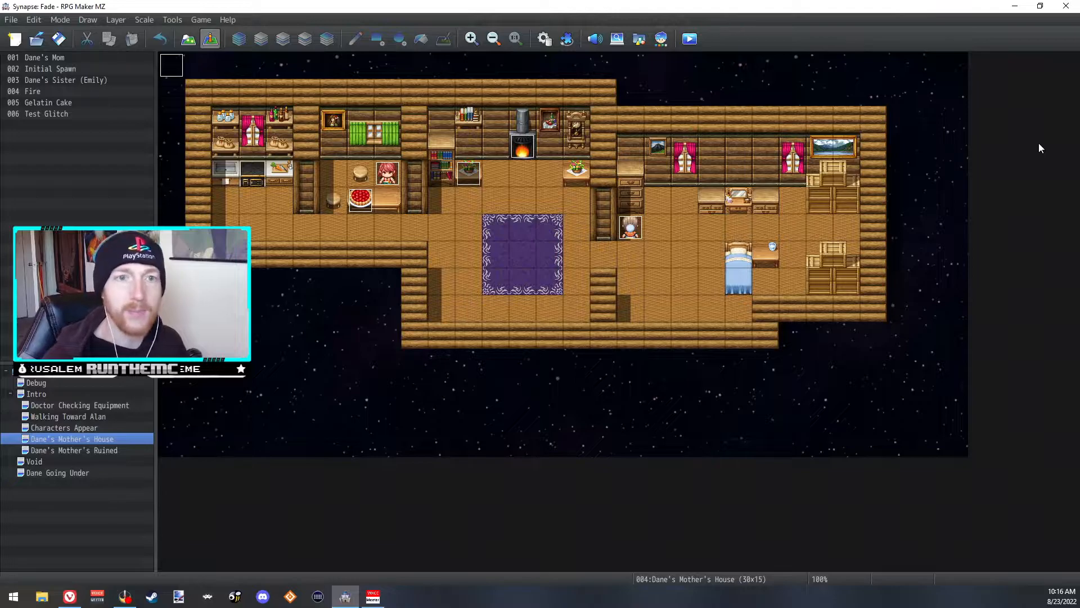
- Open the Character Generator
{"action": "left_click", "coordinate": [633, 48]}
{"action": "left_click", "coordinate": [716, 182]}
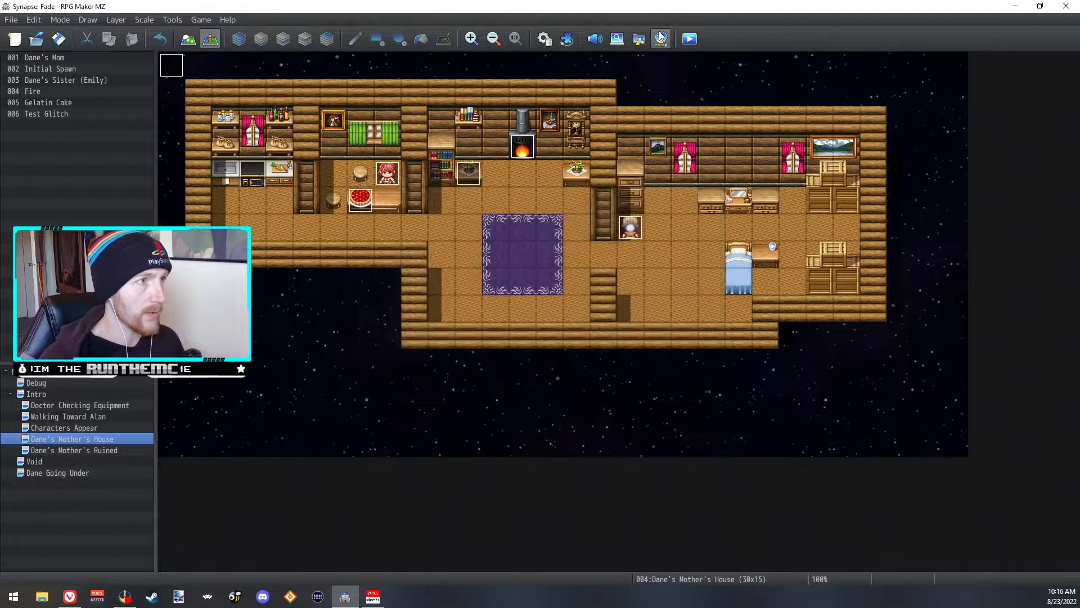
{"action": "left_click", "coordinate": [661, 39]}
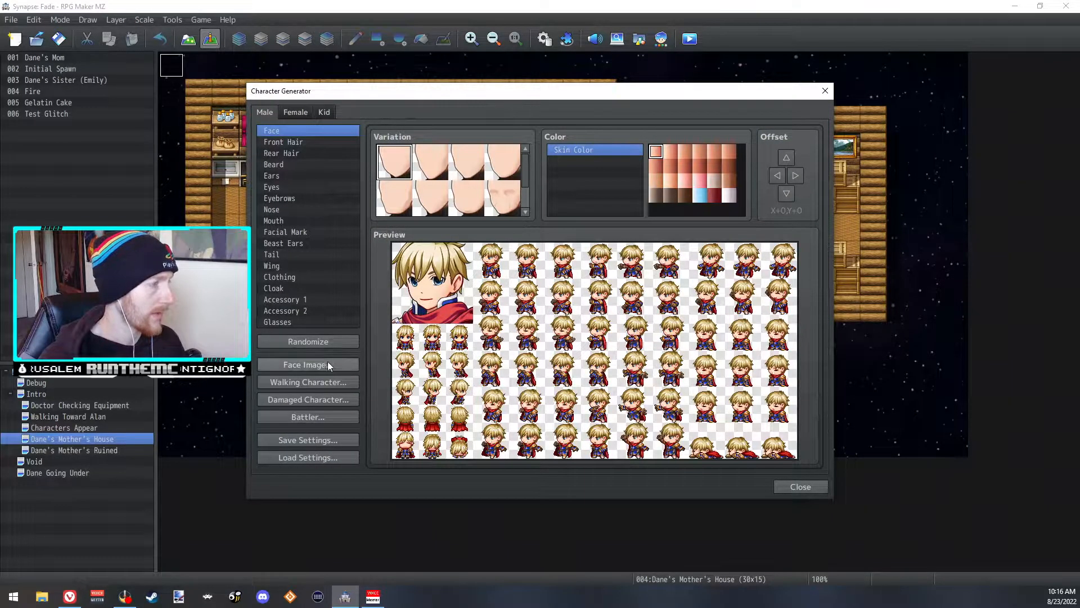
- Try to load a saved template from the Character Templates folder into the male character generator
{"action": "left_click", "coordinate": [336, 460]}
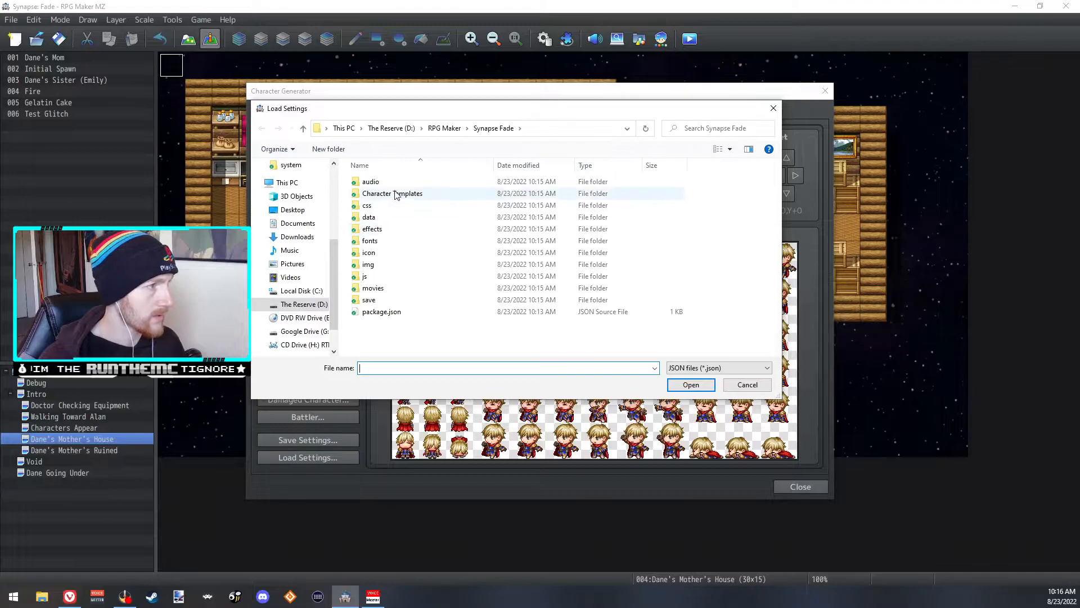
{"action": "double_click", "coordinate": [394, 193]}
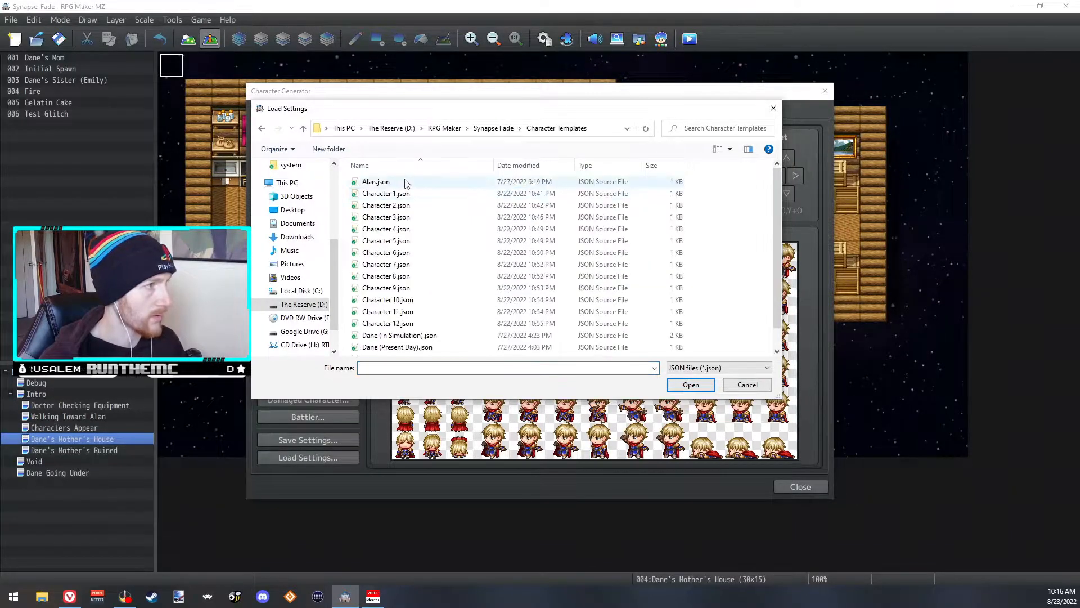
{"action": "scroll", "coordinate": [434, 336], "scroll_direction": "down", "scroll_amount": 1}
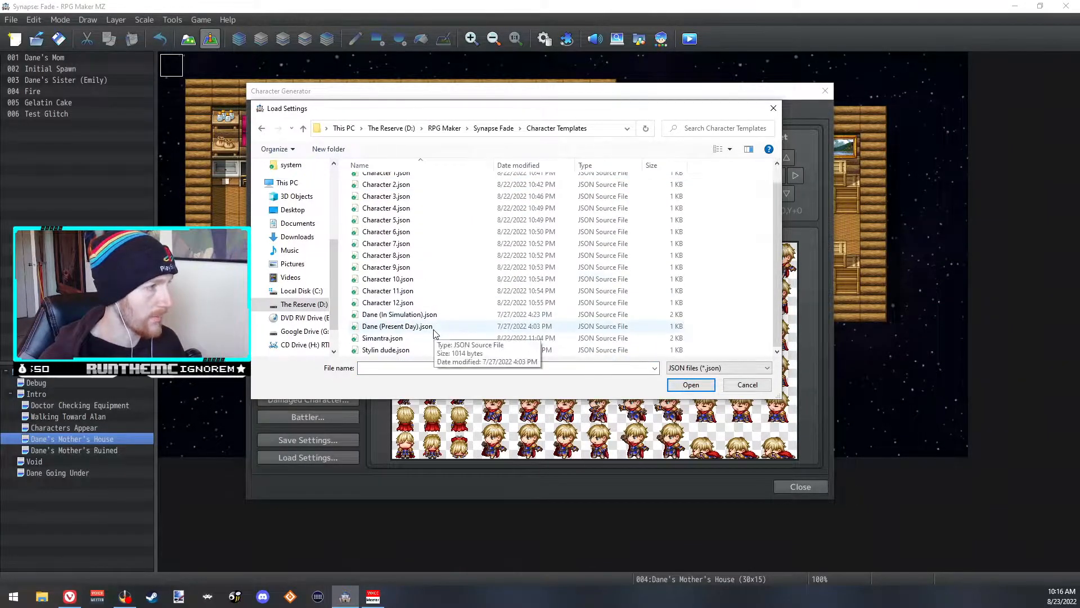
{"action": "double_click", "coordinate": [404, 345]}
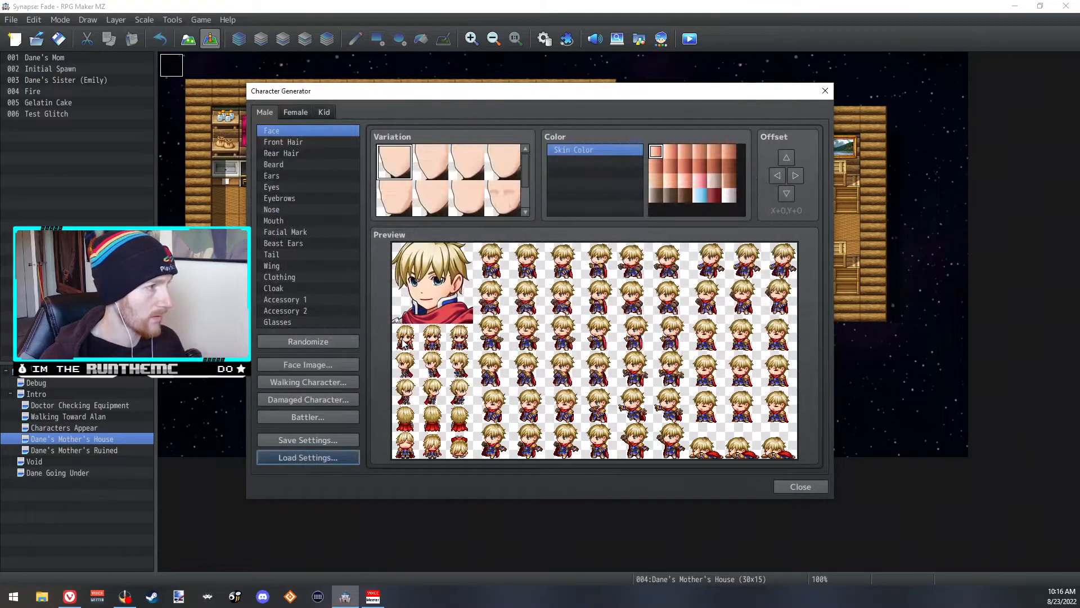
{"action": "left_click", "coordinate": [342, 457]}
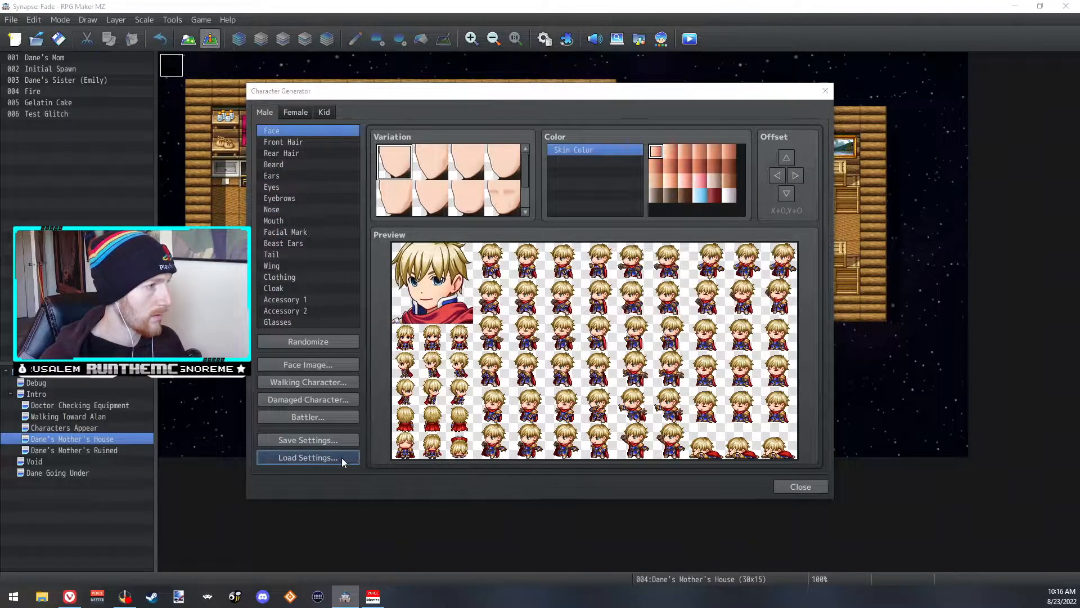
{"action": "left_click", "coordinate": [732, 385]}
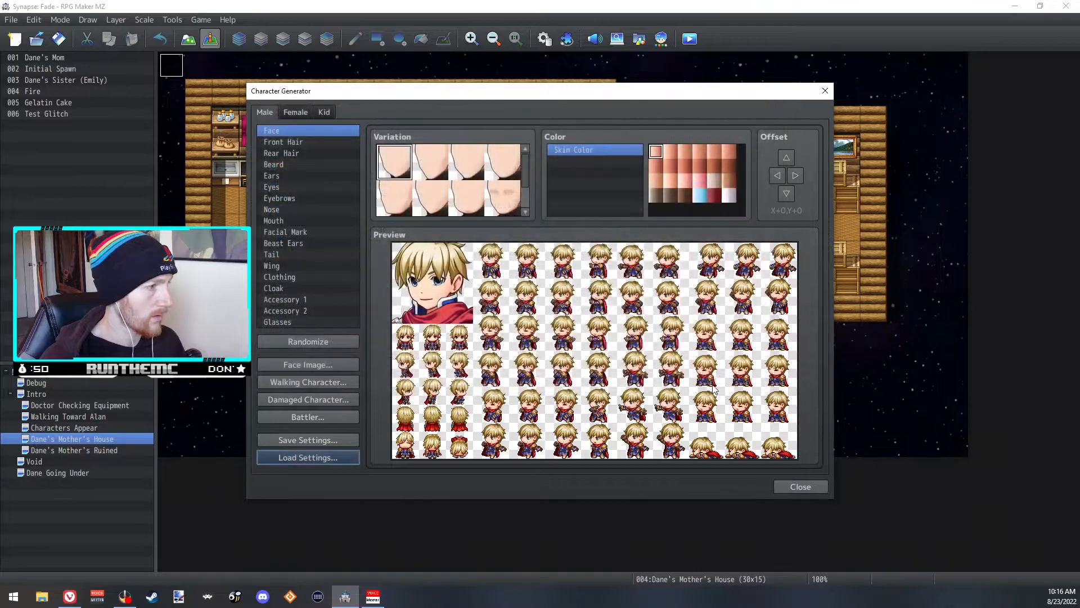
{"action": "left_click", "coordinate": [339, 457]}
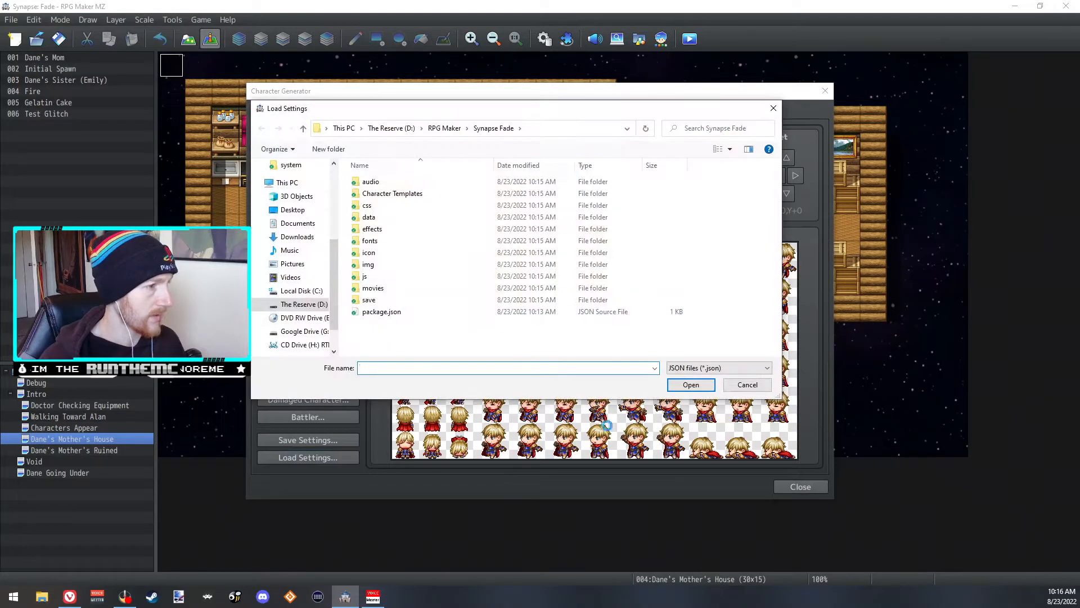
{"action": "left_click", "coordinate": [748, 386]}
- Switch the generator to the female character and load the Simantra.json settings from the Character Templates folder
{"action": "left_click", "coordinate": [293, 113]}
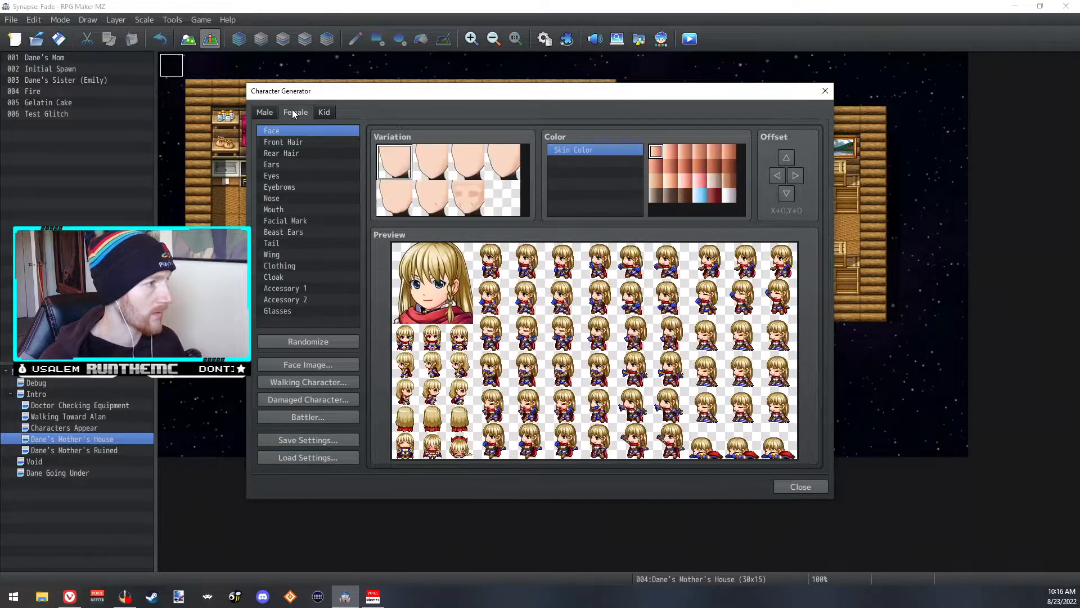
{"action": "left_click", "coordinate": [339, 458]}
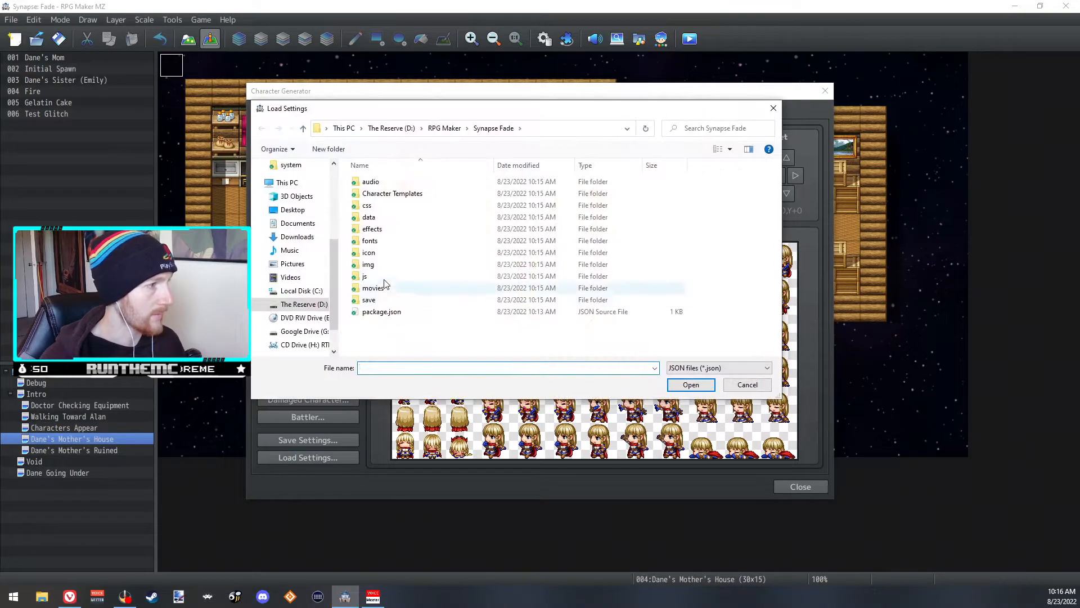
{"action": "double_click", "coordinate": [376, 195]}
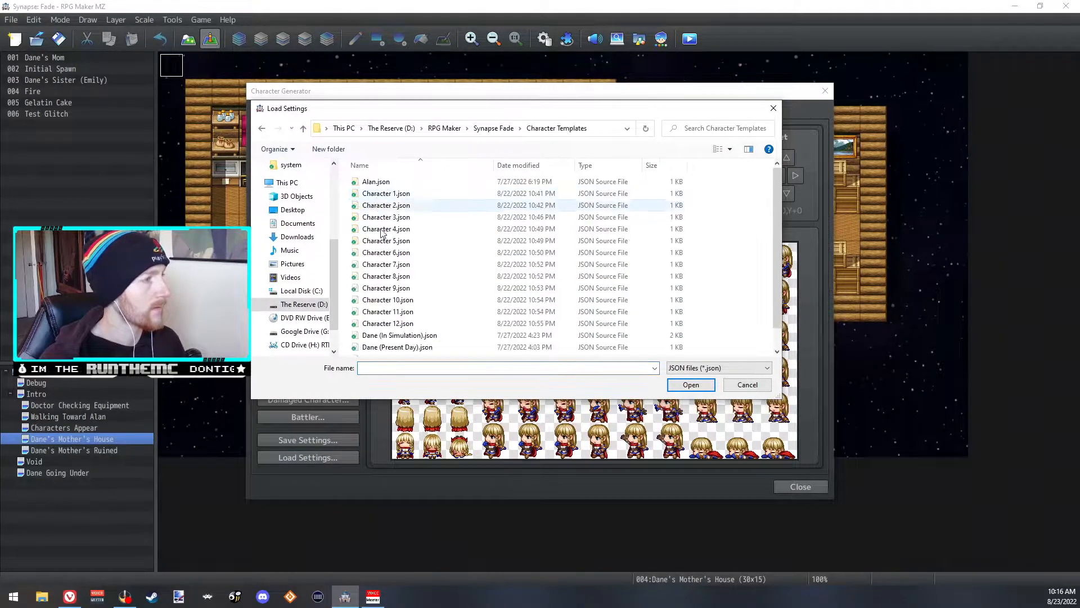
{"action": "scroll", "coordinate": [392, 315], "scroll_direction": "down", "scroll_amount": 1}
{"action": "double_click", "coordinate": [389, 339]}
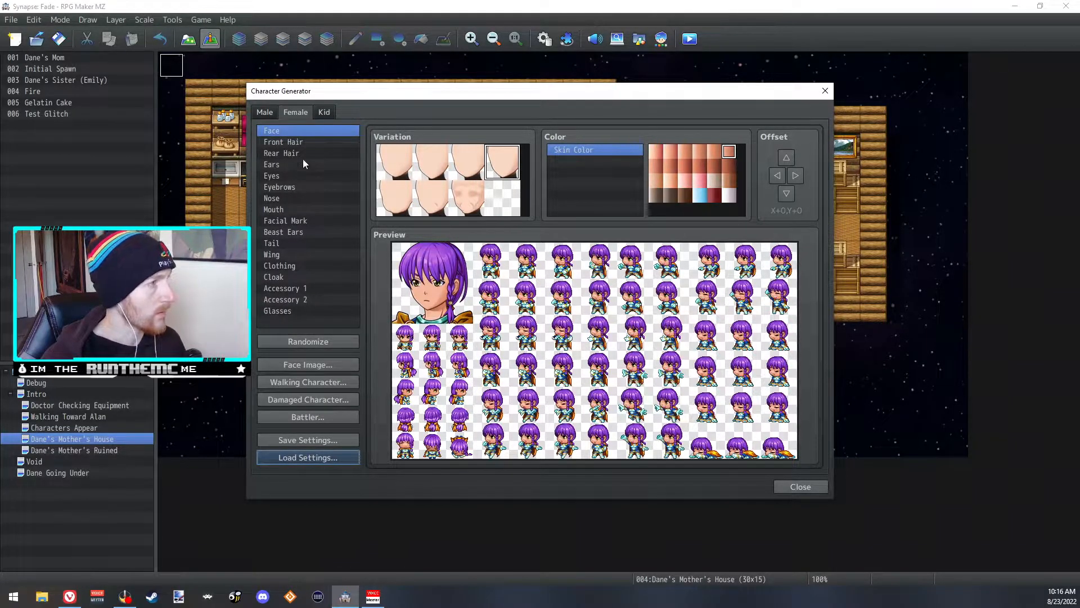
- Recolor the character's clothing, using dark teal for Sub Color 1 and a blue shade for Sub Color 2
{"action": "left_click", "coordinate": [305, 140]}
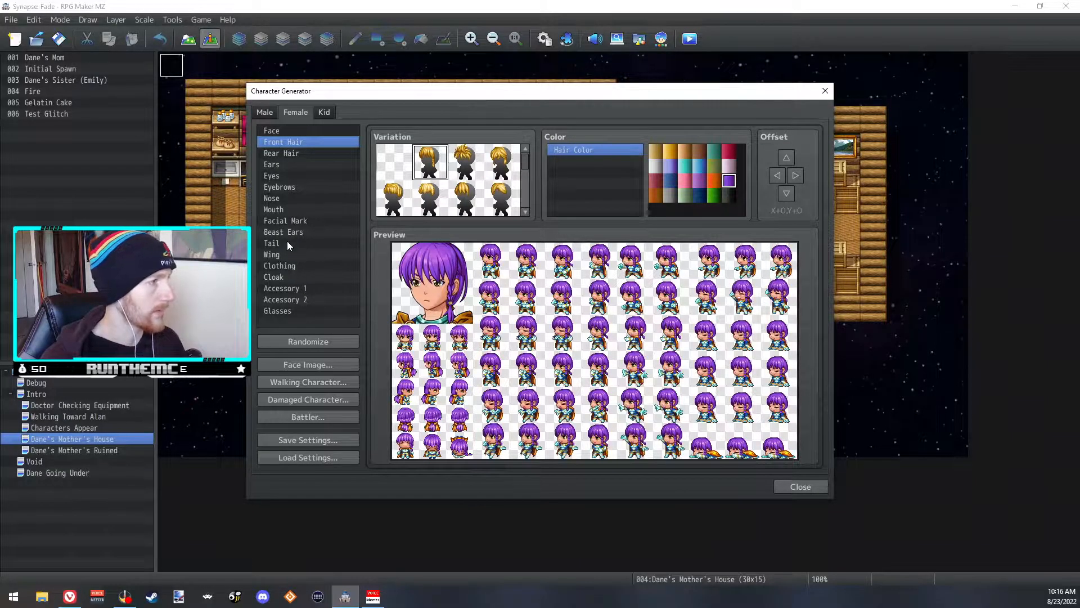
{"action": "left_click", "coordinate": [295, 267]}
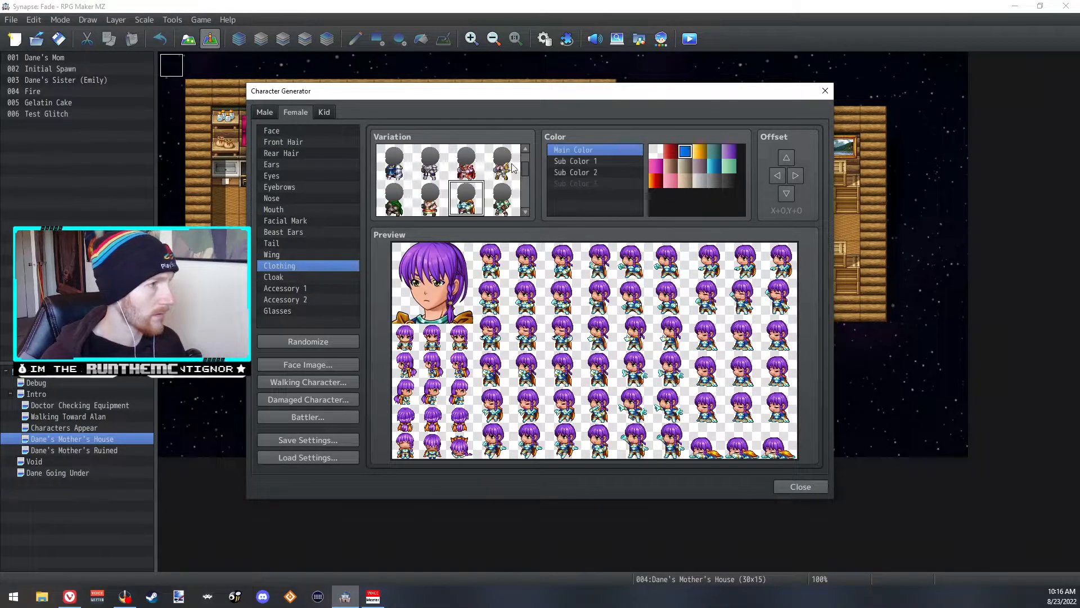
{"action": "left_click", "coordinate": [698, 152]}
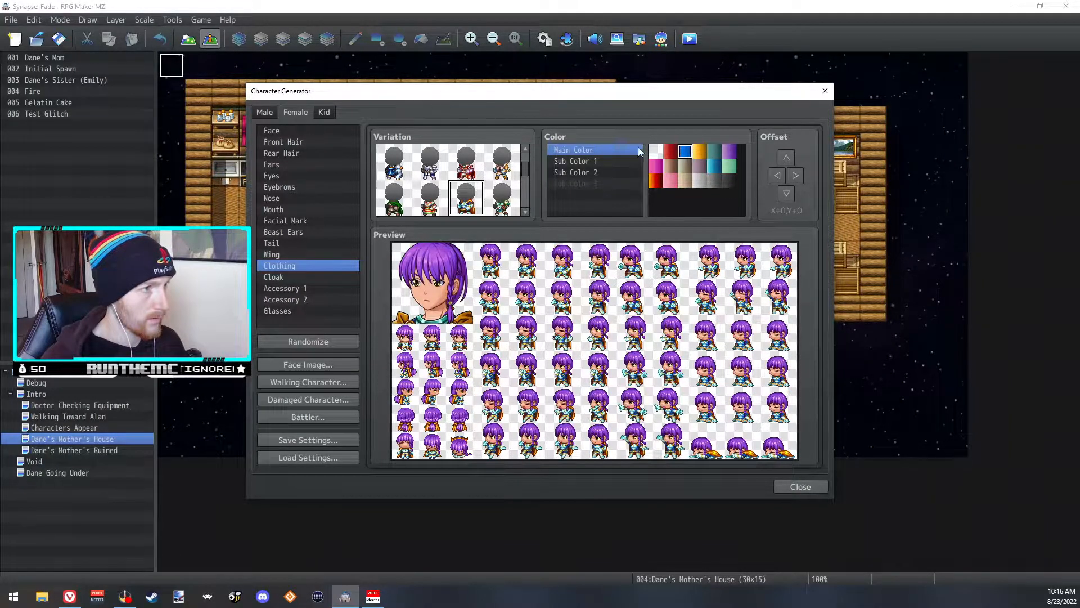
{"action": "left_click", "coordinate": [579, 161]}
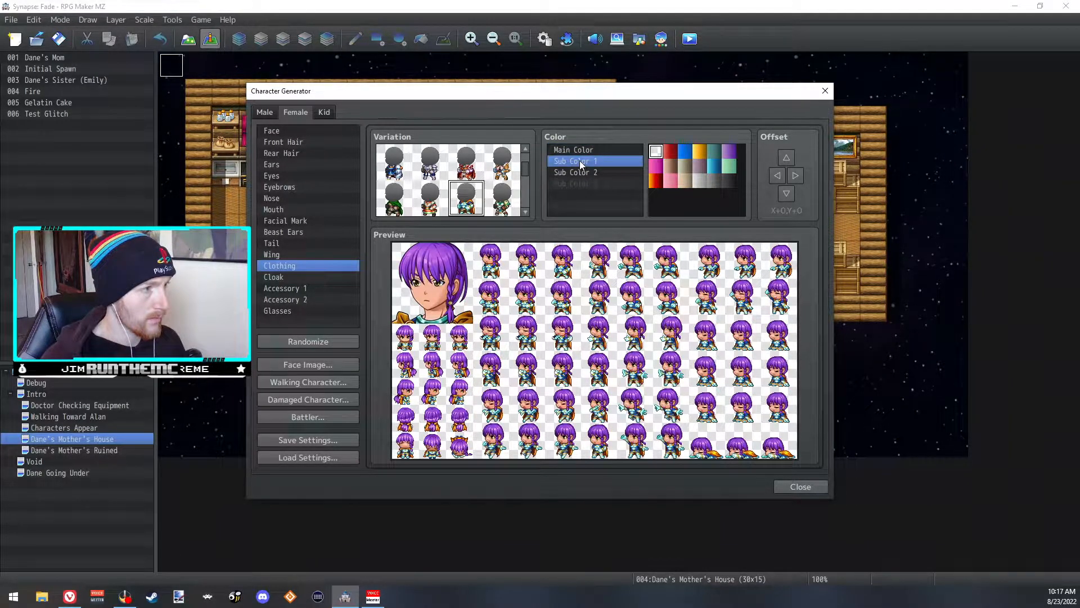
{"action": "left_click", "coordinate": [623, 167]}
{"action": "left_click", "coordinate": [713, 166]}
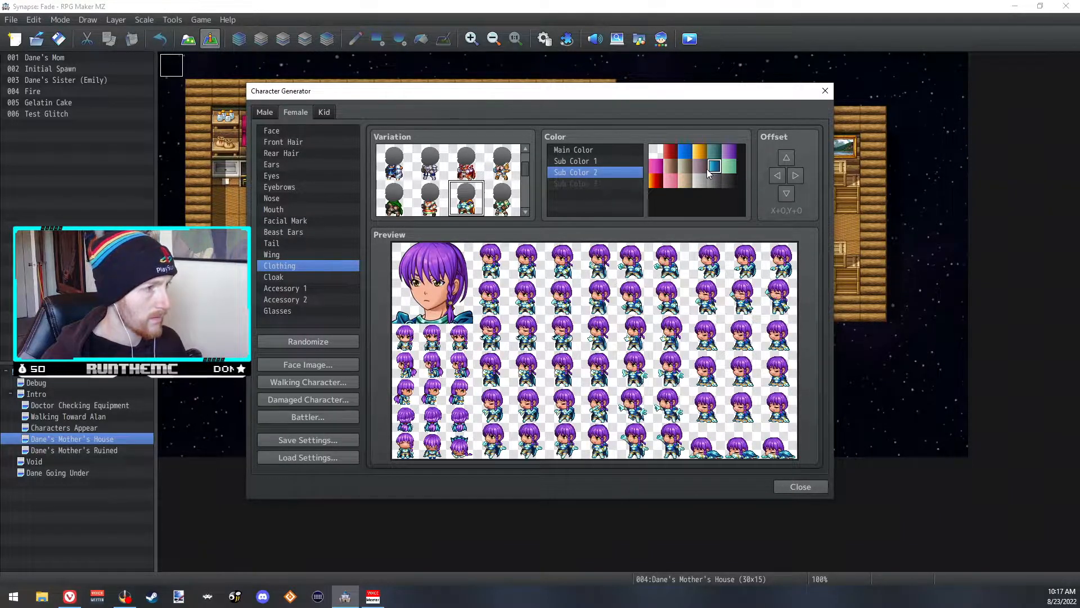
{"action": "left_click", "coordinate": [685, 150]}
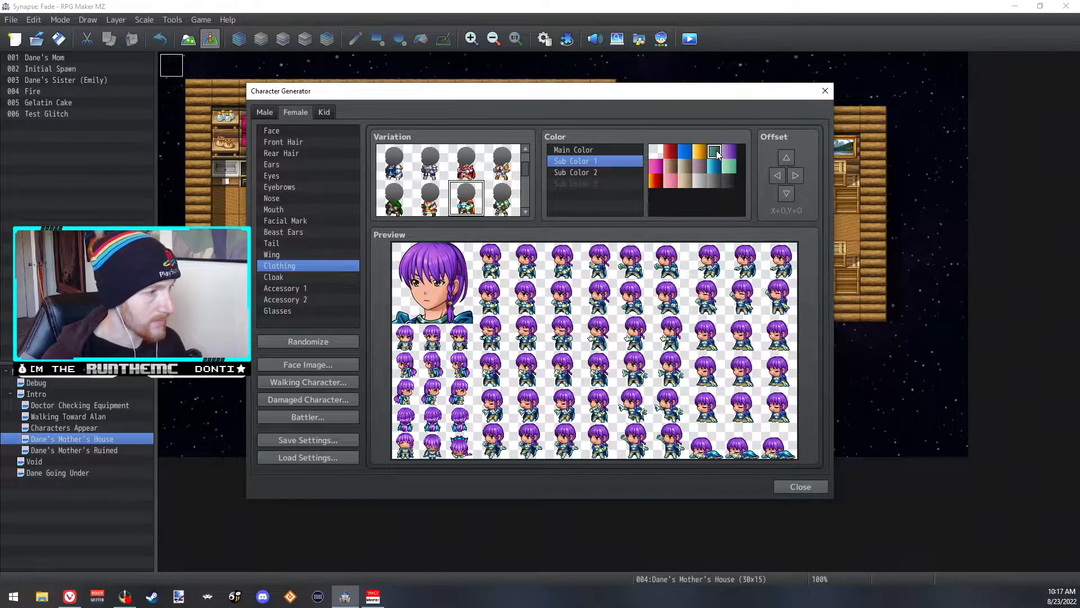
- Save the character settings over the existing Simantra.json in the Character Templates folder
{"action": "left_click", "coordinate": [351, 439]}
{"action": "scroll", "coordinate": [405, 303], "scroll_direction": "down", "scroll_amount": 2}
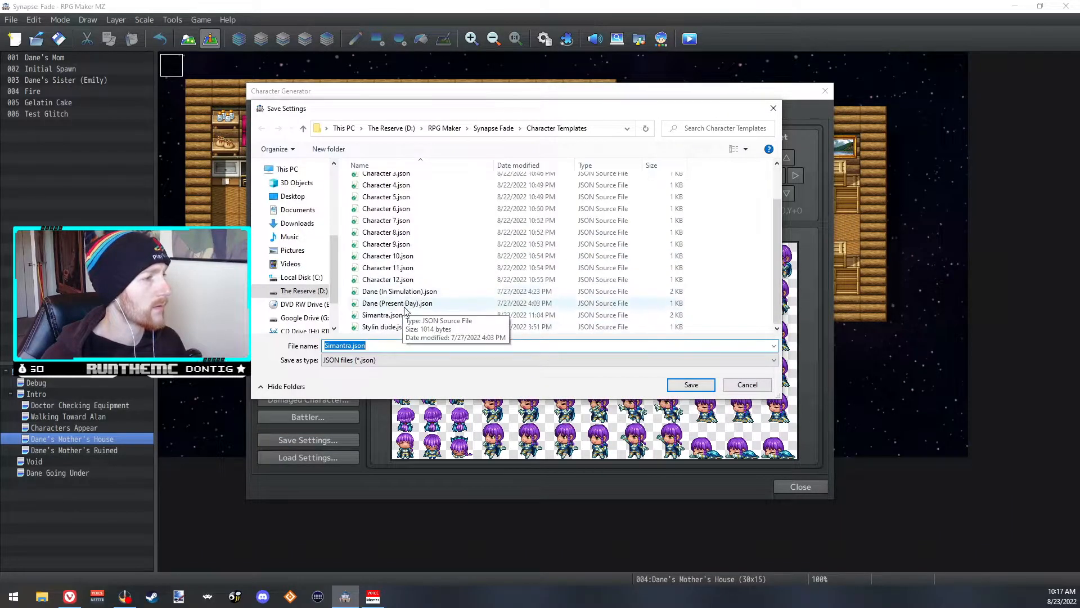
{"action": "left_click", "coordinate": [708, 390]}
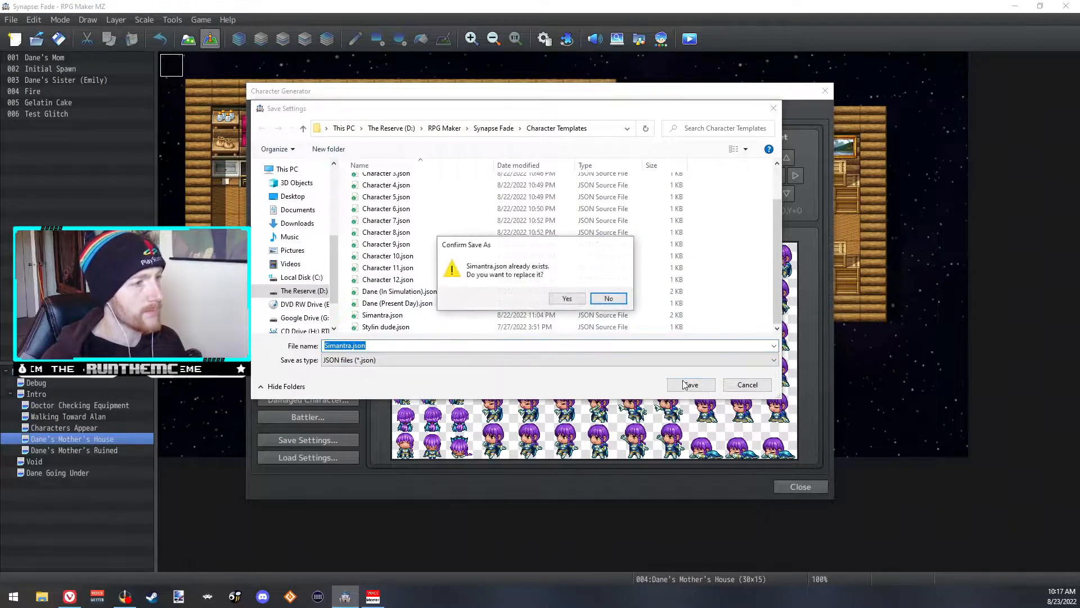
{"action": "left_click", "coordinate": [564, 301]}
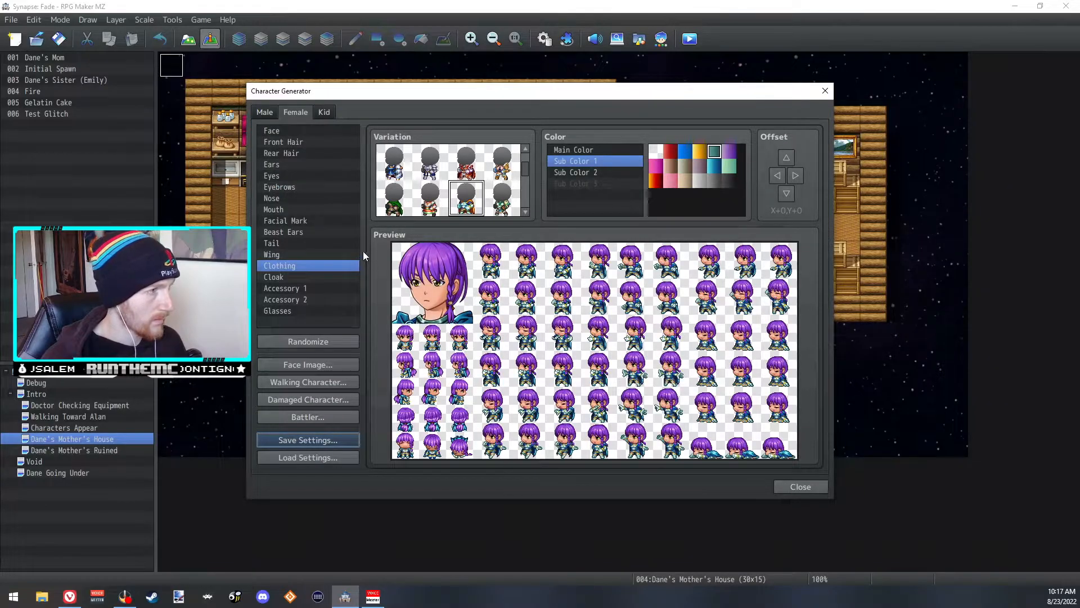
{"action": "left_click", "coordinate": [257, 113]}
{"action": "left_click", "coordinate": [292, 113]}
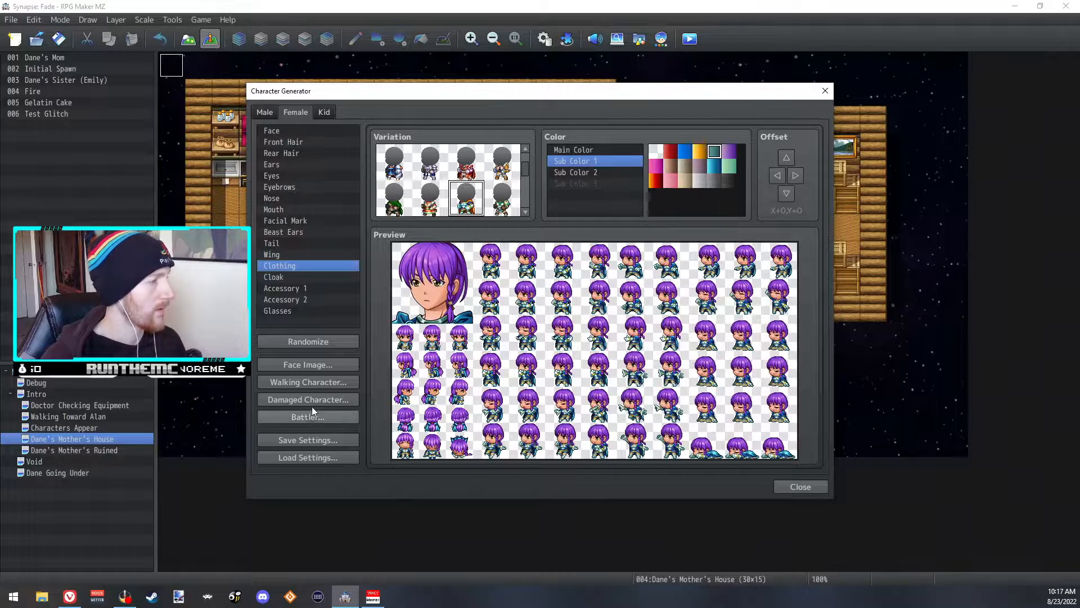
- Export the character's face image to the img/faces folder as Simantra
{"action": "left_click", "coordinate": [321, 364]}
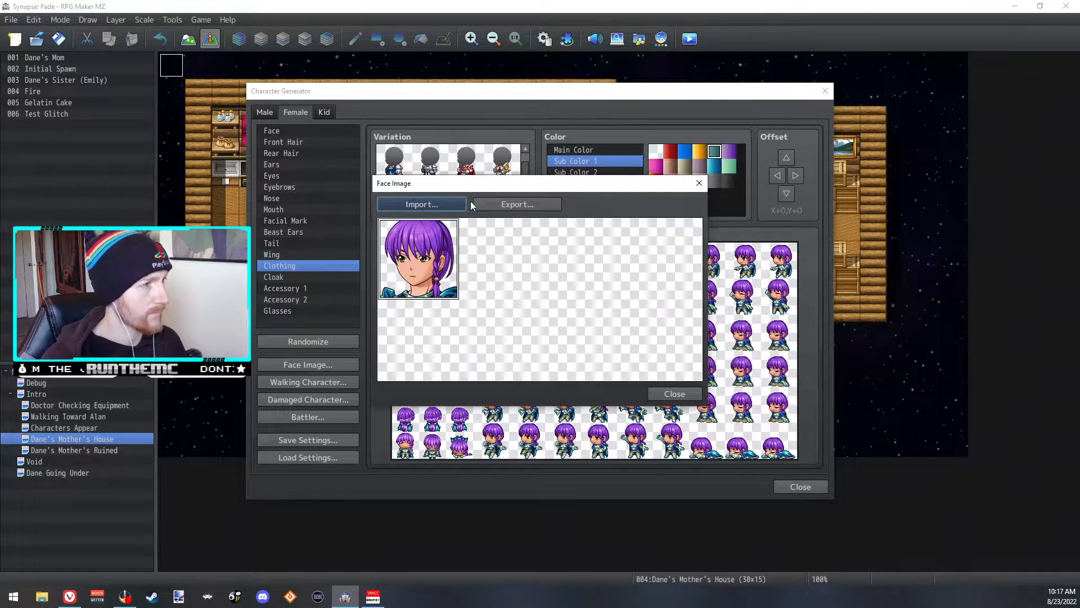
{"action": "left_click", "coordinate": [498, 208]}
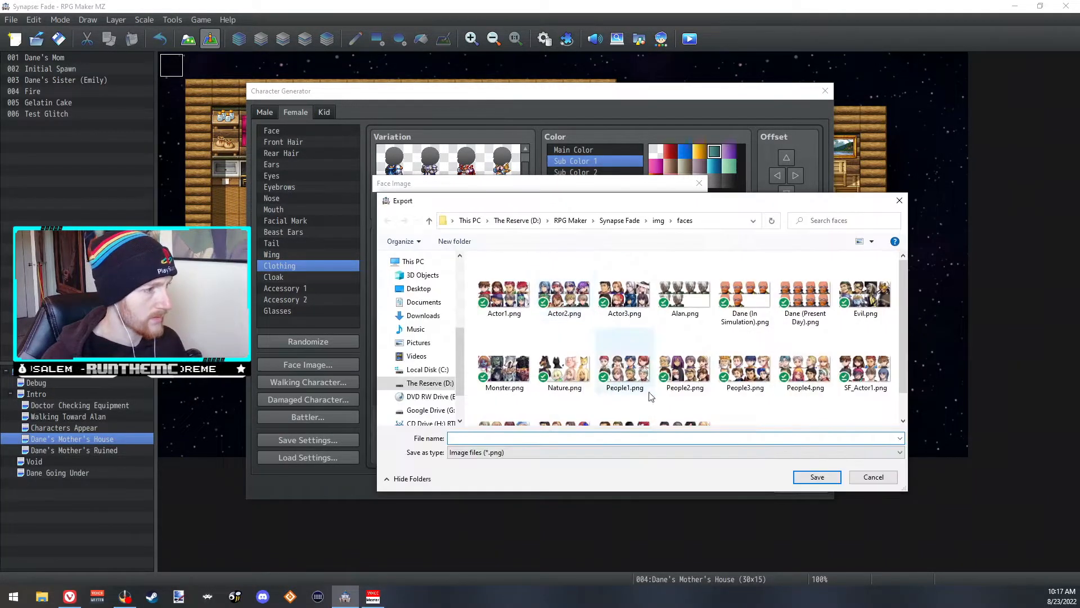
{"action": "type", "text": "Simantra"}
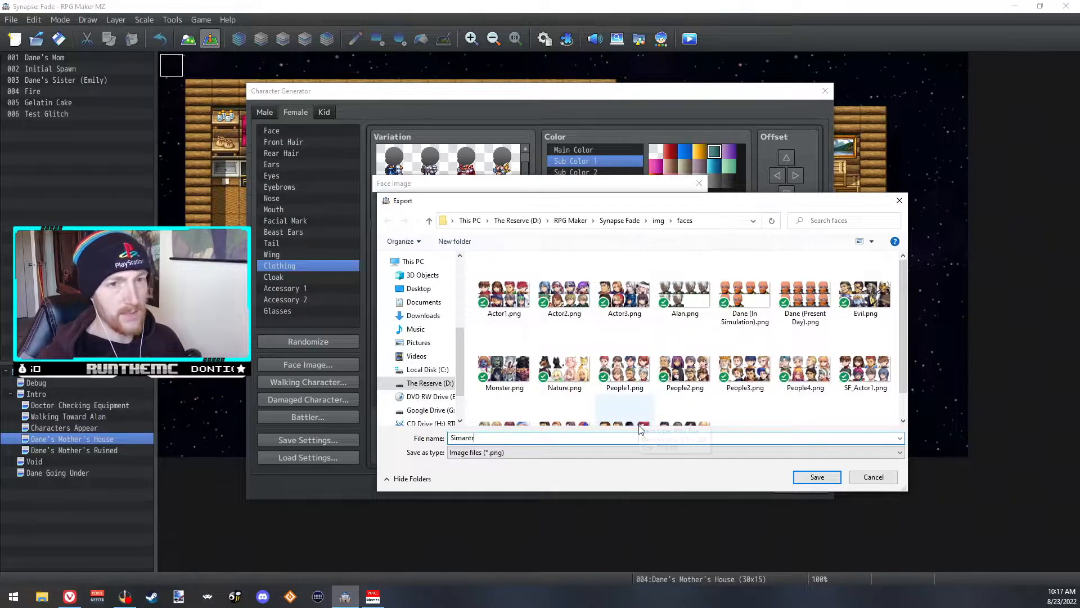
{"action": "left_click", "coordinate": [810, 479]}
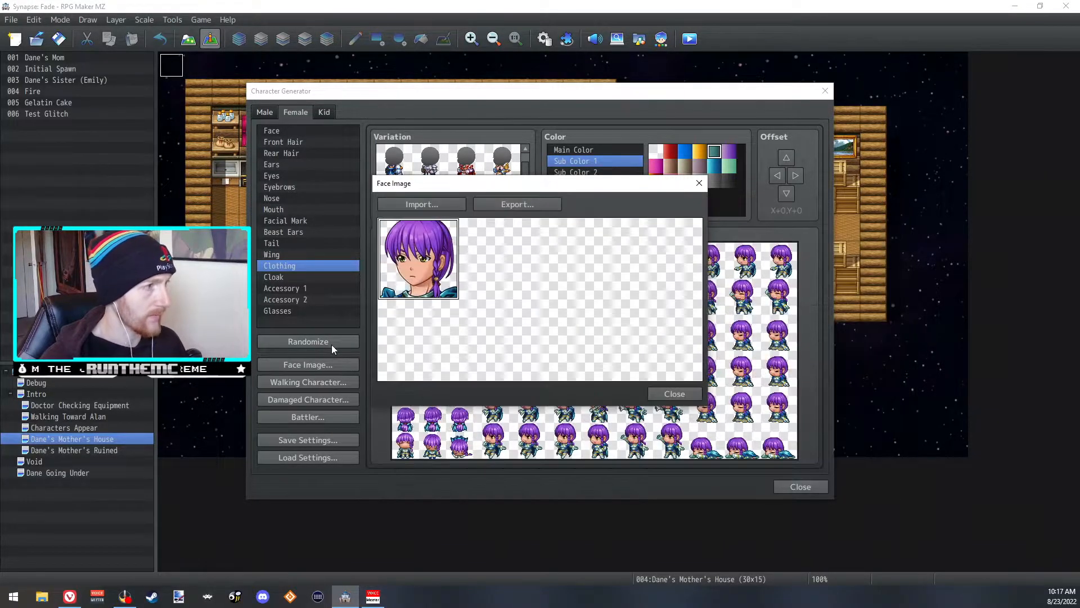
{"action": "left_click", "coordinate": [664, 399]}
- Export the walking character sprites to the img/characters folder as Simantra
{"action": "left_click", "coordinate": [345, 381]}
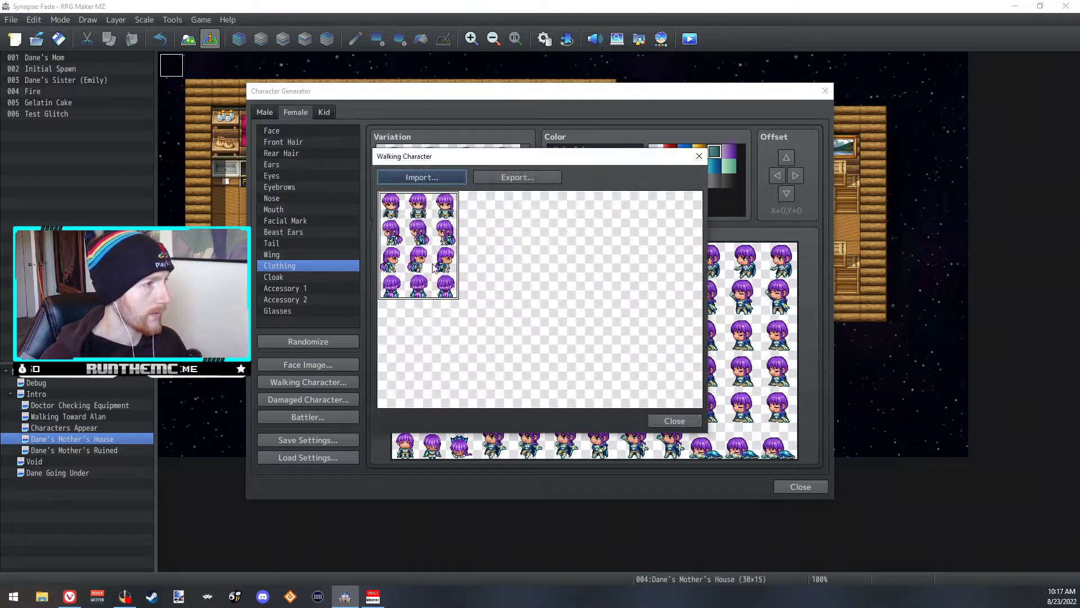
{"action": "left_click", "coordinate": [495, 177]}
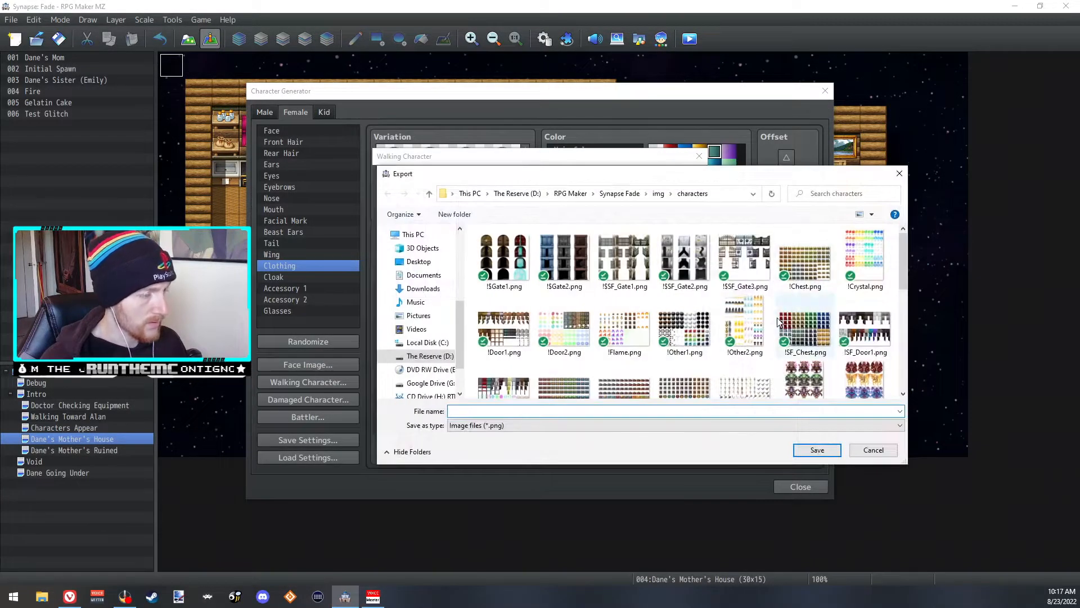
{"action": "scroll", "coordinate": [779, 321], "scroll_direction": "down", "scroll_amount": 3}
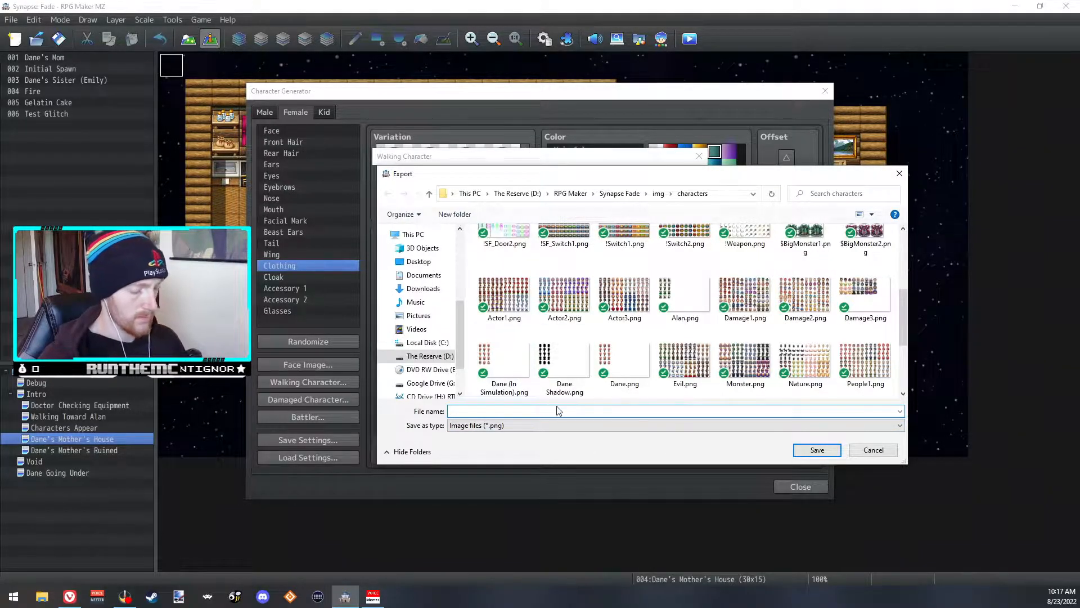
{"action": "type", "text": "Simantra"}
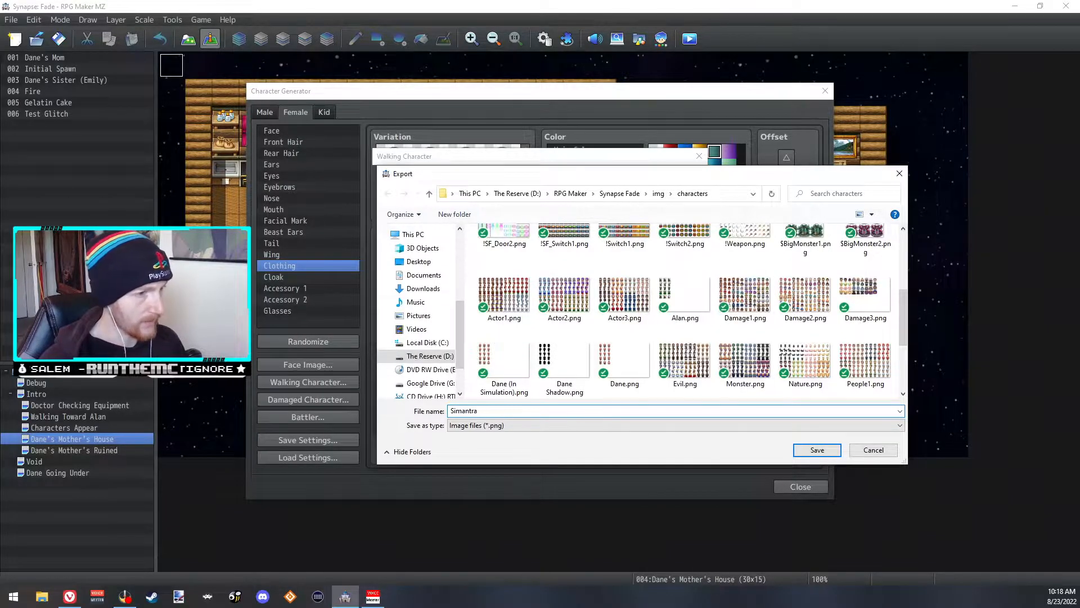
{"action": "left_click", "coordinate": [826, 452]}
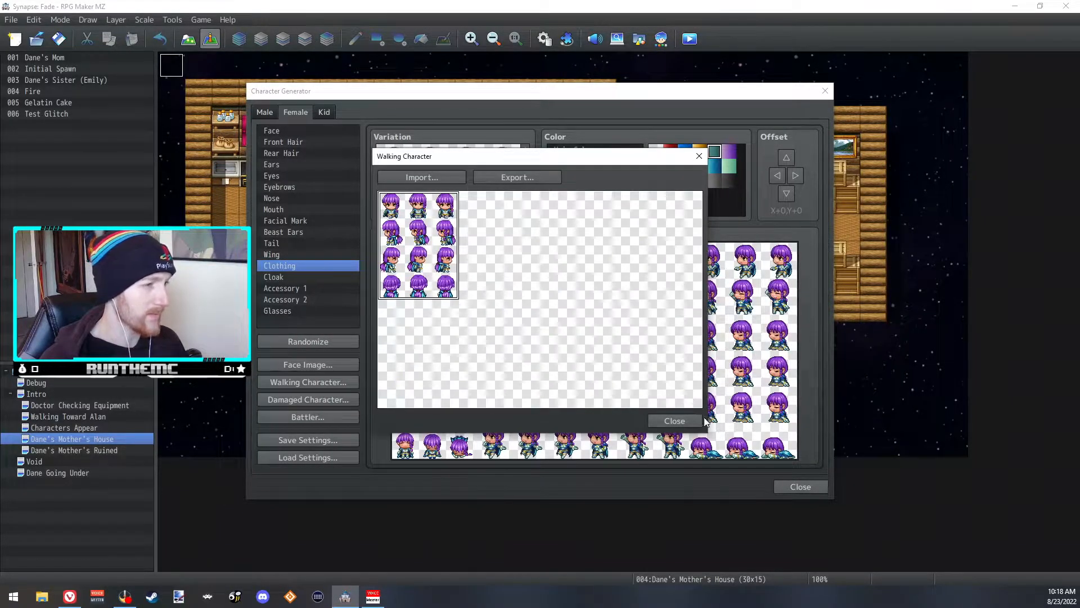
{"action": "left_click", "coordinate": [674, 420]}
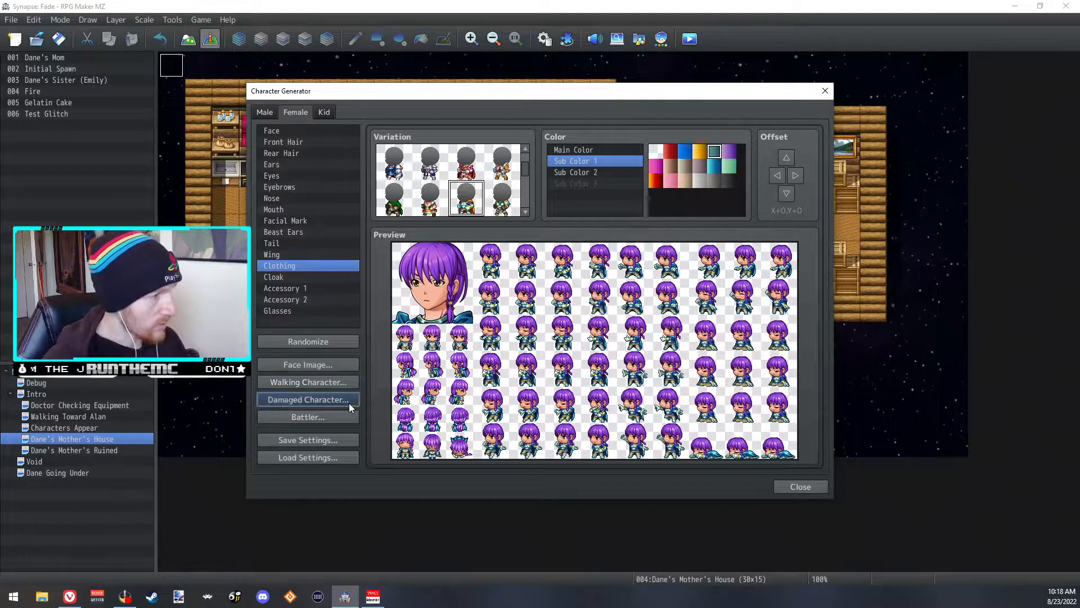
- Open the damaged character sprites for exporting
{"action": "left_click", "coordinate": [349, 401]}
{"action": "left_click", "coordinate": [521, 177]}
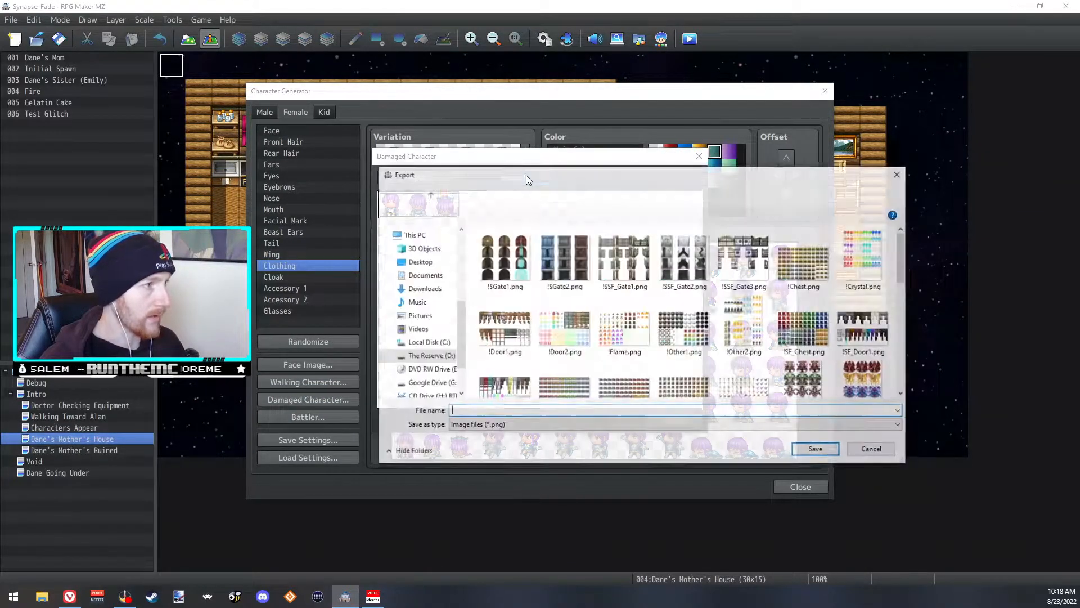
{"action": "left_click_drag", "start_coordinate": [904, 274], "coordinate": [903, 369]}
{"action": "left_click", "coordinate": [862, 329]}
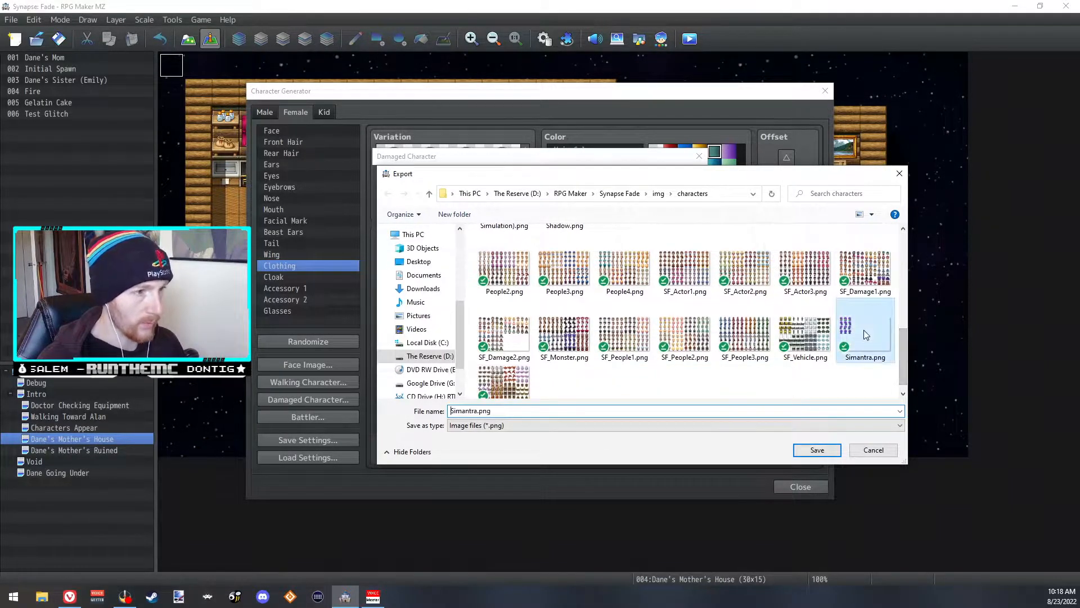
{"action": "left_click", "coordinate": [800, 452]}
{"action": "left_click", "coordinate": [619, 300]}
{"action": "left_click", "coordinate": [873, 449]}
- Import the existing Simantra.png sheet from the img/characters folder into the damaged character layout
{"action": "left_click", "coordinate": [425, 181]}
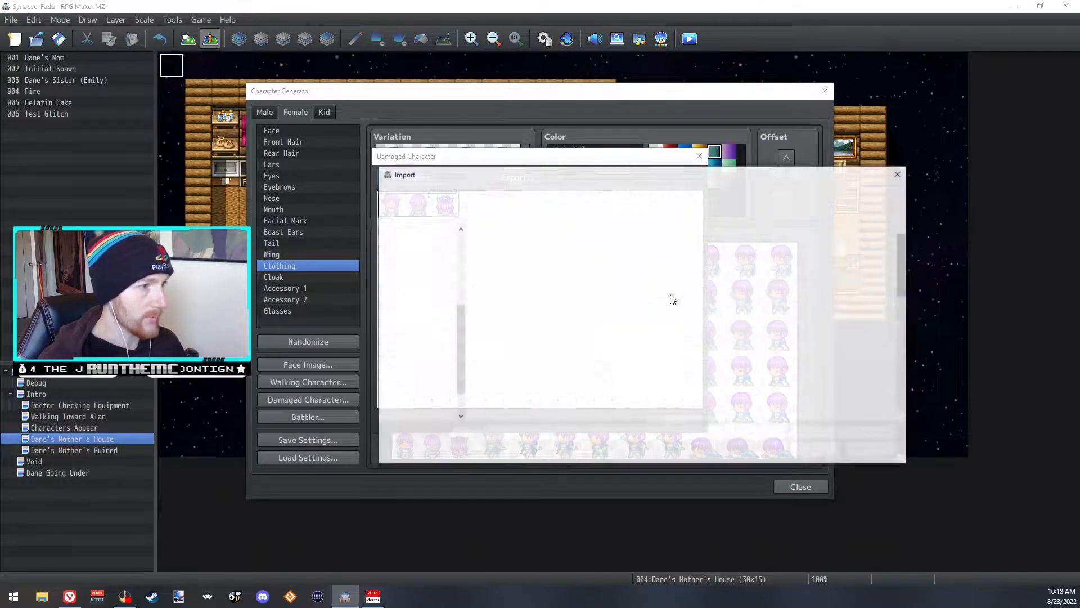
{"action": "scroll", "coordinate": [732, 315], "scroll_direction": "down", "scroll_amount": 3}
{"action": "left_click", "coordinate": [858, 331]}
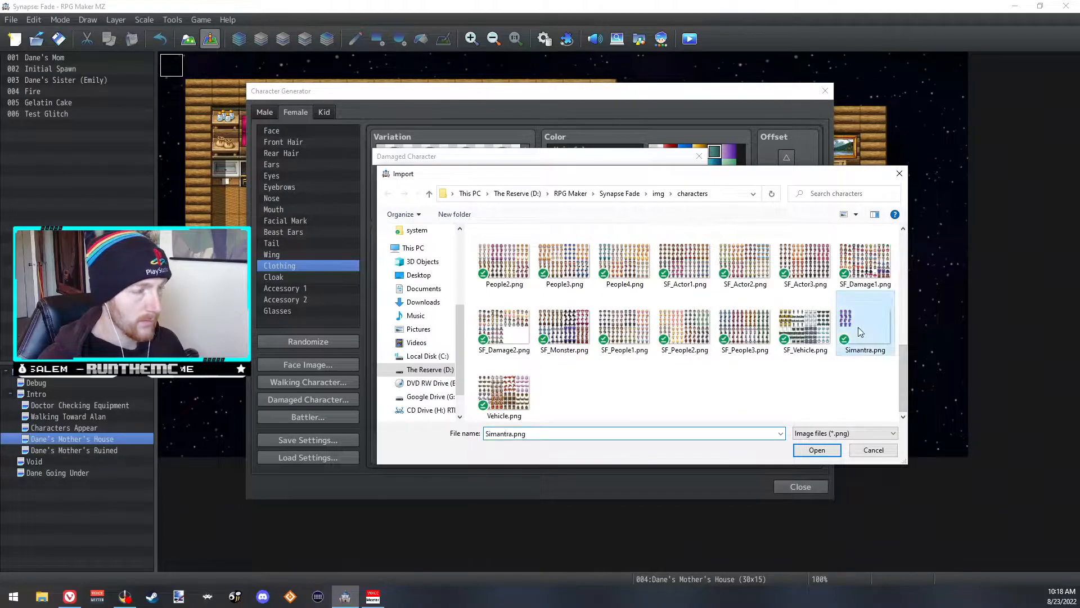
{"action": "double_click", "coordinate": [859, 330]}
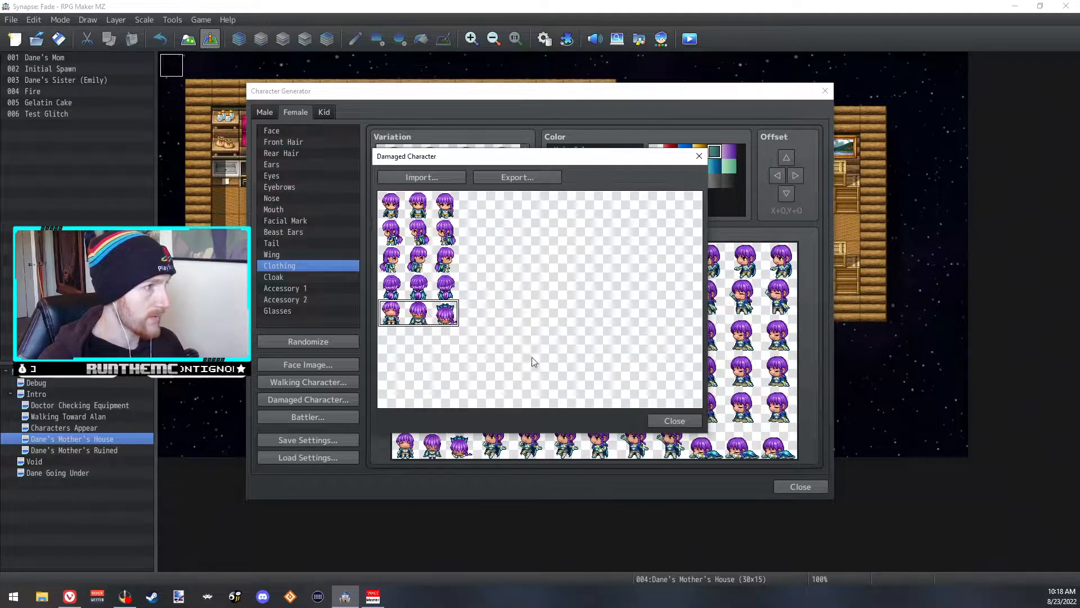
- Export the combined damaged character sheet over Simantra.png in img/characters and close the damaged character preview
{"action": "left_click", "coordinate": [509, 176]}
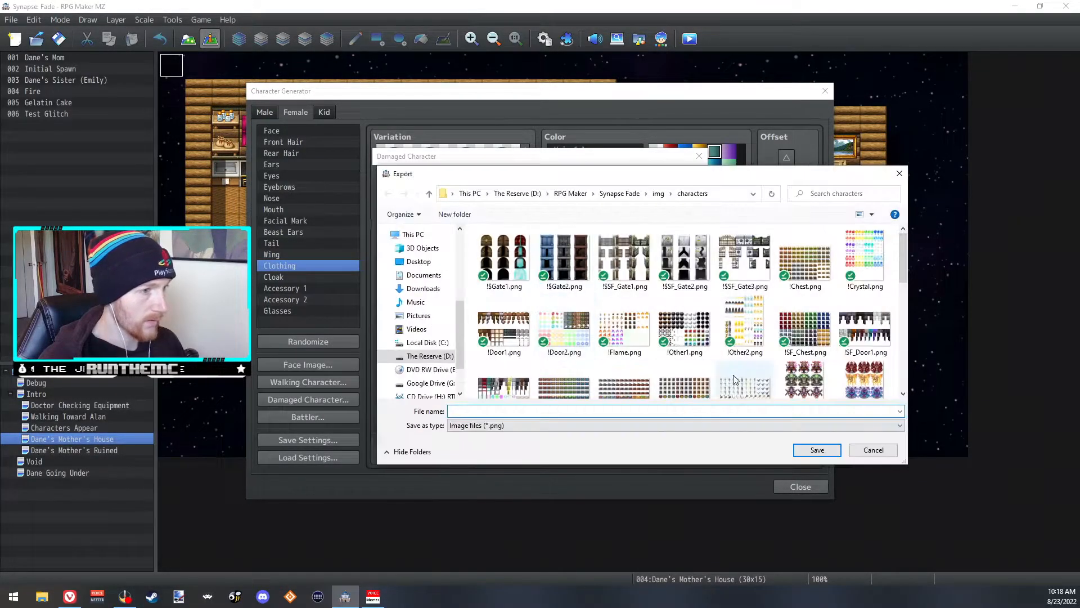
{"action": "scroll", "coordinate": [724, 363], "scroll_direction": "down", "scroll_amount": 10}
{"action": "double_click", "coordinate": [855, 315]}
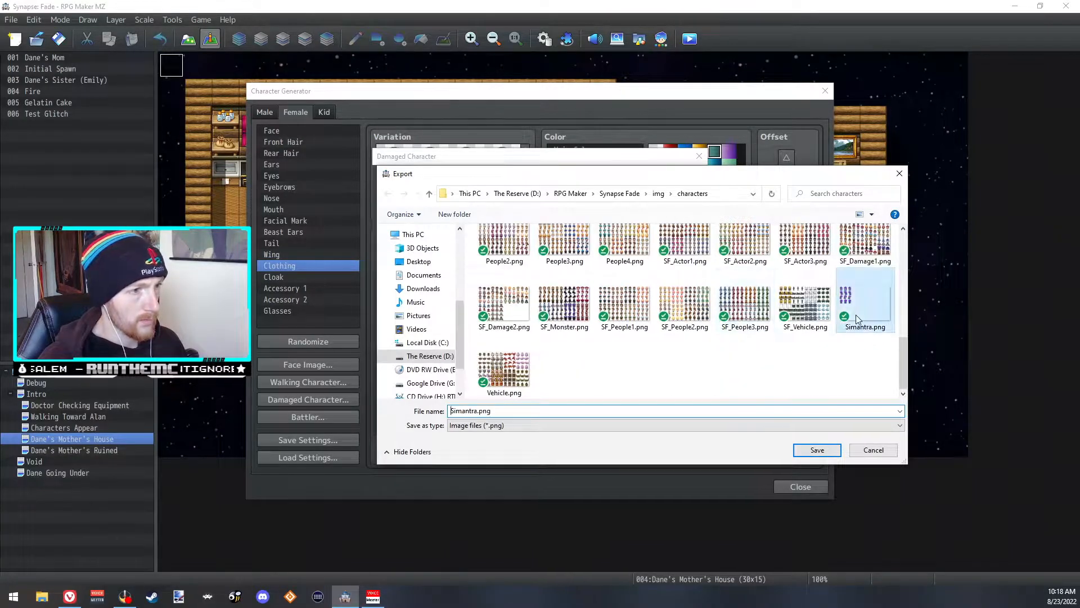
{"action": "left_click", "coordinate": [567, 298]}
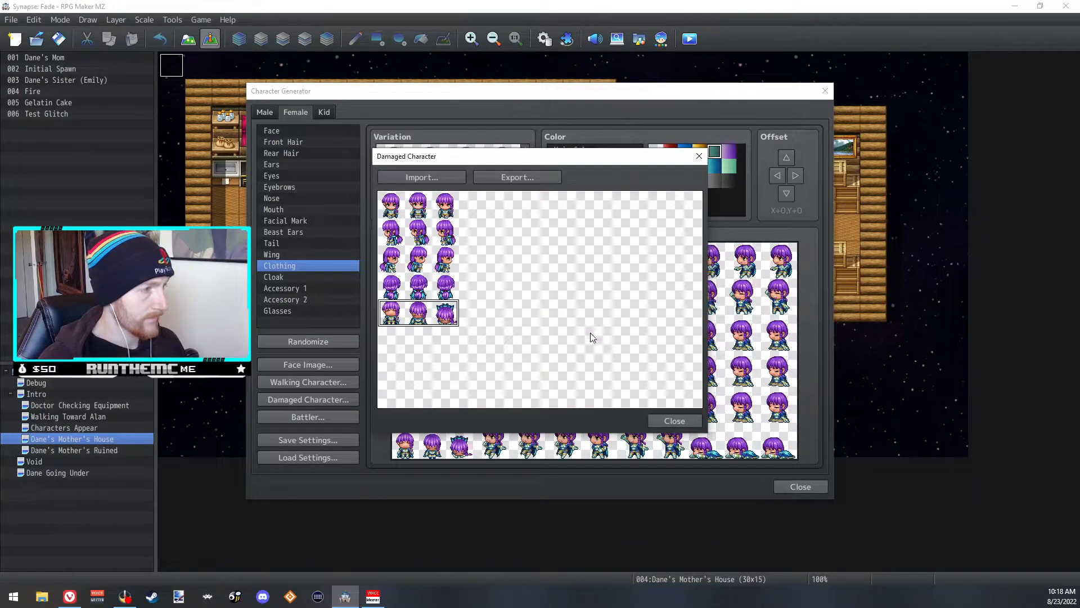
{"action": "left_click", "coordinate": [674, 421]}
- Export the battler sprites as Simantra and close the Character Generator
{"action": "left_click", "coordinate": [344, 416]}
{"action": "left_click", "coordinate": [505, 177]}
{"action": "type", "text": "Simant"}
{"action": "key", "text": "Return"}
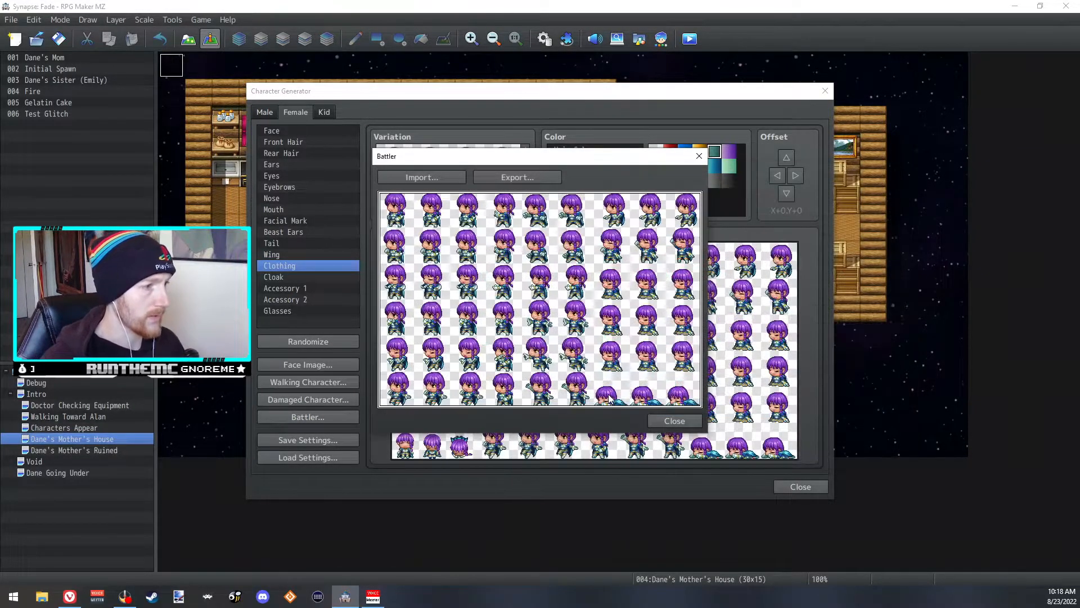
{"action": "left_click", "coordinate": [679, 420]}
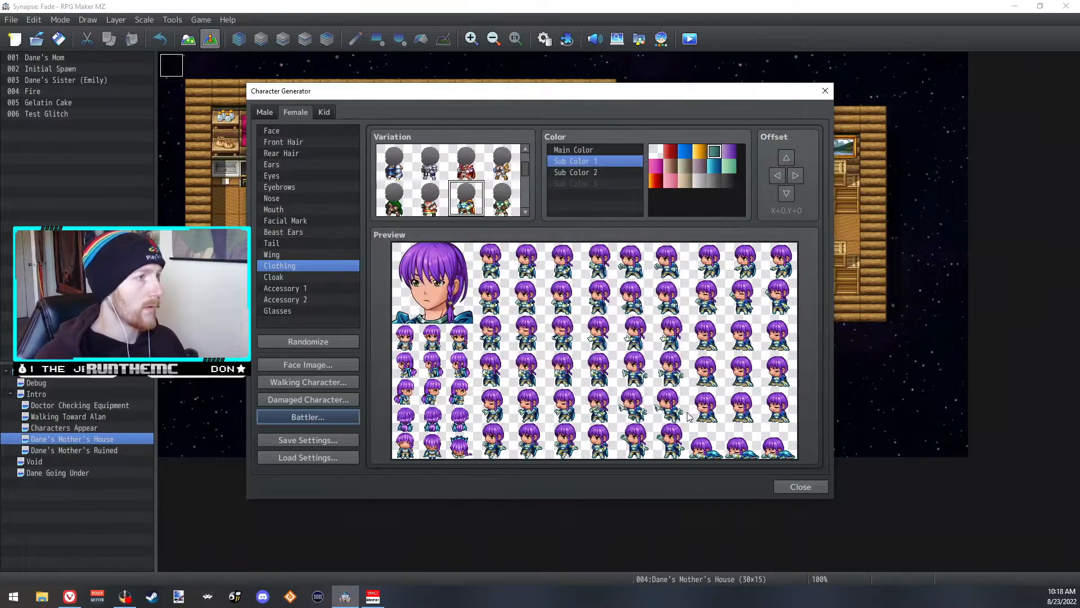
{"action": "left_click", "coordinate": [783, 485]}
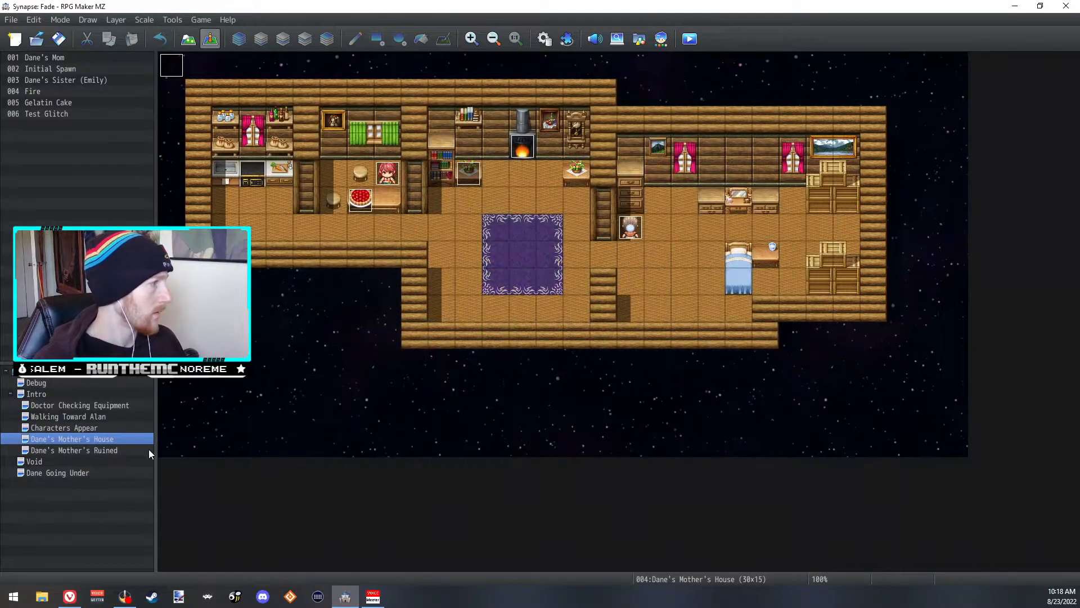
- Set the Placeholder 1 event's image on the Characters Appear map to Simantra's front-facing middle walking sprite
{"action": "left_click", "coordinate": [65, 428]}
{"action": "double_click", "coordinate": [360, 146]}
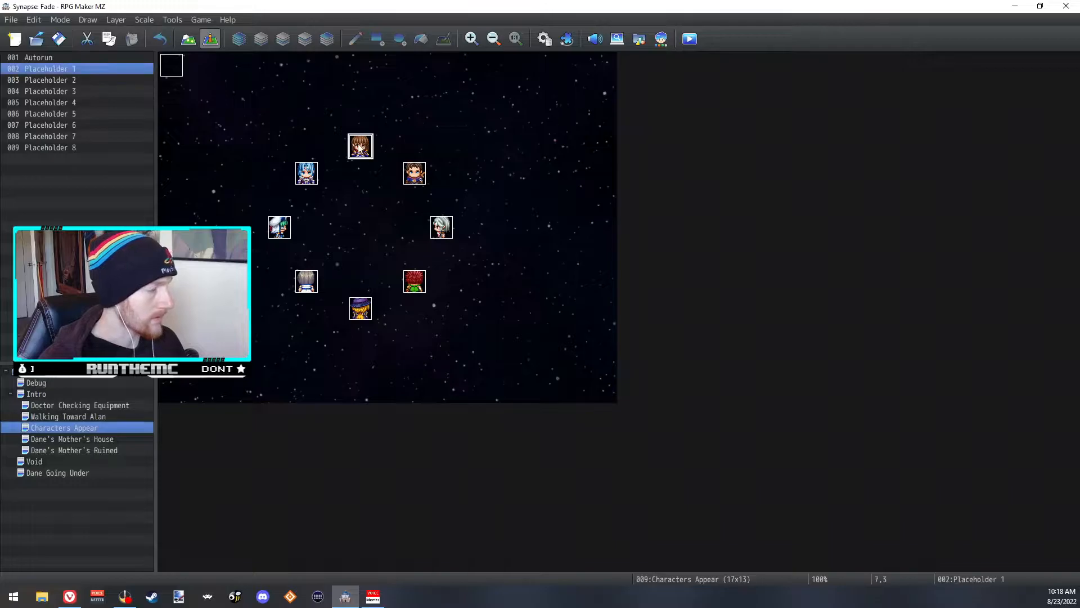
{"action": "double_click", "coordinate": [283, 349]}
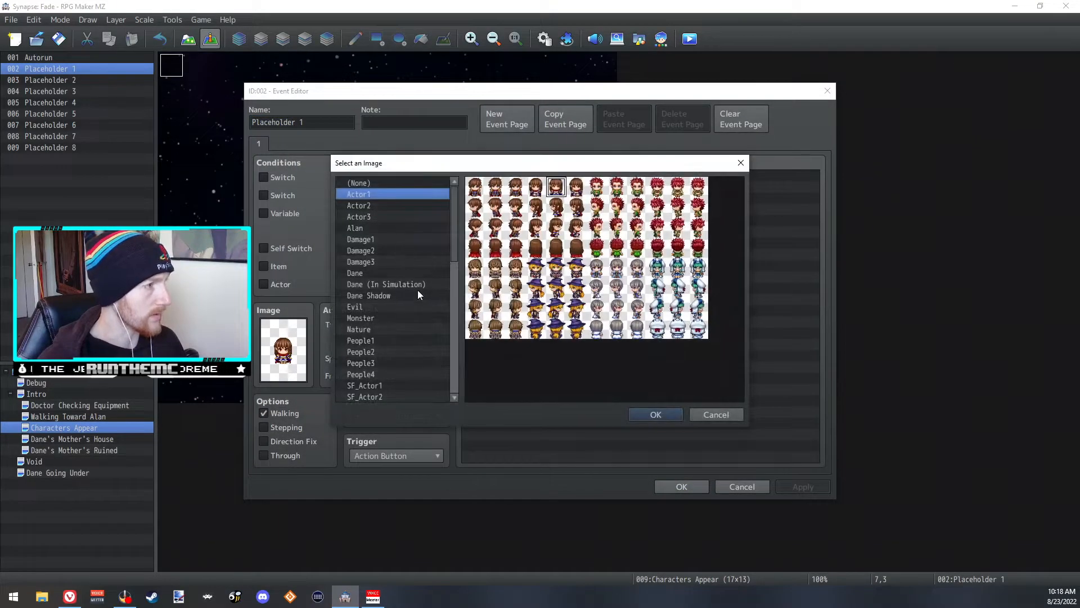
{"action": "scroll", "coordinate": [449, 292], "scroll_direction": "down", "scroll_amount": 3}
{"action": "scroll", "coordinate": [396, 348], "scroll_direction": "down", "scroll_amount": 1}
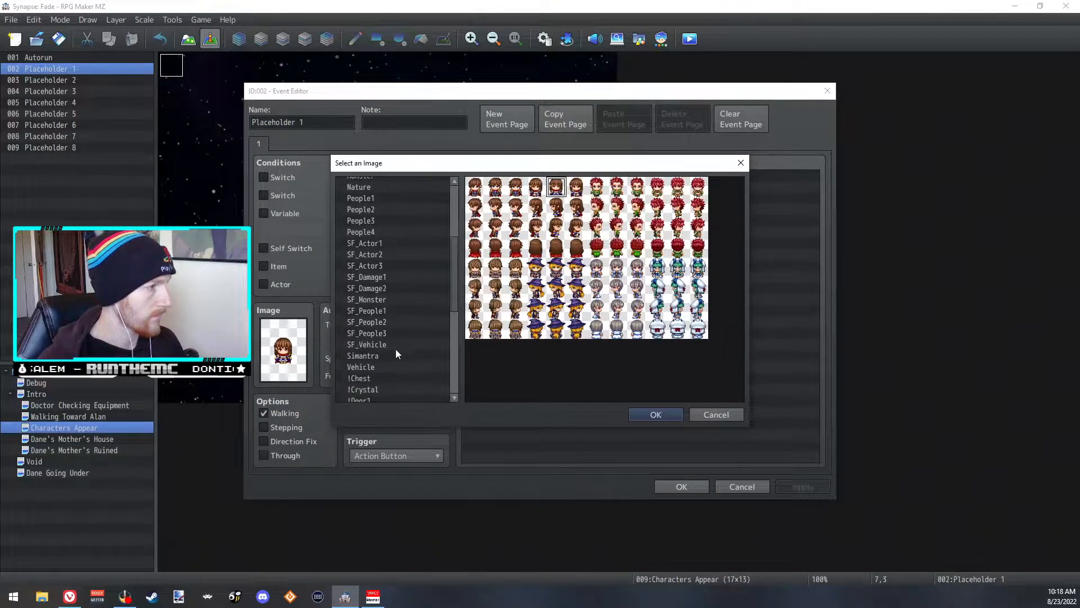
{"action": "left_click", "coordinate": [396, 353]}
{"action": "left_click", "coordinate": [496, 208]}
{"action": "left_click", "coordinate": [495, 186]}
{"action": "left_click", "coordinate": [642, 415]}
{"action": "left_click", "coordinate": [678, 486]}
- Set the player's starting position on the Intro map at tile 8,6
{"action": "left_click", "coordinate": [73, 381]}
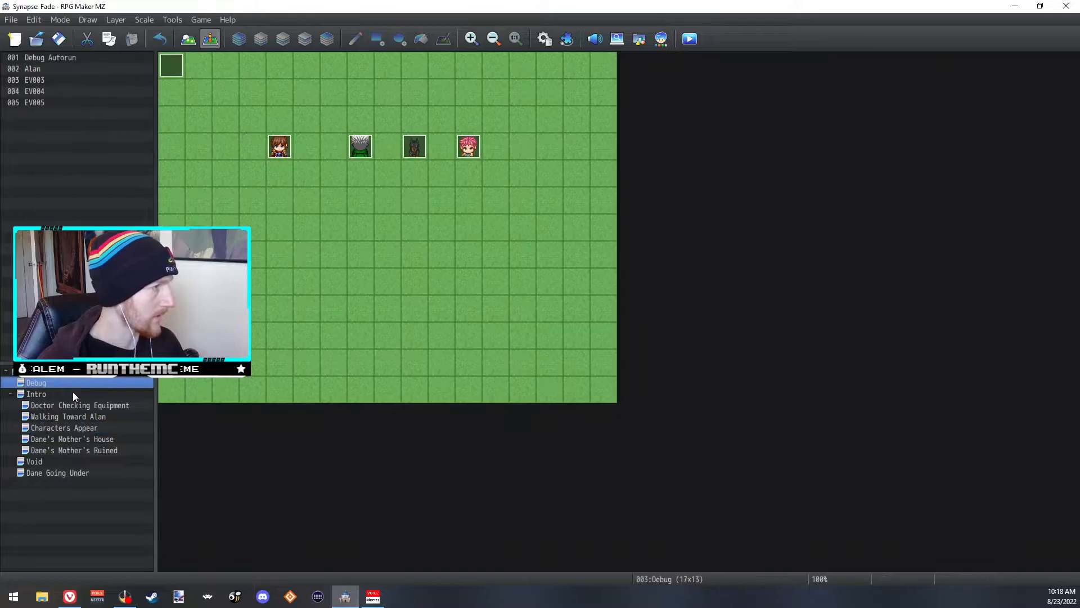
{"action": "left_click", "coordinate": [73, 392]}
{"action": "left_click", "coordinate": [380, 230]}
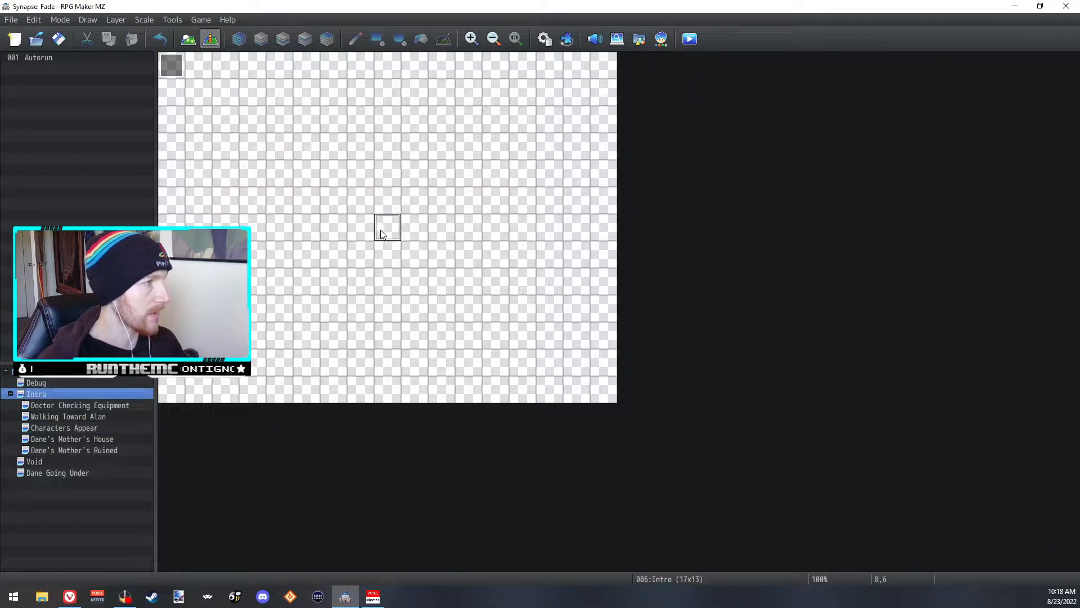
{"action": "right_click", "coordinate": [378, 231]}
{"action": "mouse_move", "coordinate": [459, 405]}
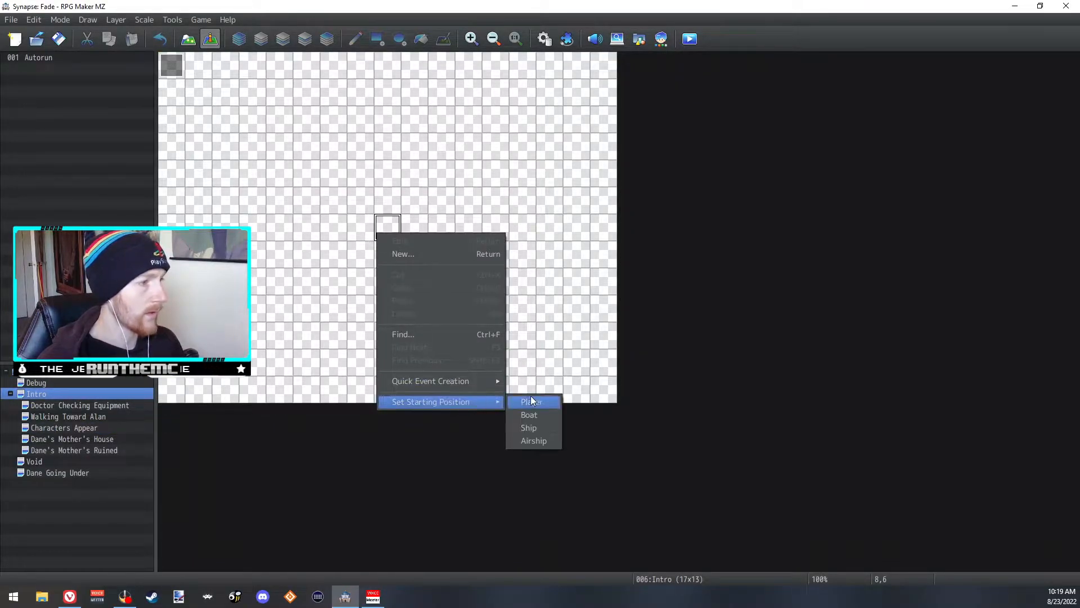
{"action": "left_click", "coordinate": [531, 396]}
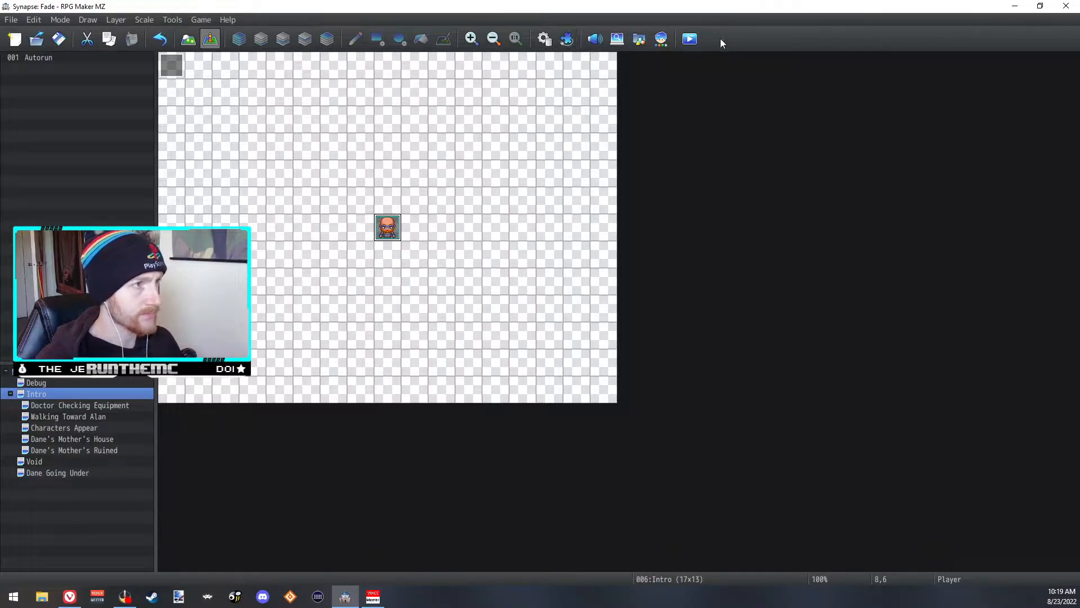
- Launch a playtest of the game, set the BGM Volume to 20% in its options, and return to the title screen
{"action": "left_click", "coordinate": [691, 40]}
{"action": "left_click", "coordinate": [518, 315]}
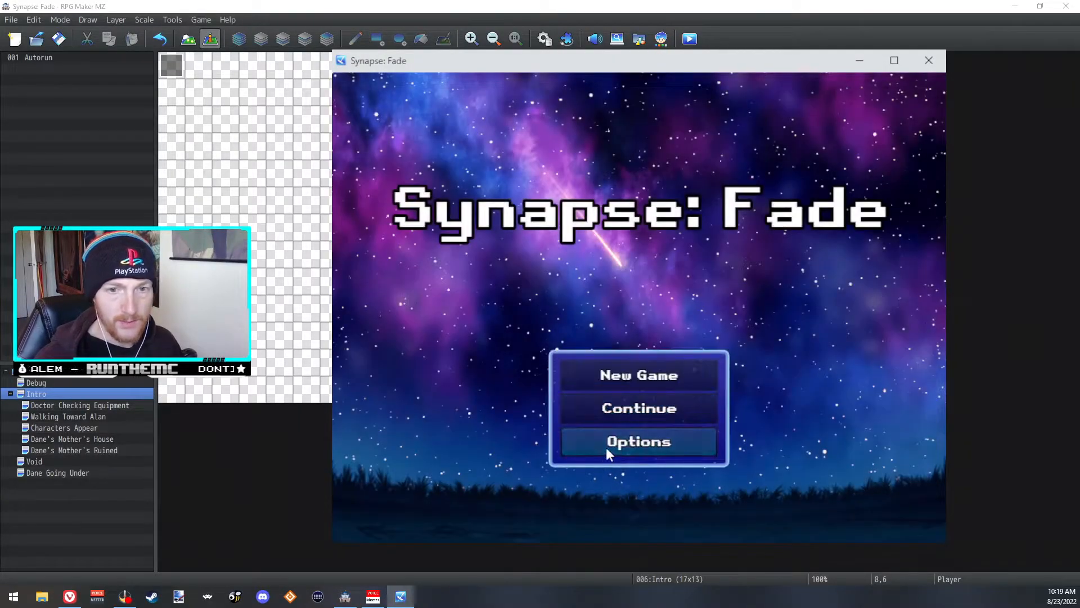
{"action": "left_click", "coordinate": [606, 443]}
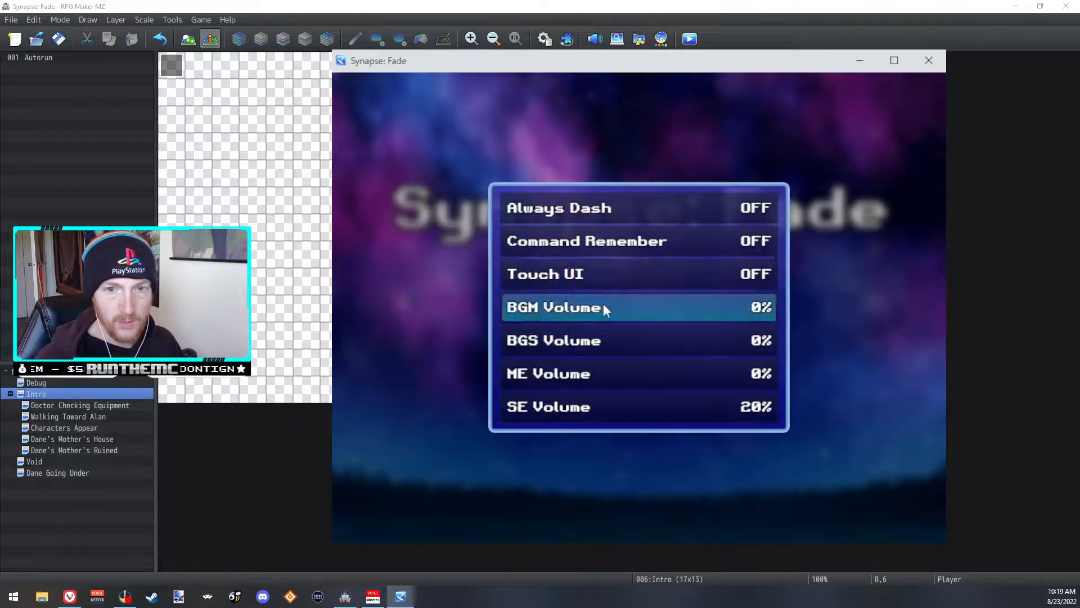
{"action": "left_click", "coordinate": [669, 312]}
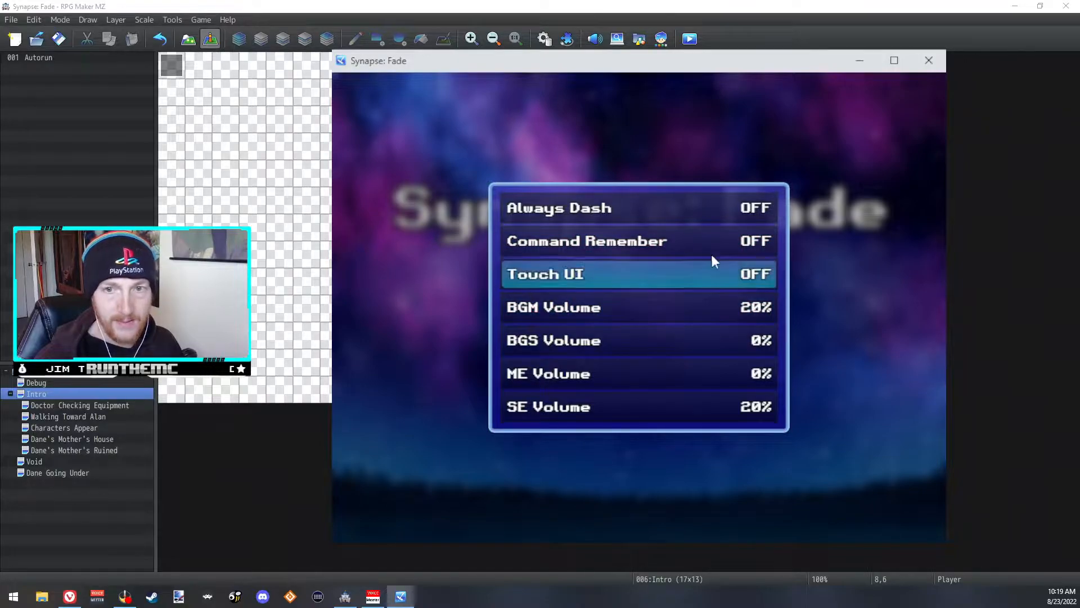
{"action": "right_click", "coordinate": [700, 80]}
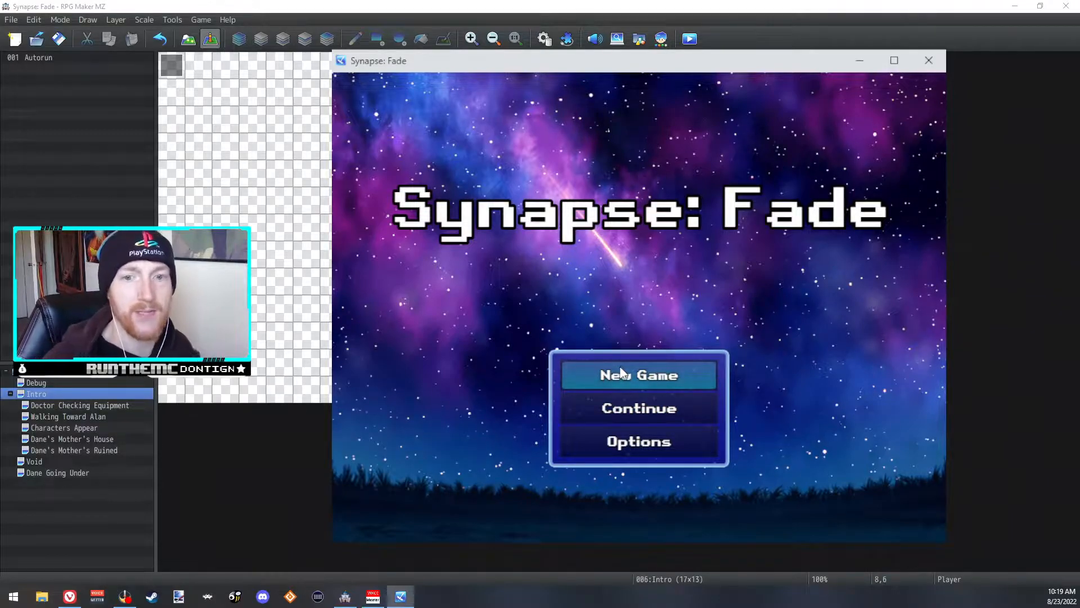
- Start a new game and advance through the intro narration to check Simantra's sprite in the circle of characters
{"action": "left_click", "coordinate": [667, 376]}
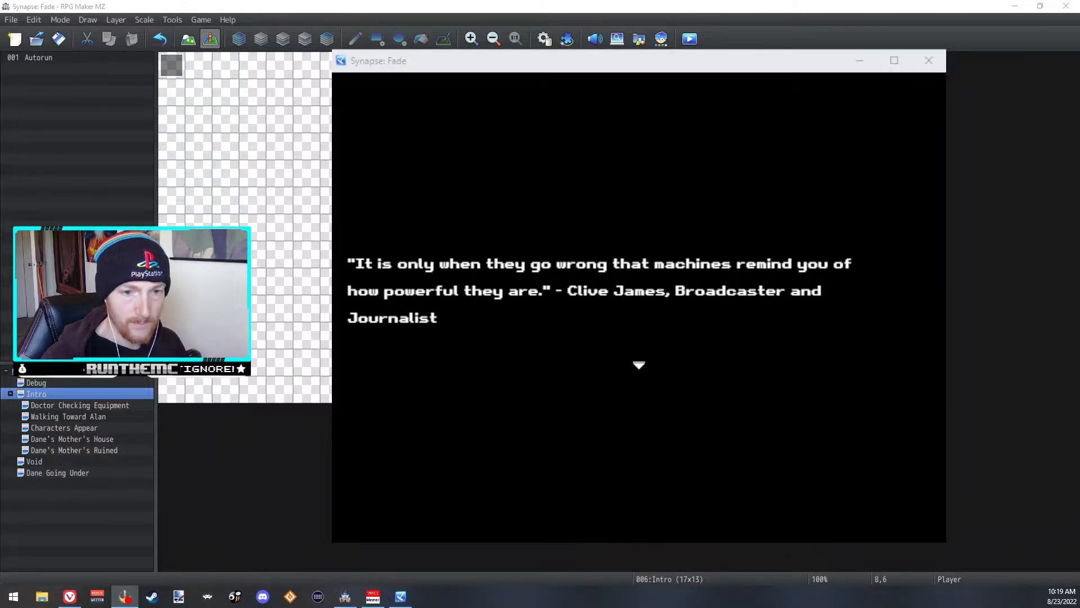
{"action": "key", "text": "alt+Tab"}
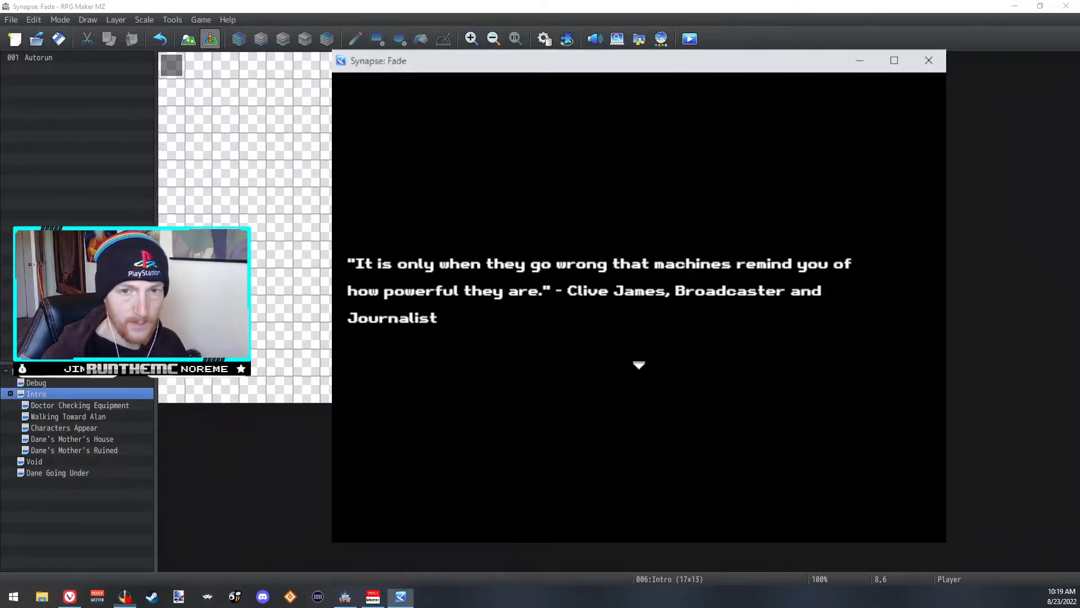
{"action": "left_click", "coordinate": [703, 131]}
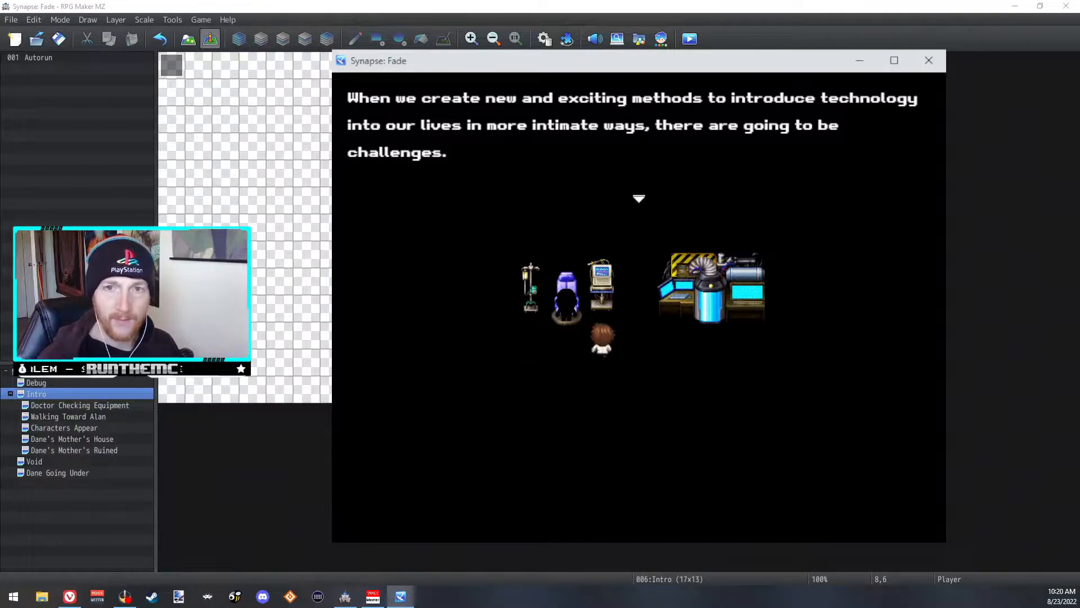
{"action": "key", "text": "Return"}
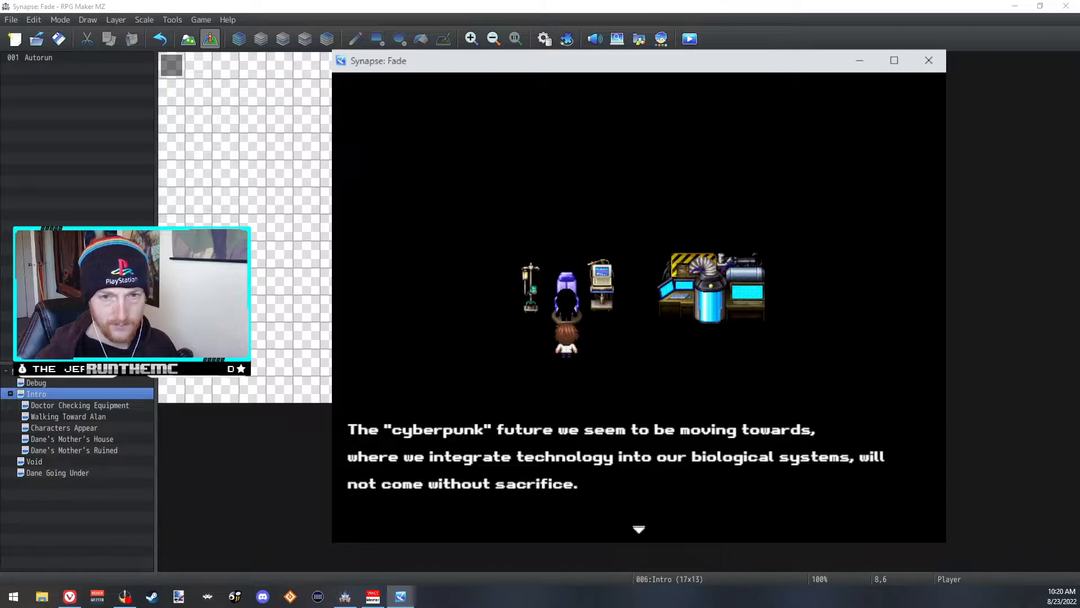
{"action": "key", "text": "Return"}
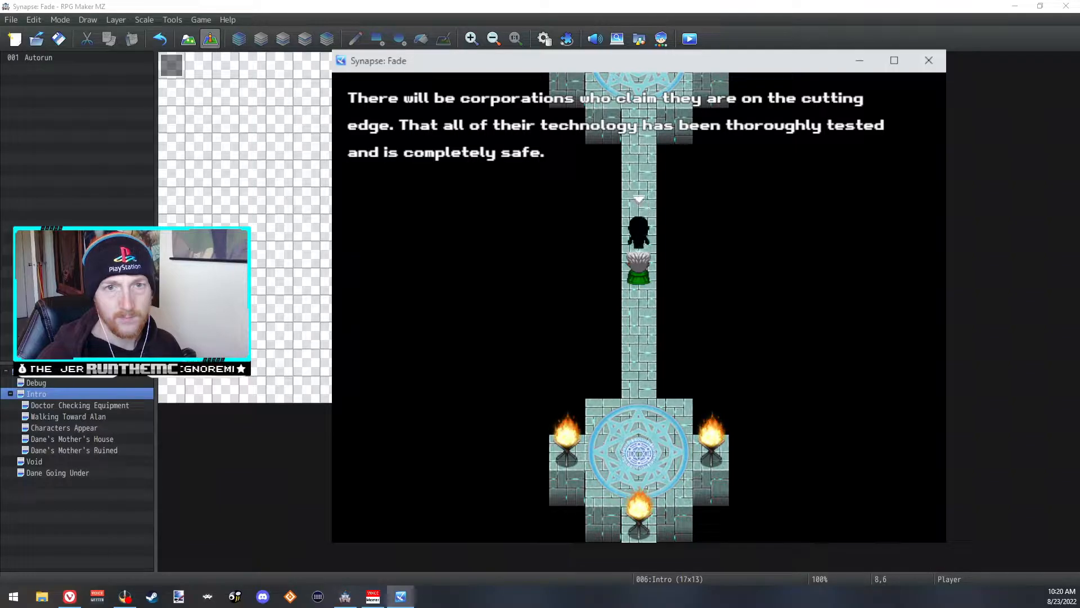
{"action": "key", "text": "Return"}
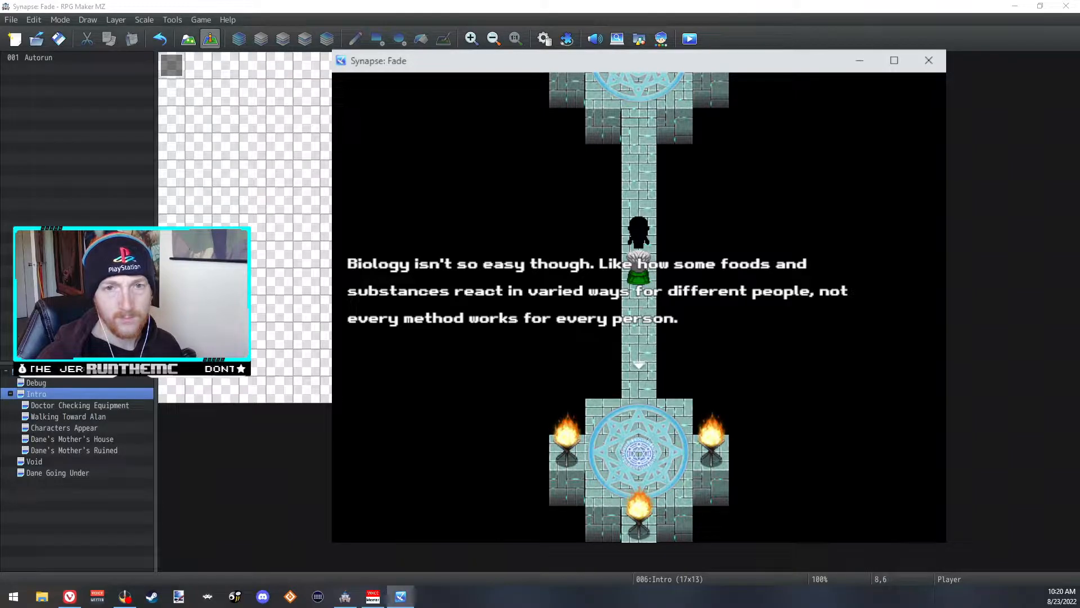
{"action": "key", "text": "Return"}
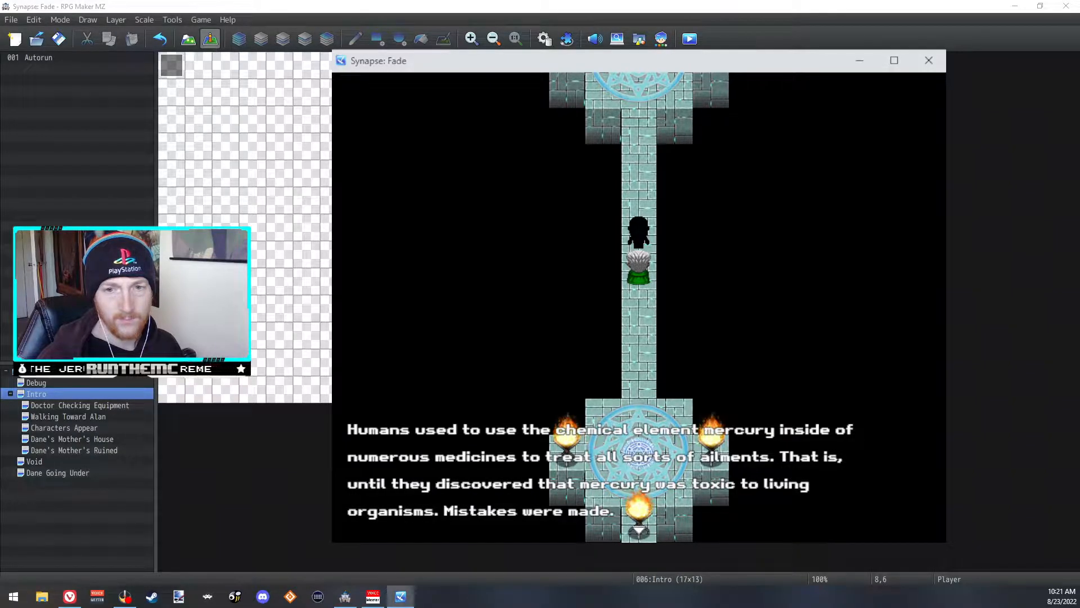
{"action": "key", "text": "Return"}
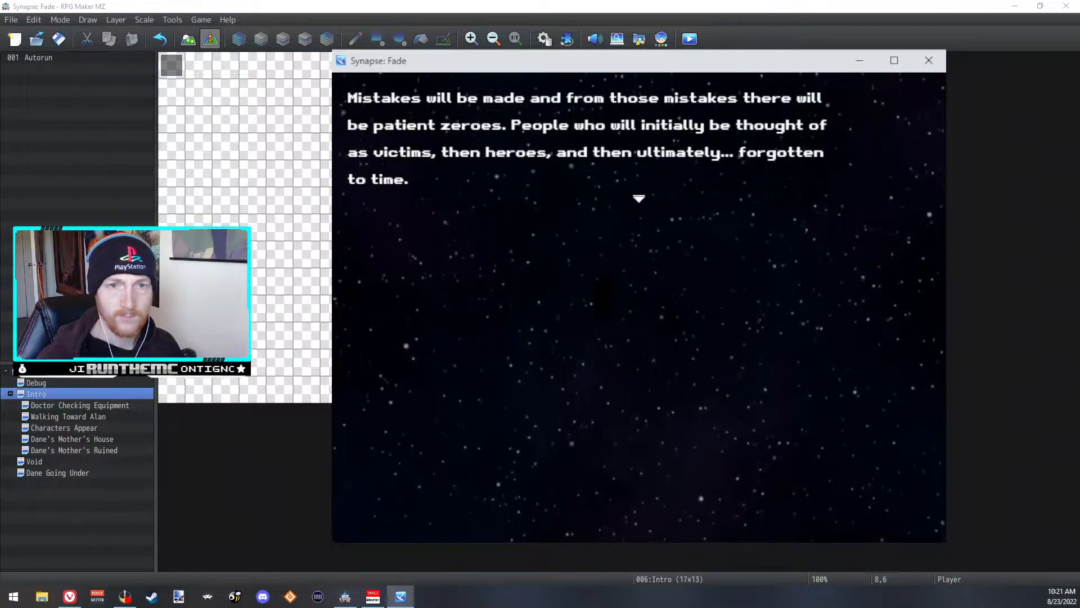
{"action": "key", "text": "Return"}
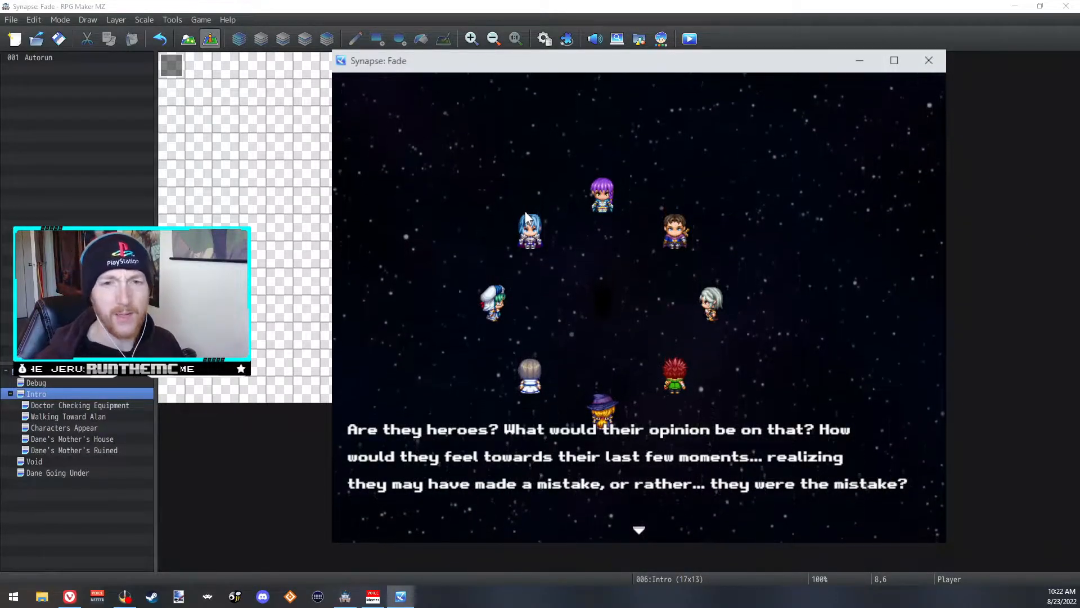
- Advance the intro from the circle of characters through Dane's opening lines inside his mother's house to check the scene
{"action": "key", "text": "Return"}
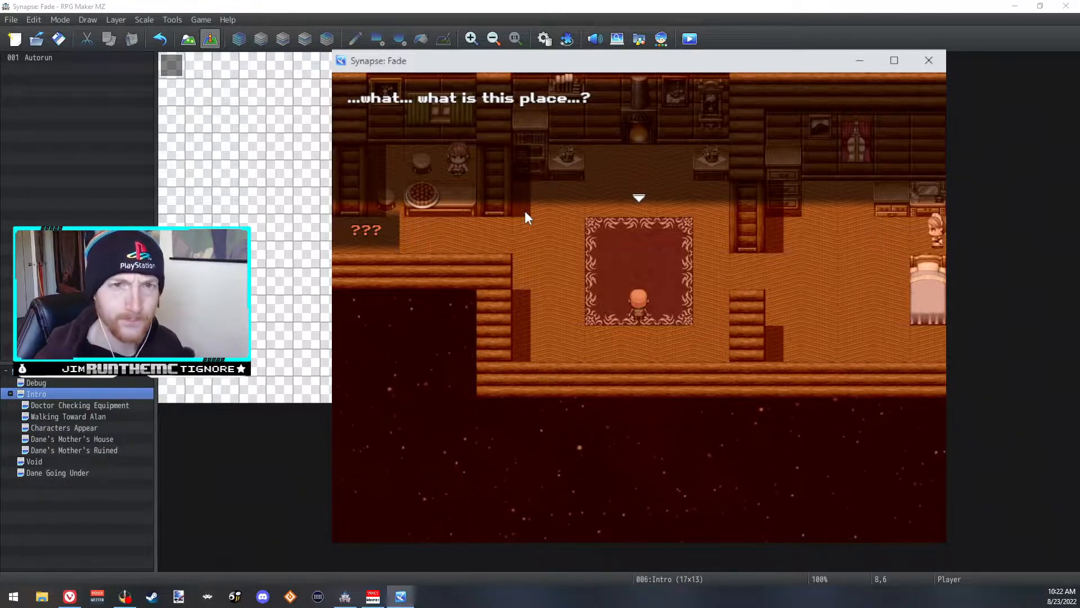
{"action": "key", "text": "Return"}
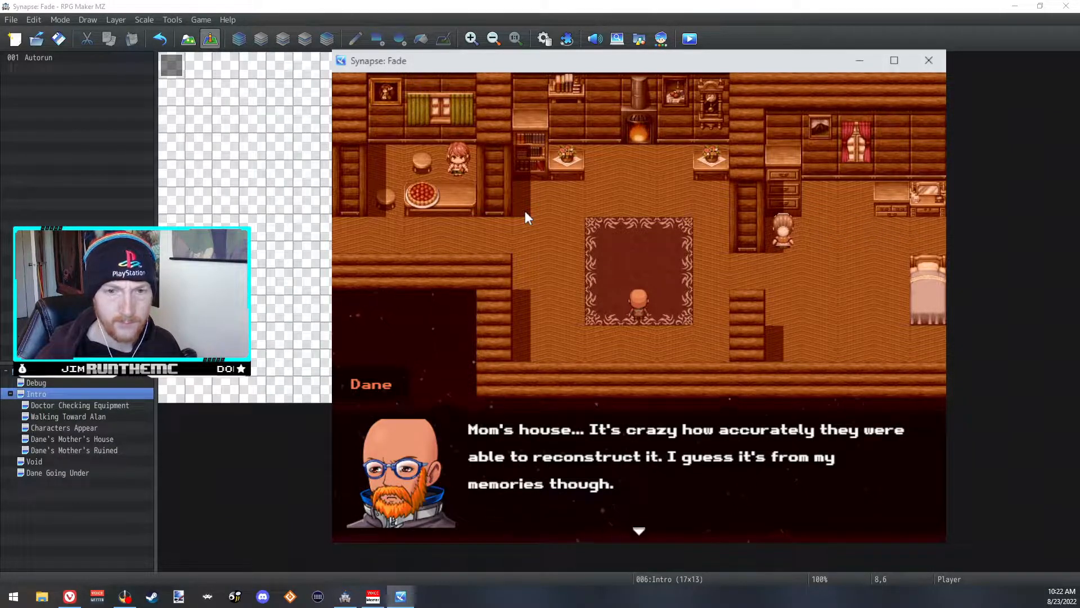
{"action": "key", "text": "Return"}
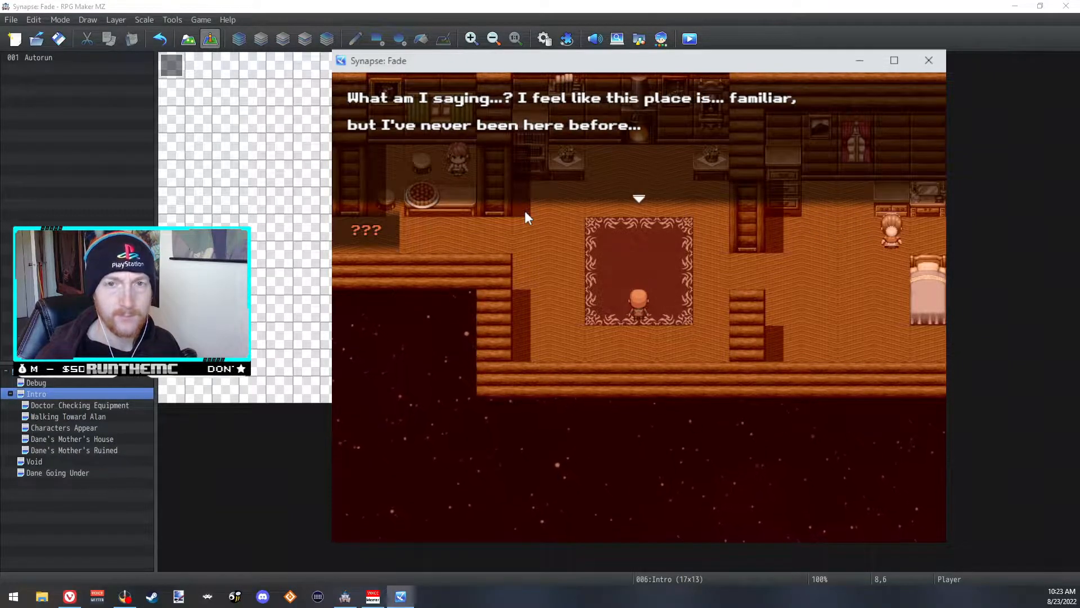
{"action": "key", "text": "Return"}
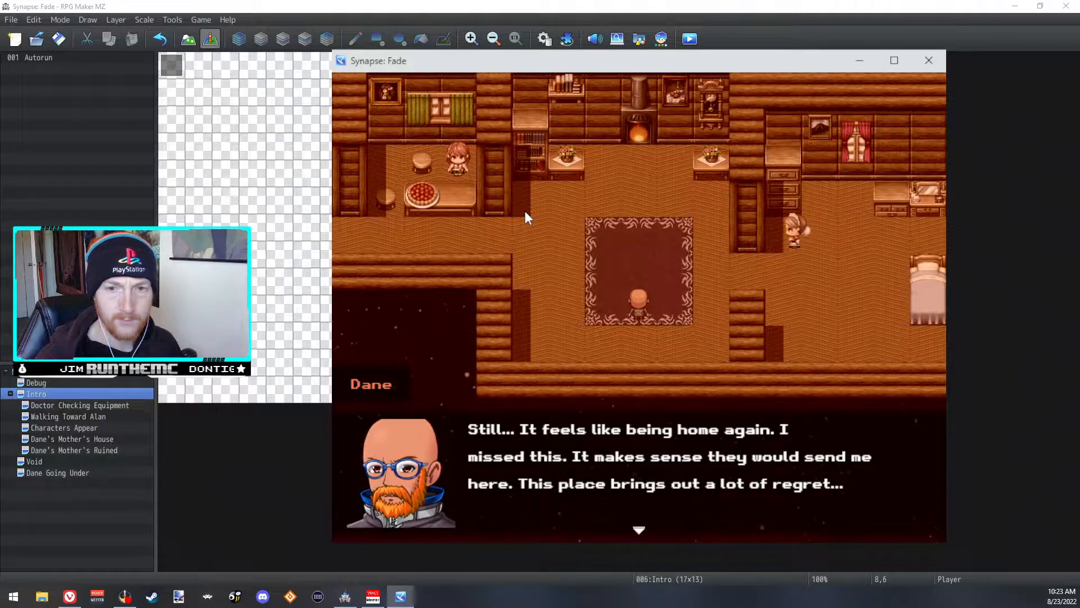
{"action": "key", "text": "Return"}
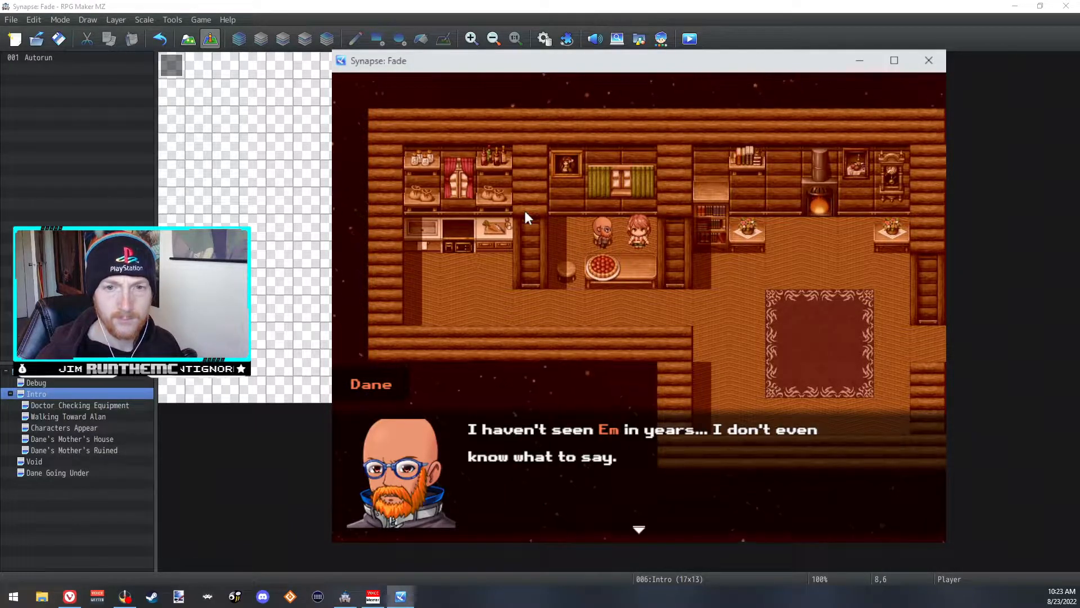
- Playtest Dane's encounter with Em and his inspection of the Gelatin Cake at the kitchen table, reading all the dialogue
{"action": "key", "text": "Return"}
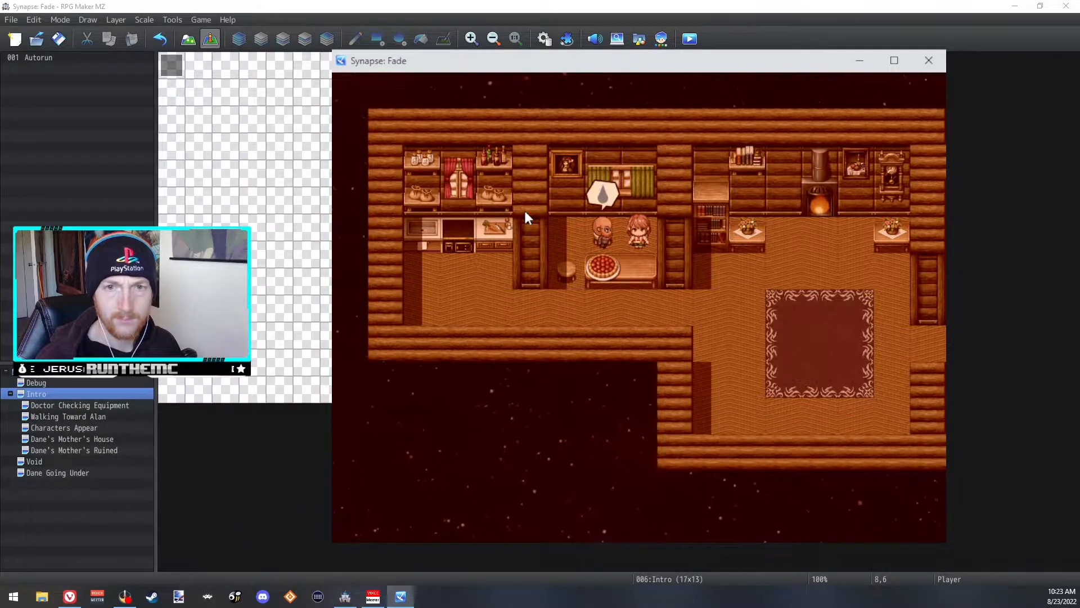
{"action": "key", "text": "Return"}
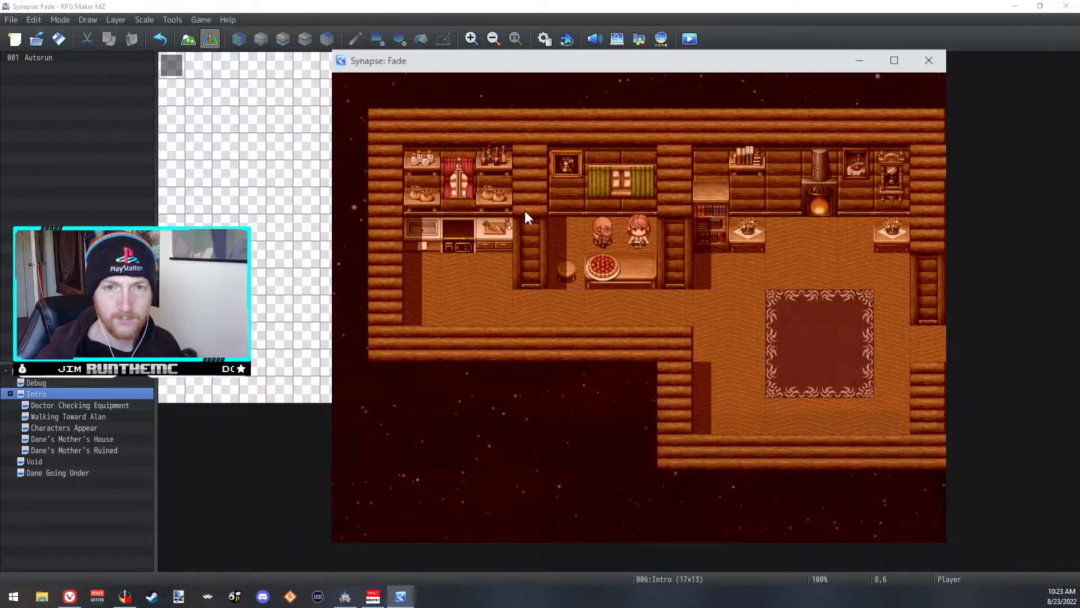
{"action": "key", "text": "Return"}
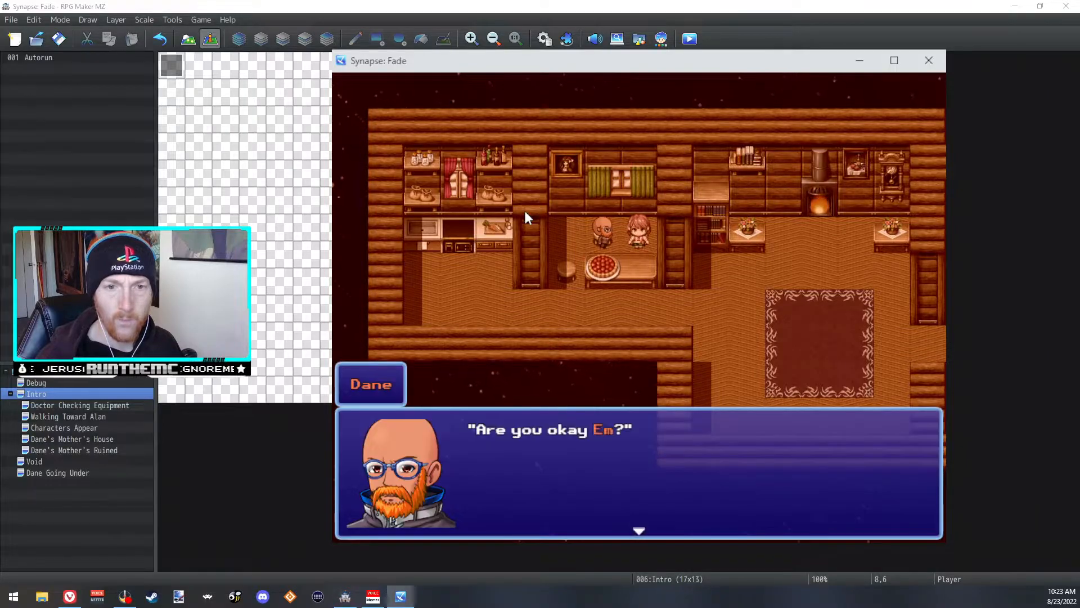
{"action": "key", "text": "Return"}
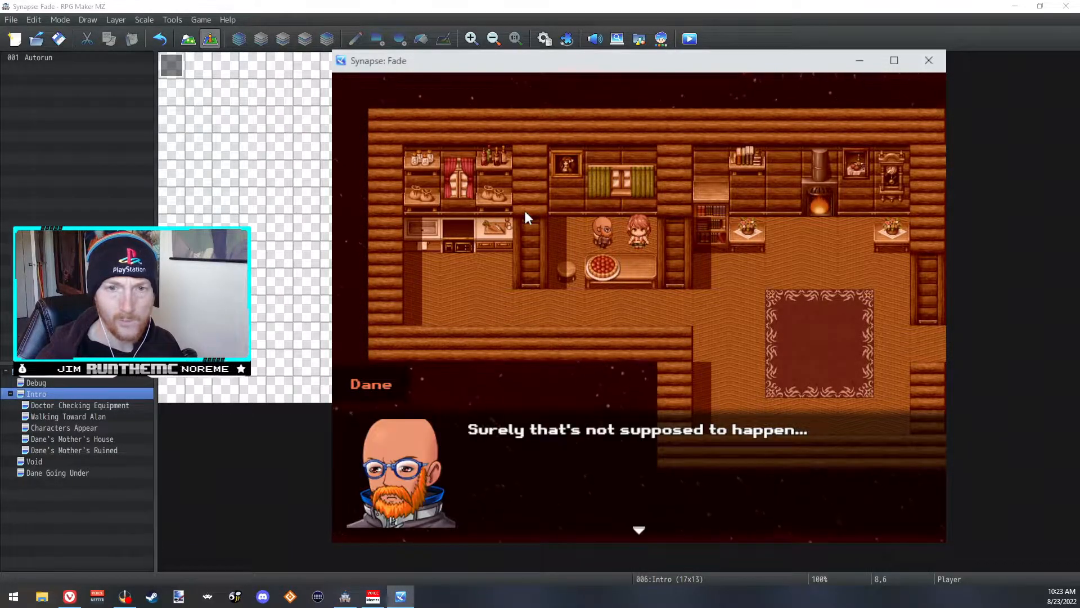
{"action": "key", "text": "Return"}
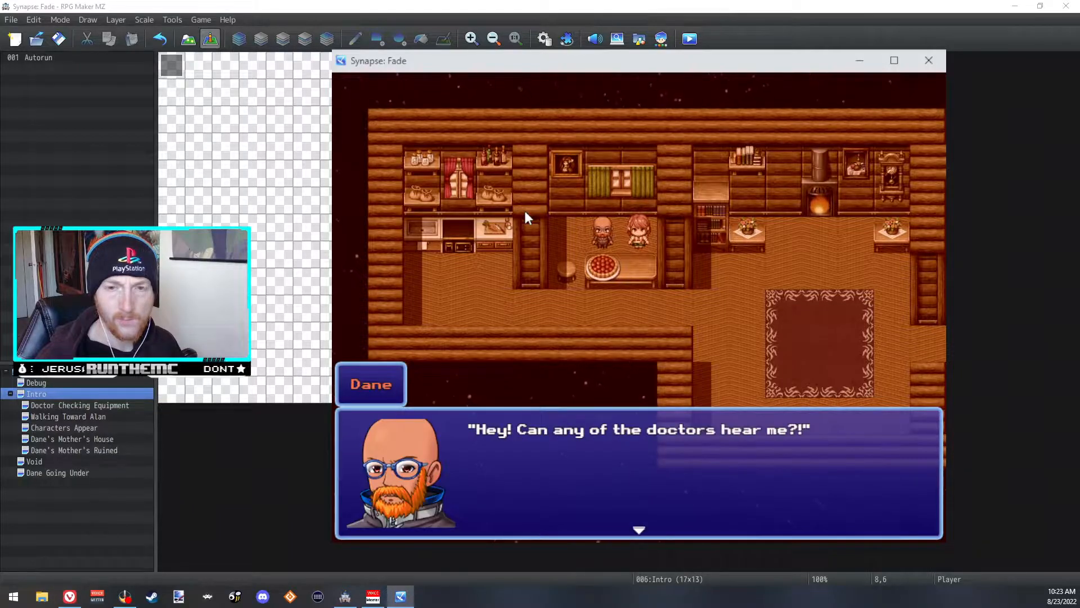
{"action": "key", "text": "Return"}
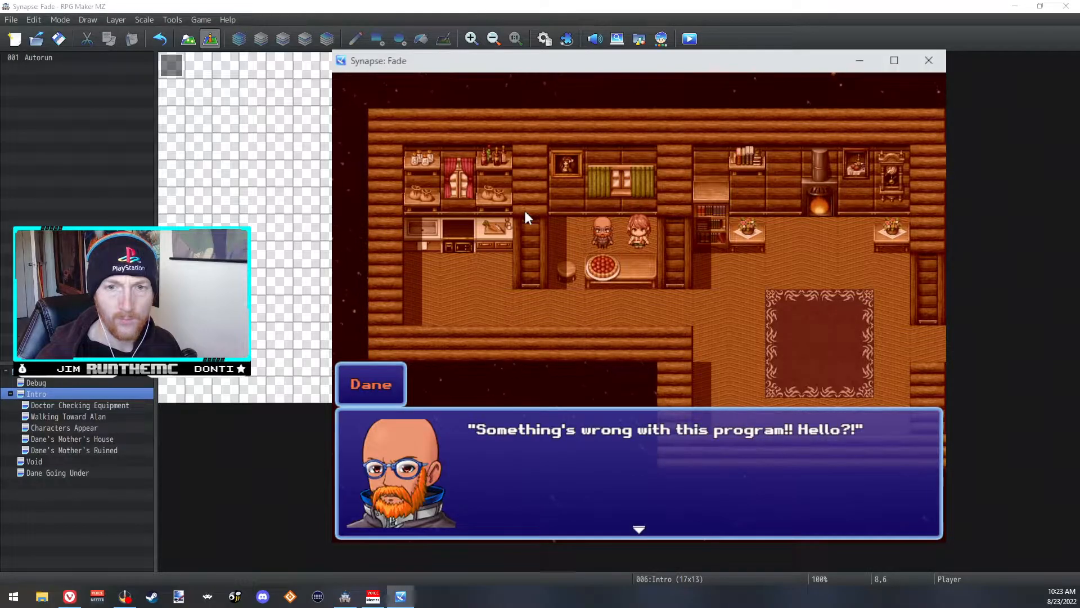
{"action": "key", "text": "Return"}
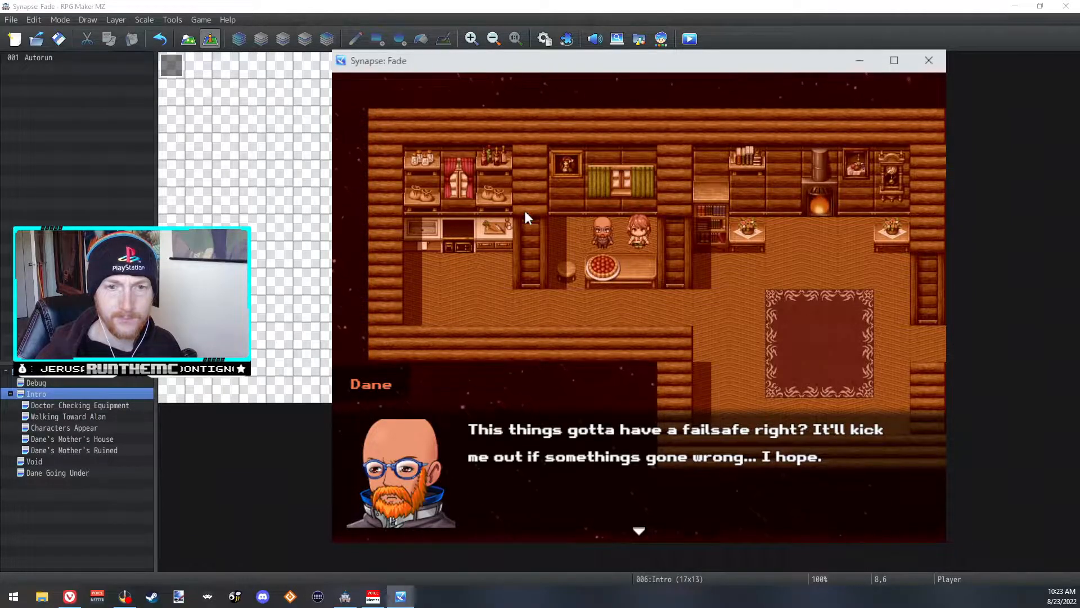
{"action": "key", "text": "Return"}
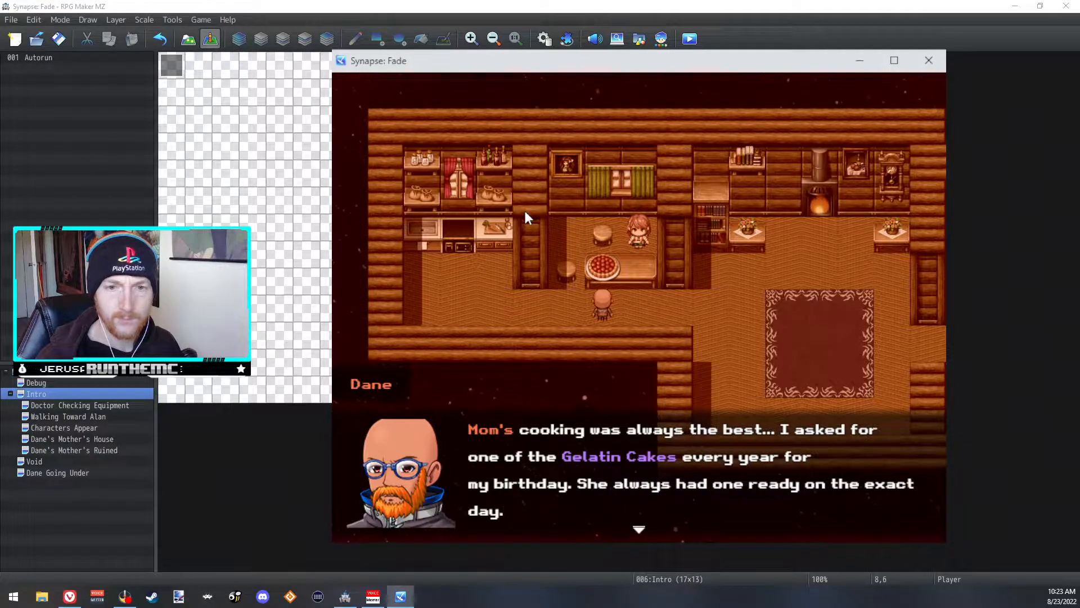
{"action": "key", "text": "Return"}
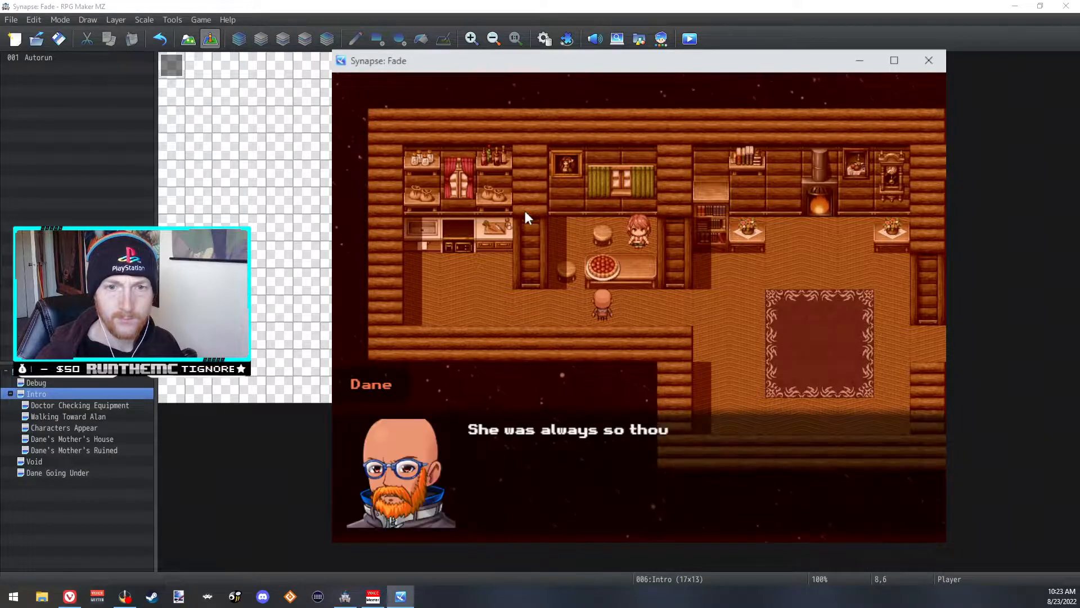
{"action": "key", "text": "Return"}
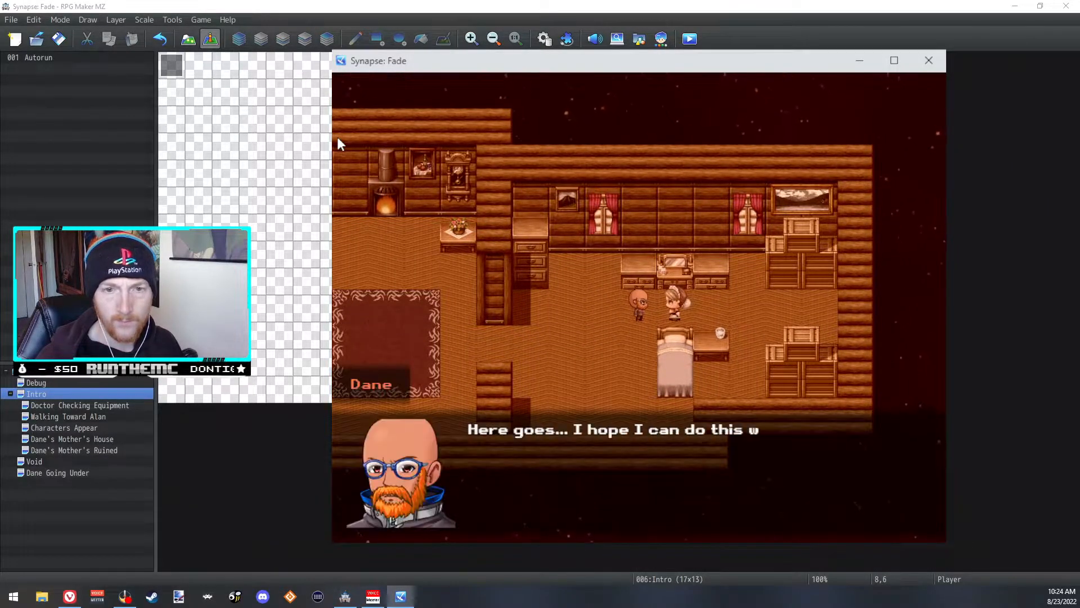
- Playtest Dane's bedroom conversation with his mother to its last line, checking the message text and speaker names
{"action": "key", "text": "Return"}
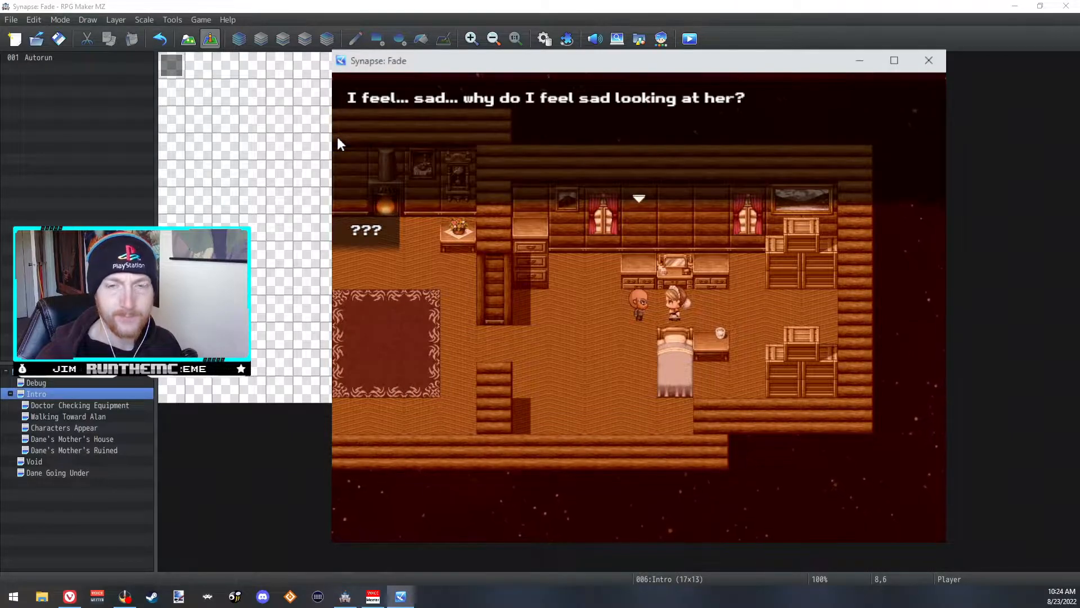
{"action": "key", "text": "Return"}
{"action": "key", "text": "Return"}
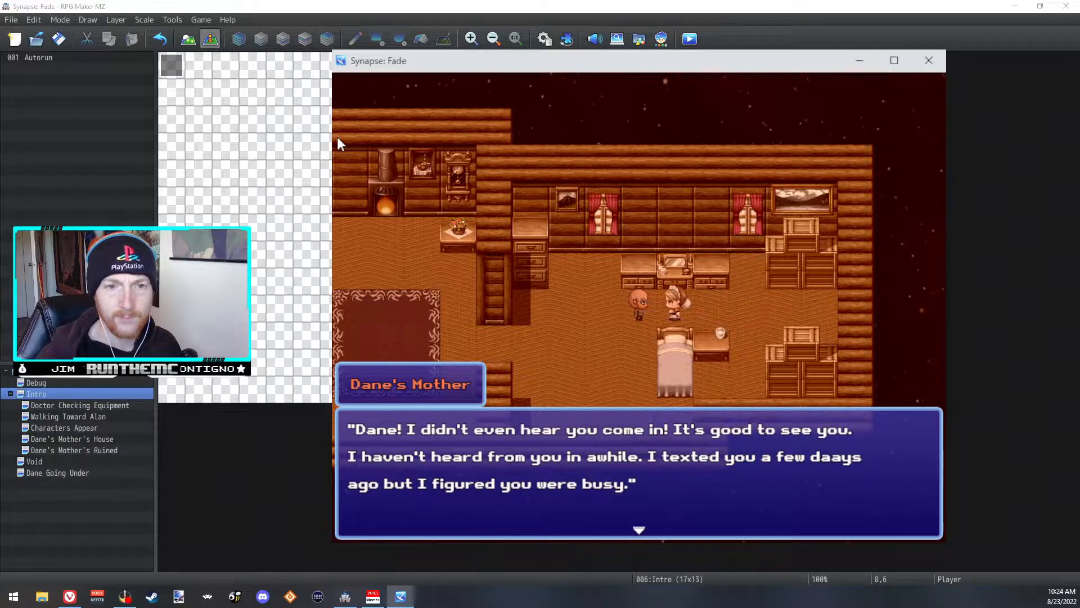
{"action": "key", "text": "Return"}
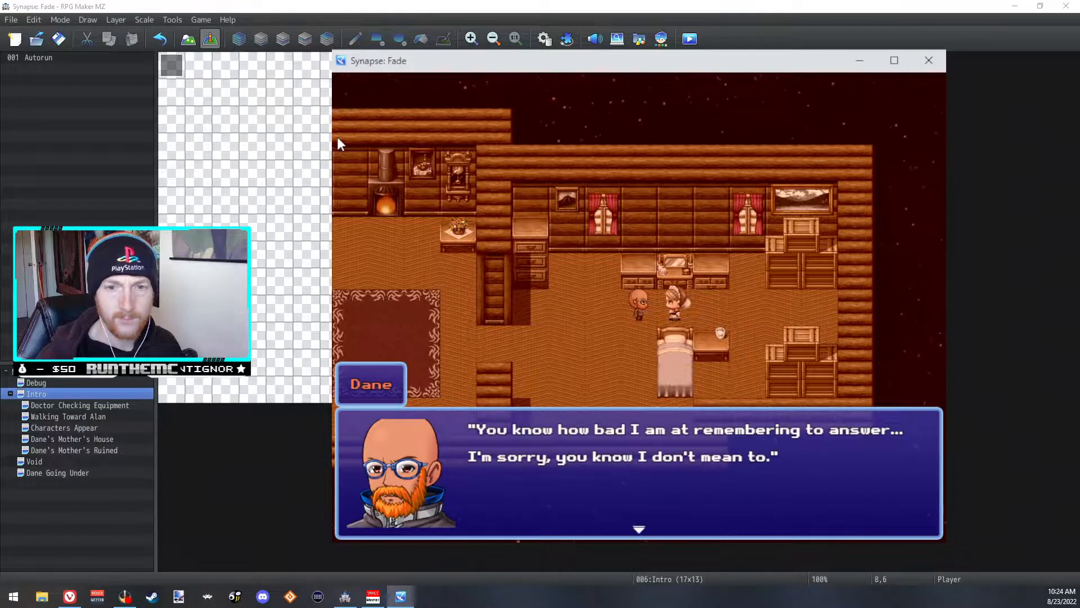
{"action": "key", "text": "Return"}
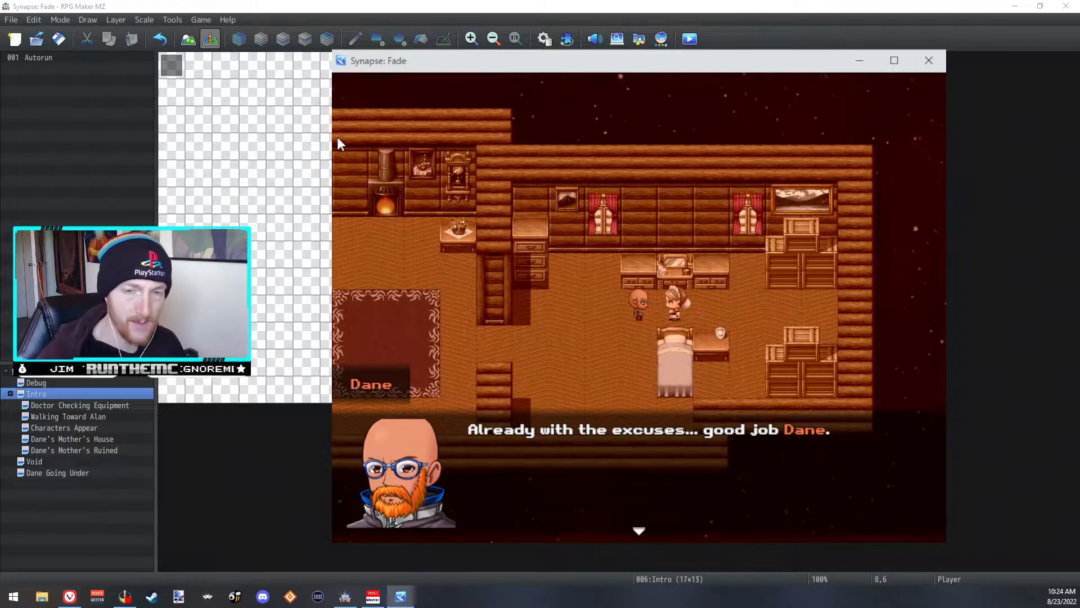
{"action": "key", "text": "Return"}
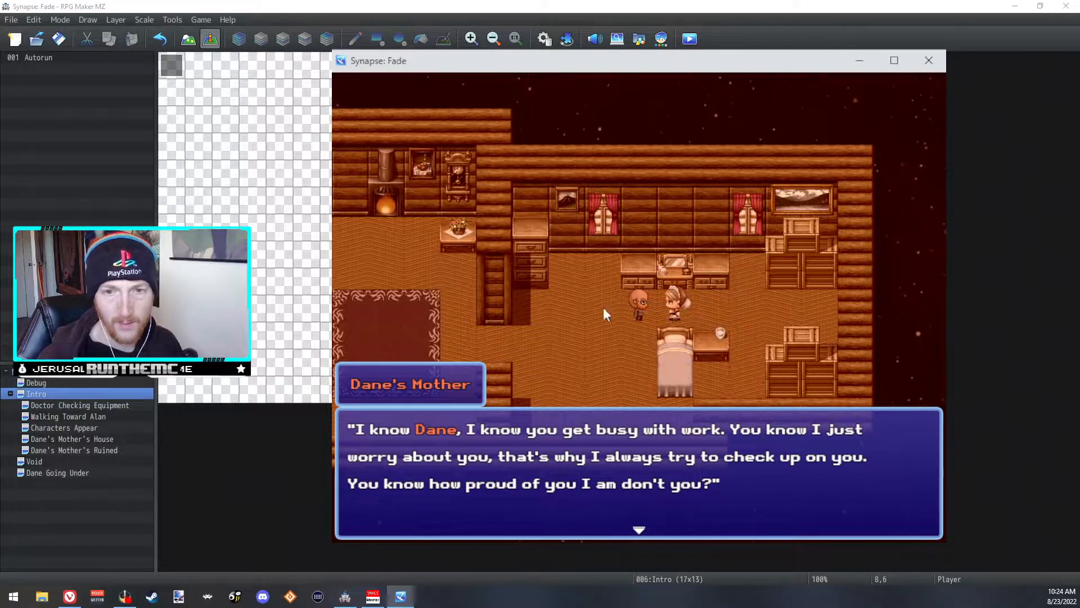
{"action": "key", "text": "Return"}
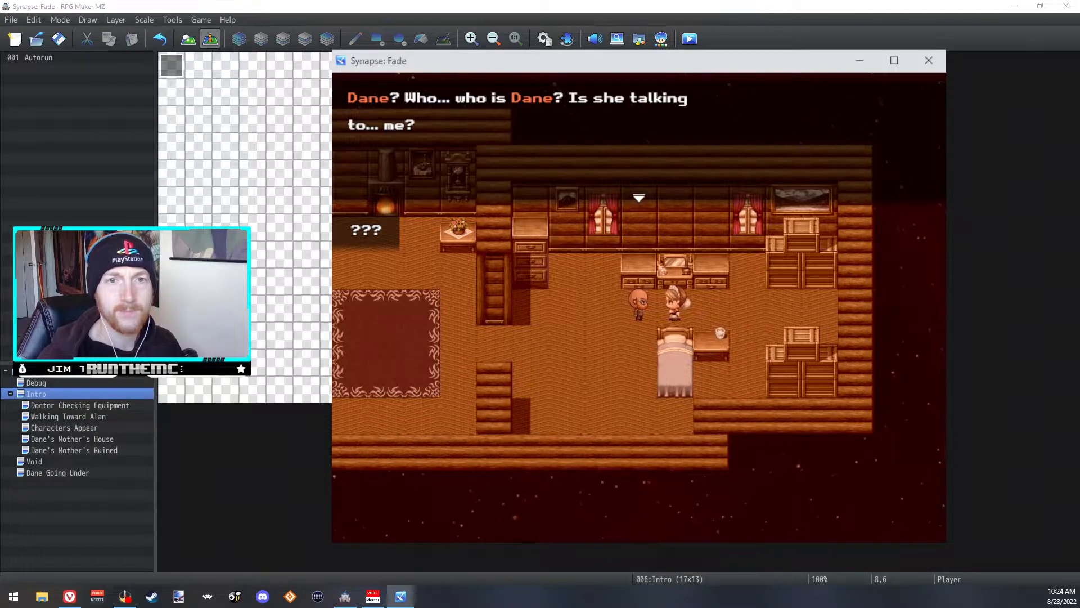
{"action": "key", "text": "Return"}
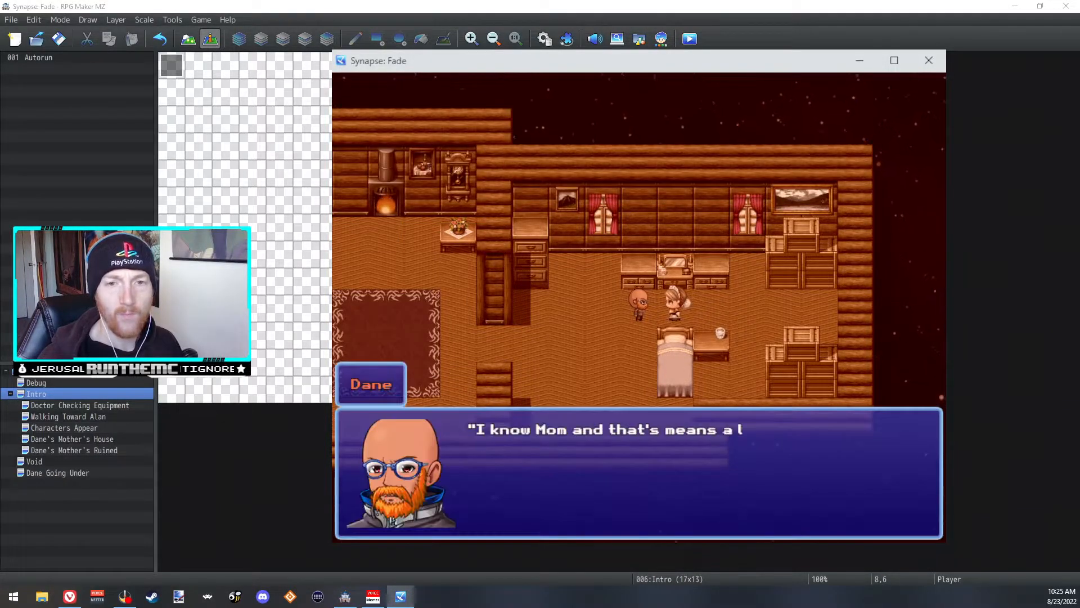
{"action": "key", "text": "Return"}
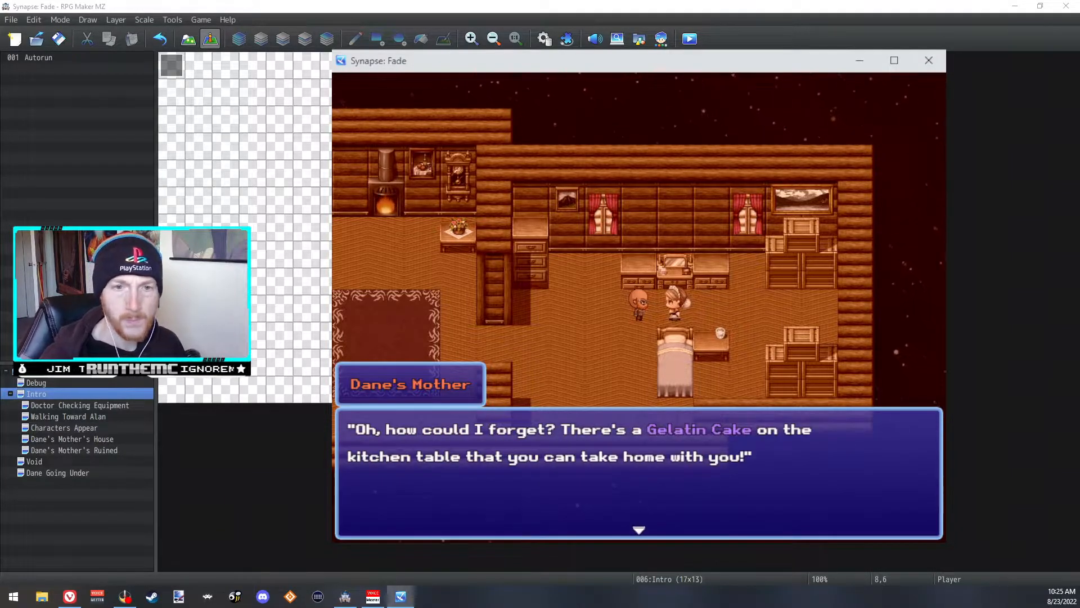
{"action": "key", "text": "Return"}
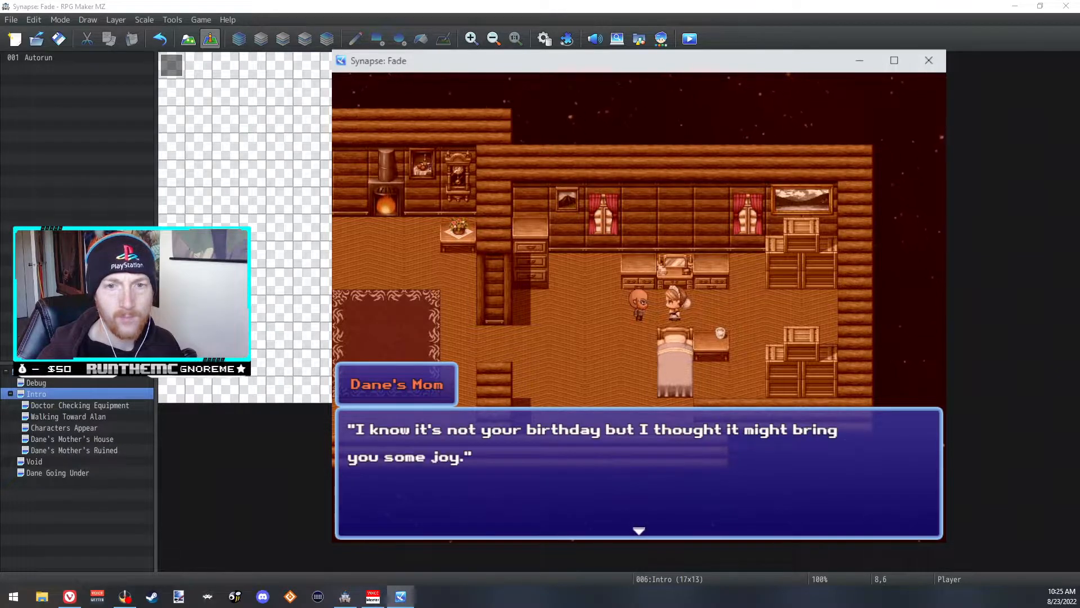
{"action": "key", "text": "Return"}
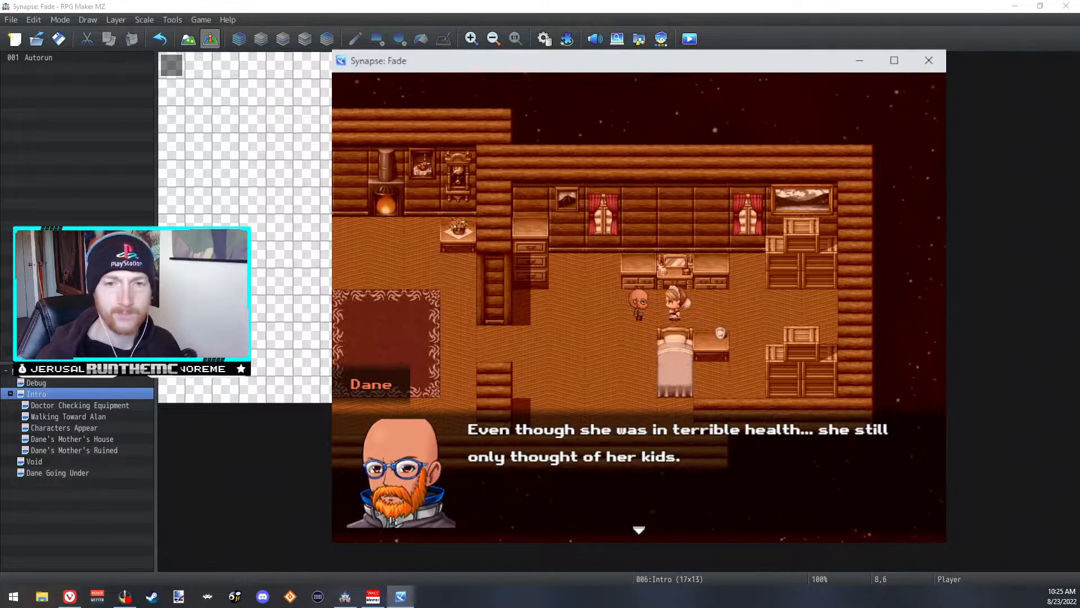
{"action": "key", "text": "Return"}
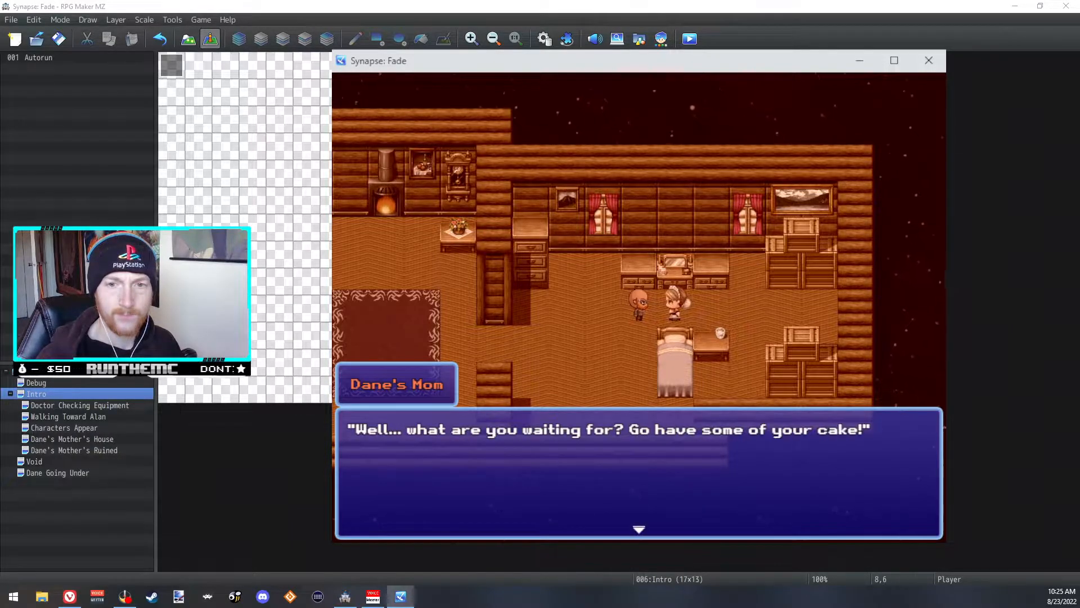
{"action": "key", "text": "Return"}
- Walk Dane from the bedroom to the kitchen table and collect the Gelatin Cake to trigger the following scene
{"action": "key", "text": "Left"}
{"action": "key", "text": "Right"}
{"action": "key", "text": "Left"}
{"action": "key", "text": "Down"}
{"action": "key", "text": "Left"}
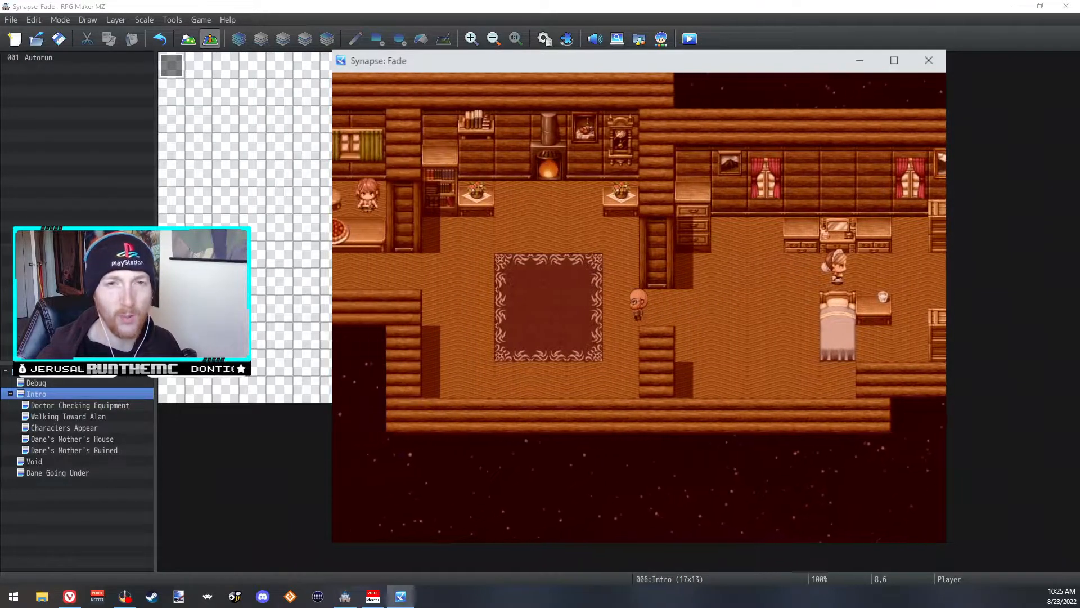
{"action": "key", "text": "Up"}
{"action": "key", "text": "Left"}
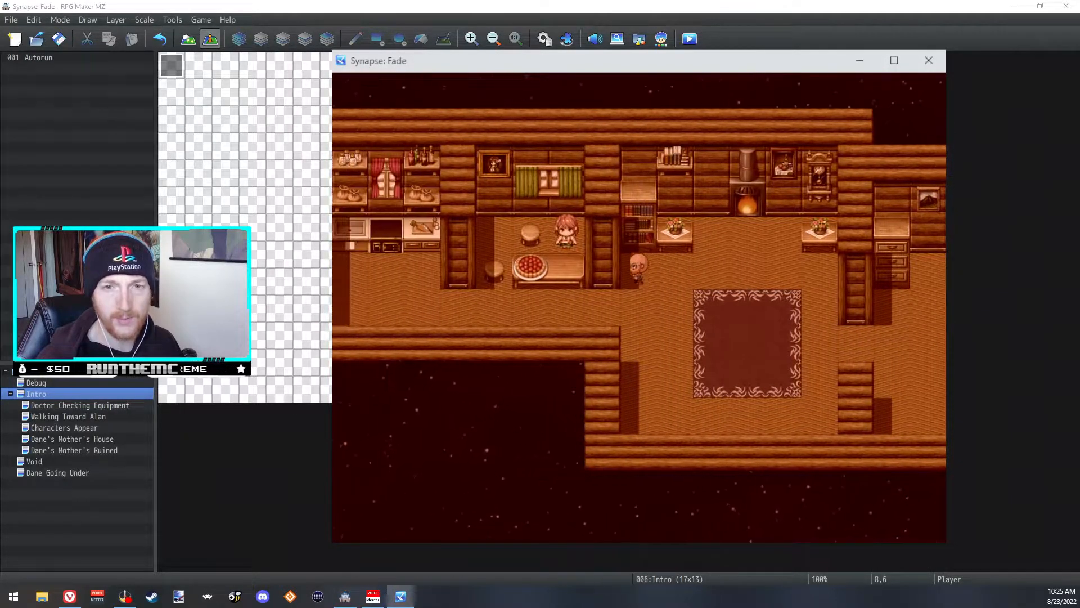
{"action": "key", "text": "Down"}
{"action": "key", "text": "Left"}
{"action": "key", "text": "Up"}
{"action": "key", "text": "Return"}
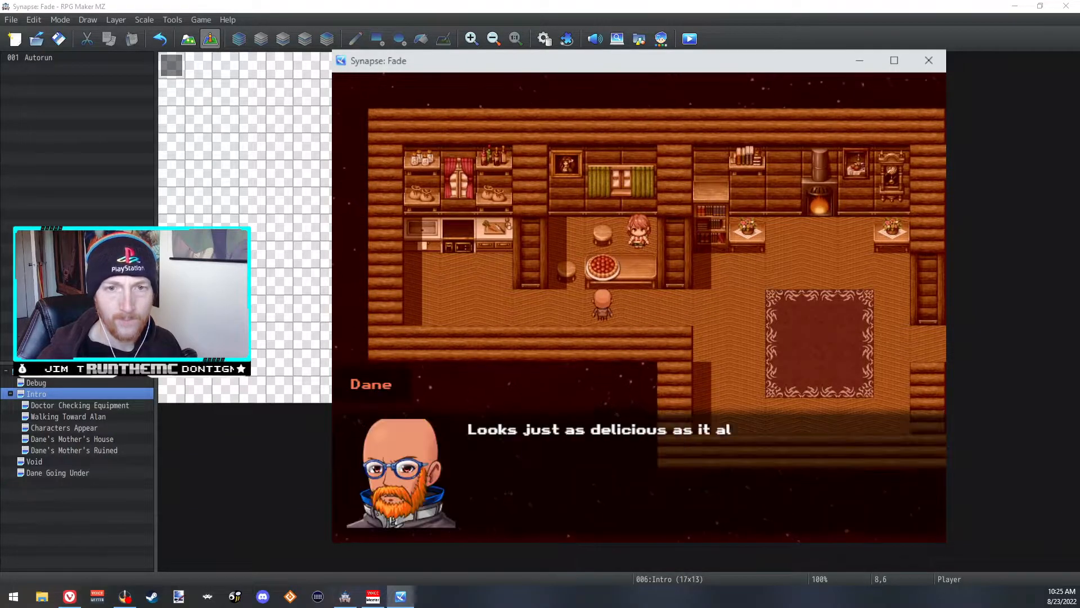
{"action": "key", "text": "Return"}
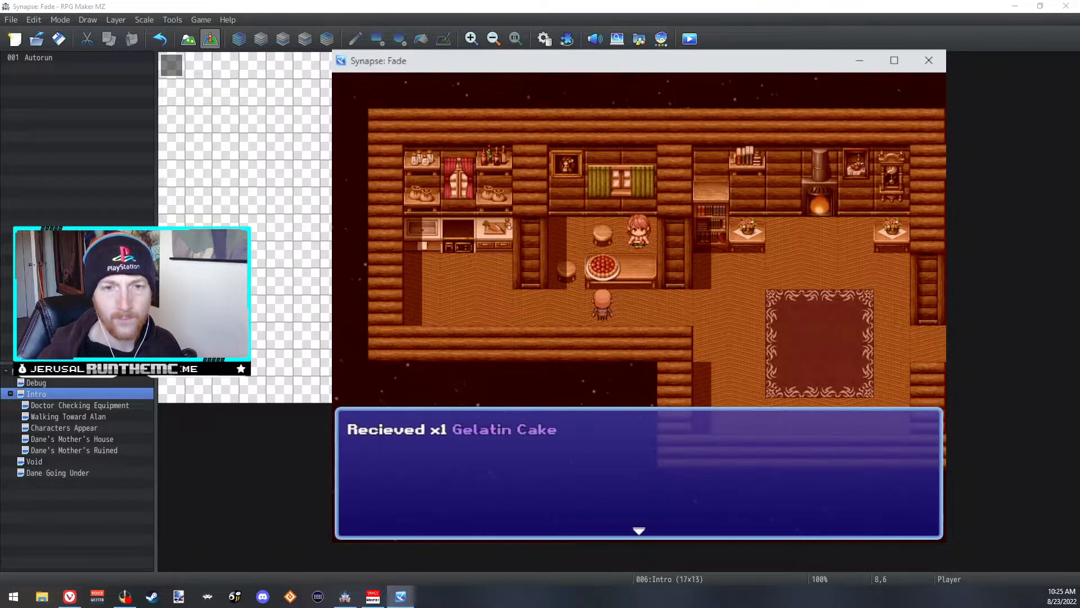
{"action": "key", "text": "Return"}
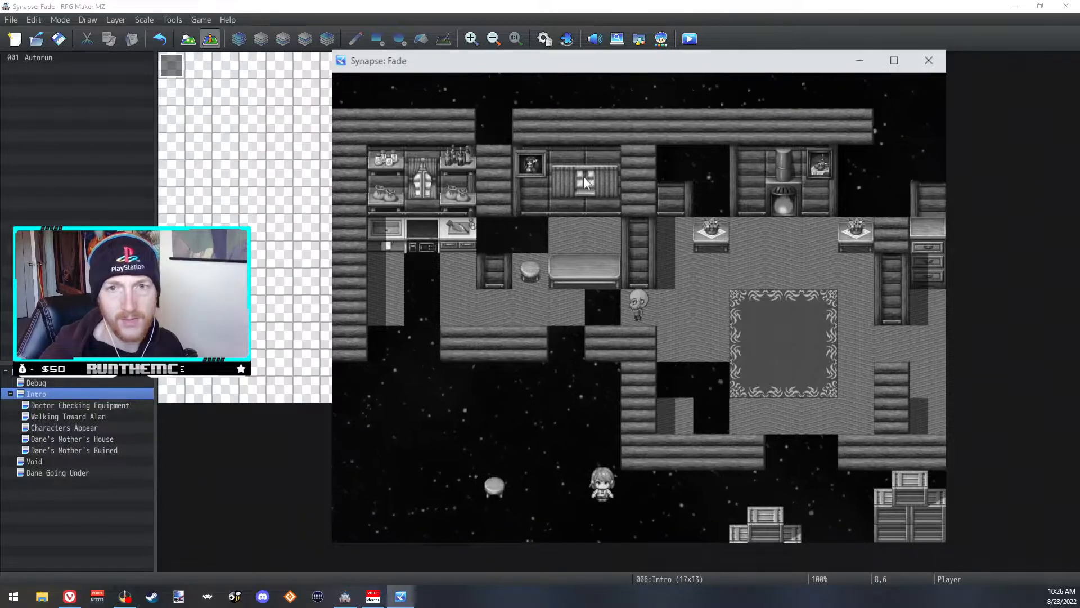
- End the playtest and open the Dane's Mother's Ruined map in map-editing mode
{"action": "left_click", "coordinate": [935, 64]}
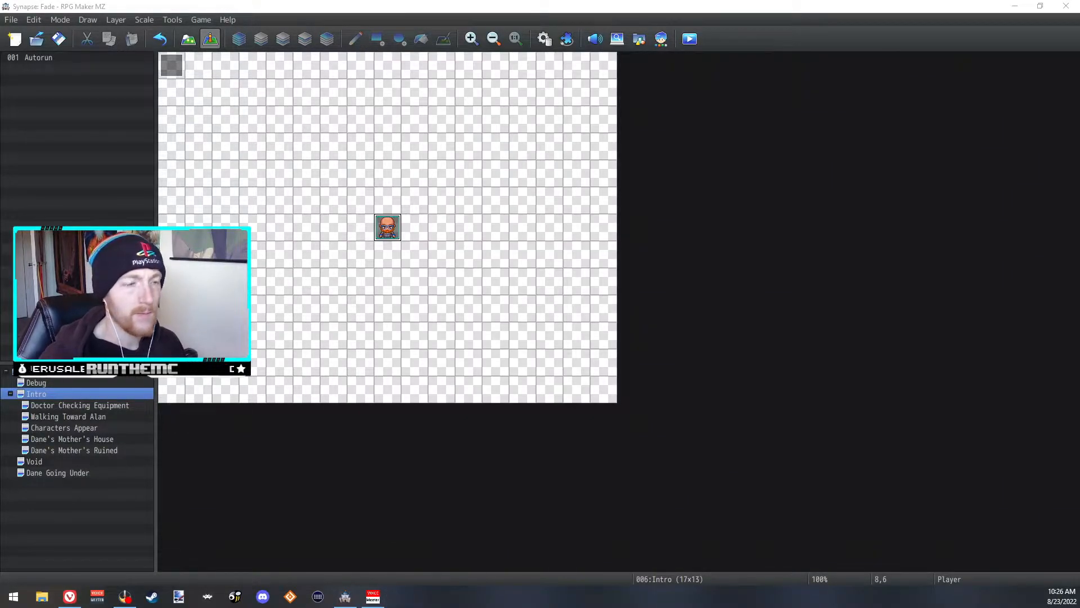
{"action": "left_click", "coordinate": [106, 428]}
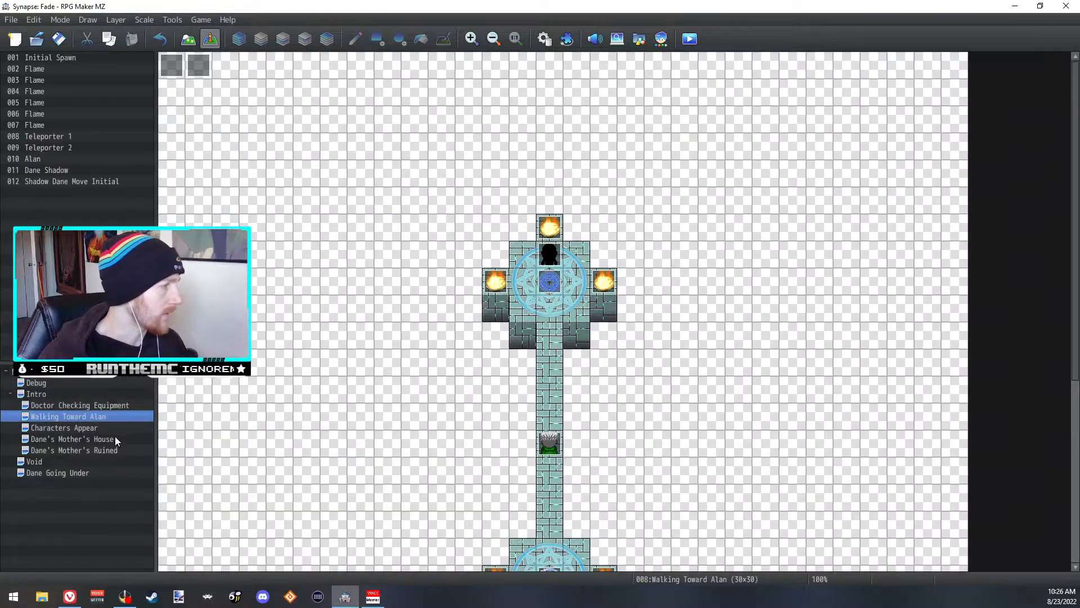
{"action": "left_click", "coordinate": [115, 438]}
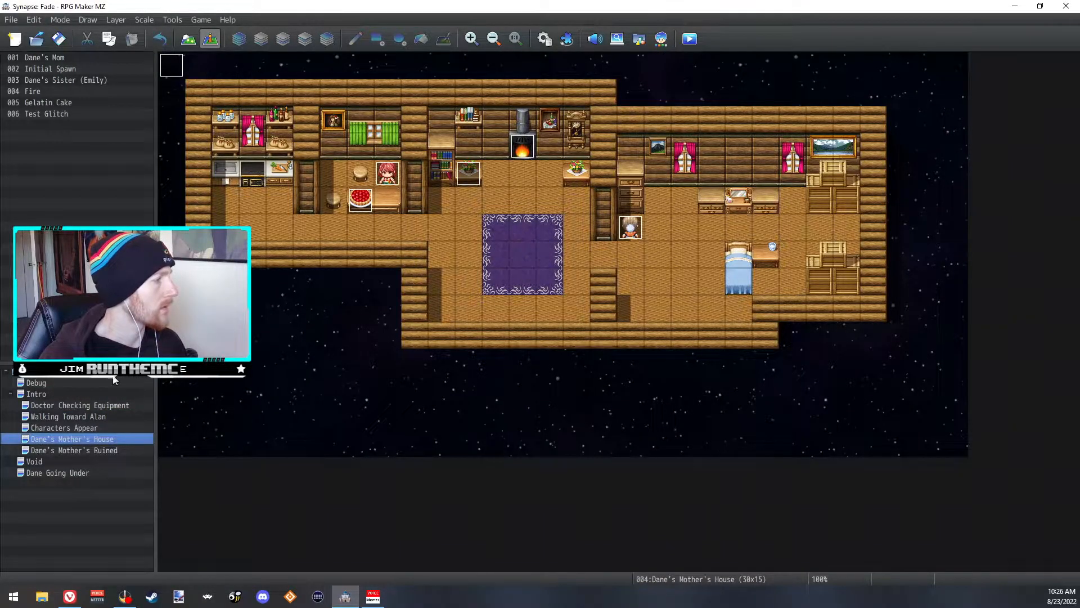
{"action": "left_click", "coordinate": [121, 450]}
{"action": "left_click", "coordinate": [189, 40]}
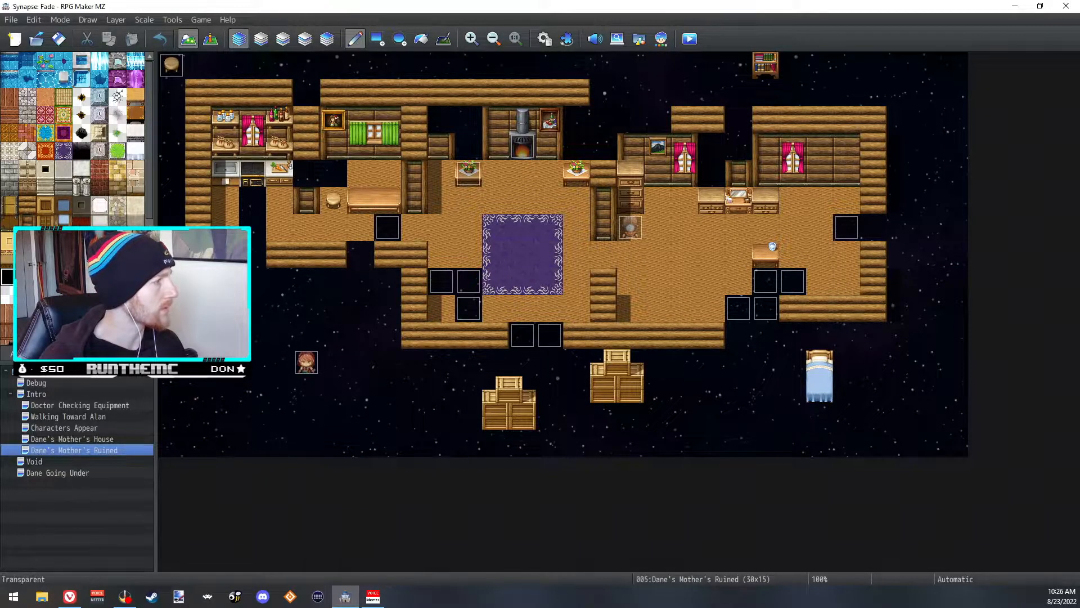
- Erase the kitchen's outer west wall, the upper wall above its shelves, and scattered upper-wall tiles west of the fireplace
{"action": "left_click_drag", "start_coordinate": [198, 92], "coordinate": [198, 221]}
{"action": "left_click_drag", "start_coordinate": [208, 97], "coordinate": [281, 93]}
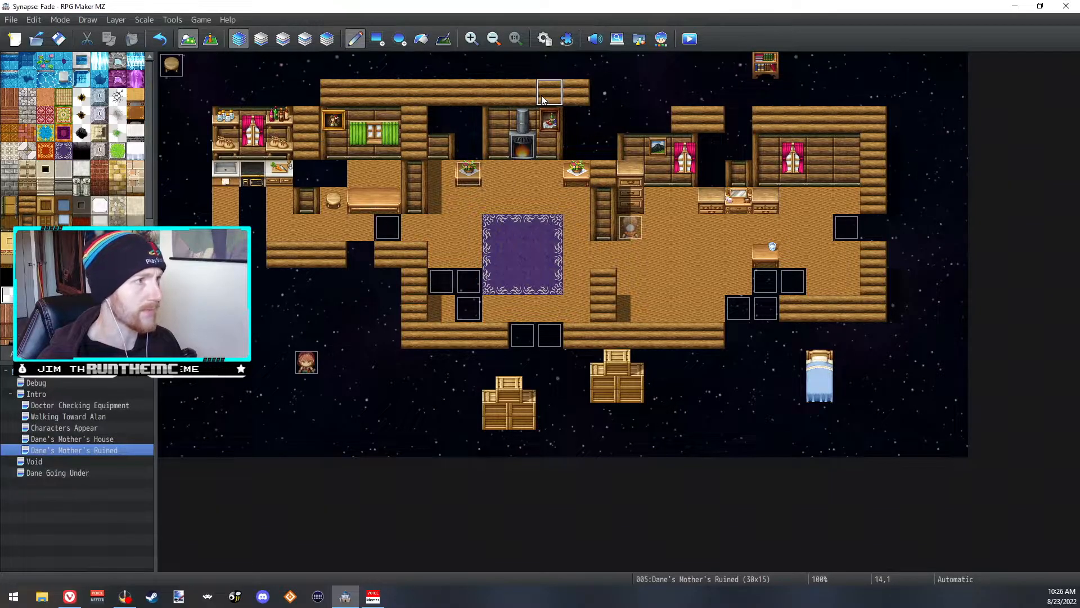
{"action": "left_click", "coordinate": [470, 100]}
{"action": "left_click", "coordinate": [441, 93]}
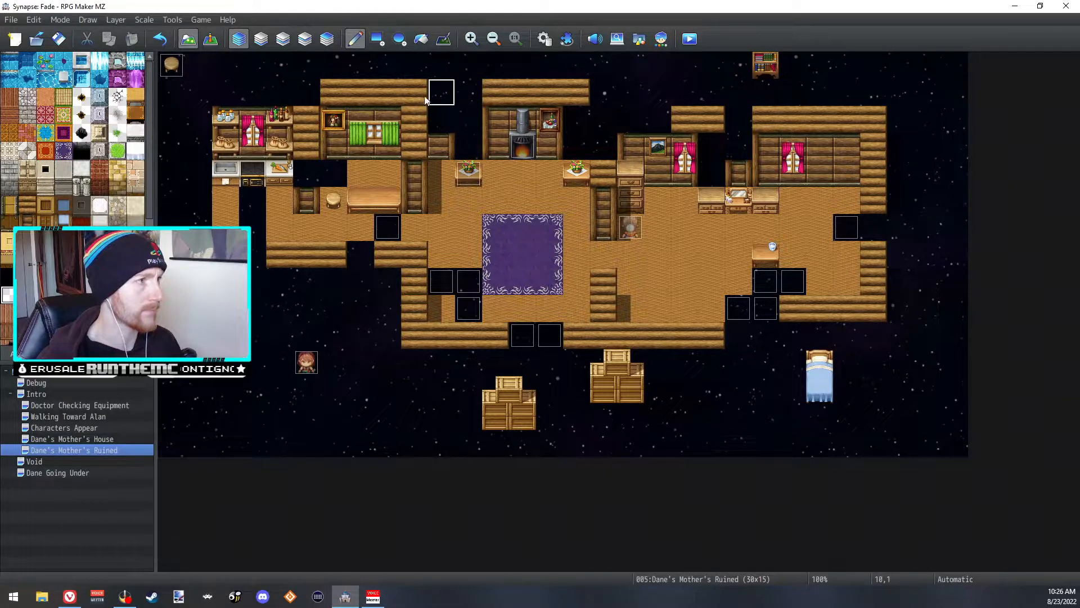
{"action": "left_click", "coordinate": [414, 93]}
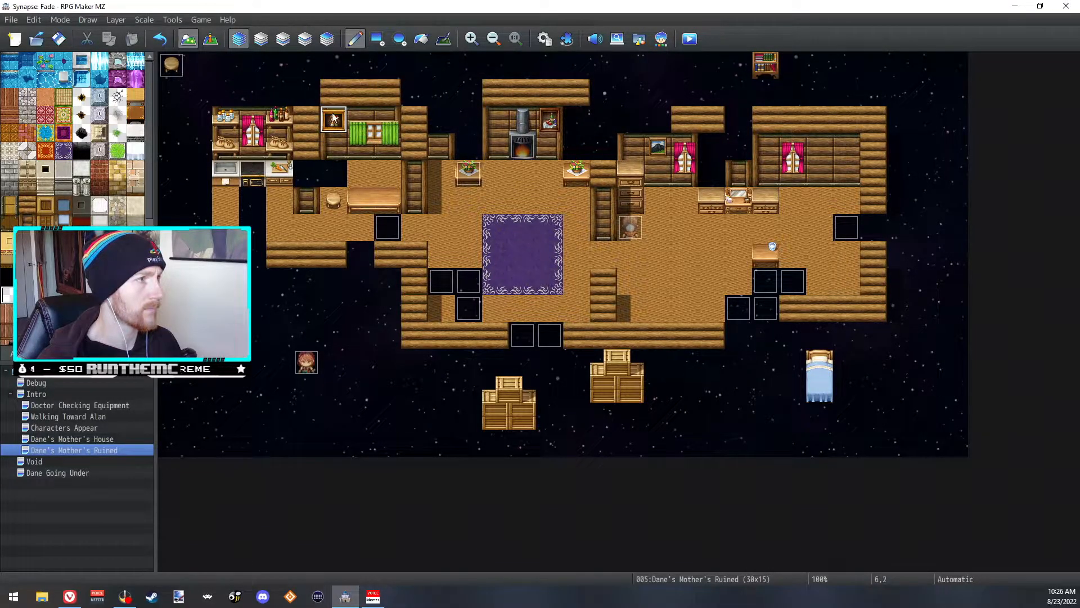
{"action": "left_click", "coordinate": [360, 92]}
{"action": "left_click", "coordinate": [333, 93]}
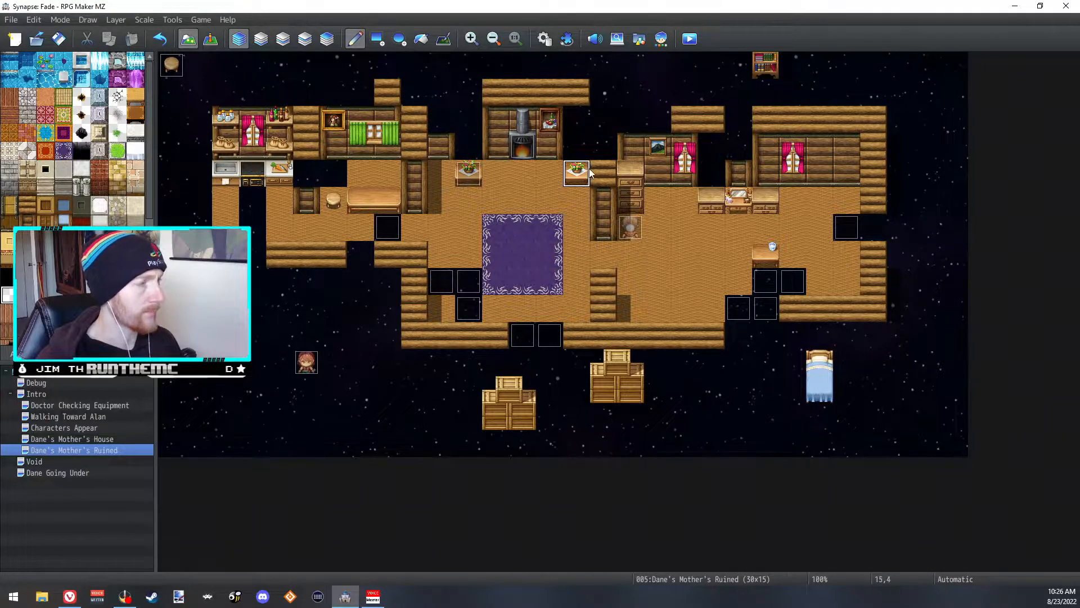
- Set the screen tint duration in the Fade To Black common event to 800 frames
{"action": "left_click", "coordinate": [50, 395]}
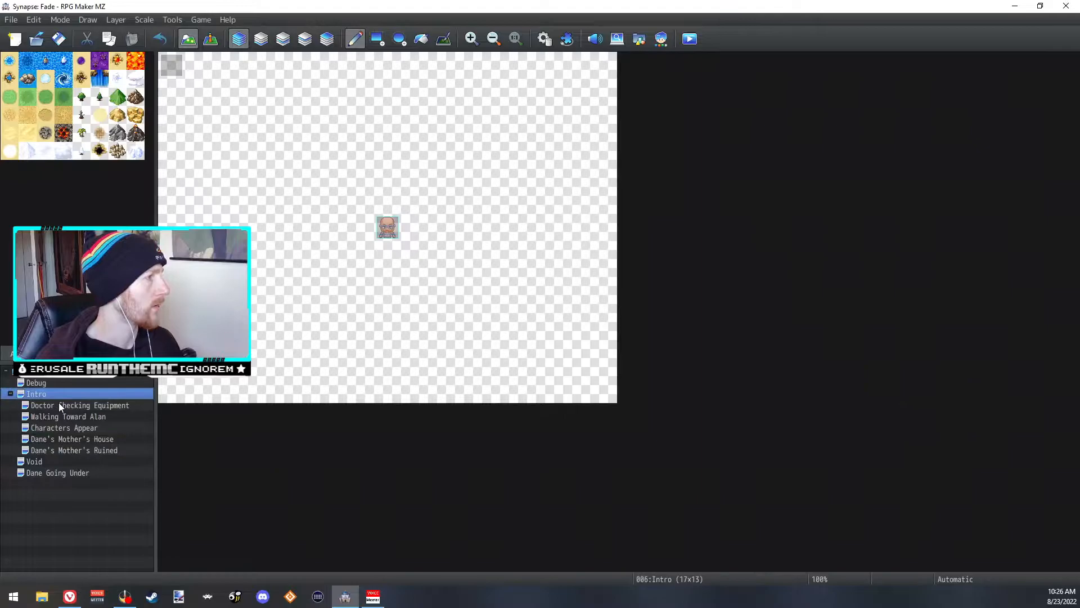
{"action": "left_click", "coordinate": [544, 38]}
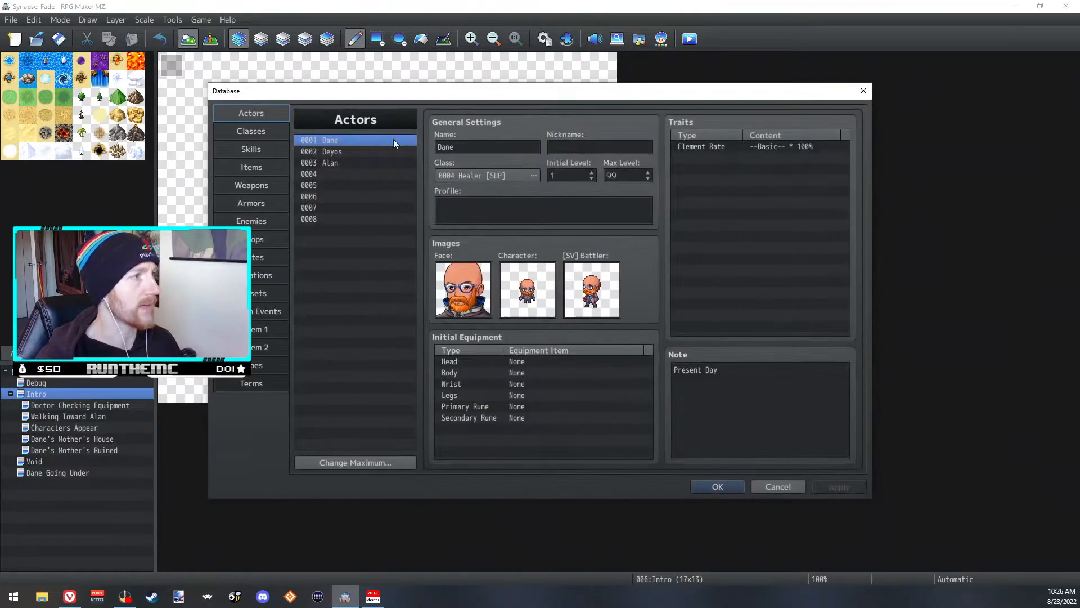
{"action": "left_click", "coordinate": [261, 313]}
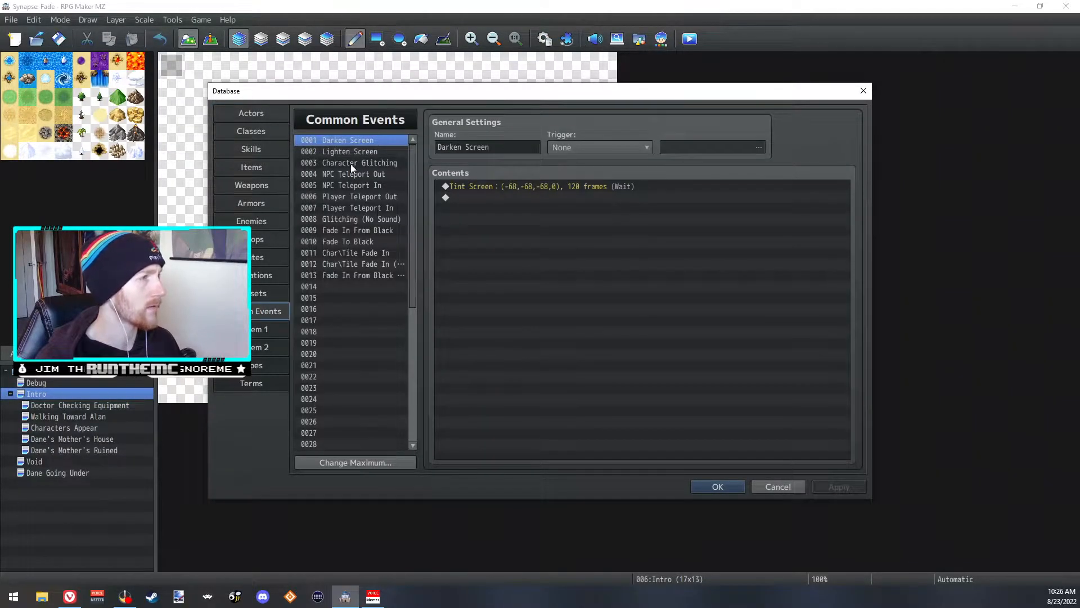
{"action": "left_click", "coordinate": [370, 230]}
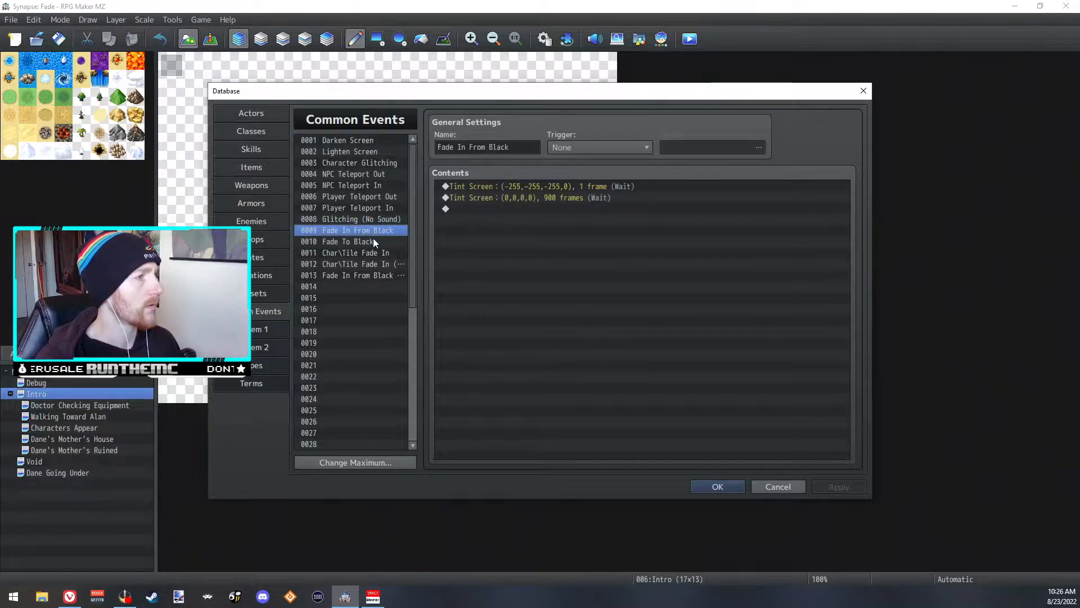
{"action": "left_click", "coordinate": [373, 241]}
{"action": "left_click", "coordinate": [551, 187]}
{"action": "double_click", "coordinate": [552, 187]}
{"action": "double_click", "coordinate": [540, 371]}
{"action": "type", "text": "800"}
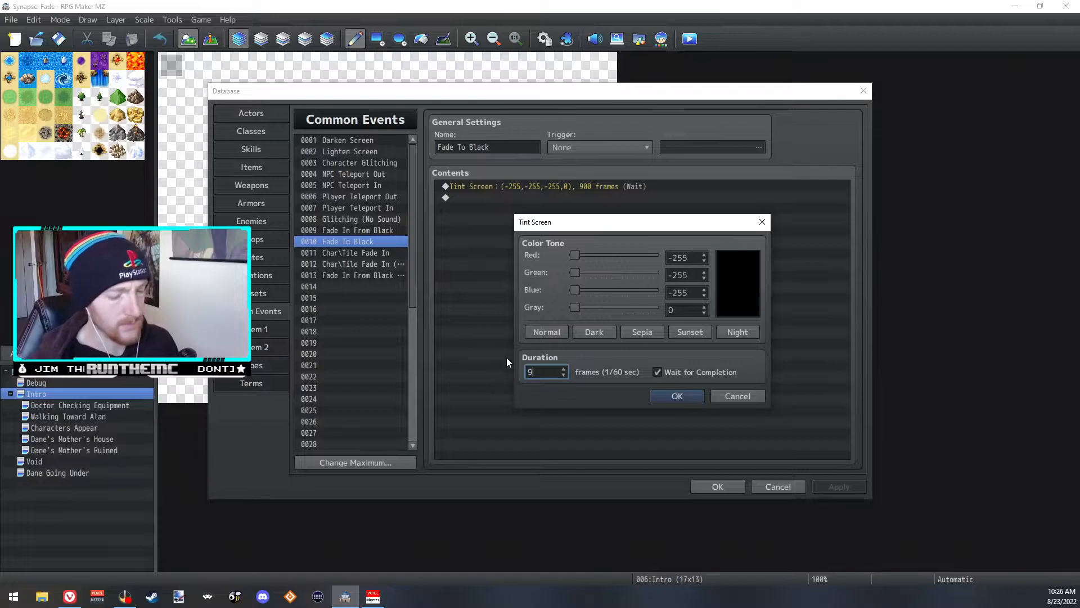
{"action": "left_click", "coordinate": [697, 394]}
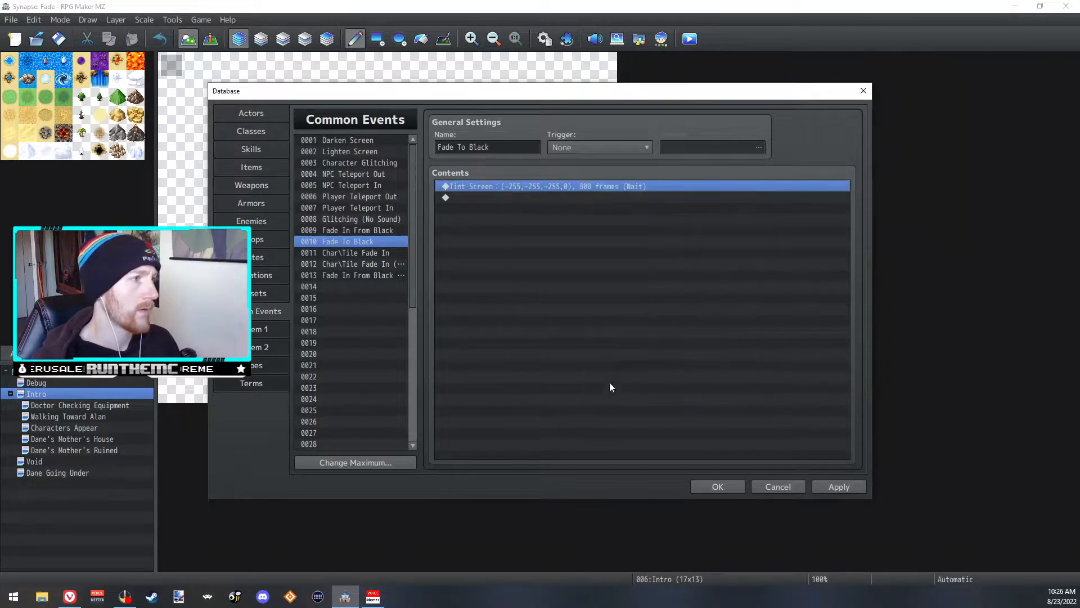
- Check the duration of the second screen tint in the Fade In From Black common event and save the database changes
{"action": "left_click", "coordinate": [394, 230]}
{"action": "double_click", "coordinate": [513, 197]}
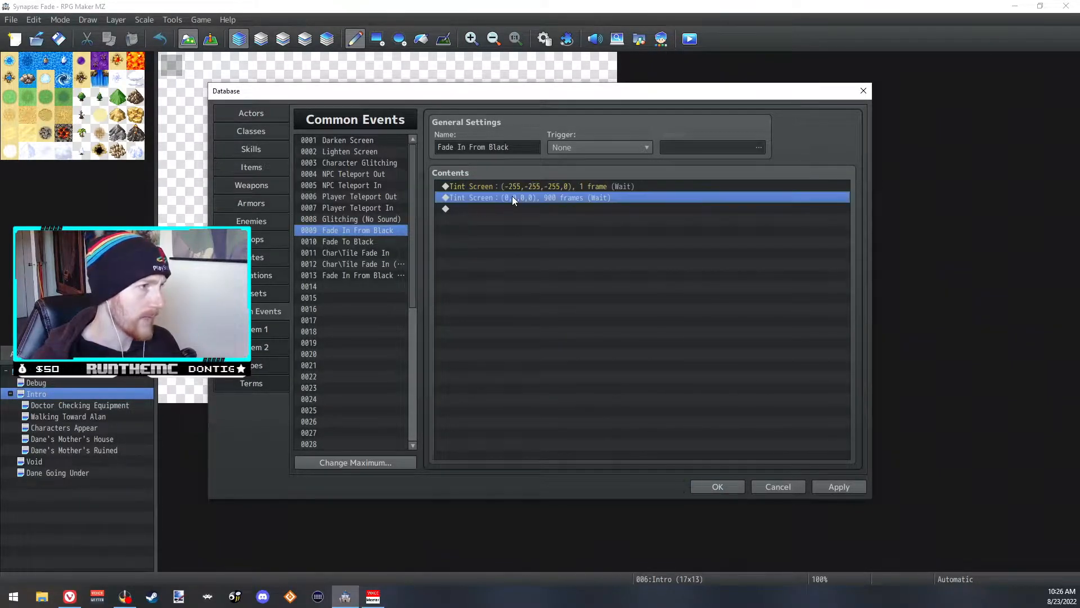
{"action": "double_click", "coordinate": [547, 374]}
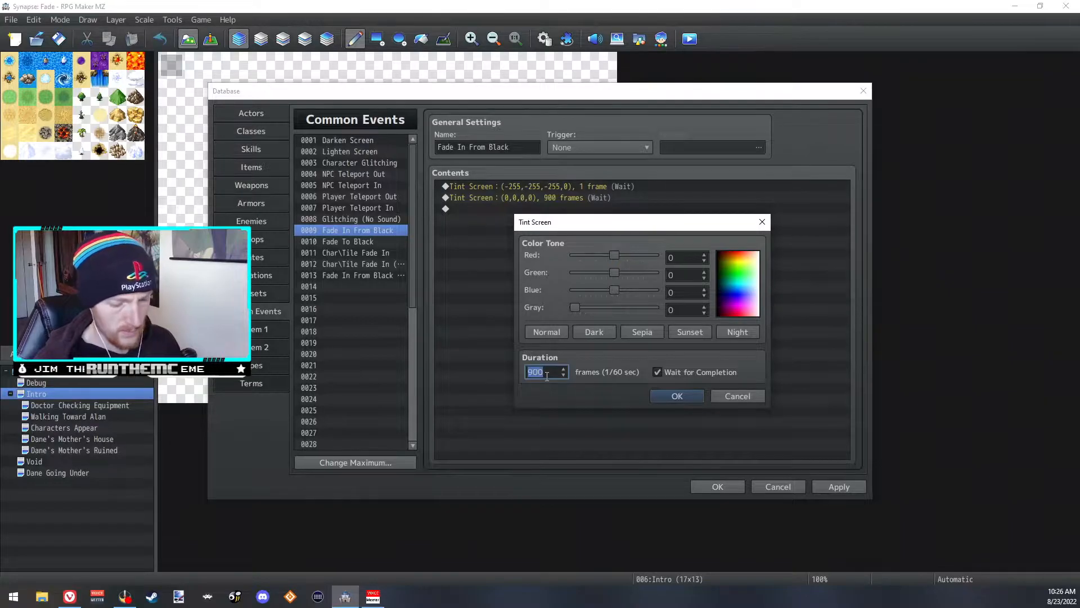
{"action": "left_click", "coordinate": [676, 395]}
{"action": "left_click", "coordinate": [839, 486]}
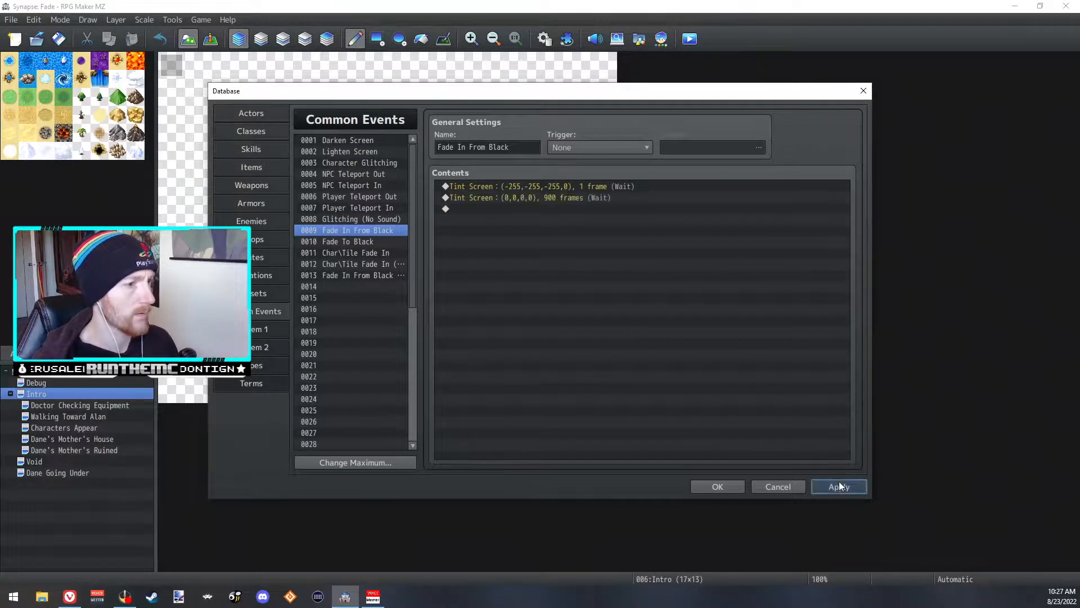
{"action": "left_click", "coordinate": [725, 489]}
- Examine the commands of the Initial Spawn event on the Dane's Mother's House map
{"action": "left_click", "coordinate": [76, 439]}
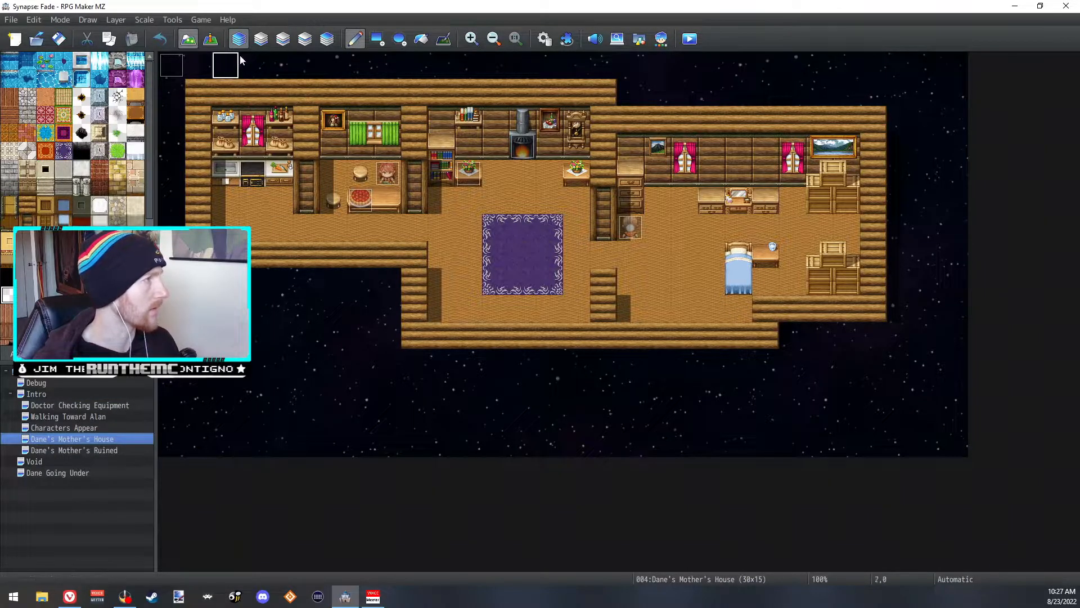
{"action": "left_click", "coordinate": [210, 38]}
{"action": "double_click", "coordinate": [171, 65]}
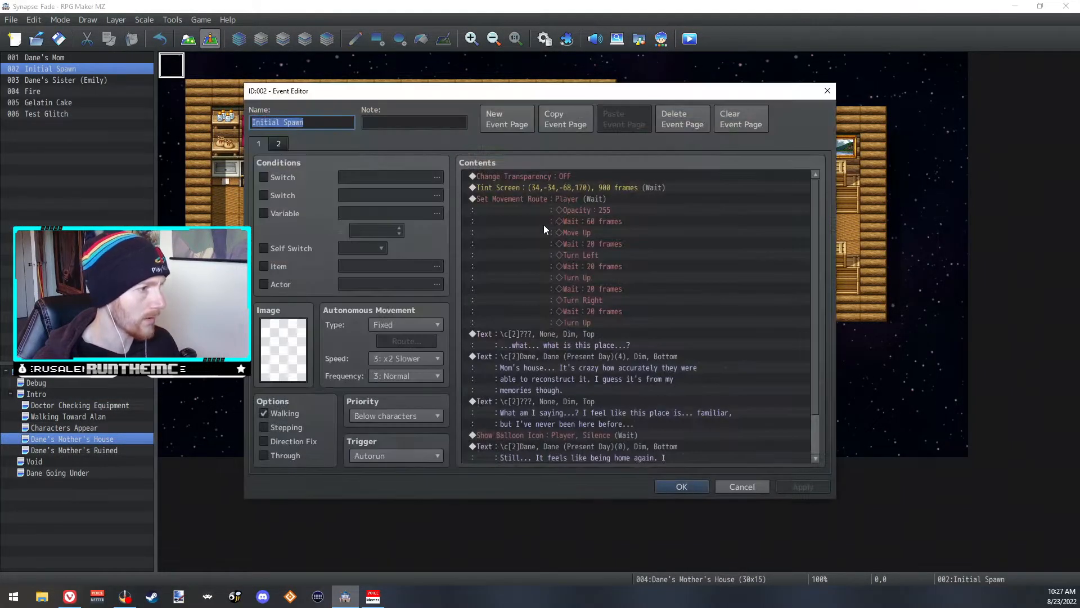
{"action": "left_click", "coordinate": [748, 486]}
- Lower the last two Noise sound effects on page 2 of the Gelatin Cake event to 10% volume
{"action": "double_click", "coordinate": [395, 215]}
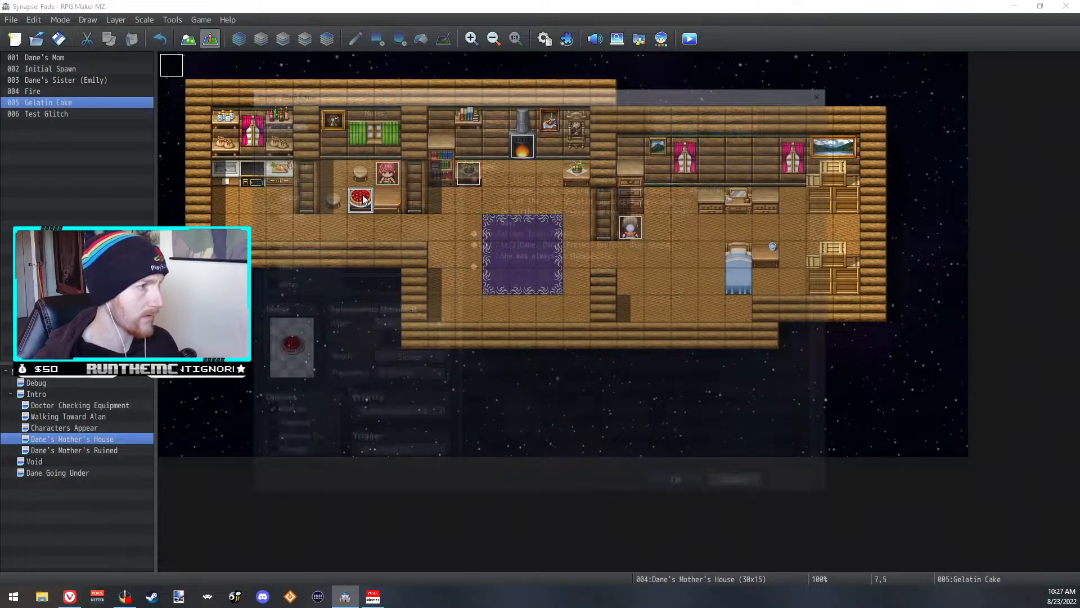
{"action": "left_click", "coordinate": [277, 144]}
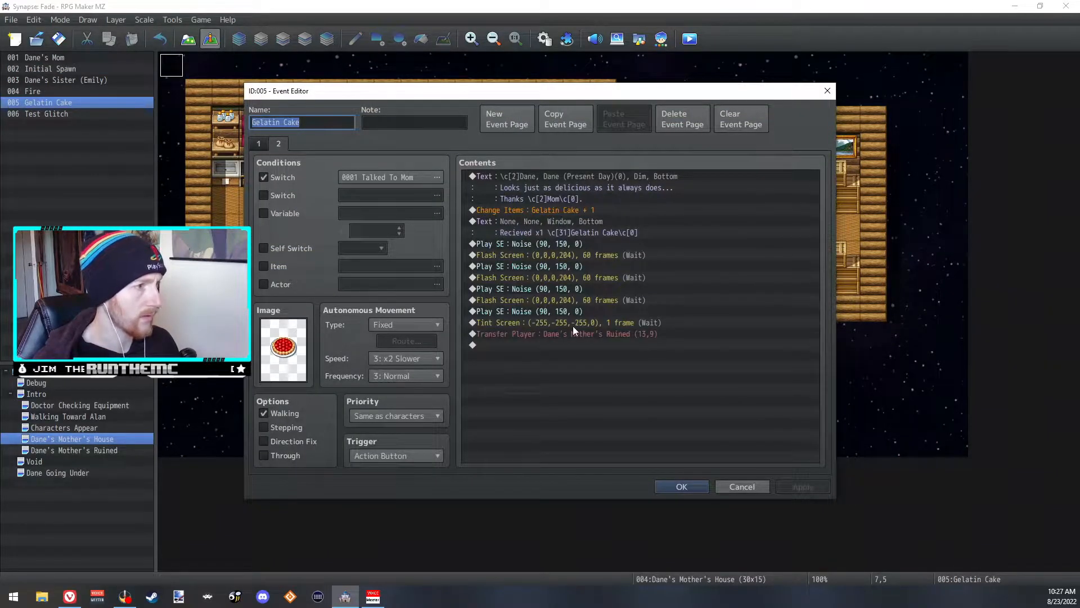
{"action": "double_click", "coordinate": [566, 311]}
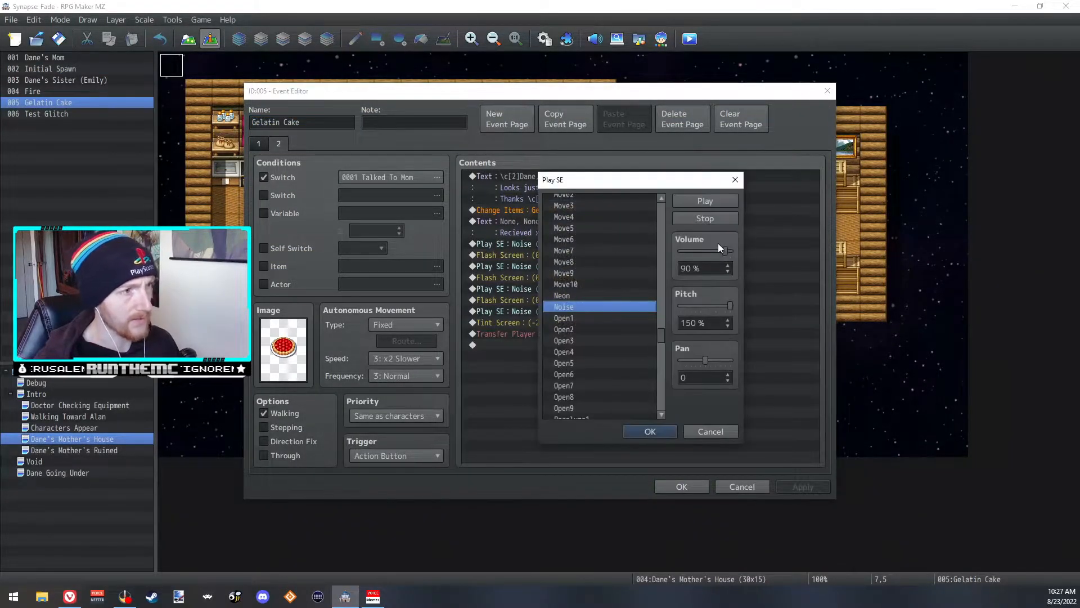
{"action": "left_click", "coordinate": [649, 431]}
{"action": "double_click", "coordinate": [569, 288]}
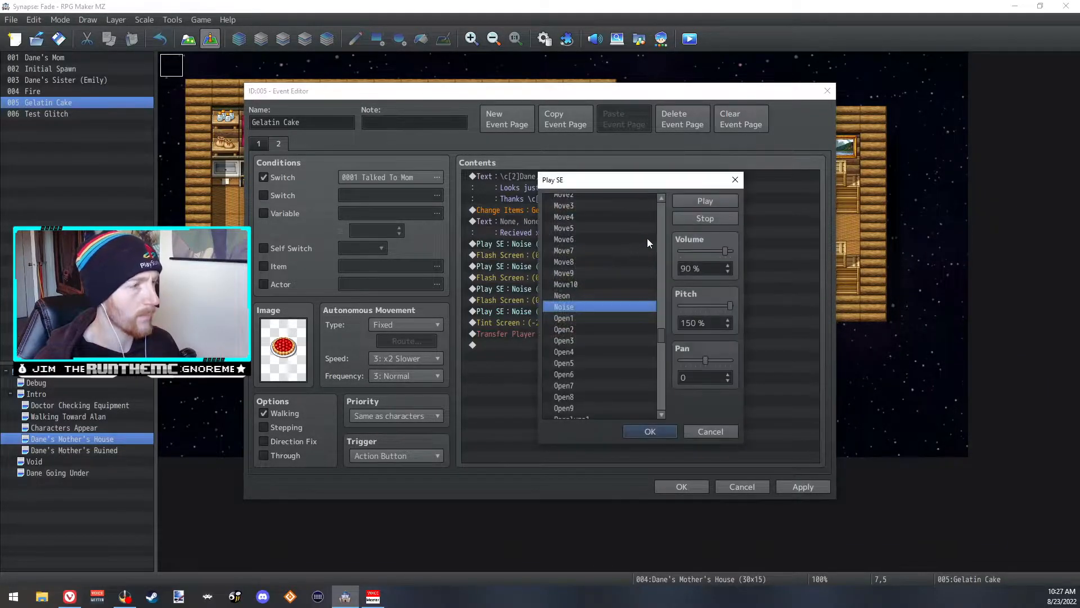
{"action": "left_click_drag", "start_coordinate": [690, 251], "coordinate": [686, 251]}
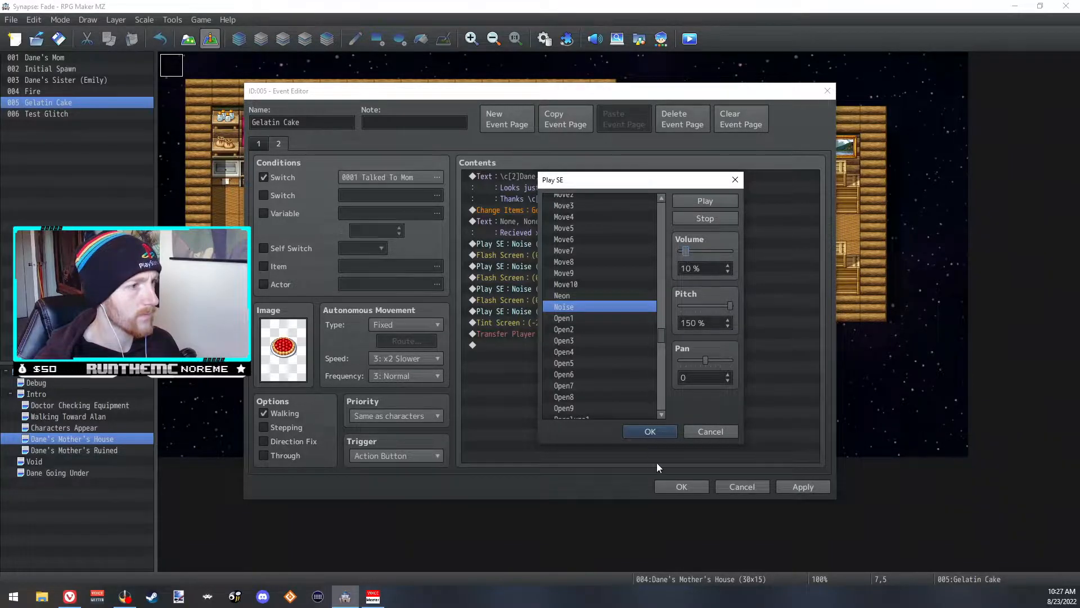
{"action": "left_click", "coordinate": [649, 431]}
- Set the Gelatin Cake event's second Noise sound effect to 10% volume and its first one to 15%
{"action": "left_click", "coordinate": [562, 265]}
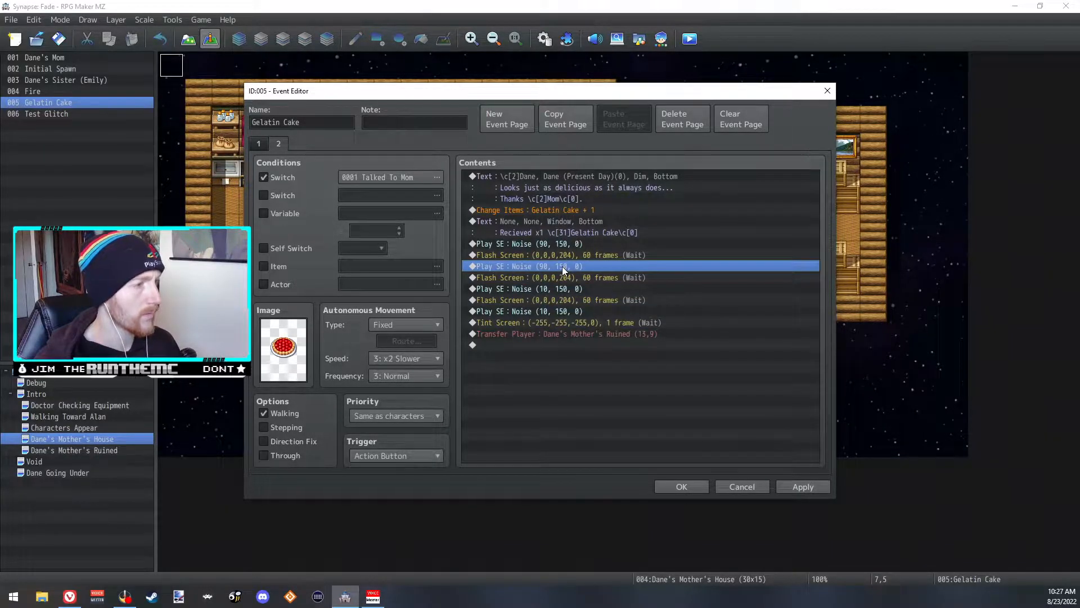
{"action": "double_click", "coordinate": [562, 266]}
{"action": "left_click_drag", "start_coordinate": [724, 252], "coordinate": [691, 251]}
{"action": "left_click", "coordinate": [649, 431]}
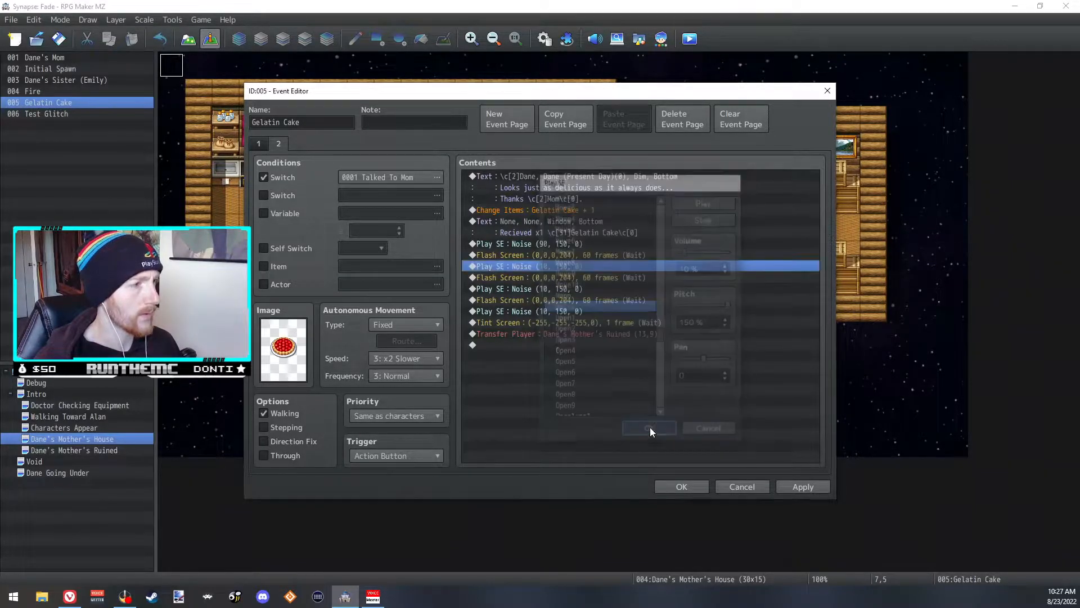
{"action": "double_click", "coordinate": [572, 246]}
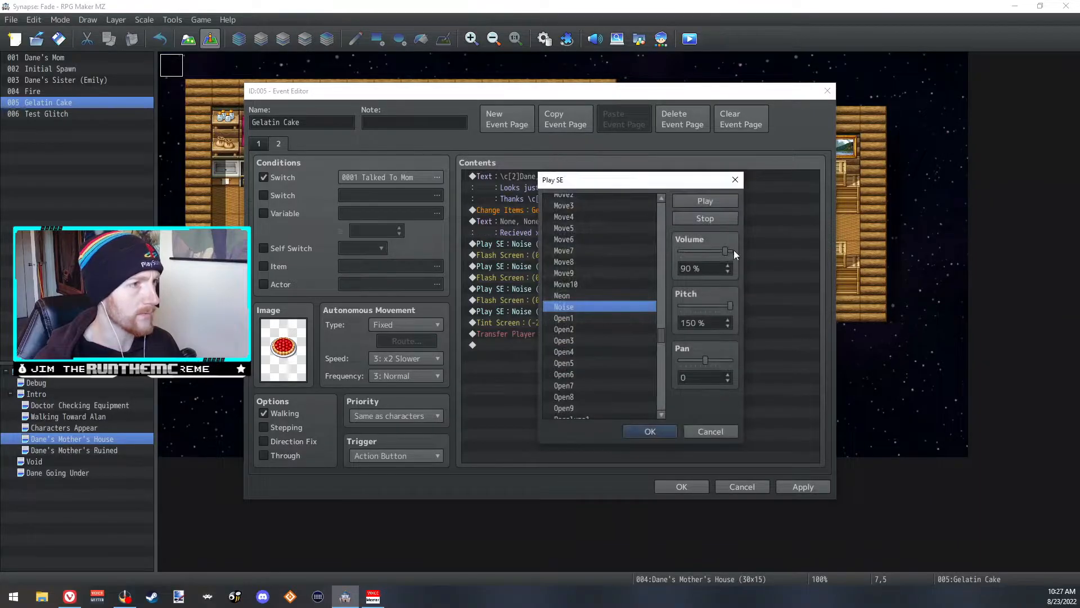
{"action": "left_click_drag", "start_coordinate": [725, 251], "coordinate": [699, 251]}
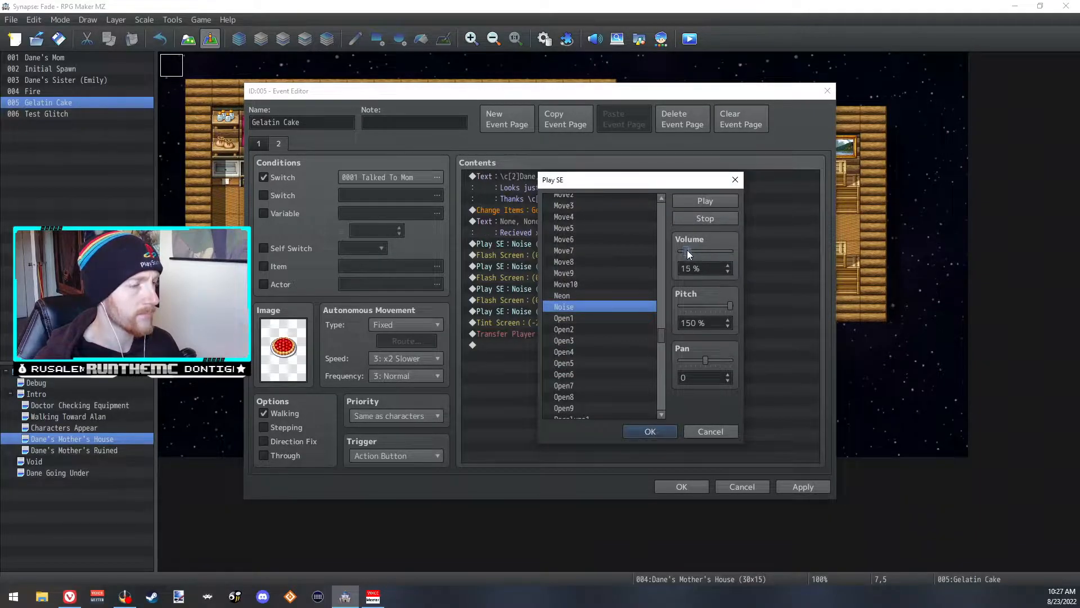
{"action": "left_click", "coordinate": [652, 434]}
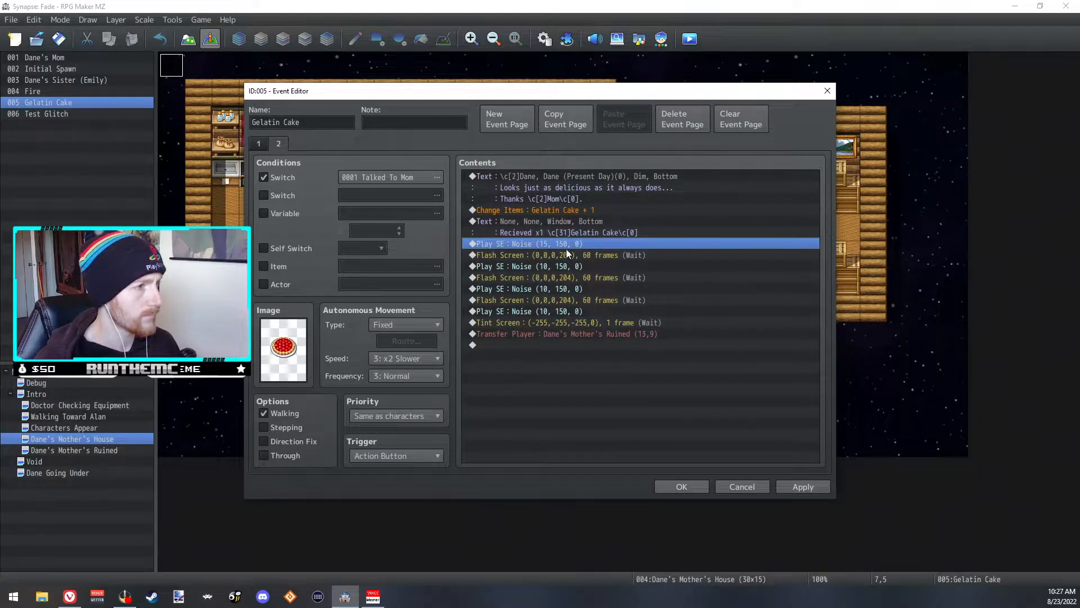
- Insert a 60-frame wait between the first Noise sound effect and the first screen flash
{"action": "right_click", "coordinate": [569, 251]}
{"action": "left_click", "coordinate": [585, 255]}
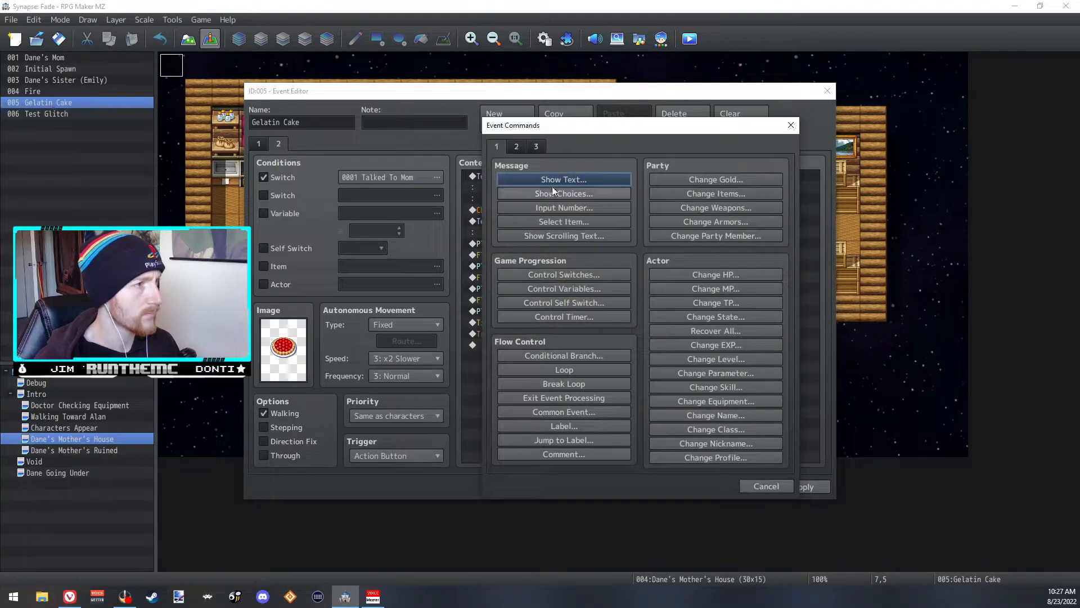
{"action": "left_click", "coordinate": [516, 146]}
{"action": "left_click", "coordinate": [716, 178]}
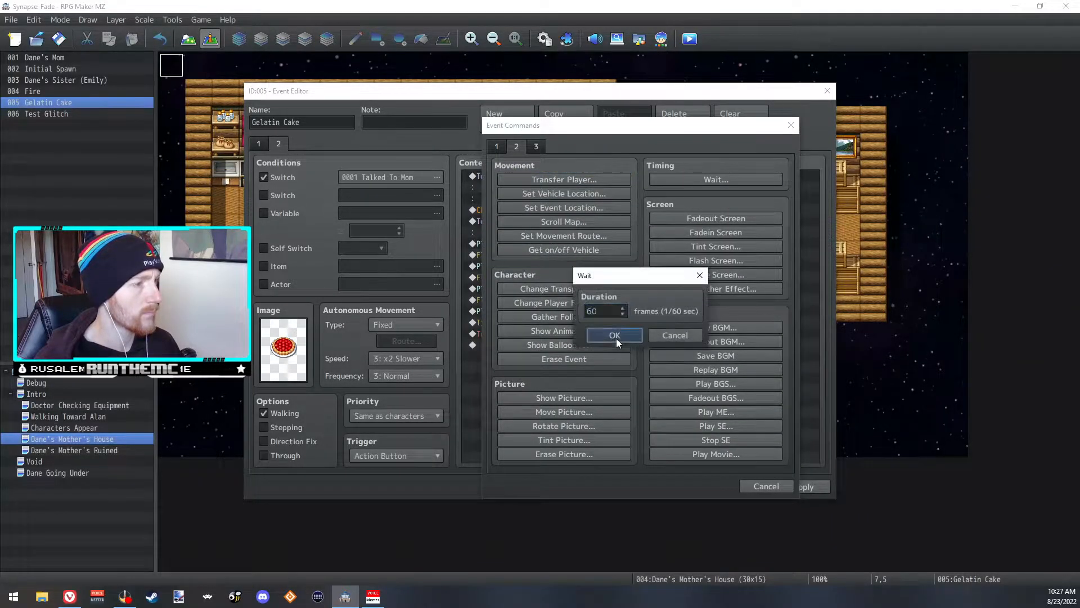
{"action": "left_click", "coordinate": [615, 336]}
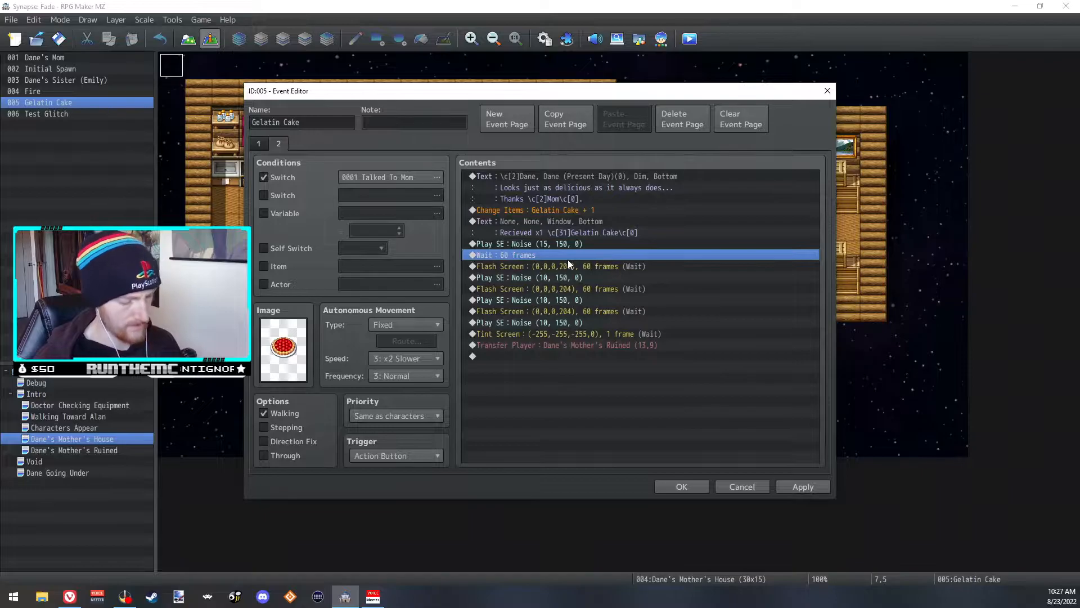
- Paste the 60-frame wait before each of the other three Noise sound effects and save the Gelatin Cake event
{"action": "left_click", "coordinate": [579, 279]}
{"action": "key", "text": "ctrl+v"}
{"action": "left_click", "coordinate": [574, 312]}
{"action": "key", "text": "ctrl+v"}
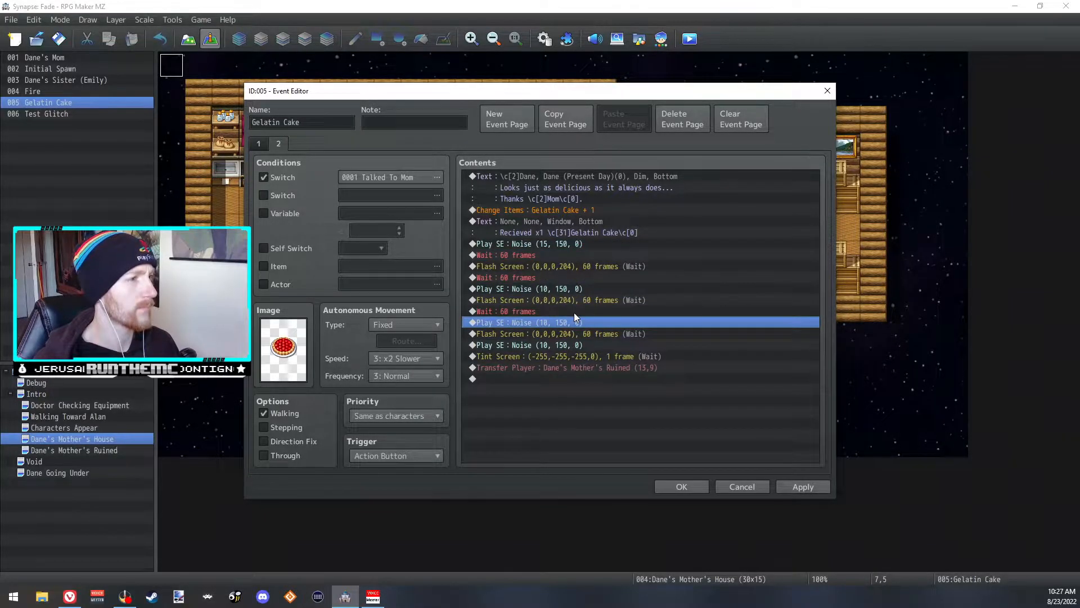
{"action": "left_click", "coordinate": [570, 342]}
{"action": "key", "text": "ctrl+v"}
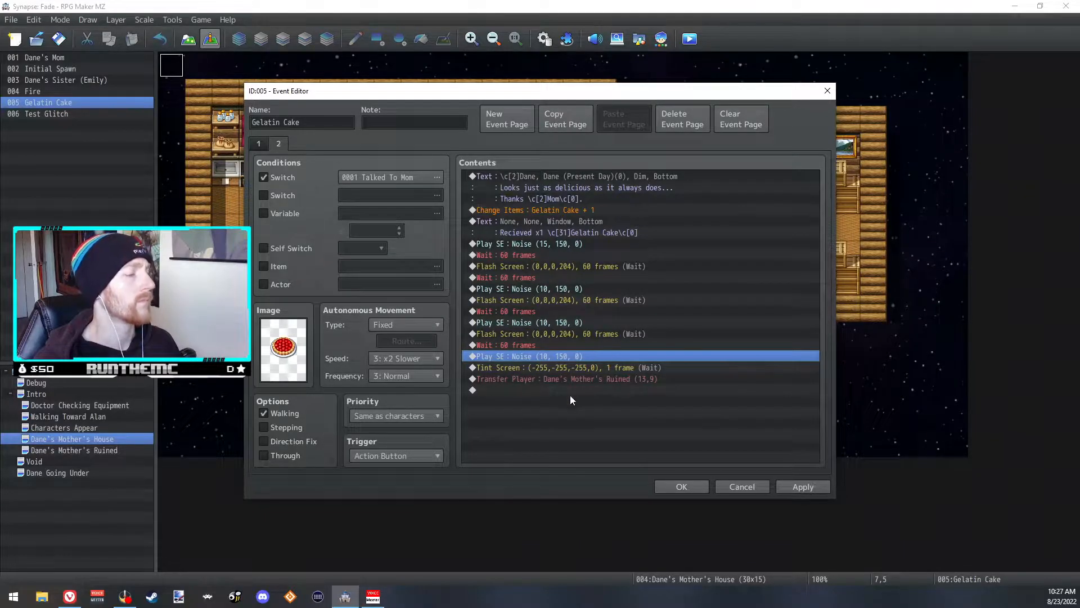
{"action": "left_click", "coordinate": [808, 488]}
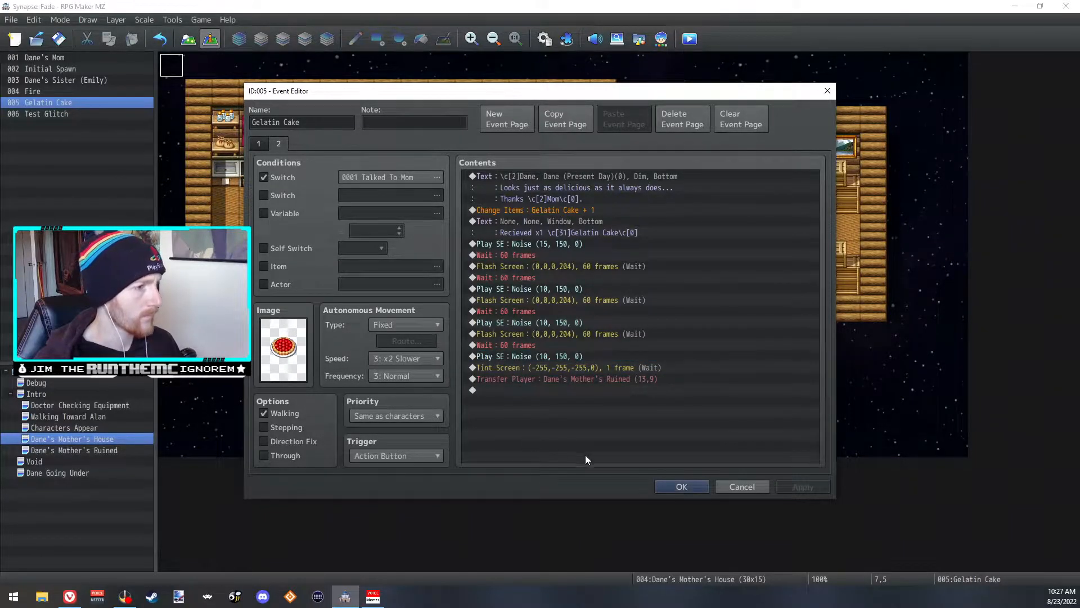
{"action": "left_click", "coordinate": [693, 482]}
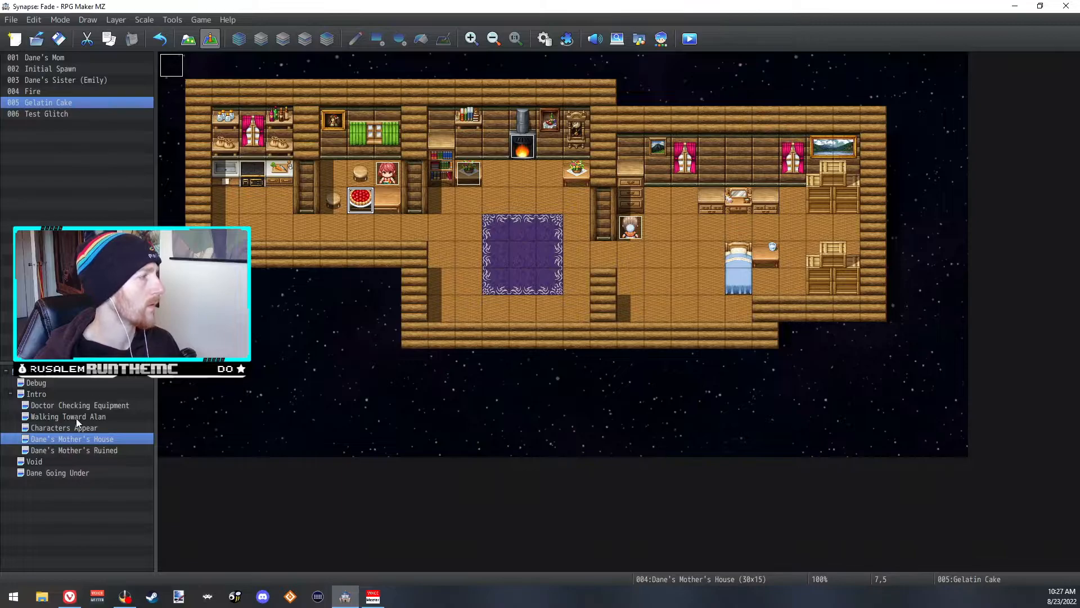
- Examine the Autorun event on the Characters Appear map through to its closing fade and transfer commands
{"action": "left_click", "coordinate": [95, 426]}
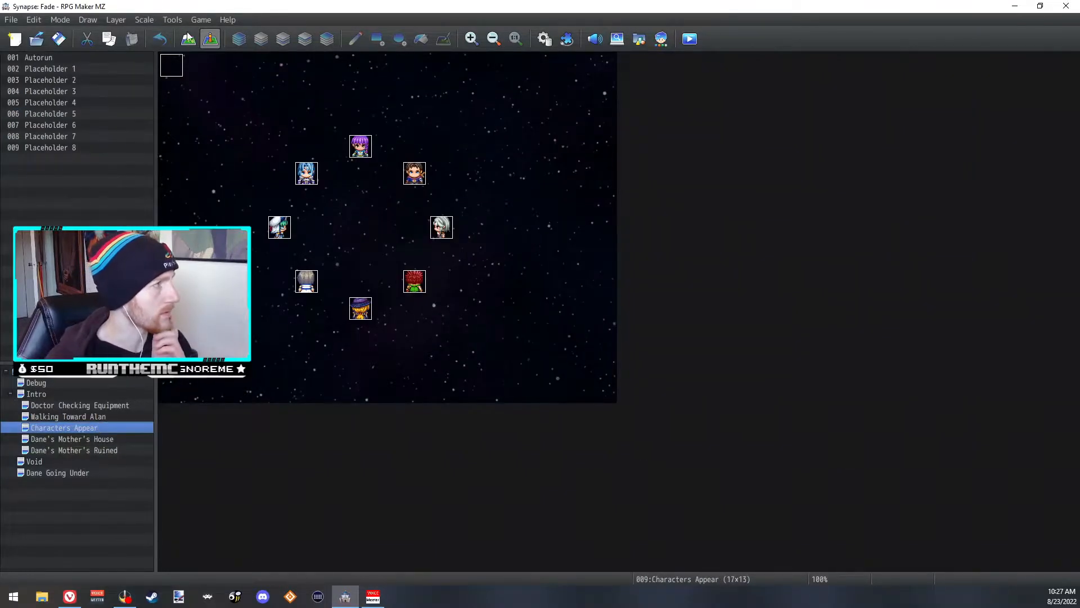
{"action": "double_click", "coordinate": [172, 65]}
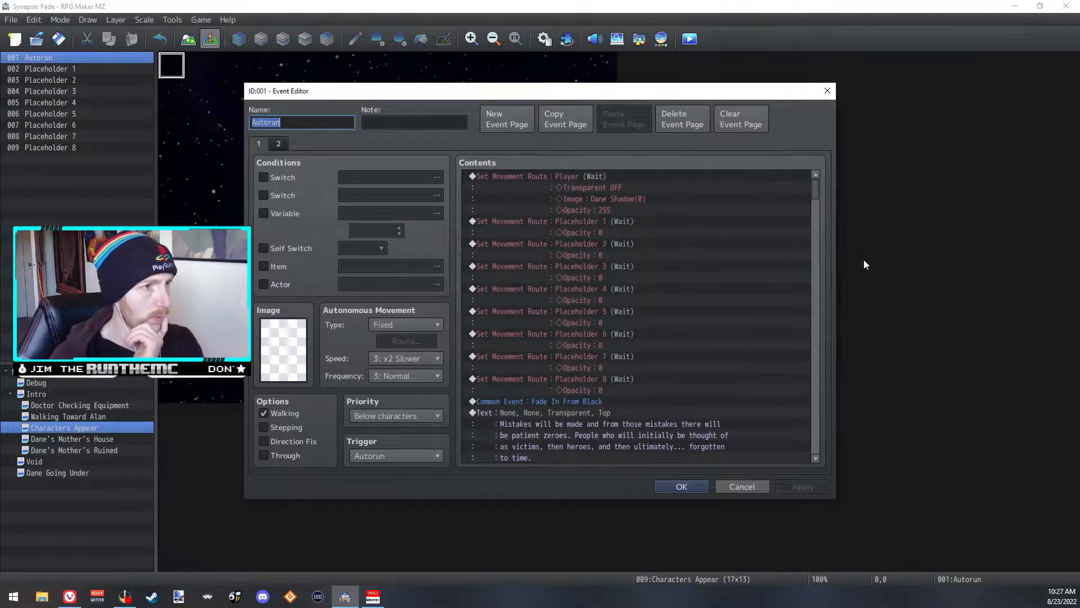
{"action": "left_click_drag", "start_coordinate": [817, 191], "coordinate": [826, 454]}
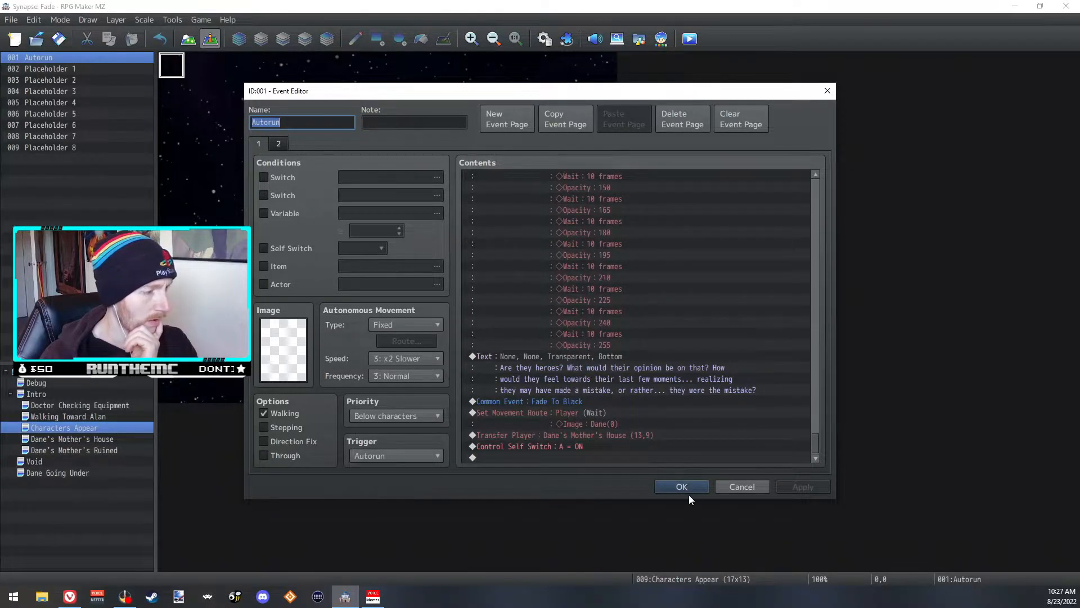
- Add an opacity change to 0 after the Dane image in the Autorun event's final player movement route and save the event
{"action": "left_click", "coordinate": [568, 412]}
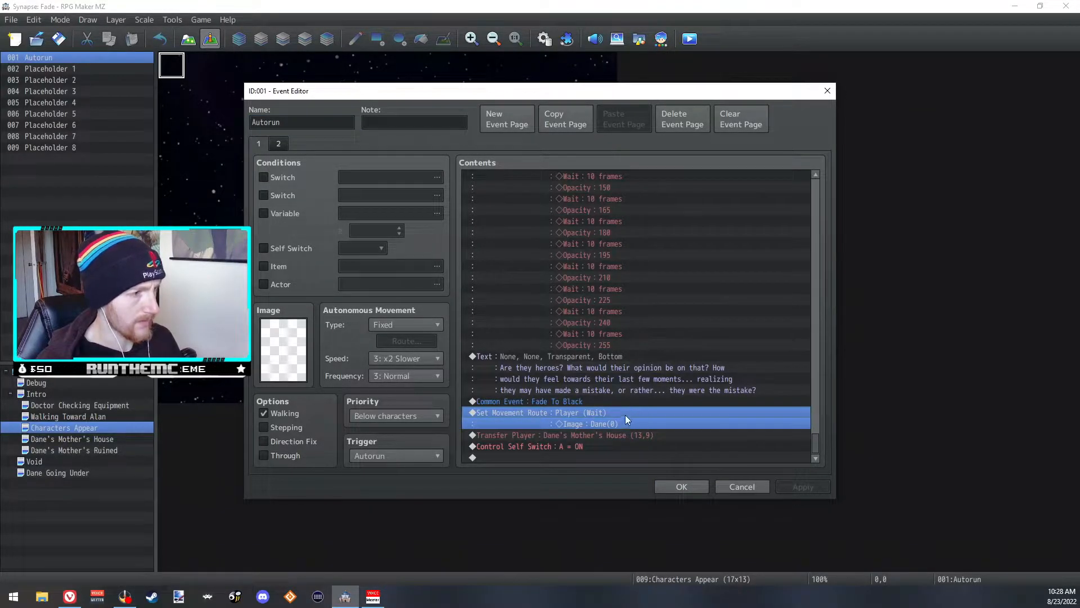
{"action": "double_click", "coordinate": [535, 411]}
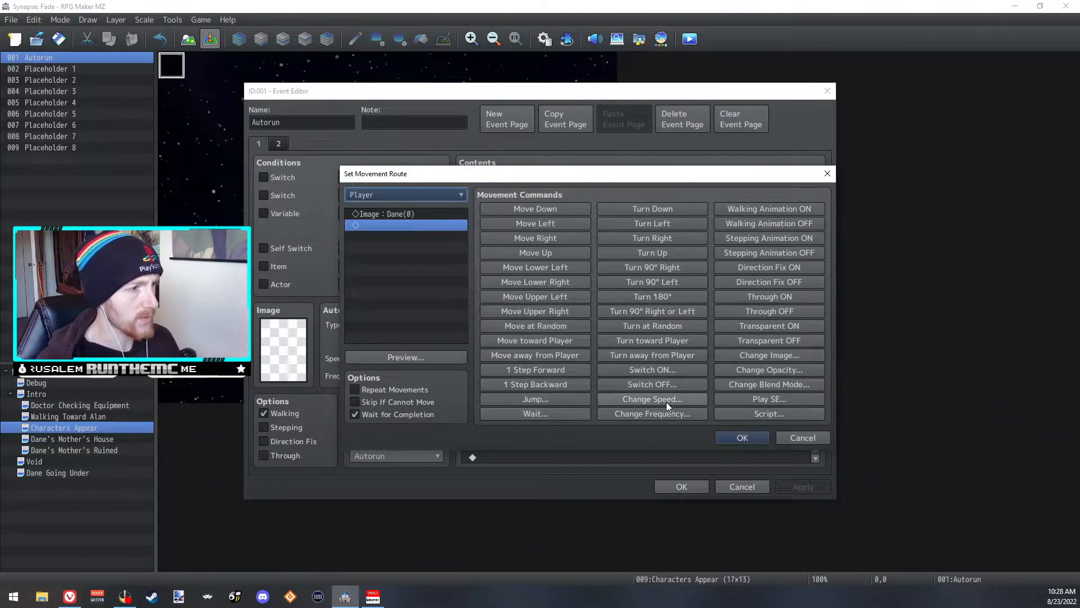
{"action": "left_click", "coordinate": [771, 373]}
{"action": "type", "text": "0"}
{"action": "left_click", "coordinate": [557, 331]}
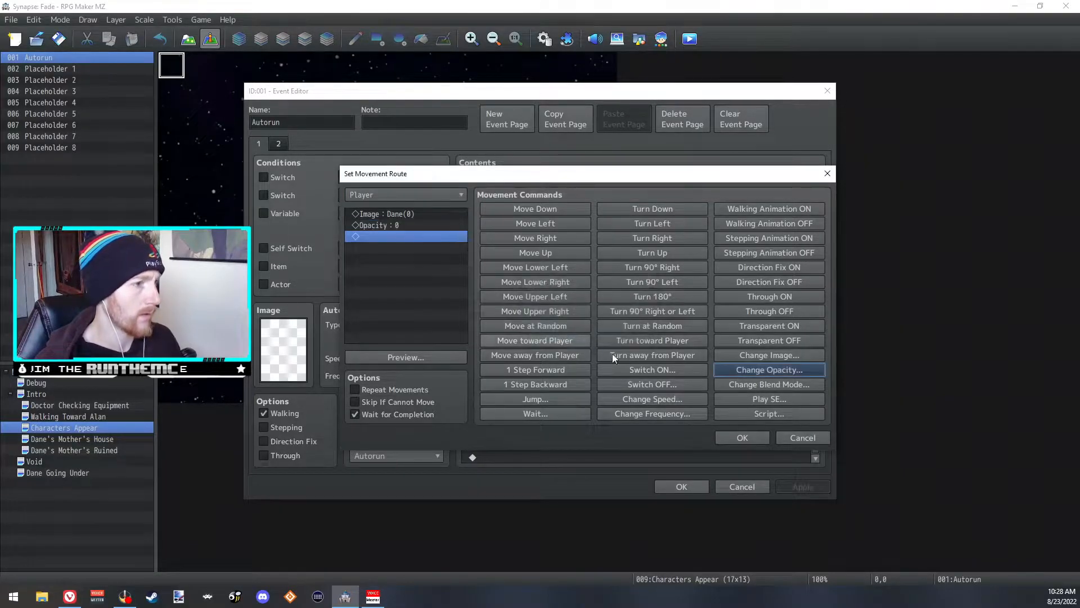
{"action": "left_click", "coordinate": [731, 437]}
{"action": "scroll", "coordinate": [609, 340], "scroll_direction": "down", "scroll_amount": 1}
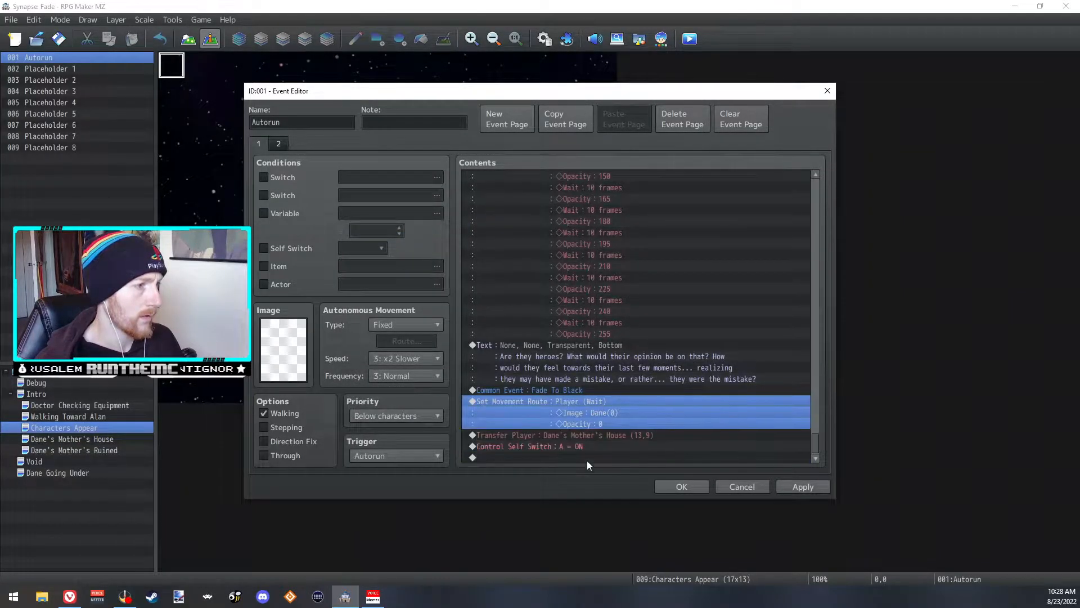
{"action": "left_click", "coordinate": [793, 486]}
{"action": "left_click", "coordinate": [706, 488]}
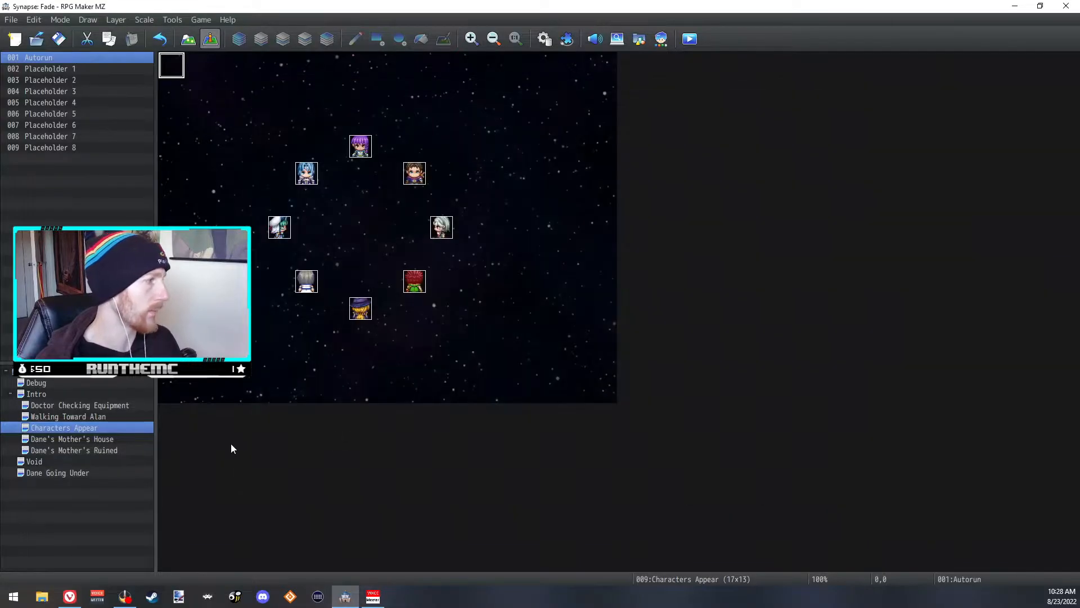
- Open the Initial Spawn event on the Dane's Mother's House map
{"action": "left_click", "coordinate": [85, 438]}
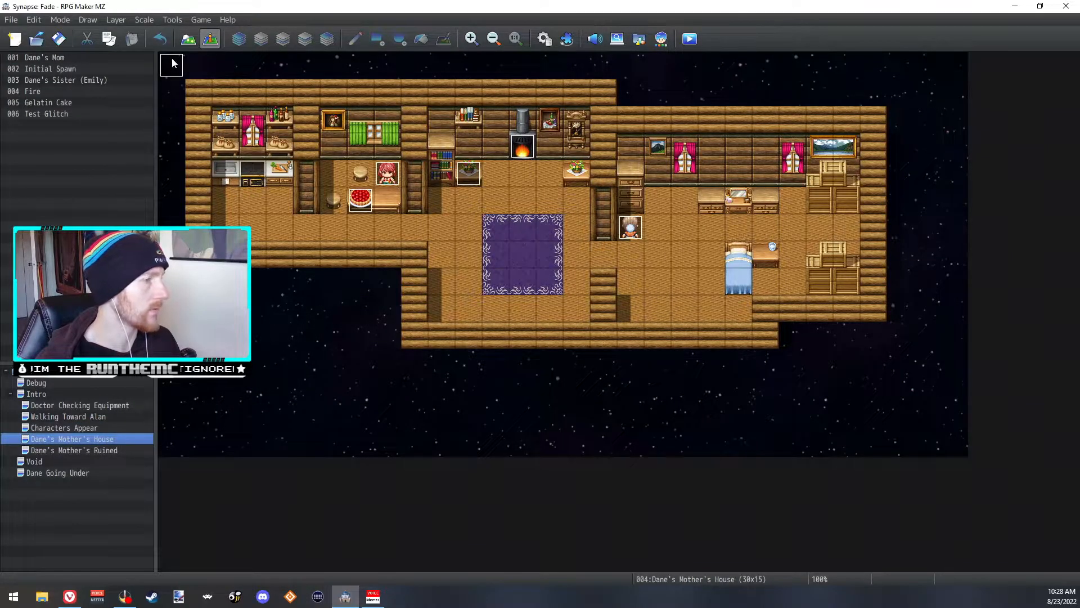
{"action": "double_click", "coordinate": [135, 68]}
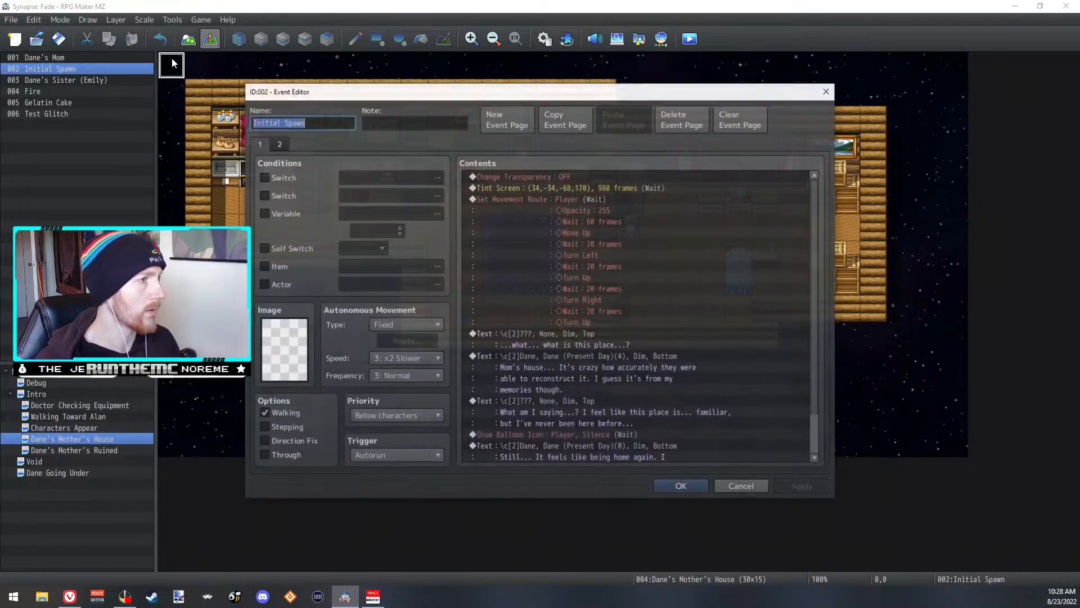
{"action": "left_click", "coordinate": [585, 200]}
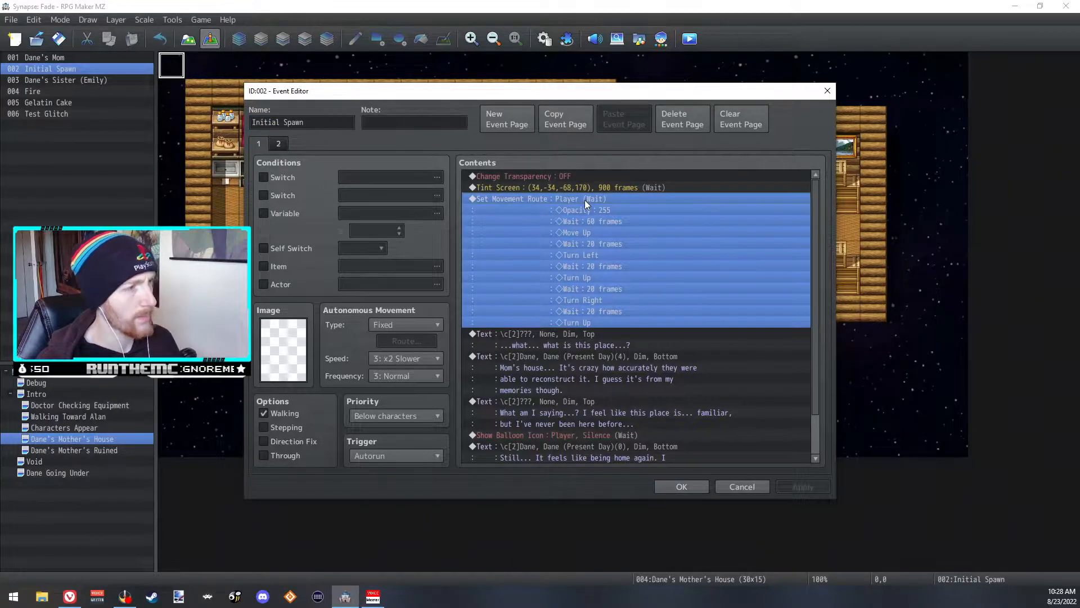
{"action": "right_click", "coordinate": [585, 200]}
{"action": "left_click", "coordinate": [600, 209]}
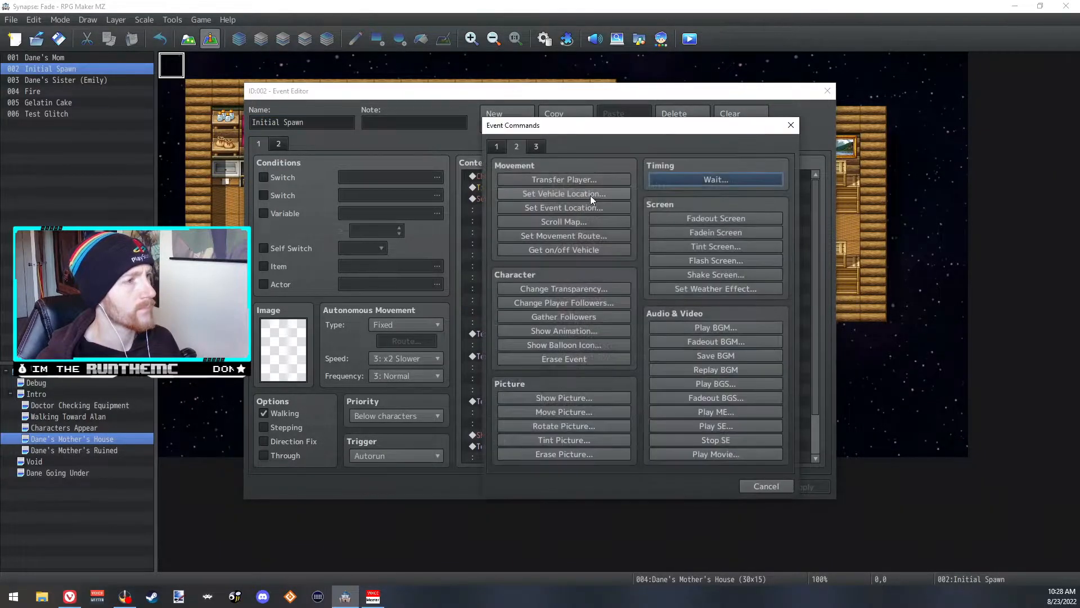
{"action": "left_click", "coordinate": [768, 487]}
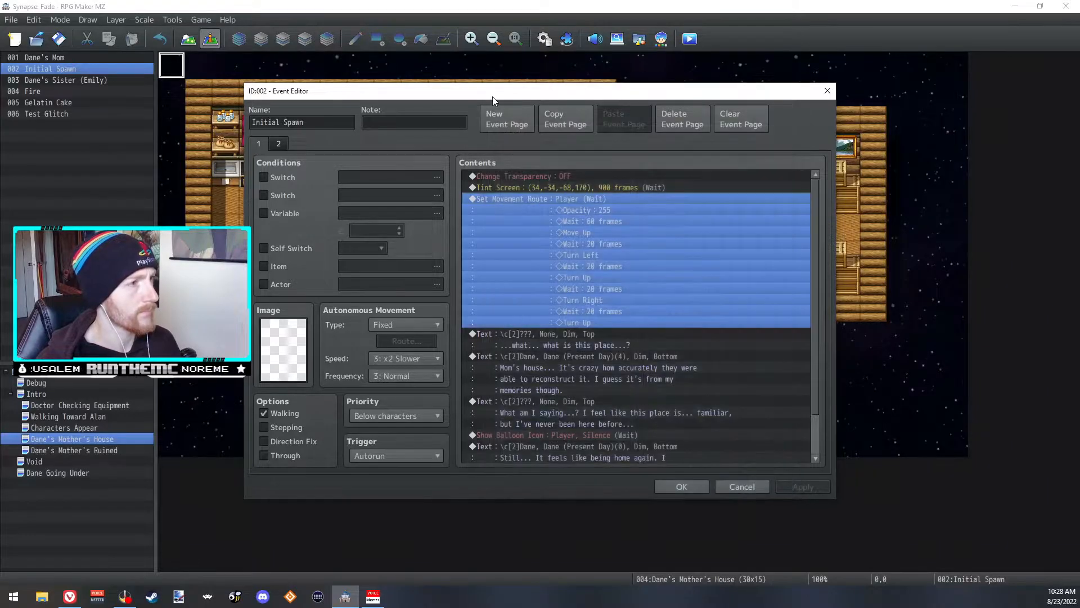
- Set the Initial Spawn event's screen tint duration to 800 frames
{"action": "double_click", "coordinate": [586, 189]}
{"action": "double_click", "coordinate": [534, 368]}
{"action": "type", "text": "800"}
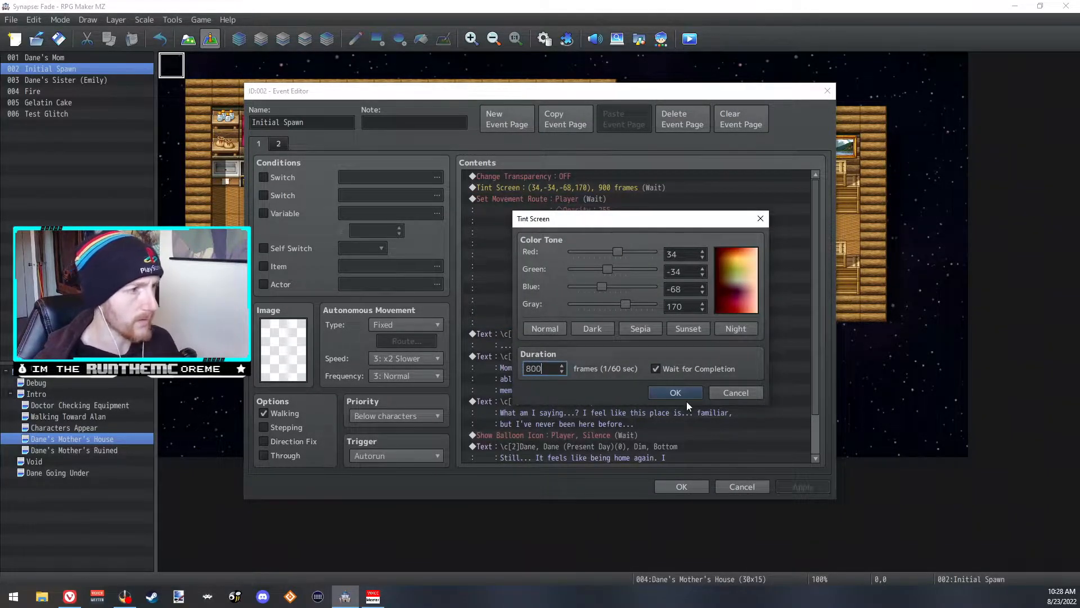
{"action": "left_click", "coordinate": [685, 391]}
- Insert the Player Teleport In common event before the player's movement route and save the Initial Spawn event
{"action": "left_click", "coordinate": [583, 199]}
{"action": "right_click", "coordinate": [582, 197]}
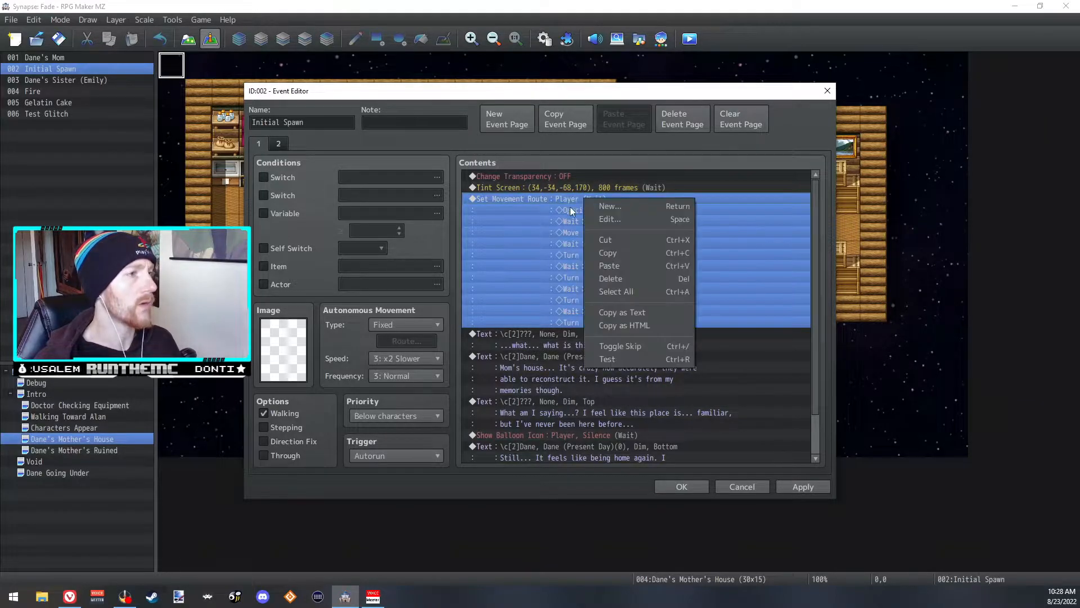
{"action": "left_click", "coordinate": [600, 211]}
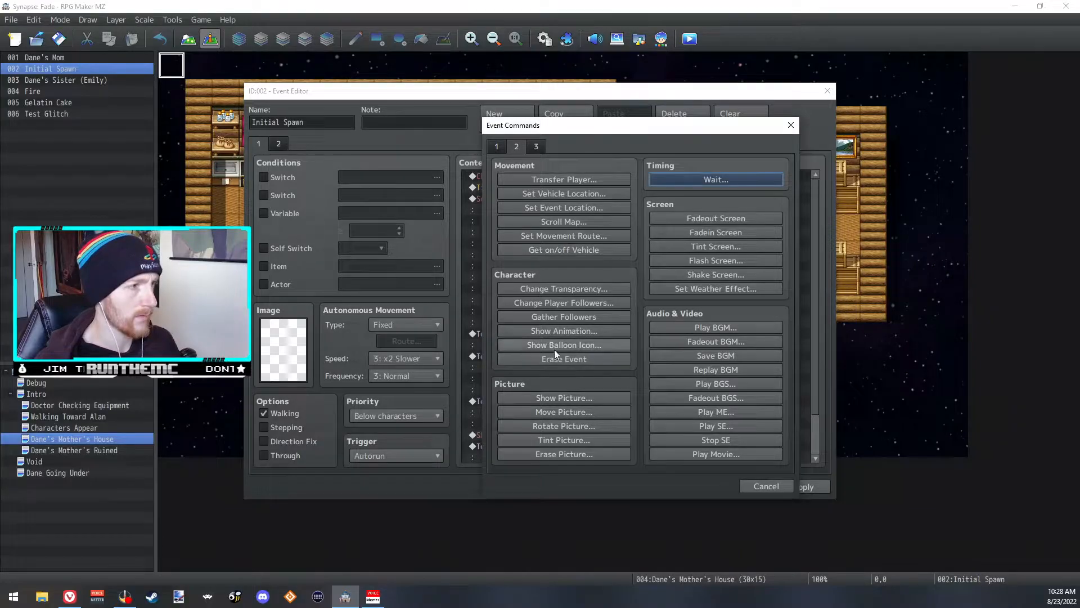
{"action": "left_click", "coordinate": [497, 147]}
{"action": "left_click", "coordinate": [569, 413]}
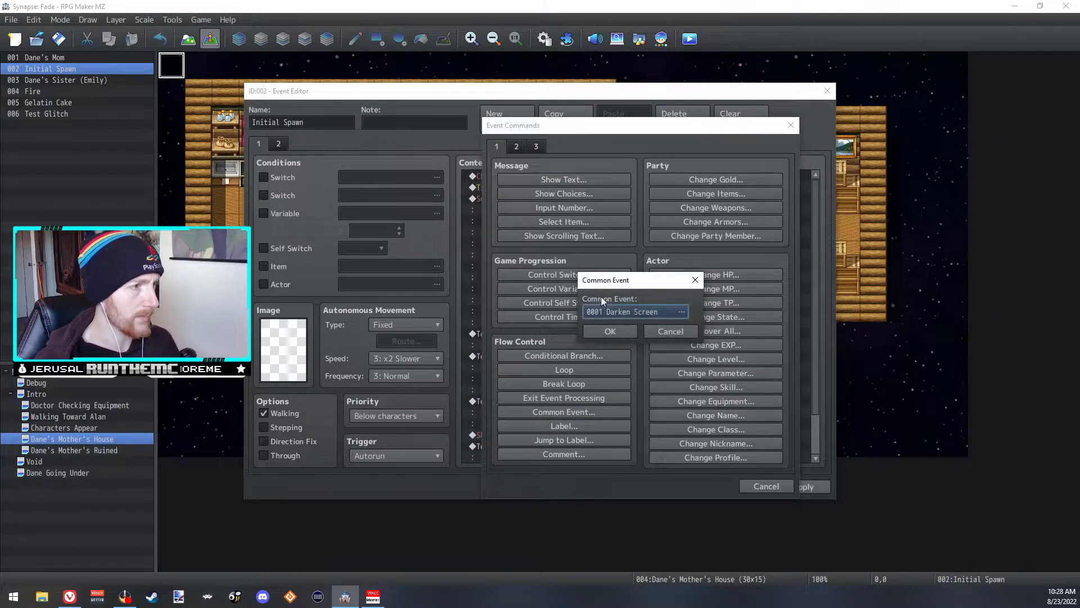
{"action": "left_click", "coordinate": [654, 312]}
{"action": "left_click", "coordinate": [696, 268]}
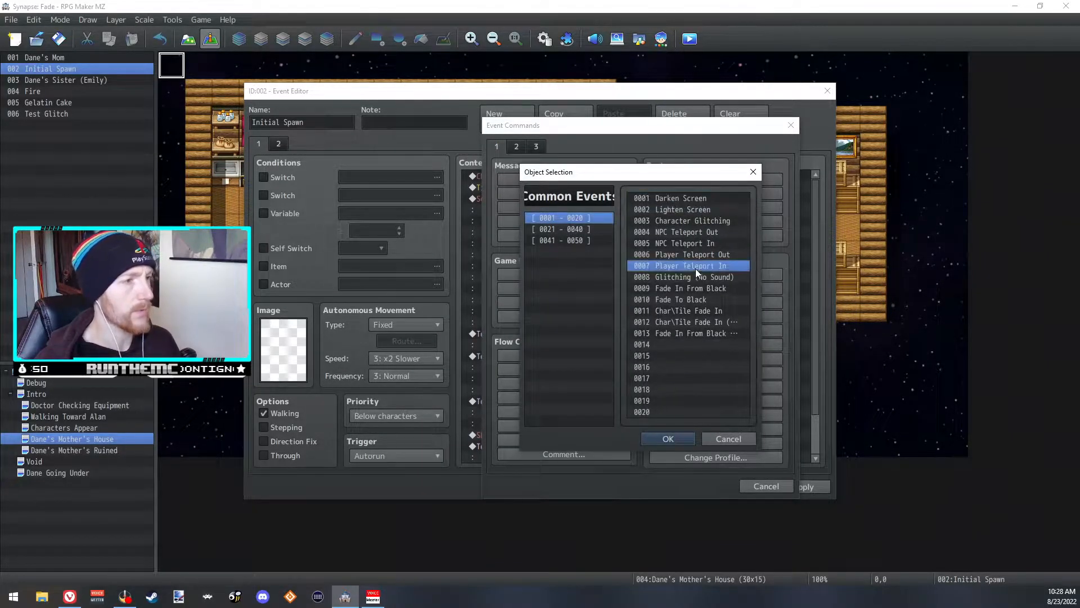
{"action": "left_click", "coordinate": [671, 436]}
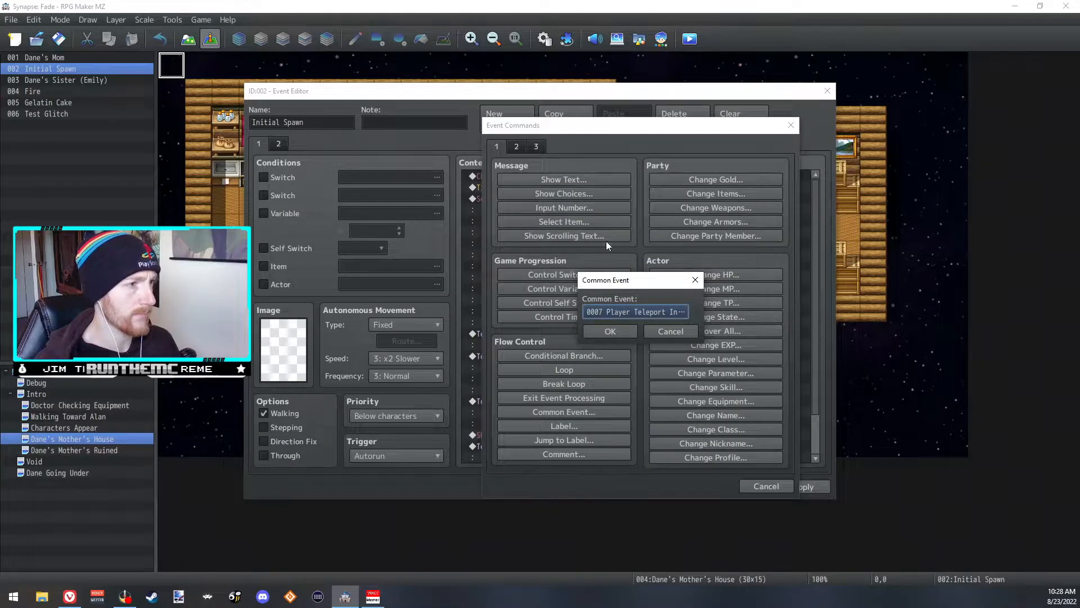
{"action": "left_click", "coordinate": [619, 331]}
{"action": "left_click", "coordinate": [685, 485]}
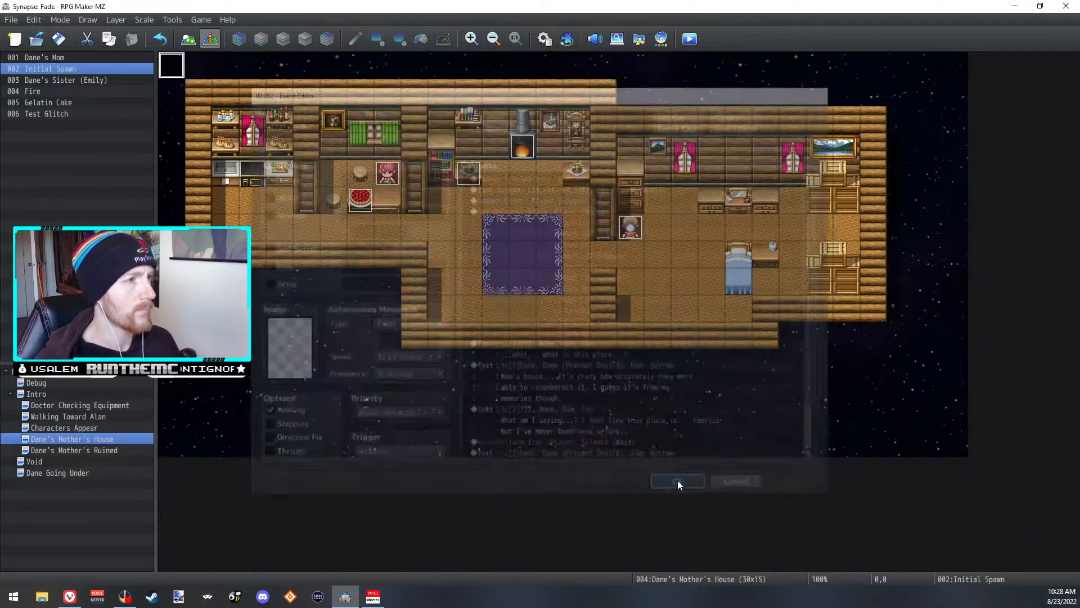
- Set the player's starting position at the centre of the character circle on the Characters Appear map
{"action": "left_click", "coordinate": [106, 427]}
{"action": "left_click", "coordinate": [360, 227]}
{"action": "right_click", "coordinate": [364, 221]}
{"action": "mouse_move", "coordinate": [444, 389]}
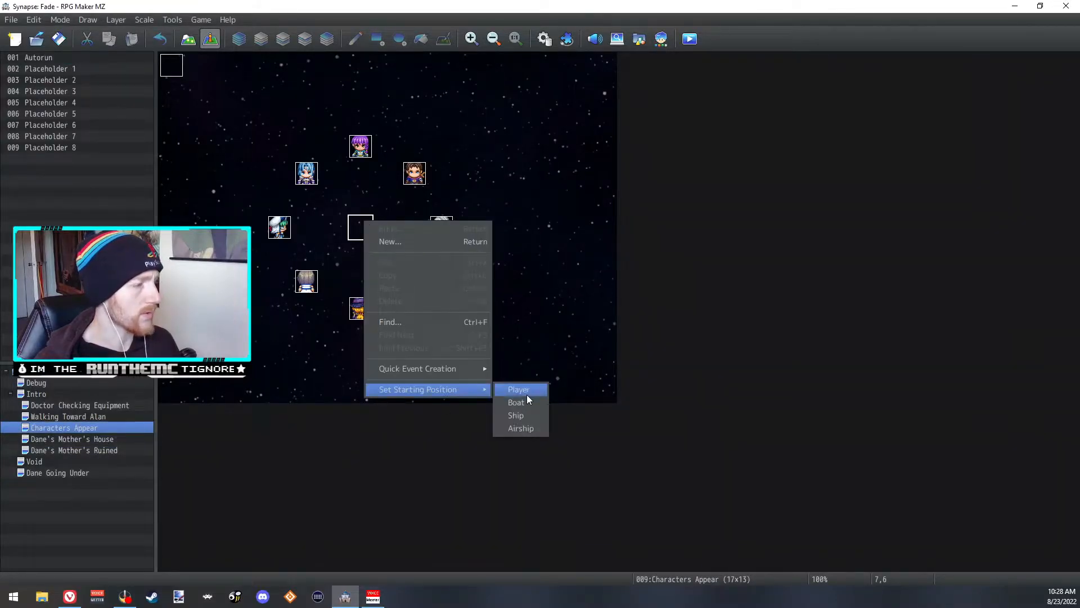
{"action": "left_click", "coordinate": [527, 388]}
- Save the changes and playtest a new game through the characters scene to Dane's first line in the house, closing the game there
{"action": "left_click", "coordinate": [692, 42]}
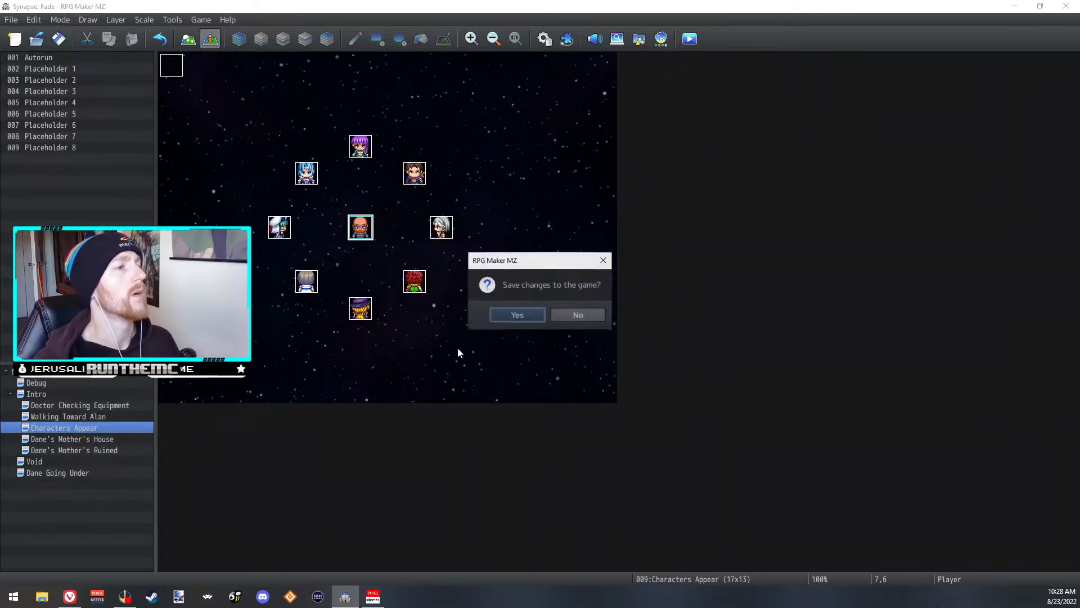
{"action": "left_click", "coordinate": [508, 315]}
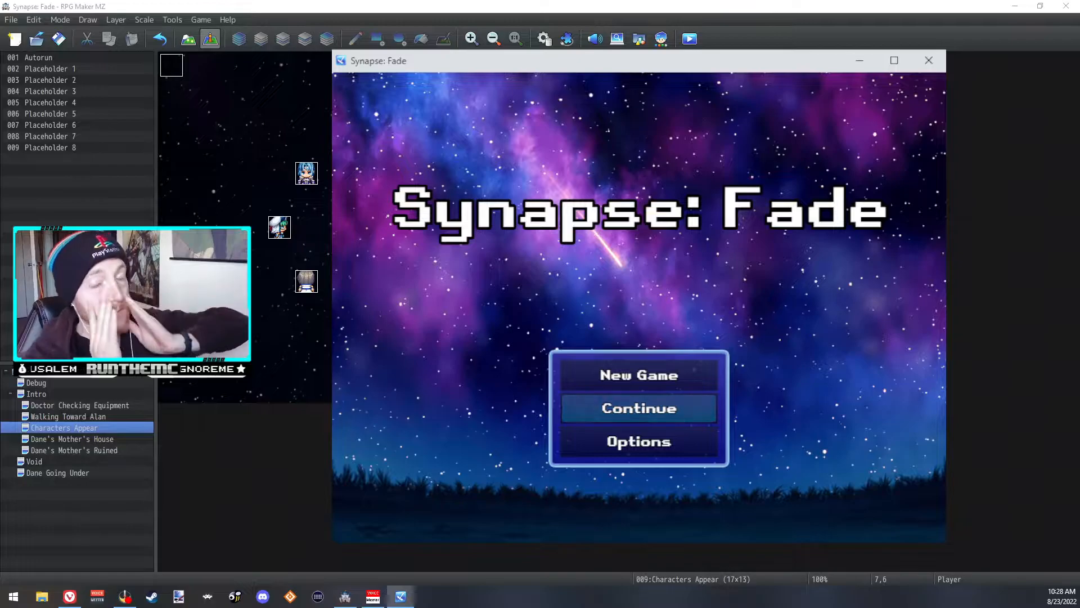
{"action": "key", "text": "Up"}
{"action": "key", "text": "Return"}
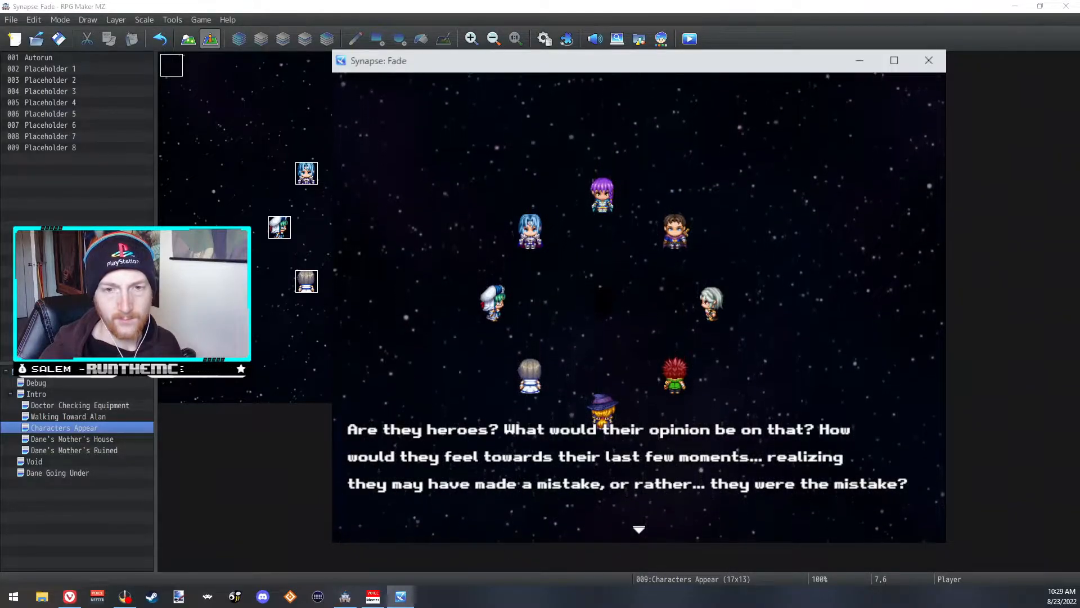
{"action": "key", "text": "Return"}
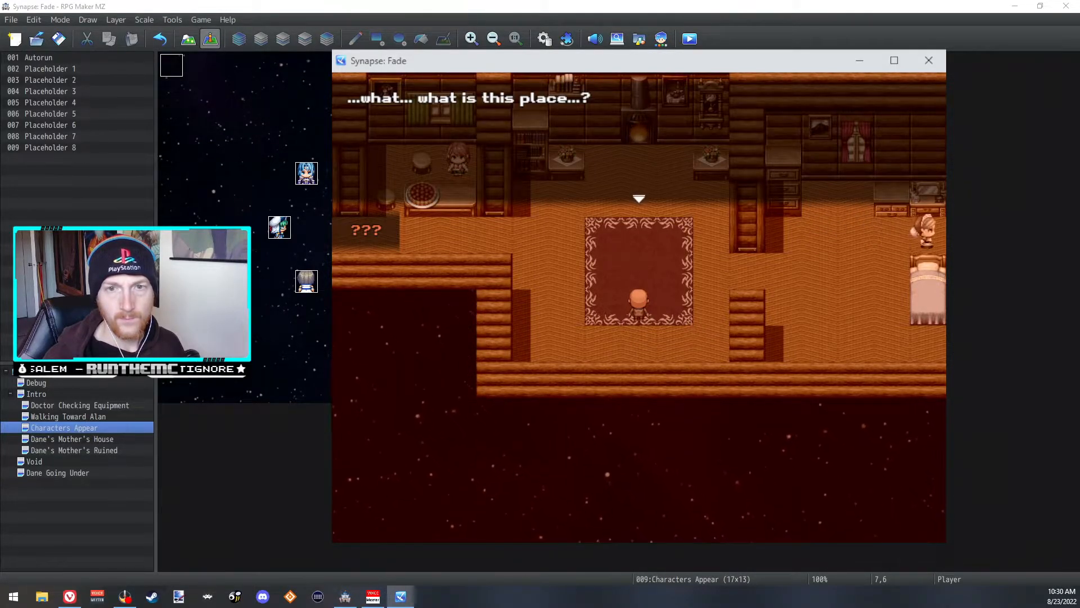
{"action": "key", "text": "Return"}
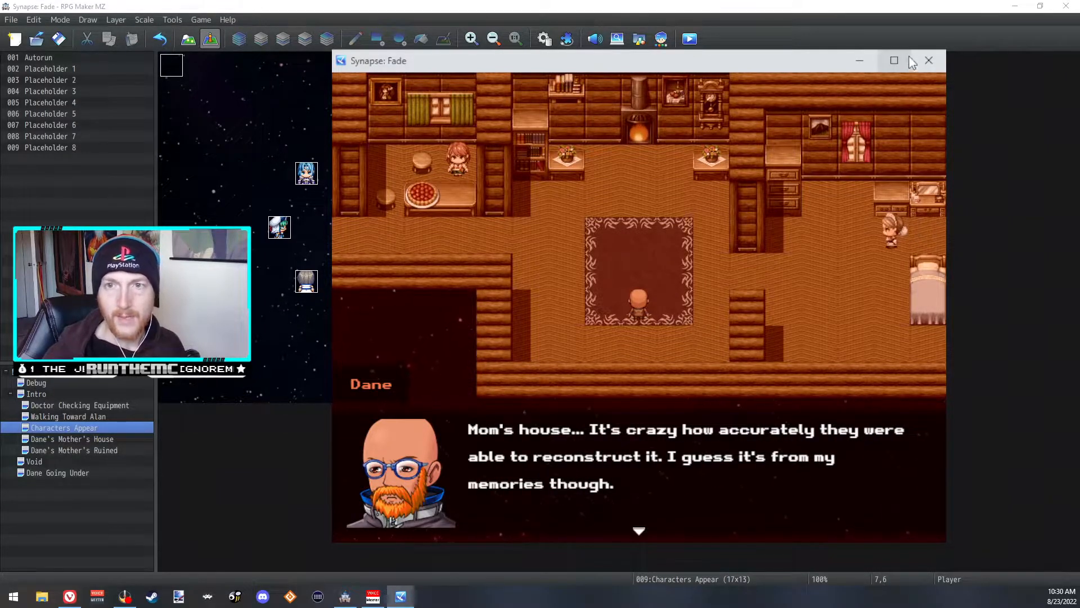
{"action": "left_click", "coordinate": [929, 60]}
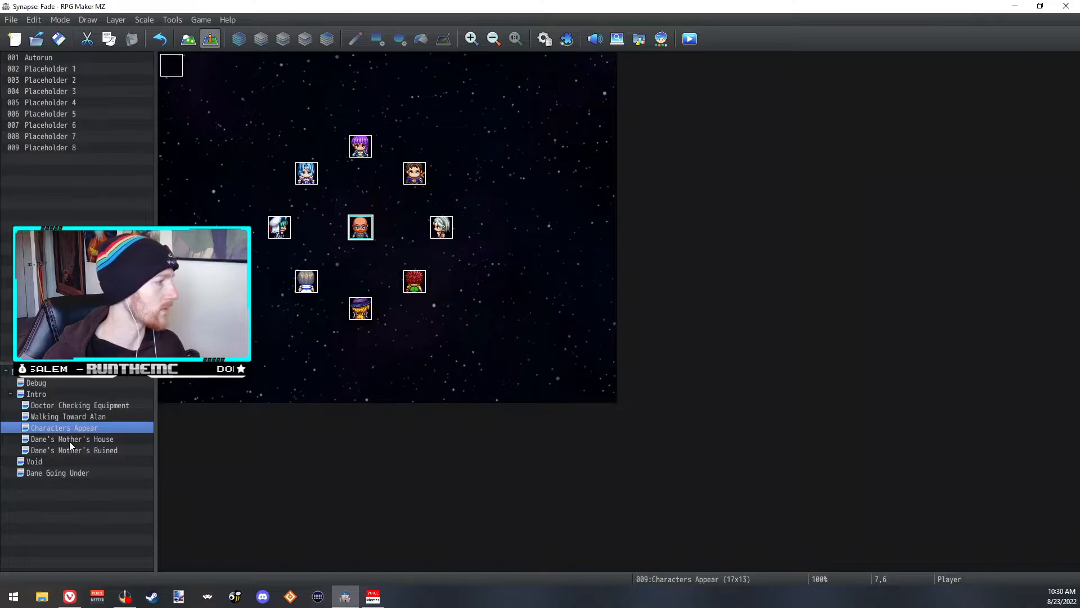
- Review the player's movement route in the Initial Spawn event on the Dane's Mother's House map
{"action": "left_click", "coordinate": [69, 440]}
{"action": "double_click", "coordinate": [171, 63]}
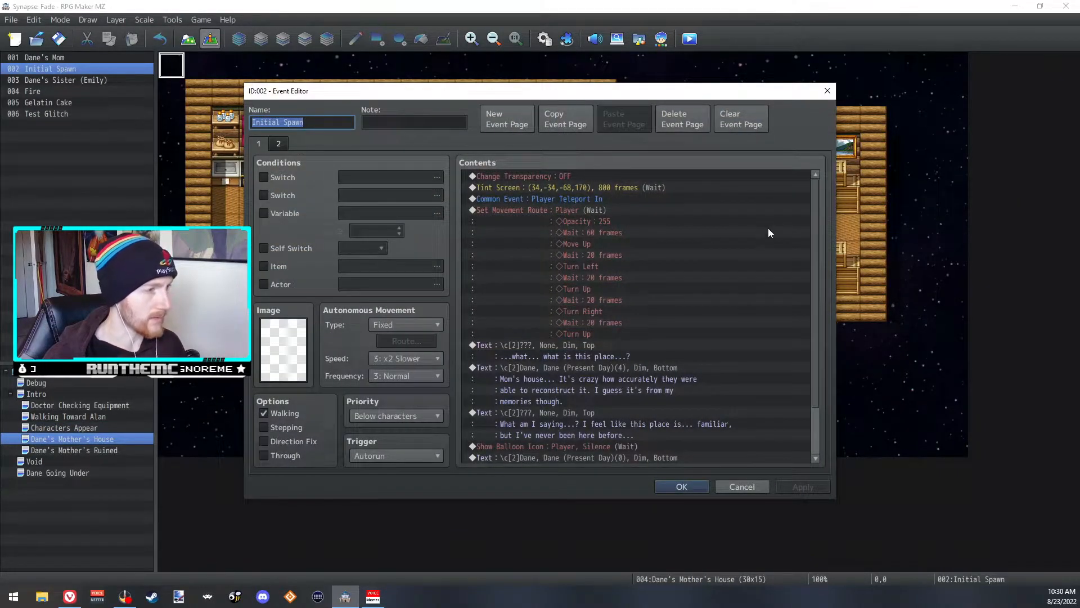
{"action": "double_click", "coordinate": [604, 211]}
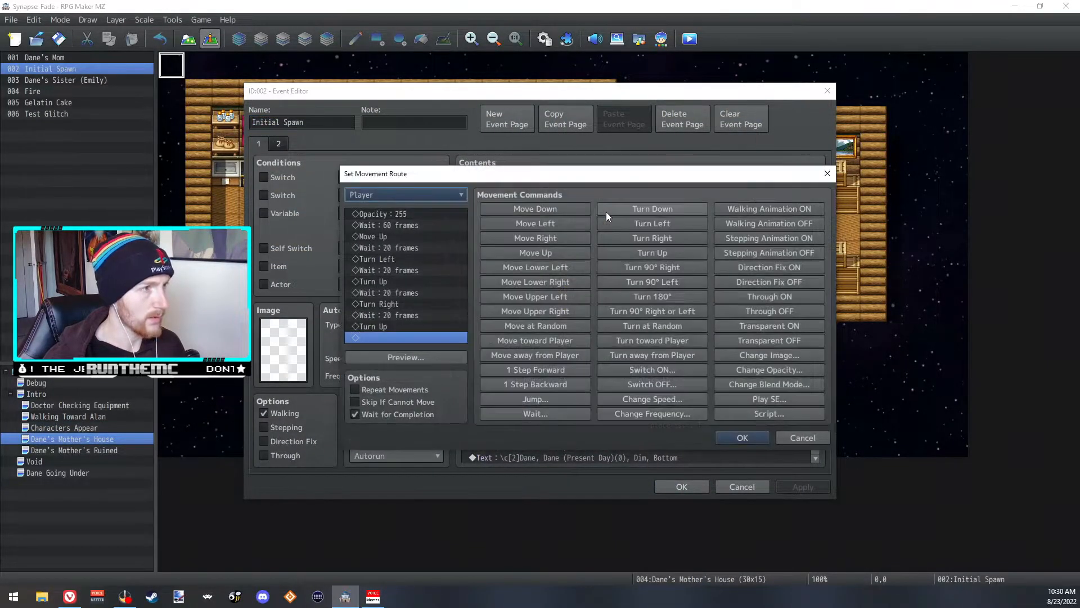
{"action": "left_click", "coordinate": [802, 439]}
- Insert a player movement route with Turn Up before the Change Transparency command and save the Initial Spawn event
{"action": "left_click", "coordinate": [572, 178]}
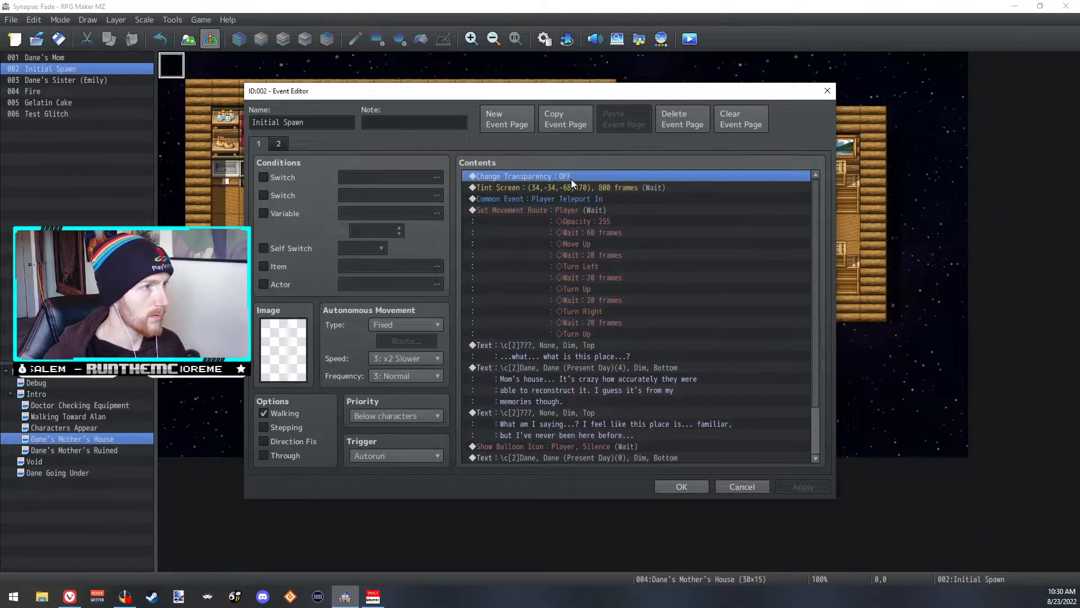
{"action": "right_click", "coordinate": [552, 175]}
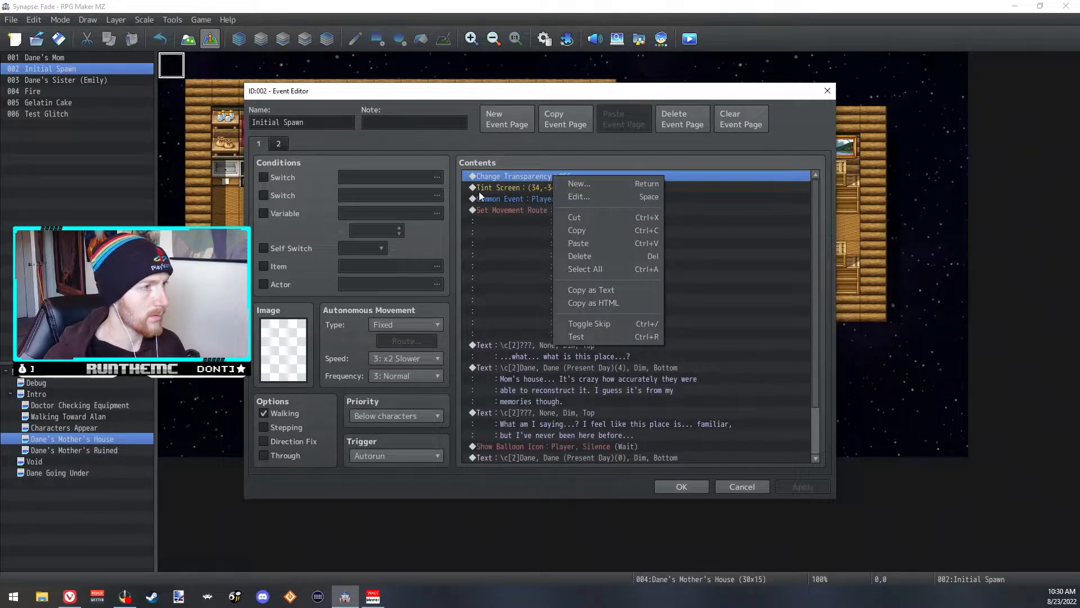
{"action": "left_click", "coordinate": [479, 190]}
{"action": "right_click", "coordinate": [545, 176]}
{"action": "left_click", "coordinate": [555, 179]}
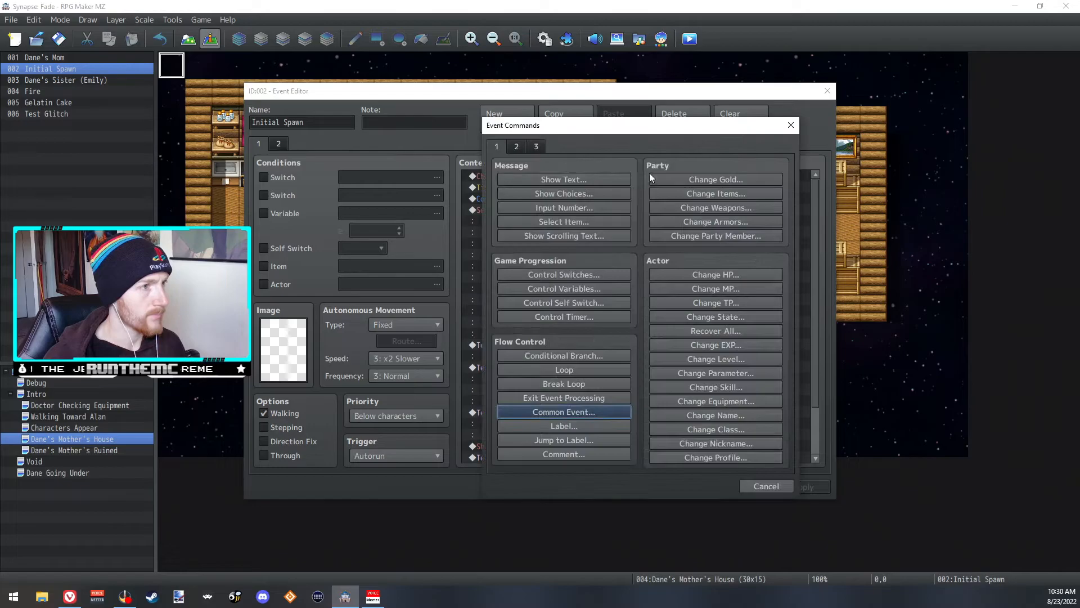
{"action": "left_click", "coordinate": [522, 151]}
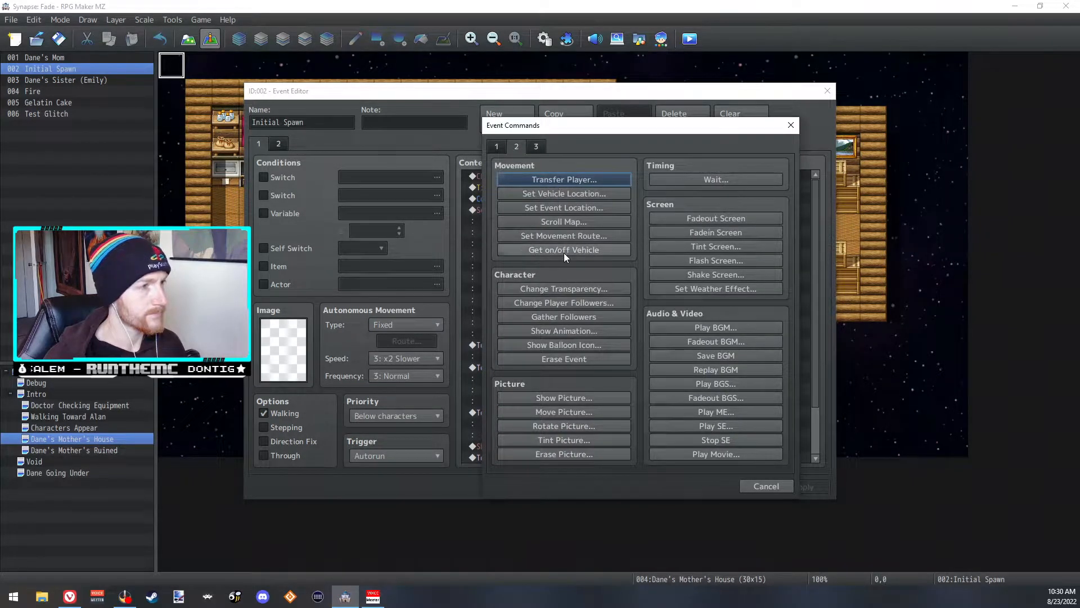
{"action": "left_click", "coordinate": [559, 234]}
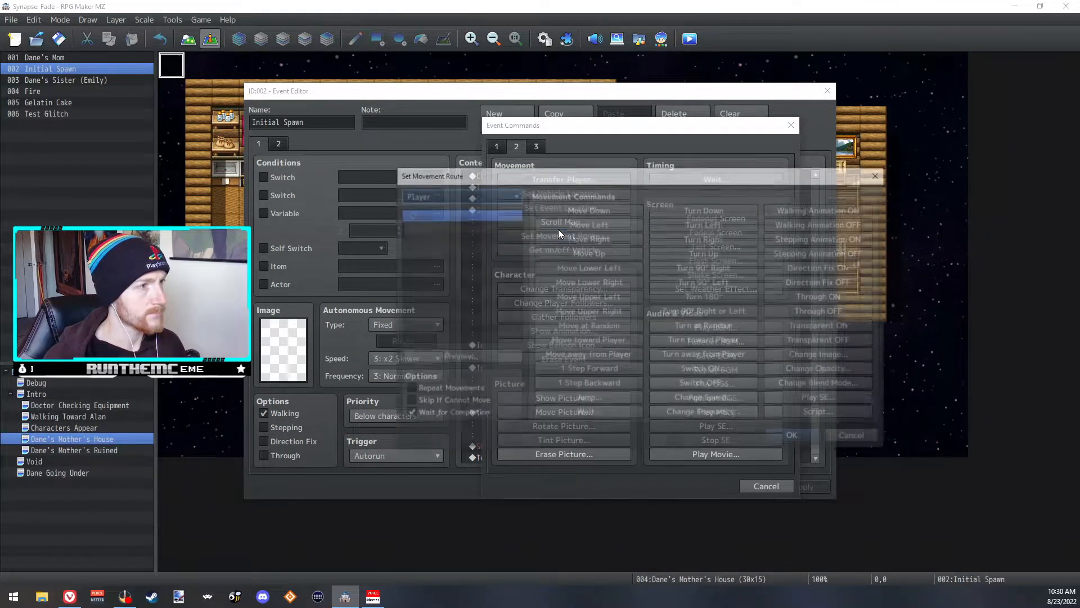
{"action": "left_click", "coordinate": [696, 253]}
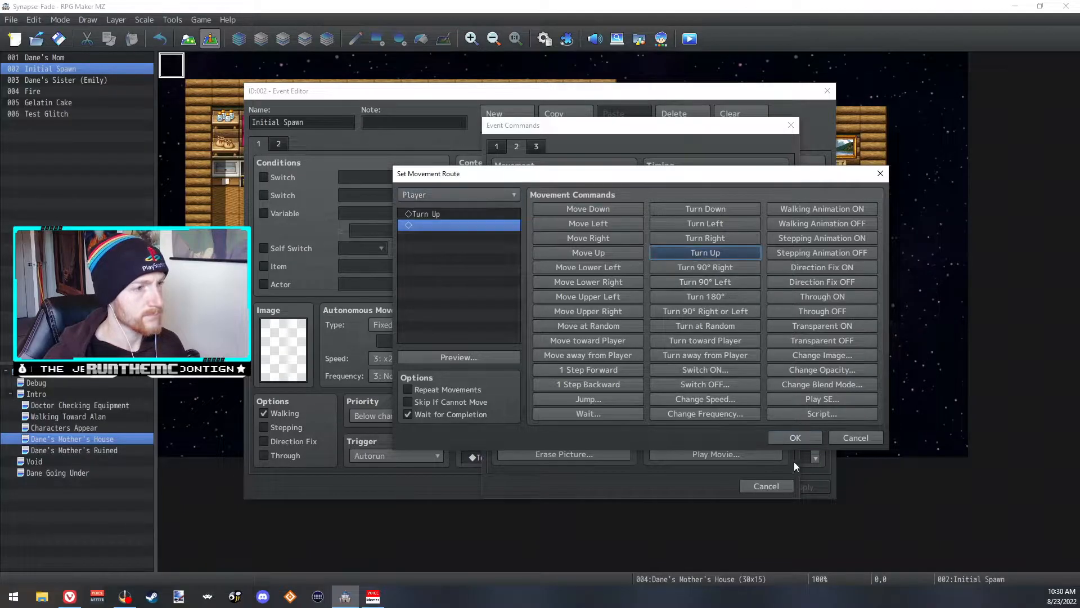
{"action": "left_click", "coordinate": [791, 438]}
{"action": "left_click", "coordinate": [670, 483]}
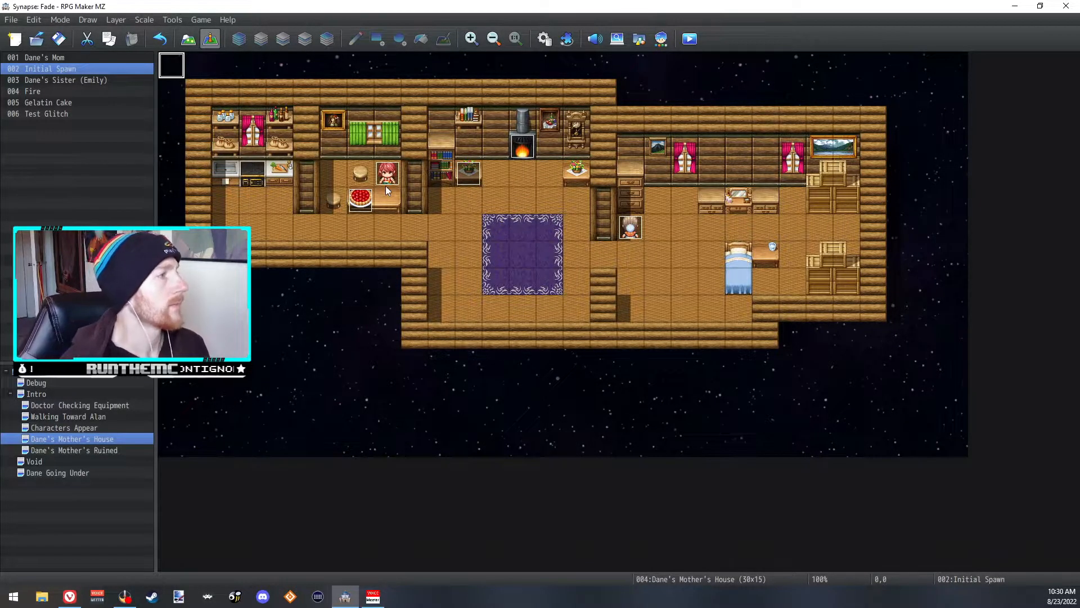
- Open the second page of the Gelatin Cake event and select the received-item message
{"action": "double_click", "coordinate": [367, 202]}
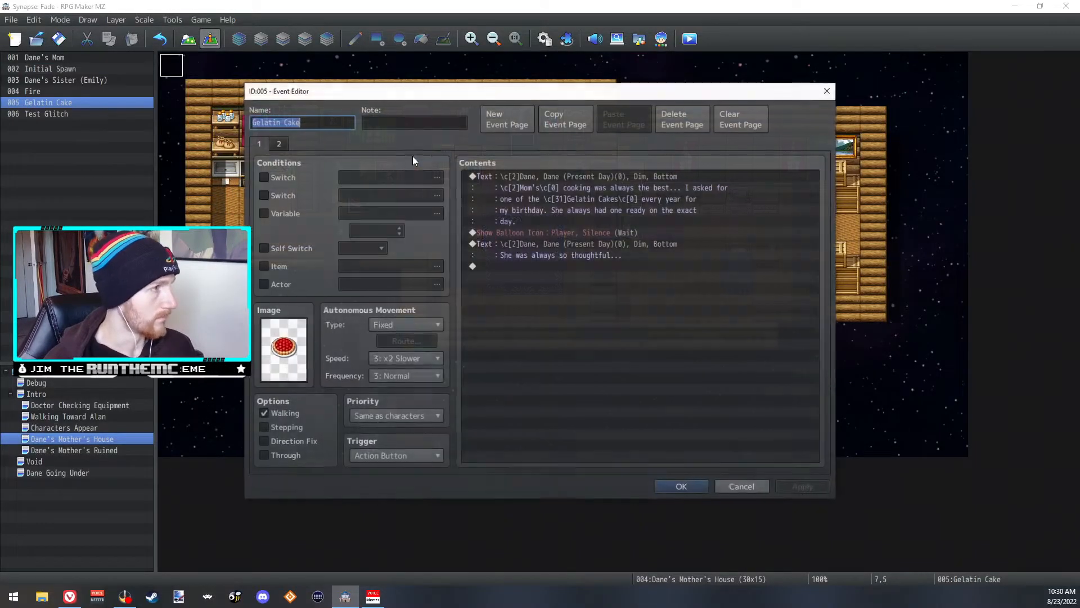
{"action": "left_click", "coordinate": [277, 144]}
{"action": "left_click", "coordinate": [565, 224]}
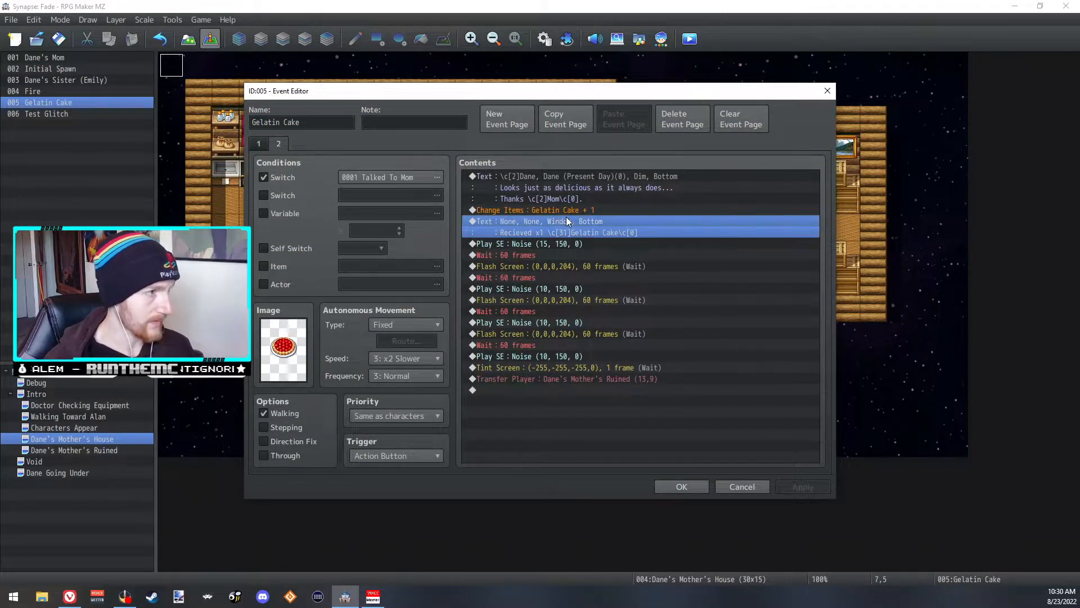
{"action": "left_click", "coordinate": [565, 211]}
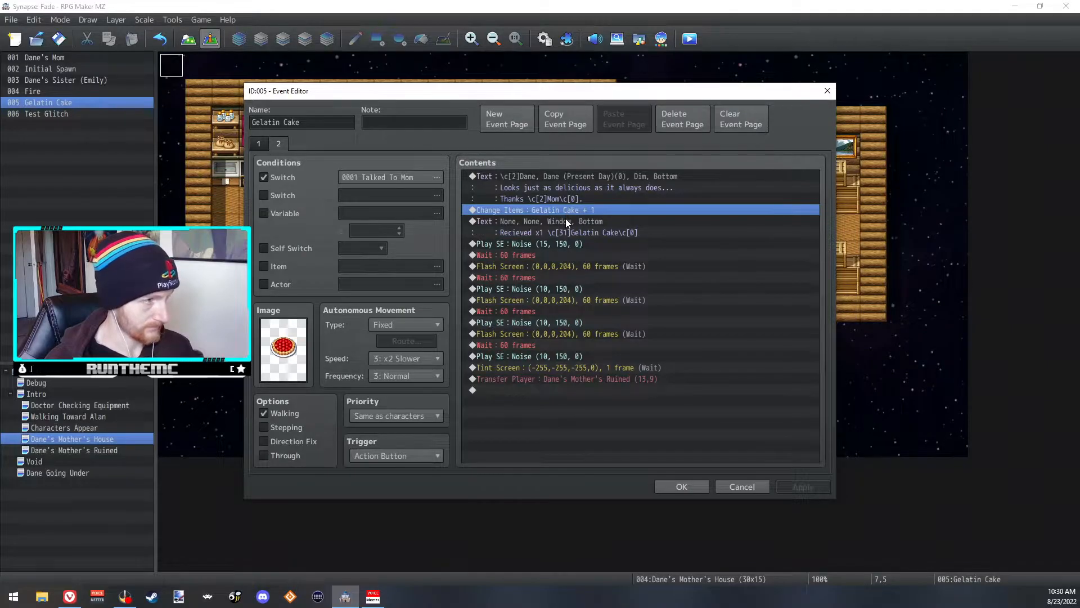
{"action": "left_click", "coordinate": [561, 225]}
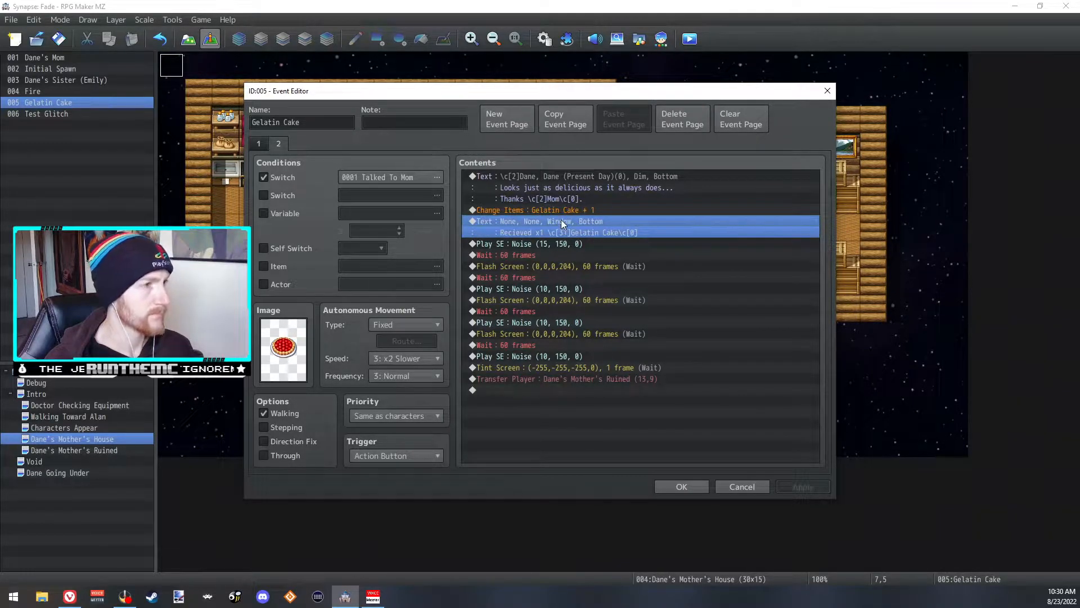
- Insert a Play SE command before the received-cake message, set its volume to 10 % and browse the sound effects for an item pickup sound
{"action": "right_click", "coordinate": [560, 222]}
{"action": "left_click", "coordinate": [563, 226]}
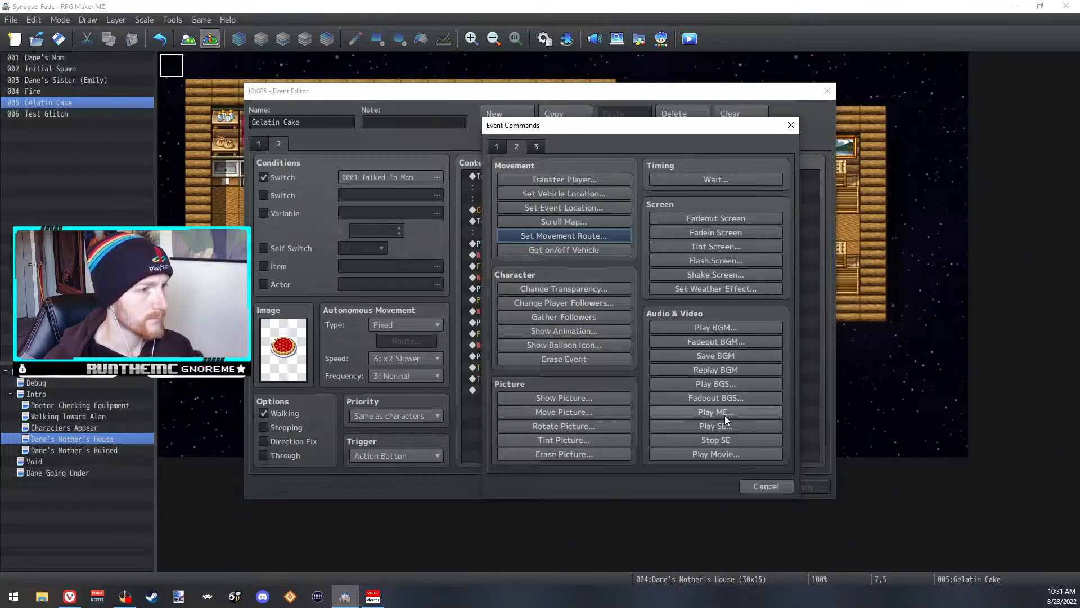
{"action": "left_click", "coordinate": [724, 425]}
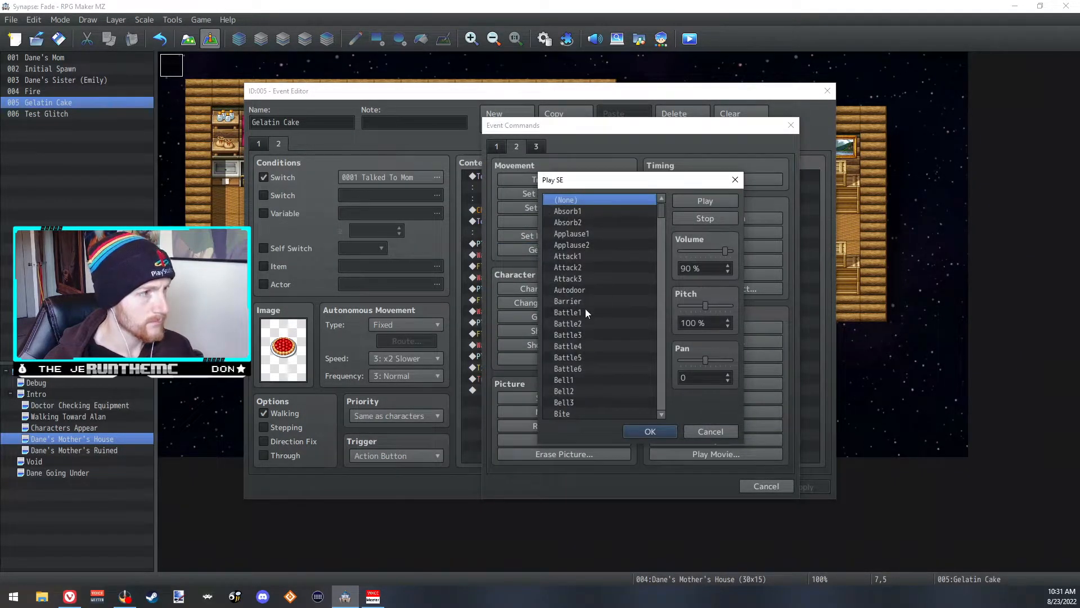
{"action": "scroll", "coordinate": [572, 359], "scroll_direction": "down", "scroll_amount": 1}
{"action": "left_click_drag", "start_coordinate": [662, 211], "coordinate": [659, 273]}
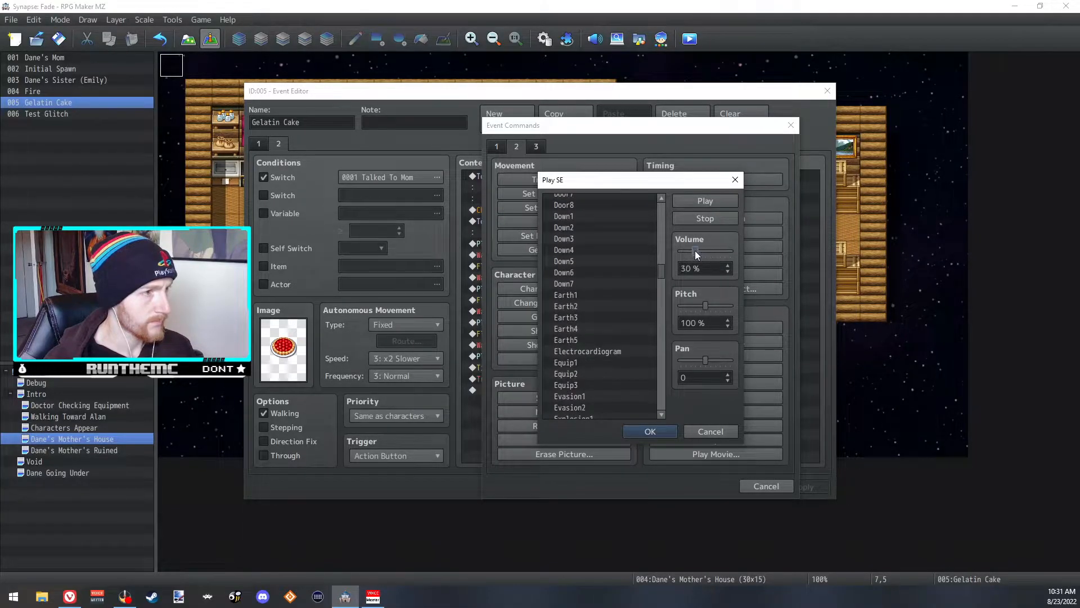
{"action": "left_click_drag", "start_coordinate": [656, 267], "coordinate": [649, 289]}
{"action": "scroll", "coordinate": [575, 308], "scroll_direction": "down", "scroll_amount": 3}
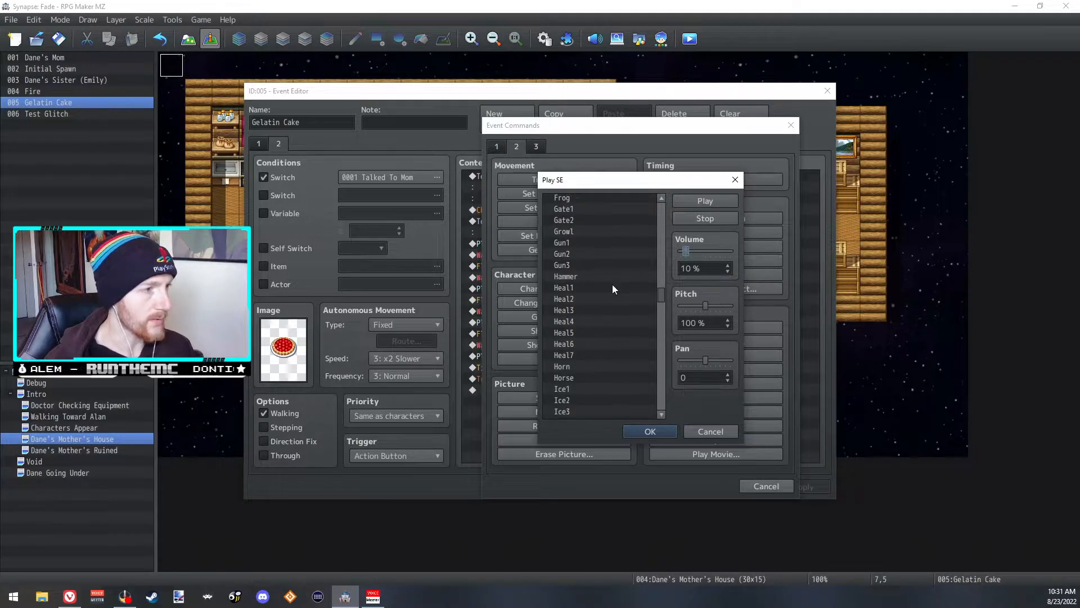
{"action": "left_click_drag", "start_coordinate": [661, 302], "coordinate": [660, 309]}
{"action": "scroll", "coordinate": [630, 340], "scroll_direction": "down", "scroll_amount": 2}
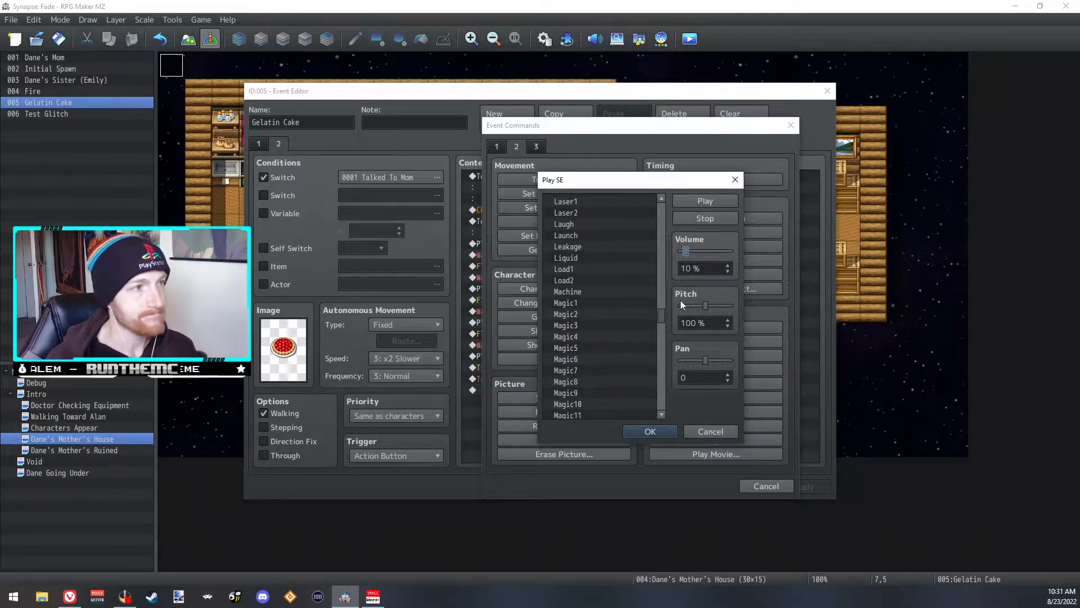
{"action": "left_click_drag", "start_coordinate": [663, 315], "coordinate": [666, 348]}
{"action": "scroll", "coordinate": [628, 347], "scroll_direction": "down", "scroll_amount": 1}
{"action": "scroll", "coordinate": [558, 357], "scroll_direction": "down", "scroll_amount": 8}
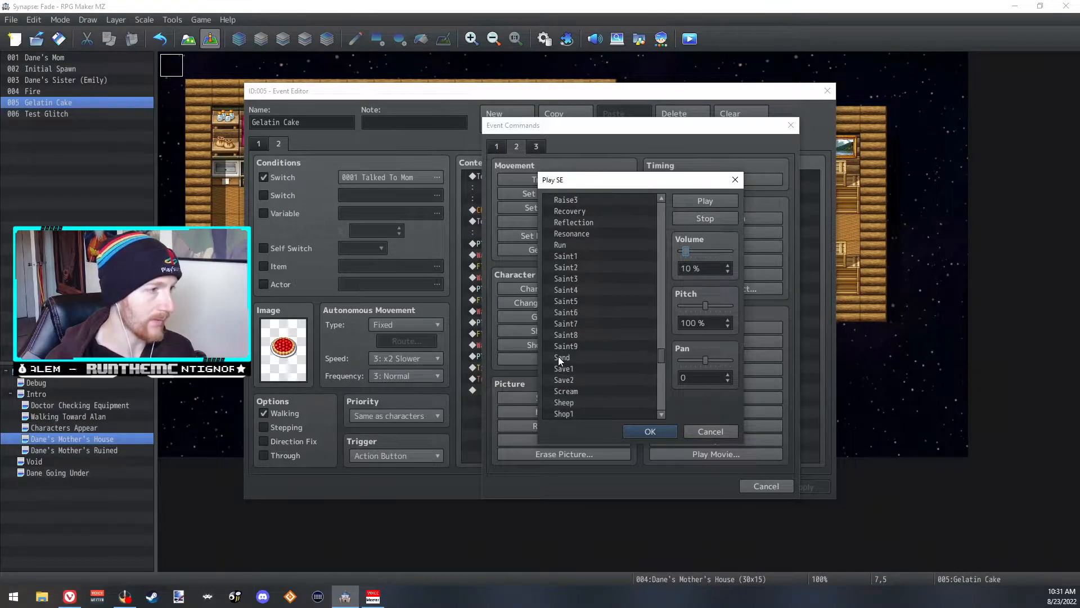
{"action": "scroll", "coordinate": [558, 356], "scroll_direction": "down", "scroll_amount": 9}
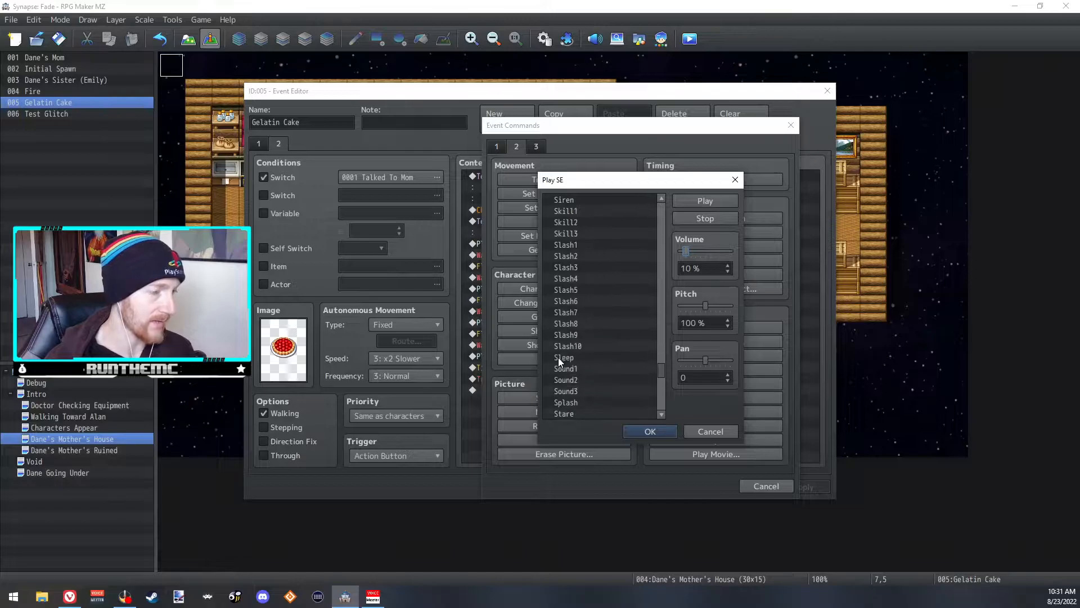
{"action": "scroll", "coordinate": [558, 356], "scroll_direction": "down", "scroll_amount": 1}
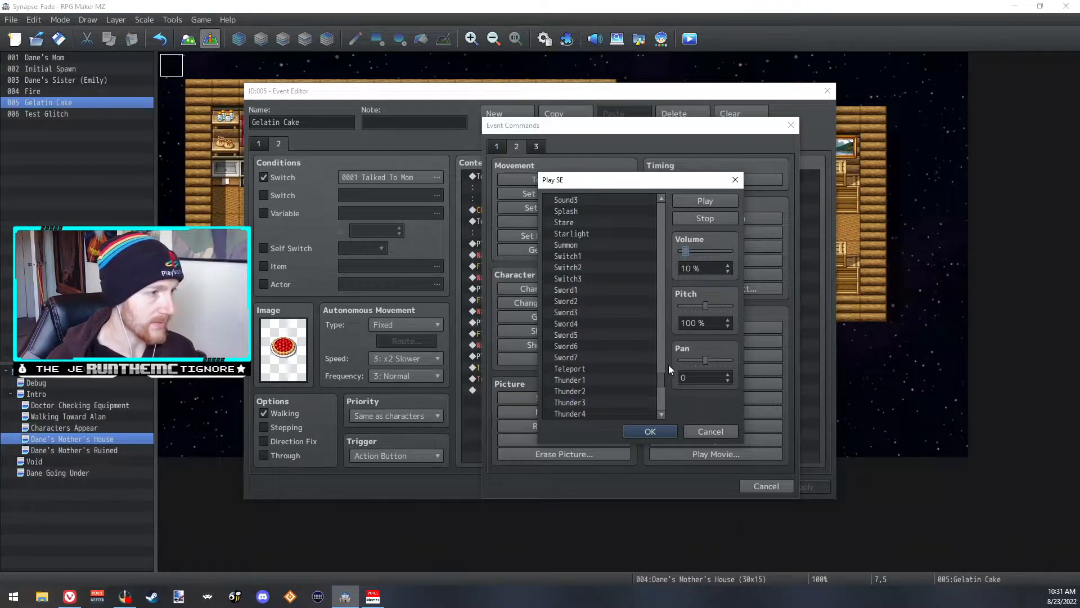
{"action": "scroll", "coordinate": [661, 330], "scroll_direction": "up", "scroll_amount": 20}
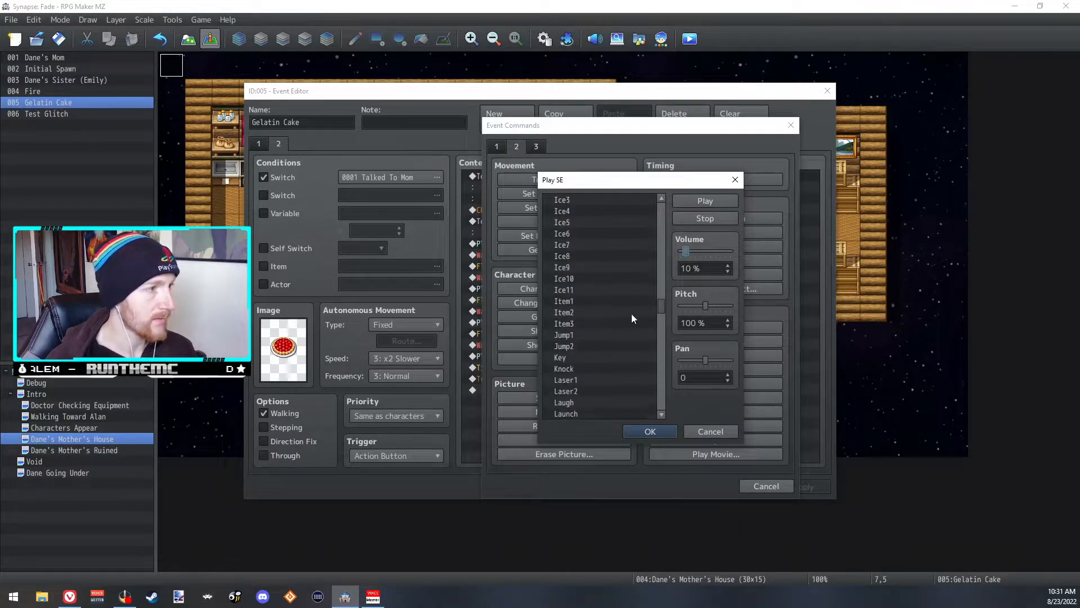
- Audition the Item sounds, use Item3 at 150 % pitch for the sound effect and save the Gelatin Cake event
{"action": "left_click", "coordinate": [589, 304]}
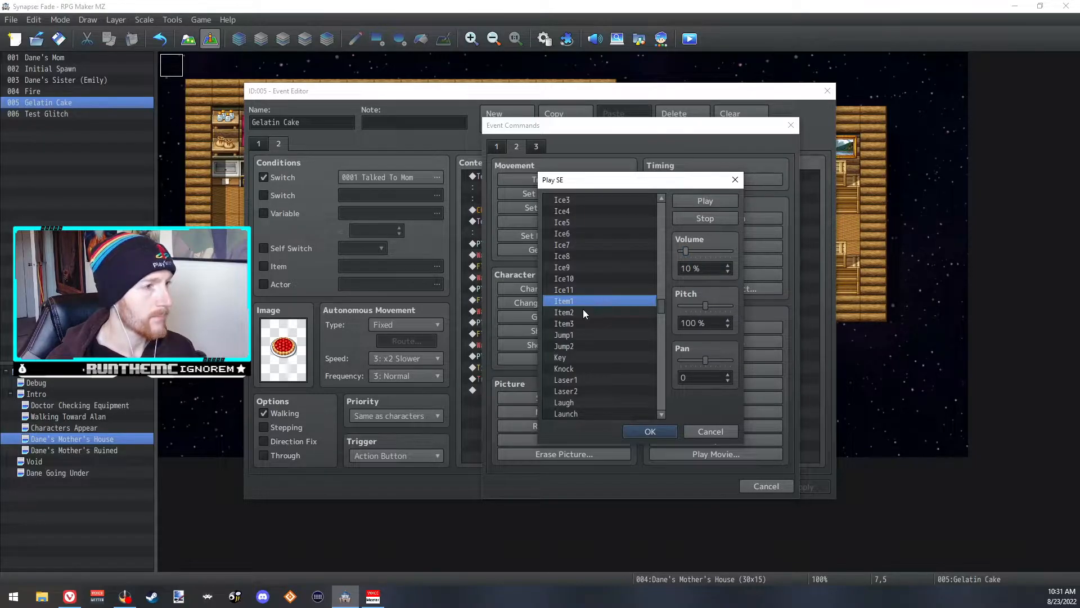
{"action": "left_click", "coordinate": [583, 309]}
{"action": "left_click", "coordinate": [583, 325]}
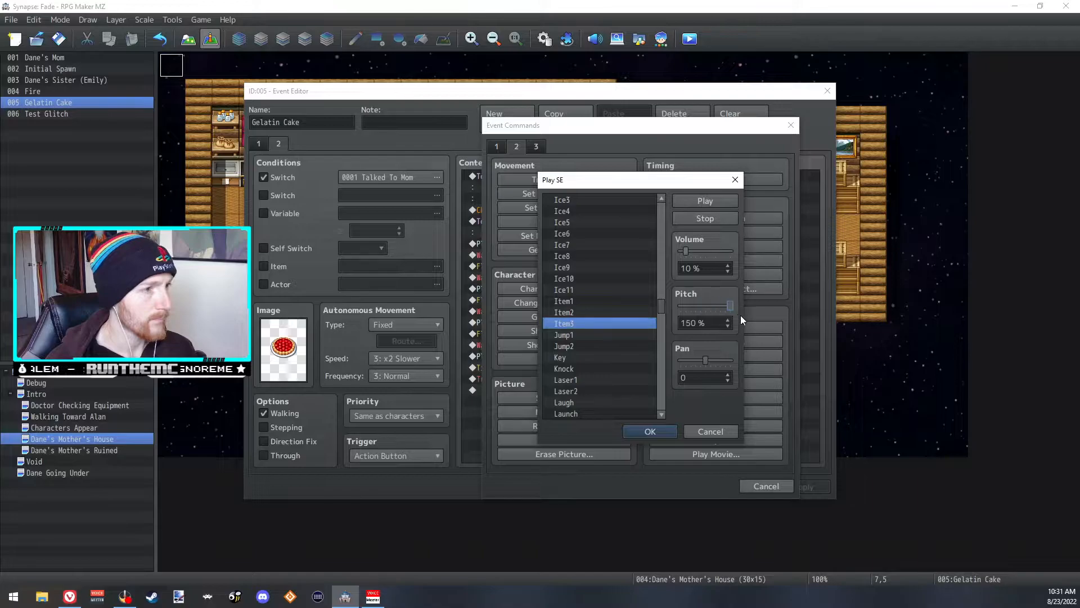
{"action": "left_click", "coordinate": [639, 430]}
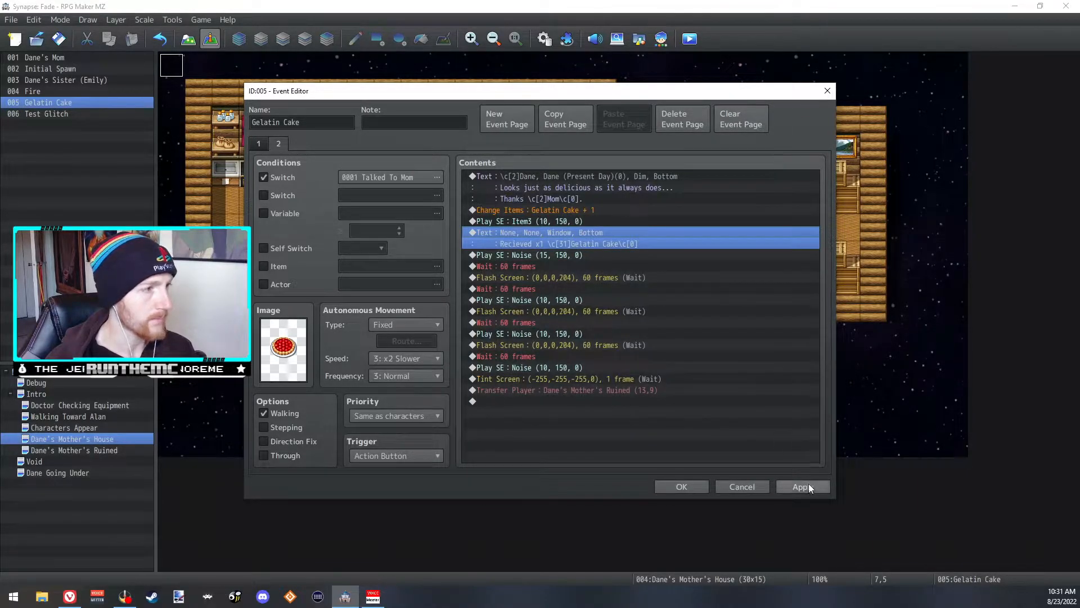
{"action": "left_click", "coordinate": [808, 486]}
{"action": "left_click", "coordinate": [684, 485]}
- Set the player's starting position just below the purple rug on the Dane's Mother's House map
{"action": "right_click", "coordinate": [514, 307]}
{"action": "mouse_move", "coordinate": [618, 476]}
{"action": "left_click", "coordinate": [683, 478]}
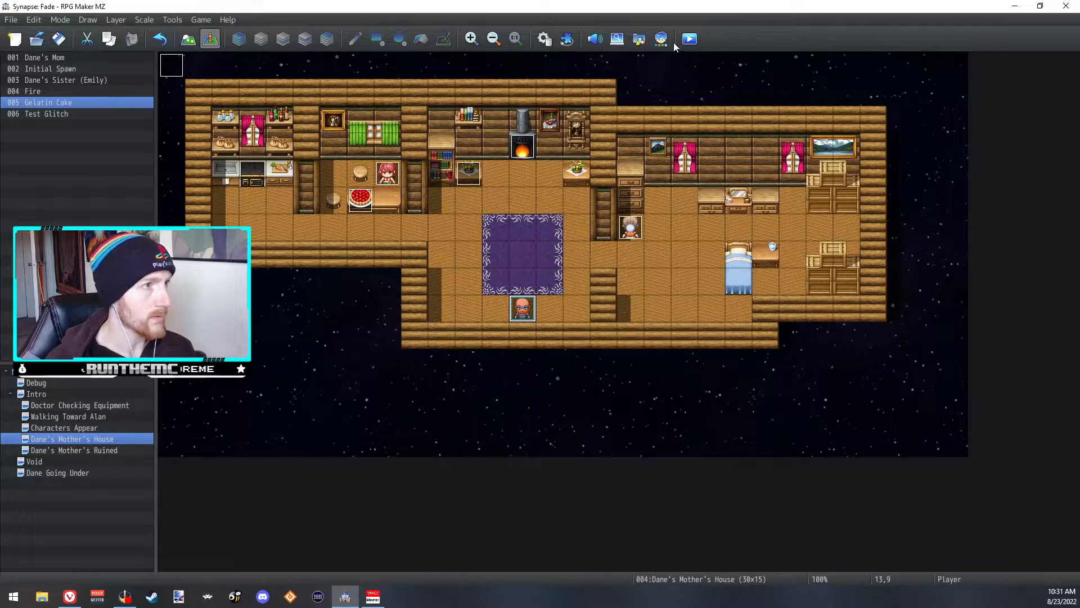
- Save the changes and playtest a new game through Dane's opening lines in the house
{"action": "left_click", "coordinate": [690, 39]}
{"action": "left_click", "coordinate": [515, 318]}
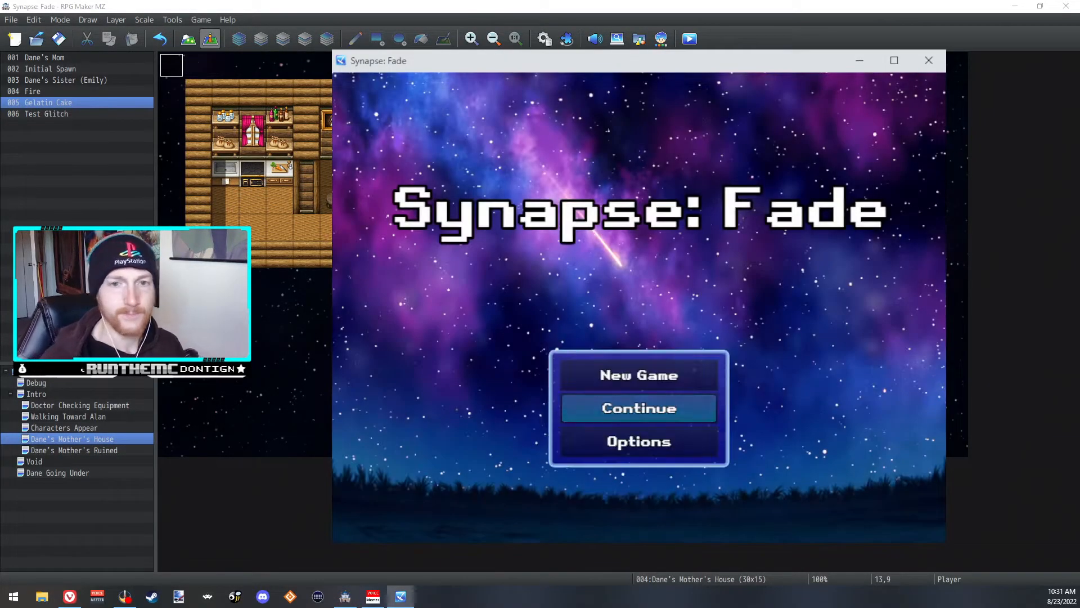
{"action": "key", "text": "Return"}
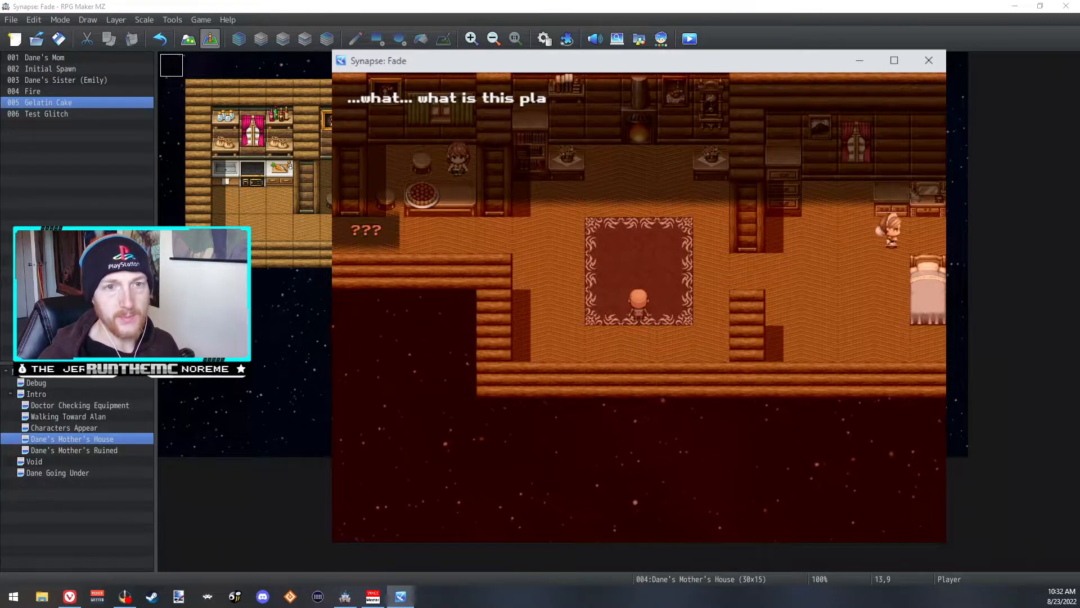
{"action": "key", "text": "Return"}
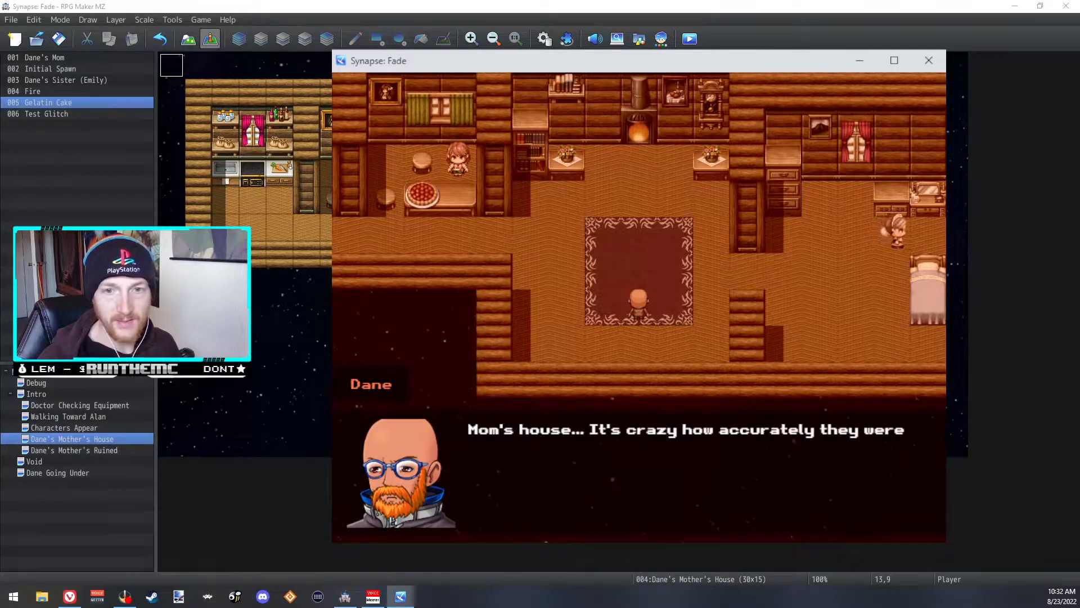
{"action": "key", "text": "Return"}
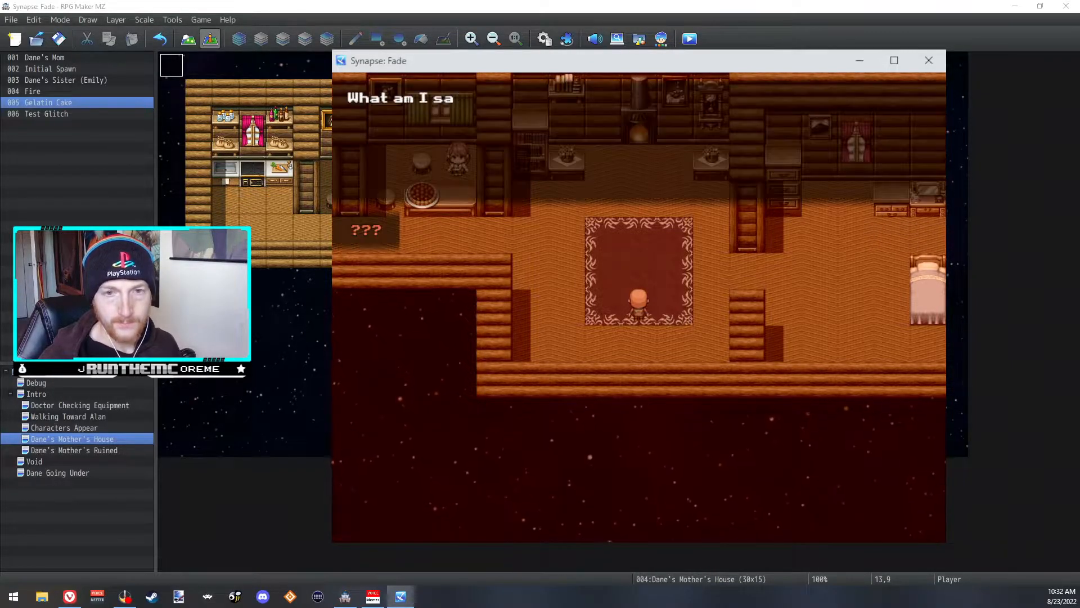
{"action": "key", "text": "Return"}
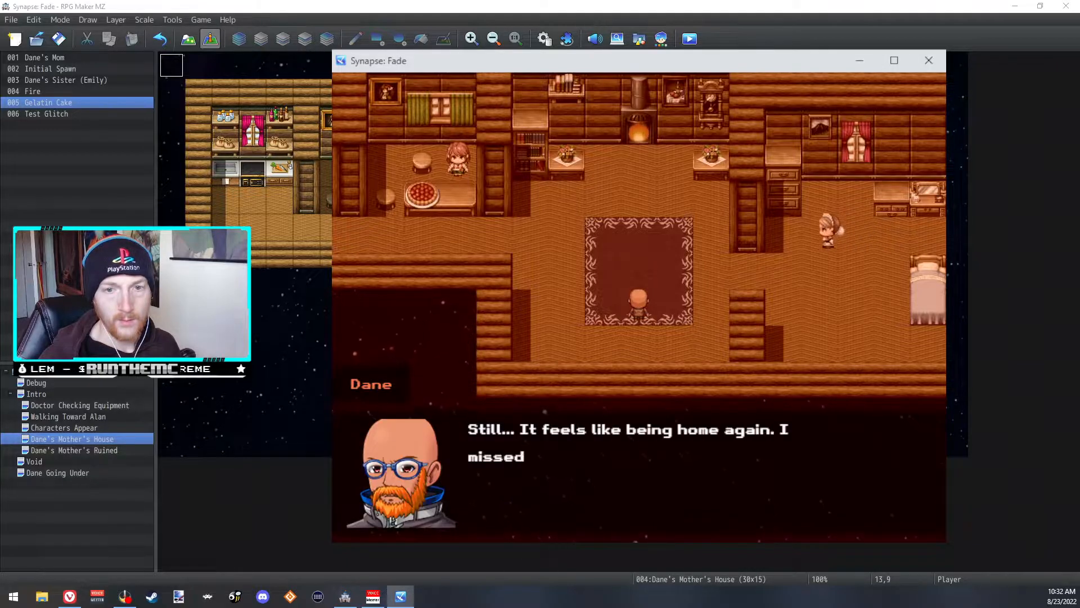
{"action": "key", "text": "Return"}
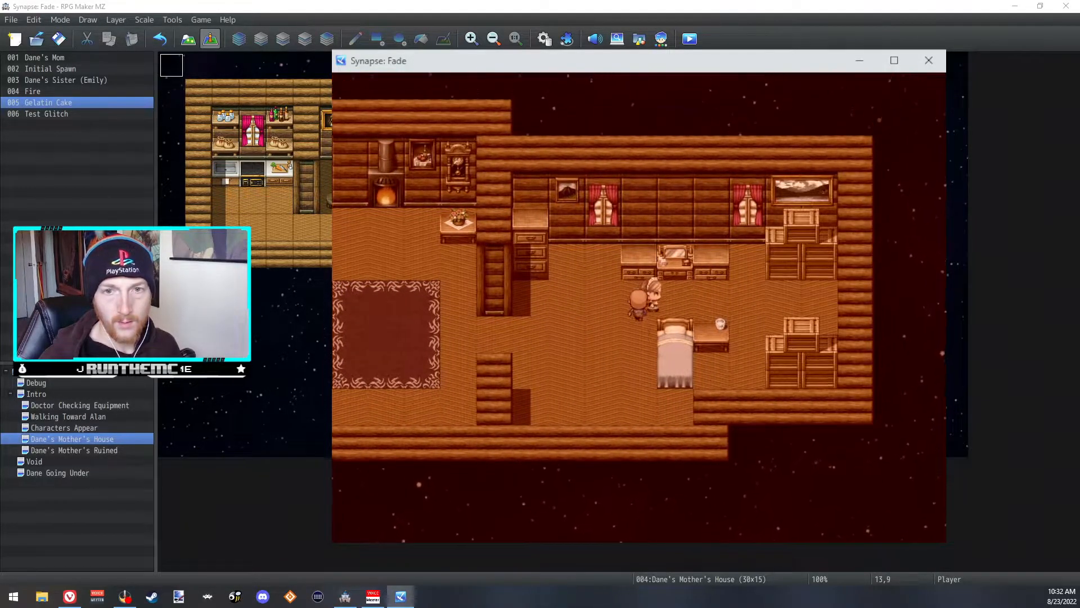
- Talk to Dane's sister in the bedroom and play through the whole conversation
{"action": "key", "text": "Return"}
{"action": "key", "text": "Return"}
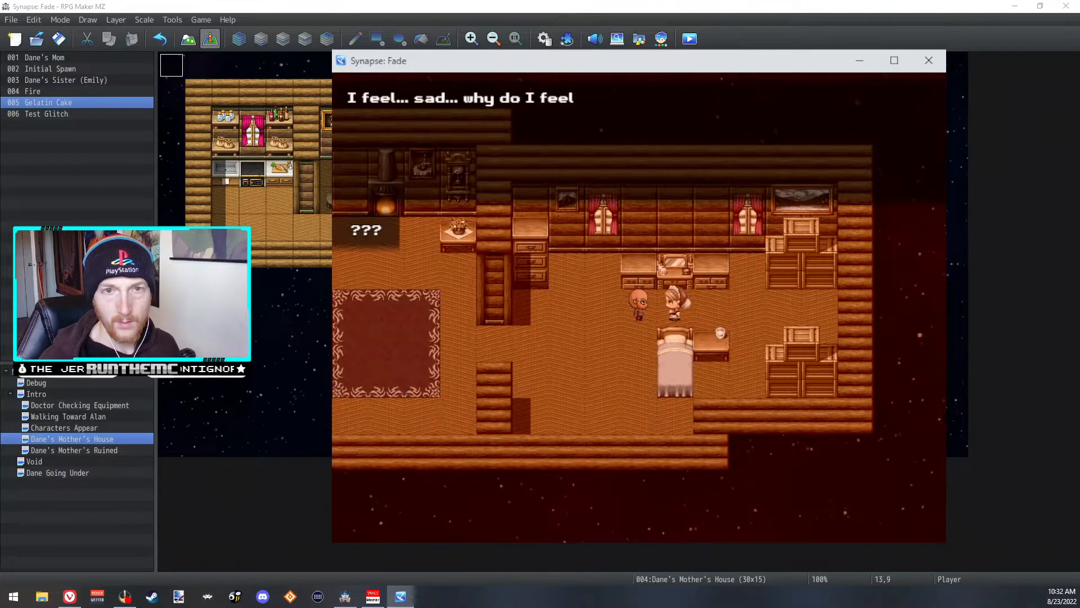
{"action": "key", "text": "Return"}
{"action": "key", "text": "Return"}
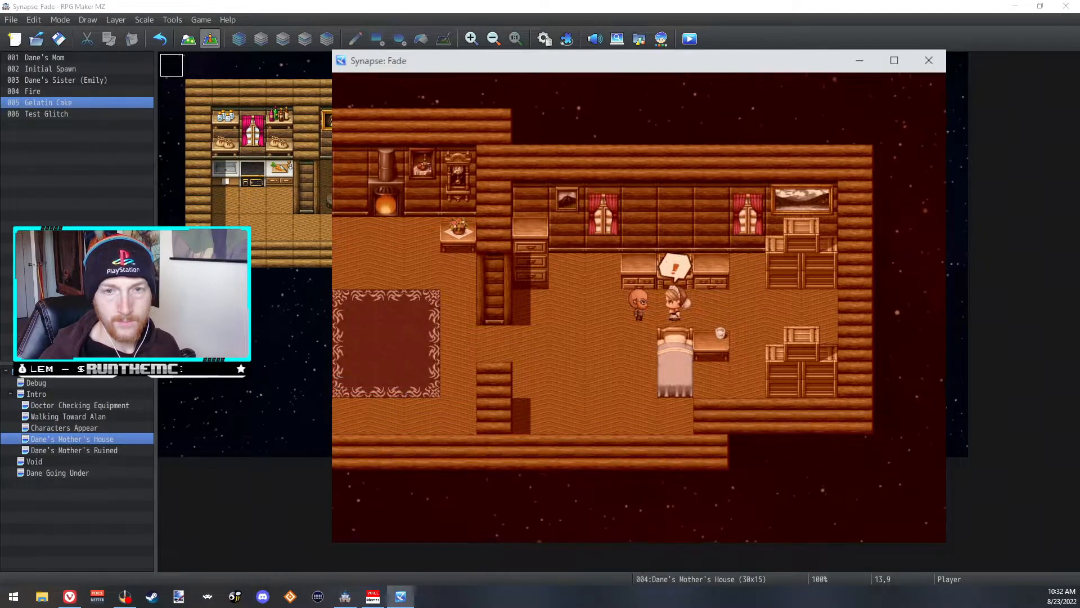
{"action": "key", "text": "Return"}
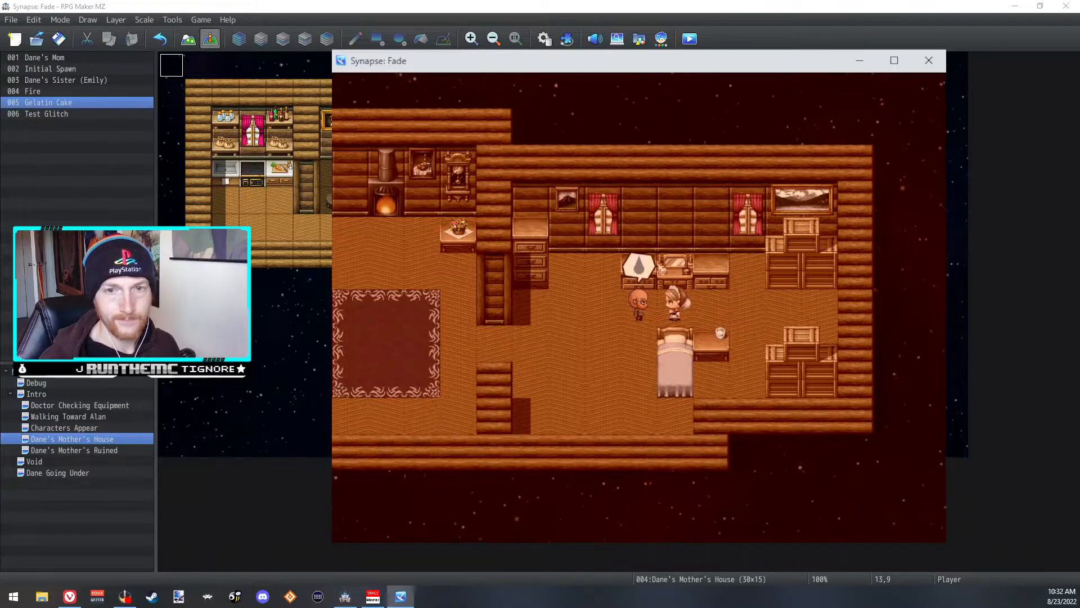
{"action": "key", "text": "Return"}
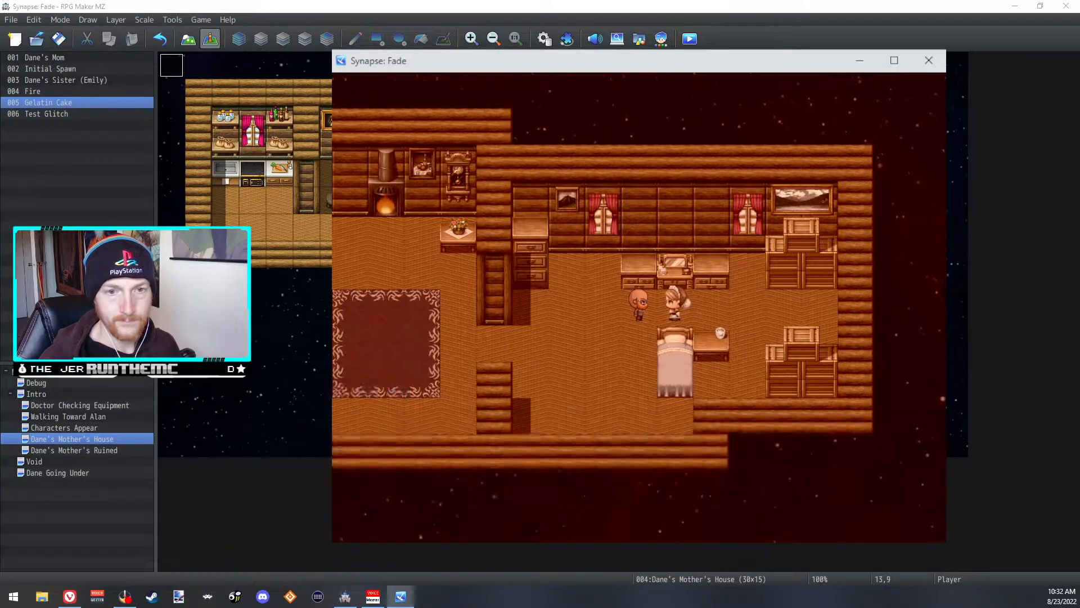
{"action": "key", "text": "Return"}
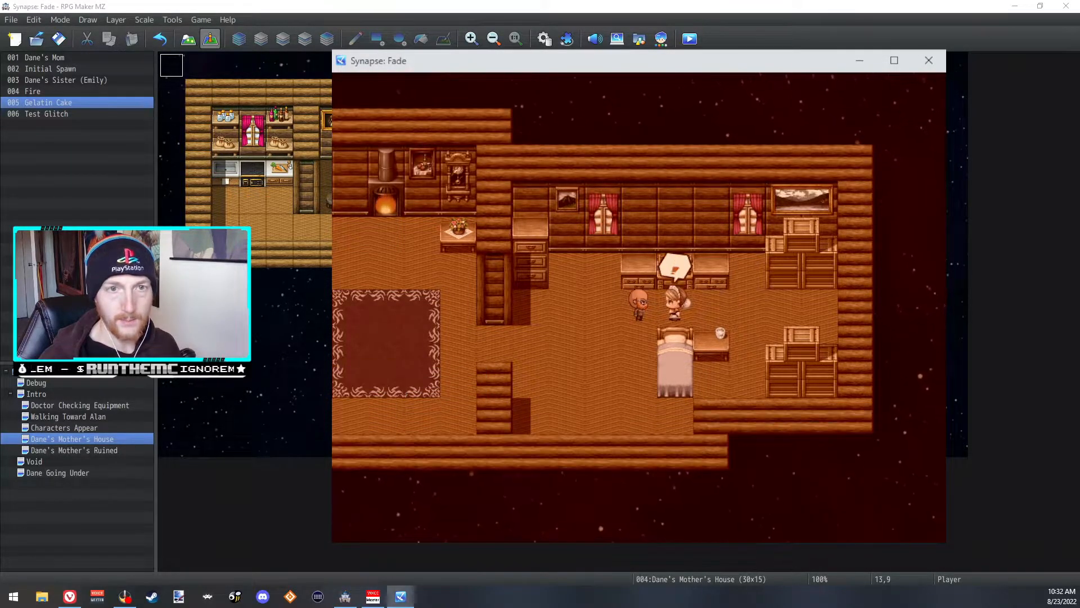
{"action": "key", "text": "Return"}
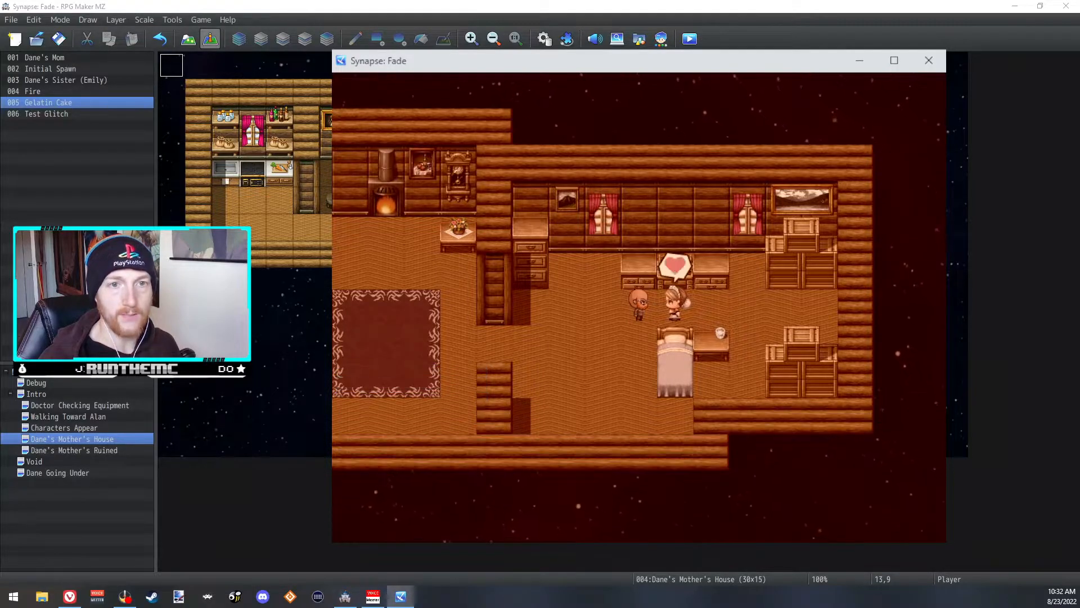
{"action": "key", "text": "Return"}
{"action": "key", "text": "Return"}
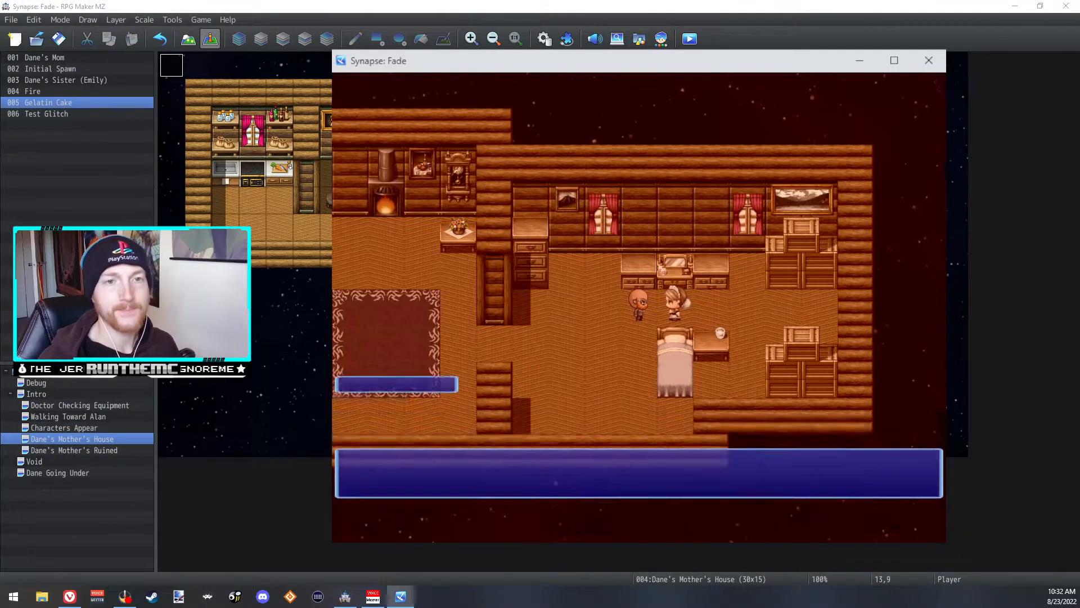
{"action": "key", "text": "Return"}
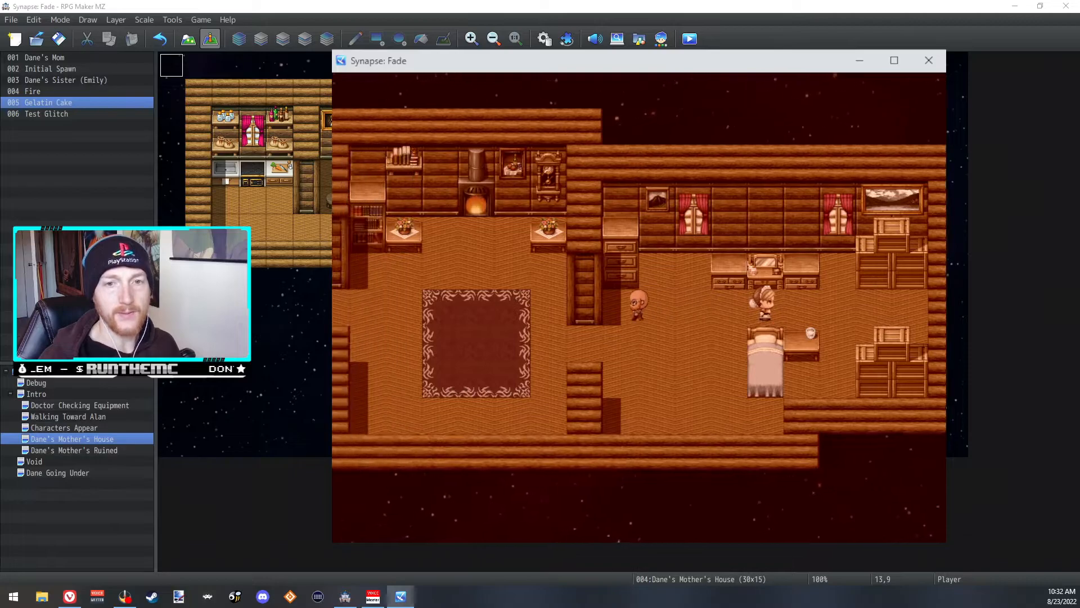
- Walk Dane to the kitchen table and take the gelatin cake to test the pickup sound and message
{"action": "key", "text": "Left"}
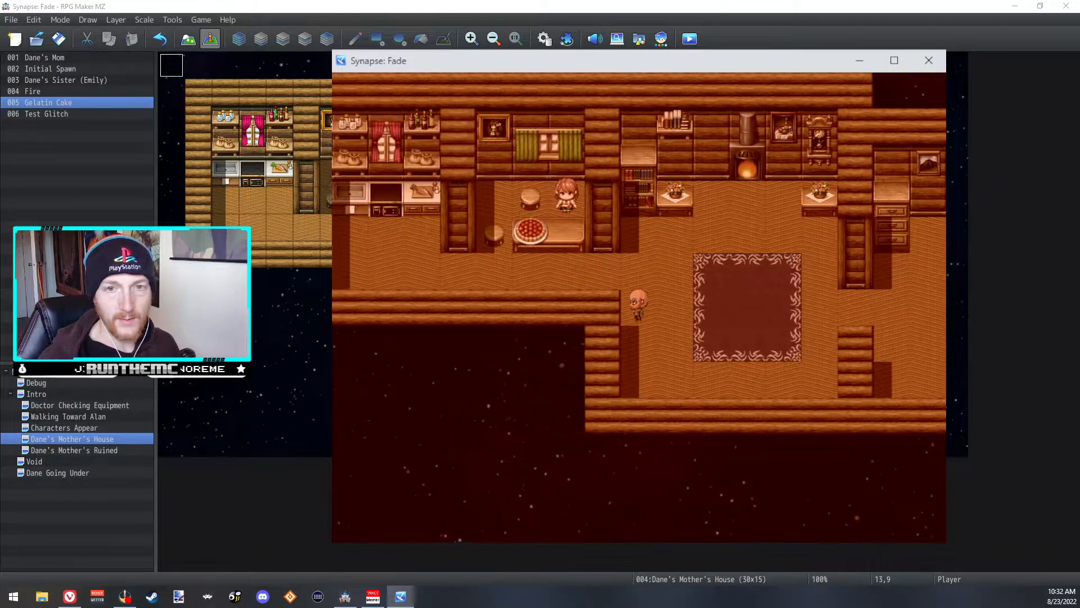
{"action": "key", "text": "Up"}
{"action": "key", "text": "Left"}
{"action": "key", "text": "Down"}
{"action": "key", "text": "Left"}
{"action": "key", "text": "Up"}
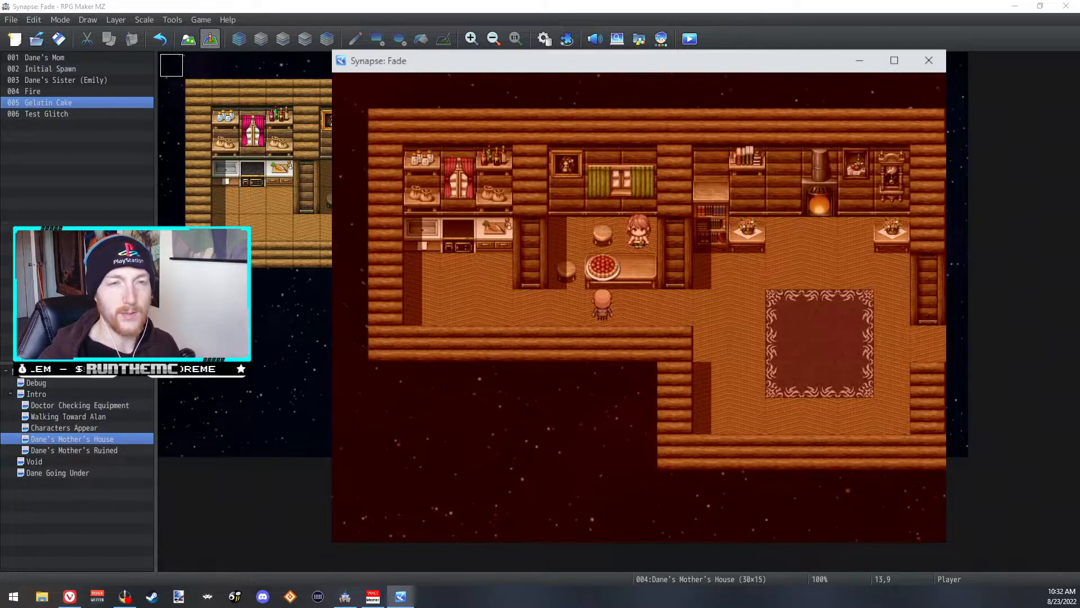
{"action": "key", "text": "Return"}
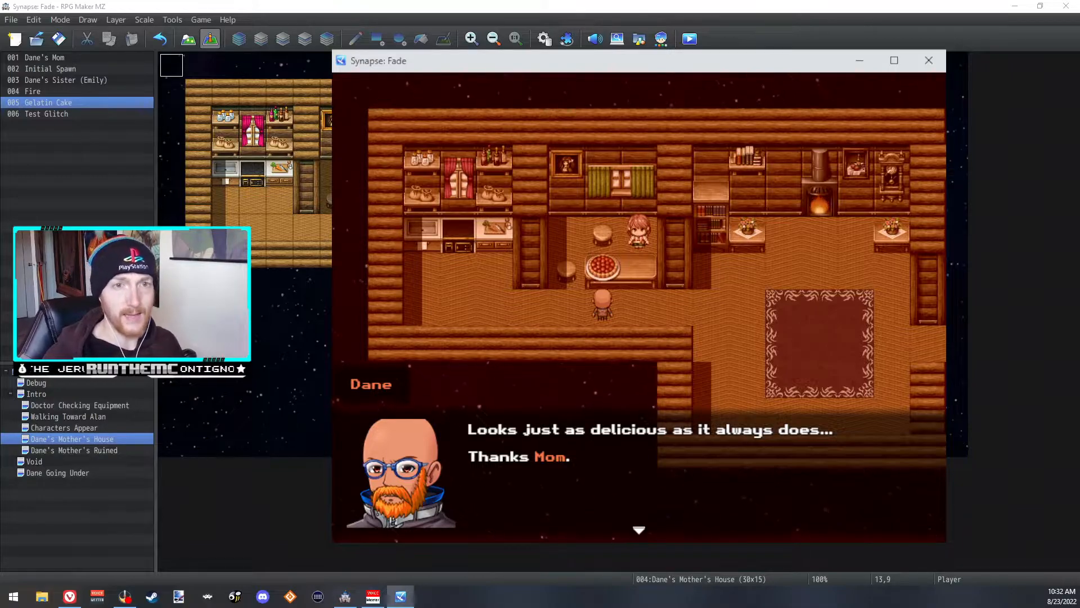
{"action": "key", "text": "Return"}
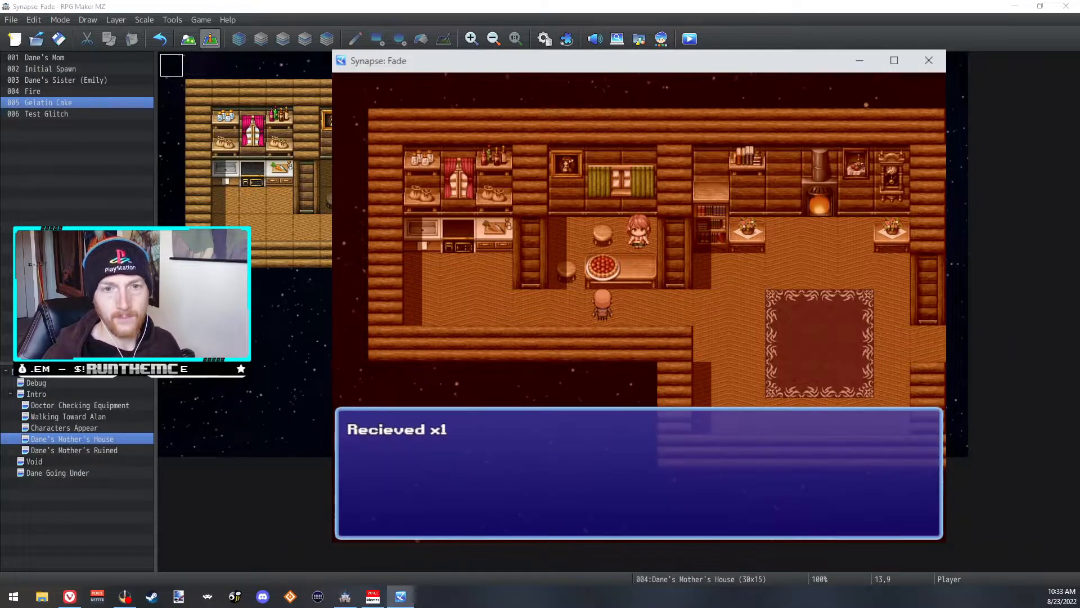
- Play the gelatin cake scene through to the screen transition and close the playtest
{"action": "key", "text": "Return"}
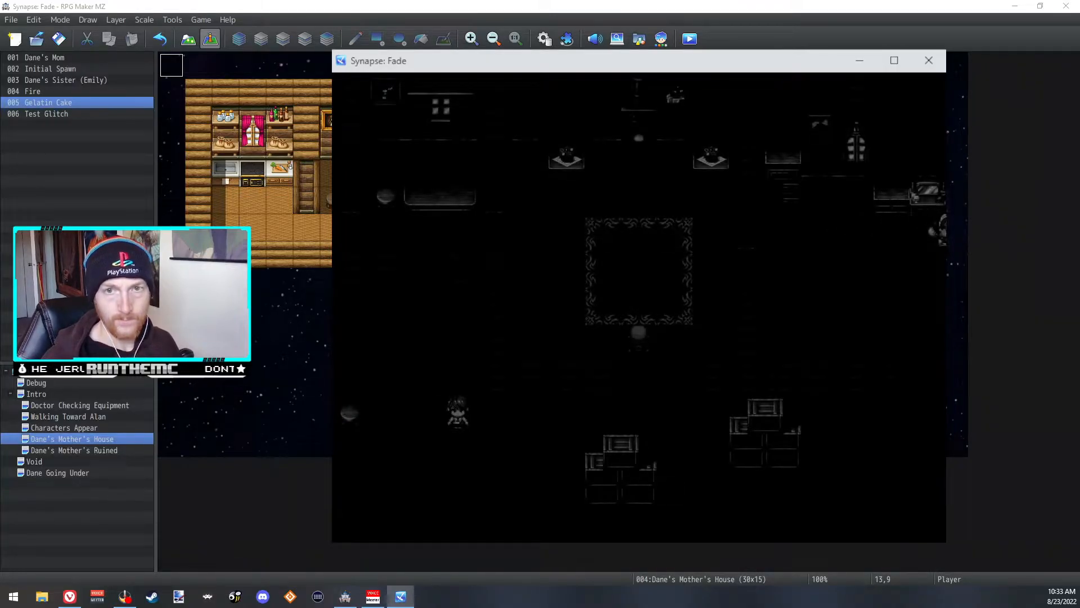
{"action": "left_click", "coordinate": [926, 60]}
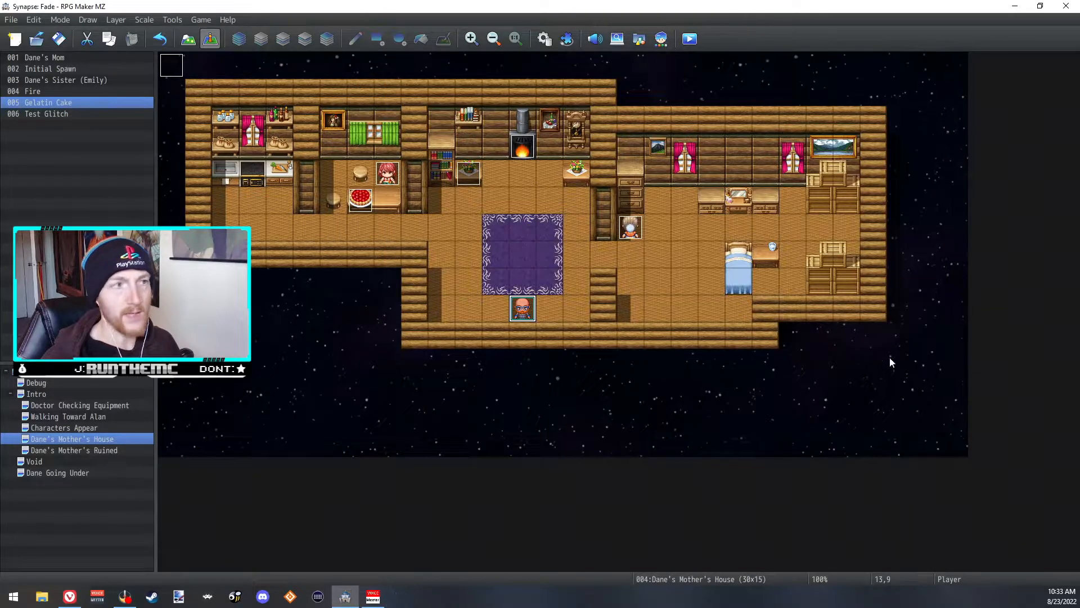
- Set the fade-in Tint Screen duration in the Fade In From Black common event to 700 frames
{"action": "left_click", "coordinate": [543, 39]}
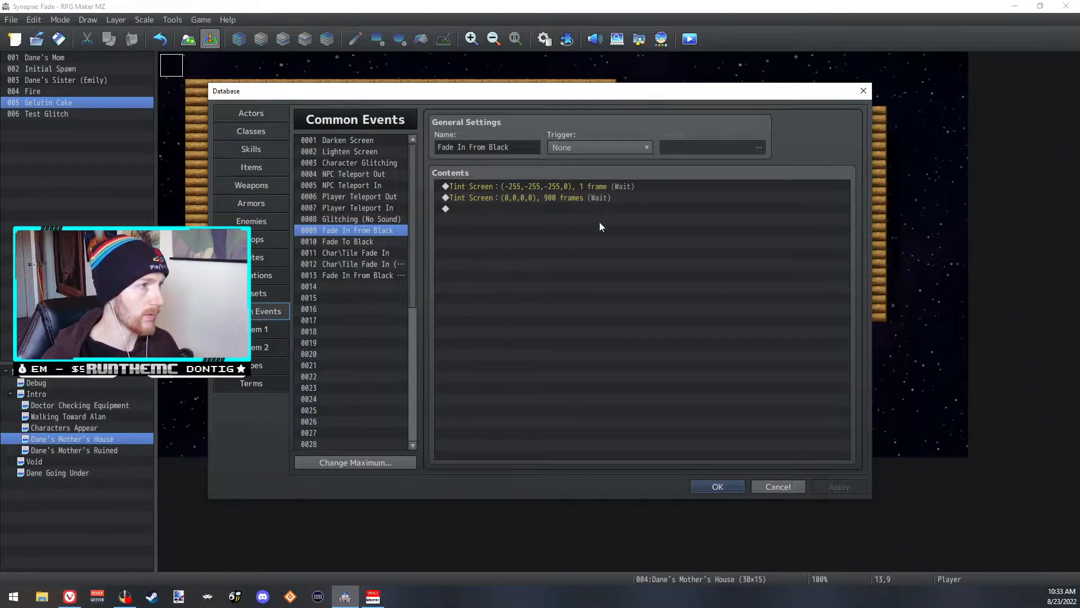
{"action": "double_click", "coordinate": [572, 195]}
{"action": "double_click", "coordinate": [551, 372]}
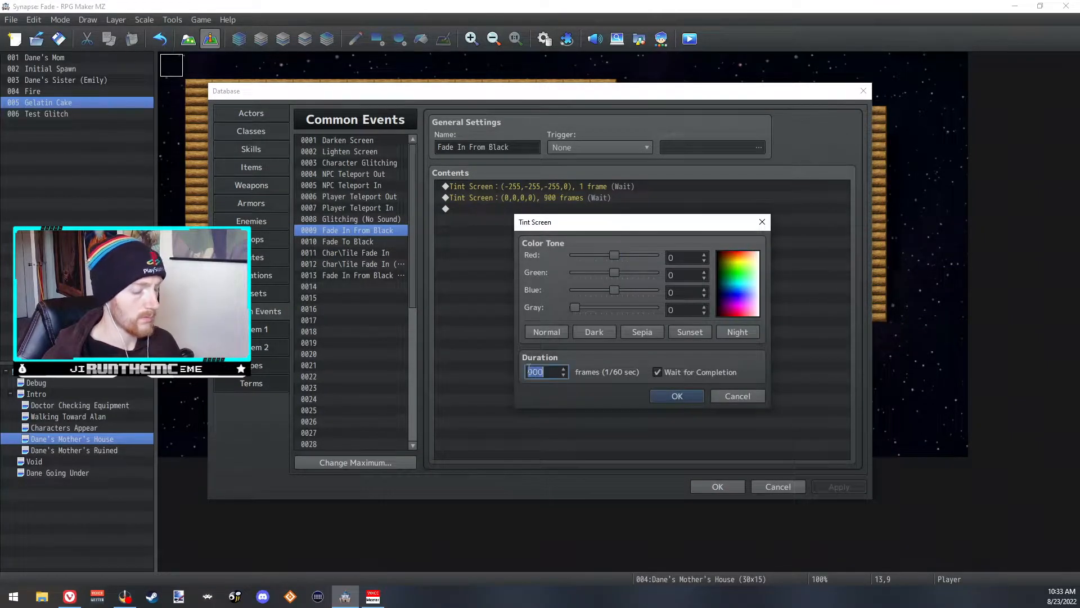
{"action": "type", "text": "700"}
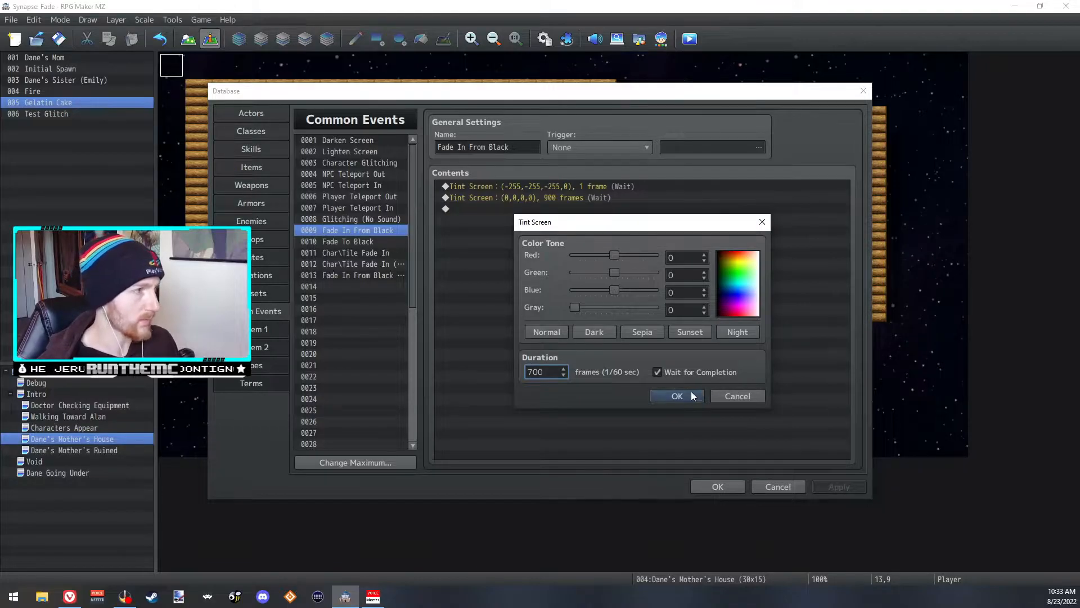
{"action": "left_click", "coordinate": [696, 393]}
- Set the Tint Screen duration in the Fade To Black common event to 700 frames and apply the database changes
{"action": "left_click", "coordinate": [349, 240]}
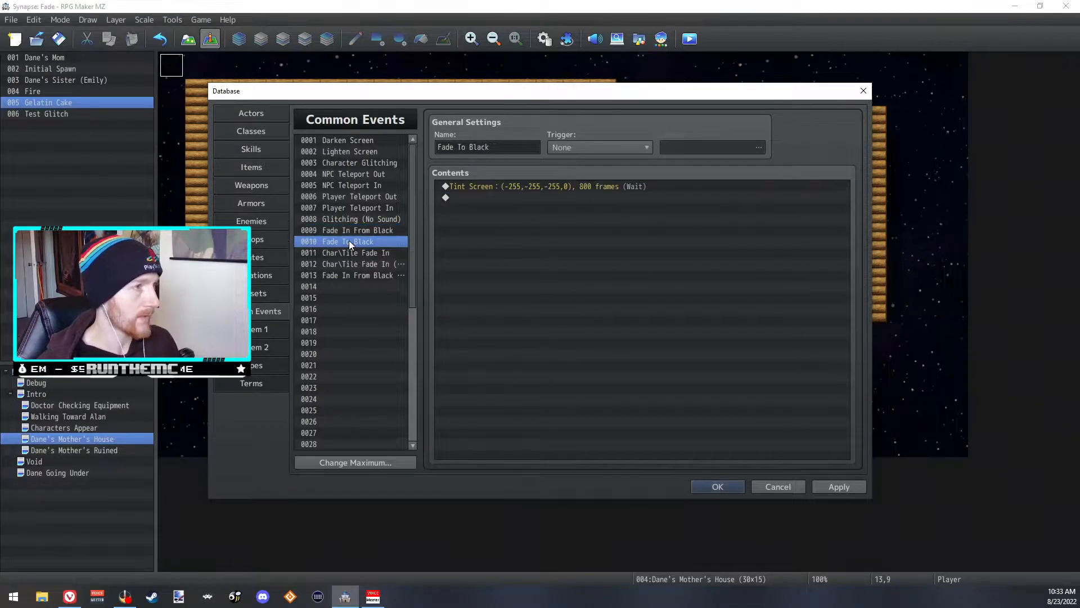
{"action": "double_click", "coordinate": [557, 187]}
{"action": "double_click", "coordinate": [547, 374]}
{"action": "type", "text": "700"}
{"action": "left_click", "coordinate": [680, 393]}
{"action": "left_click", "coordinate": [829, 483]}
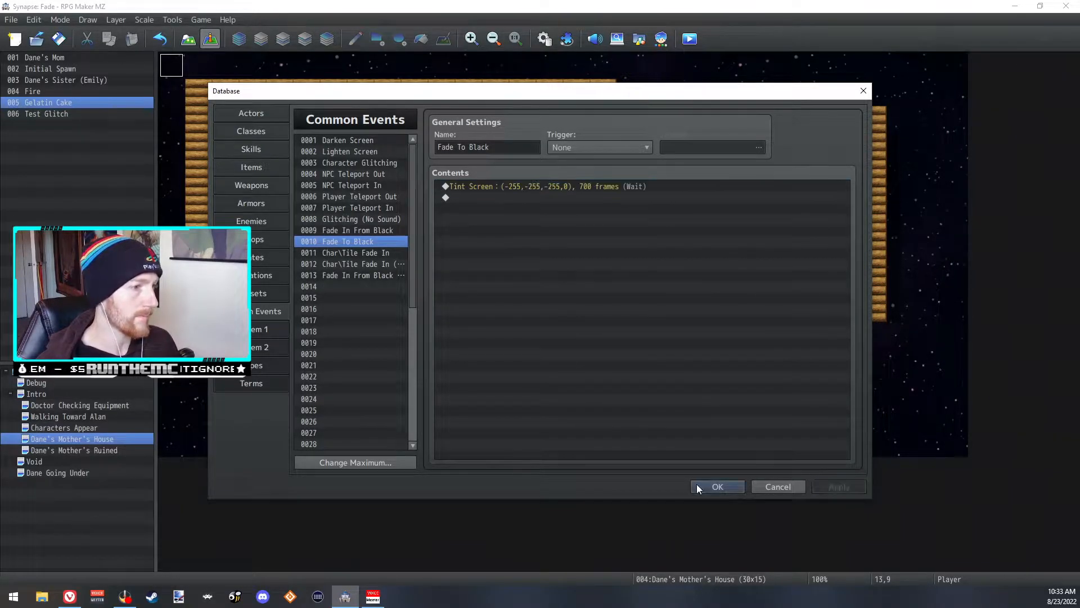
{"action": "left_click", "coordinate": [715, 487]}
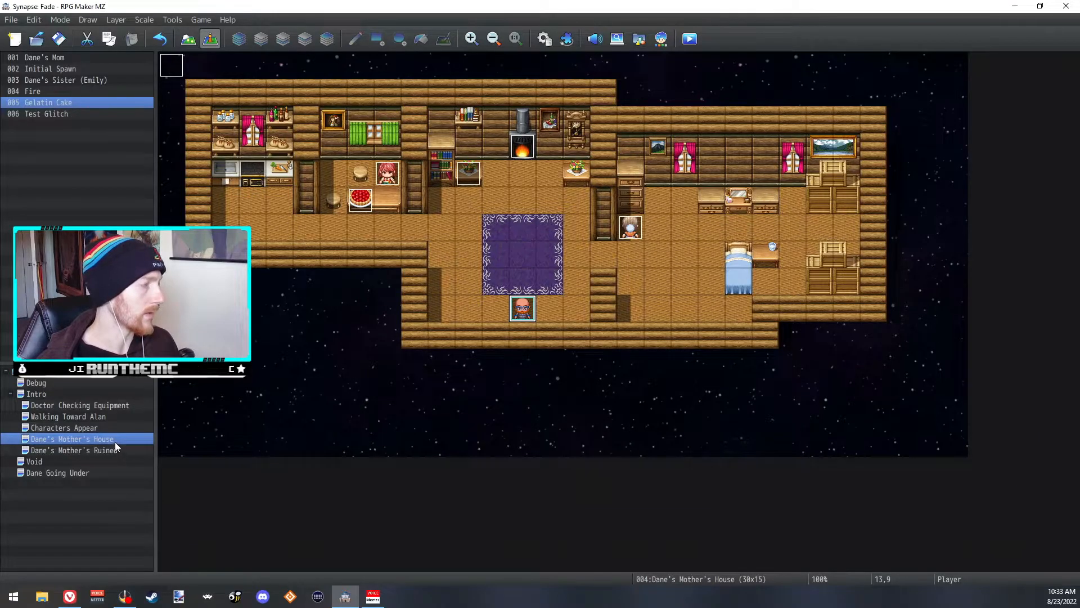
- Set the Tint Screen before Player Teleport In in the Initial Spawn event to 700 frames
{"action": "double_click", "coordinate": [171, 66]}
{"action": "left_click", "coordinate": [584, 210]}
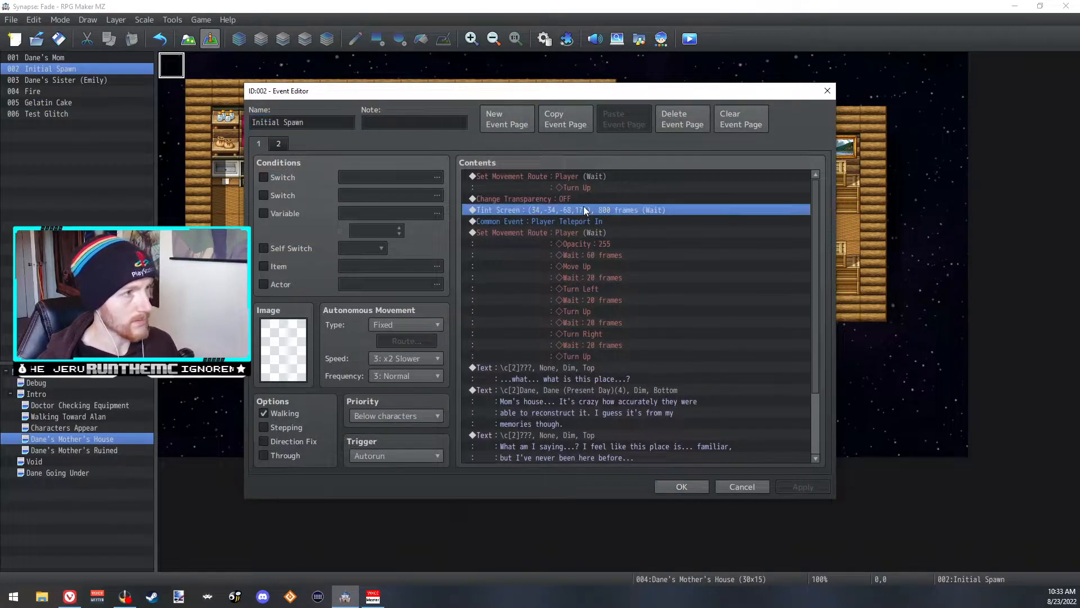
{"action": "double_click", "coordinate": [584, 210]}
{"action": "left_click_drag", "start_coordinate": [541, 369], "coordinate": [521, 369]}
{"action": "type", "text": "700"}
{"action": "left_click", "coordinate": [675, 392]}
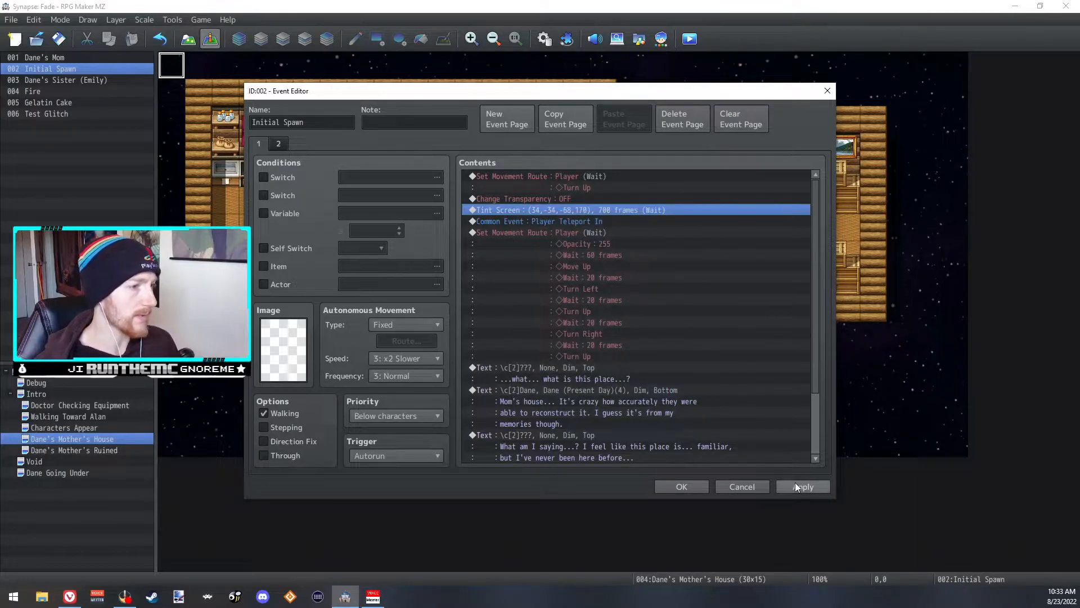
{"action": "left_click", "coordinate": [698, 486]}
- Delete the three Flash Screen commands from the Gelatin Cake event
{"action": "double_click", "coordinate": [366, 206]}
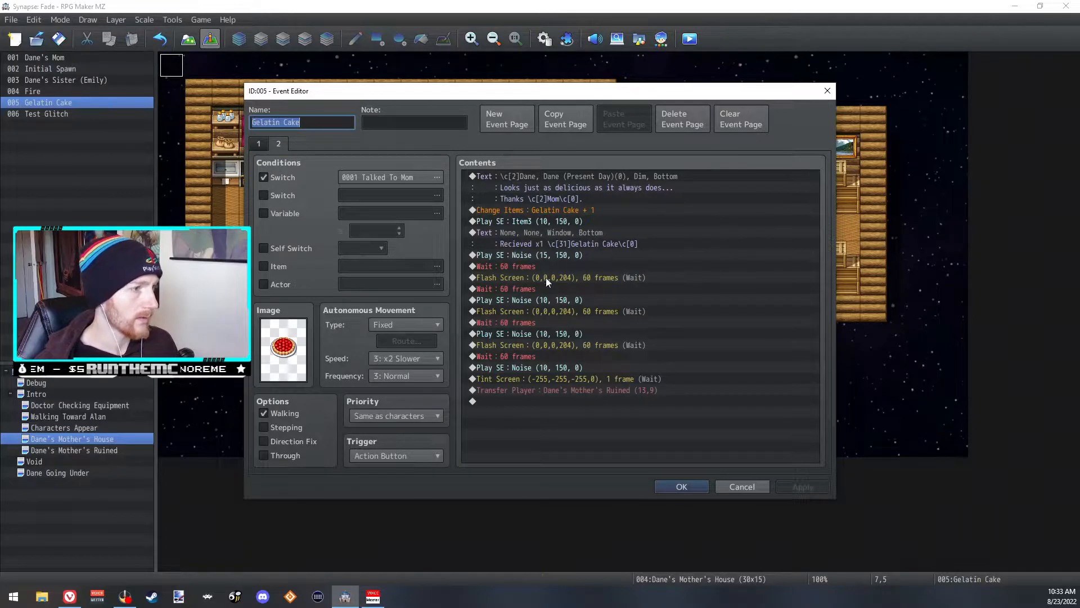
{"action": "double_click", "coordinate": [571, 277]}
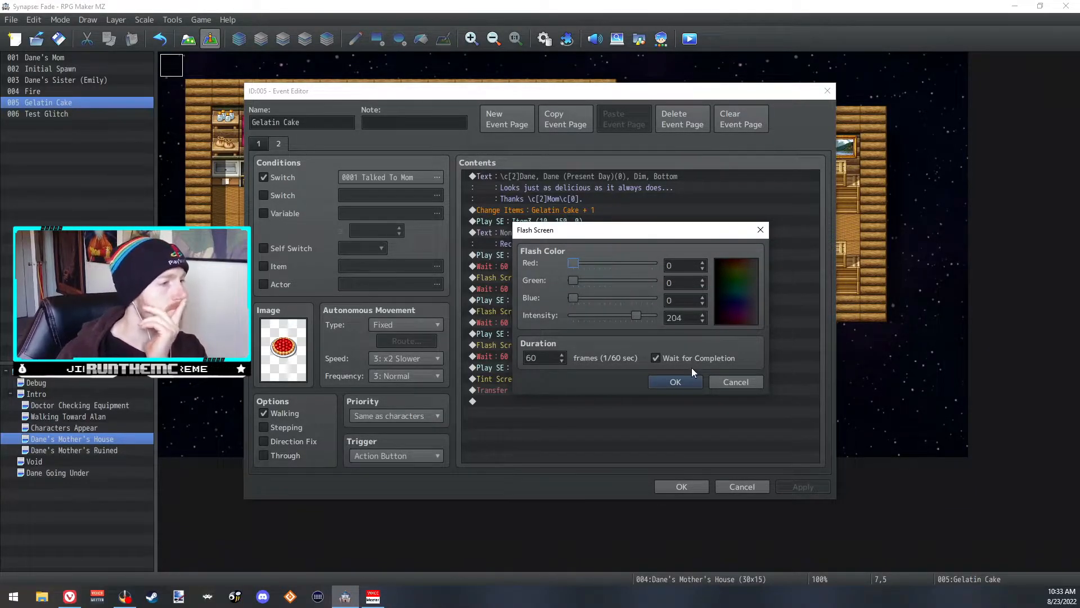
{"action": "left_click", "coordinate": [748, 381]}
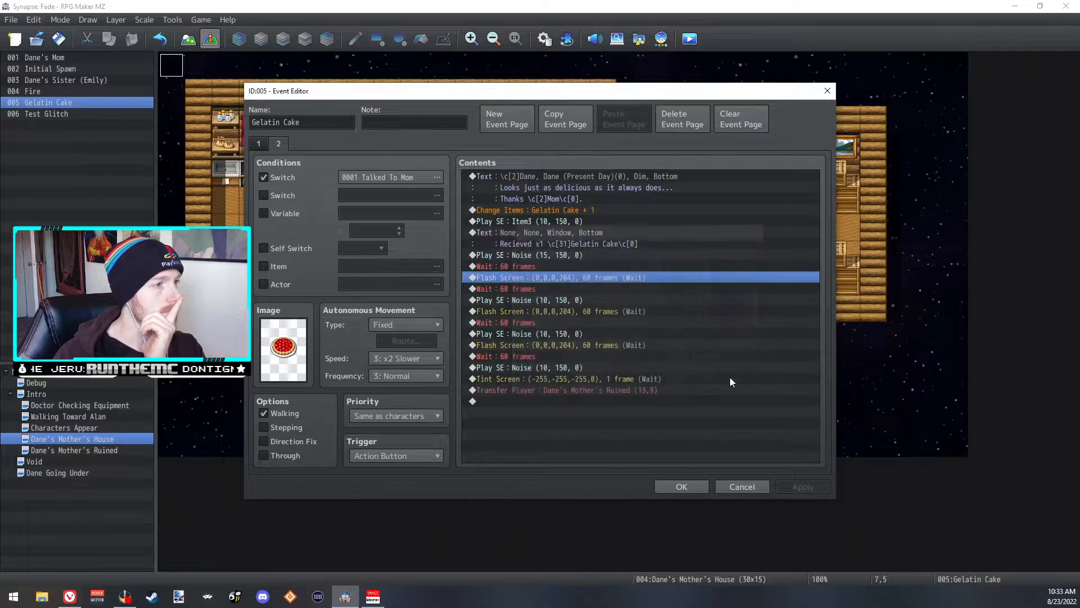
{"action": "left_click", "coordinate": [585, 377]}
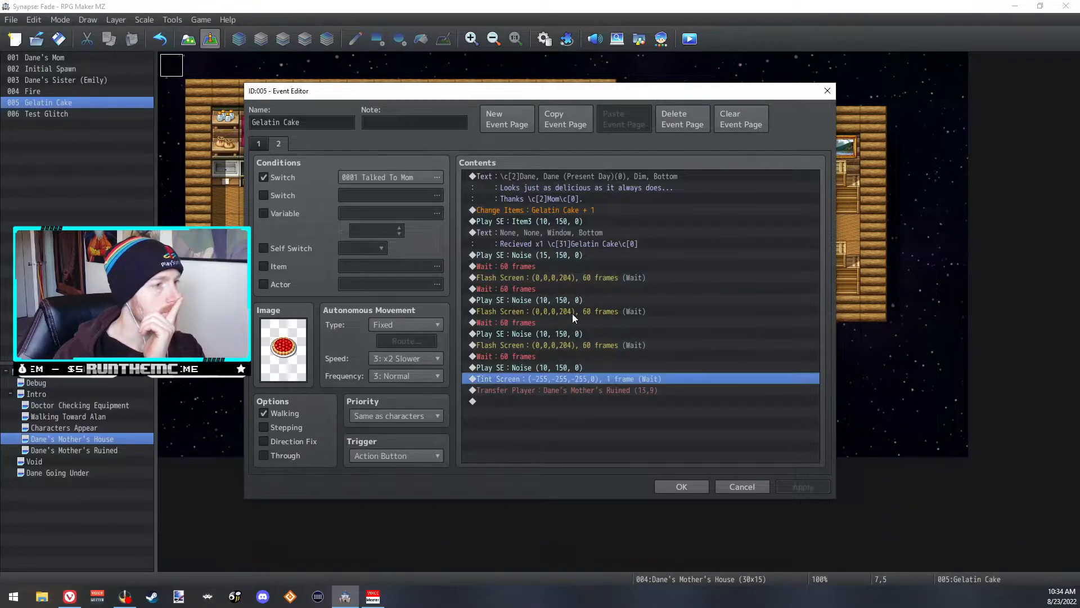
{"action": "left_click", "coordinate": [584, 279]}
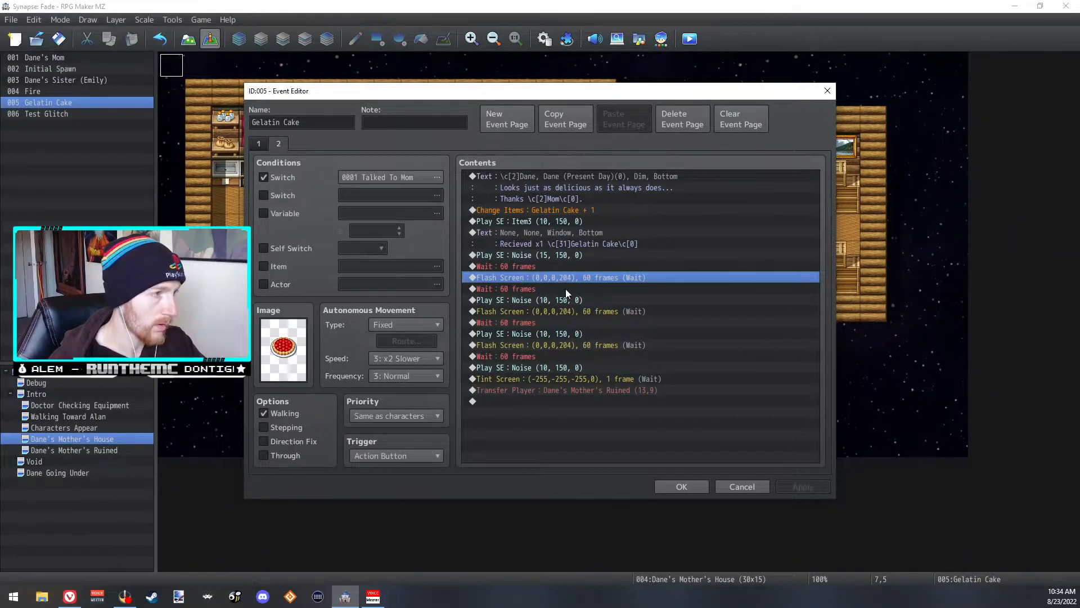
{"action": "key", "text": "Delete"}
{"action": "left_click", "coordinate": [599, 303]}
{"action": "key", "text": "Delete"}
{"action": "left_click", "coordinate": [603, 323]}
{"action": "key", "text": "Delete"}
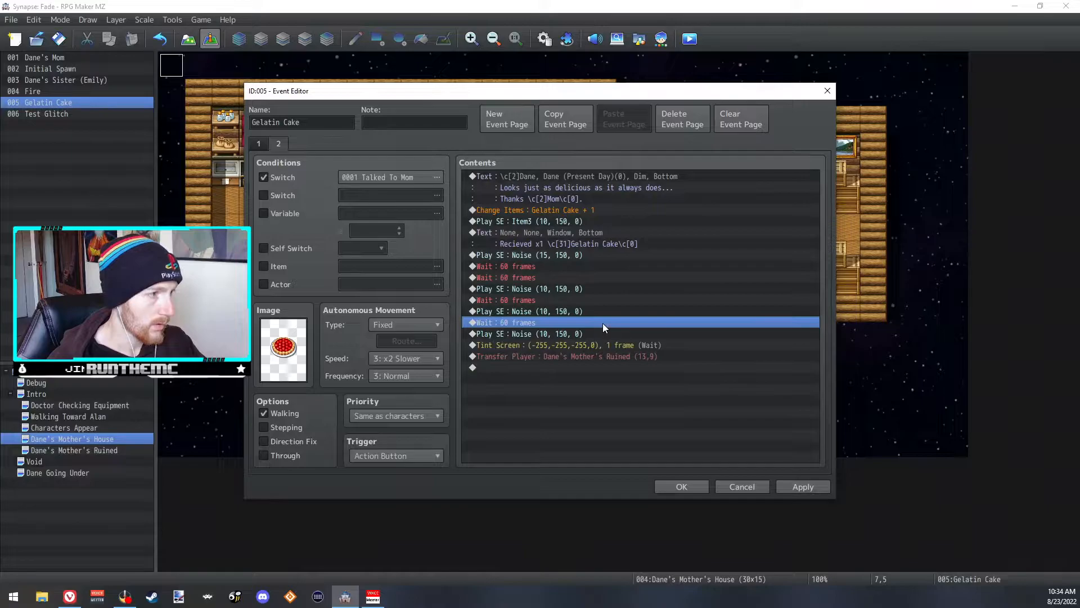
- Remove the duplicate 60-frame wait after the first Noise sound and insert a Tint Screen with gray 255 before the remaining wait
{"action": "left_click", "coordinate": [544, 277]}
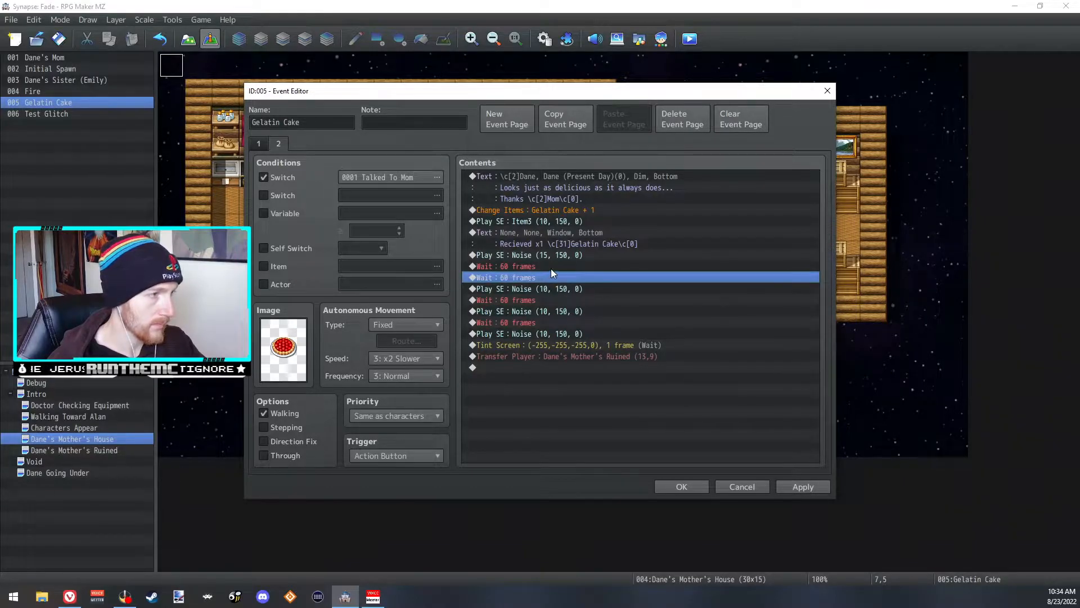
{"action": "left_click", "coordinate": [551, 268]}
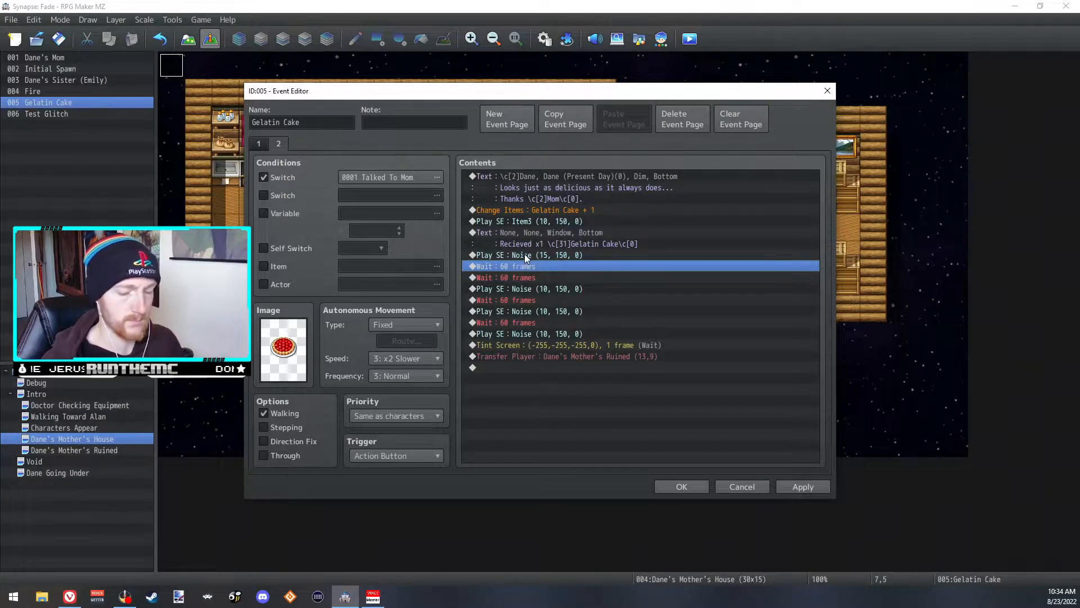
{"action": "right_click", "coordinate": [528, 267]}
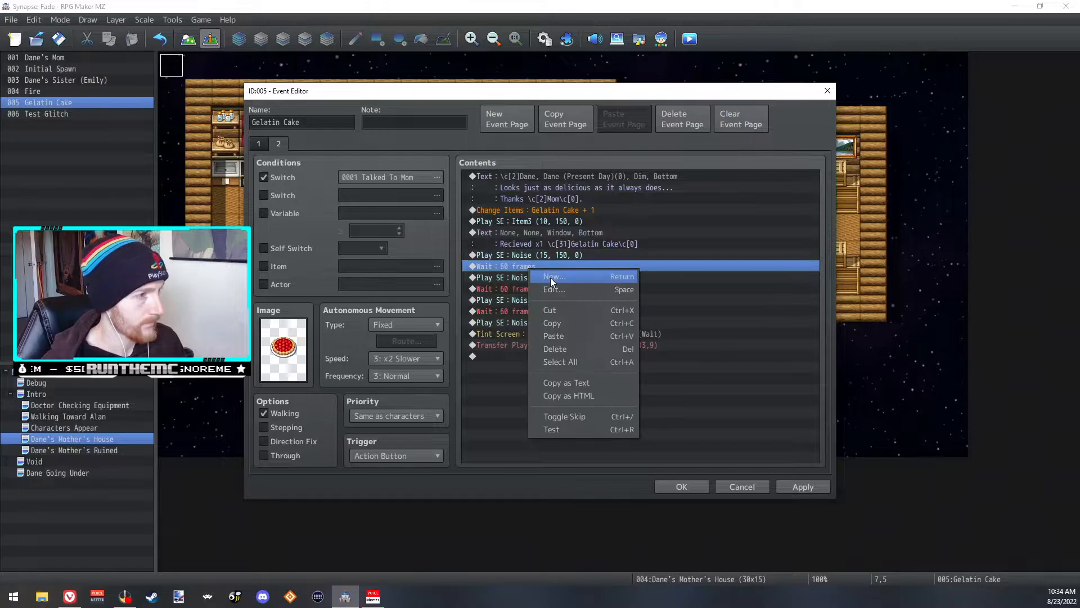
{"action": "left_click", "coordinate": [549, 276]}
{"action": "left_click", "coordinate": [715, 246]}
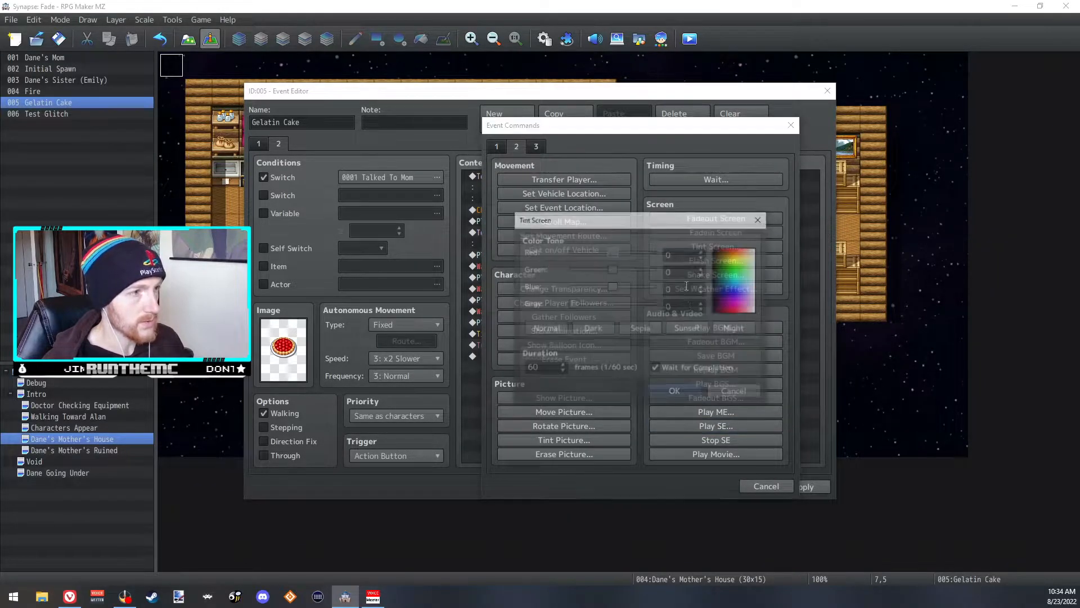
{"action": "left_click_drag", "start_coordinate": [572, 306], "coordinate": [689, 316]}
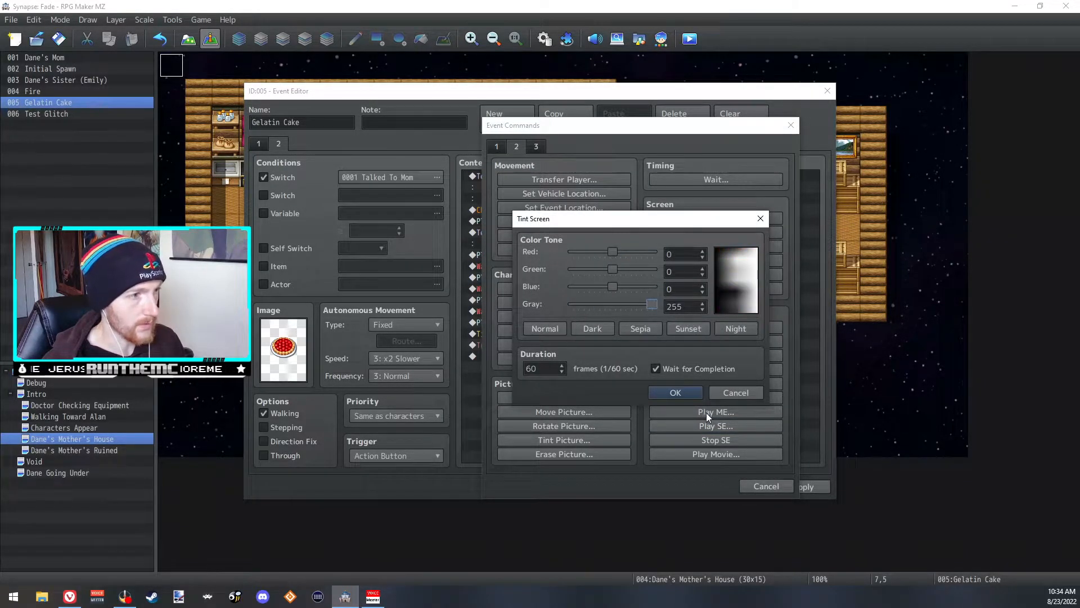
{"action": "left_click", "coordinate": [675, 393]}
- Set the new gray Tint Screen's duration to 1 frame
{"action": "left_click", "coordinate": [579, 267]}
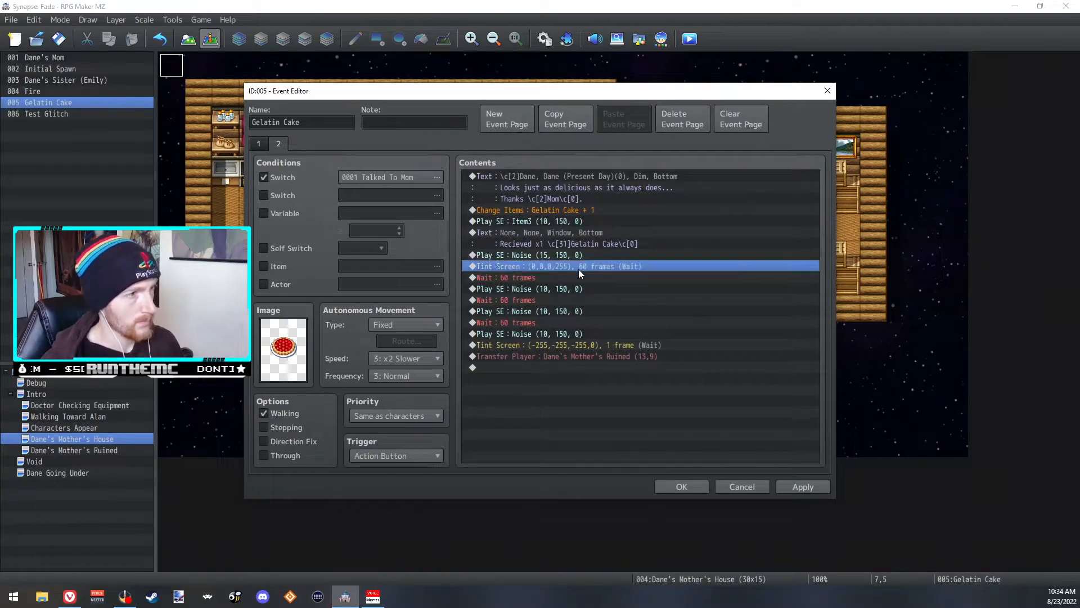
{"action": "double_click", "coordinate": [582, 267]}
{"action": "double_click", "coordinate": [529, 368]}
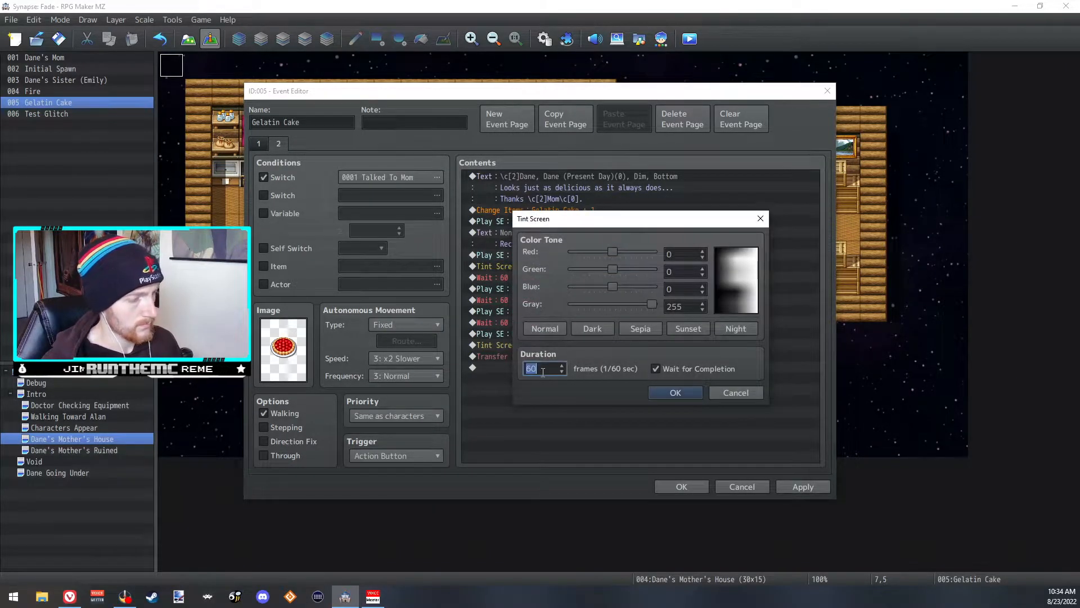
{"action": "type", "text": "1"}
{"action": "left_click", "coordinate": [675, 393]}
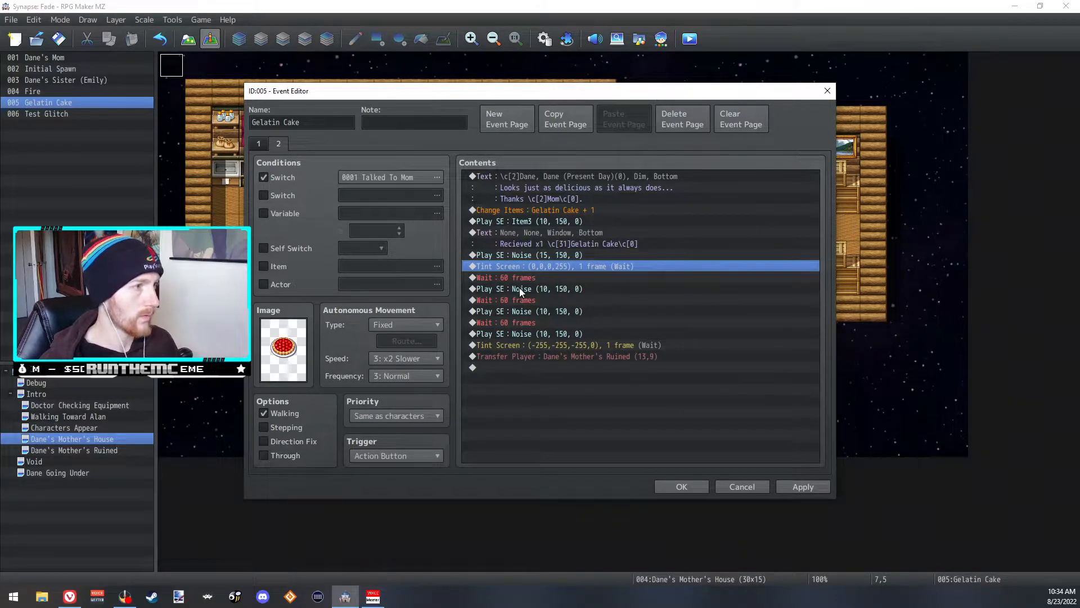
- Paste copies of the gray Tint Screen before the second and third 60-frame waits and apply the Gelatin Cake event changes
{"action": "left_click", "coordinate": [530, 301]}
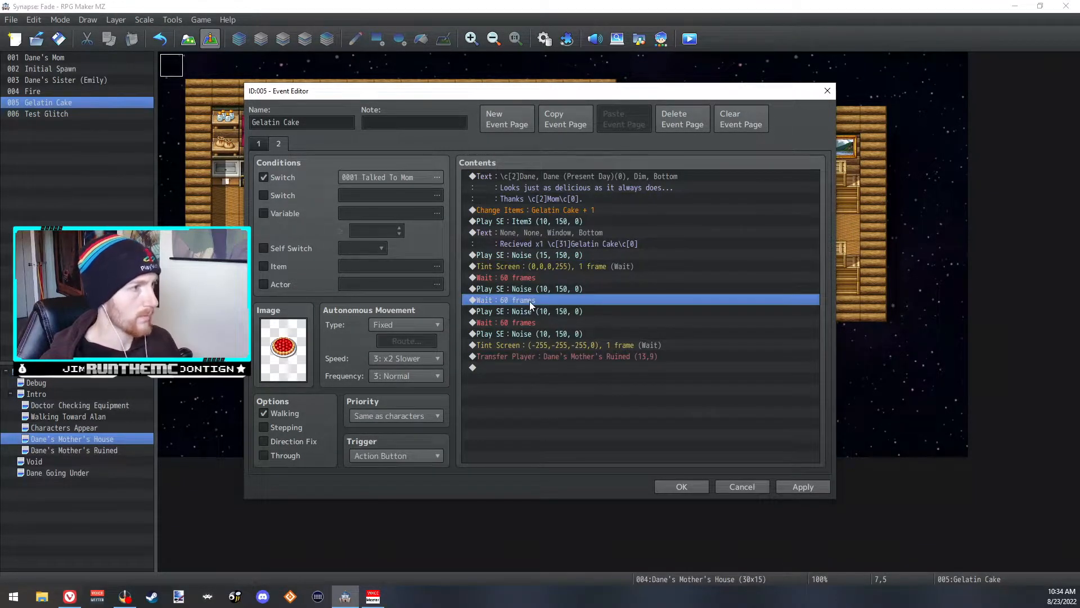
{"action": "key", "text": "ctrl+v"}
{"action": "left_click", "coordinate": [517, 336]}
{"action": "key", "text": "ctrl+v"}
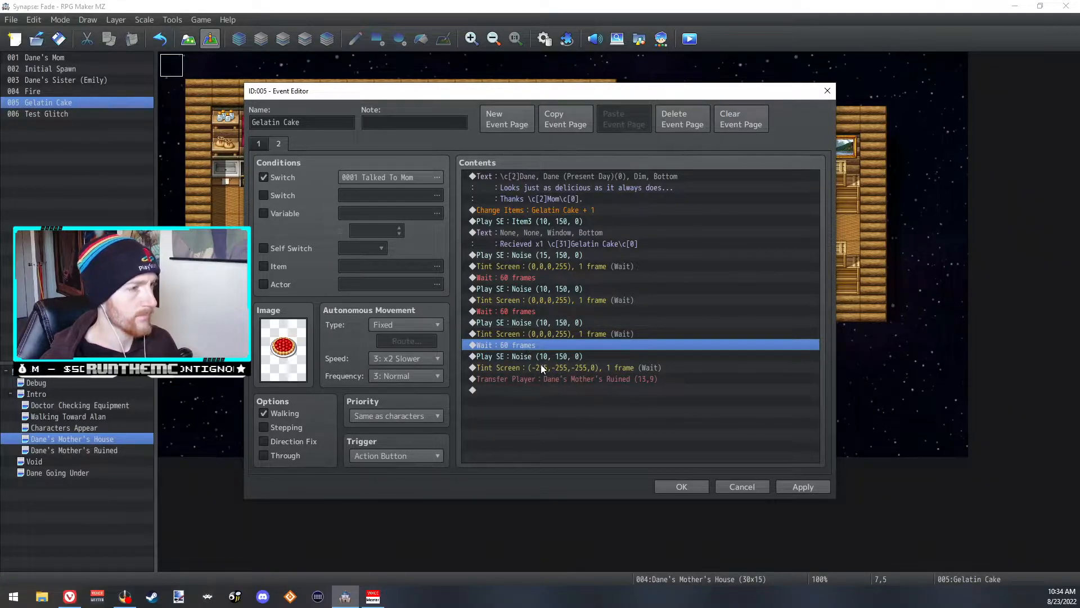
{"action": "left_click", "coordinate": [797, 481]}
{"action": "left_click", "coordinate": [686, 485]}
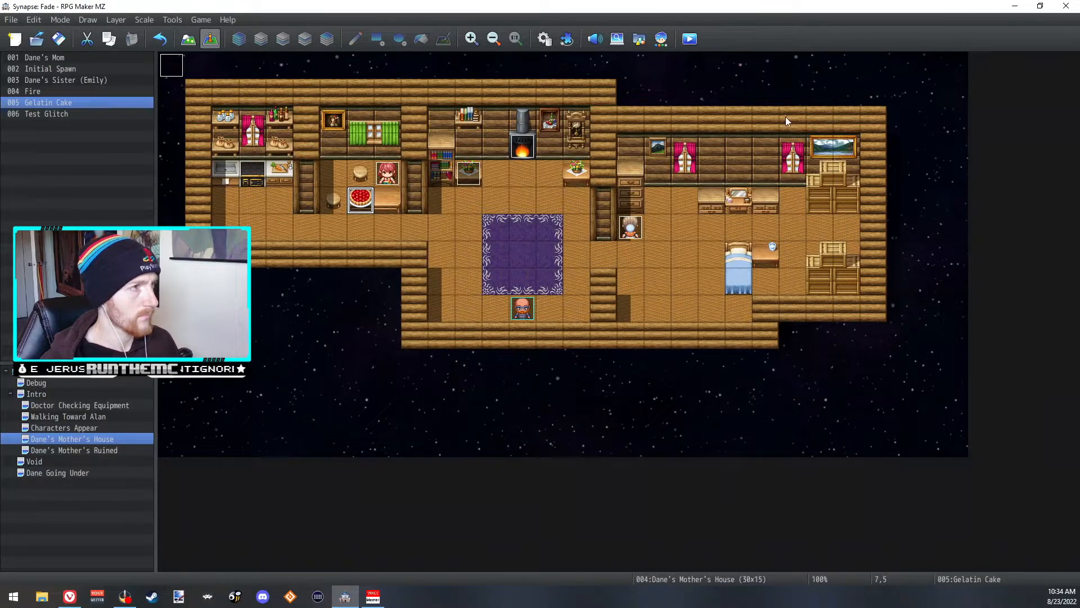
- Save the project and playtest a new game through Dane's opening lines to check the shortened fade-in
{"action": "left_click", "coordinate": [691, 43]}
{"action": "left_click", "coordinate": [530, 311]}
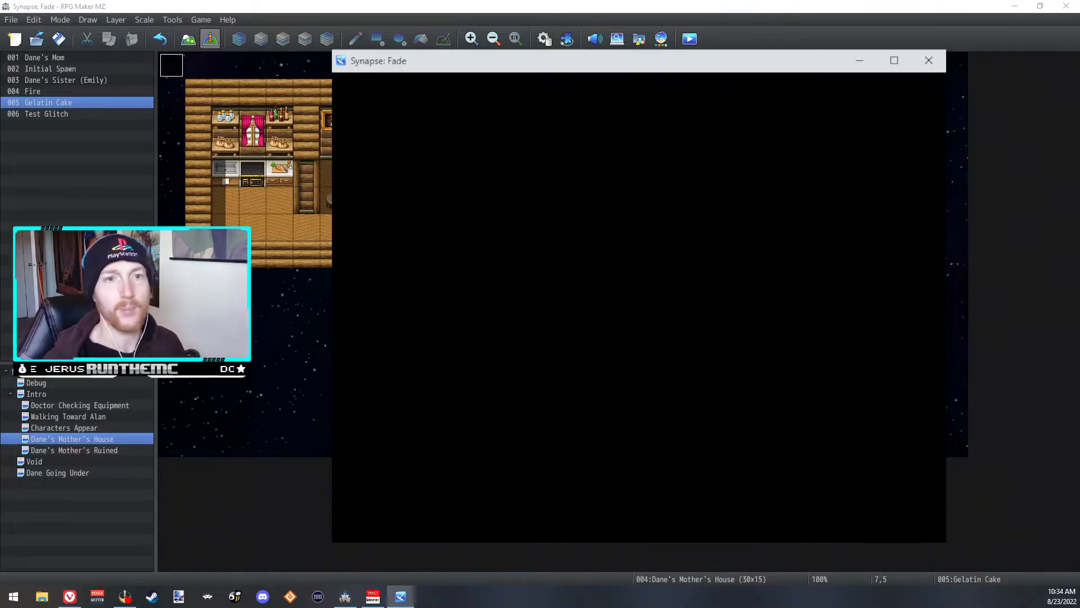
{"action": "key", "text": "Return"}
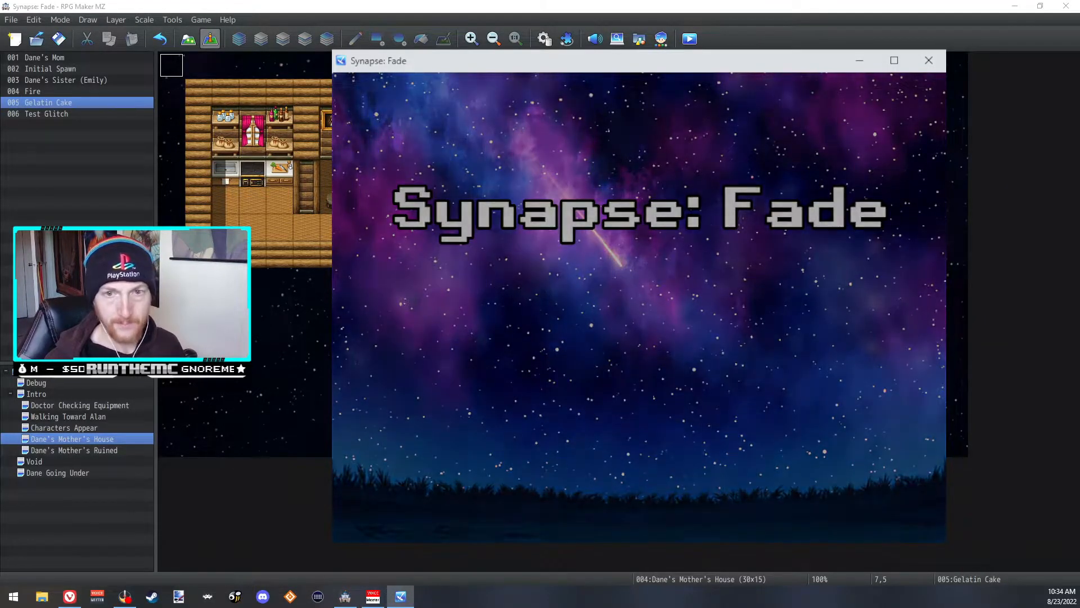
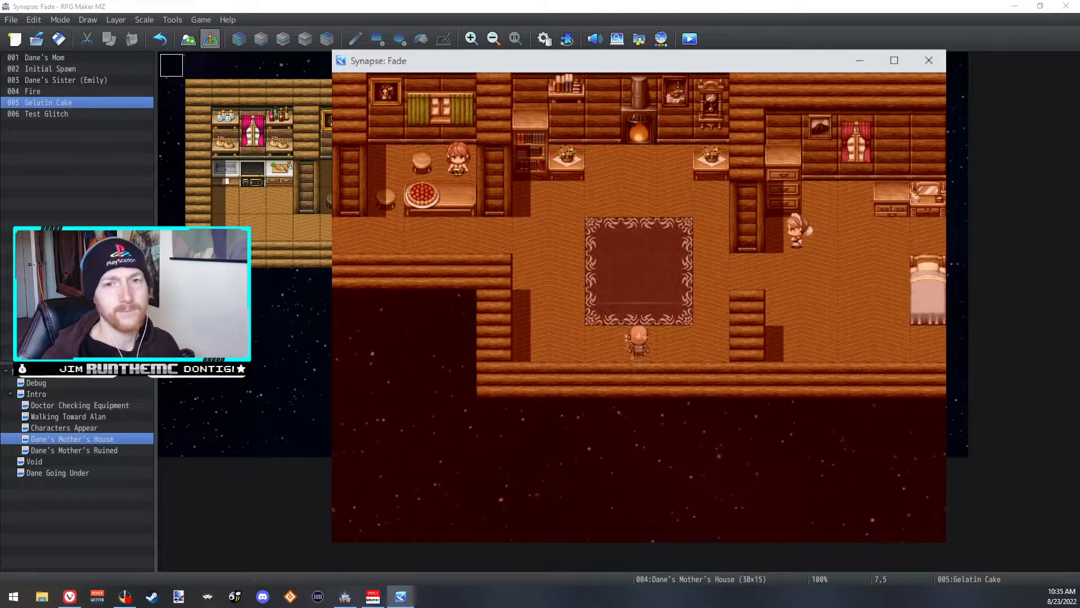
{"action": "key", "text": "Up"}
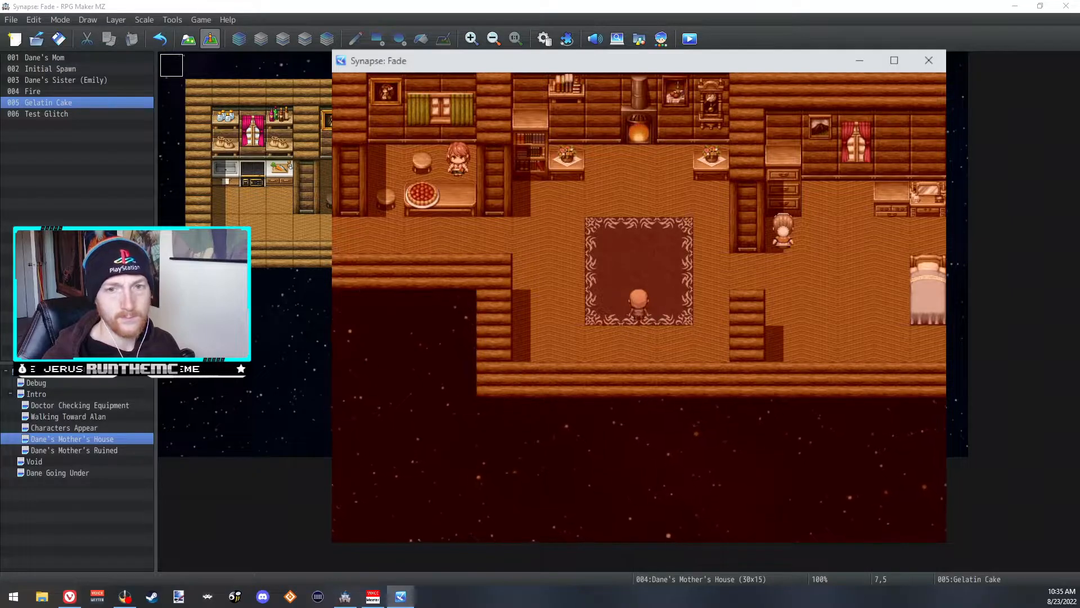
{"action": "key", "text": "Return"}
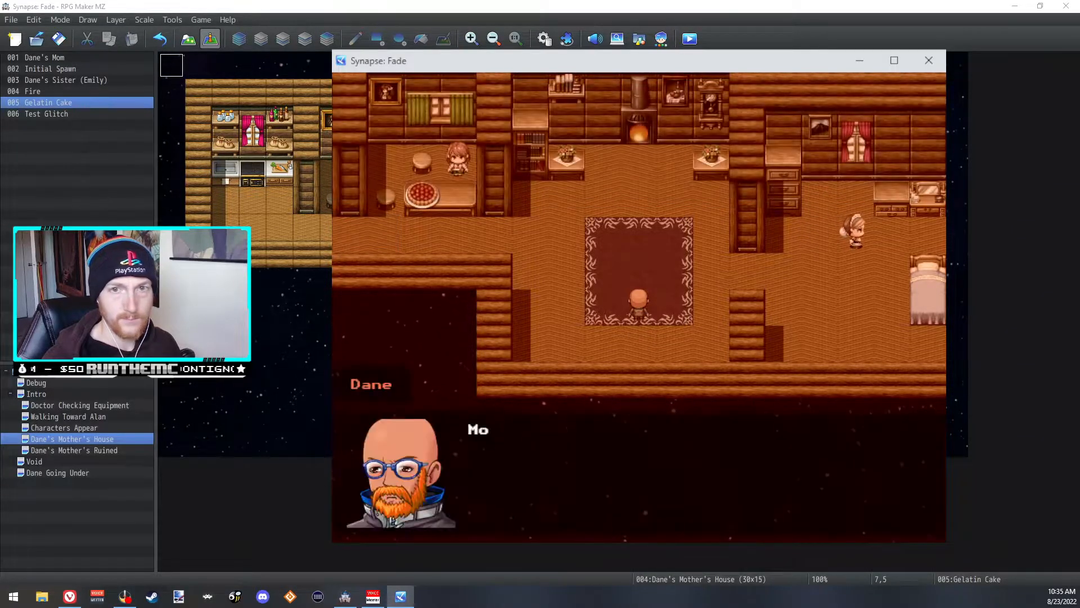
{"action": "key", "text": "Return"}
{"action": "key", "text": "Return"}
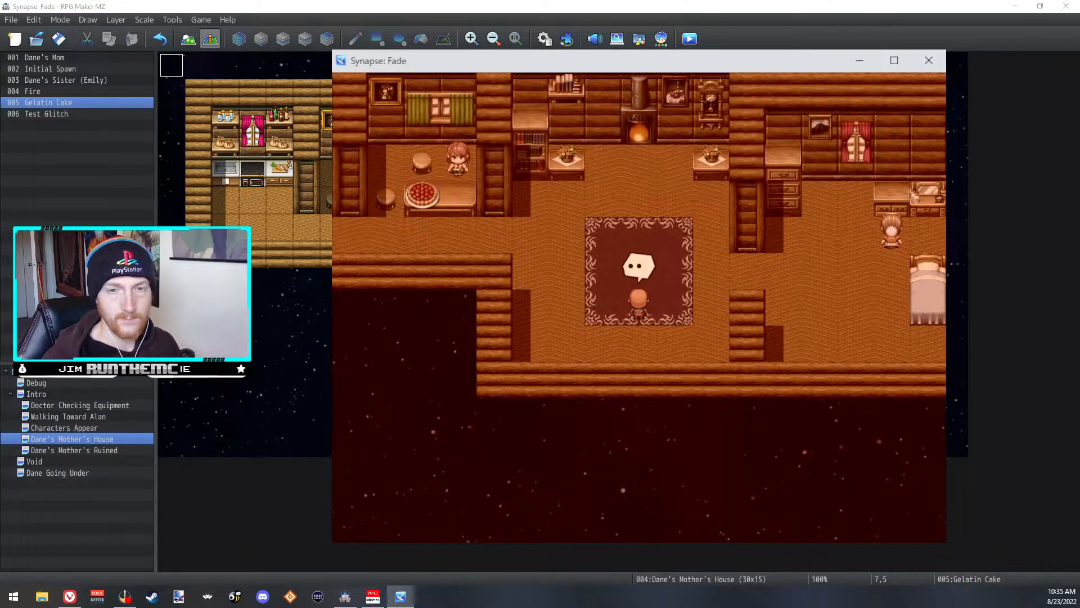
{"action": "key", "text": "Return"}
- Playtest the walk to Dane's mother in the bedroom and go through her conversation
{"action": "key", "text": "Right"}
{"action": "key", "text": "Up"}
{"action": "key", "text": "Right"}
{"action": "key", "text": "Up"}
{"action": "key", "text": "Right"}
{"action": "key", "text": "Return"}
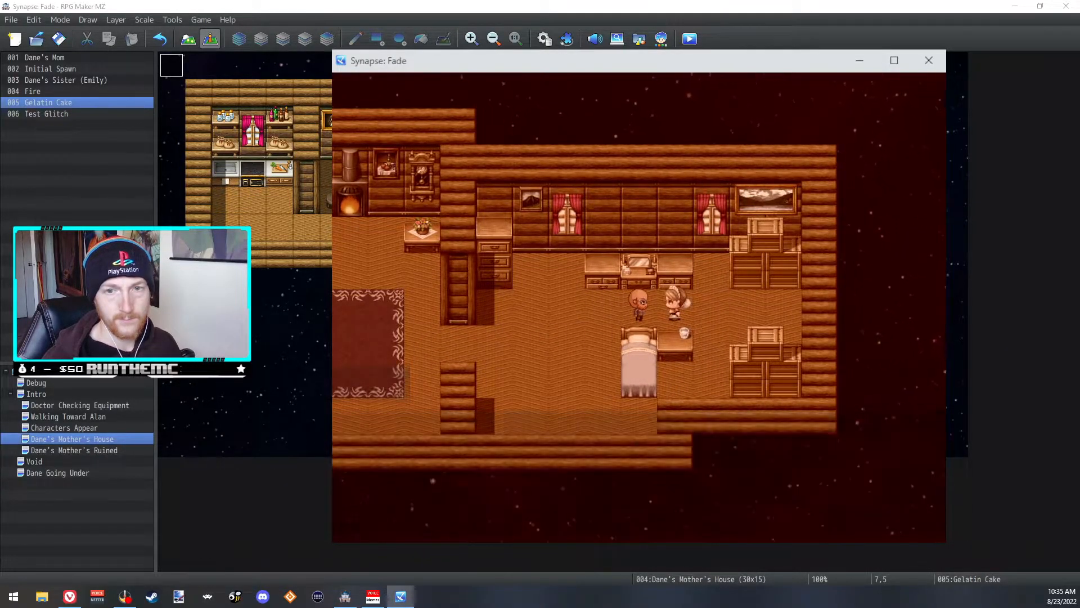
{"action": "key", "text": "Return"}
{"action": "key", "text": "Return"}
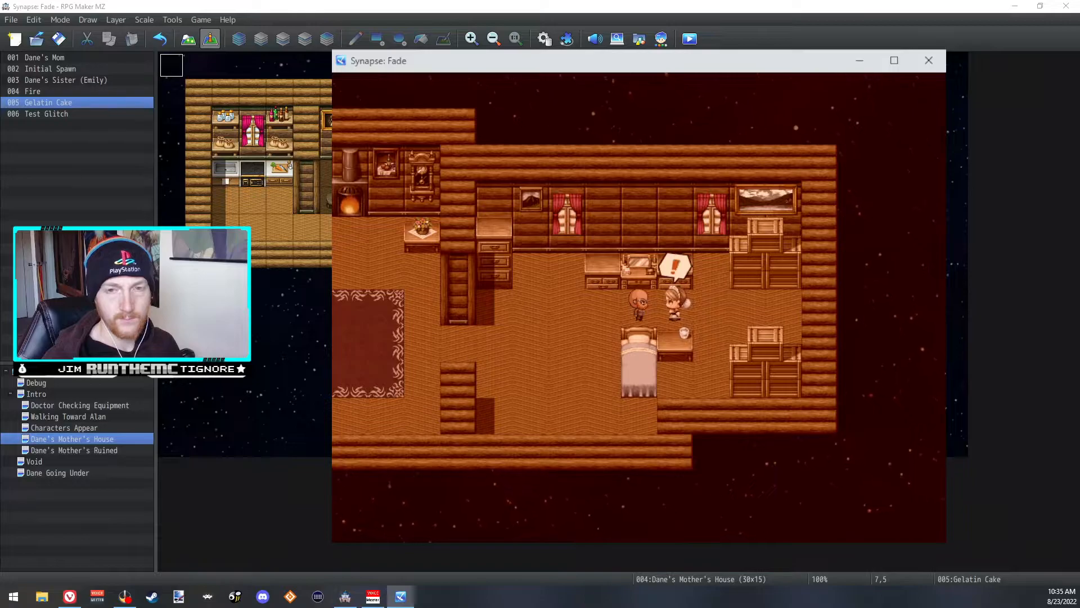
{"action": "key", "text": "Return"}
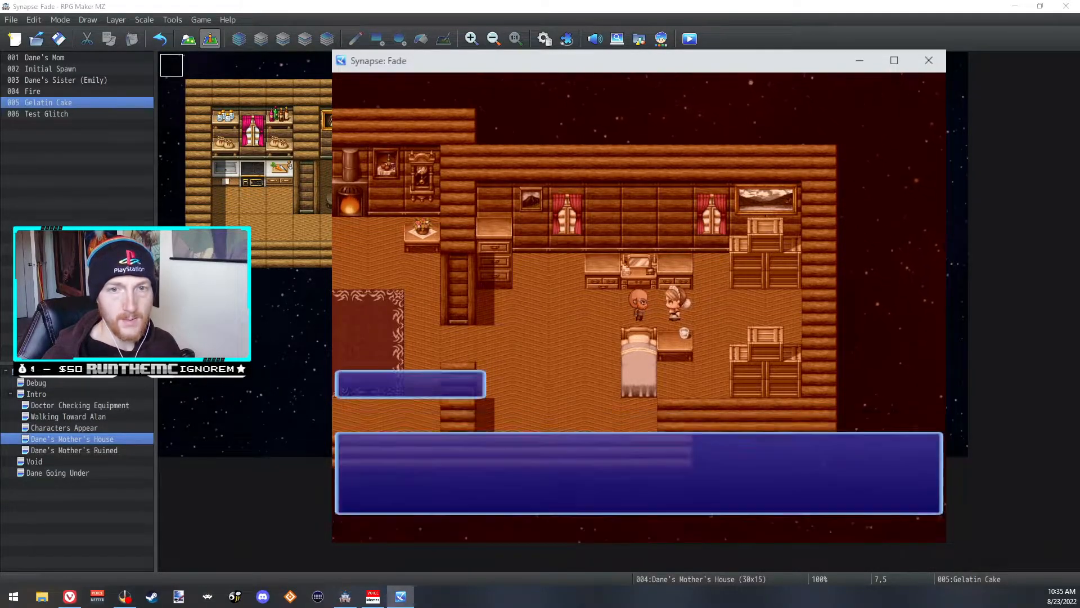
{"action": "key", "text": "Return"}
{"action": "key", "text": "Return"}
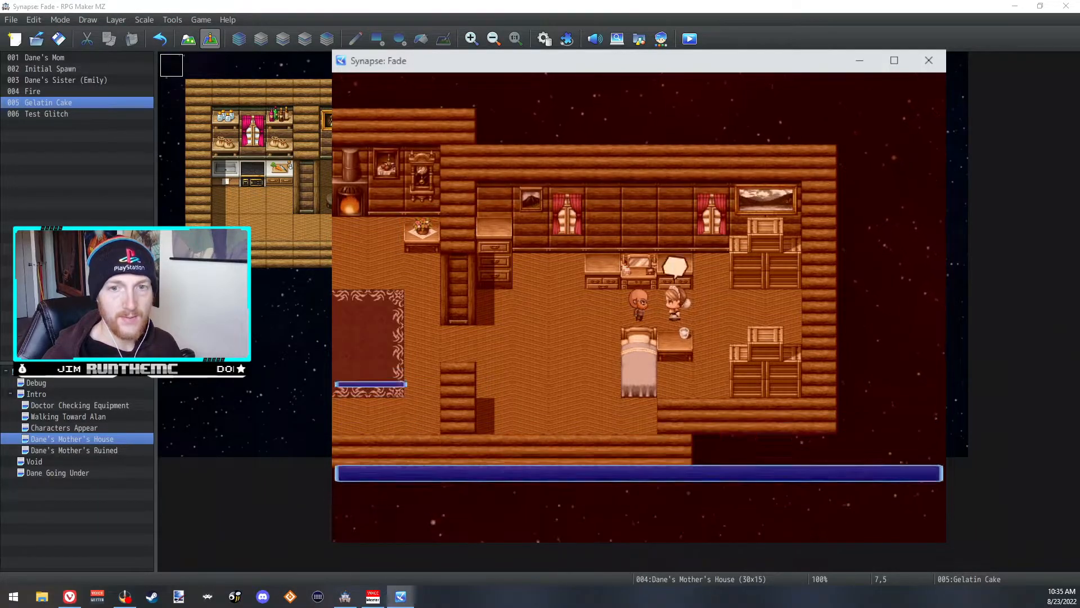
{"action": "key", "text": "Return"}
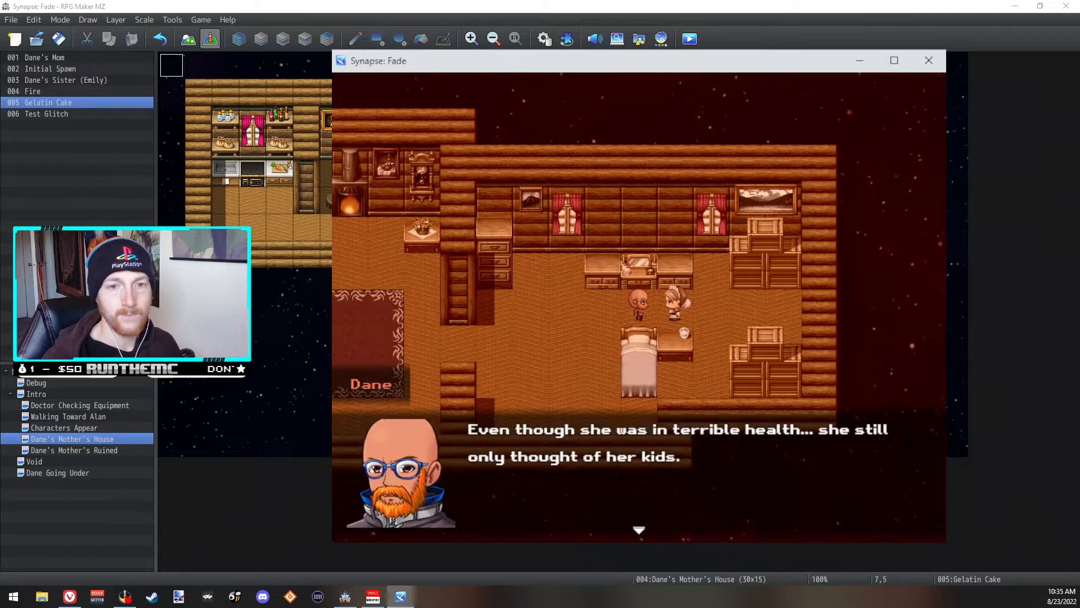
{"action": "key", "text": "Return"}
{"action": "key", "text": "Return"}
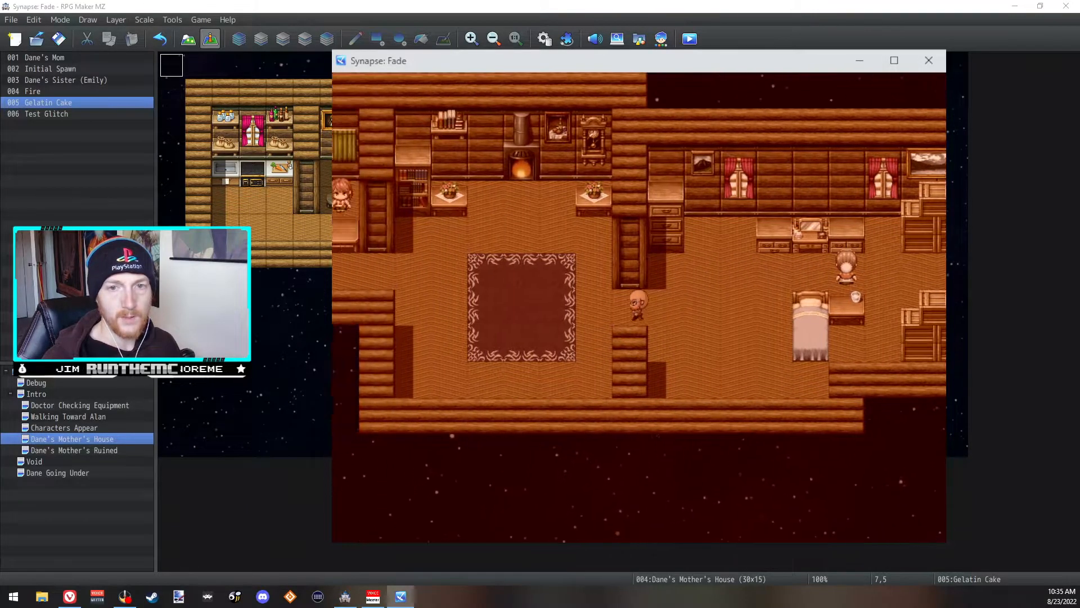
- Collect the Gelatin Cake in the playtest, watch the glitch sequence through the blackout, and close the game
{"action": "key", "text": "Return"}
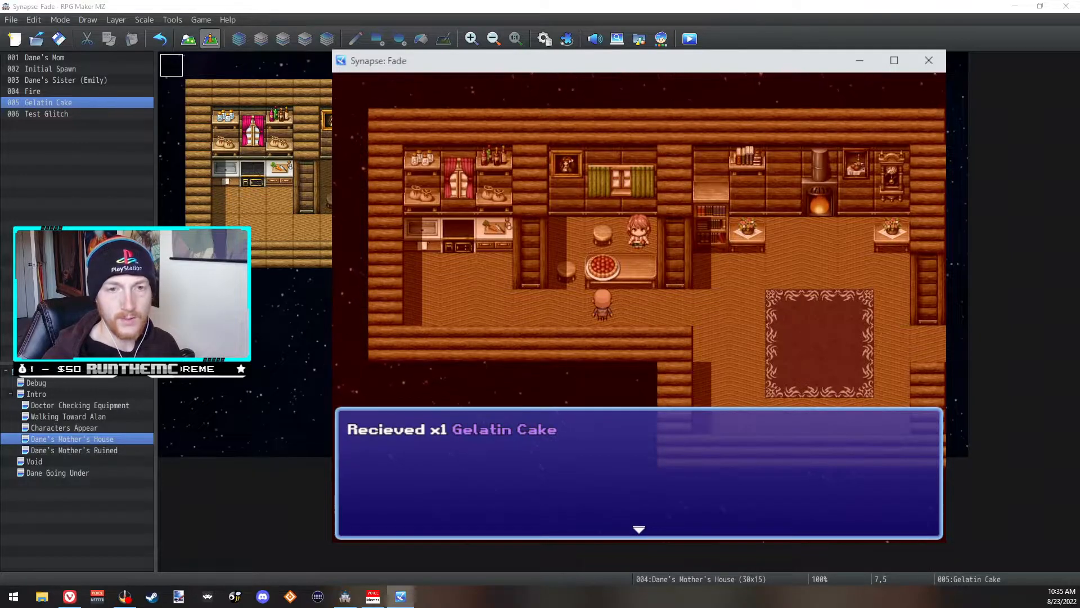
{"action": "key", "text": "Return"}
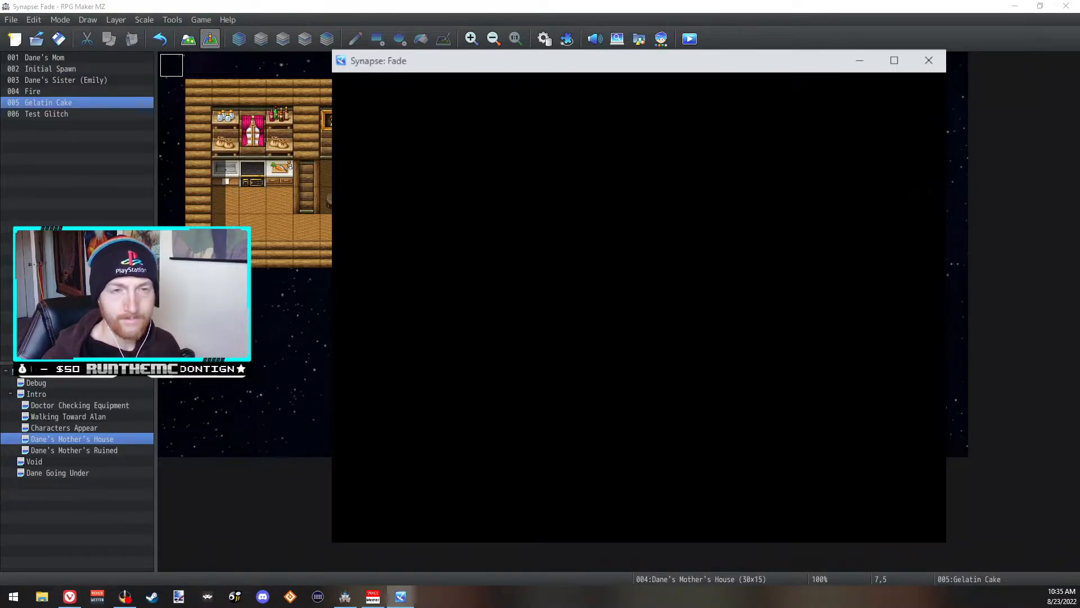
{"action": "left_click", "coordinate": [928, 60]}
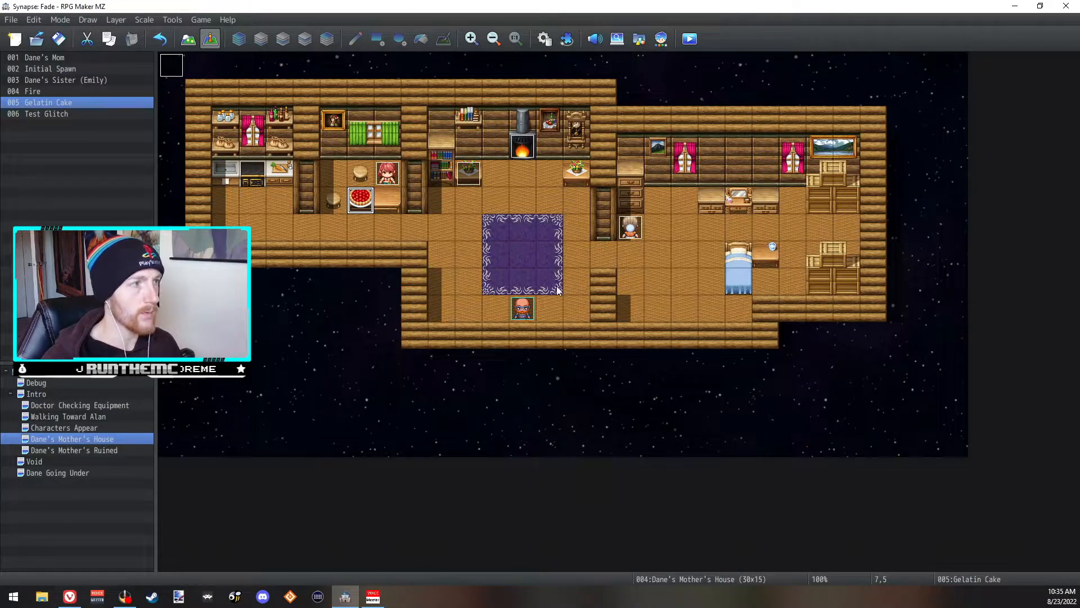
- On page 2 of the Gelatin Cake event, duplicate the first gray Tint Screen and set the copy's gray to 0
{"action": "double_click", "coordinate": [361, 200]}
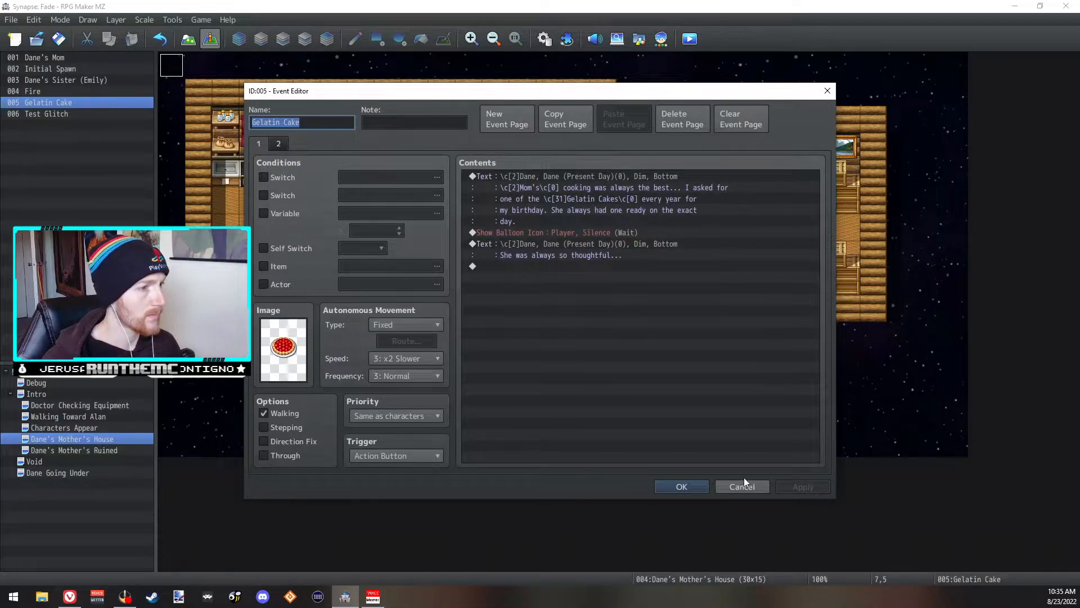
{"action": "left_click", "coordinate": [741, 486]}
{"action": "double_click", "coordinate": [359, 200]}
{"action": "left_click", "coordinate": [280, 143]}
{"action": "left_click", "coordinate": [540, 278]}
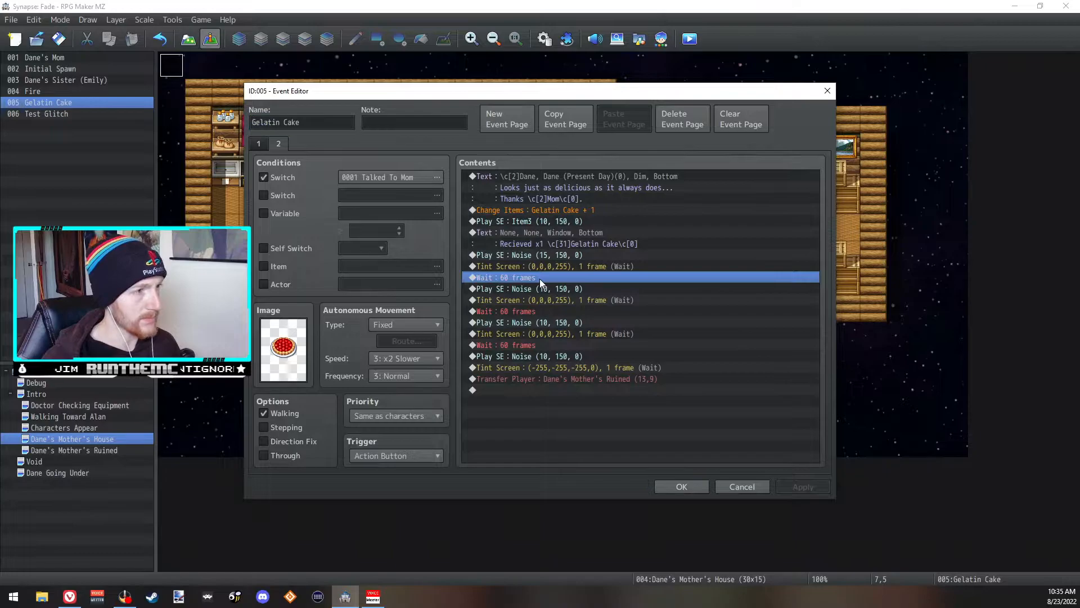
{"action": "left_click", "coordinate": [546, 266]}
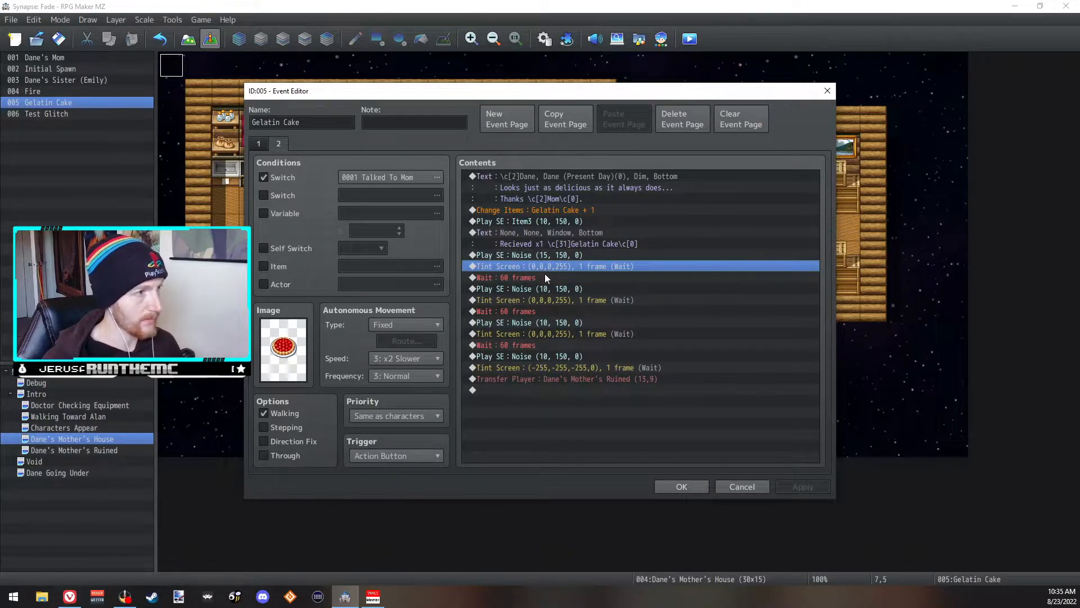
{"action": "key", "text": "ctrl+c"}
{"action": "key", "text": "ctrl+v"}
{"action": "double_click", "coordinate": [545, 273]}
{"action": "left_click_drag", "start_coordinate": [651, 304], "coordinate": [569, 304]}
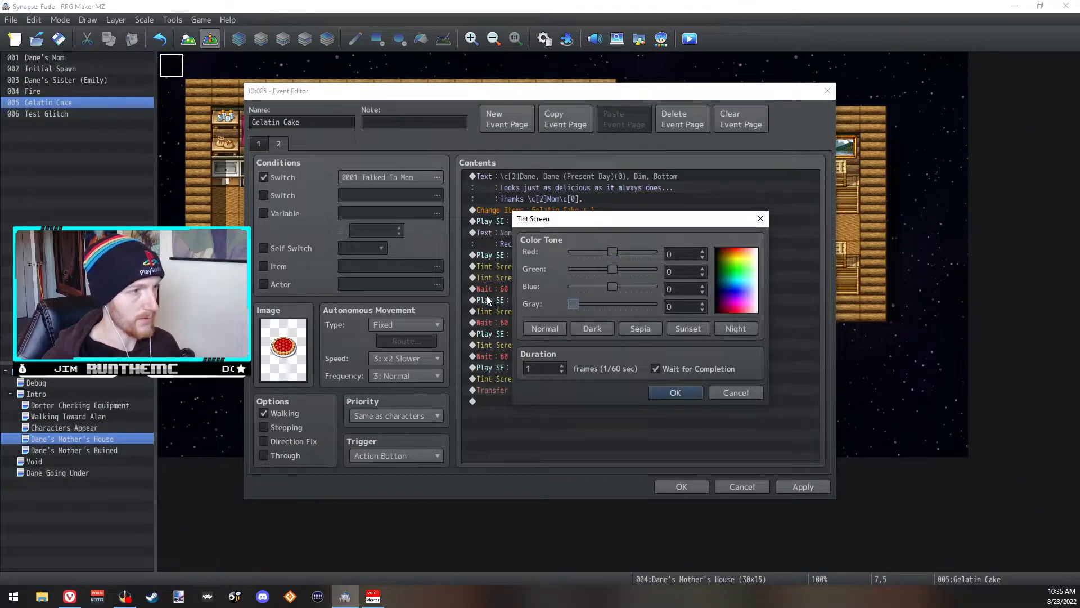
{"action": "left_click", "coordinate": [678, 393]}
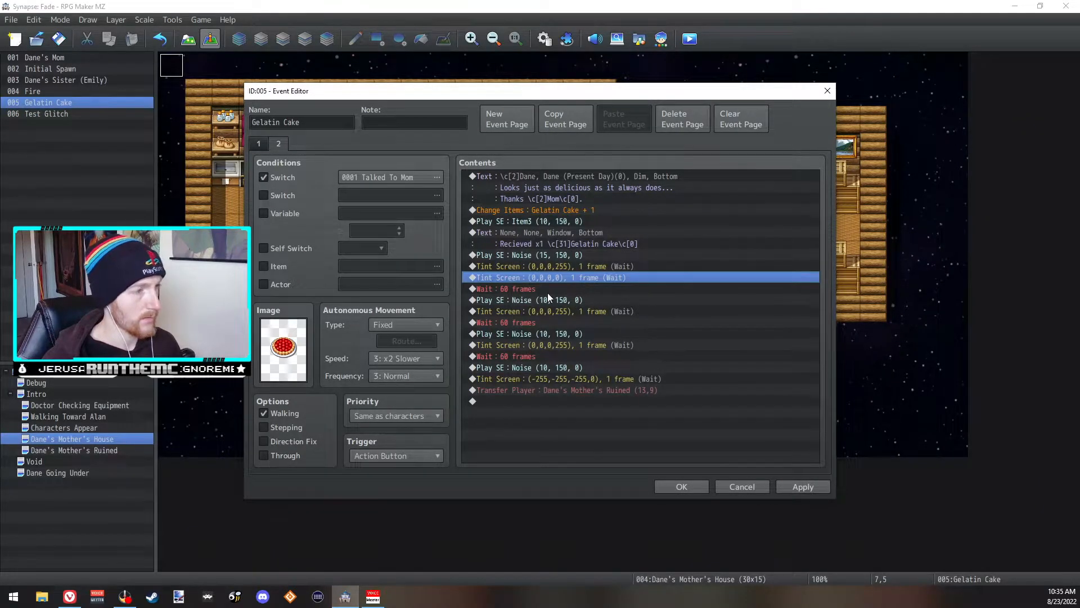
- Paste copies of the (0,0,0,0) Tint Screen before the second and third 60-frame waits and apply the changes
{"action": "key", "text": "ctrl+c"}
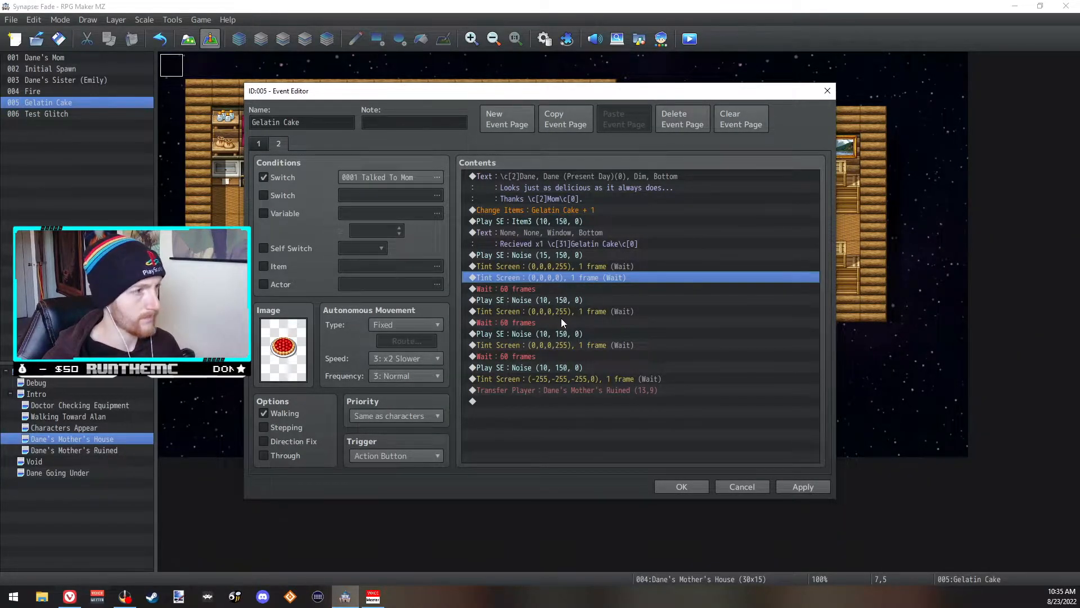
{"action": "left_click", "coordinate": [560, 320]}
{"action": "key", "text": "ctrl+v"}
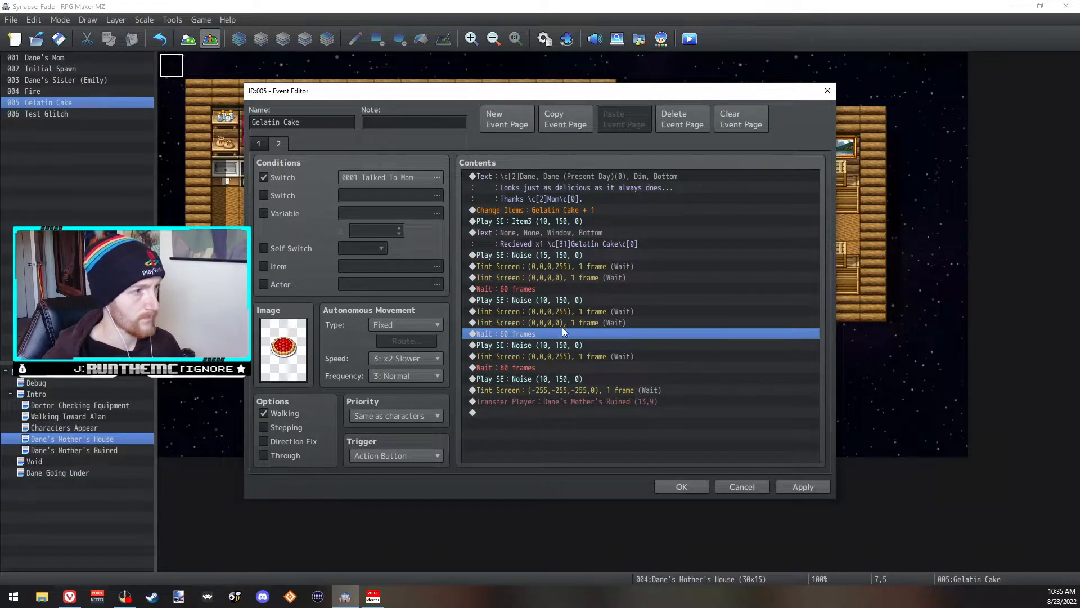
{"action": "left_click", "coordinate": [571, 367]}
{"action": "key", "text": "ctrl+v"}
{"action": "left_click", "coordinate": [820, 490]}
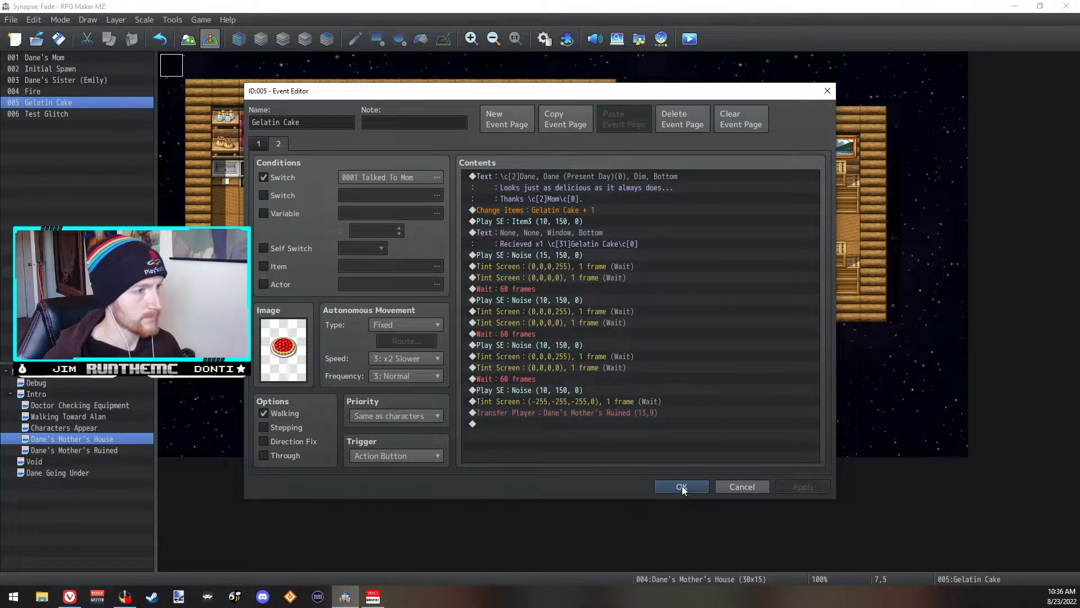
- Set all three waits in the Gelatin Cake glitch sequence to 80 frames, then apply and close the event
{"action": "left_click", "coordinate": [513, 288]}
{"action": "double_click", "coordinate": [511, 289]}
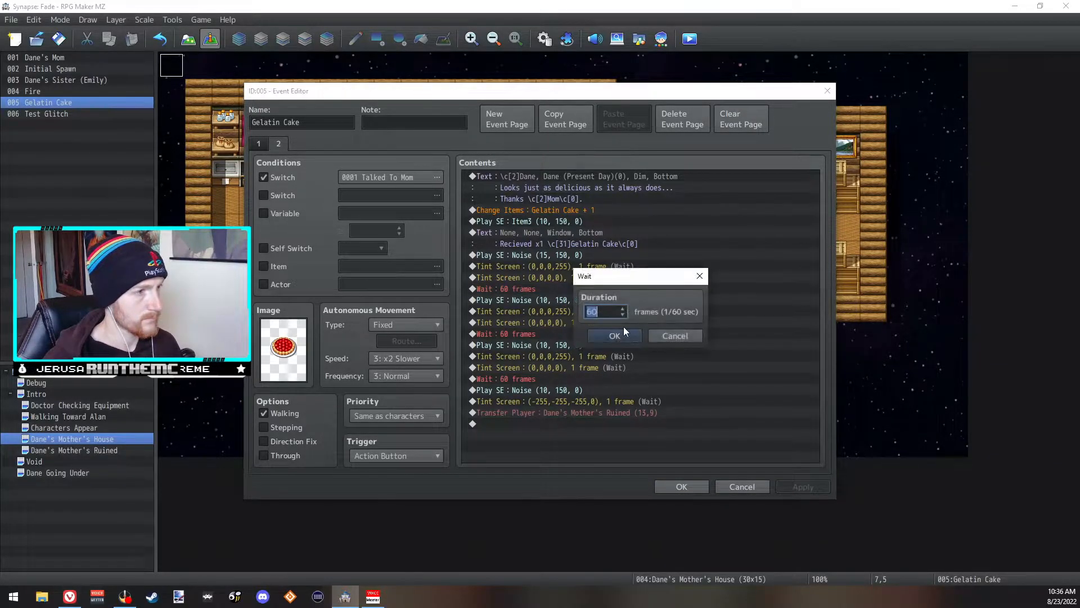
{"action": "type", "text": "80"}
{"action": "left_click", "coordinate": [606, 339]}
{"action": "left_click", "coordinate": [526, 332]}
{"action": "double_click", "coordinate": [525, 332]}
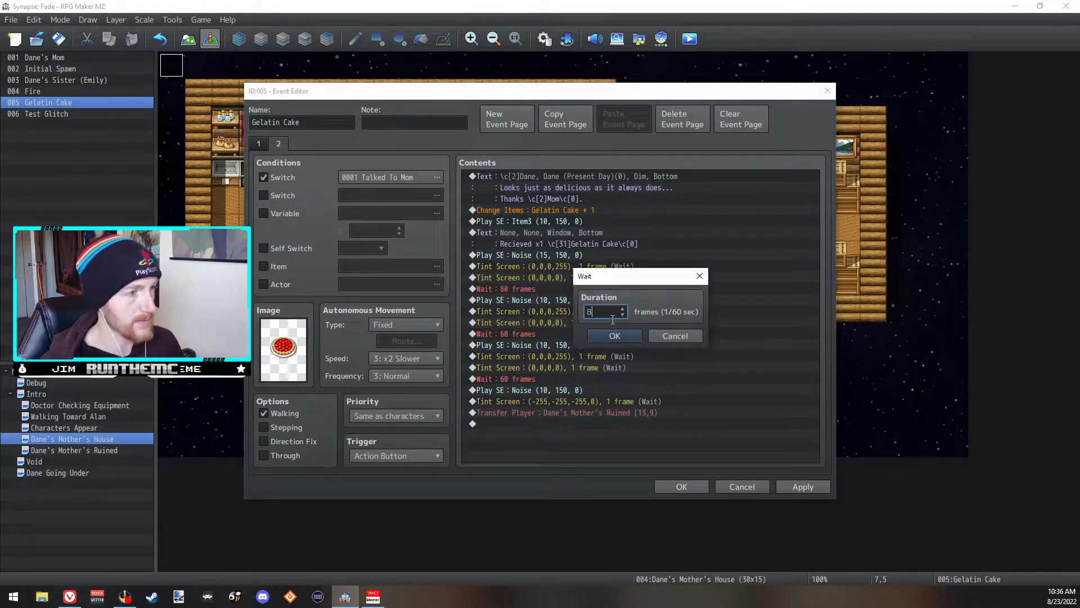
{"action": "left_click", "coordinate": [627, 336]}
{"action": "left_click", "coordinate": [560, 379]}
{"action": "double_click", "coordinate": [559, 379]}
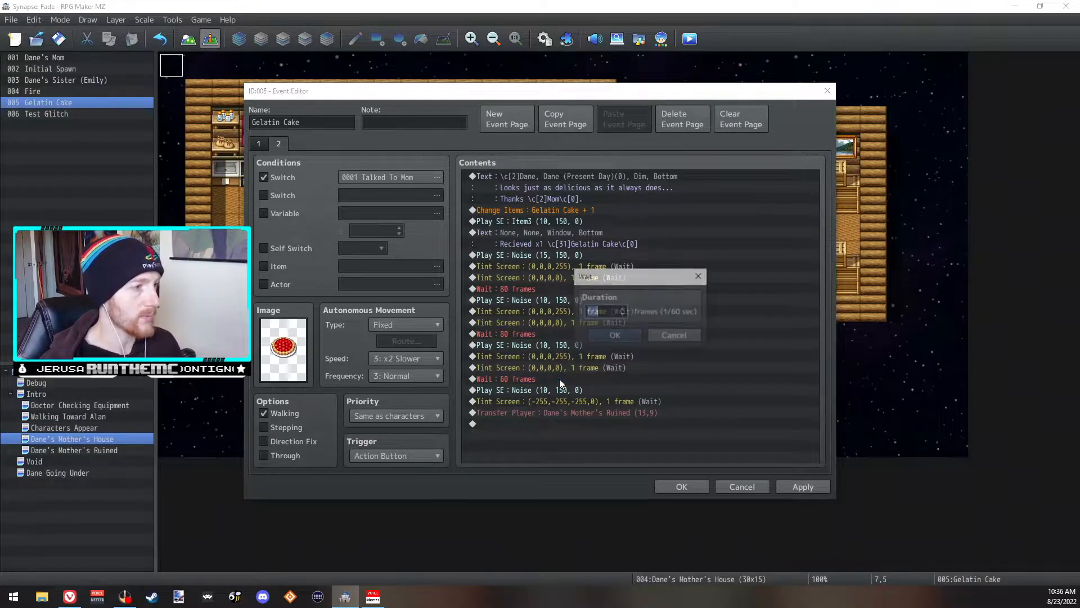
{"action": "type", "text": "80"}
{"action": "left_click", "coordinate": [611, 337]}
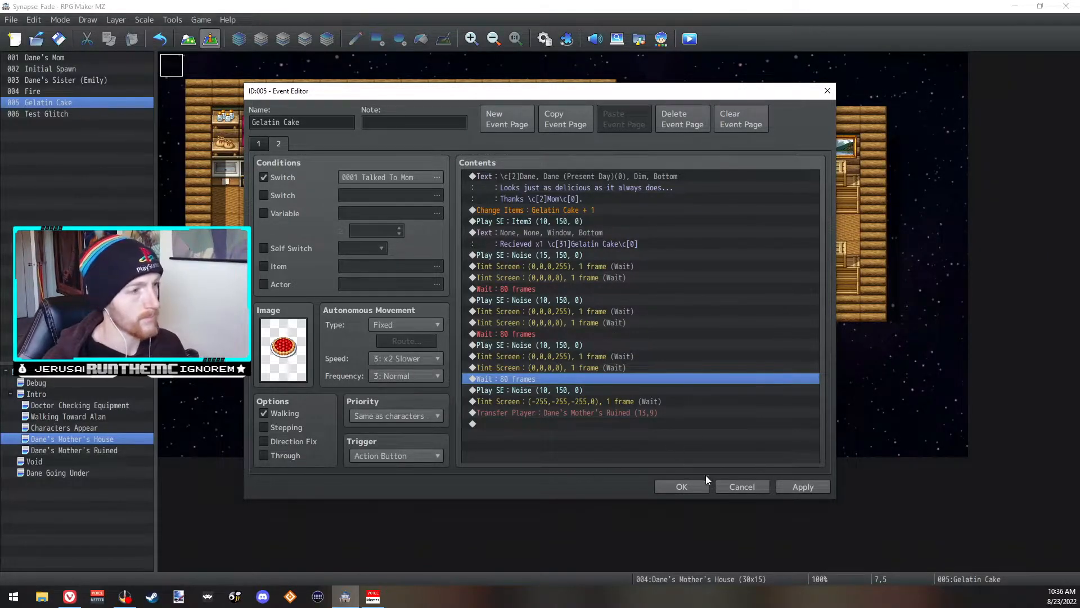
{"action": "left_click", "coordinate": [804, 486]}
{"action": "left_click", "coordinate": [683, 487]}
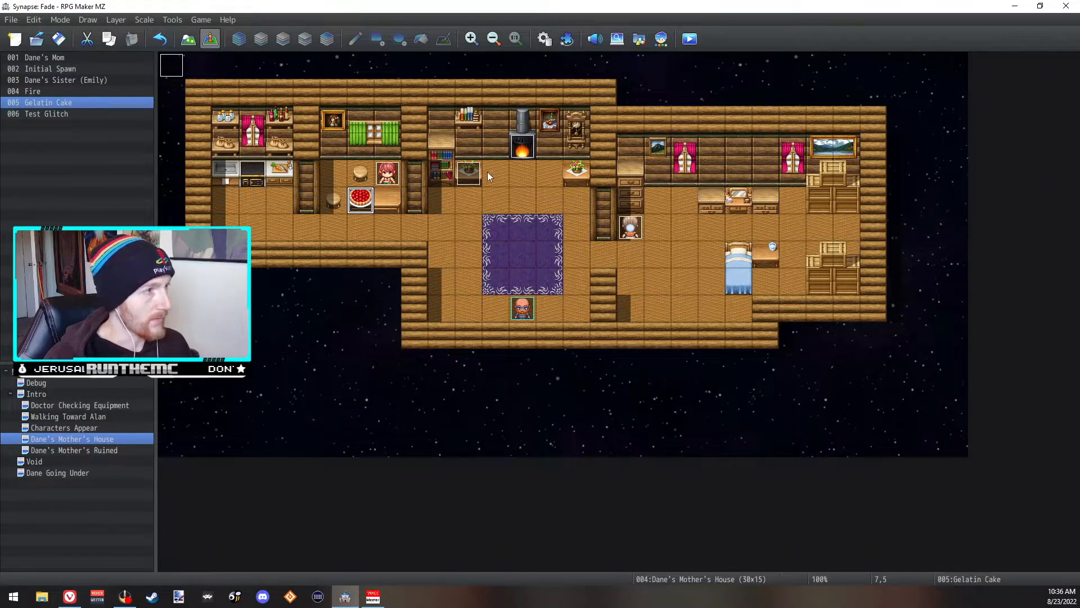
- In the Initial Spawn event, append "Still, it's almost dead on." to Dane's "Mom's house..." message
{"action": "double_click", "coordinate": [170, 66]}
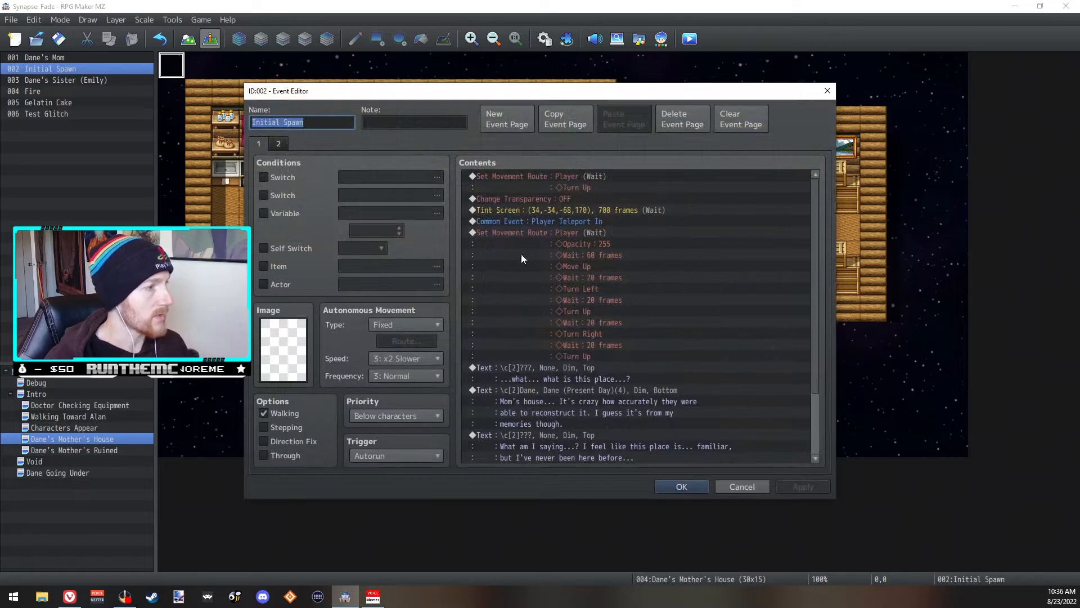
{"action": "scroll", "coordinate": [569, 394], "scroll_direction": "down", "scroll_amount": 2}
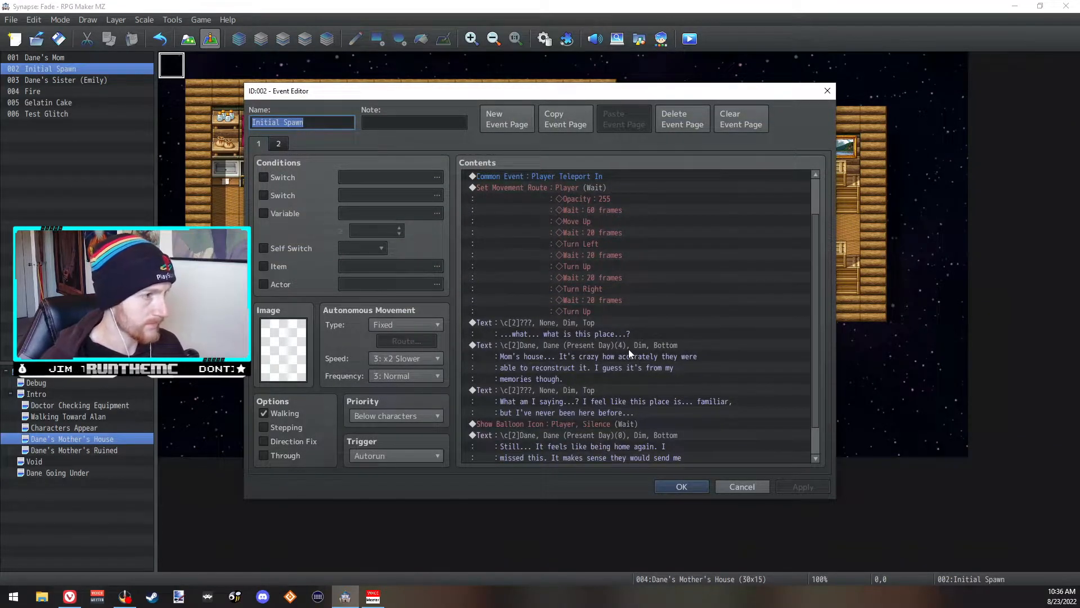
{"action": "double_click", "coordinate": [630, 345]}
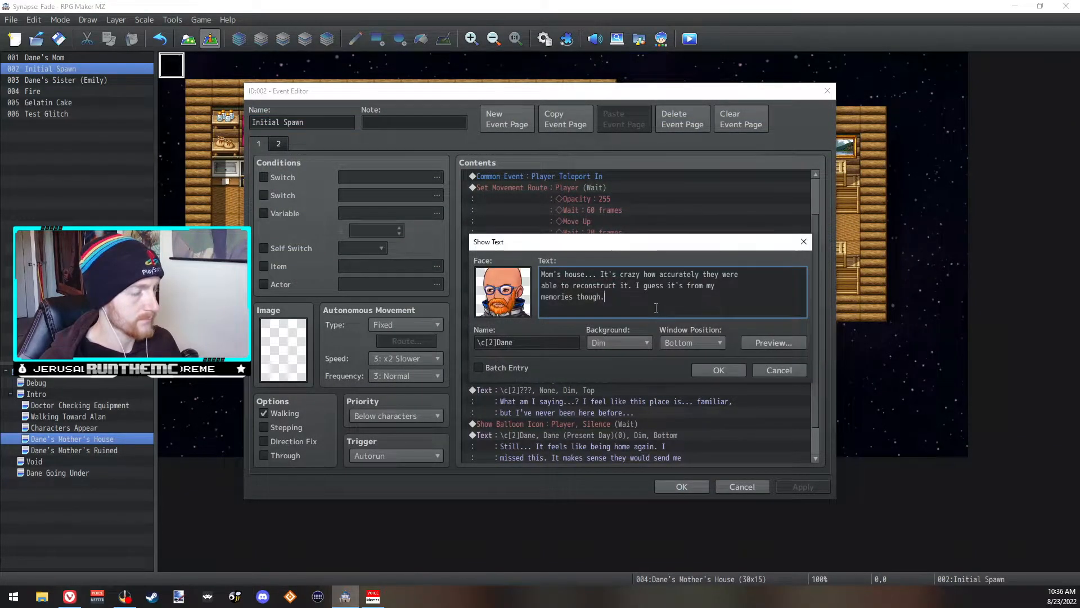
{"action": "left_click_drag", "start_coordinate": [655, 307], "coordinate": [638, 280]}
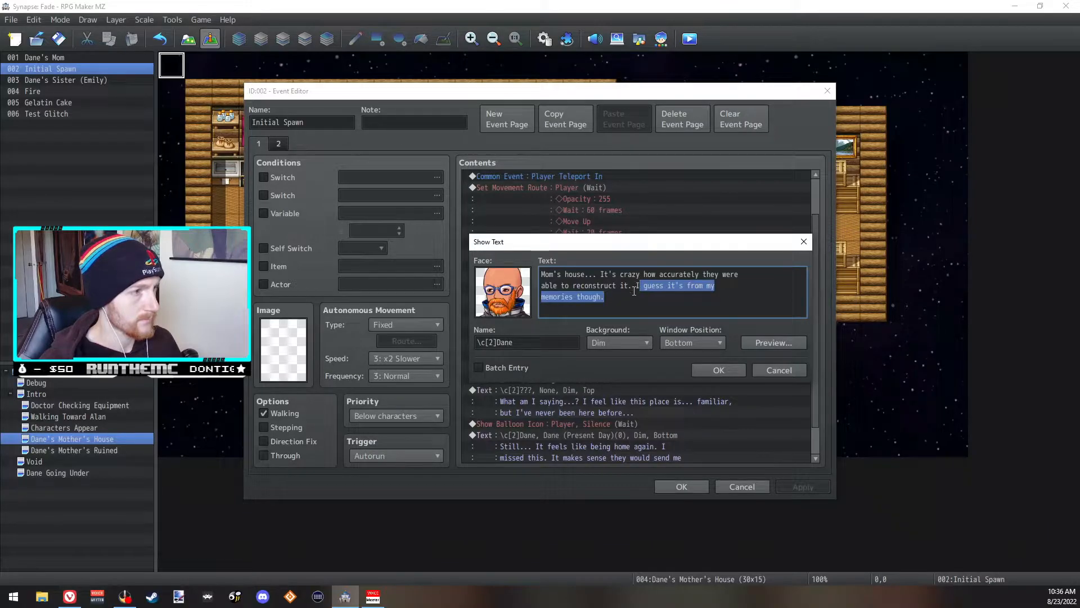
{"action": "left_click", "coordinate": [634, 291]}
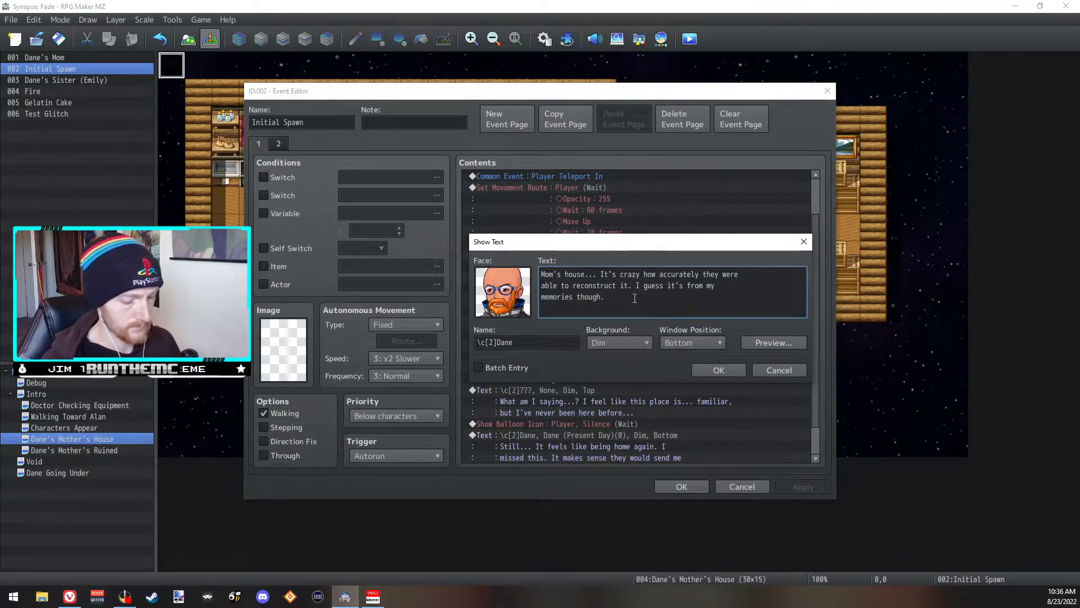
{"action": "type", "text": "Still"}
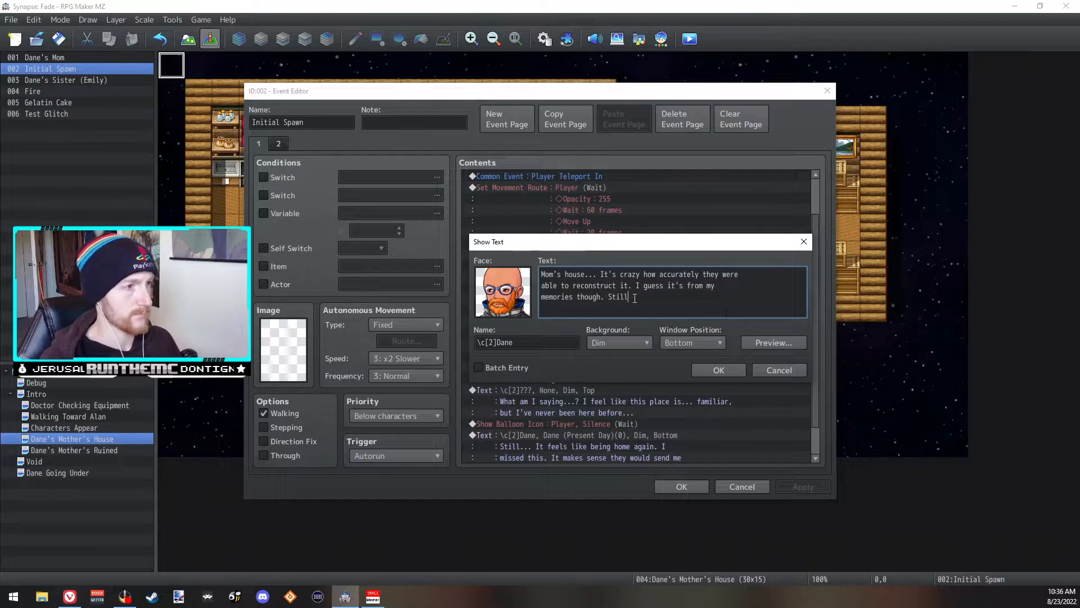
{"action": "type", "text": ", pret"}
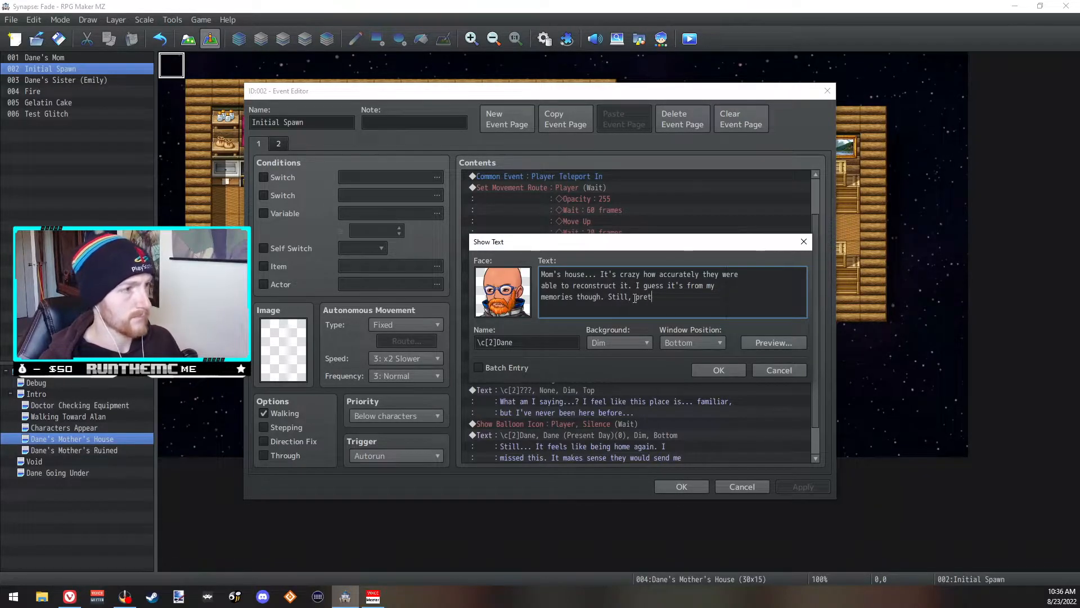
{"action": "type", "text": "yy accurate."}
{"action": "left_click", "coordinate": [635, 298]}
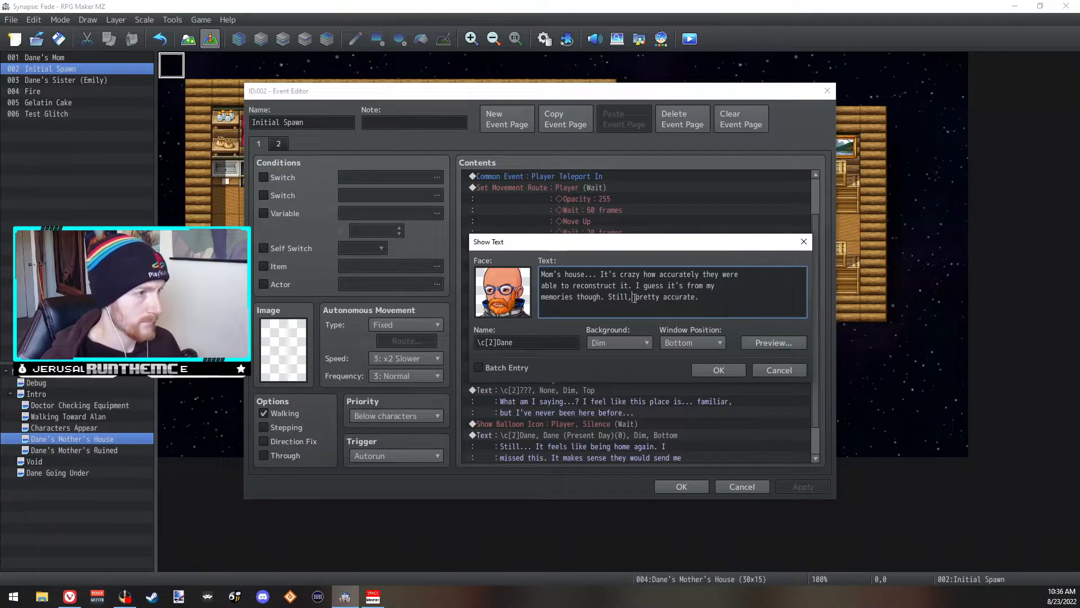
{"action": "left_click_drag", "start_coordinate": [703, 300], "coordinate": [636, 298]}
{"action": "type", "text": "it's almost dead on."}
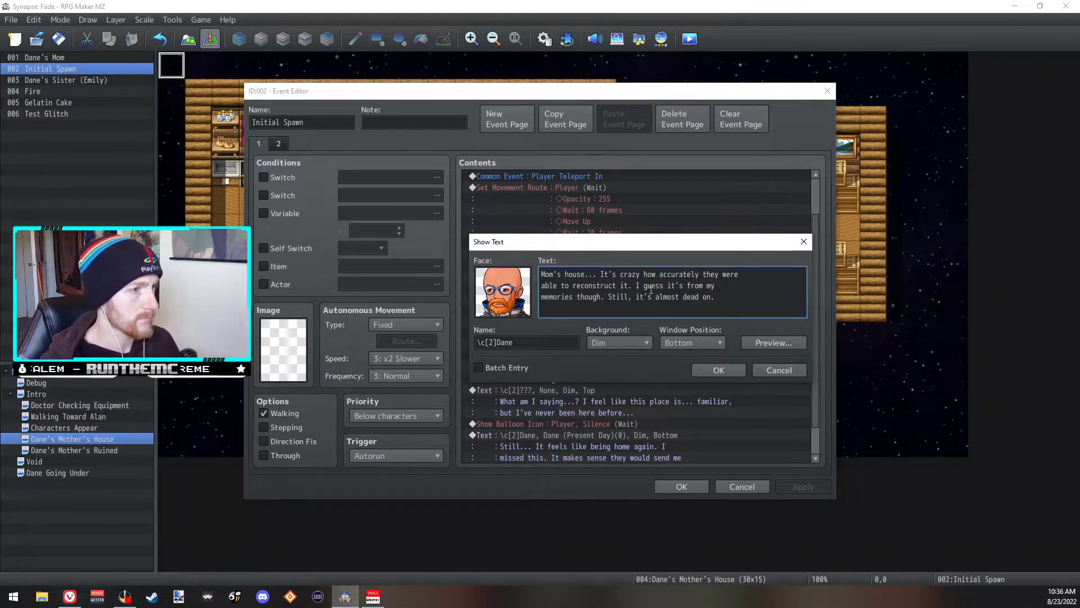
- Change "I guess it's from my memories" to "I guess it is from my memories" in Dane's message
{"action": "left_click", "coordinate": [684, 285]}
{"action": "key", "text": "BackSpace"}
{"action": "key", "text": "BackSpace"}
{"action": "type", "text": "is"}
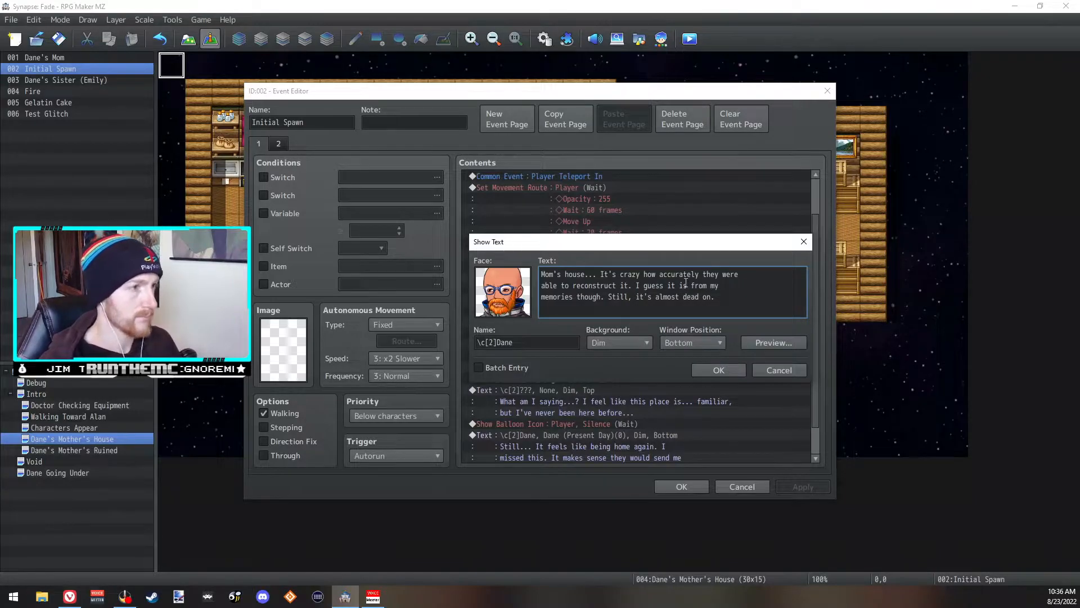
{"action": "left_click", "coordinate": [727, 300]}
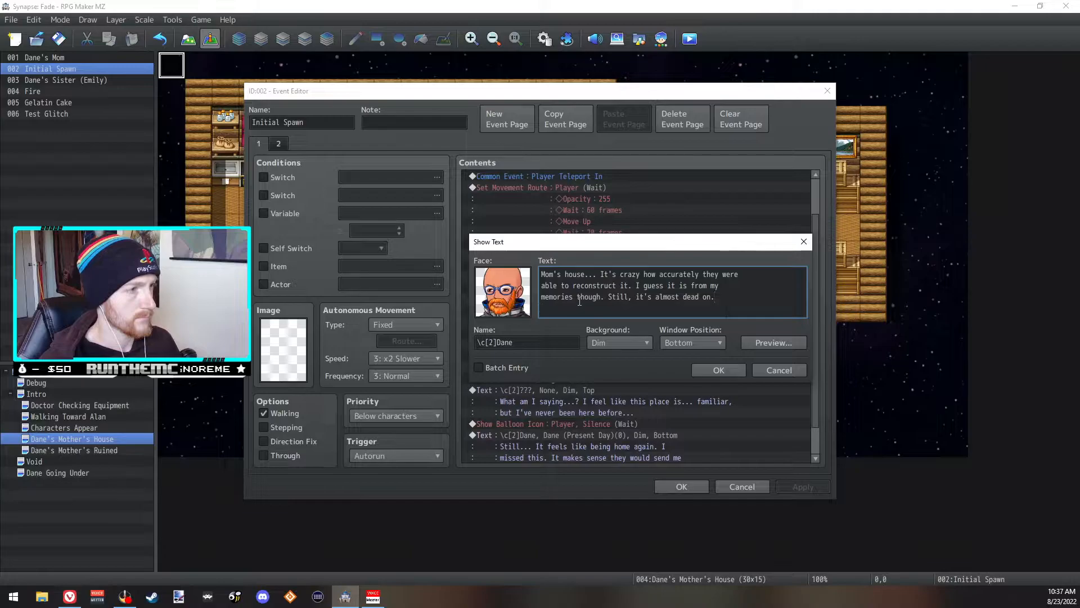
{"action": "left_click_drag", "start_coordinate": [599, 303], "coordinate": [578, 296]}
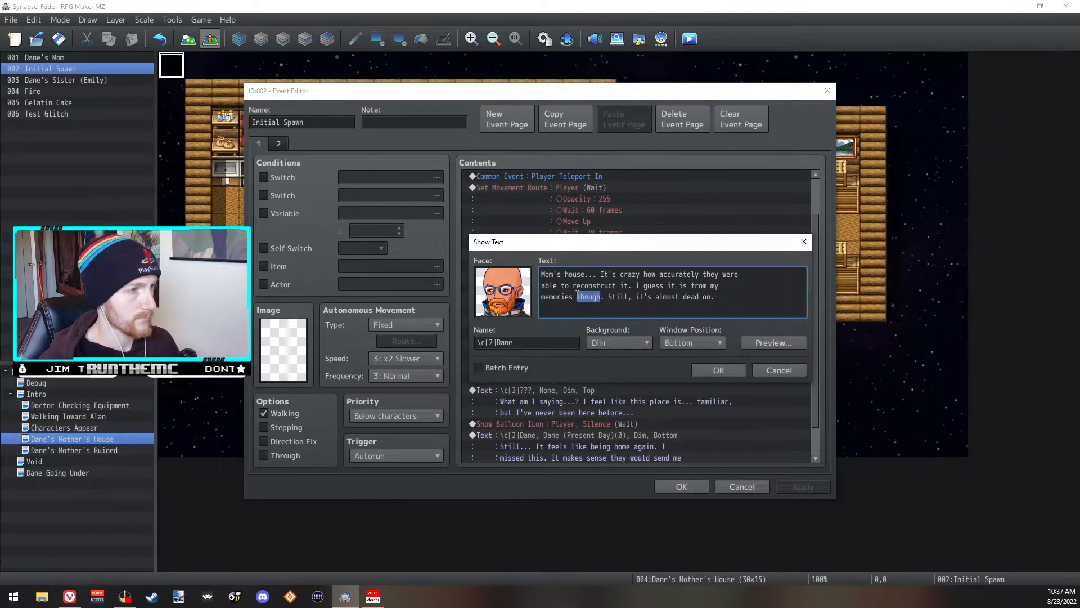
{"action": "left_click", "coordinate": [573, 296]}
{"action": "type", "text": "m"}
{"action": "key", "text": "BackSpace"}
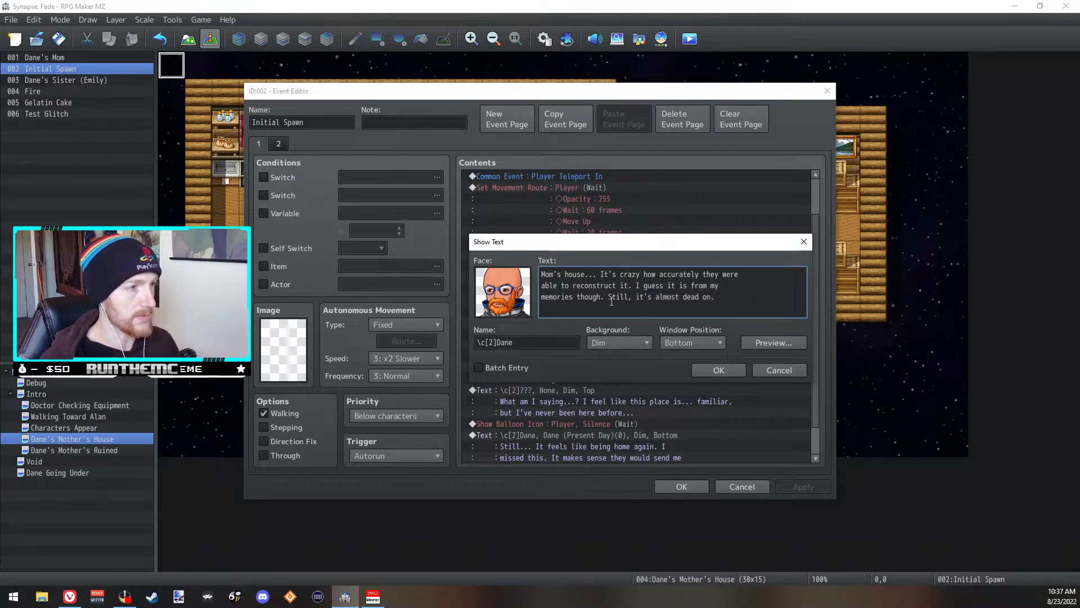
- Accept the "Mom's house..." text, and make Dane's "Still... It feels like being home again" message begin with "It feels like being home again..."
{"action": "left_click", "coordinate": [602, 297]}
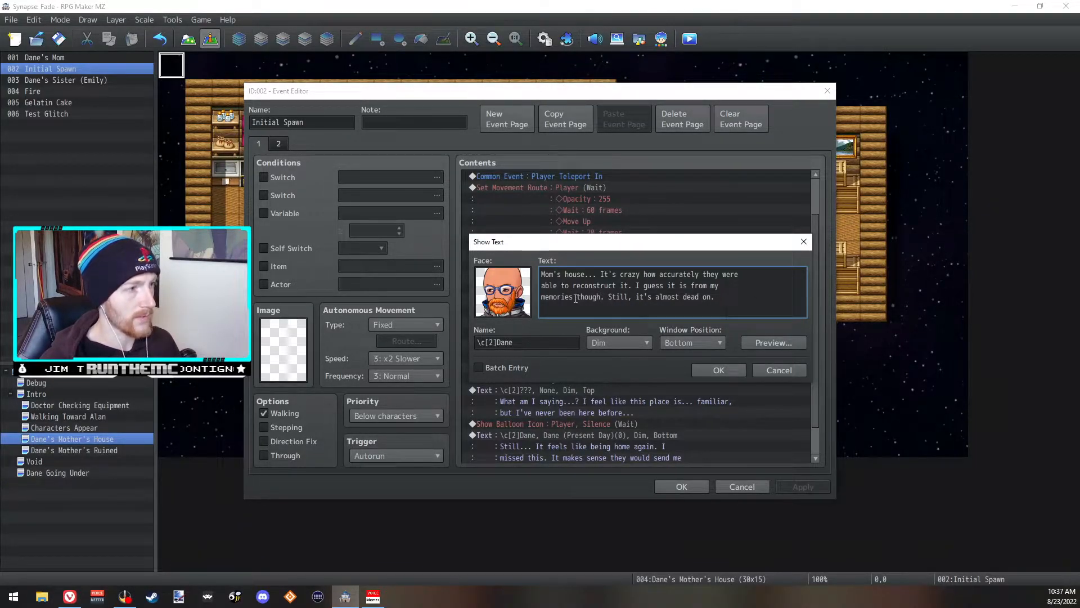
{"action": "left_click", "coordinate": [733, 369]}
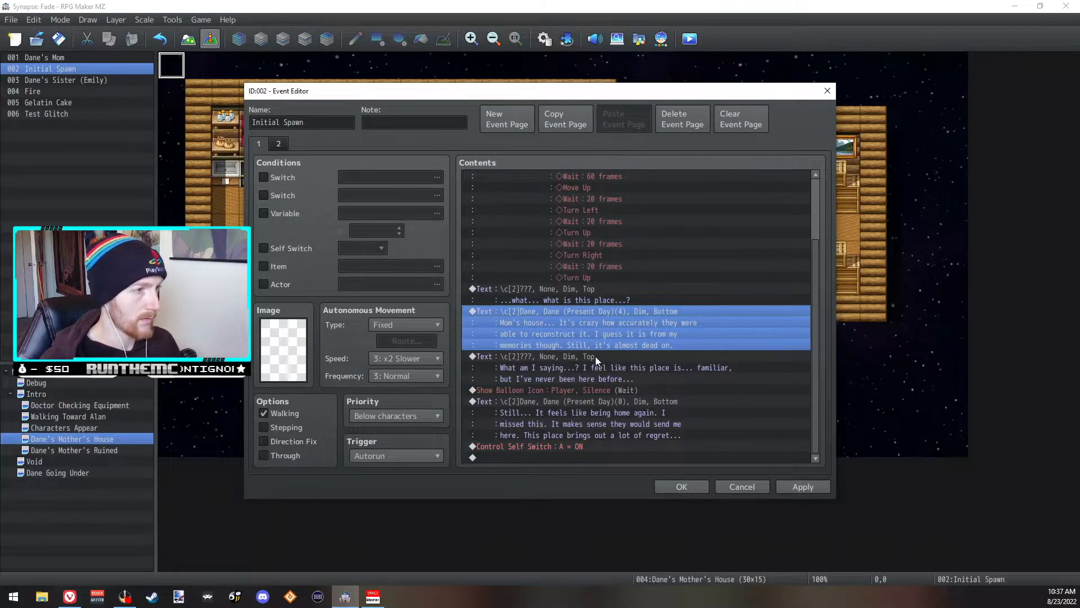
{"action": "left_click", "coordinate": [590, 377]}
{"action": "double_click", "coordinate": [594, 400]}
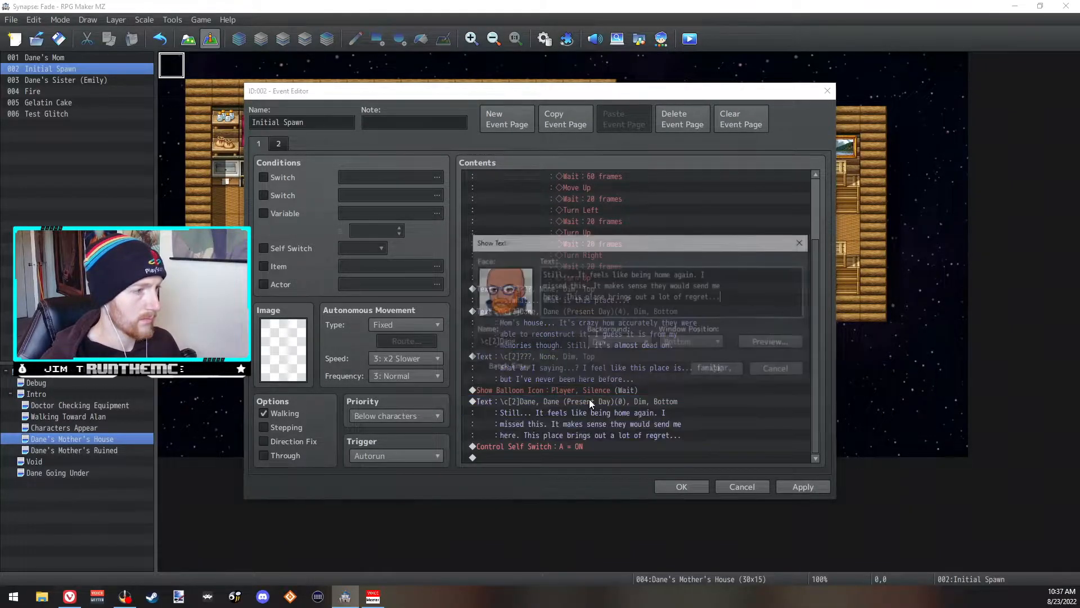
{"action": "left_click_drag", "start_coordinate": [577, 274], "coordinate": [541, 275]}
{"action": "key", "text": "BackSpace"}
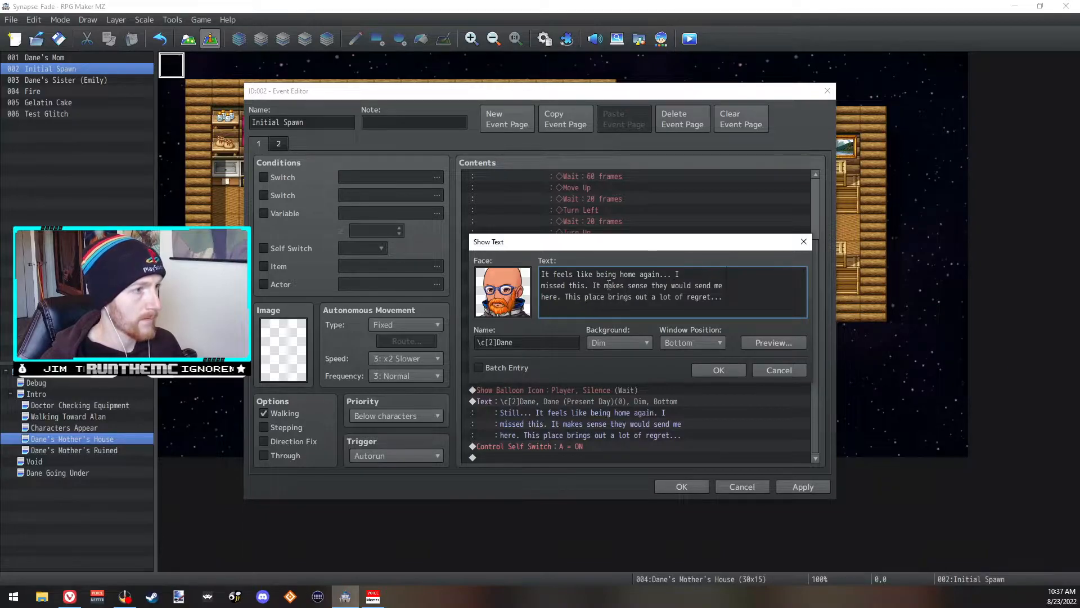
- Replace "It makes sense they would send me here." in Dane's message with "I'm not surprised I got send here"
{"action": "left_click_drag", "start_coordinate": [562, 297], "coordinate": [592, 286]}
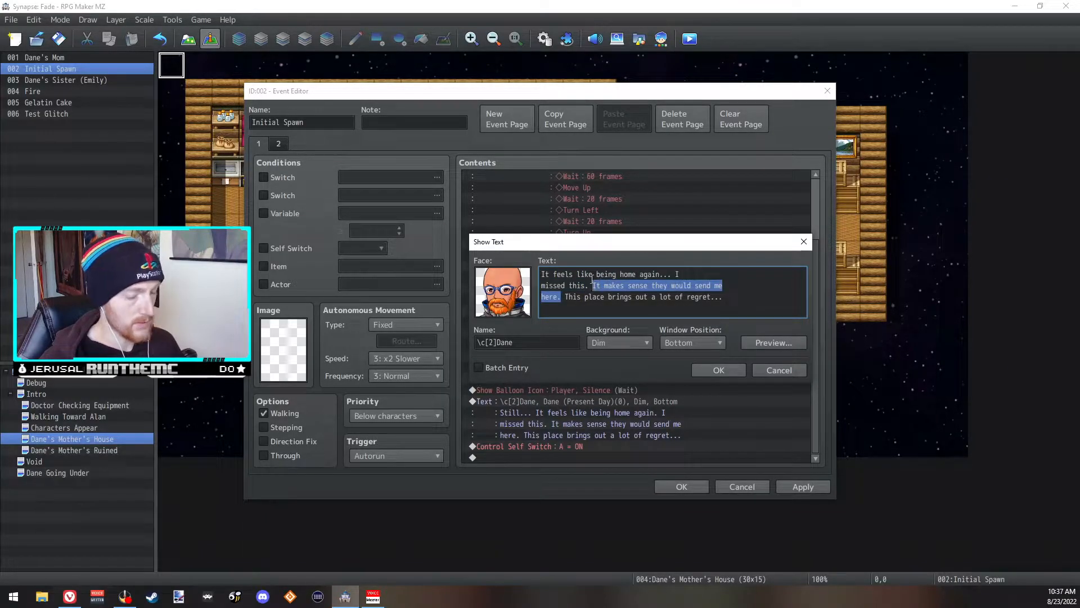
{"action": "type", "text": "I'm not surp"}
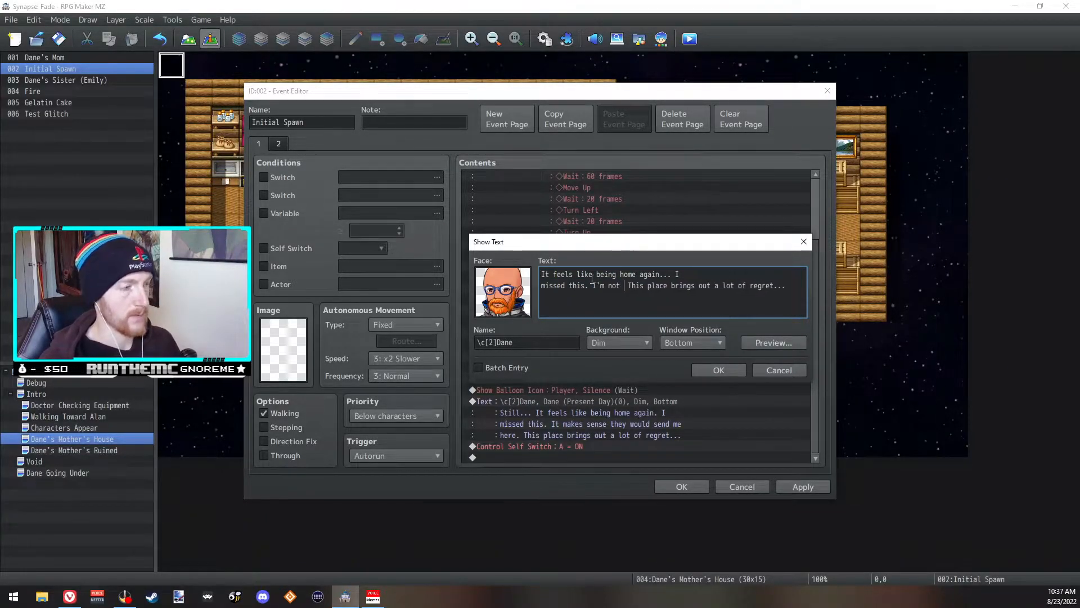
{"action": "type", "text": "rised."}
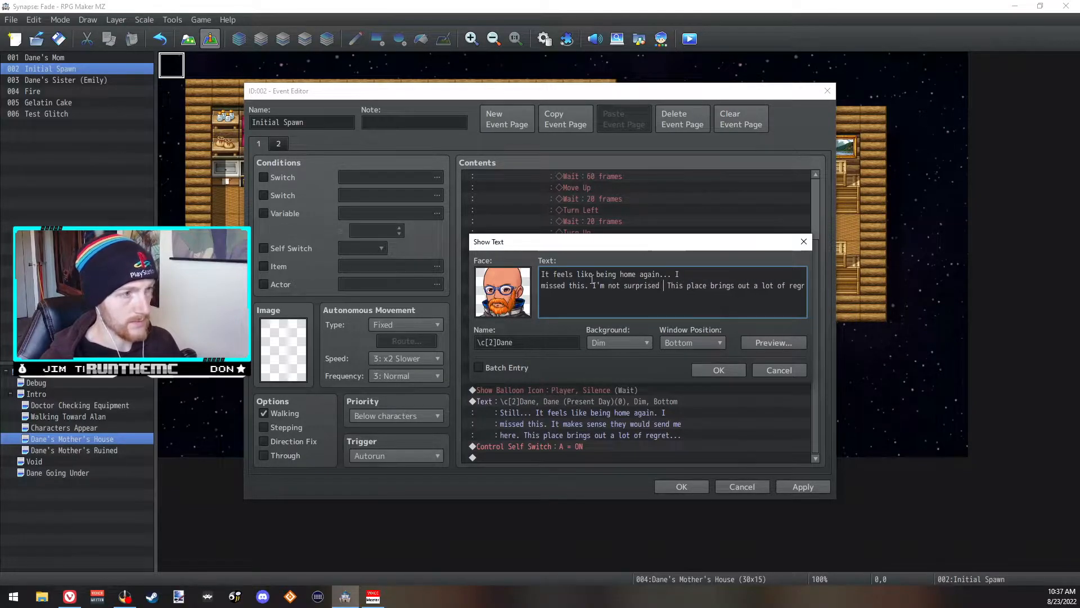
{"action": "type", "text": "that"}
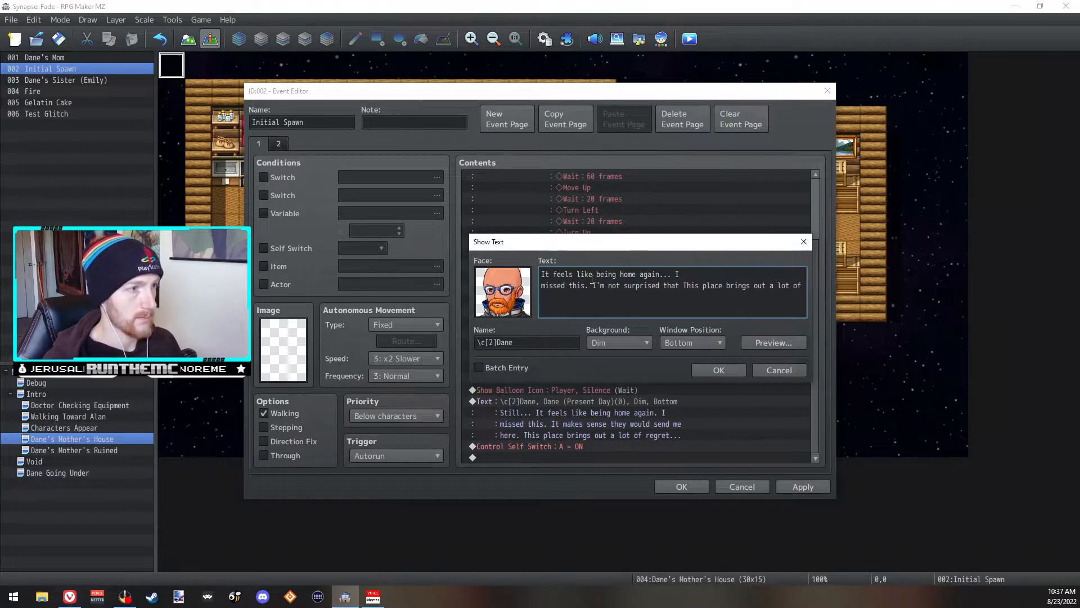
{"action": "key", "text": "BackSpace"}
{"action": "key", "text": "BackSpace"}
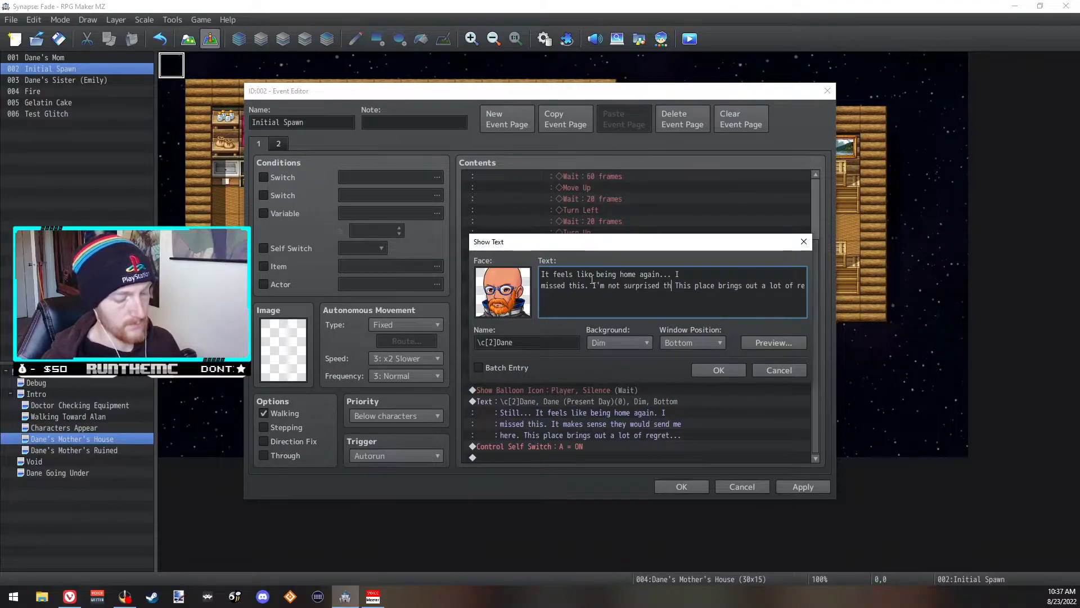
{"action": "type", "text": "at I"}
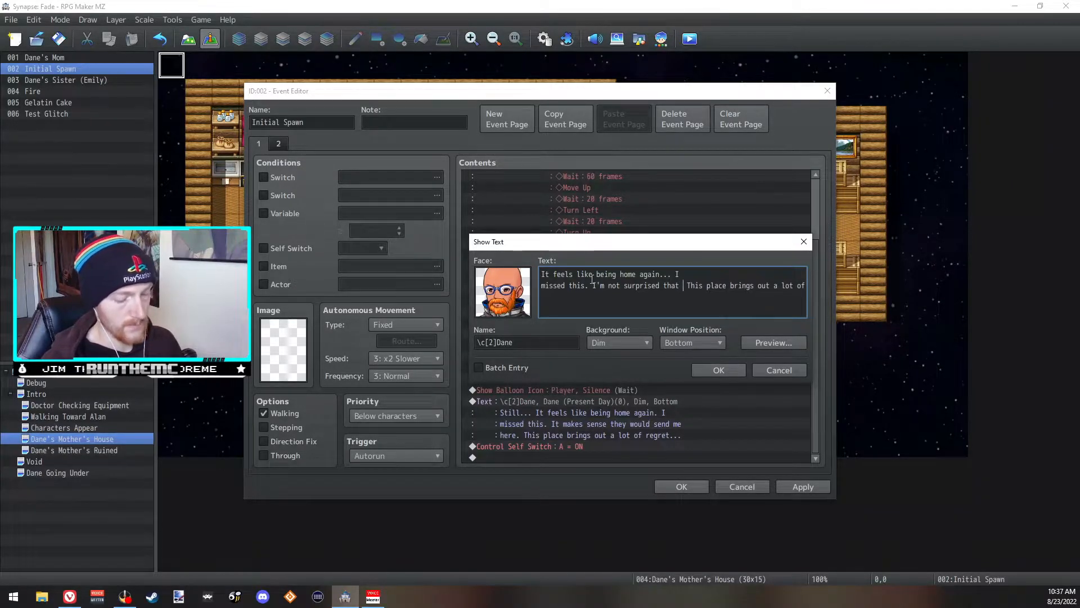
{"action": "key", "text": "BackSpace"}
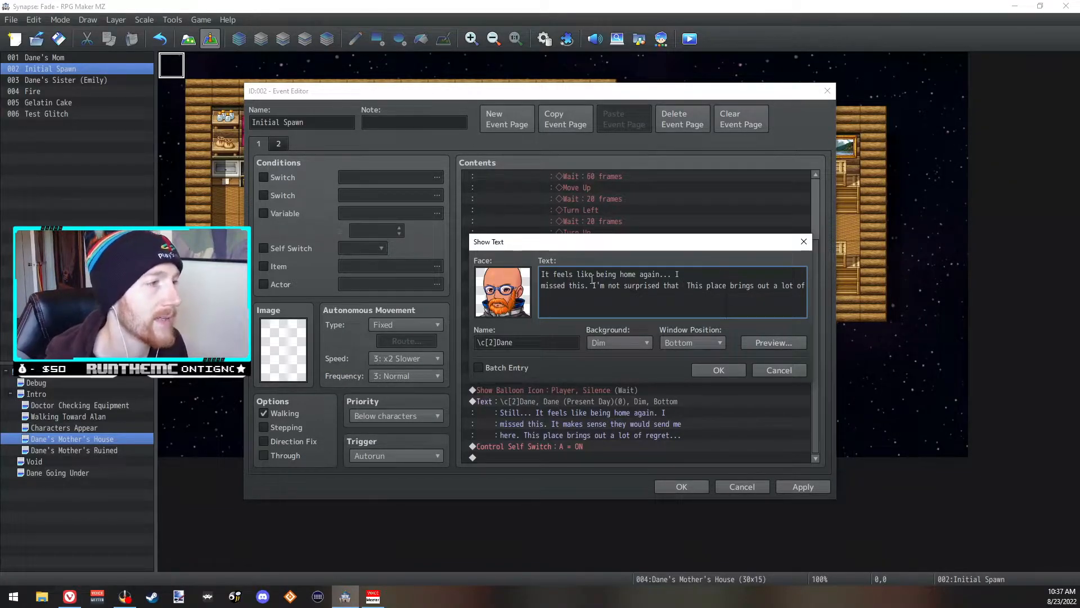
{"action": "key", "text": "BackSpace"}
{"action": "key", "text": "BackSpace"}
{"action": "key", "text": "BackSpace"}
{"action": "key", "text": "BackSpace"}
{"action": "key", "text": "BackSpace"}
{"action": "type", "text": "I got sen"}
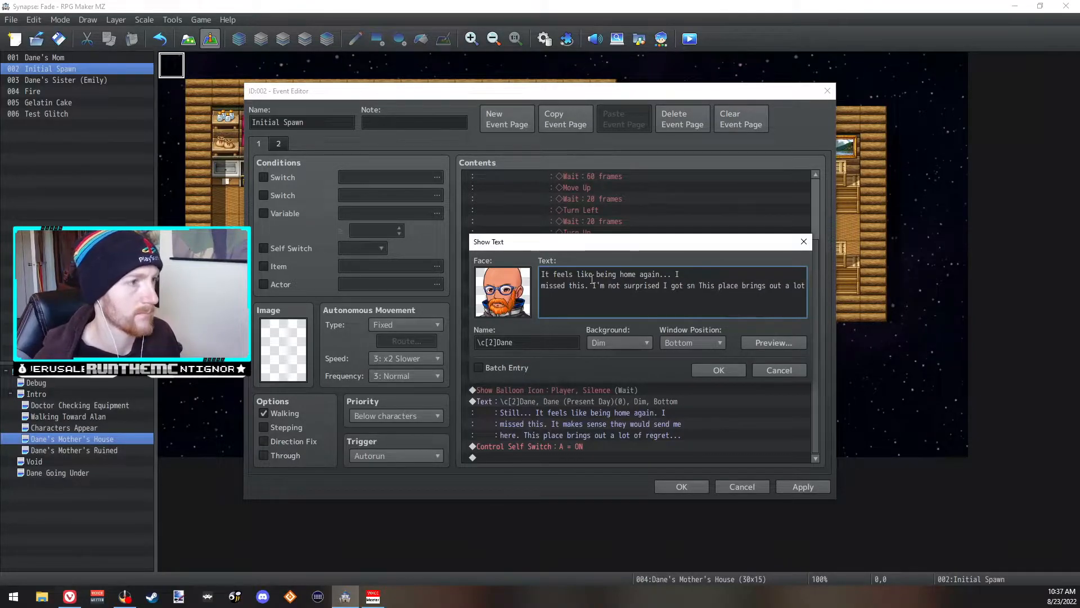
{"action": "type", "text": "d here"}
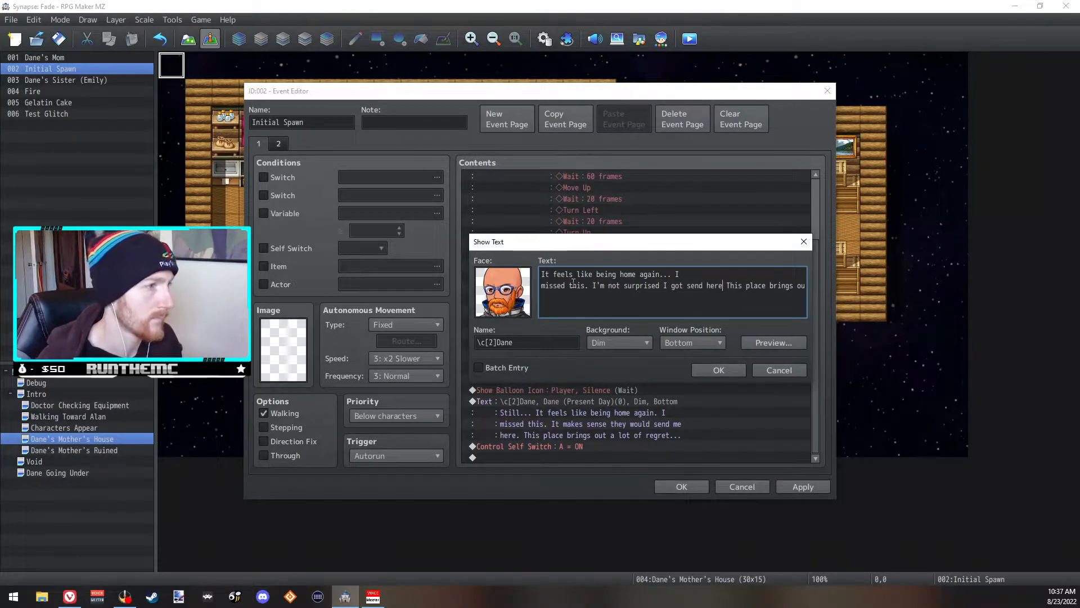
- Reflow the message so "It feels like being home again... I missed this." fills the first line and "I'm not surprised" starts the second
{"action": "left_click", "coordinate": [541, 287]}
{"action": "key", "text": "BackSpace"}
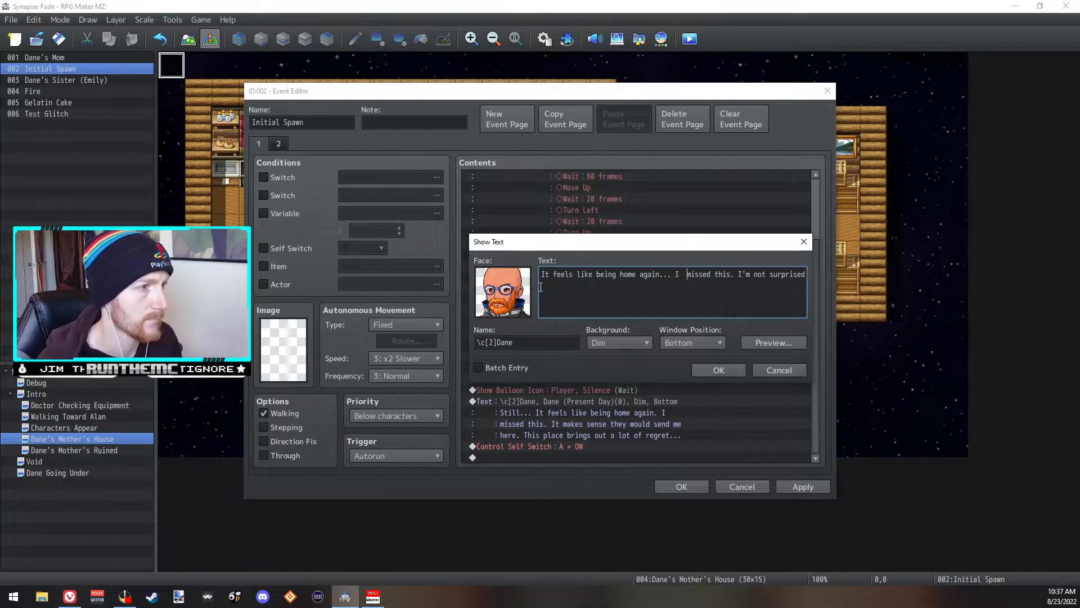
{"action": "key", "text": "BackSpace"}
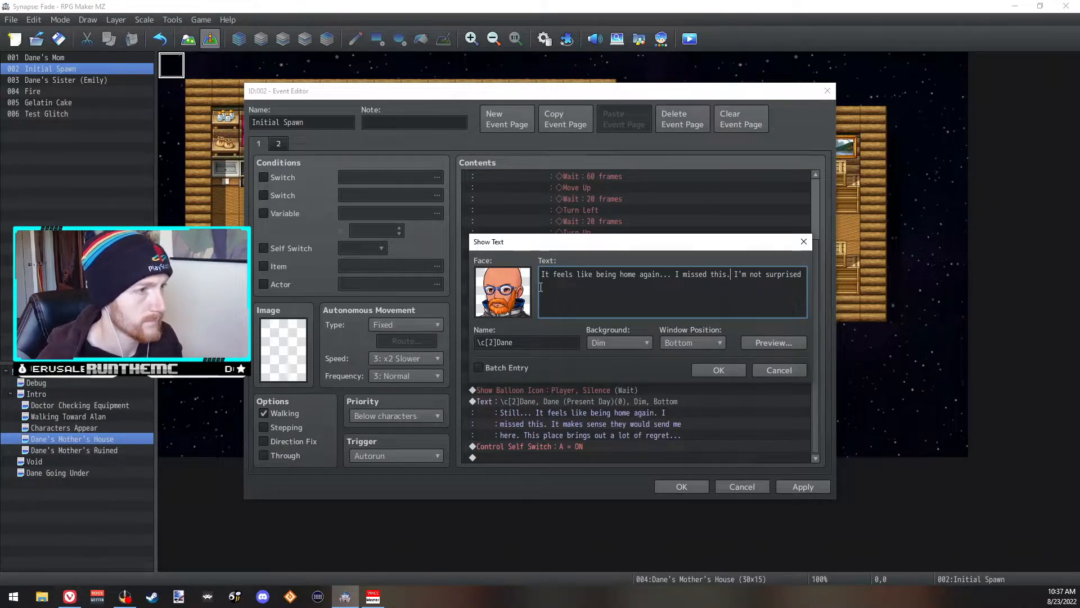
{"action": "key", "text": "Delete"}
{"action": "key", "text": "Return"}
- Correct "send" to "sent" and extend the sentence to "I'm not surprised I got sent here first."
{"action": "key", "text": "Right"}
{"action": "key", "text": "Right"}
{"action": "key", "text": "Right"}
{"action": "key", "text": "Right"}
{"action": "key", "text": "Right"}
{"action": "key", "text": "Right"}
{"action": "key", "text": "Right"}
{"action": "key", "text": "Right"}
{"action": "key", "text": "Right"}
{"action": "key", "text": "Right"}
{"action": "key", "text": "Right"}
{"action": "key", "text": "Right"}
{"action": "key", "text": "Right"}
{"action": "key", "text": "Right"}
{"action": "key", "text": "BackSpace"}
{"action": "type", "text": "t"}
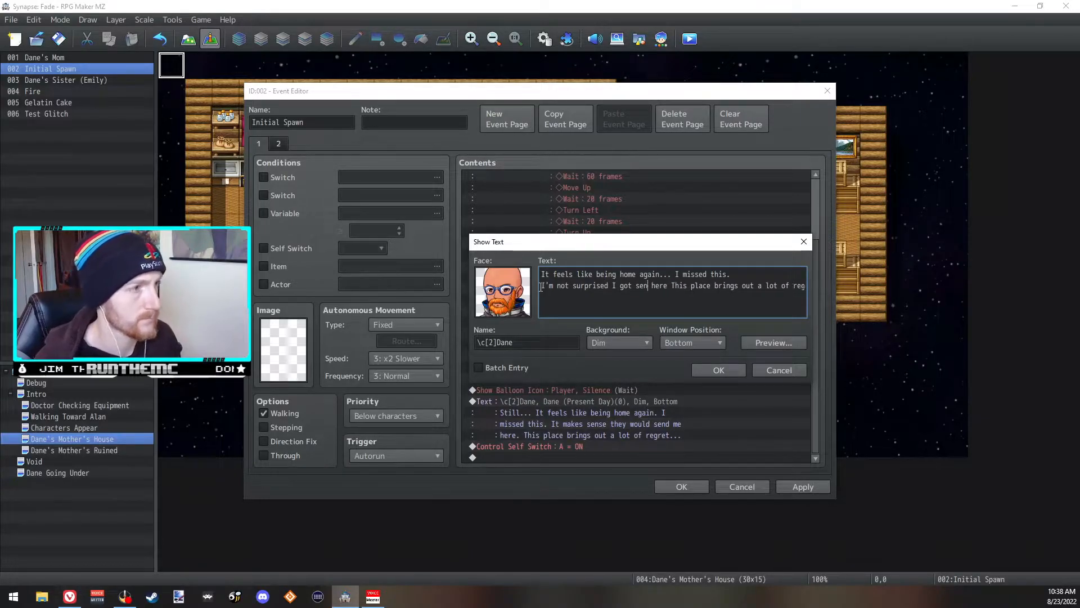
{"action": "type", "text": " here first"}
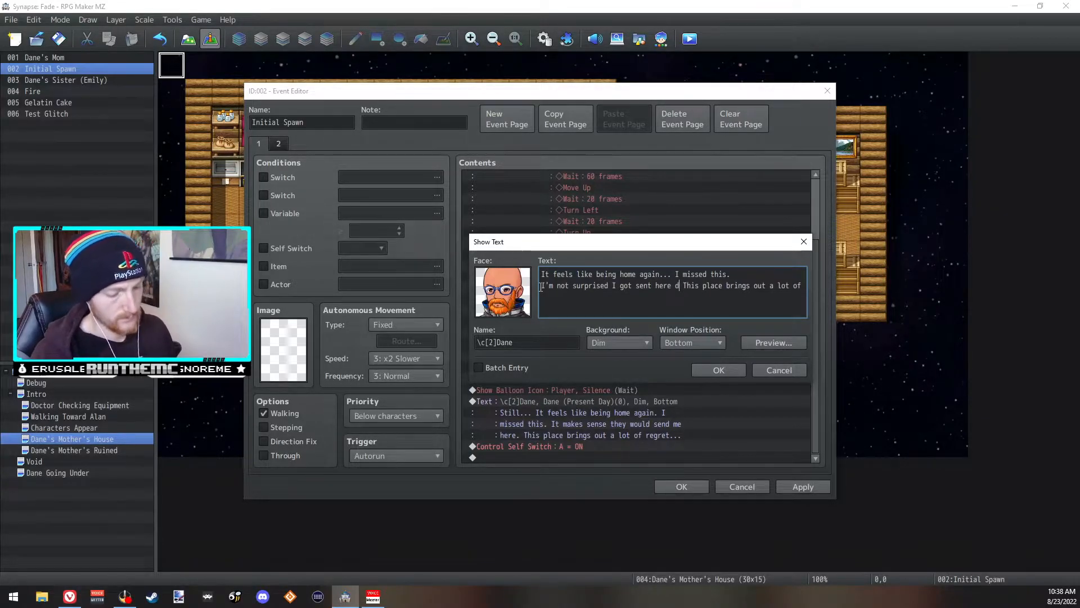
{"action": "type", "text": "."}
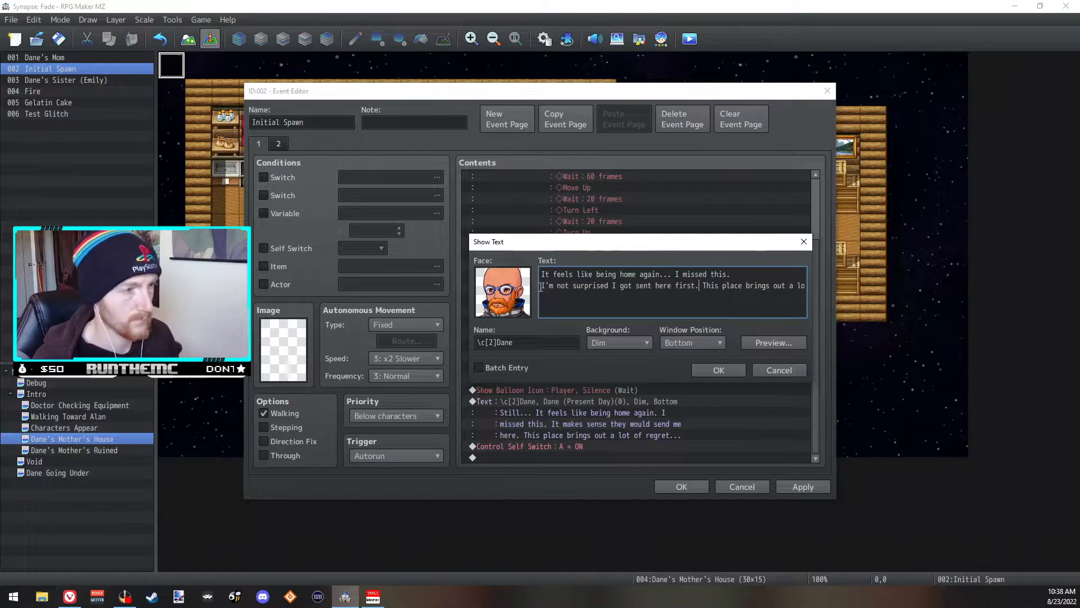
- Break the line before "place brings out a lot of regret...", accept the message, and save and close the Initial Spawn event
{"action": "key", "text": "BackSpace"}
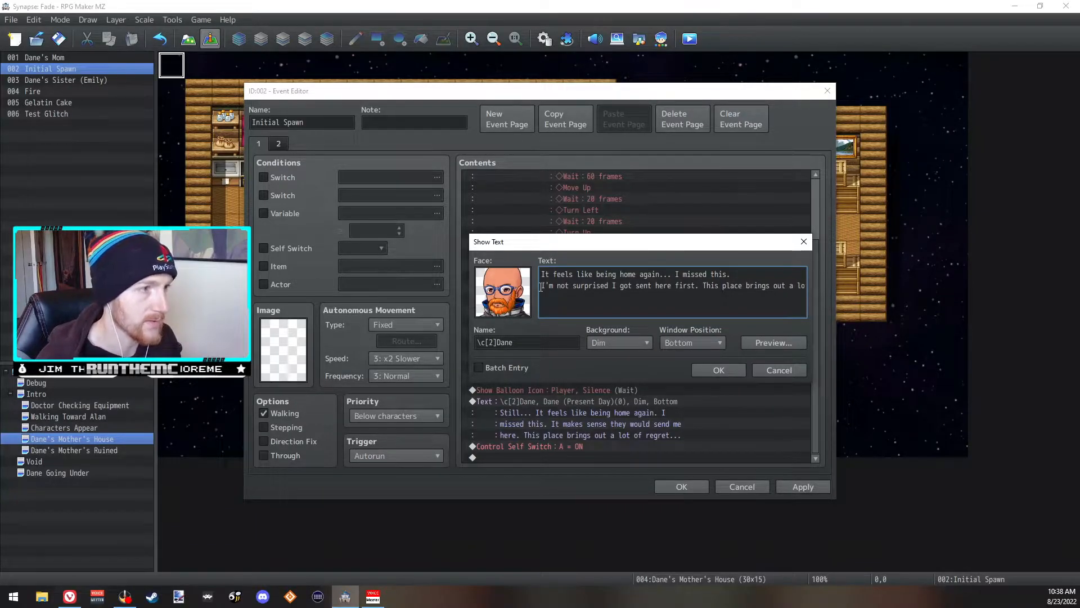
{"action": "key", "text": "Return"}
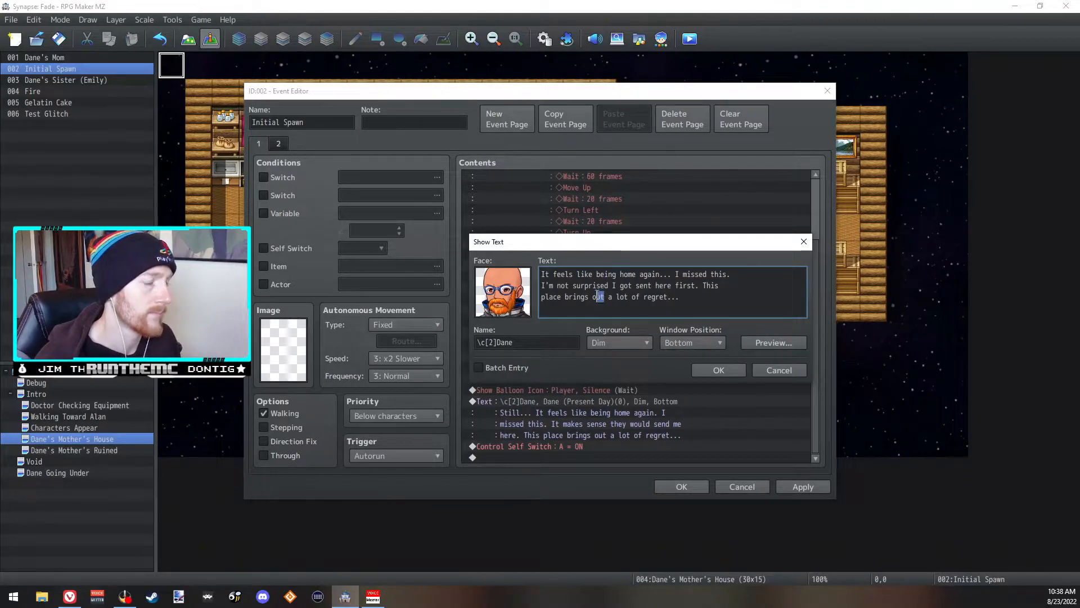
{"action": "left_click", "coordinate": [702, 372]}
{"action": "scroll", "coordinate": [546, 341], "scroll_direction": "up", "scroll_amount": 2}
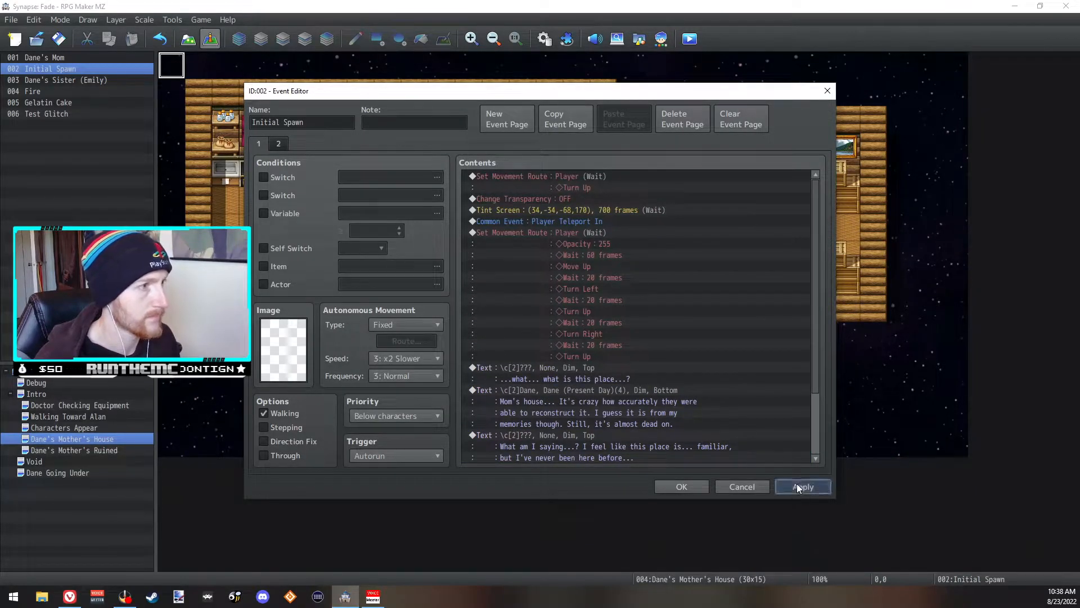
{"action": "left_click", "coordinate": [681, 486]}
- In the Dane's Mom event, insert the line "I was bogged down at work and forget to repsond." before "I'm sorry" in Dane's reply
{"action": "double_click", "coordinate": [636, 232]}
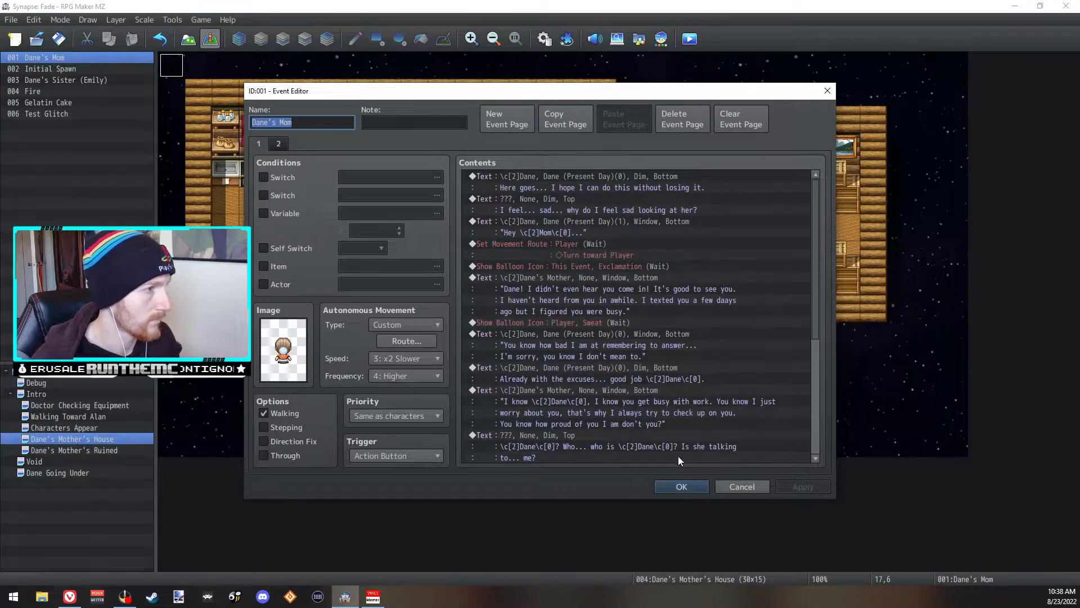
{"action": "left_click", "coordinate": [575, 279]}
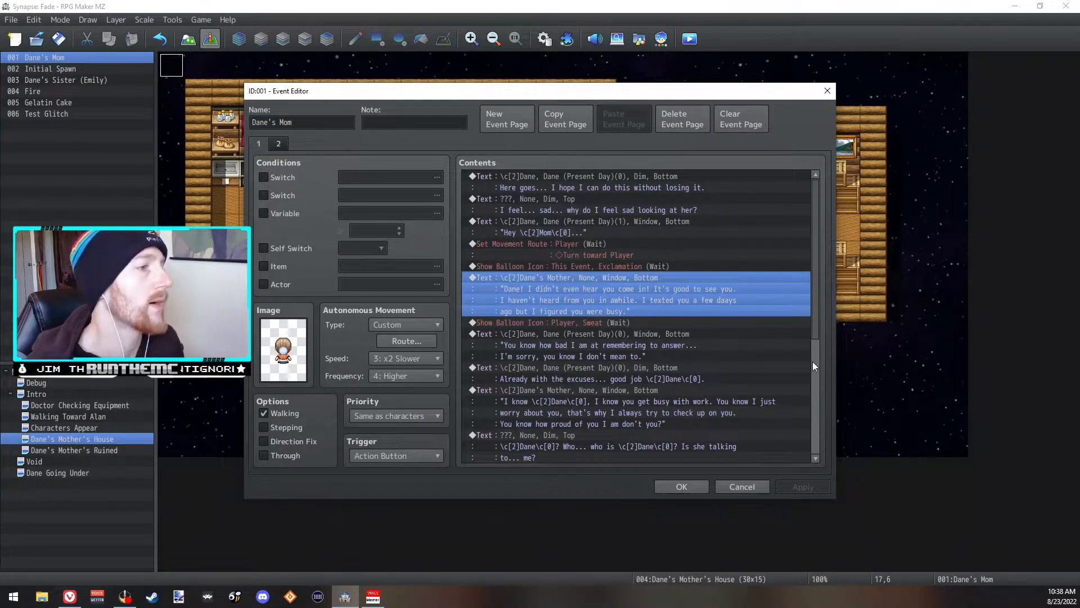
{"action": "left_click", "coordinate": [612, 333]}
{"action": "key", "text": "Return"}
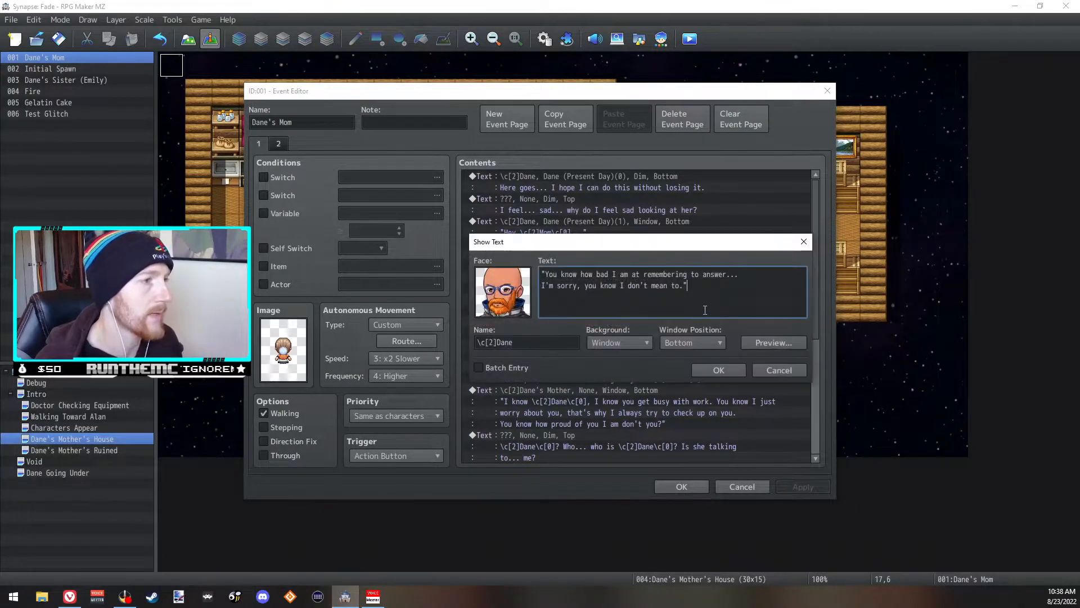
{"action": "left_click", "coordinate": [542, 283]}
{"action": "type", "text": "I was bogged dow"}
{"action": "key", "text": "BackSpace"}
{"action": "key", "text": "BackSpace"}
{"action": "key", "text": "BackSpace"}
{"action": "key", "text": "BackSpace"}
{"action": "key", "text": "BackSpace"}
{"action": "type", "text": "d down at work and "}
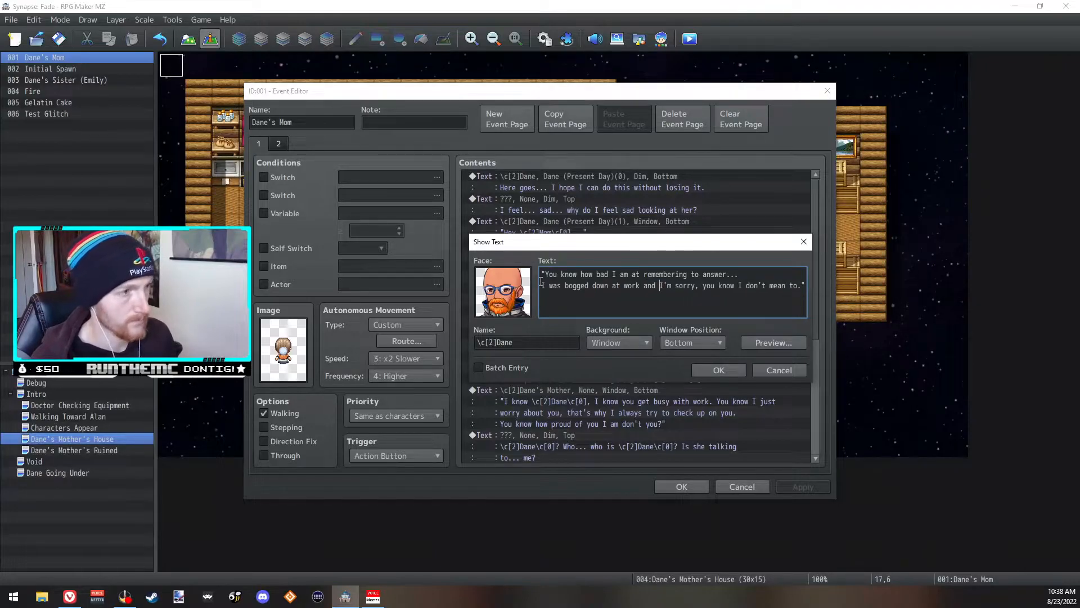
{"action": "type", "text": "forget t"}
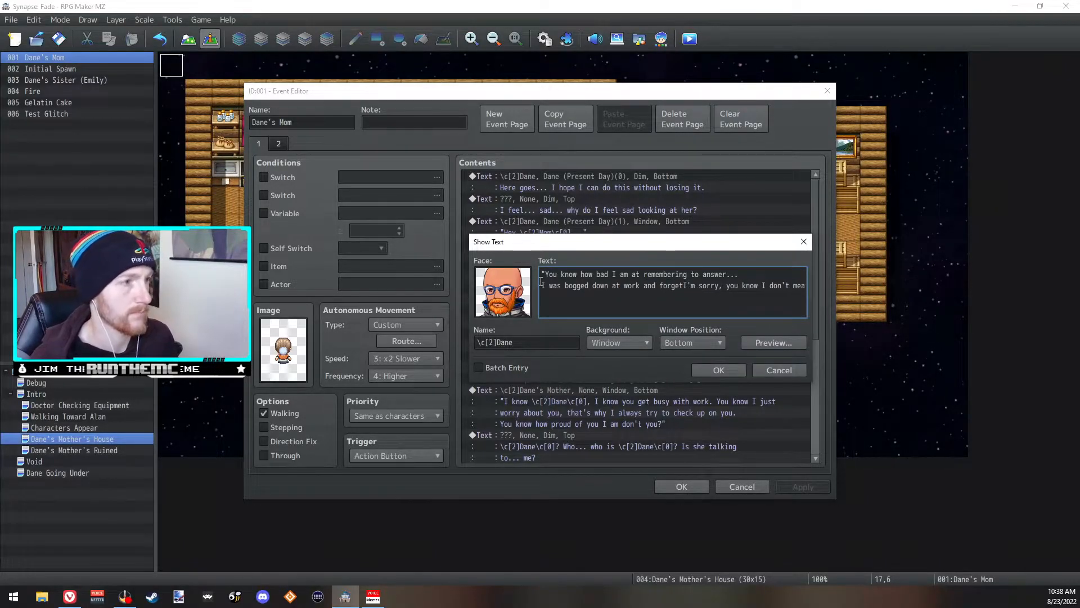
{"action": "type", "text": "o repsond."}
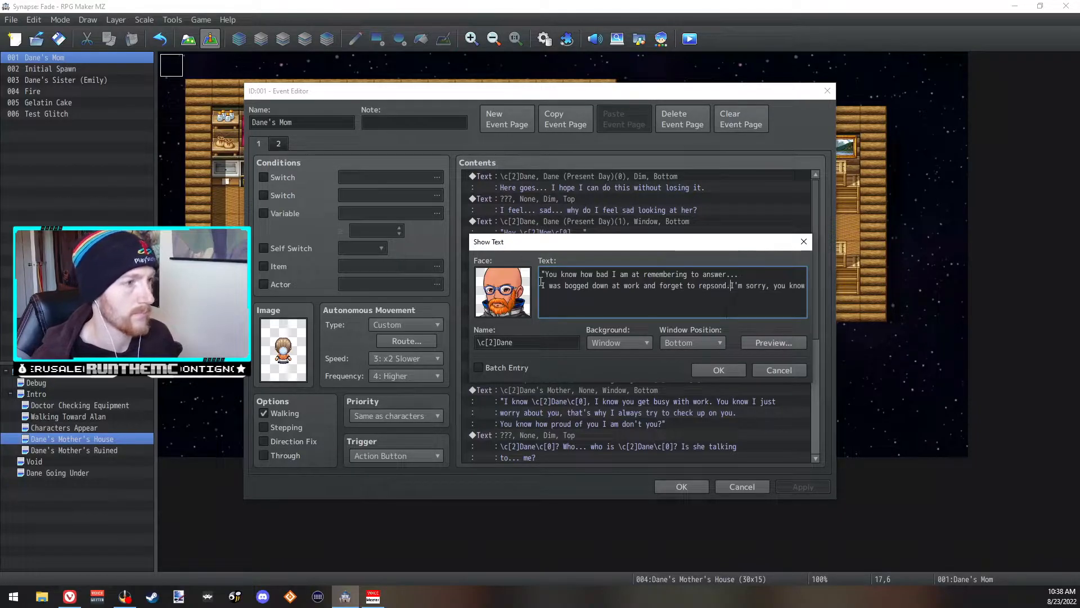
{"action": "key", "text": "Return"}
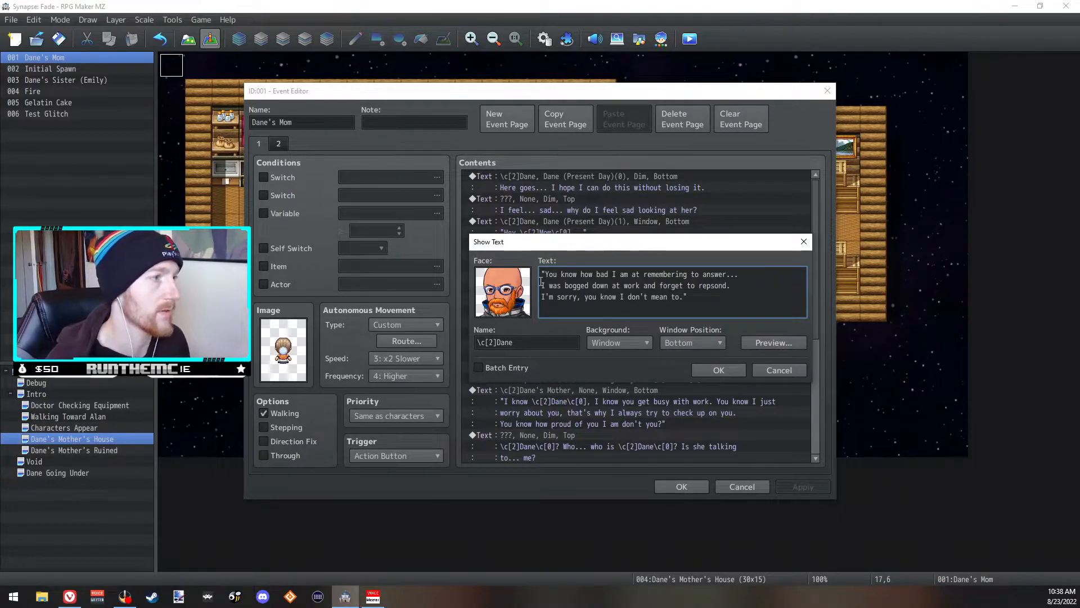
{"action": "key", "text": "BackSpace"}
{"action": "key", "text": "Return"}
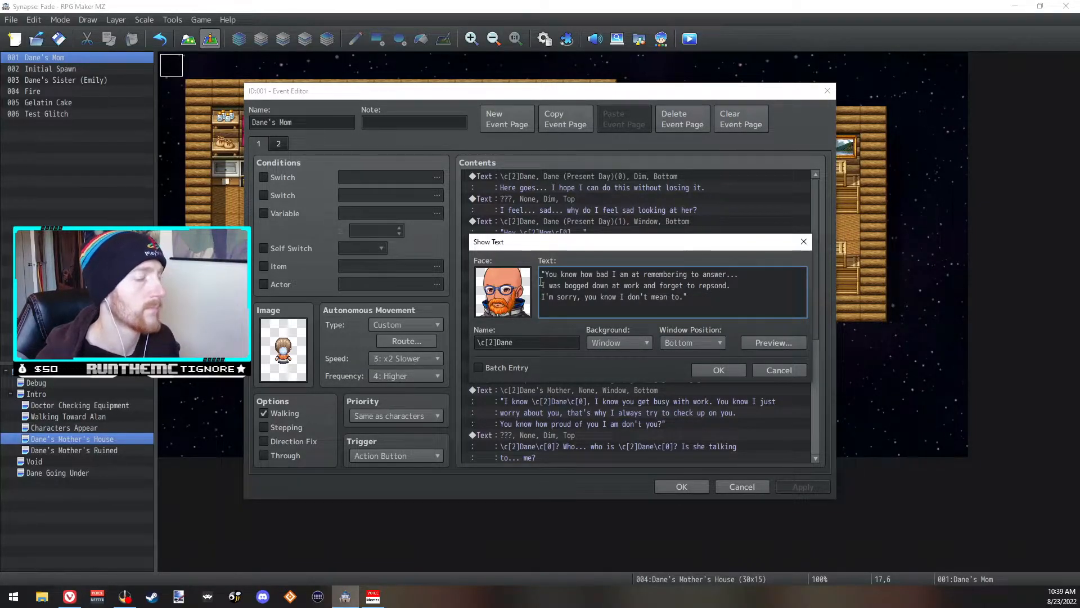
{"action": "left_click", "coordinate": [717, 372]}
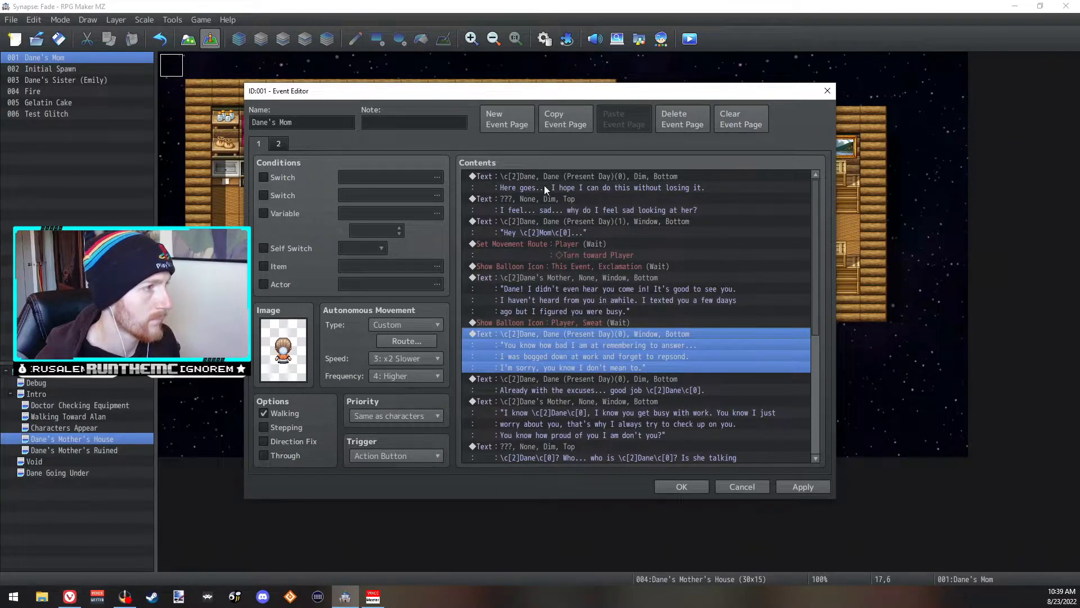
- Prefix the ??? speaker name of the "I feel... sad..." message with the color code \c[2]
{"action": "double_click", "coordinate": [511, 208]}
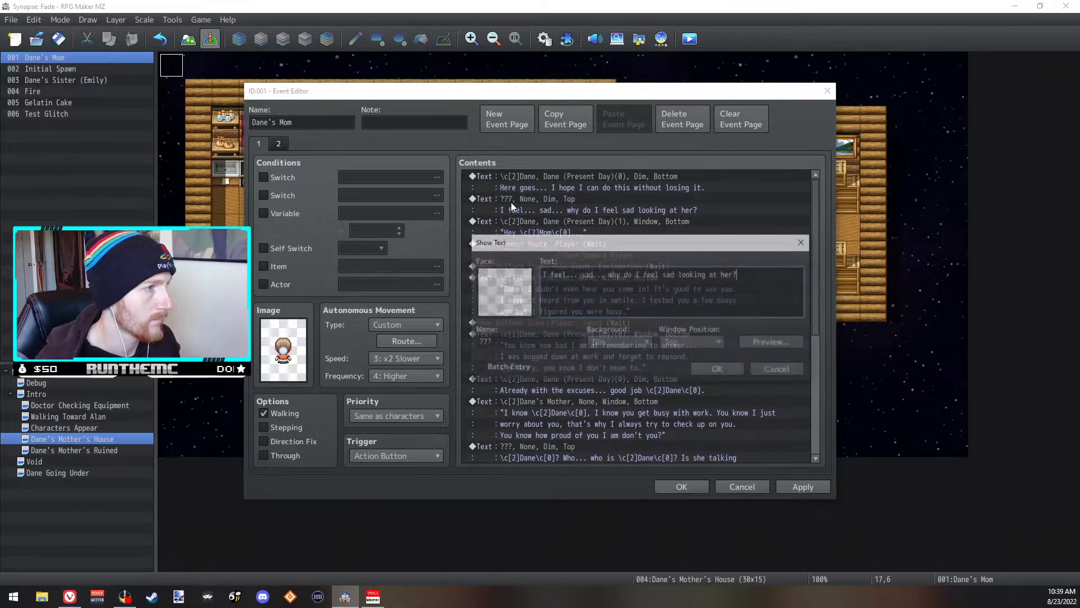
{"action": "left_click", "coordinate": [477, 340]}
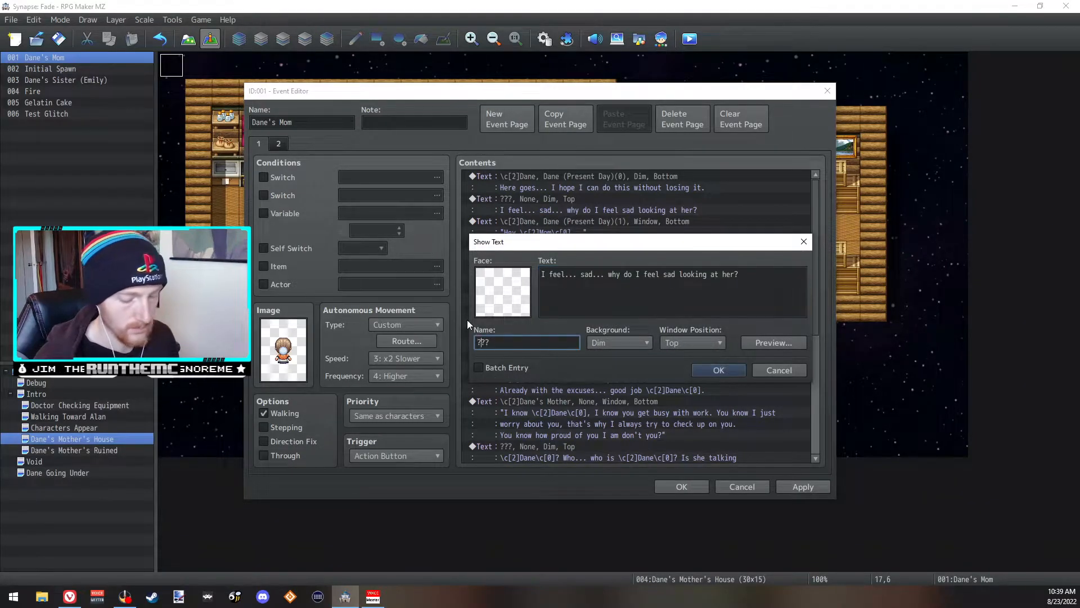
{"action": "type", "text": "\\c[2]"}
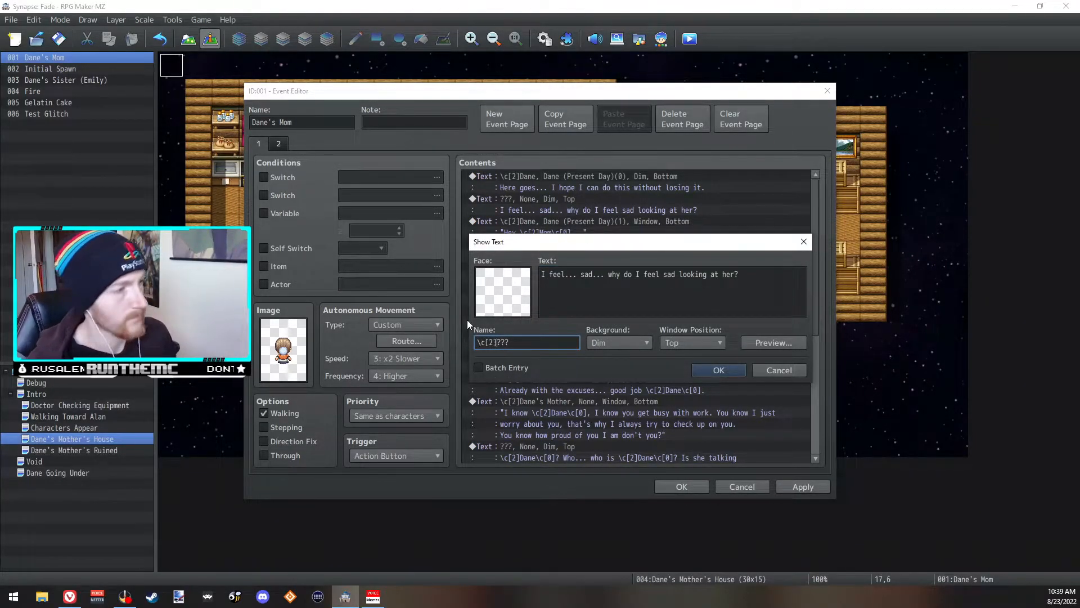
{"action": "left_click", "coordinate": [719, 369]}
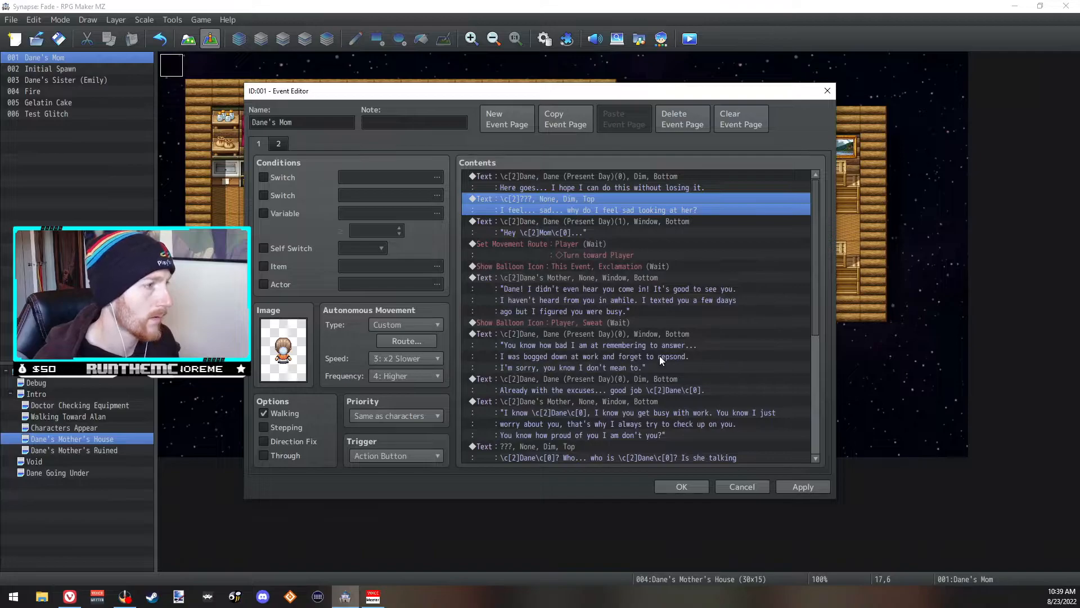
- Prefix the ??? speaker name of the "Who... who is Dane?" message with the color code \c[2] and accept the message
{"action": "scroll", "coordinate": [660, 356], "scroll_direction": "down", "scroll_amount": 2}
{"action": "double_click", "coordinate": [565, 401]}
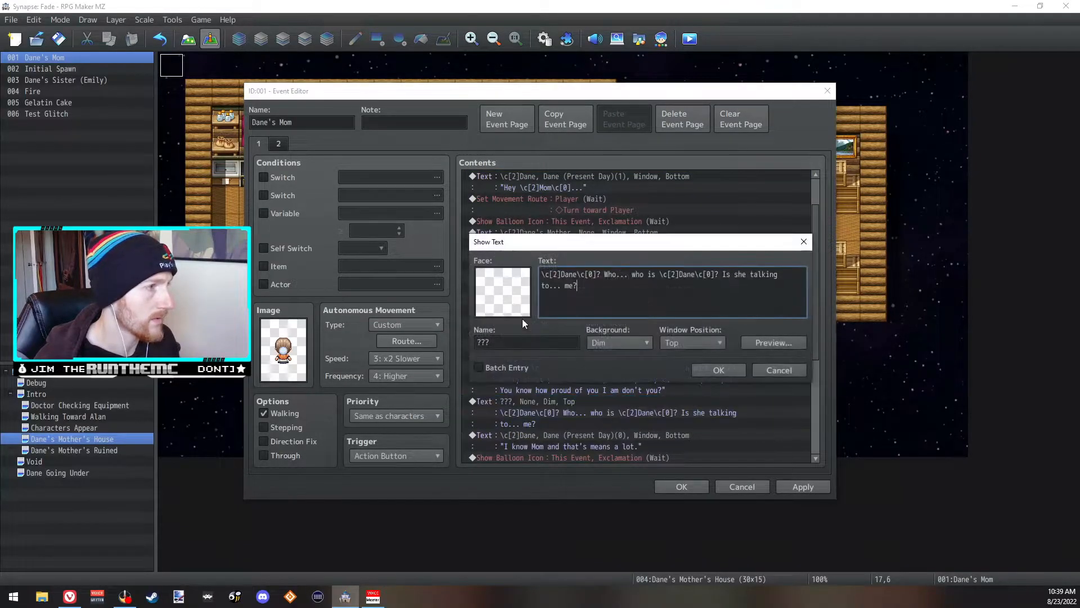
{"action": "left_click", "coordinate": [479, 341]}
{"action": "type", "text": "\\c[2]"}
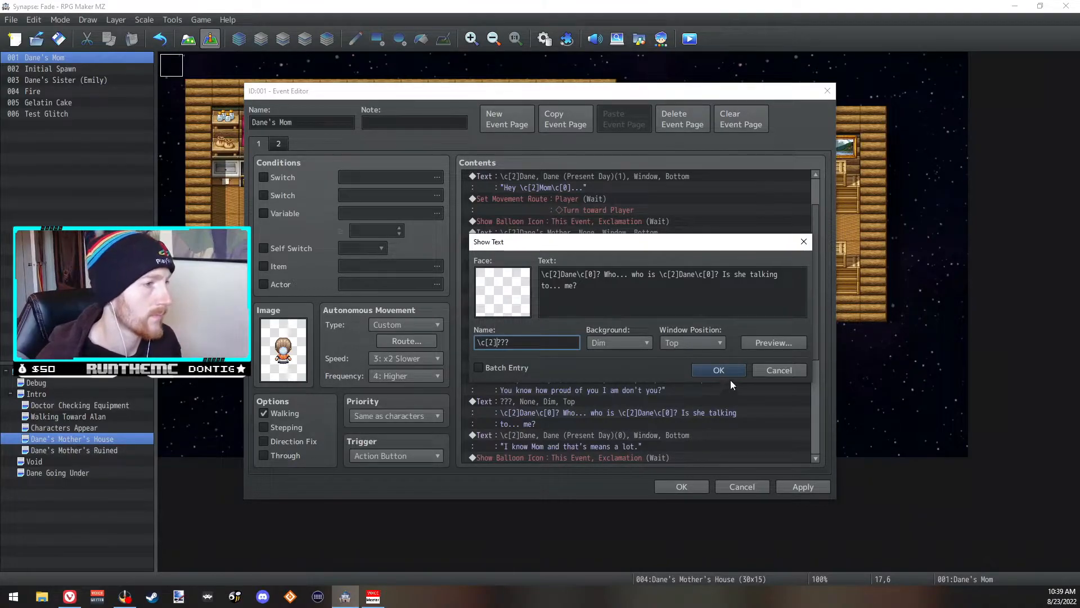
{"action": "left_click", "coordinate": [703, 371]}
- Correct "forget" to "forgot" in Dane's "I was bogged down at work" line and accept the message
{"action": "scroll", "coordinate": [699, 373], "scroll_direction": "down", "scroll_amount": 3}
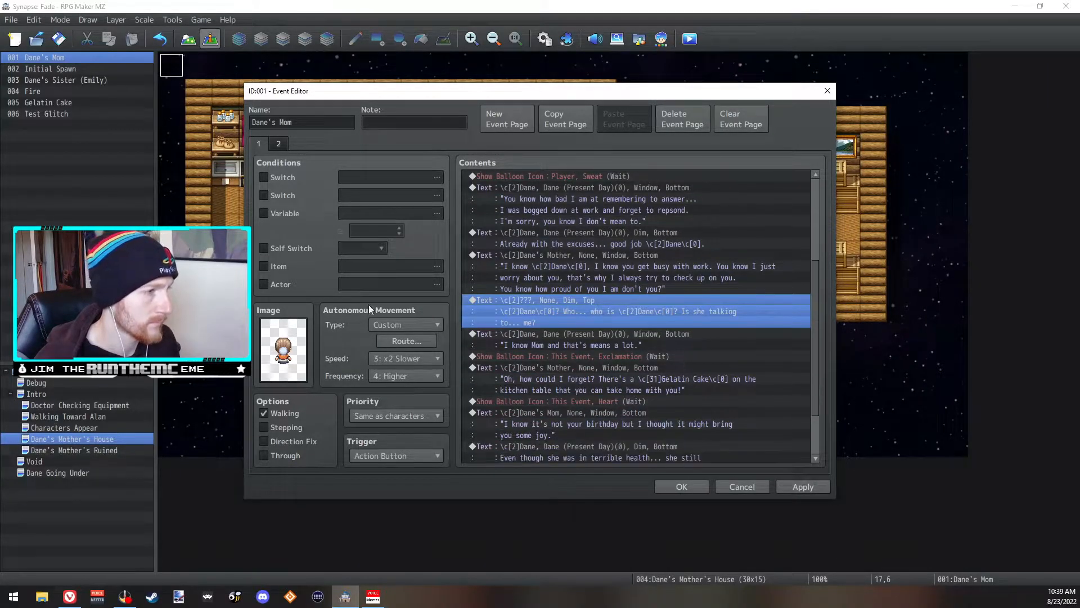
{"action": "left_click", "coordinate": [621, 262]}
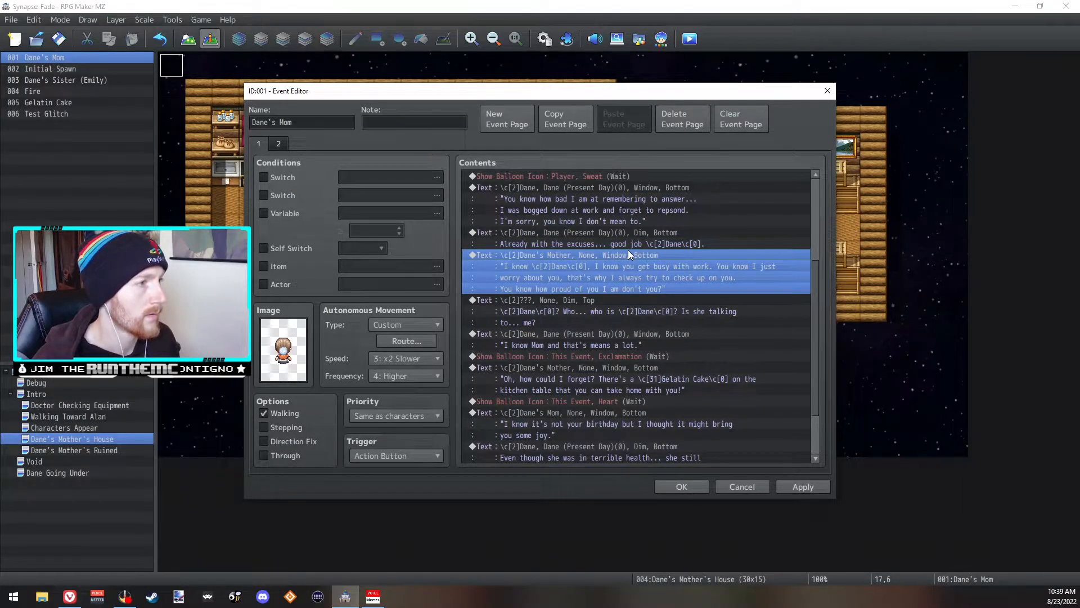
{"action": "left_click", "coordinate": [656, 205]}
{"action": "double_click", "coordinate": [660, 187]}
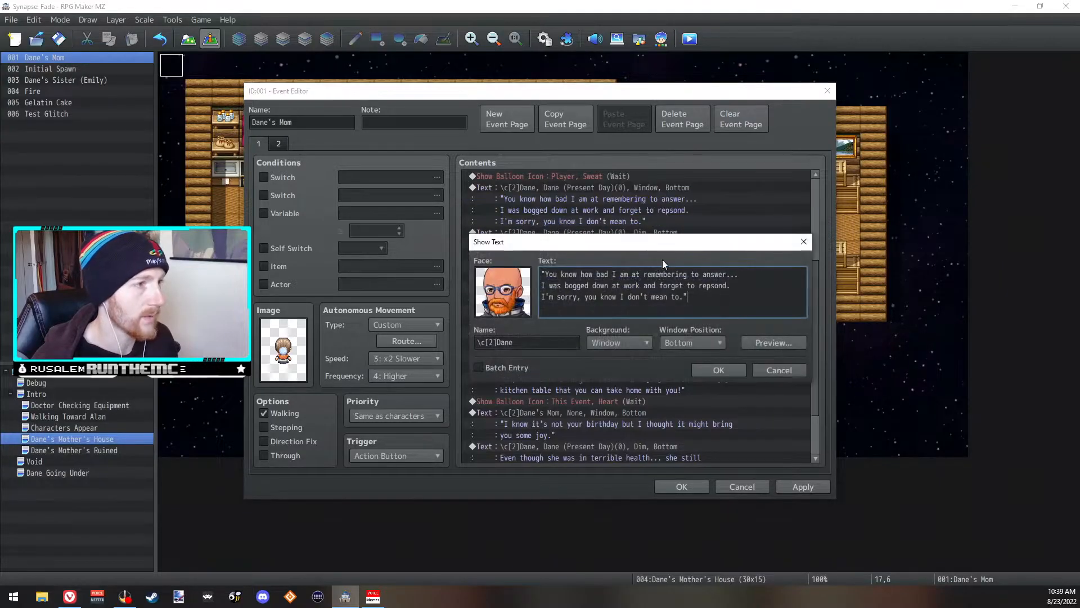
{"action": "left_click", "coordinate": [680, 285]}
{"action": "key", "text": "BackSpace"}
{"action": "type", "text": "o"}
{"action": "left_click", "coordinate": [719, 370]}
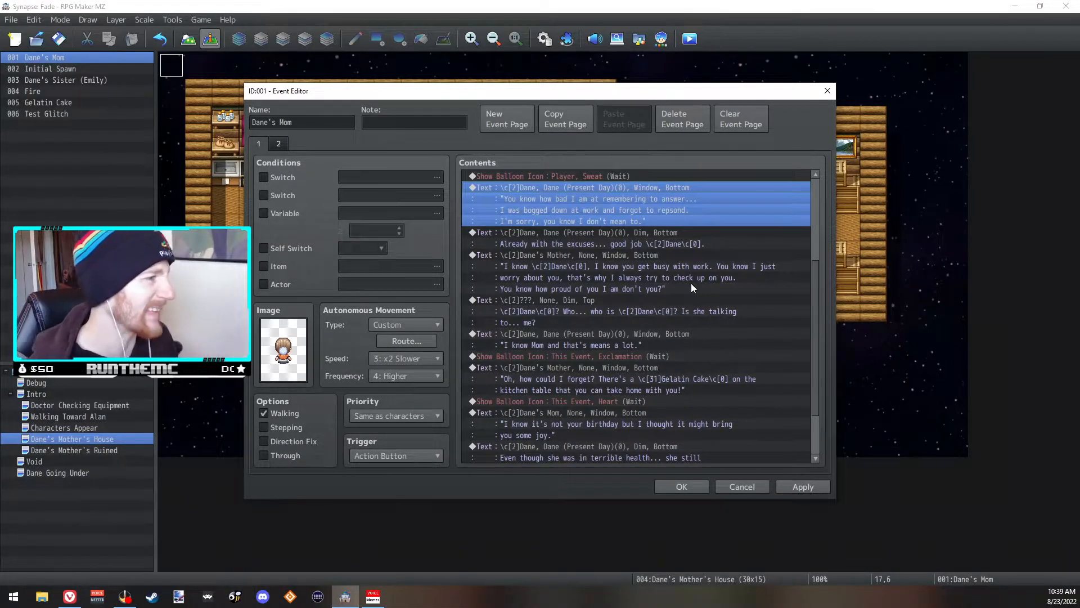
- In Dane's Mother's "I know you get busy with work" message, remove "You know" before "I just worry about you"
{"action": "double_click", "coordinate": [640, 255]}
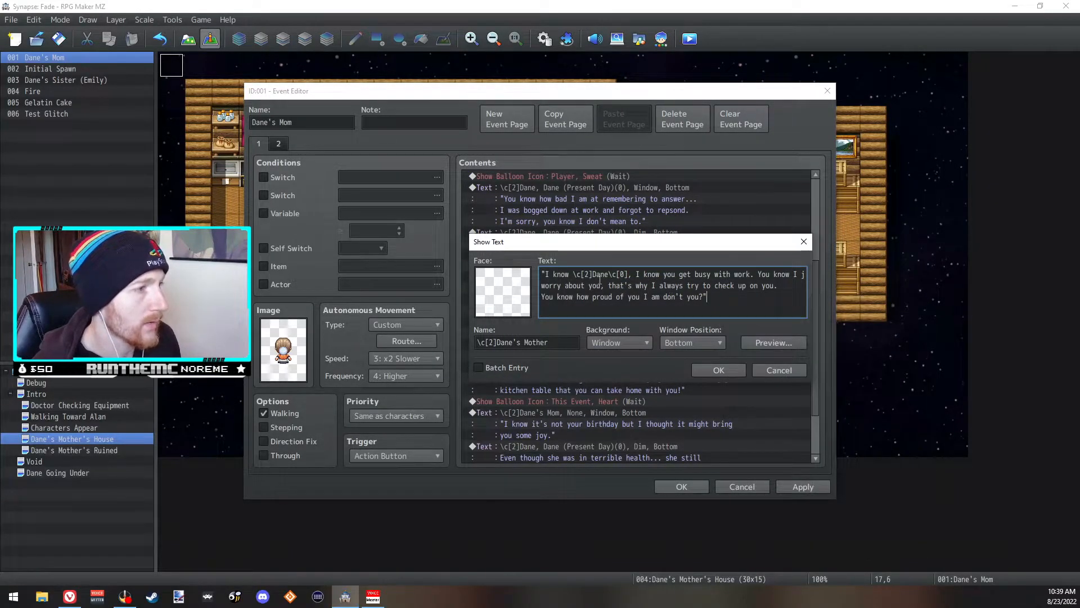
{"action": "left_click_drag", "start_coordinate": [792, 276], "coordinate": [757, 275]}
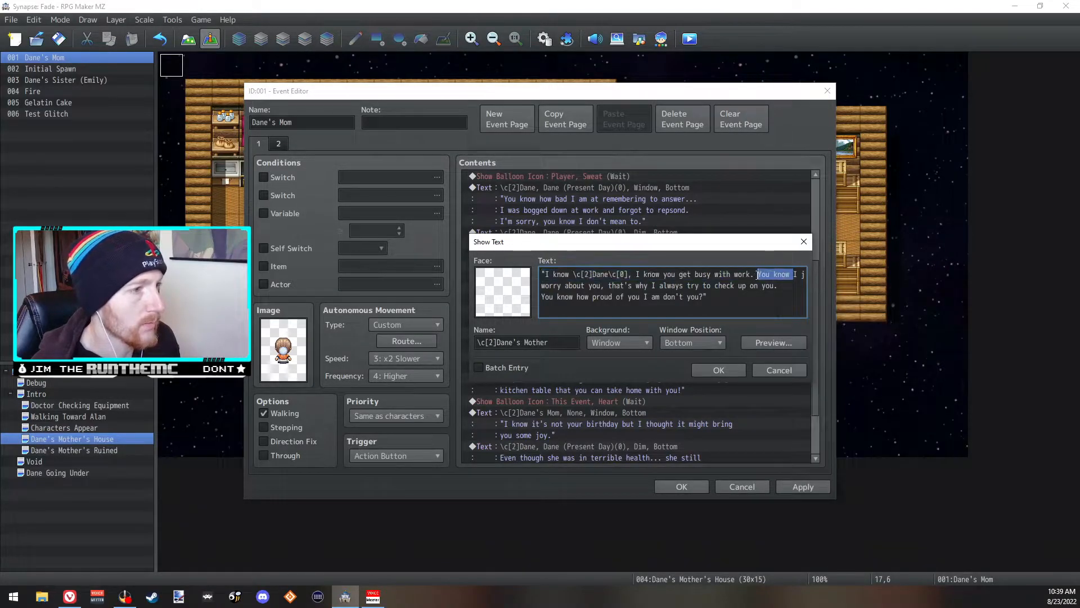
{"action": "key", "text": "BackSpace"}
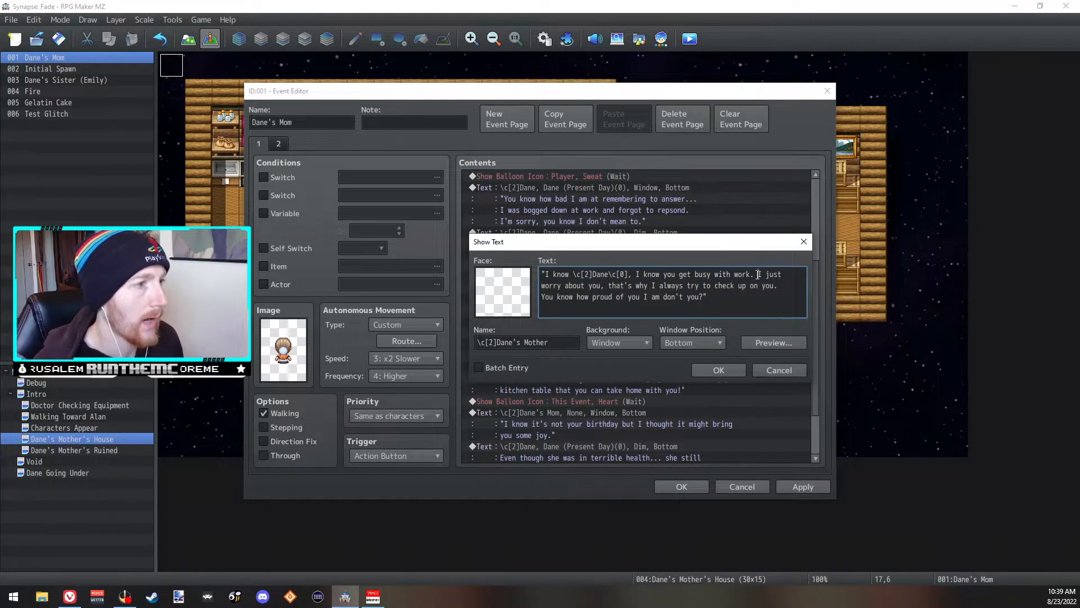
{"action": "left_click", "coordinate": [600, 285]}
{"action": "type", "text": ","}
- Shorten the ending of the mother's second line so it reads "that's why I always try to check up."
{"action": "left_click", "coordinate": [780, 284]}
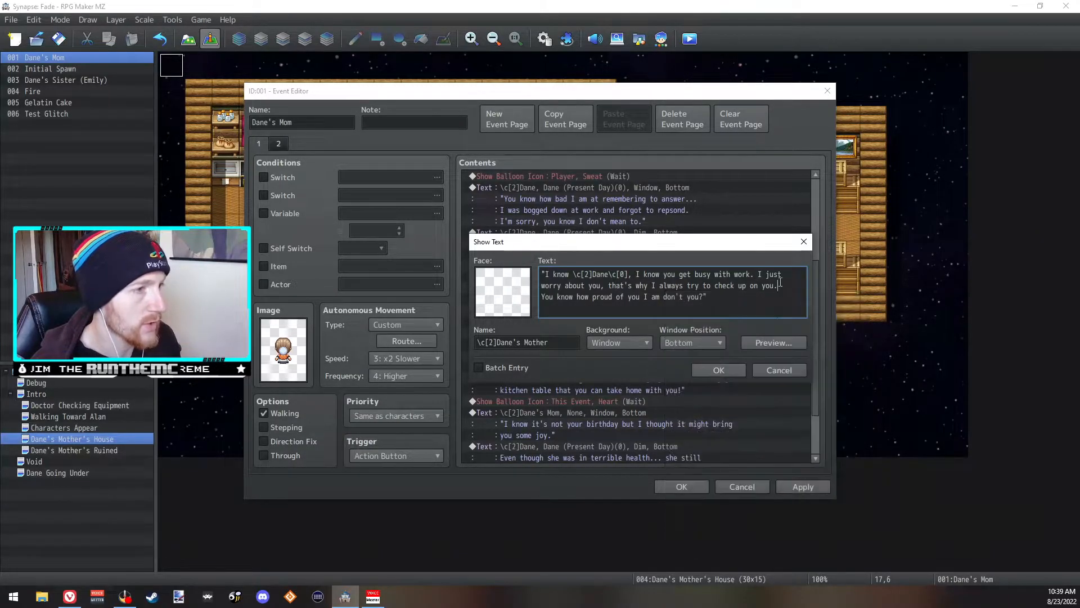
{"action": "key", "text": "BackSpace"}
{"action": "key", "text": "BackSpace"}
{"action": "key", "text": "BackSpace"}
{"action": "key", "text": "BackSpace"}
{"action": "key", "text": "BackSpace"}
{"action": "key", "text": "BackSpace"}
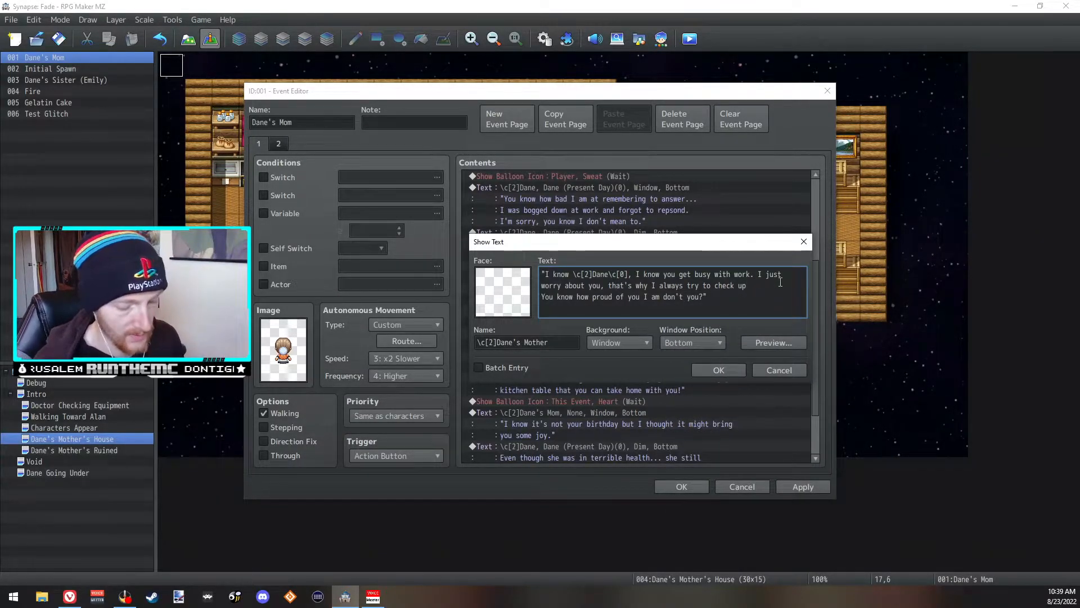
{"action": "type", "text": "."}
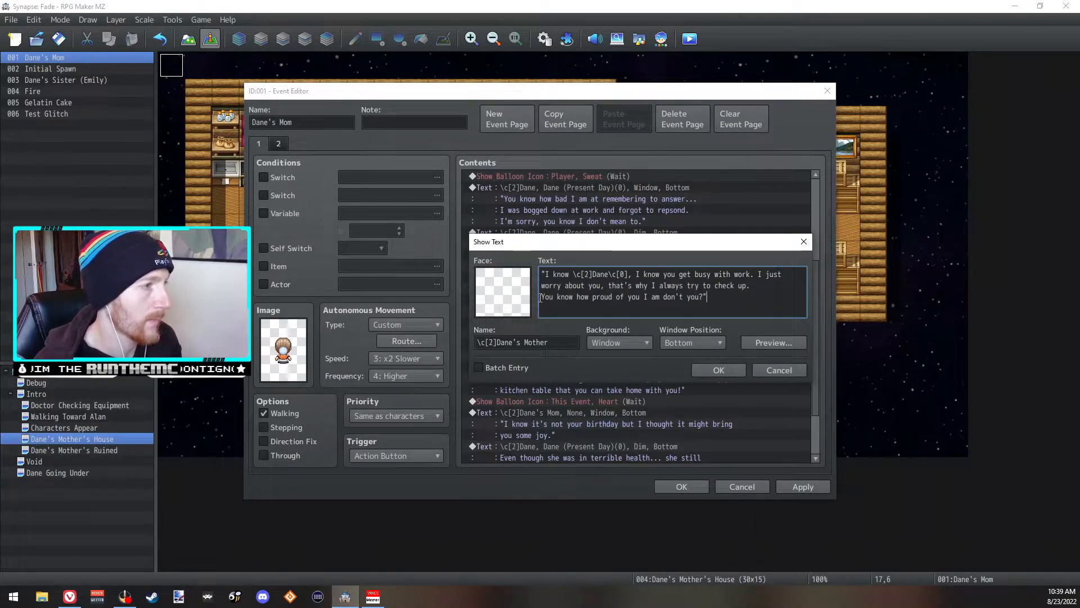
- Rewrap the mother's message so the second line ends with "You know" and the third starts with "how proud"
{"action": "key", "text": "Delete"}
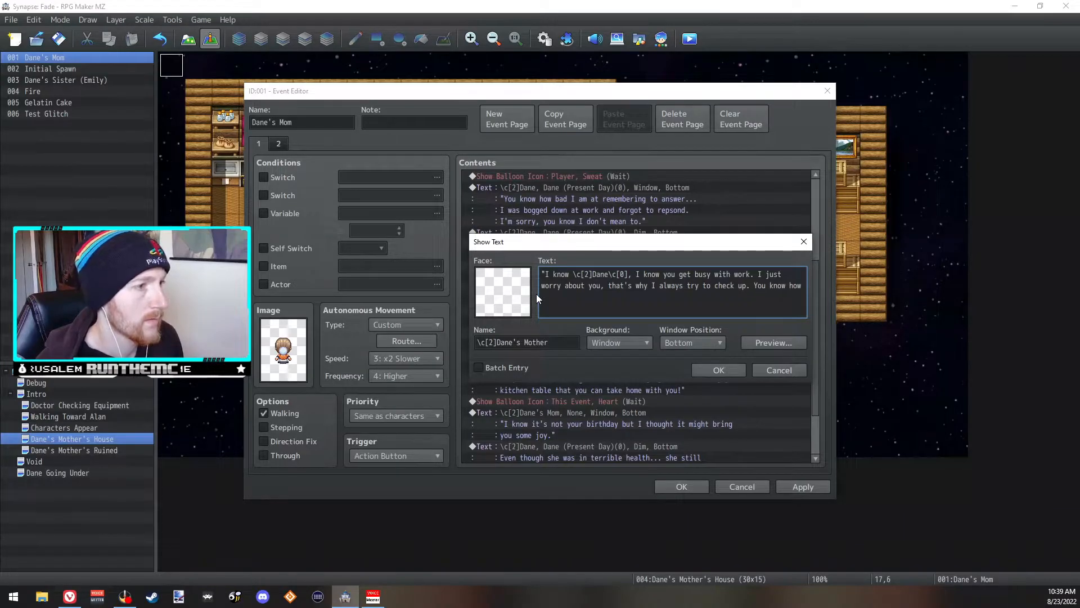
{"action": "key", "text": "Right"}
{"action": "key", "text": "Right"}
{"action": "key", "text": "Return"}
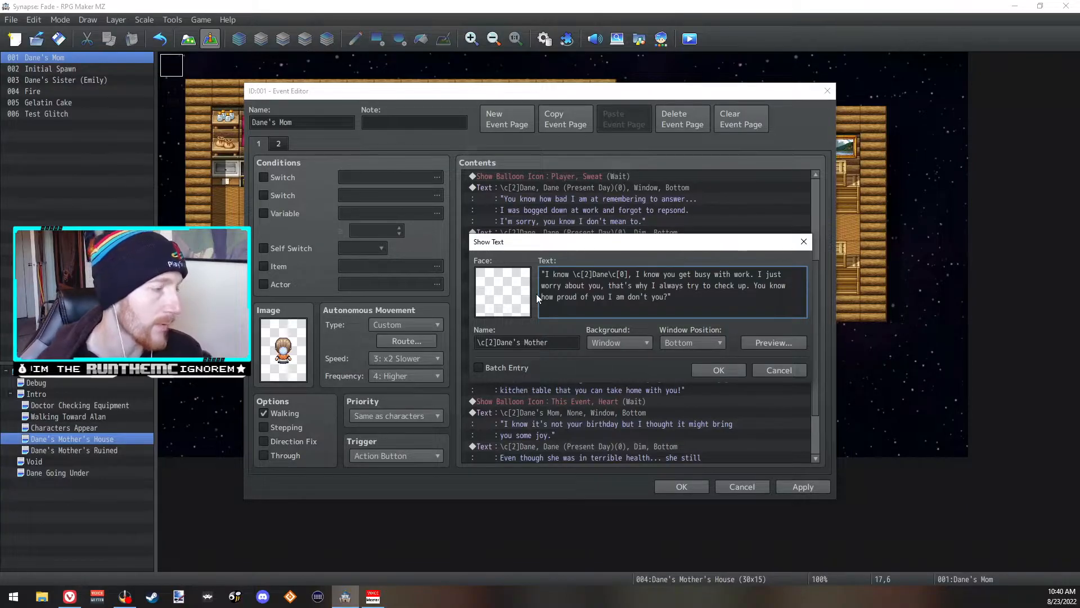
- Remove "of you" from the message's third line so it reads "how proud I am don't you?"
{"action": "left_click", "coordinate": [609, 295]}
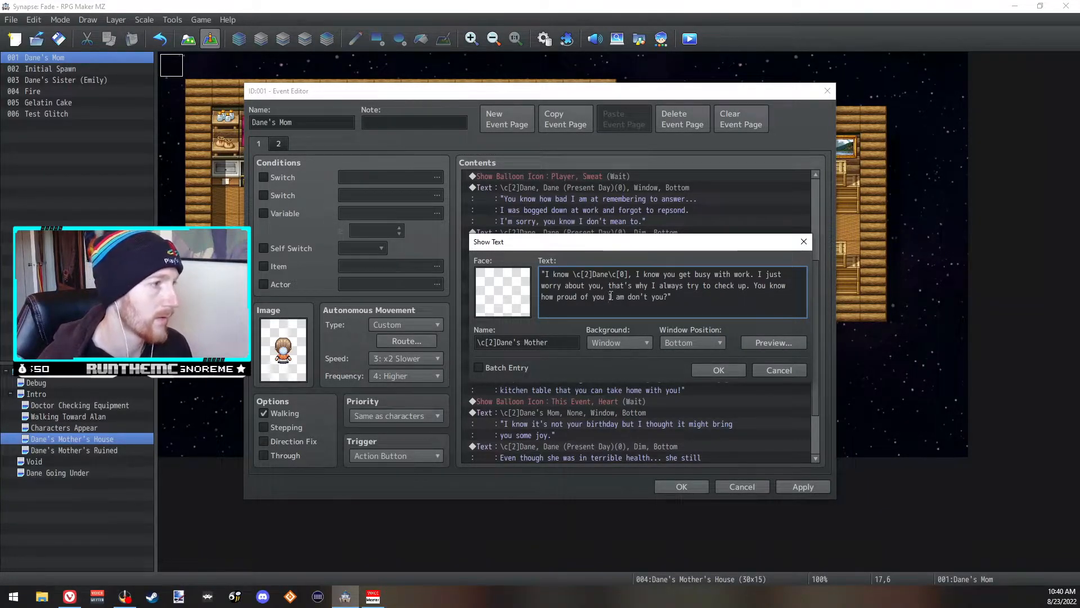
{"action": "key", "text": "BackSpace"}
{"action": "key", "text": "BackSpace"}
{"action": "key", "text": "BackSpace"}
{"action": "key", "text": "BackSpace"}
{"action": "key", "text": "BackSpace"}
{"action": "key", "text": "BackSpace"}
{"action": "key", "text": "BackSpace"}
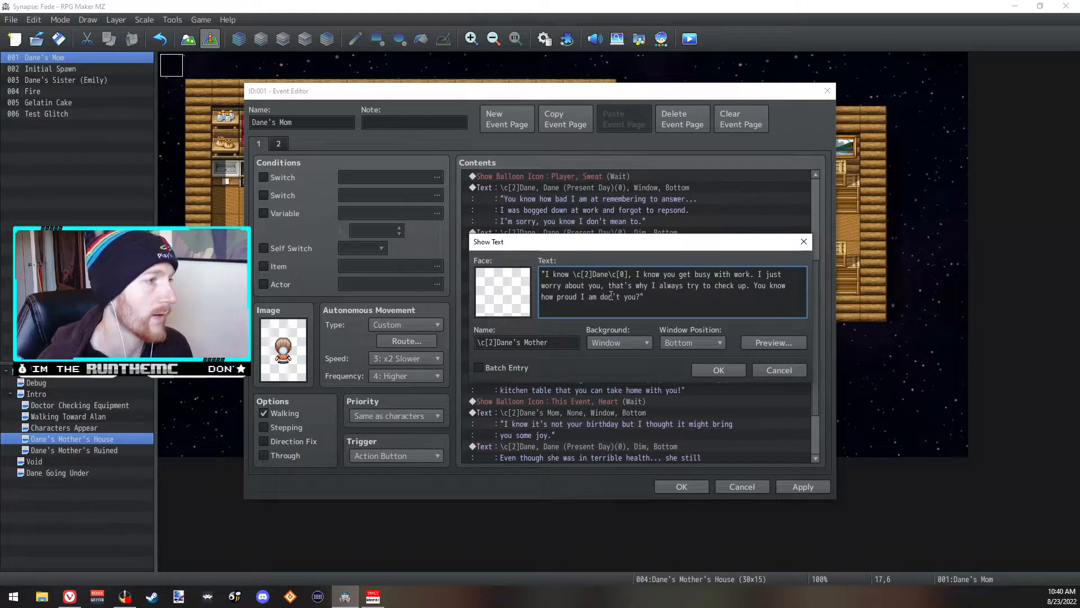
{"action": "left_click", "coordinate": [639, 294]}
{"action": "type", "text": "You'"}
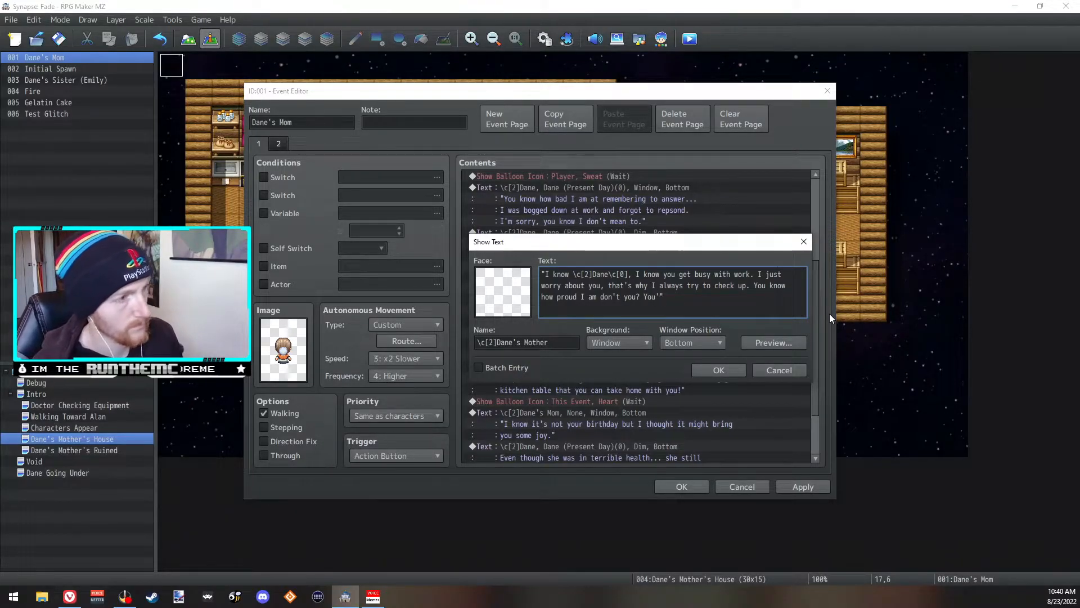
{"action": "type", "text": "ve really come s"}
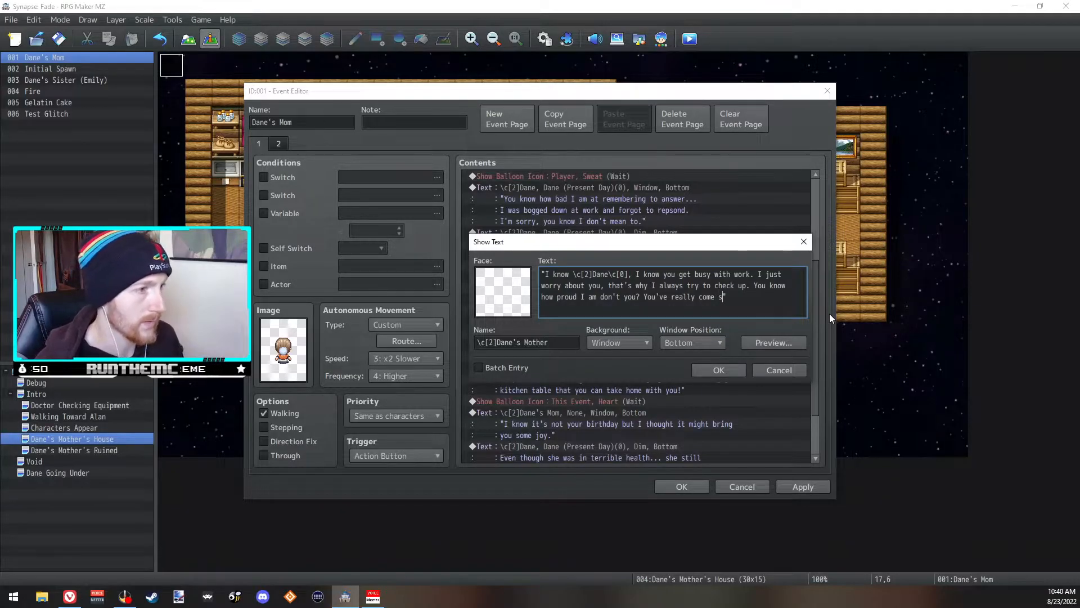
{"action": "key", "text": "BackSpace"}
{"action": "key", "text": "BackSpace"}
{"action": "key", "text": "BackSpace"}
{"action": "key", "text": "BackSpace"}
{"action": "key", "text": "BackSpace"}
{"action": "key", "text": "BackSpace"}
{"action": "key", "text": "BackSpace"}
{"action": "key", "text": "BackSpace"}
{"action": "key", "text": "BackSpace"}
{"action": "key", "text": "BackSpace"}
{"action": "key", "text": "BackSpace"}
{"action": "key", "text": "BackSpace"}
{"action": "key", "text": "BackSpace"}
{"action": "key", "text": "BackSpace"}
{"action": "key", "text": "BackSpace"}
{"action": "key", "text": "BackSpace"}
{"action": "key", "text": "BackSpace"}
{"action": "key", "text": "BackSpace"}
{"action": "key", "text": "BackSpace"}
{"action": "key", "text": "BackSpace"}
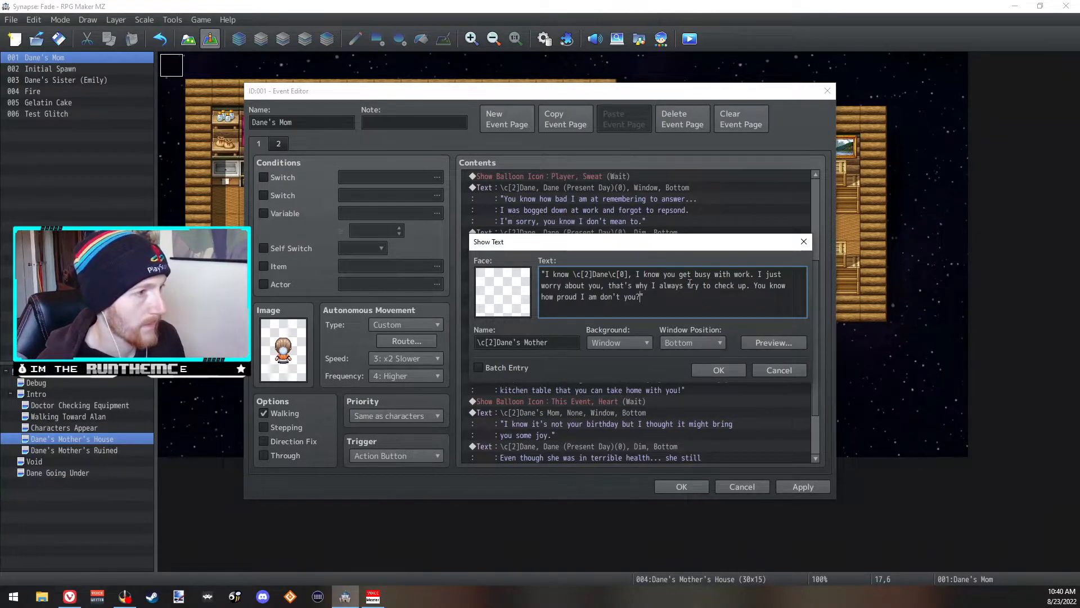
- Accept the edited message with its closing quotation mark kept after "don't you?"
{"action": "right_click", "coordinate": [667, 302]}
{"action": "left_click", "coordinate": [687, 297]}
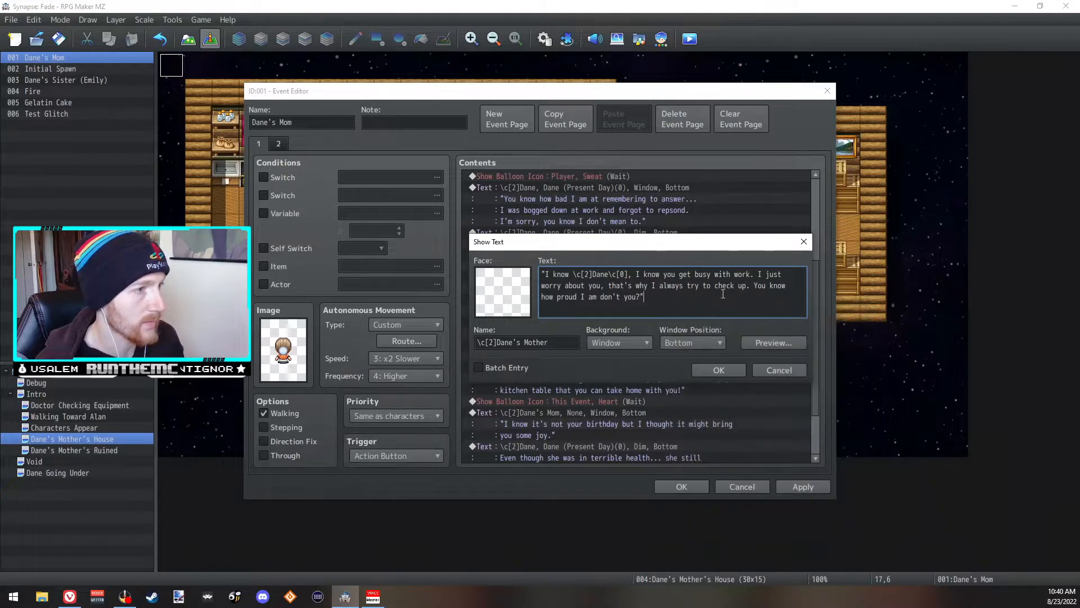
{"action": "left_click", "coordinate": [712, 369]}
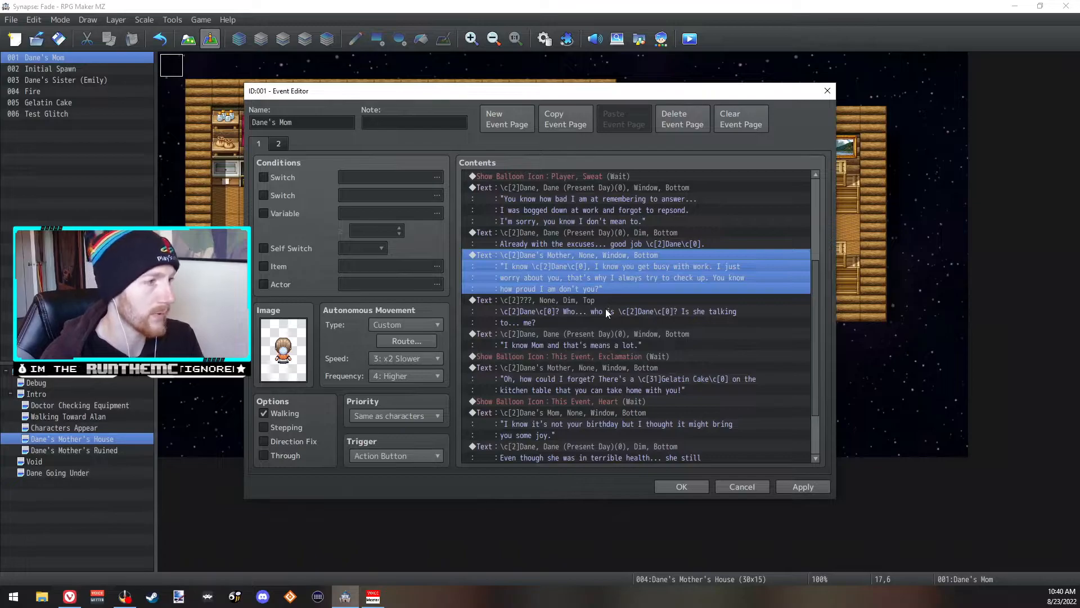
- Insert a Set Movement Route command targeting This Event before the mother's "Well... what are you waiting for?" message
{"action": "scroll", "coordinate": [605, 309], "scroll_direction": "down", "scroll_amount": 2}
{"action": "scroll", "coordinate": [656, 298], "scroll_direction": "down", "scroll_amount": 1}
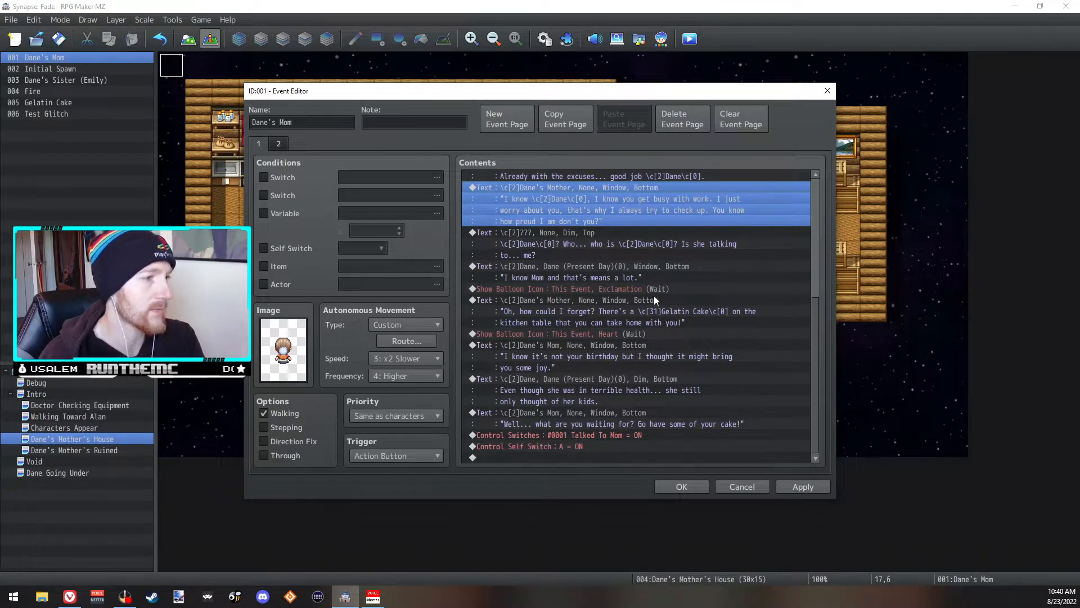
{"action": "left_click", "coordinate": [605, 306]}
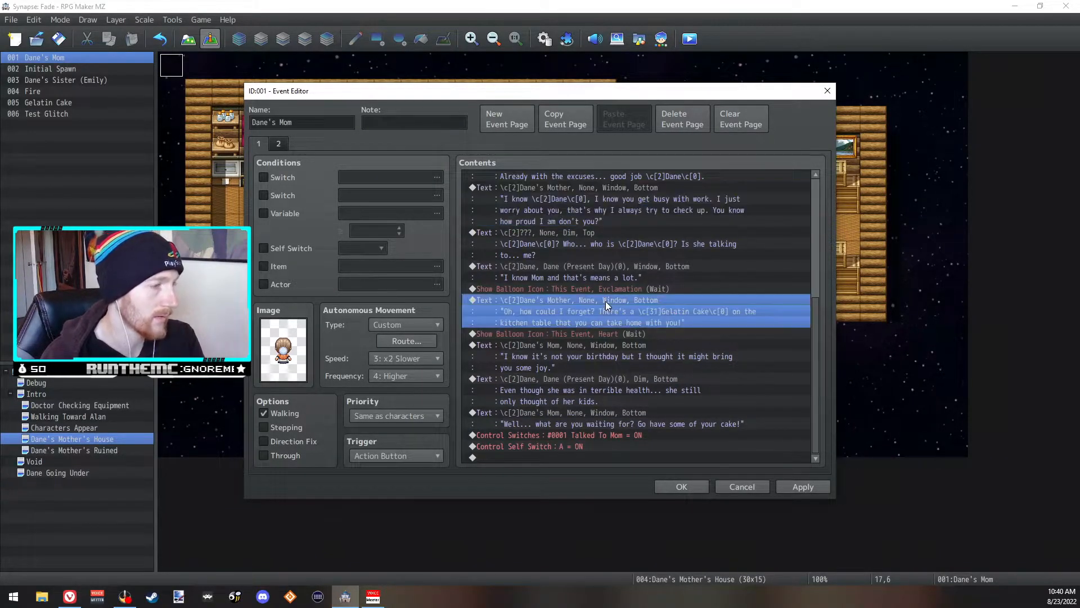
{"action": "left_click", "coordinate": [606, 333]}
{"action": "left_click", "coordinate": [598, 350]}
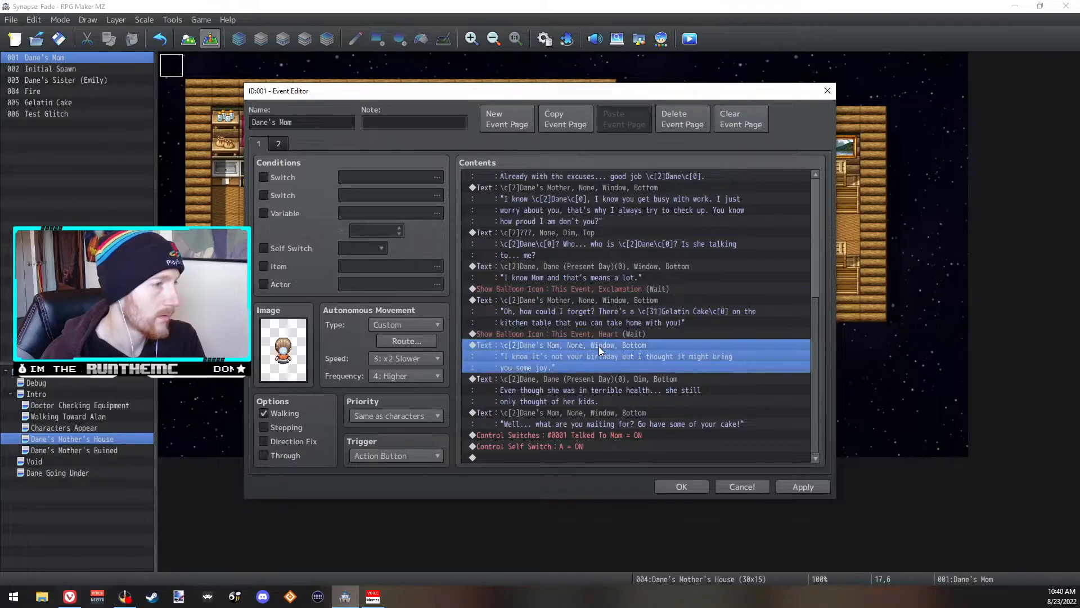
{"action": "left_click", "coordinate": [589, 413]}
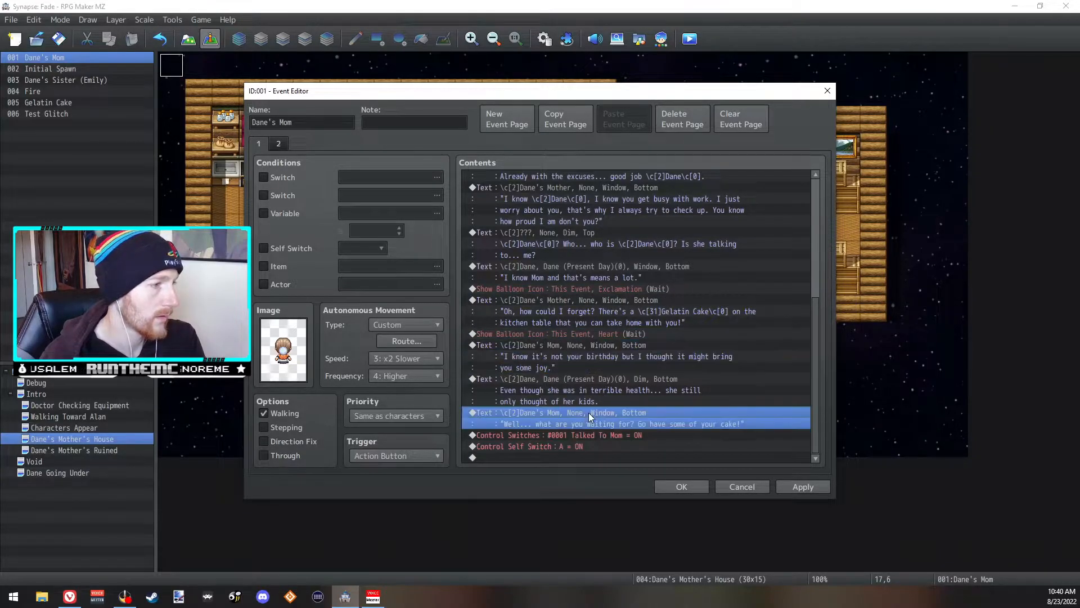
{"action": "right_click", "coordinate": [587, 414]}
{"action": "left_click", "coordinate": [601, 423]}
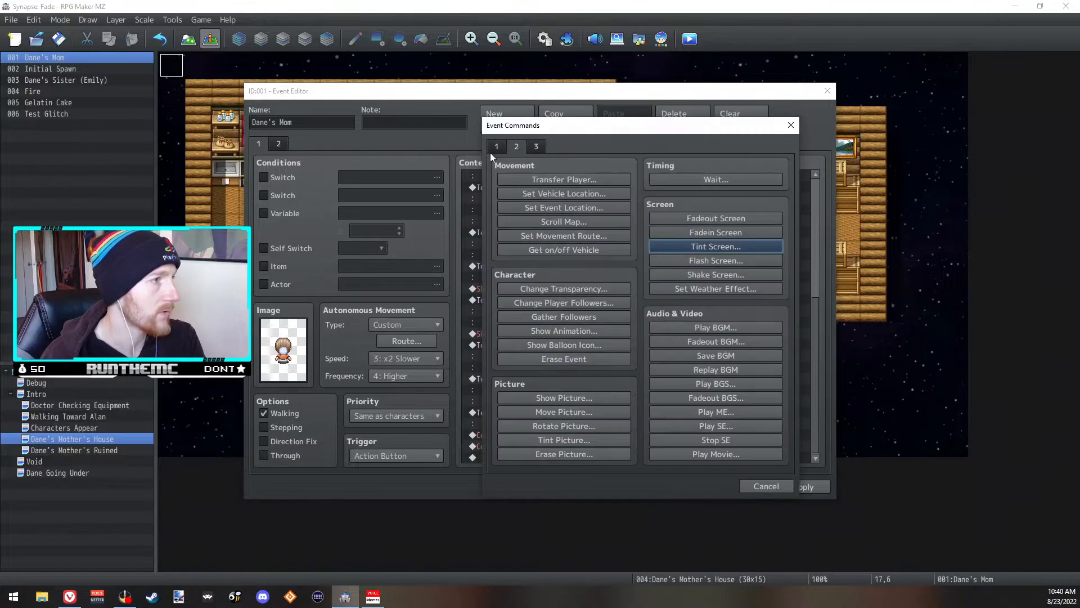
{"action": "left_click", "coordinate": [497, 148]}
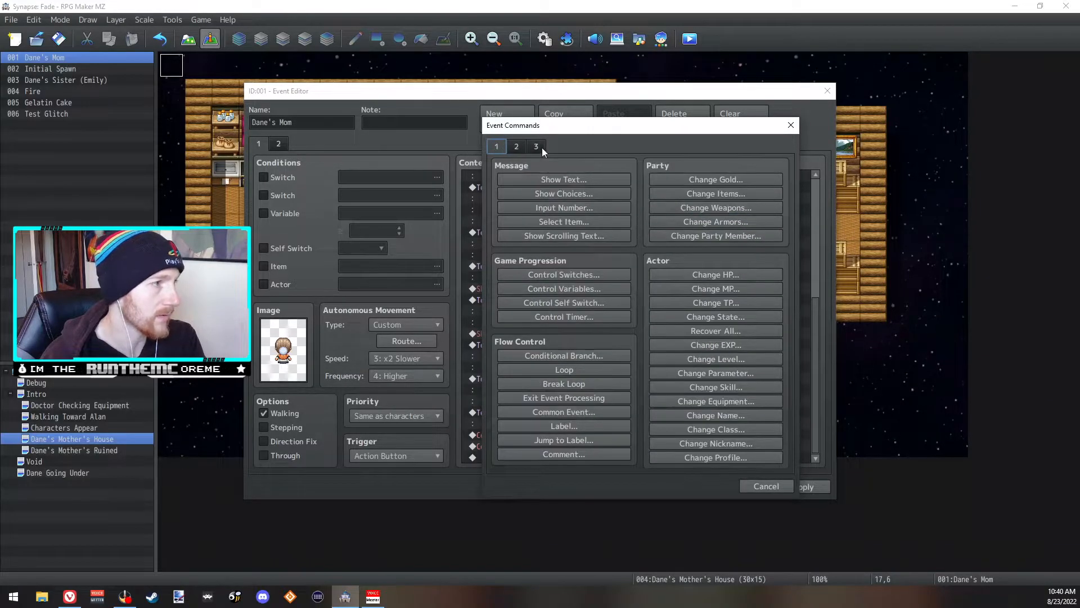
{"action": "left_click", "coordinate": [536, 148]}
{"action": "left_click", "coordinate": [515, 147]}
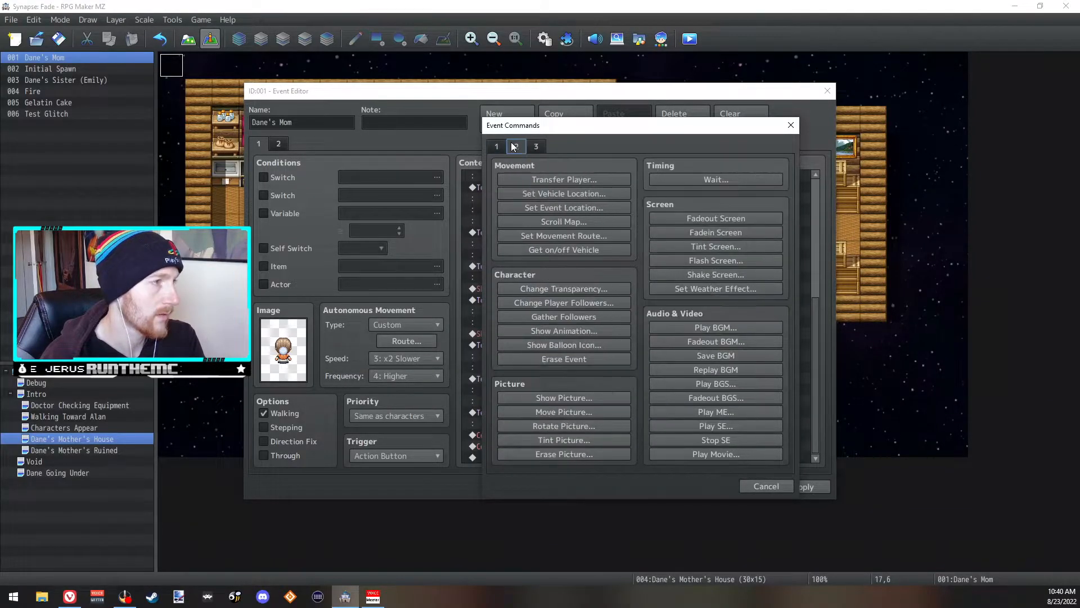
{"action": "left_click", "coordinate": [595, 239]}
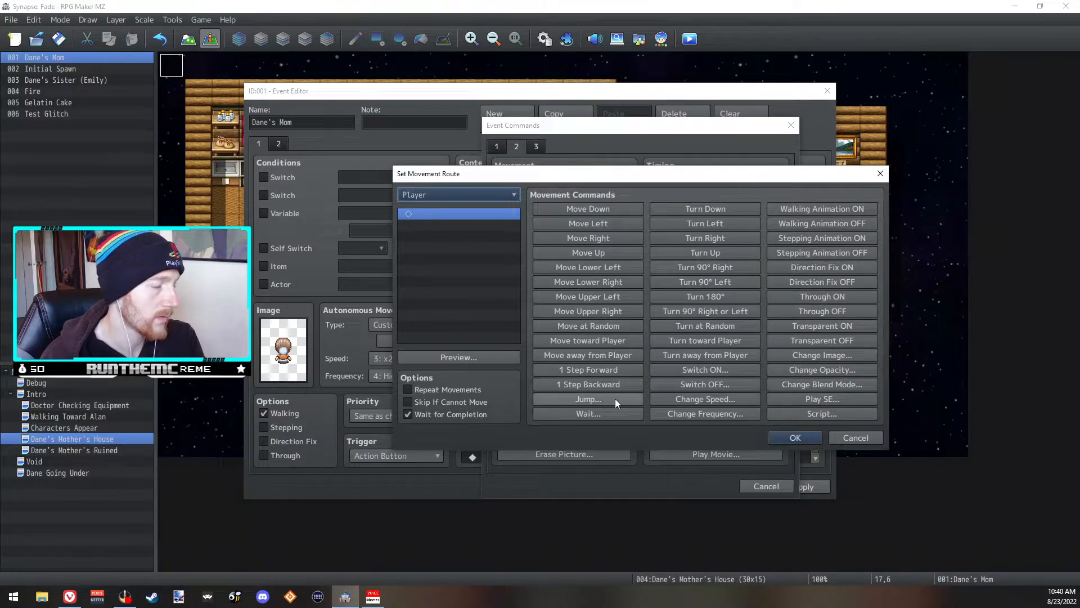
{"action": "left_click", "coordinate": [452, 195]}
{"action": "left_click", "coordinate": [439, 222]}
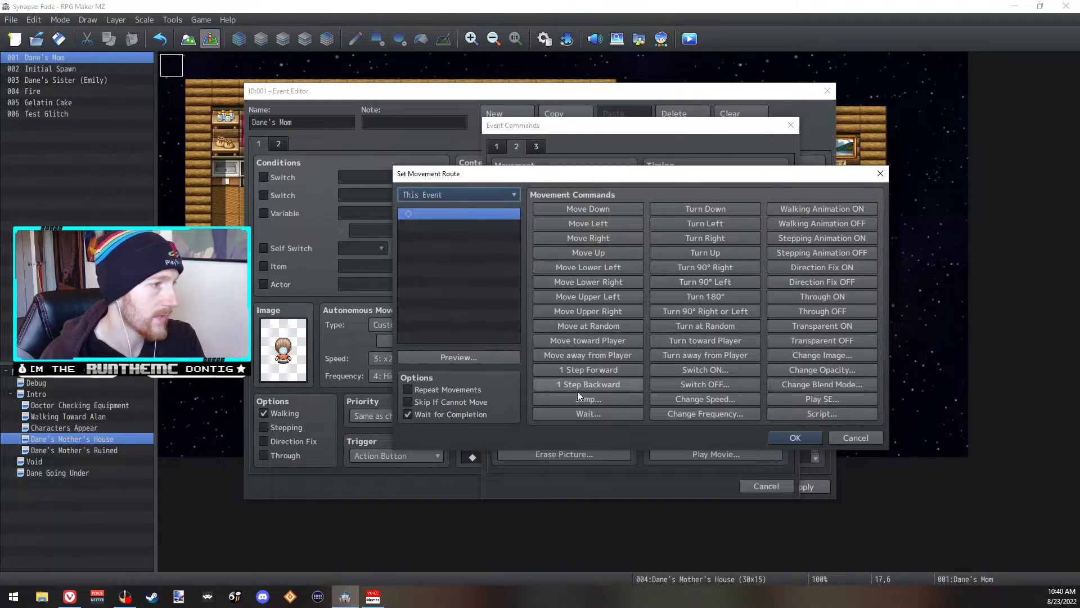
- Add a jump with offset X 0 and Y 1 to the movement route, and save the mother's event
{"action": "left_click", "coordinate": [579, 396]}
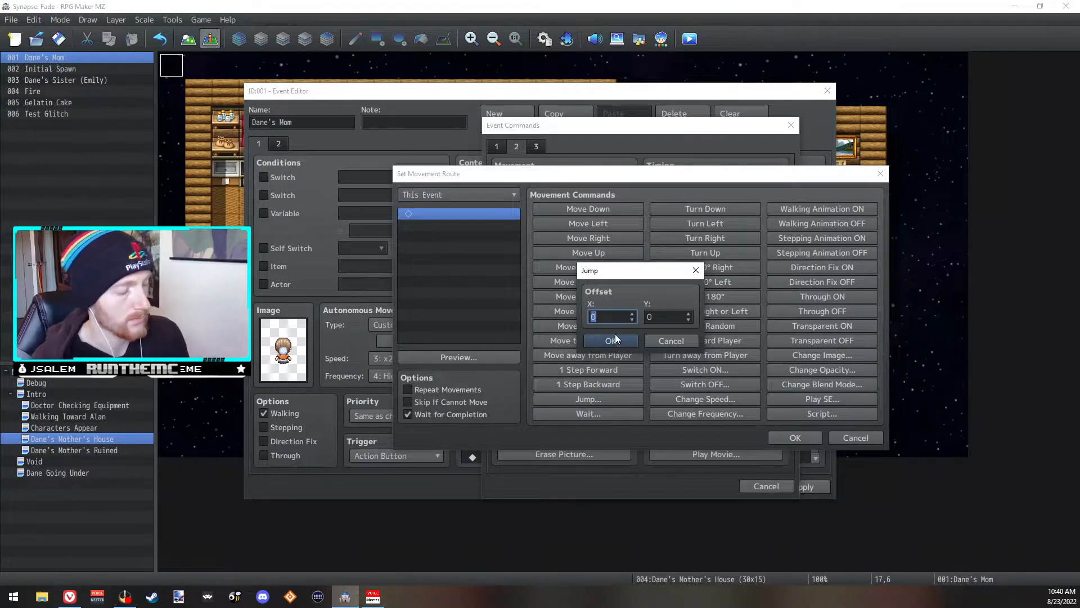
{"action": "type", "text": "1"}
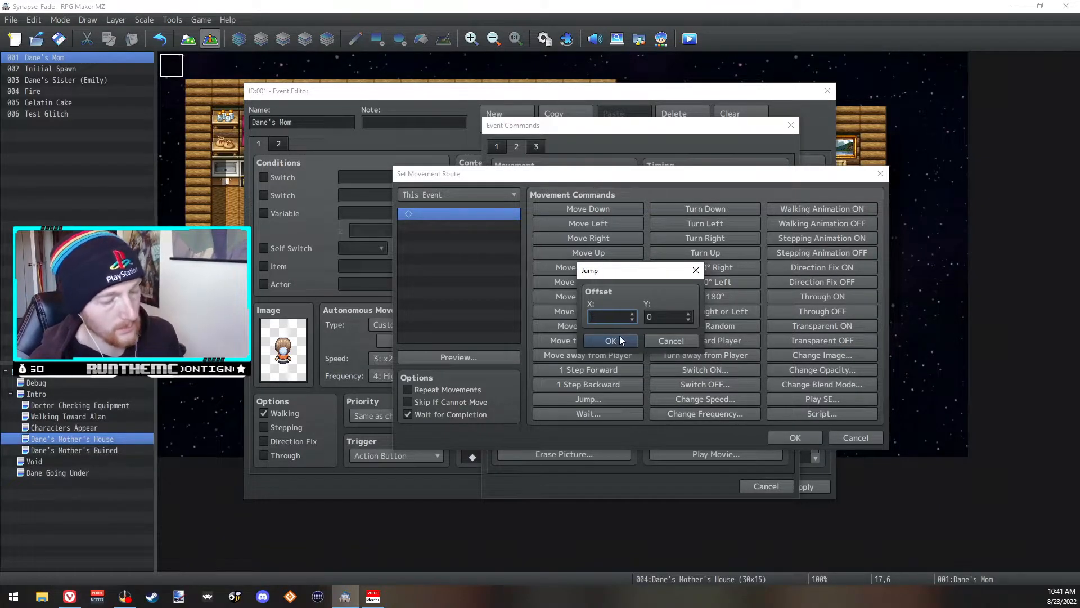
{"action": "key", "text": "BackSpace"}
{"action": "type", "text": "0"}
{"action": "left_click", "coordinate": [676, 315]}
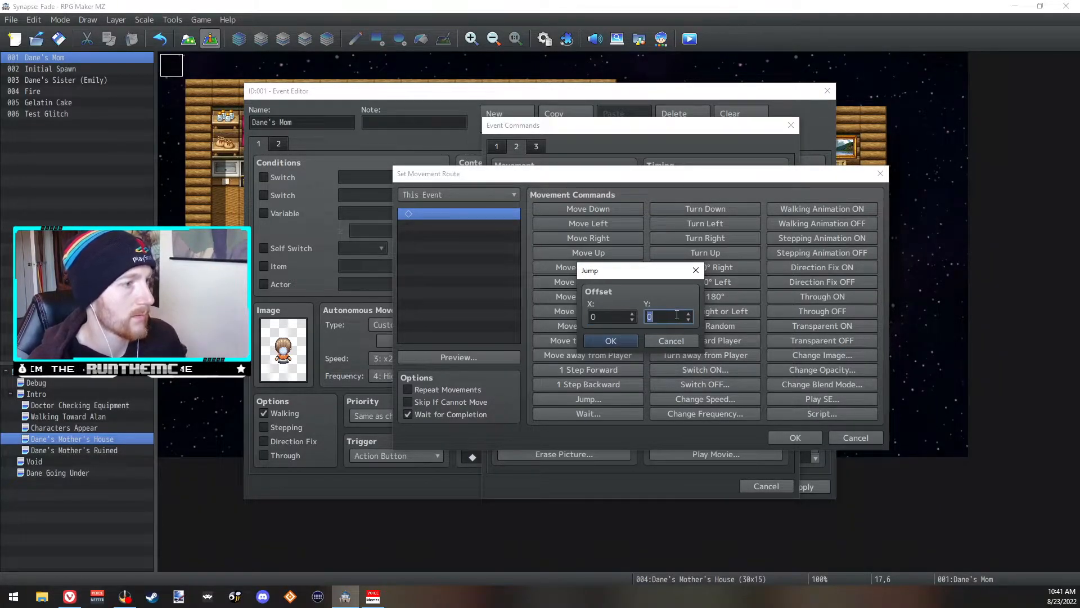
{"action": "type", "text": "1"}
{"action": "left_click", "coordinate": [610, 341]}
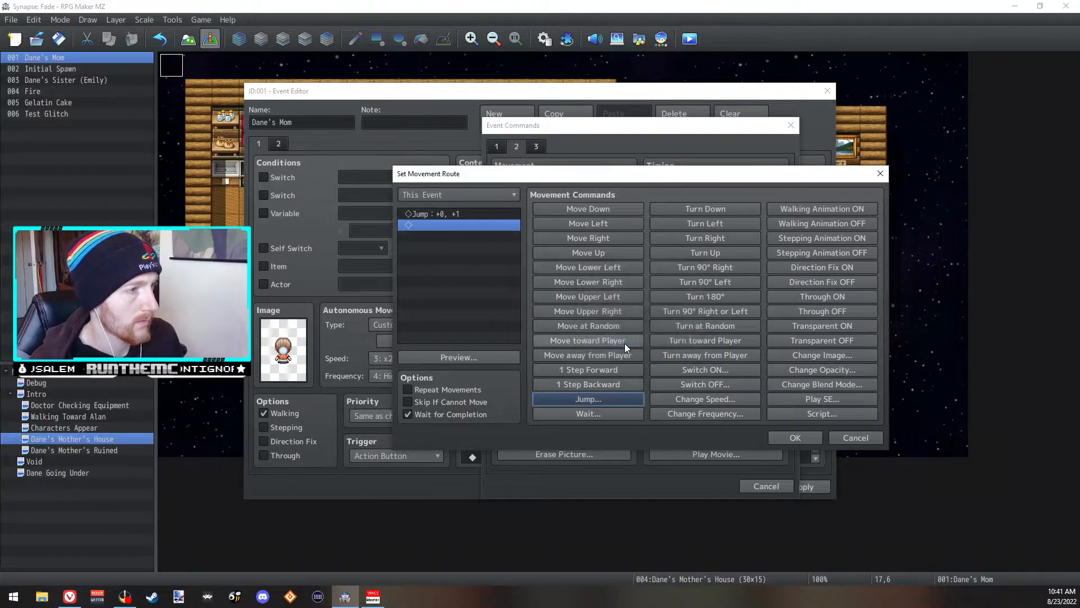
{"action": "left_click", "coordinate": [816, 442]}
{"action": "left_click", "coordinate": [803, 488]}
{"action": "left_click", "coordinate": [803, 487]}
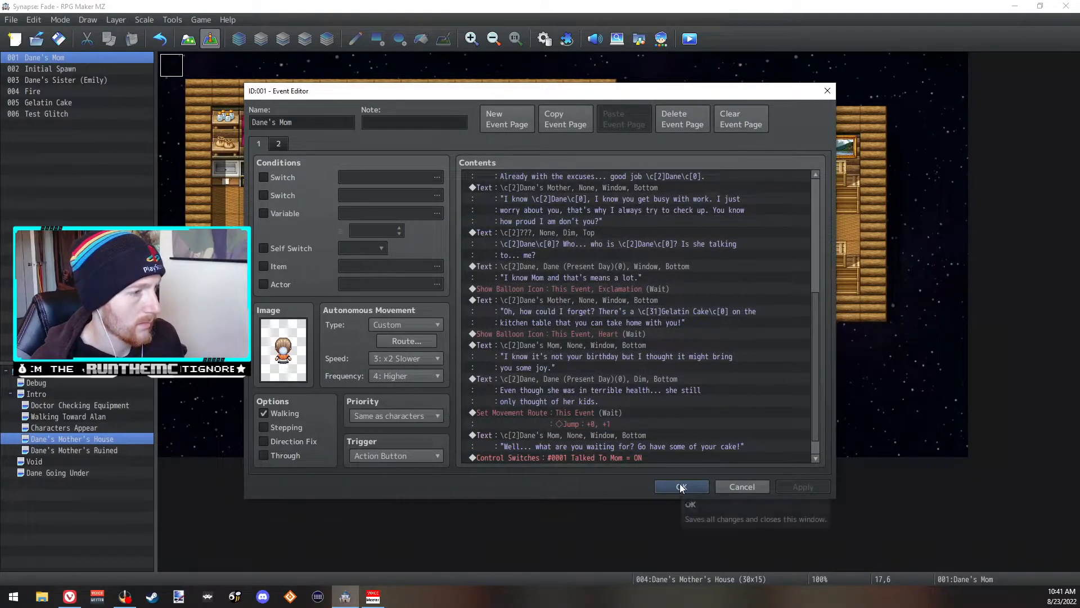
{"action": "left_click", "coordinate": [680, 487]}
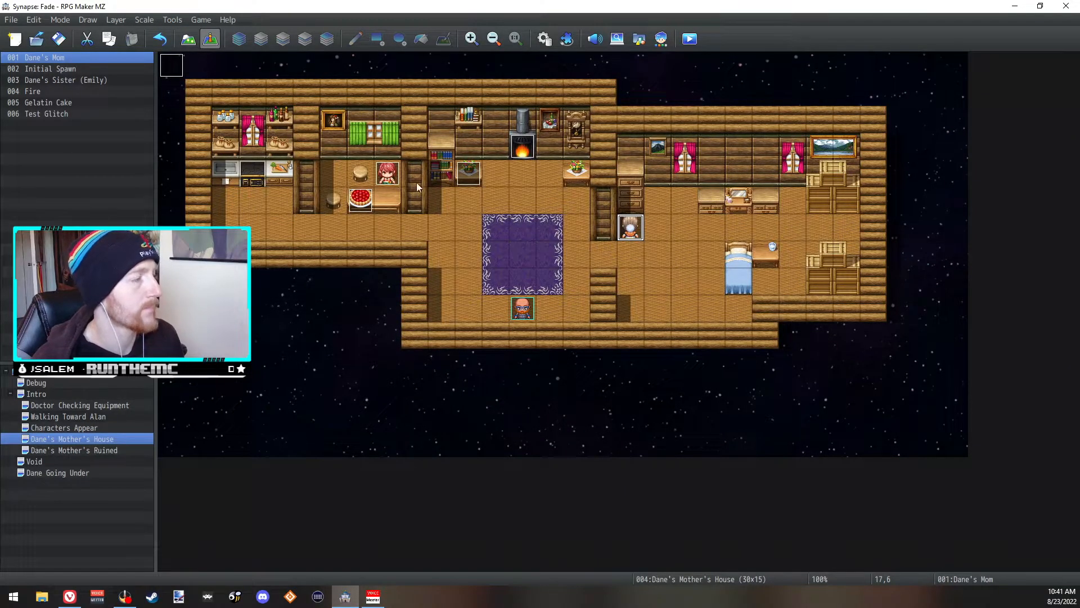
- Examine the player's movement route in the sister's event for its jump settings, leaving it unedited
{"action": "double_click", "coordinate": [382, 176]}
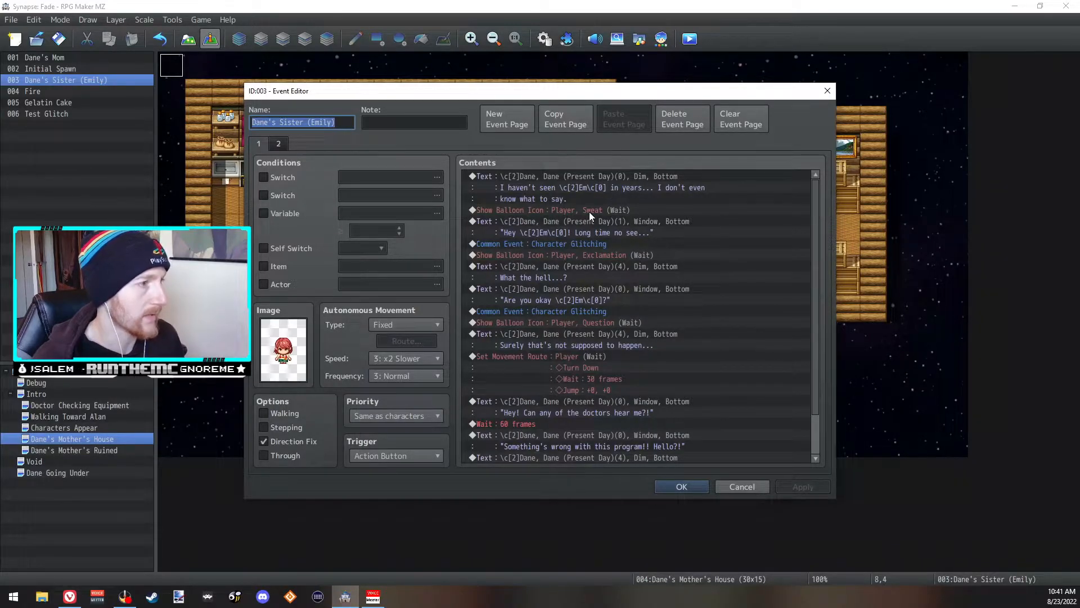
{"action": "scroll", "coordinate": [589, 212], "scroll_direction": "down", "scroll_amount": 2}
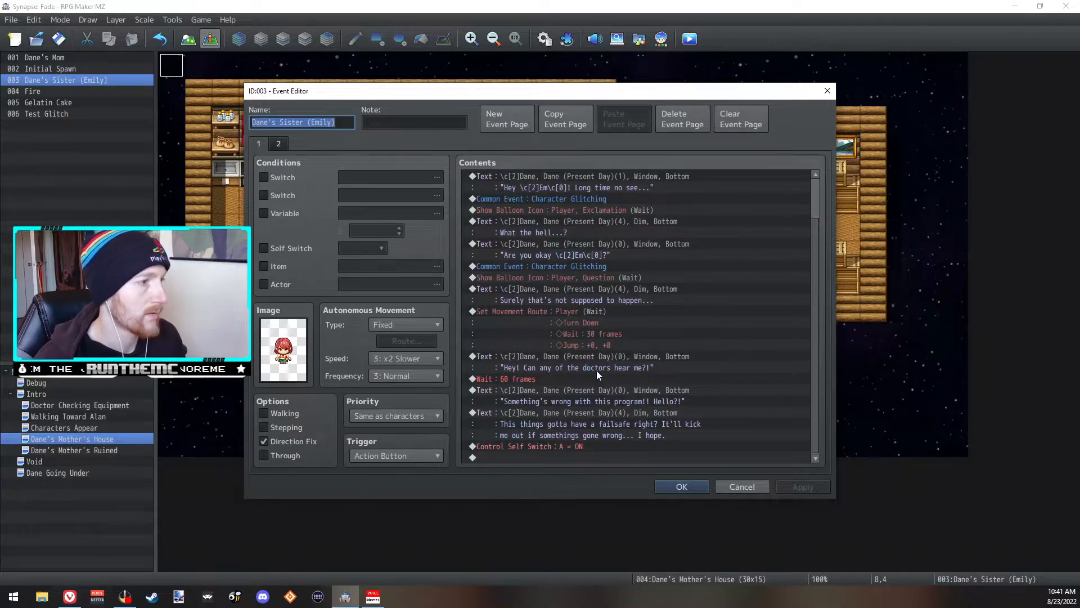
{"action": "double_click", "coordinate": [589, 311]}
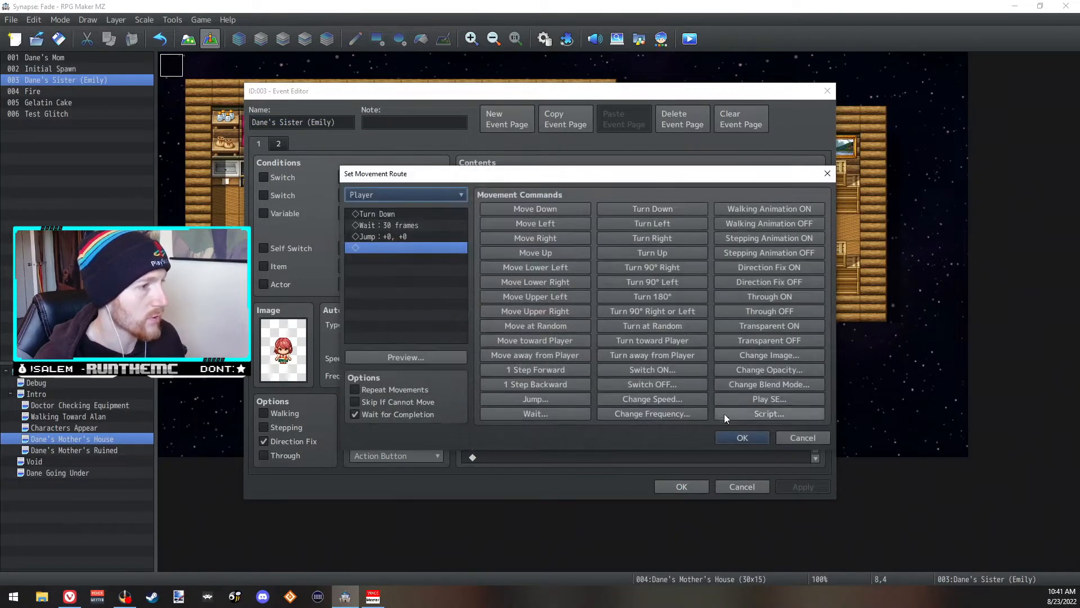
{"action": "left_click", "coordinate": [801, 438]}
{"action": "left_click", "coordinate": [680, 487]}
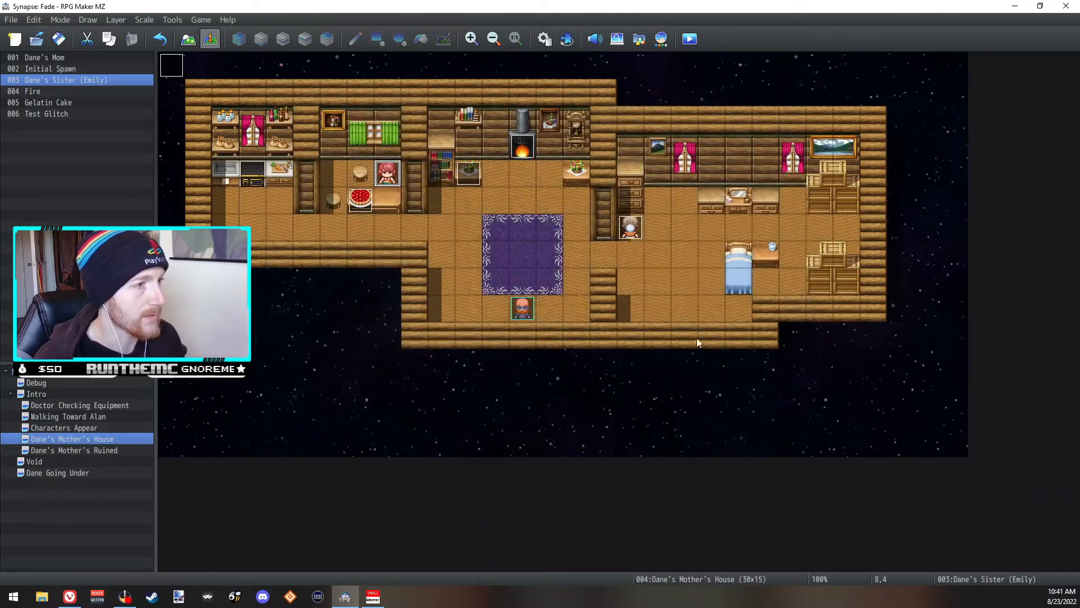
- Set the jump's Y offset to 0 in the mother's movement route and save the event
{"action": "double_click", "coordinate": [637, 236]}
{"action": "scroll", "coordinate": [570, 411], "scroll_direction": "down", "scroll_amount": 1}
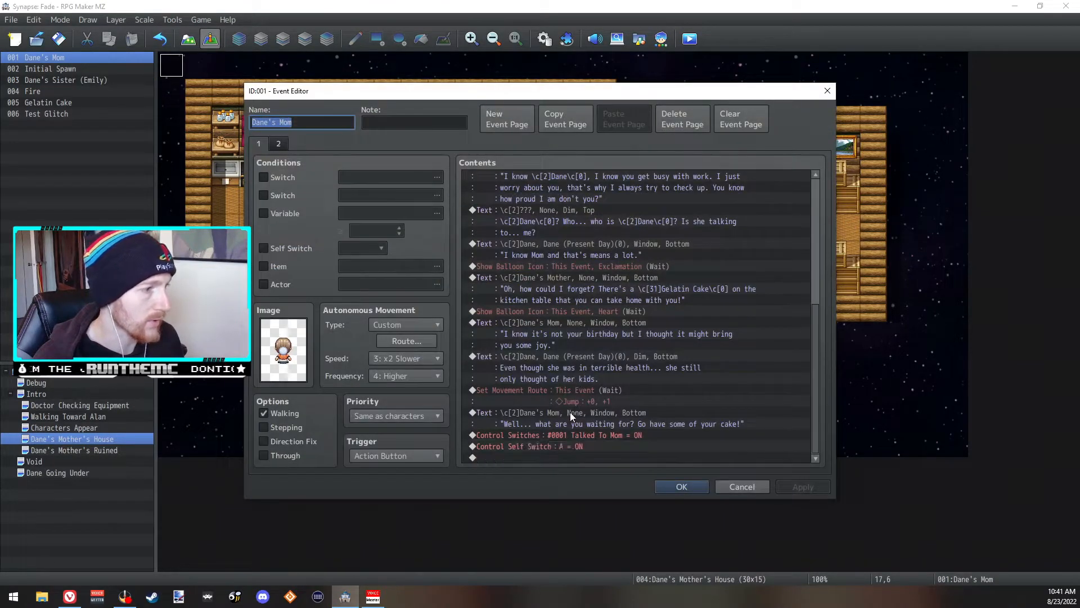
{"action": "double_click", "coordinate": [576, 392]}
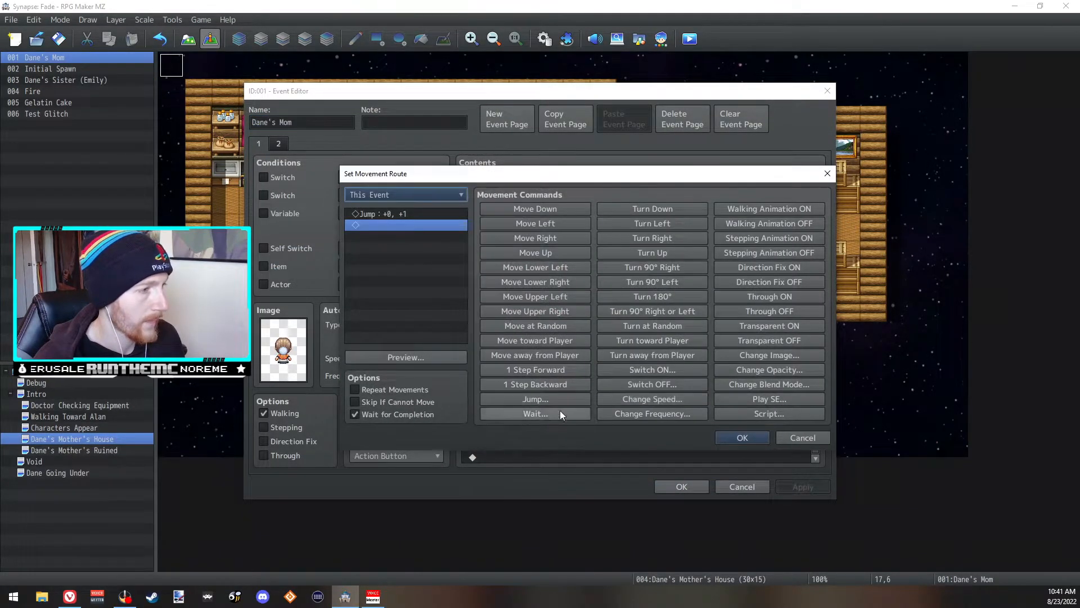
{"action": "double_click", "coordinate": [427, 213]}
{"action": "key", "text": "Tab"}
{"action": "type", "text": "0"}
{"action": "key", "text": "Return"}
{"action": "left_click", "coordinate": [758, 441]}
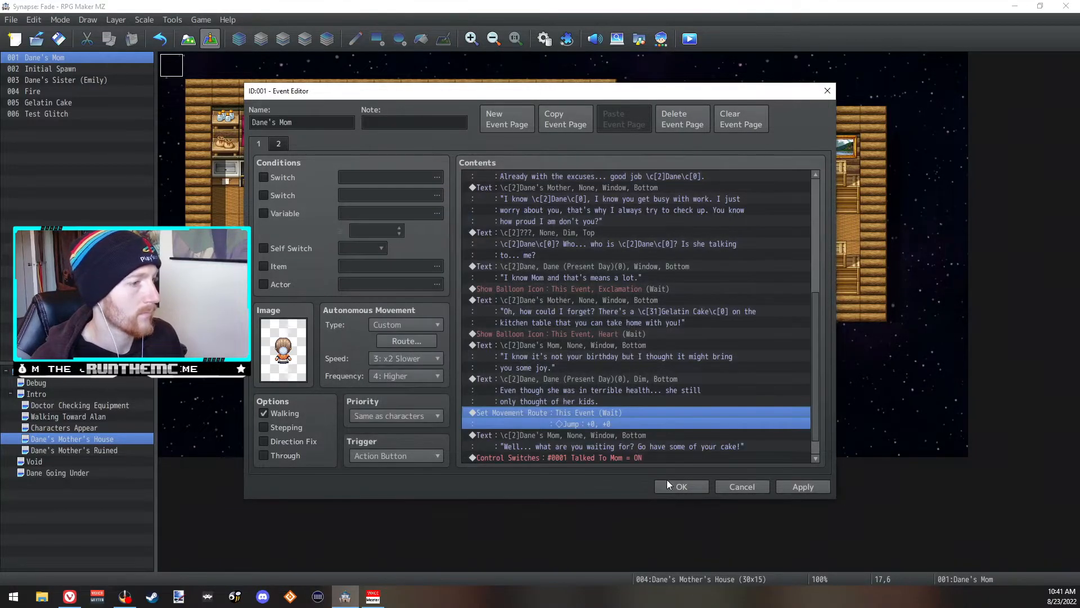
{"action": "left_click", "coordinate": [677, 487]}
- Duplicate the +0, +0 jump at the end of the player's movement route in the sister's event
{"action": "double_click", "coordinate": [387, 173]}
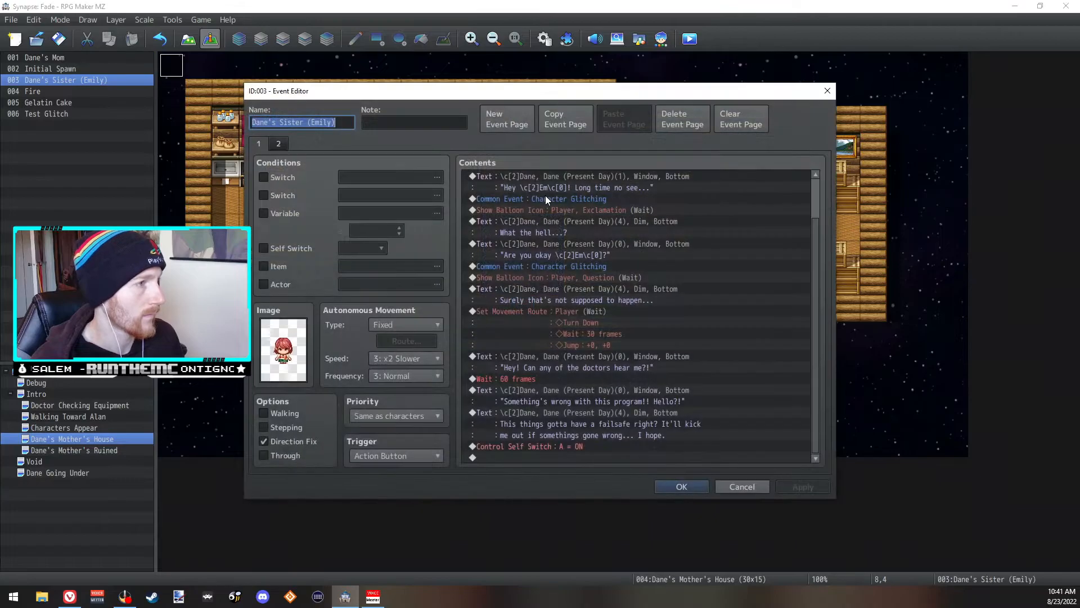
{"action": "left_click", "coordinate": [576, 309]}
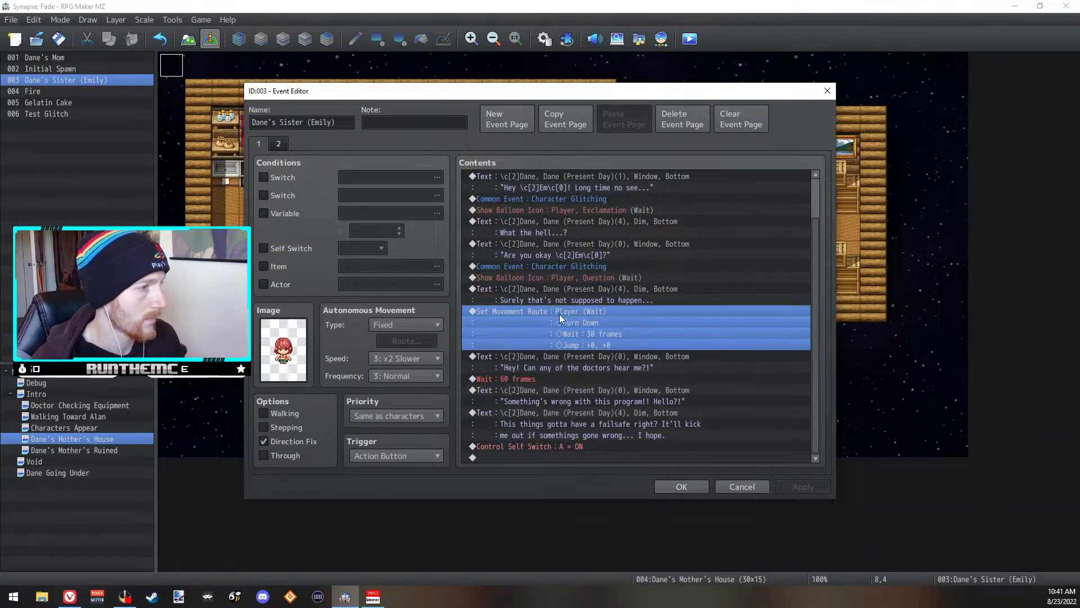
{"action": "double_click", "coordinate": [581, 316]}
{"action": "left_click", "coordinate": [432, 238]}
{"action": "key", "text": "ctrl+c"}
{"action": "left_click", "coordinate": [423, 248]}
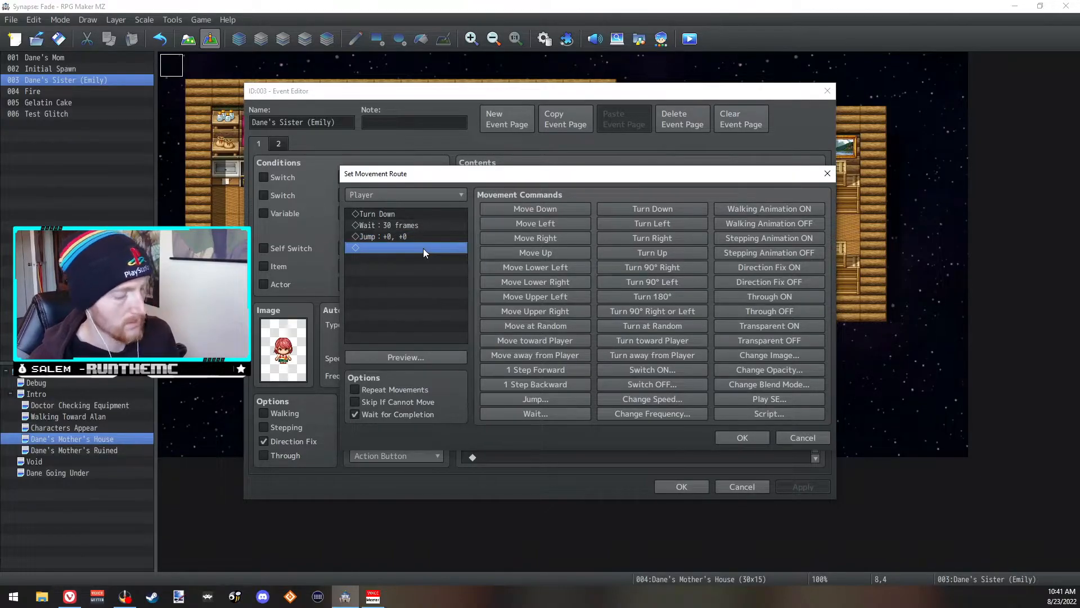
{"action": "key", "text": "ctrl+v"}
{"action": "left_click", "coordinate": [742, 438]}
{"action": "scroll", "coordinate": [541, 346], "scroll_direction": "down", "scroll_amount": 2}
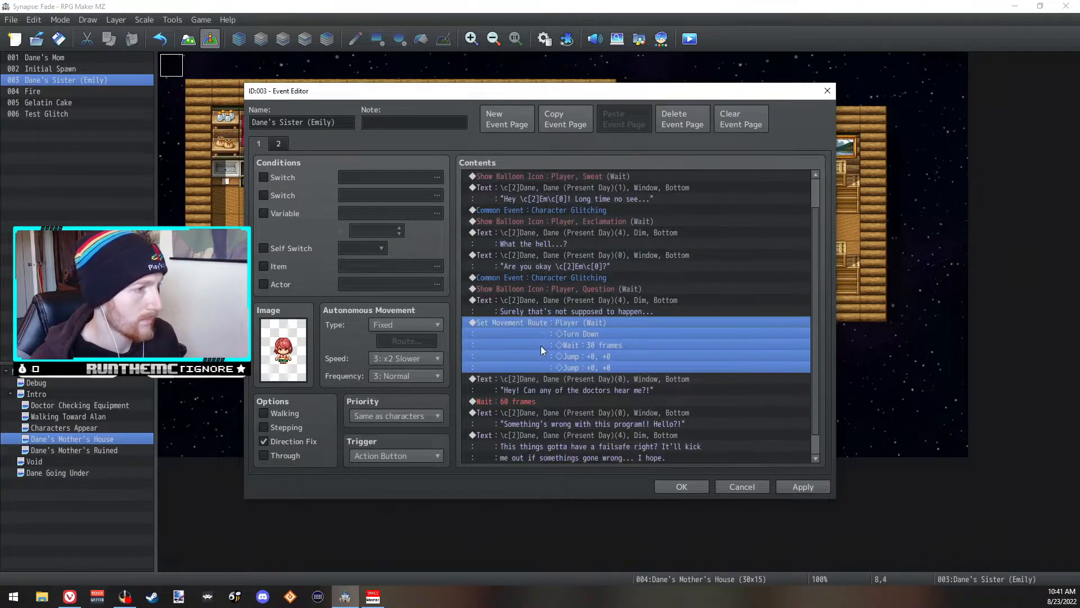
- Insert a Silence balloon icon for the player, with Wait for Completion, before the failsafe text in the sister's event
{"action": "scroll", "coordinate": [576, 323], "scroll_direction": "down", "scroll_amount": 1}
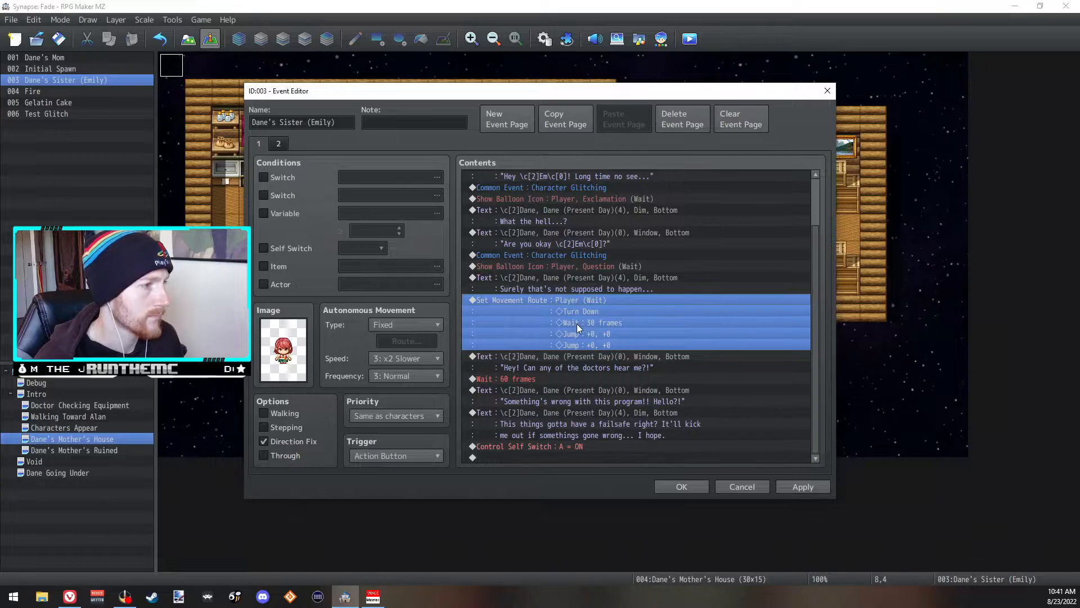
{"action": "left_click", "coordinate": [582, 379]}
{"action": "left_click", "coordinate": [587, 389]}
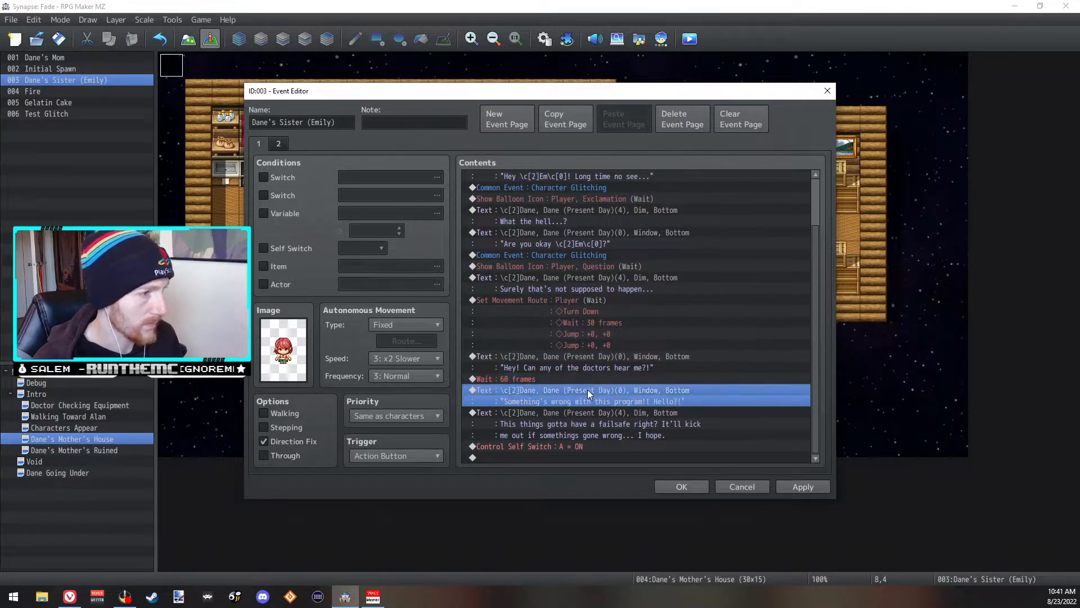
{"action": "left_click", "coordinate": [585, 411]}
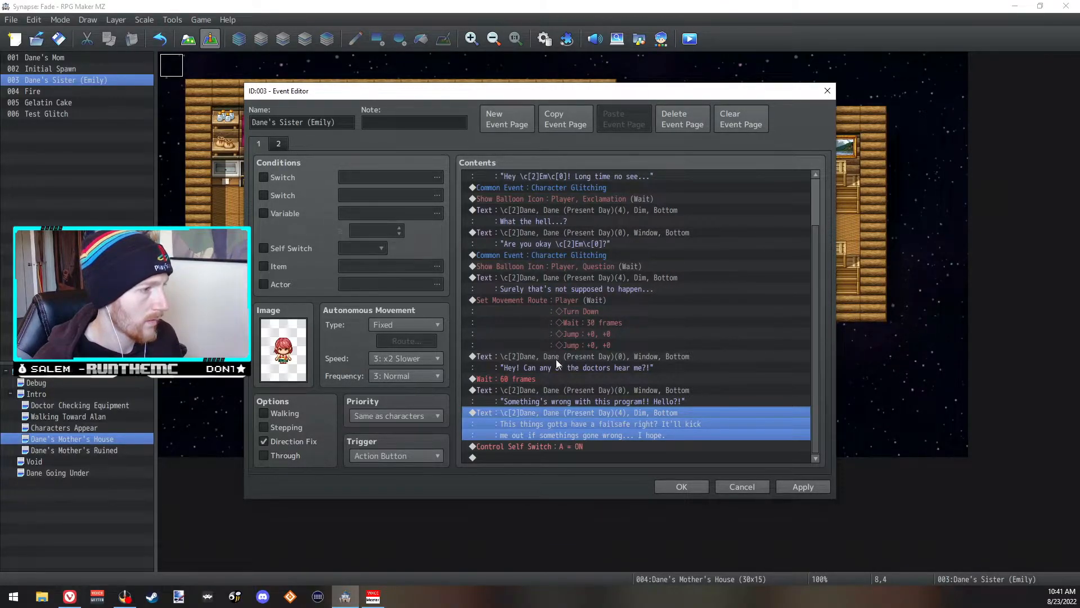
{"action": "right_click", "coordinate": [574, 412]}
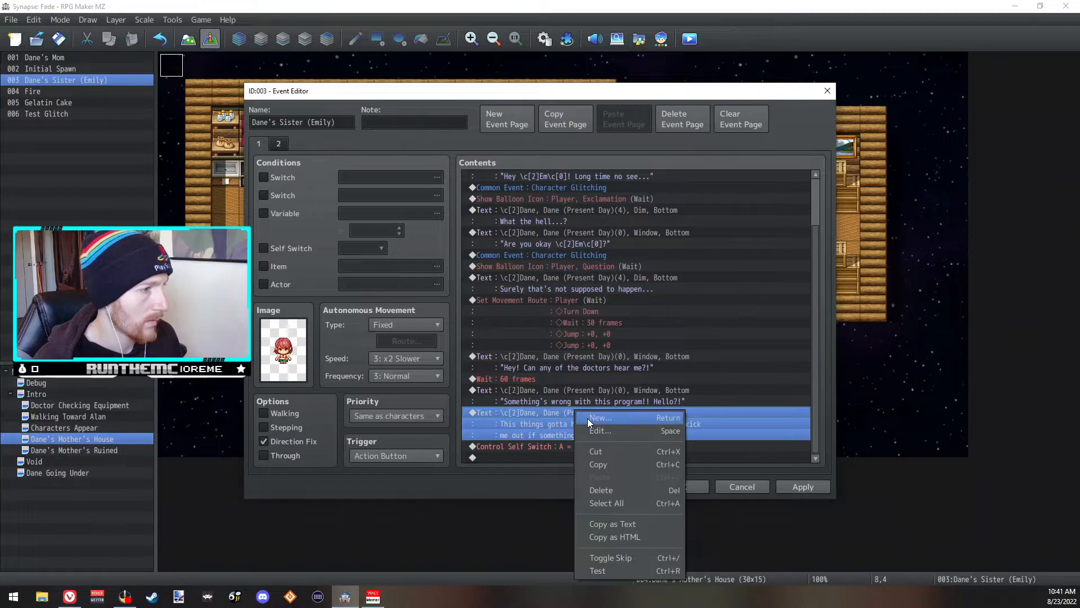
{"action": "left_click", "coordinate": [587, 417]}
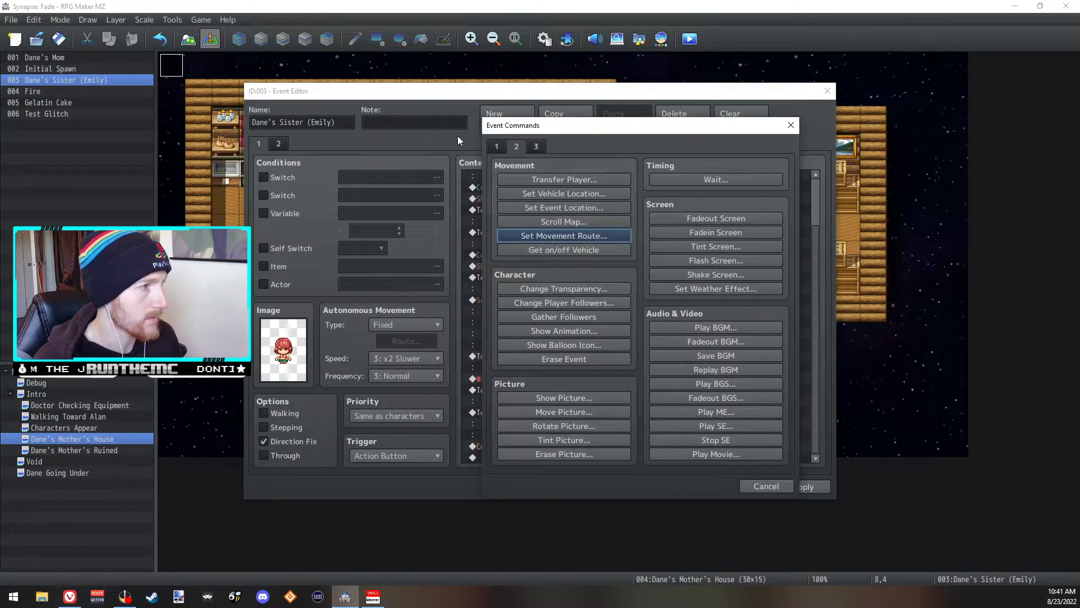
{"action": "left_click", "coordinate": [565, 345]}
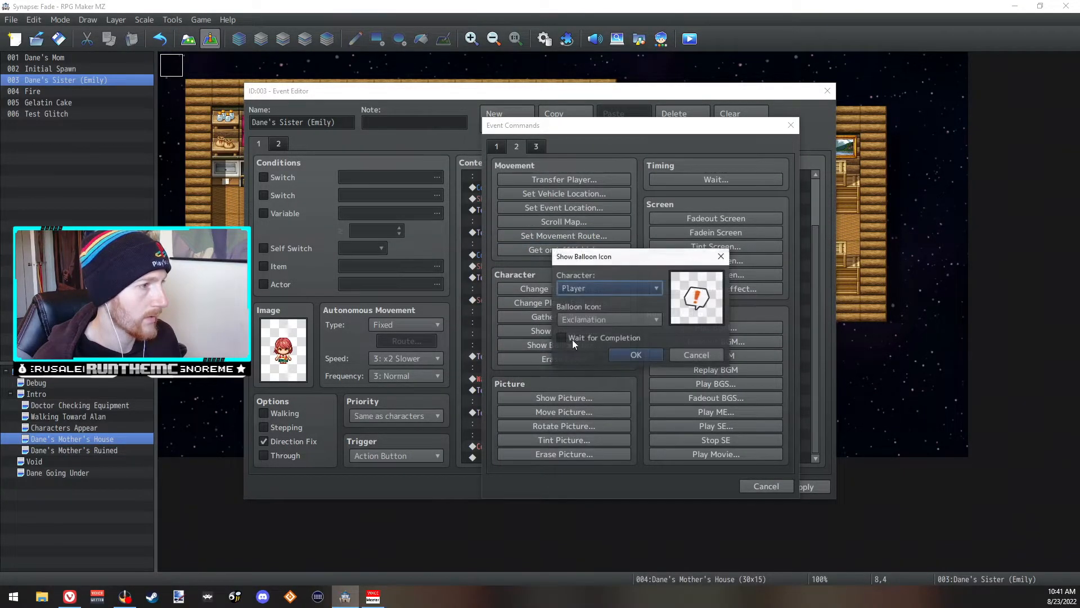
{"action": "left_click", "coordinate": [625, 318]}
{"action": "left_click", "coordinate": [585, 427]}
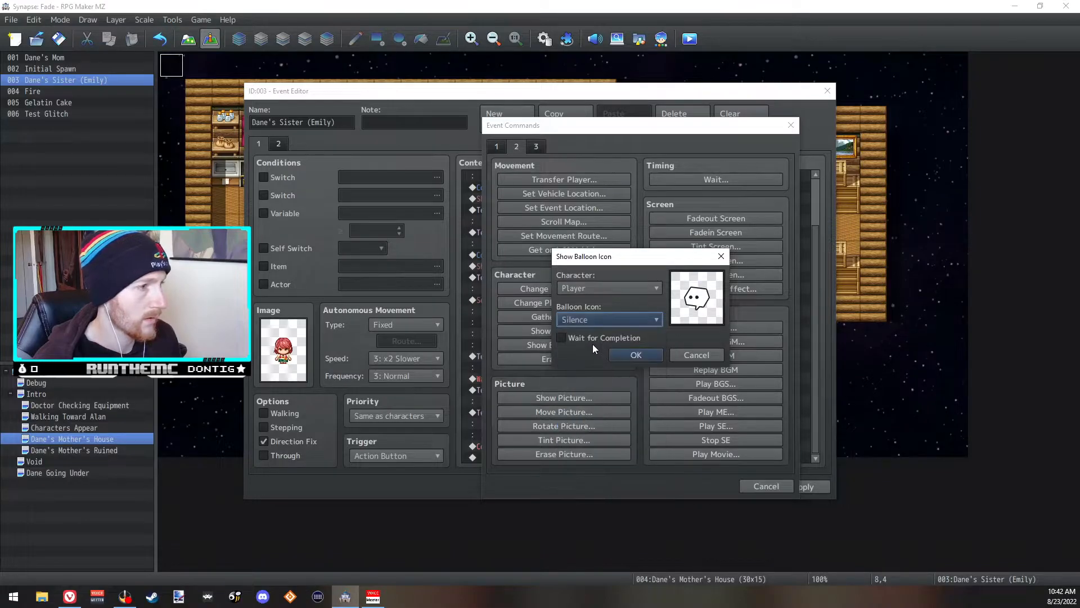
{"action": "left_click", "coordinate": [623, 319]}
{"action": "left_click", "coordinate": [585, 471]}
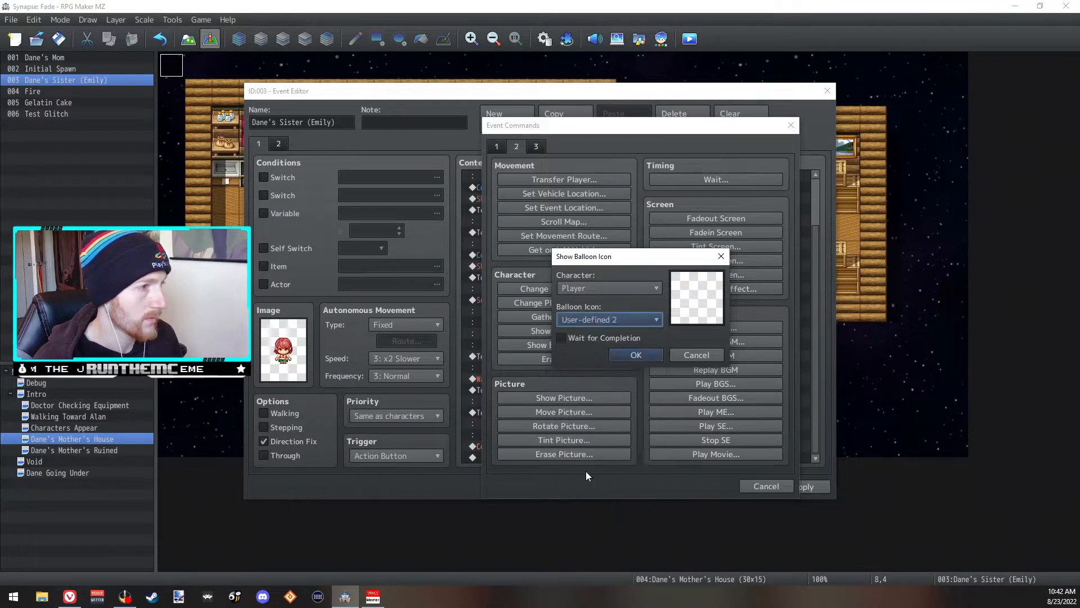
{"action": "left_click", "coordinate": [615, 319]}
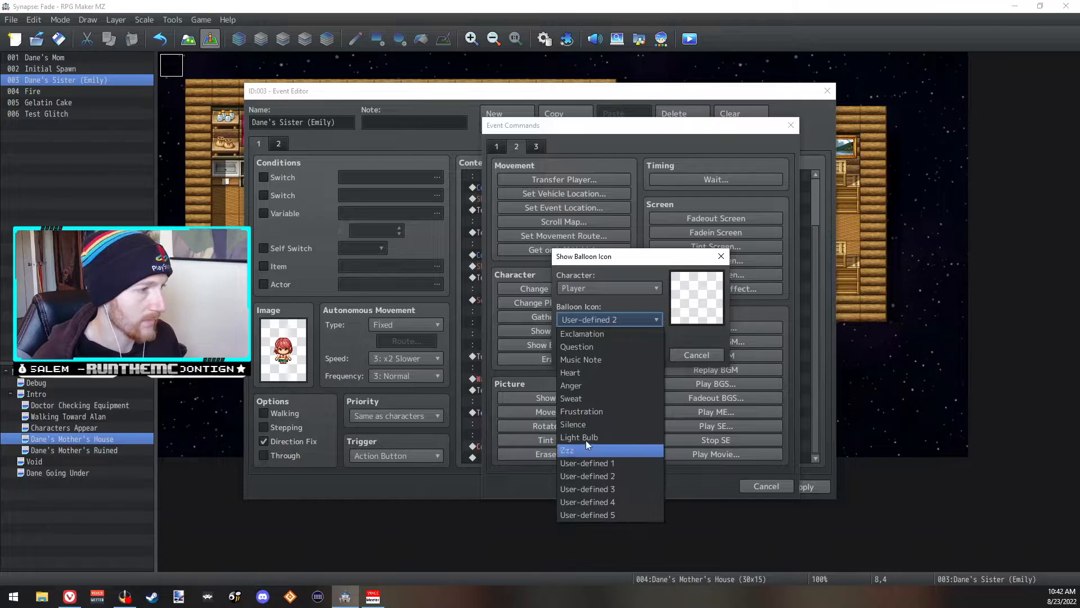
{"action": "left_click", "coordinate": [596, 424]}
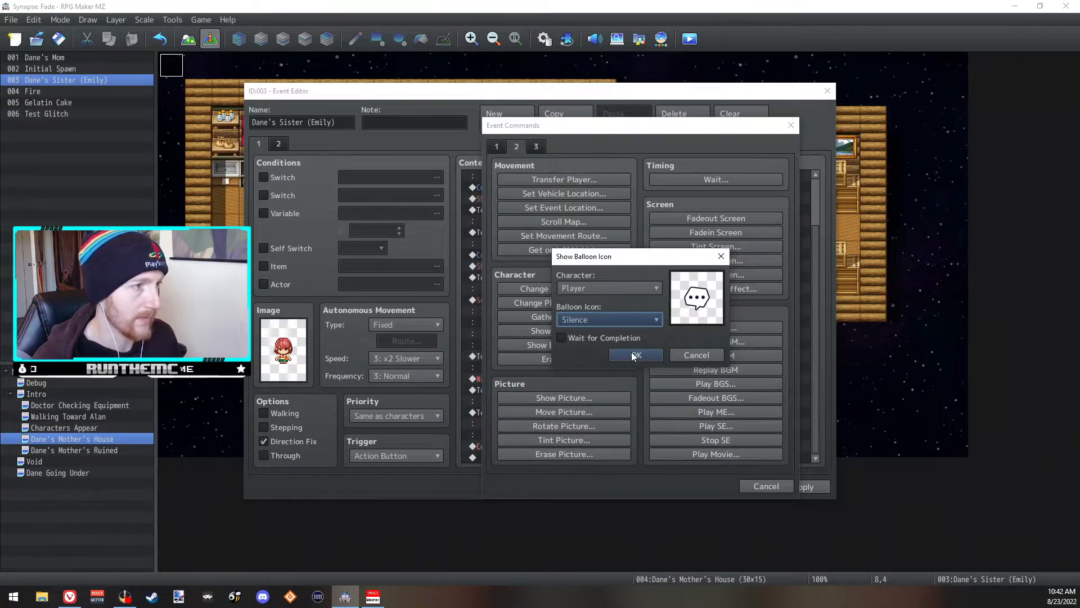
{"action": "left_click", "coordinate": [585, 336]}
{"action": "left_click", "coordinate": [634, 356]}
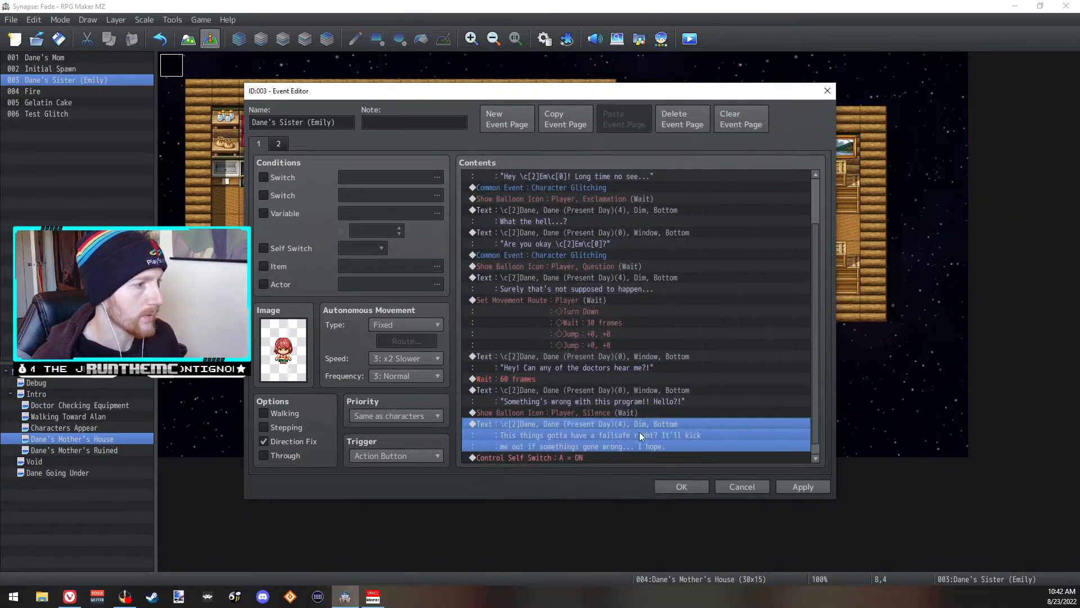
- In the failsafe text, change "things" to "thing has" and "somethings" to "something has", break the line before "kick", and save the sister's event
{"action": "scroll", "coordinate": [639, 429], "scroll_direction": "down", "scroll_amount": 1}
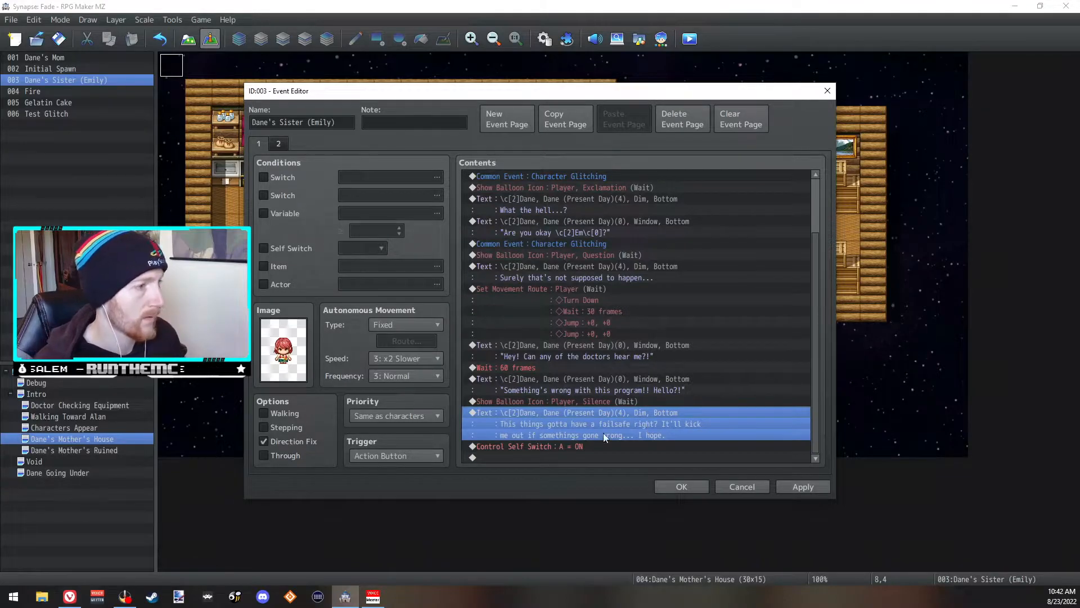
{"action": "double_click", "coordinate": [607, 414]}
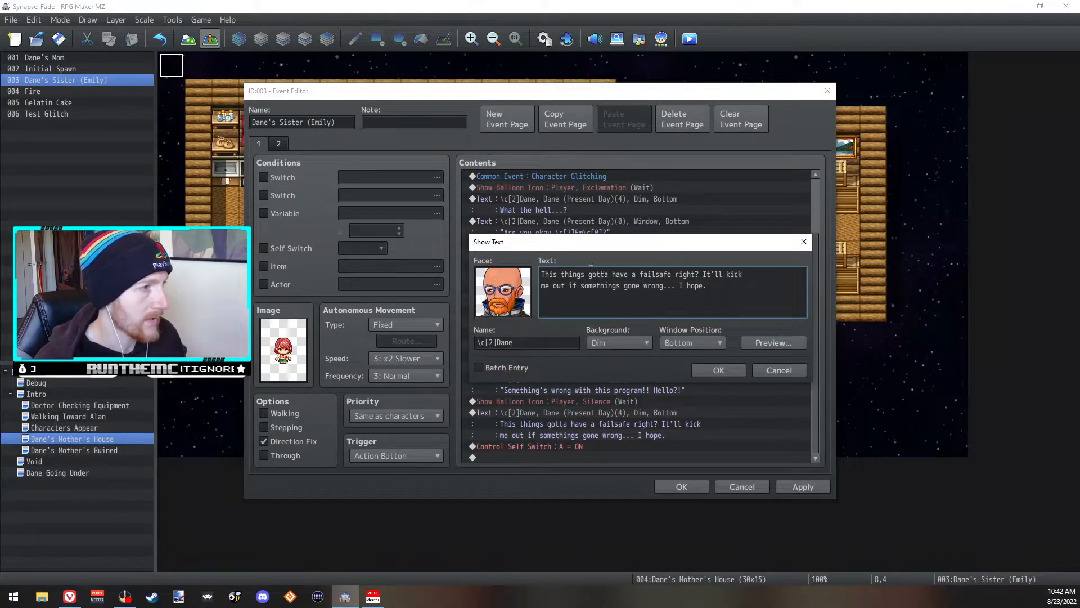
{"action": "left_click", "coordinate": [583, 275]}
{"action": "key", "text": "BackSpace"}
{"action": "type", "text": "'"}
{"action": "key", "text": "BackSpace"}
{"action": "type", "text": "has"}
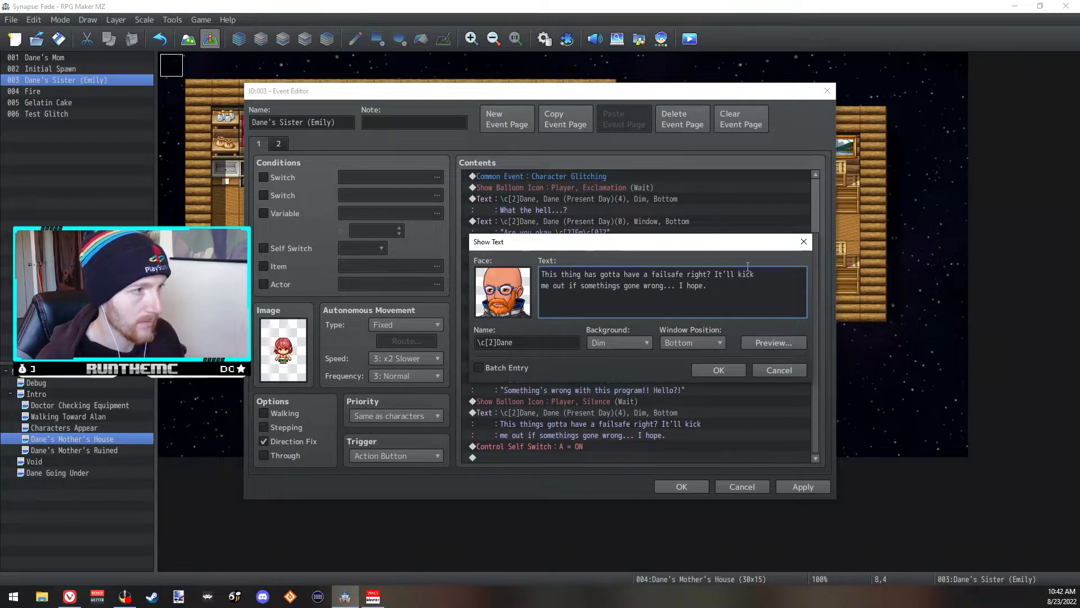
{"action": "key", "text": "Return"}
{"action": "key", "text": "BackSpace"}
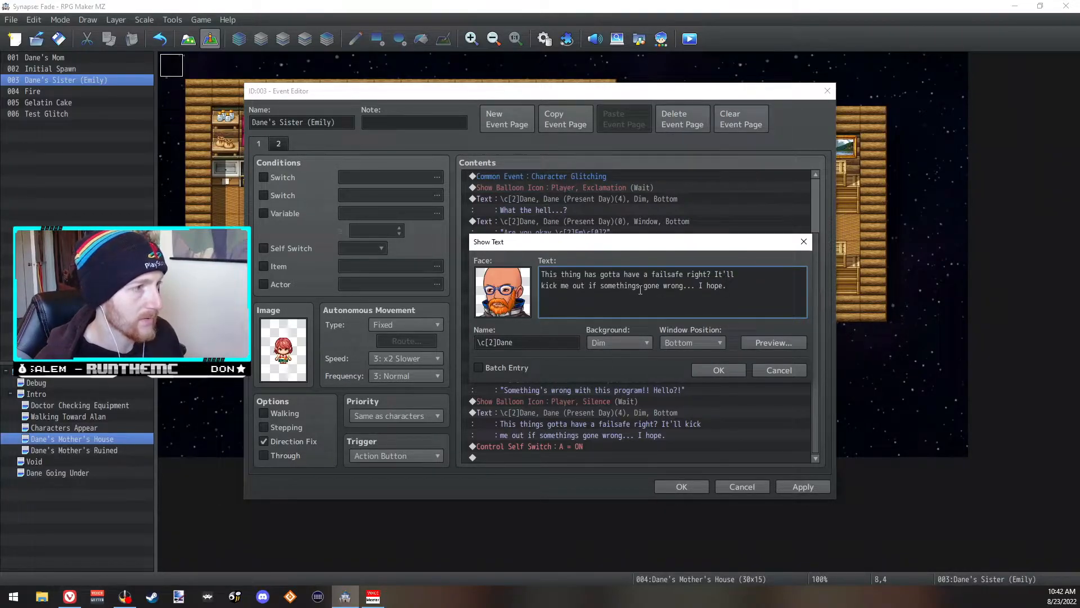
{"action": "key", "text": "BackSpace"}
{"action": "type", "text": "has"}
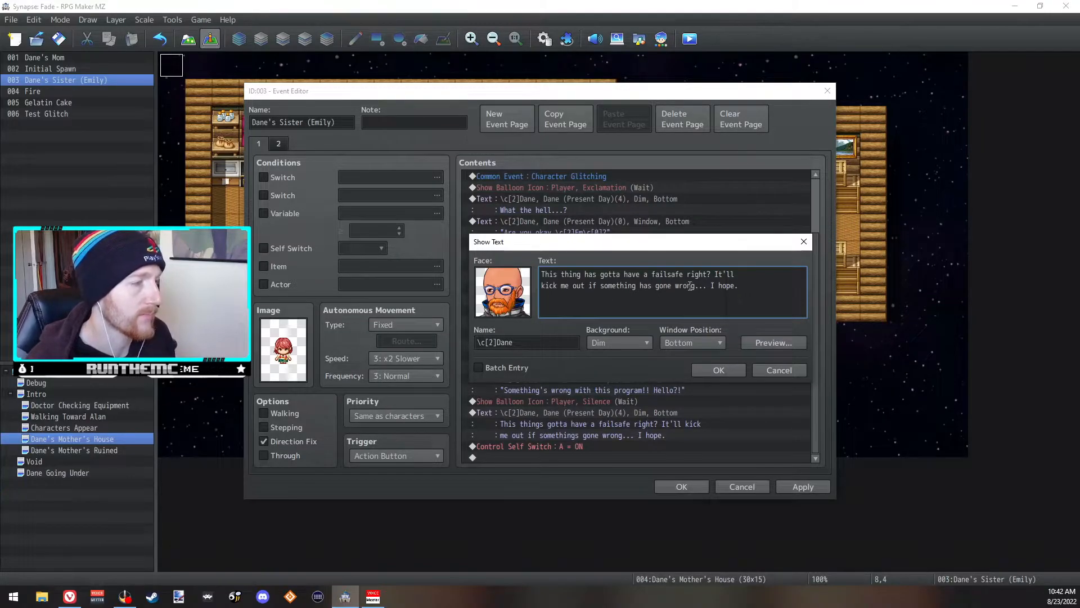
{"action": "left_click", "coordinate": [719, 370]}
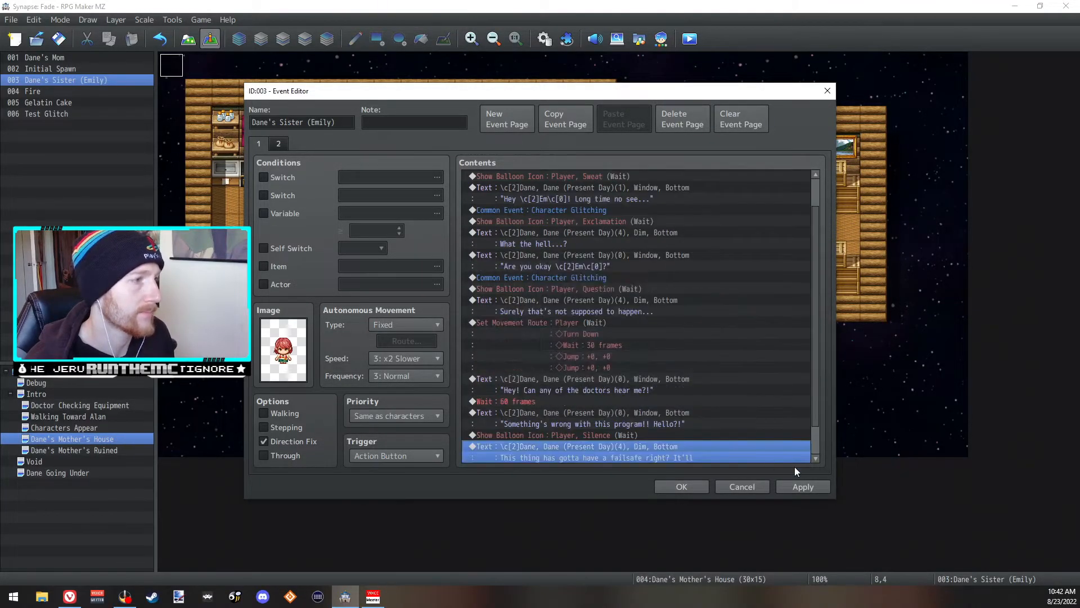
{"action": "left_click", "coordinate": [280, 143]}
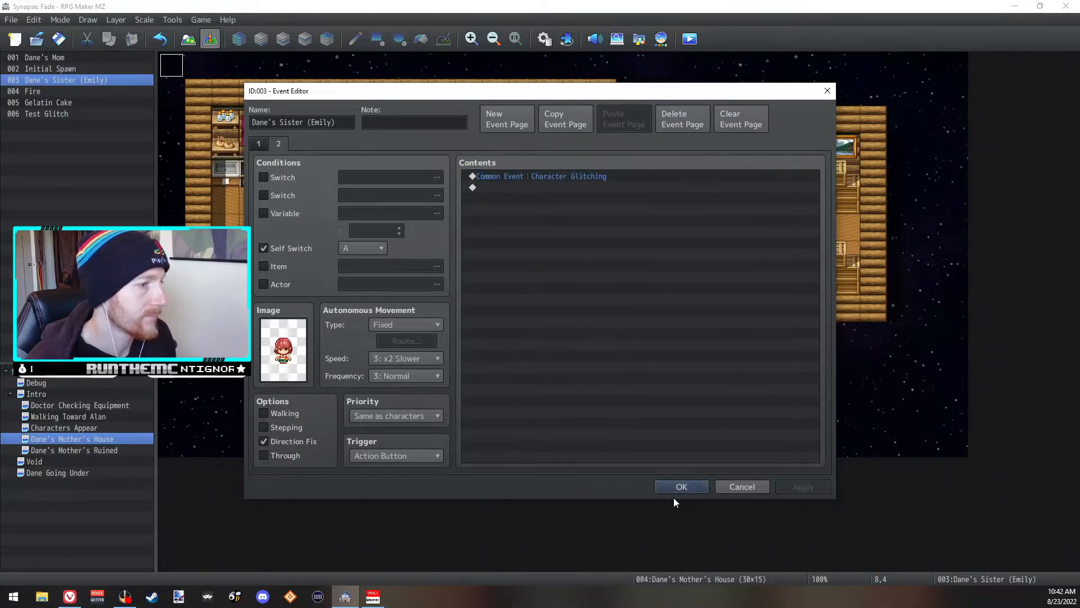
{"action": "left_click", "coordinate": [683, 484]}
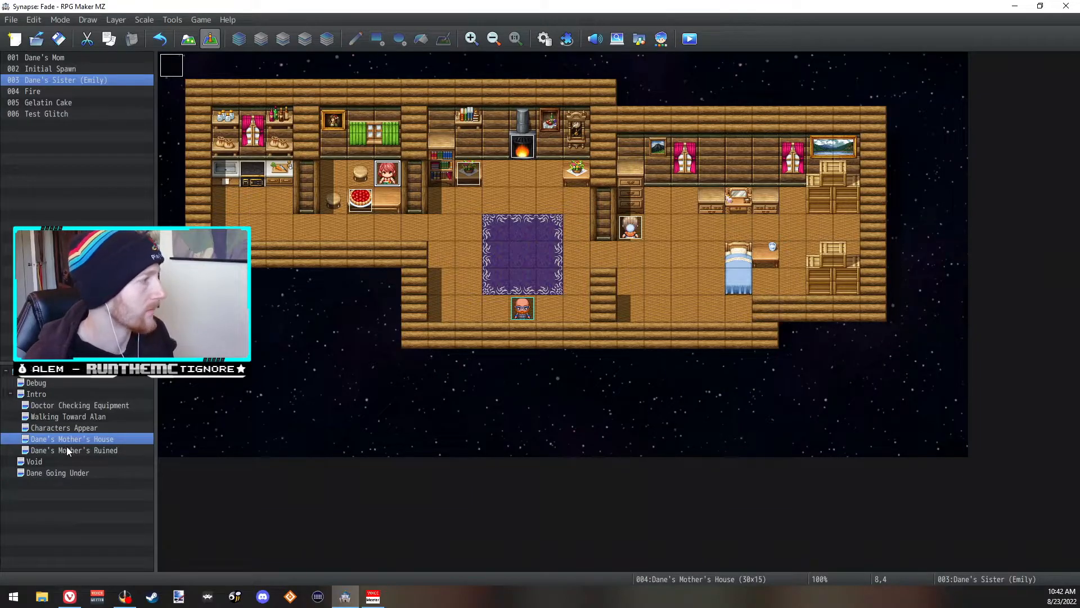
- Switch to the Dane's Mother's Ruined map and open its Initial Run event for editing
{"action": "left_click", "coordinate": [90, 450]}
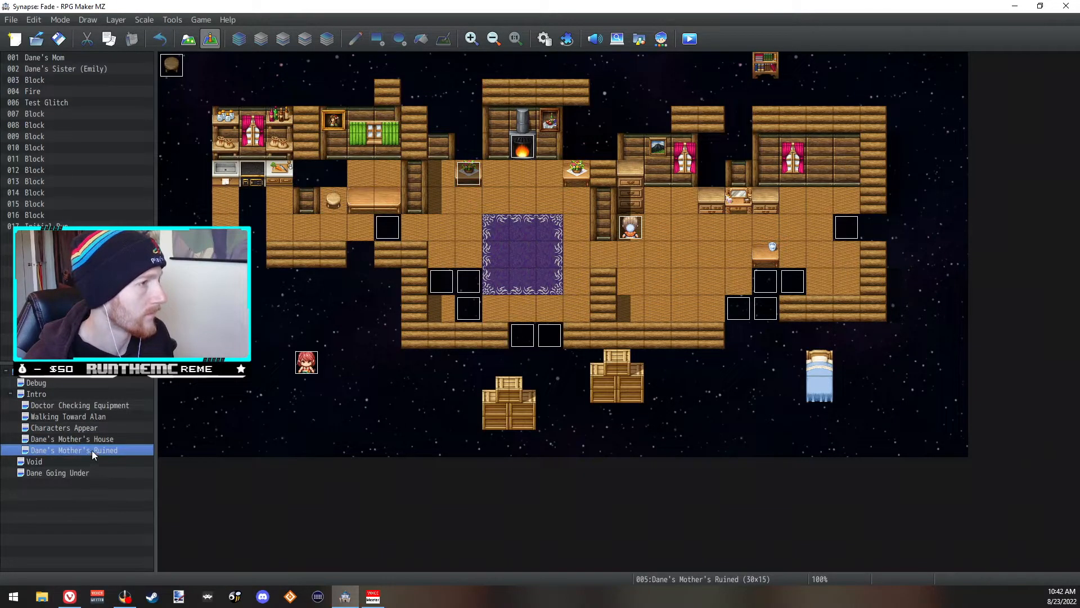
{"action": "left_click", "coordinate": [529, 307]}
{"action": "double_click", "coordinate": [171, 65]}
- Add a Show Text command before the self switch, with speaker name "\c[???]" and the text "What on earth...?"
{"action": "right_click", "coordinate": [567, 189]}
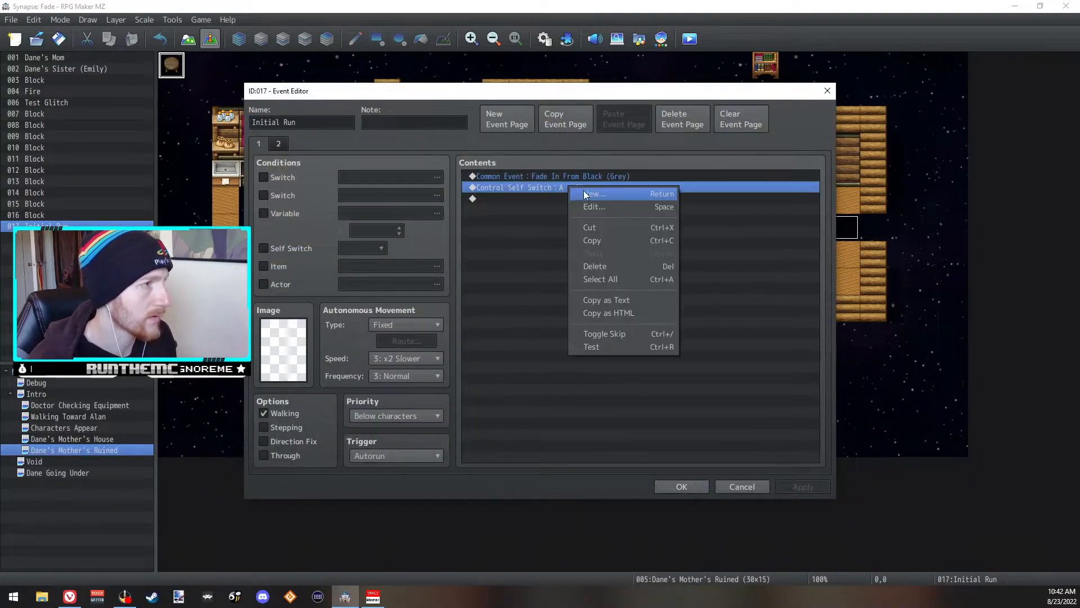
{"action": "left_click", "coordinate": [609, 193]}
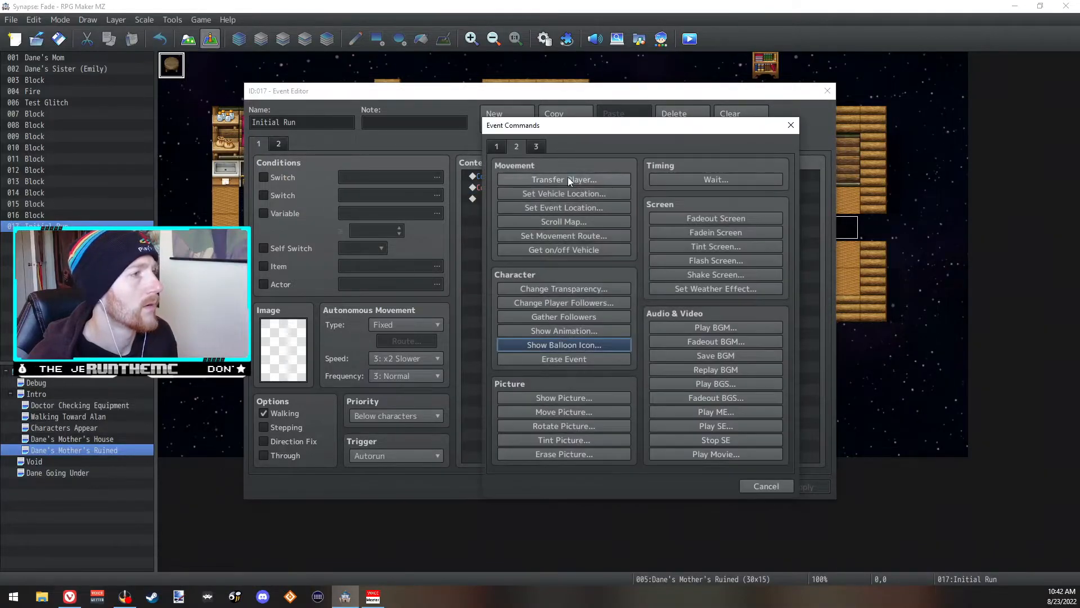
{"action": "left_click", "coordinate": [505, 142]}
{"action": "left_click", "coordinate": [518, 147]}
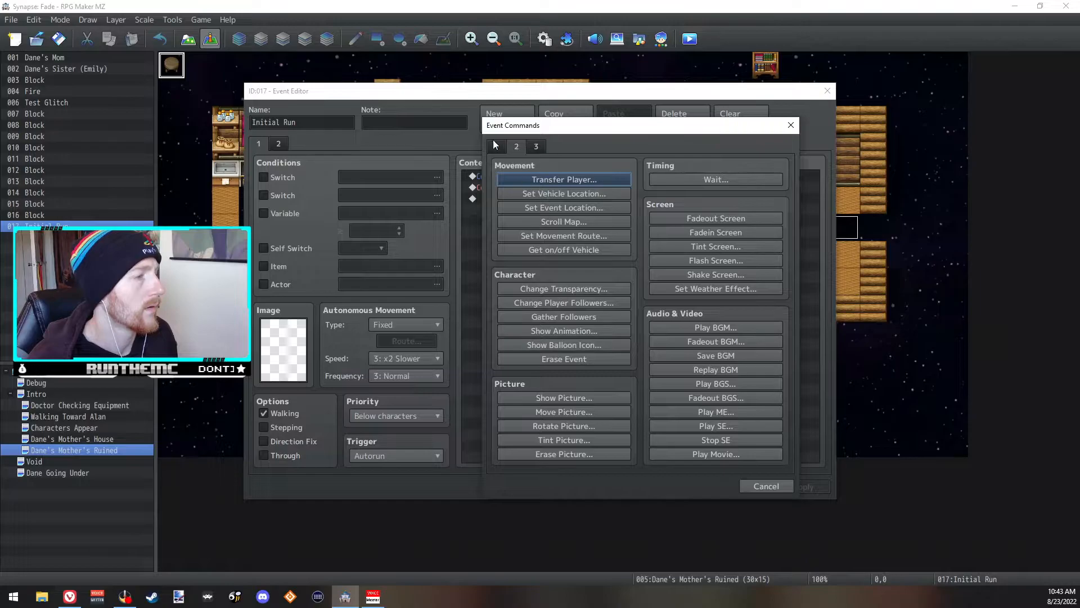
{"action": "left_click", "coordinate": [498, 147]}
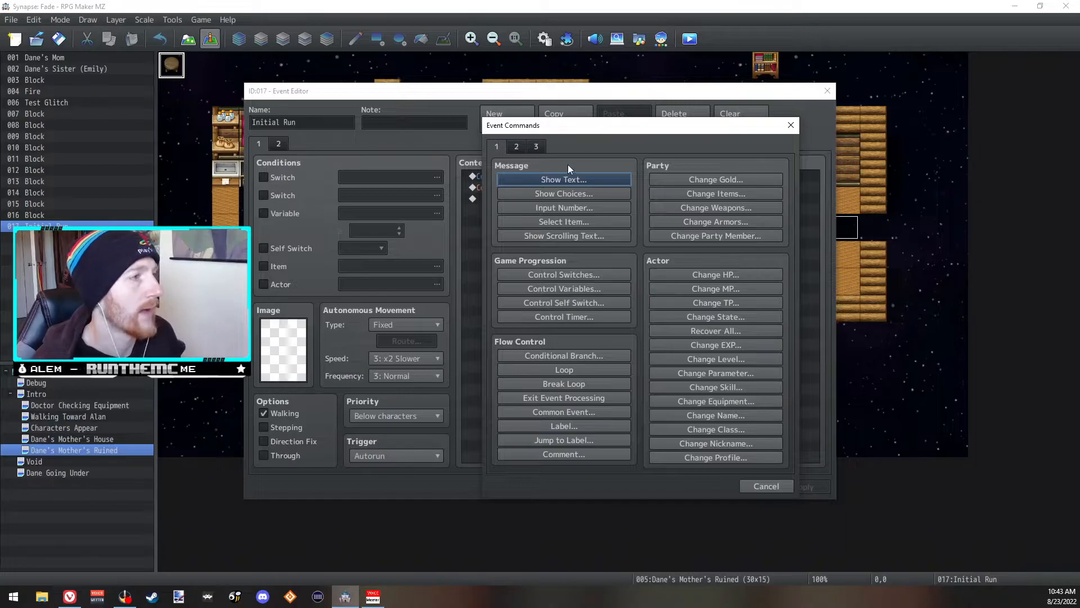
{"action": "left_click", "coordinate": [565, 179]}
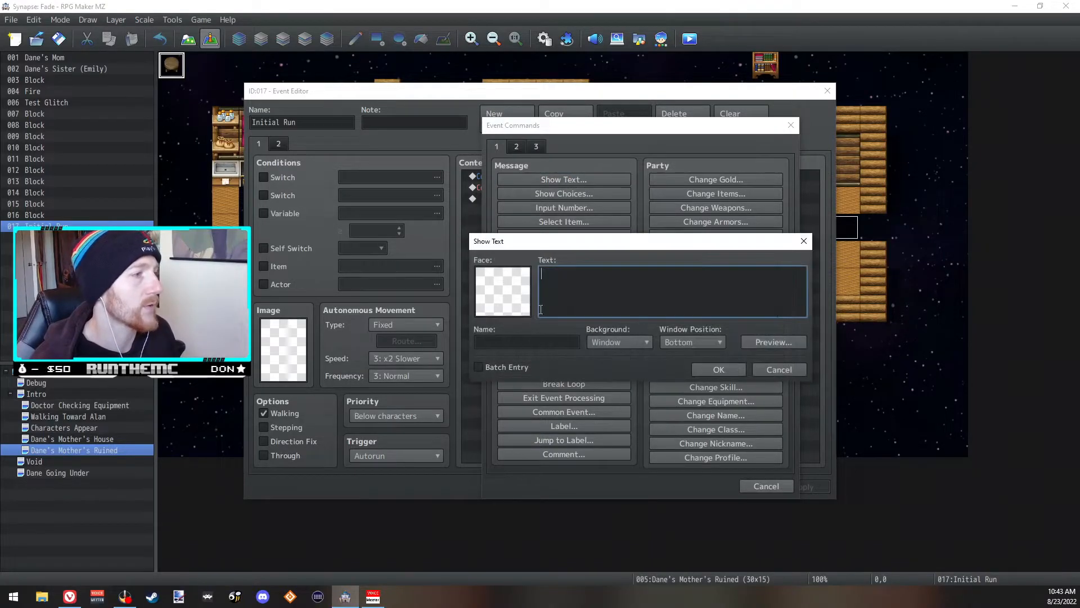
{"action": "left_click", "coordinate": [552, 339]}
{"action": "type", "text": "\\c[??"}
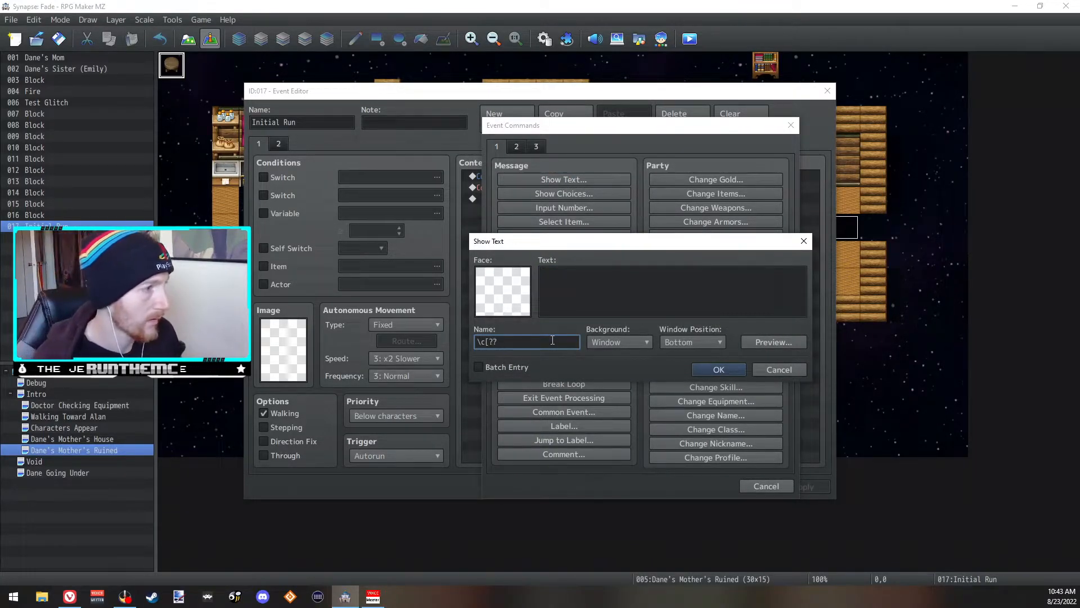
{"action": "type", "text": "?"}
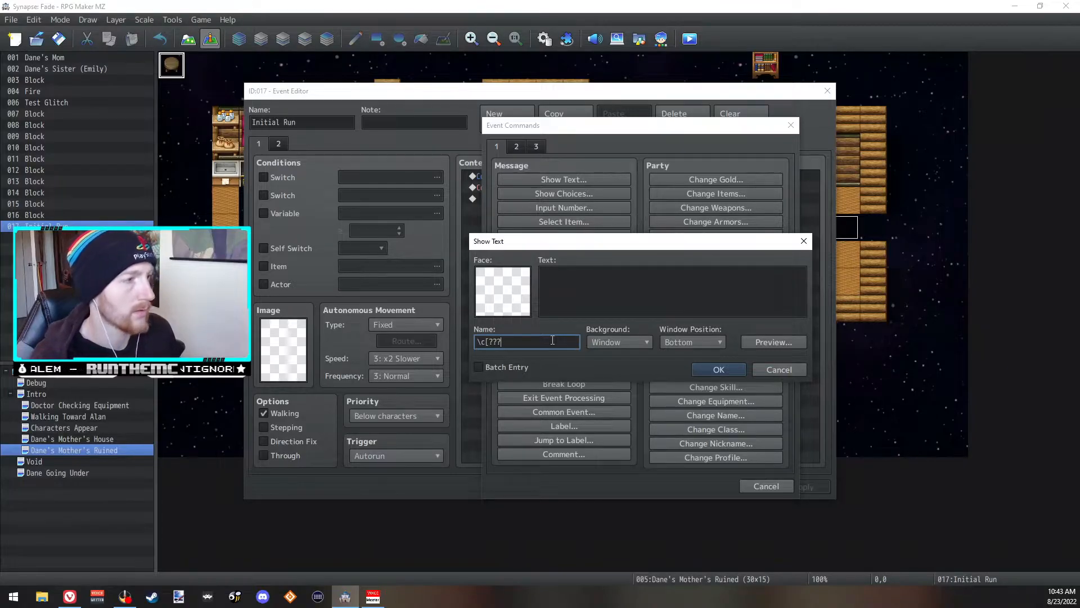
{"action": "left_click", "coordinate": [612, 286]}
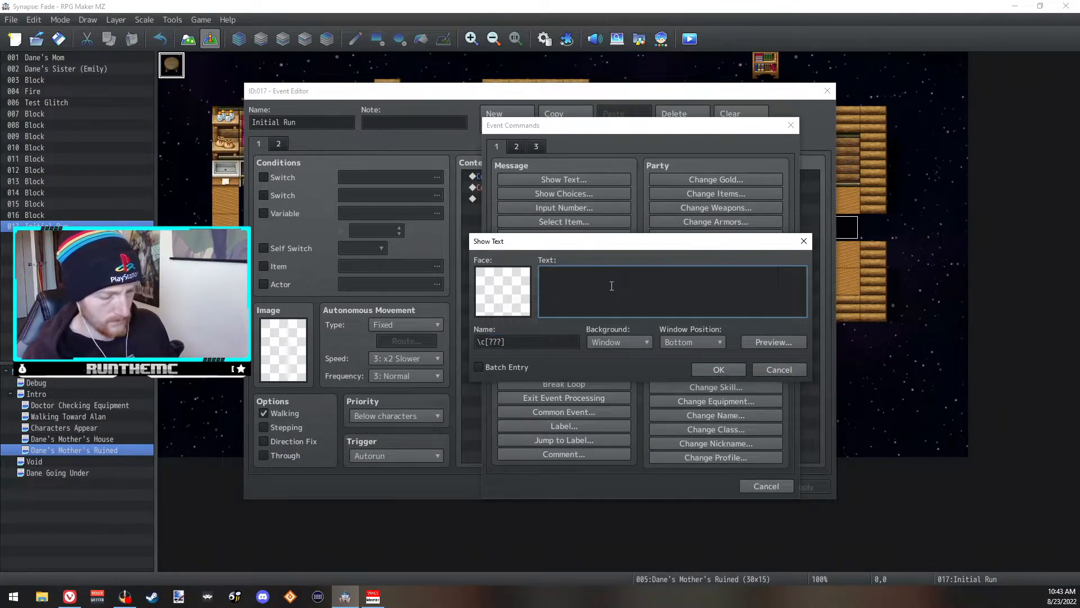
{"action": "type", "text": "What o"}
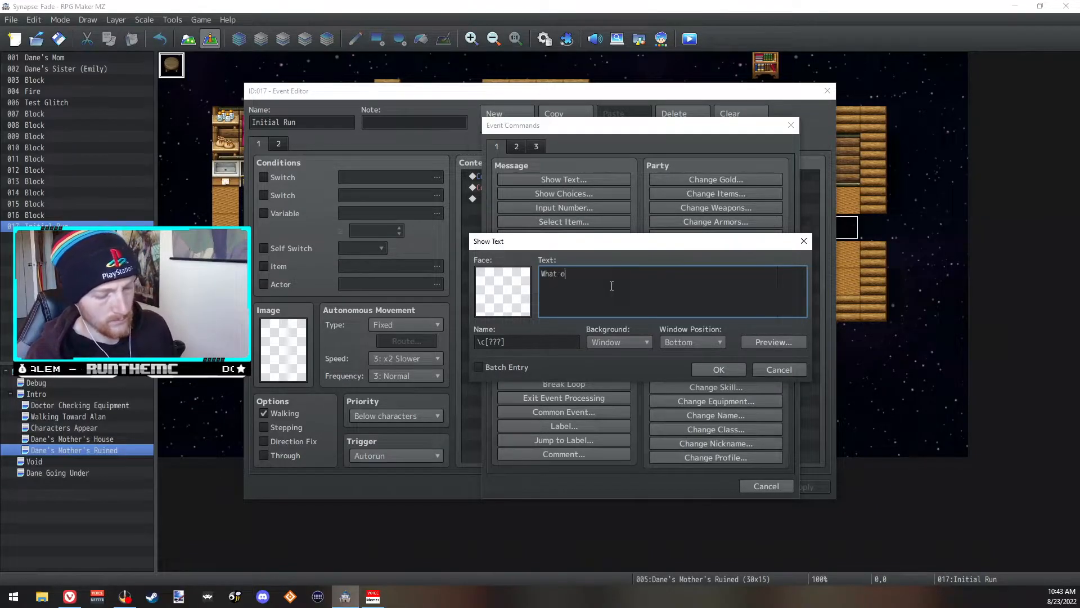
{"action": "type", "text": "n eart"}
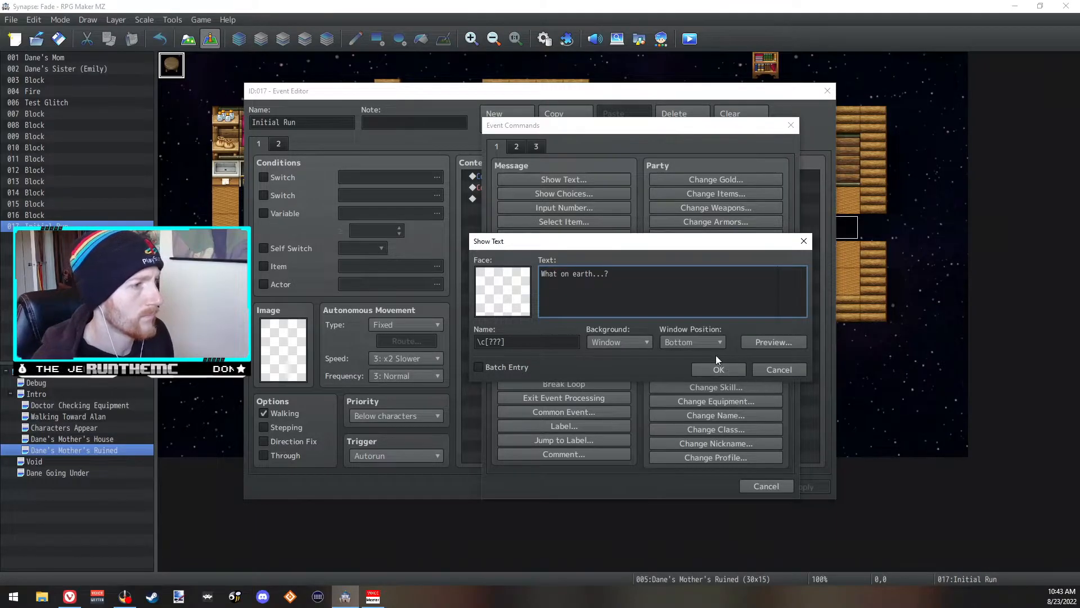
- Set the new message's background to Dim and its window position to Top, and confirm the message
{"action": "left_click", "coordinate": [598, 343]}
{"action": "left_click", "coordinate": [614, 377]}
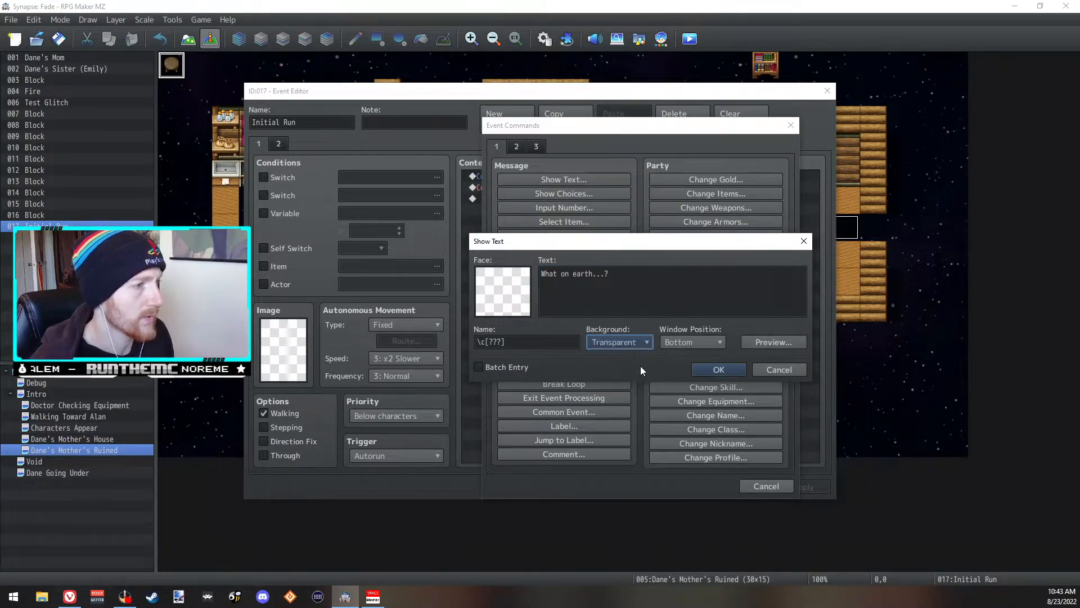
{"action": "left_click", "coordinate": [660, 342]}
{"action": "left_click", "coordinate": [620, 348]}
{"action": "left_click", "coordinate": [619, 367]}
{"action": "left_click", "coordinate": [703, 341]}
{"action": "left_click", "coordinate": [690, 357]}
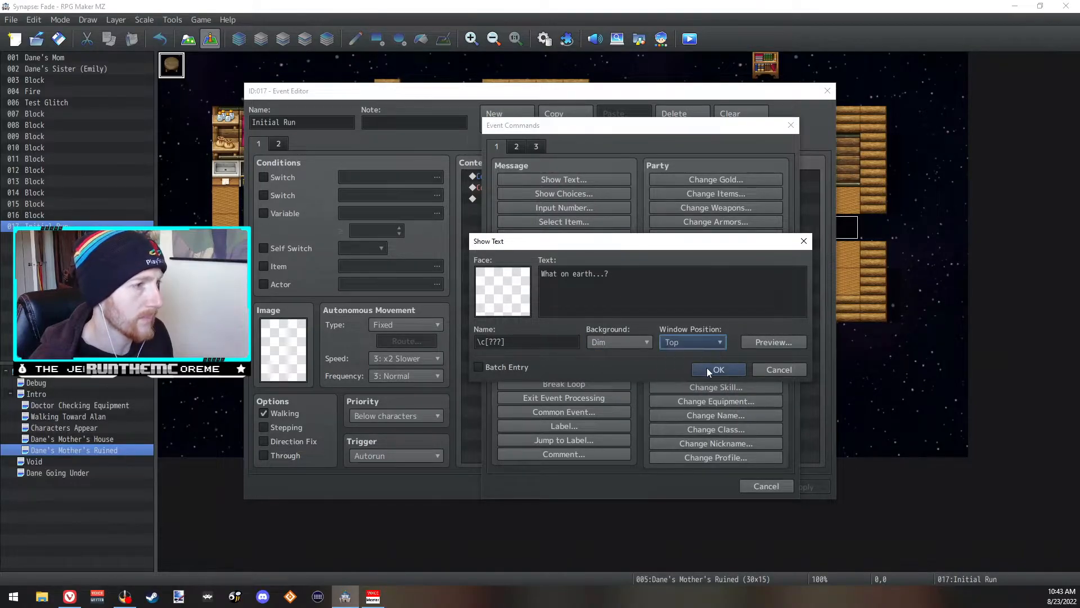
{"action": "left_click", "coordinate": [714, 369]}
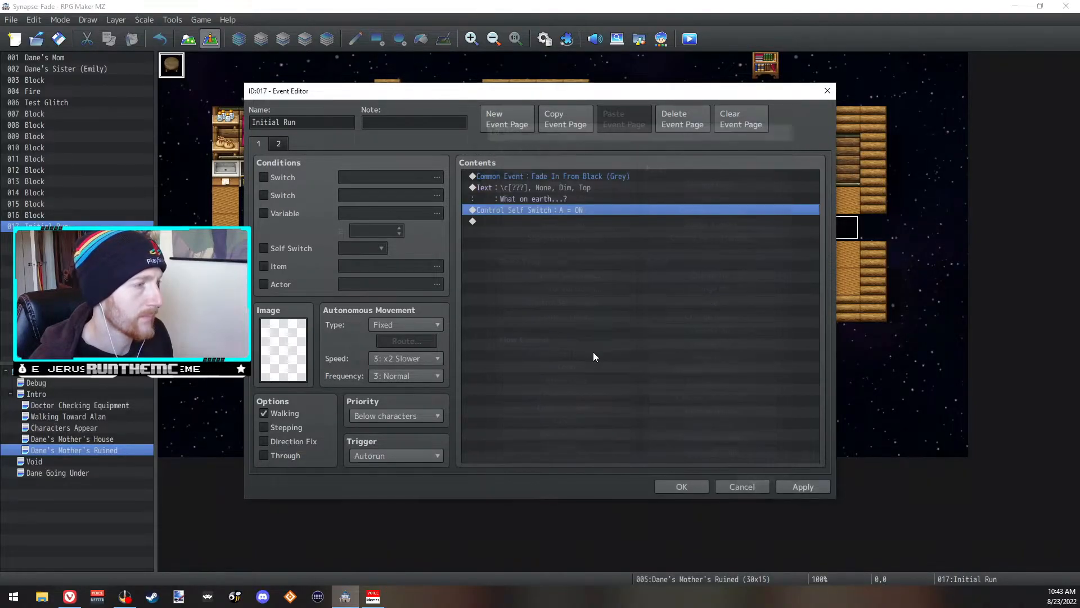
- Add a Set Movement Route command before the self switch that makes the player jump in place with offset +0, +0
{"action": "right_click", "coordinate": [529, 209]}
{"action": "left_click", "coordinate": [548, 217]}
{"action": "left_click", "coordinate": [516, 147]}
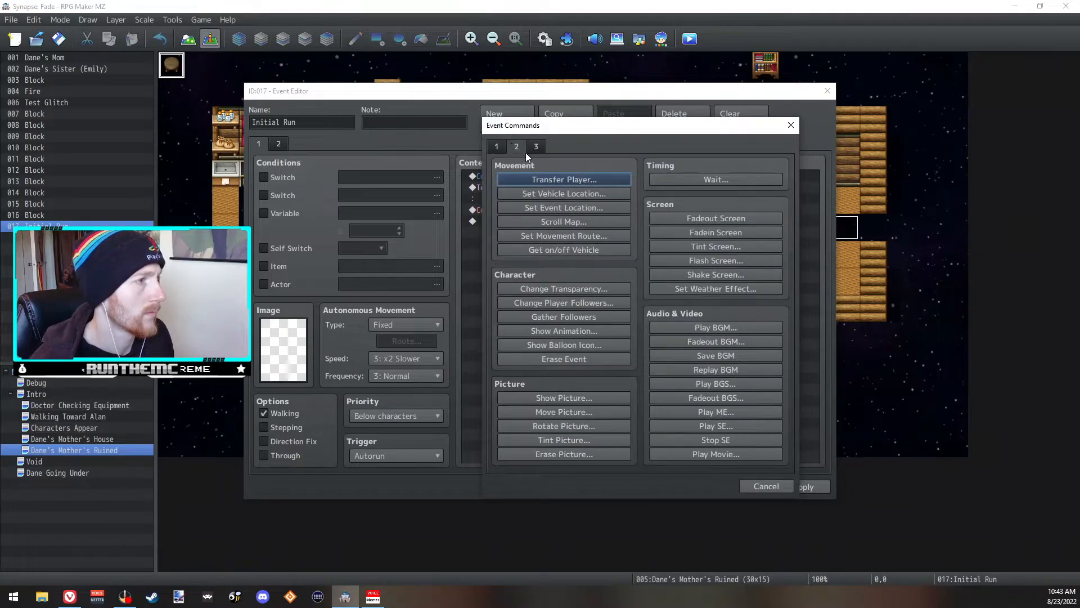
{"action": "left_click", "coordinate": [563, 236]}
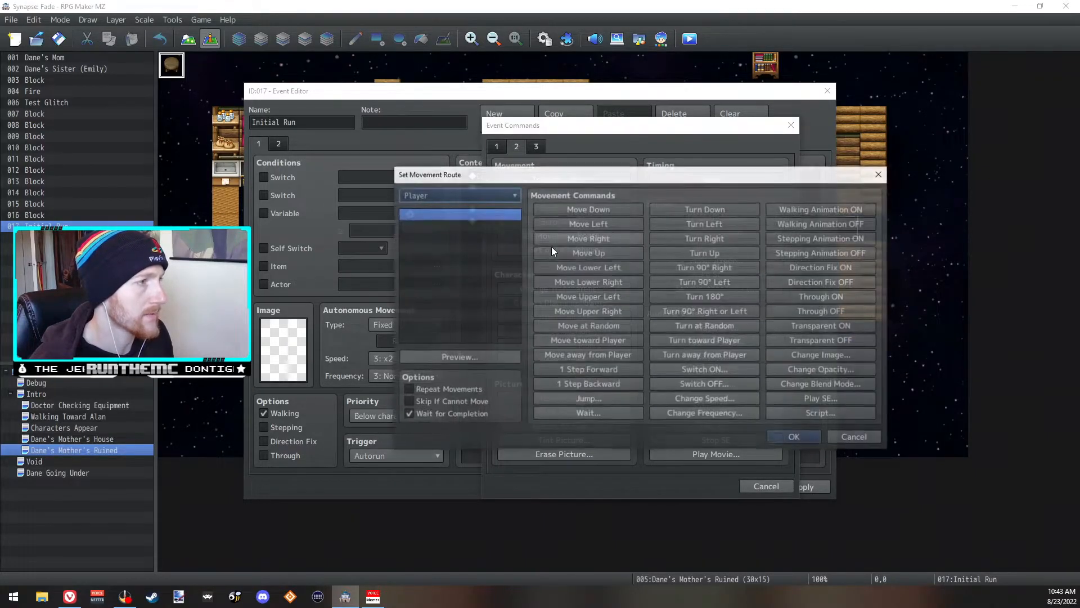
{"action": "left_click", "coordinate": [493, 194]}
{"action": "left_click", "coordinate": [414, 212]}
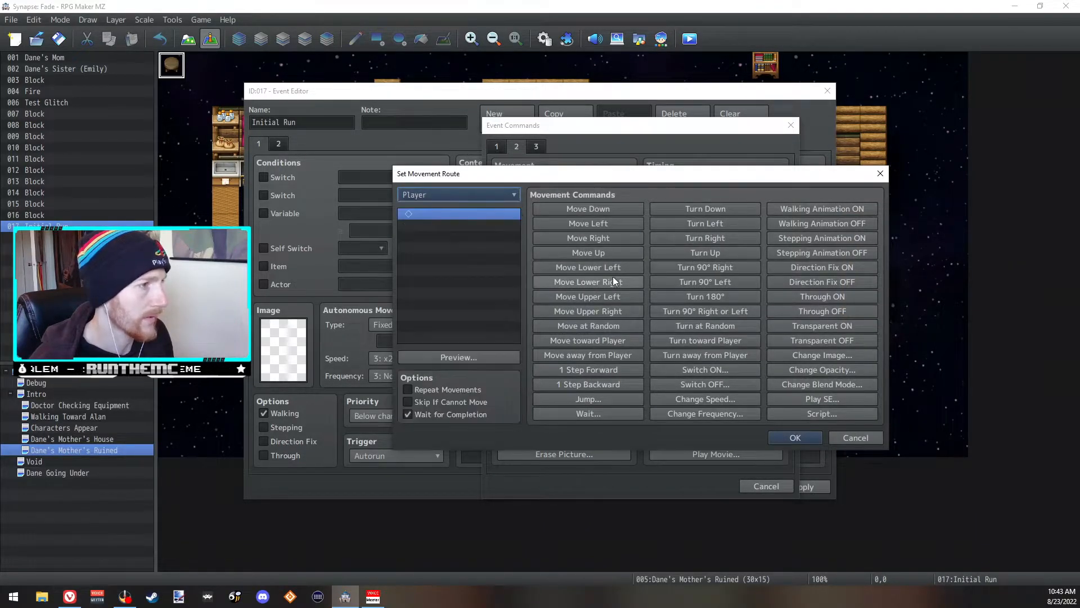
{"action": "left_click", "coordinate": [606, 397]}
{"action": "left_click", "coordinate": [627, 341]}
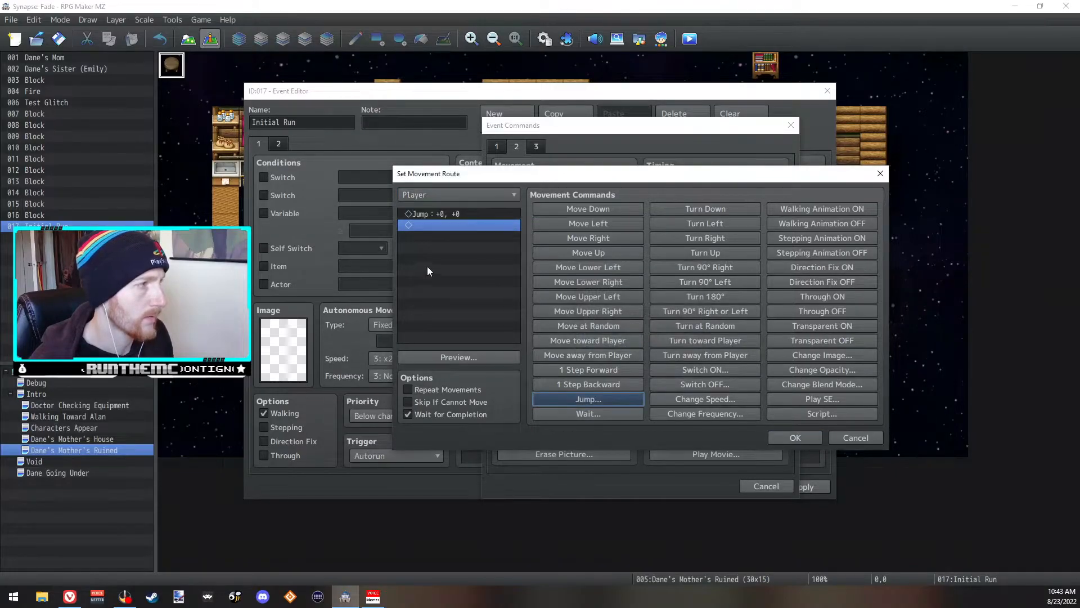
{"action": "left_click", "coordinate": [791, 440]}
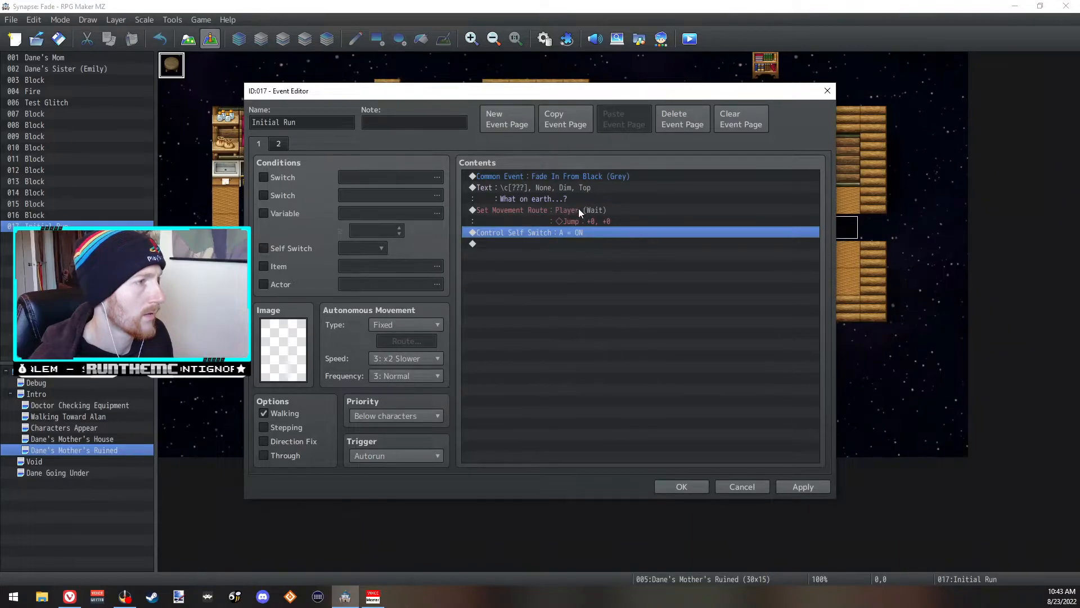
- Add a blank Show Text command with no face between the player's jump and the self switch, and save the event
{"action": "right_click", "coordinate": [575, 230]}
{"action": "left_click", "coordinate": [588, 238]}
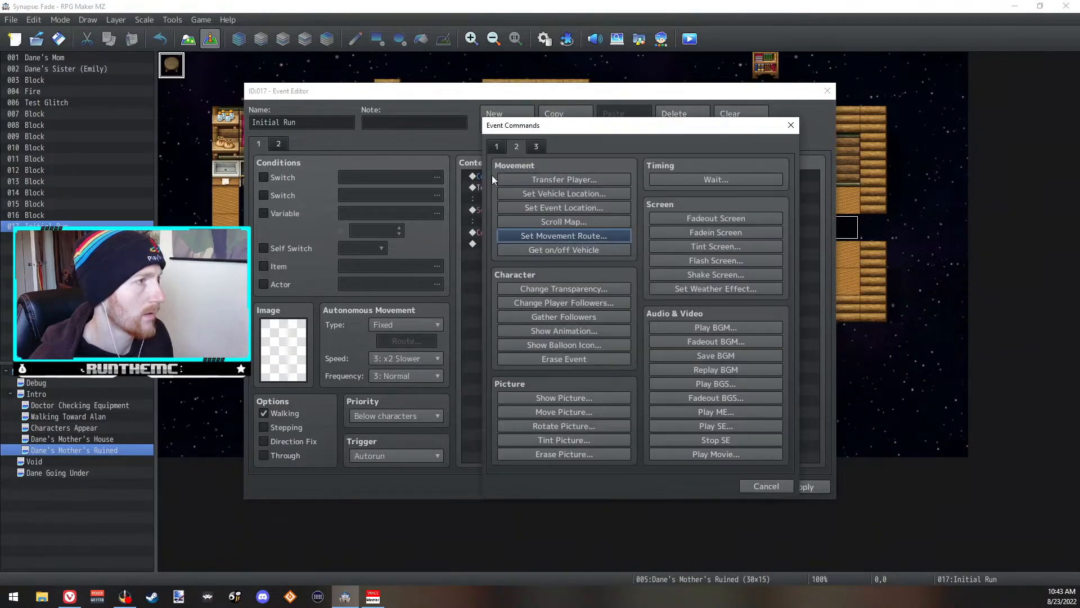
{"action": "left_click", "coordinate": [557, 179]}
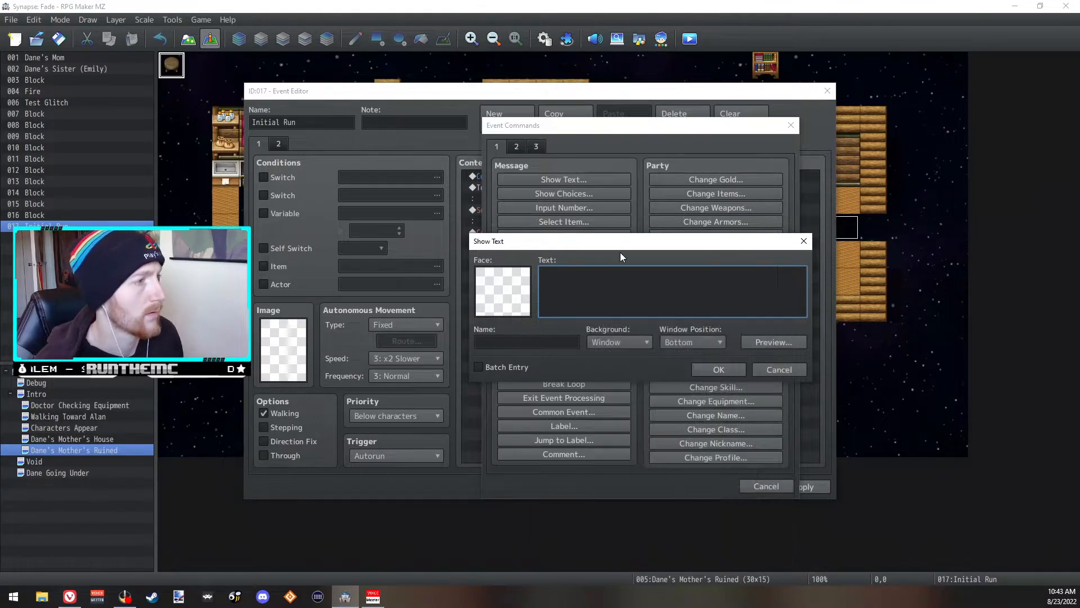
{"action": "double_click", "coordinate": [510, 295]}
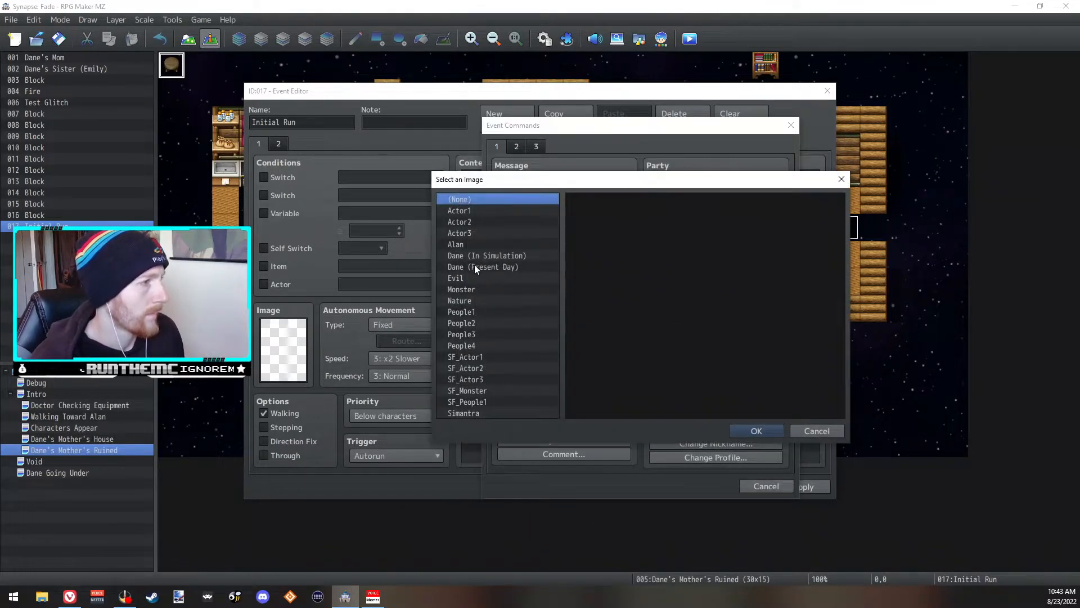
{"action": "left_click", "coordinate": [474, 267]}
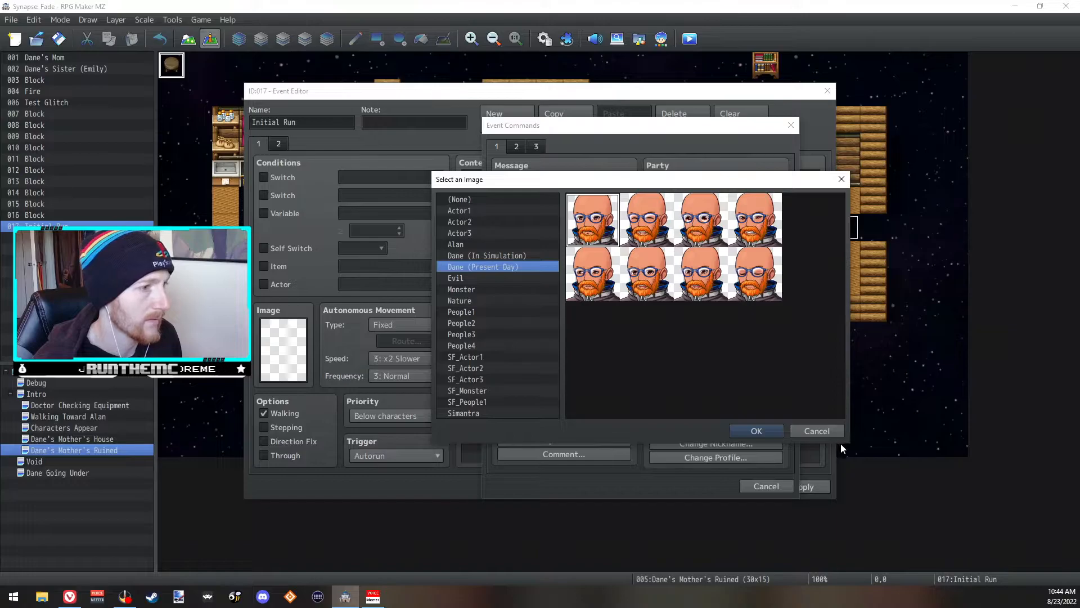
{"action": "left_click", "coordinate": [816, 431]}
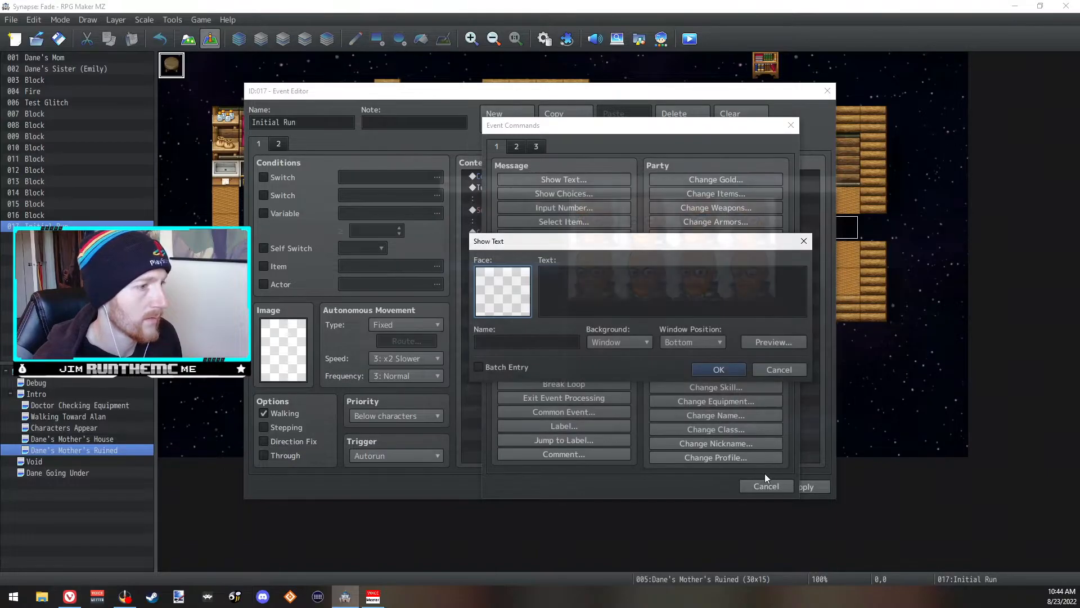
{"action": "left_click", "coordinate": [722, 368]}
{"action": "left_click", "coordinate": [691, 487]}
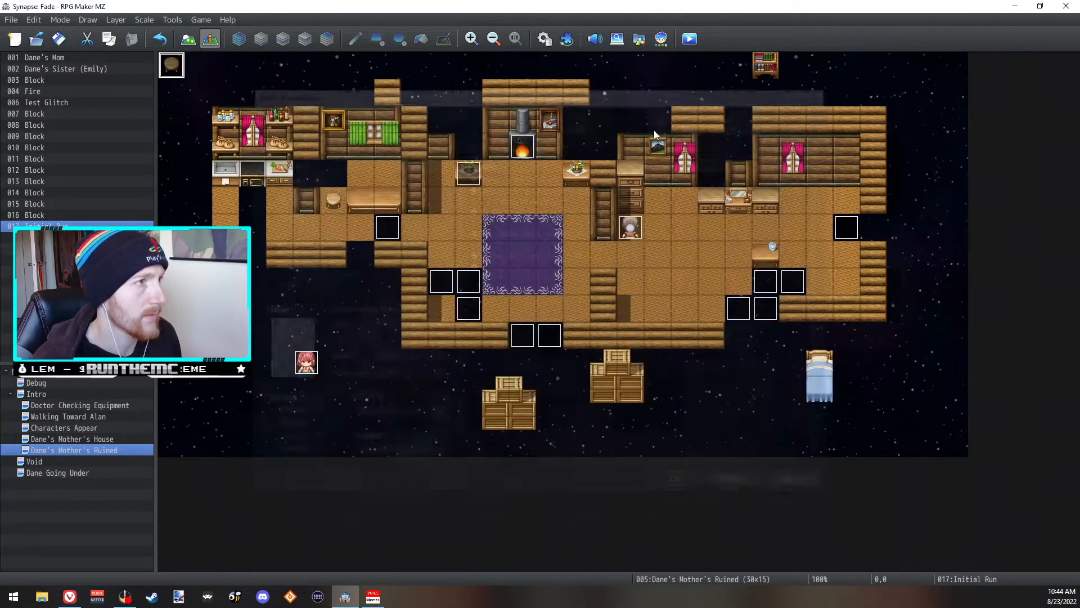
- Open the Character Generator for a male character and load "Dane (Present Day).json" from the Character Templates folder
{"action": "left_click", "coordinate": [660, 40]}
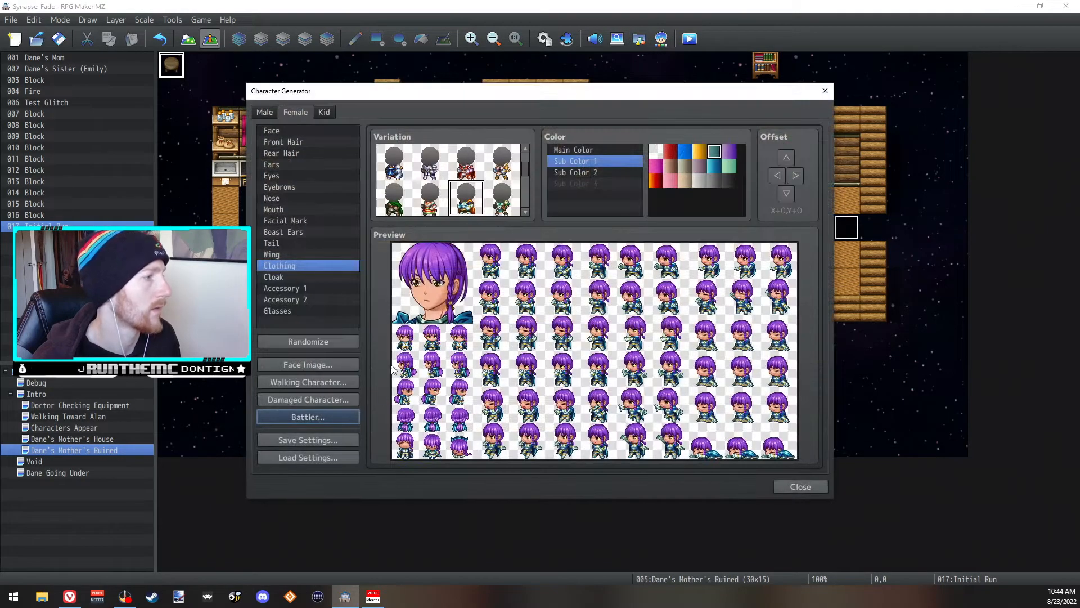
{"action": "left_click", "coordinate": [262, 111]}
{"action": "left_click", "coordinate": [335, 457]}
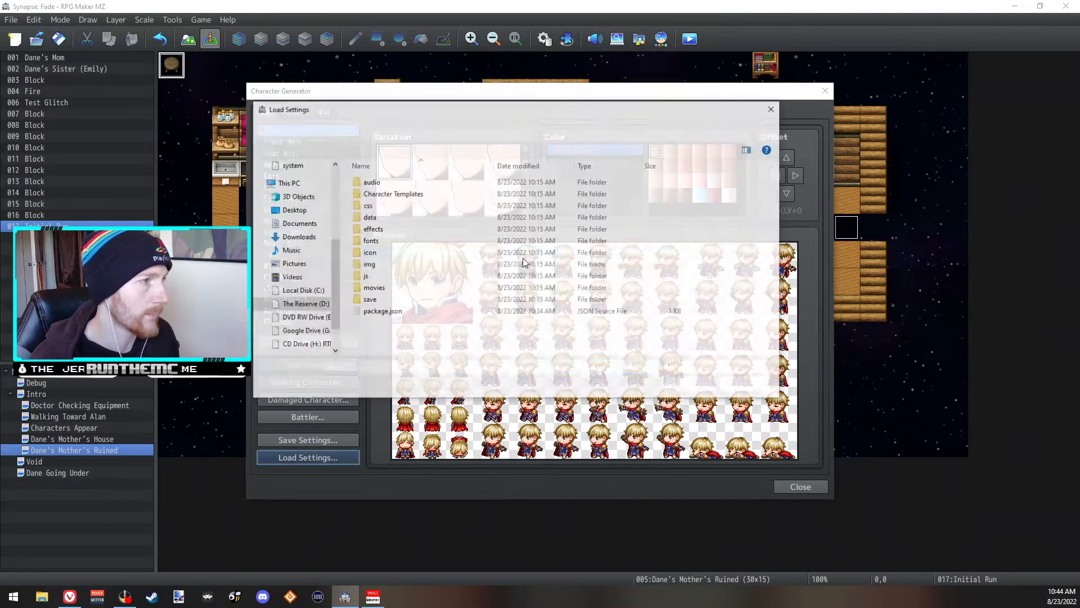
{"action": "double_click", "coordinate": [392, 193]}
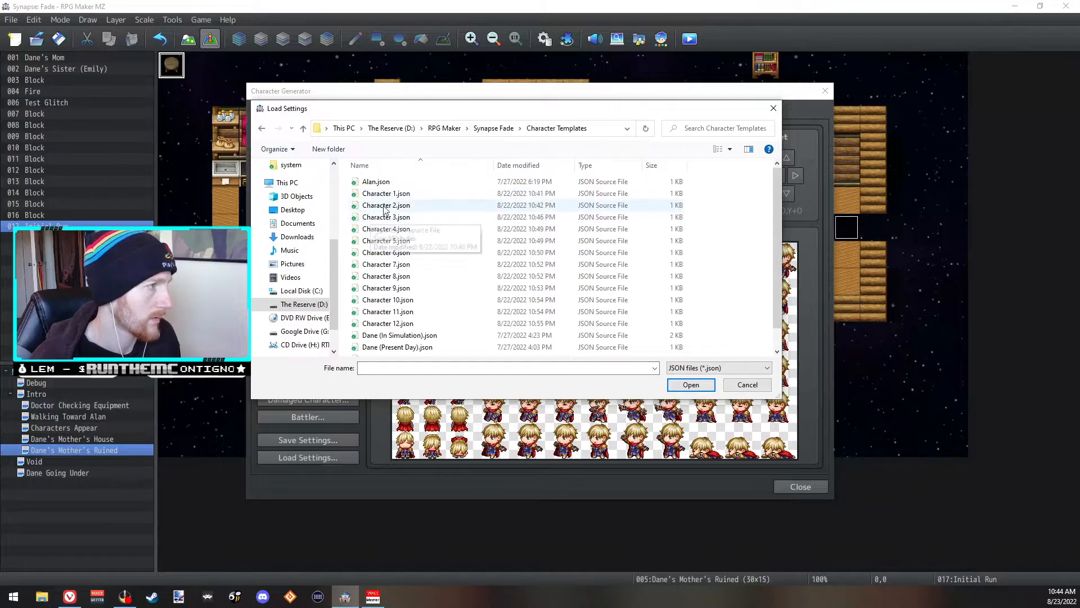
{"action": "double_click", "coordinate": [419, 347]}
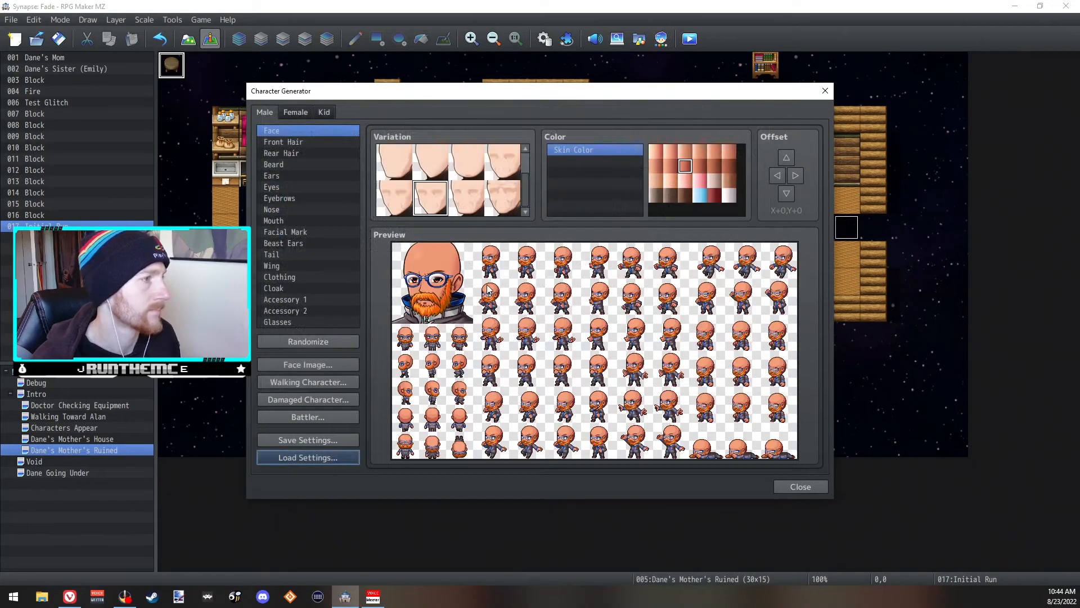
- Try an open-mouth variation on Dane's face and look through the remaining mouth variations
{"action": "left_click", "coordinate": [298, 221]}
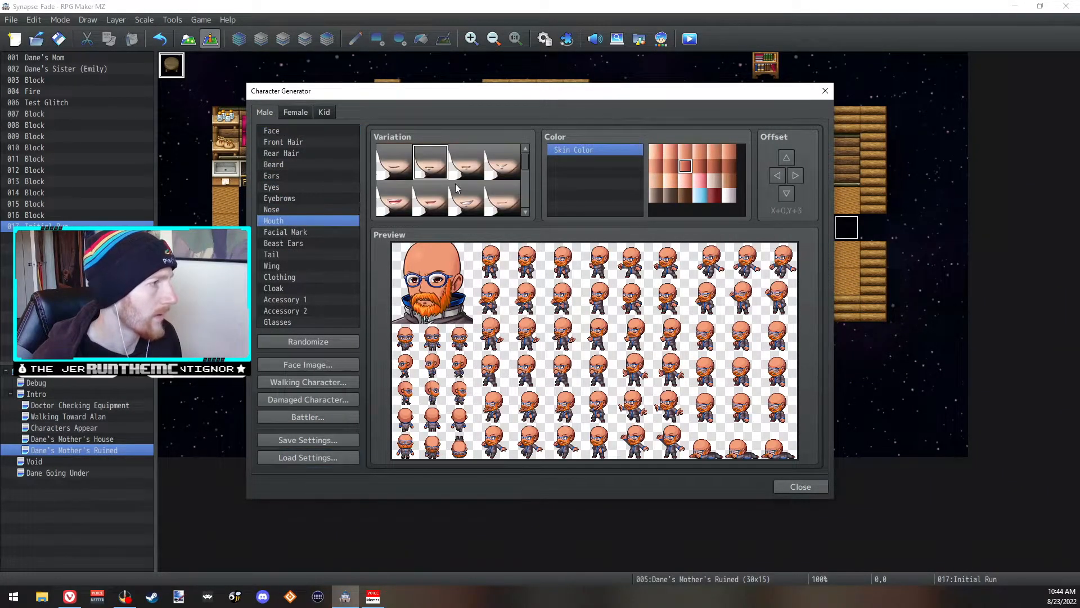
{"action": "scroll", "coordinate": [523, 164], "scroll_direction": "down", "scroll_amount": 1}
{"action": "left_click_drag", "start_coordinate": [527, 166], "coordinate": [524, 184]}
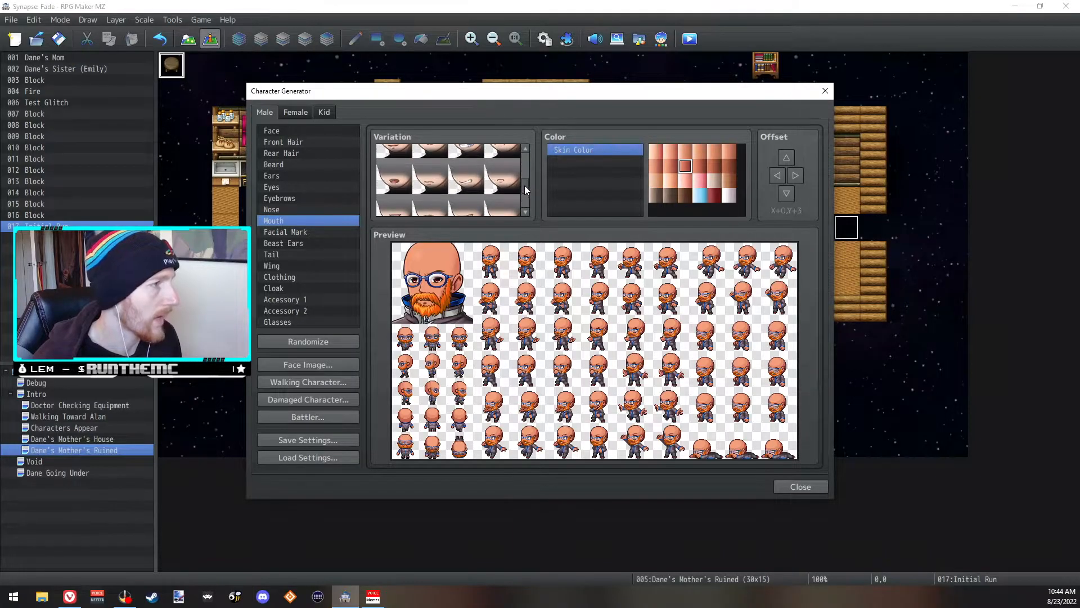
{"action": "left_click", "coordinate": [398, 183]}
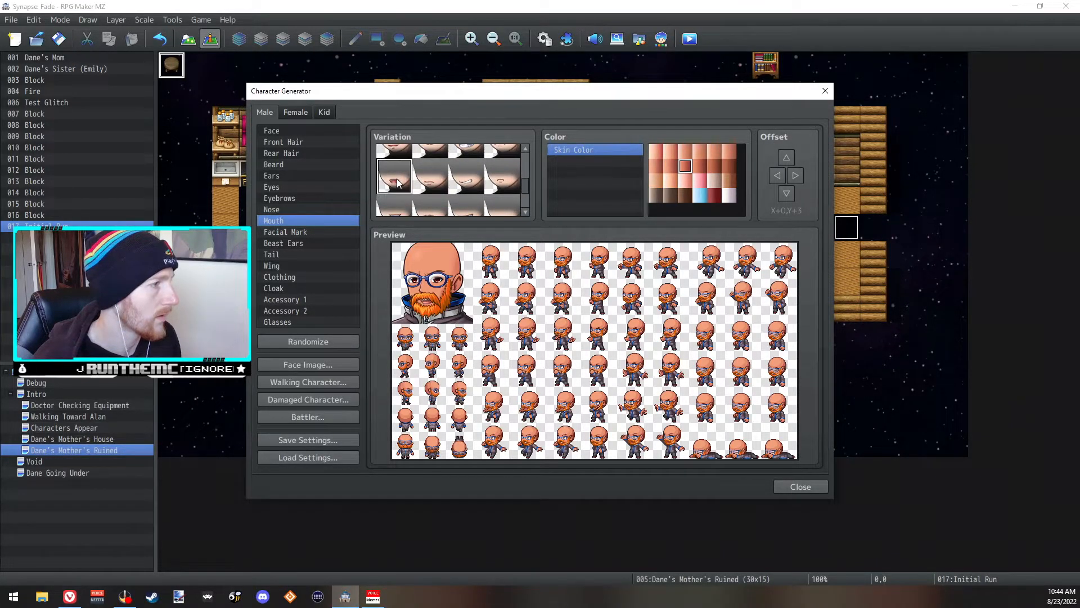
{"action": "left_click", "coordinate": [527, 213]}
{"action": "left_click", "coordinate": [528, 213]}
{"action": "left_click", "coordinate": [527, 214]}
{"action": "left_click", "coordinate": [527, 214]}
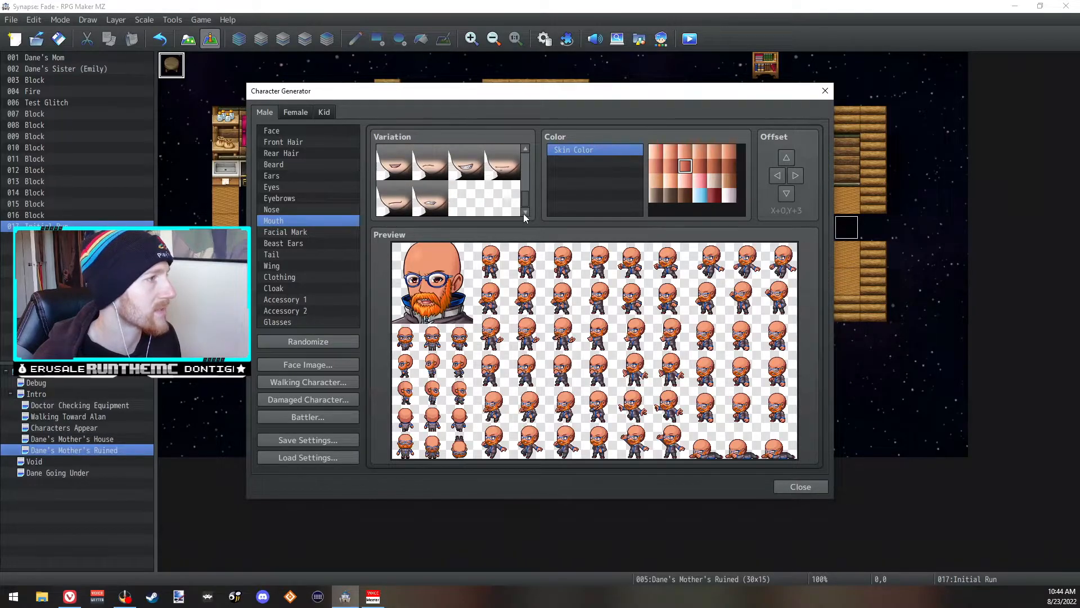
{"action": "left_click", "coordinate": [525, 149]}
{"action": "left_click", "coordinate": [525, 149]}
{"action": "left_click", "coordinate": [525, 149]}
{"action": "left_click", "coordinate": [526, 149]}
{"action": "left_click", "coordinate": [525, 149]}
{"action": "left_click", "coordinate": [525, 149]}
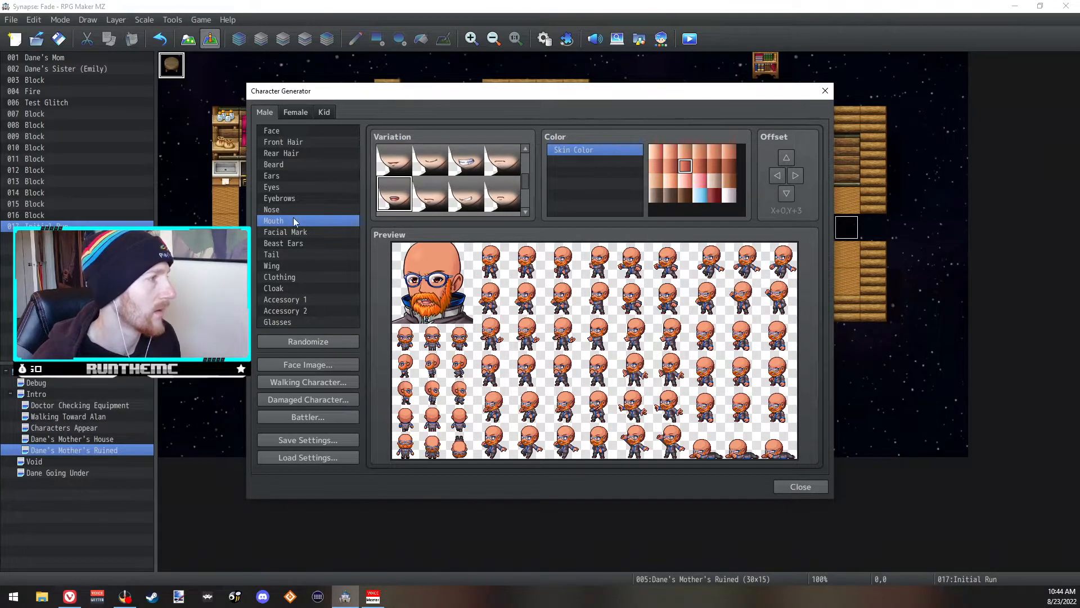
- Try different eye variations on Dane's face for a shocked expression, and close the Character Generator without exporting
{"action": "left_click", "coordinate": [275, 188]}
{"action": "left_click", "coordinate": [398, 160]}
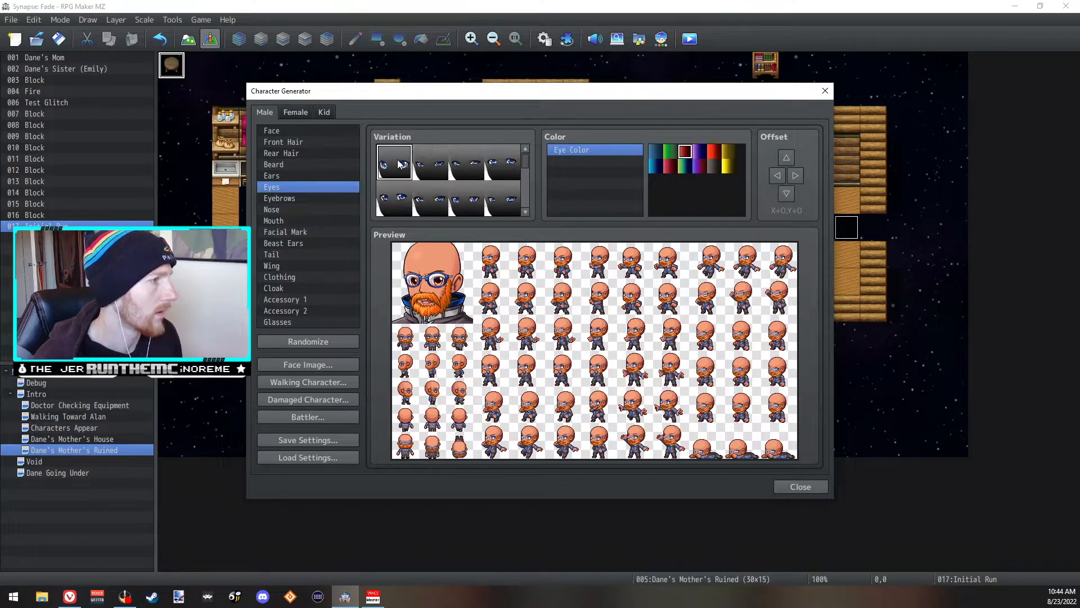
{"action": "key", "text": "Down"}
{"action": "key", "text": "Right"}
{"action": "key", "text": "Right"}
{"action": "key", "text": "Right"}
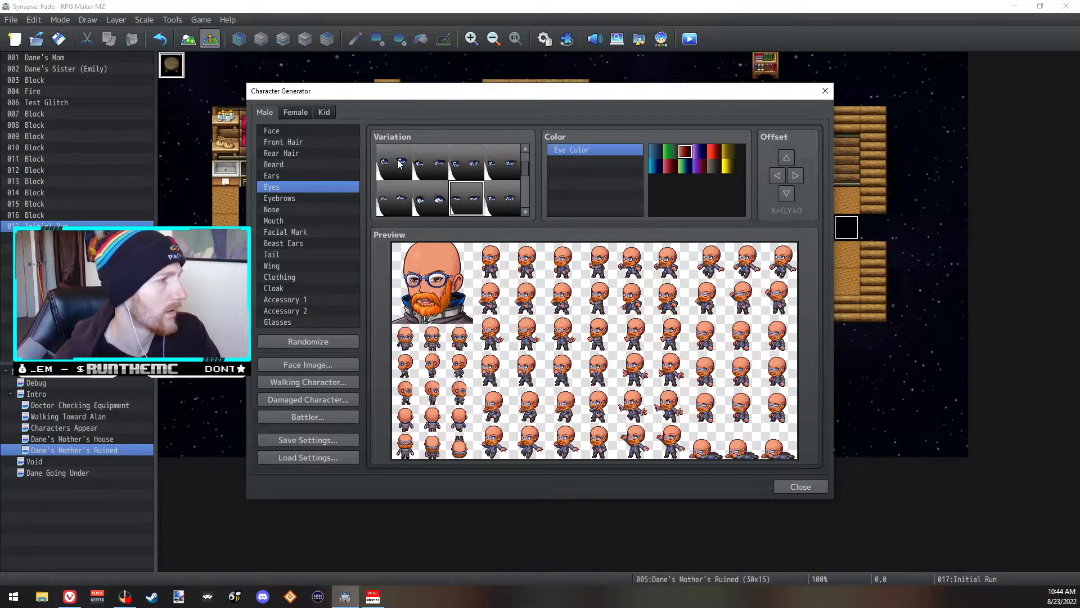
{"action": "key", "text": "Up"}
{"action": "key", "text": "Left"}
{"action": "key", "text": "Left"}
{"action": "key", "text": "Left"}
{"action": "key", "text": "Down"}
{"action": "key", "text": "Right"}
{"action": "key", "text": "Right"}
{"action": "key", "text": "Right"}
{"action": "key", "text": "Left"}
{"action": "key", "text": "Left"}
{"action": "key", "text": "Left"}
{"action": "key", "text": "Left"}
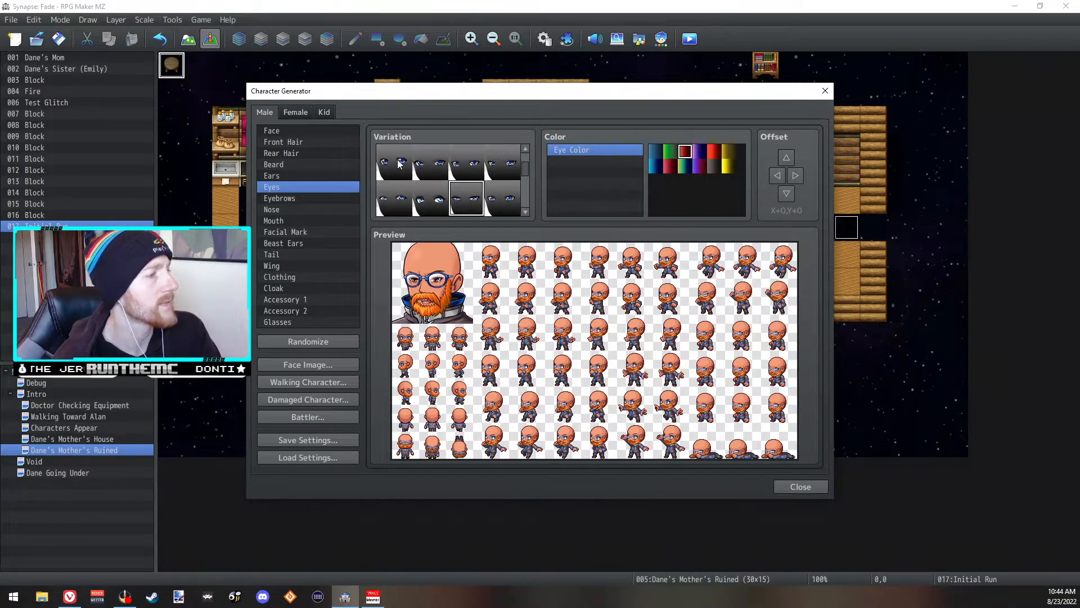
{"action": "key", "text": "Down"}
{"action": "key", "text": "Down"}
{"action": "key", "text": "Down"}
{"action": "key", "text": "Left"}
{"action": "key", "text": "Right"}
{"action": "key", "text": "Left"}
{"action": "key", "text": "Left"}
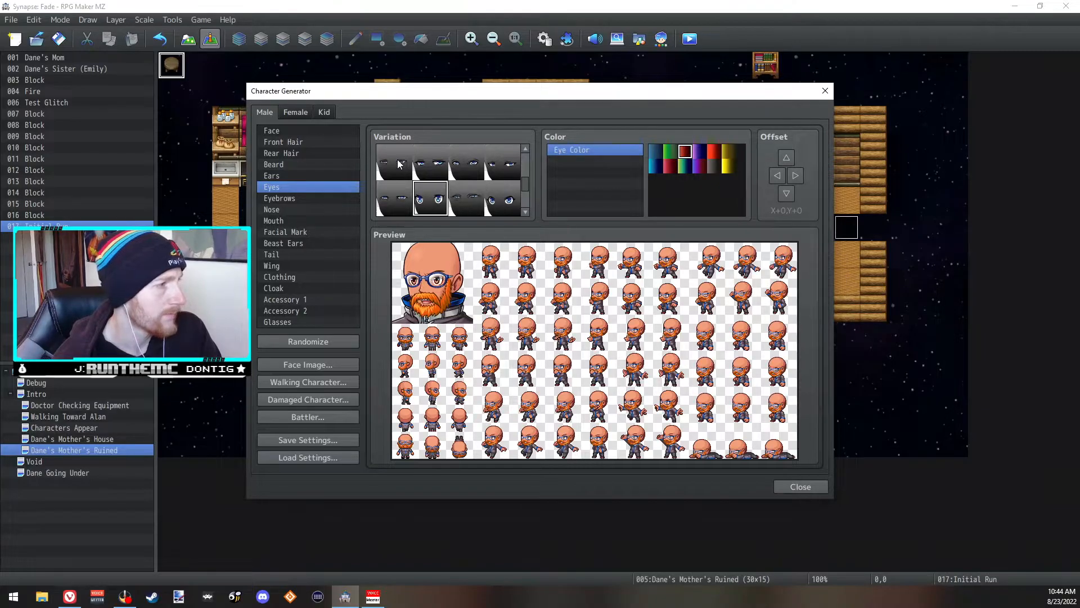
{"action": "key", "text": "Left"}
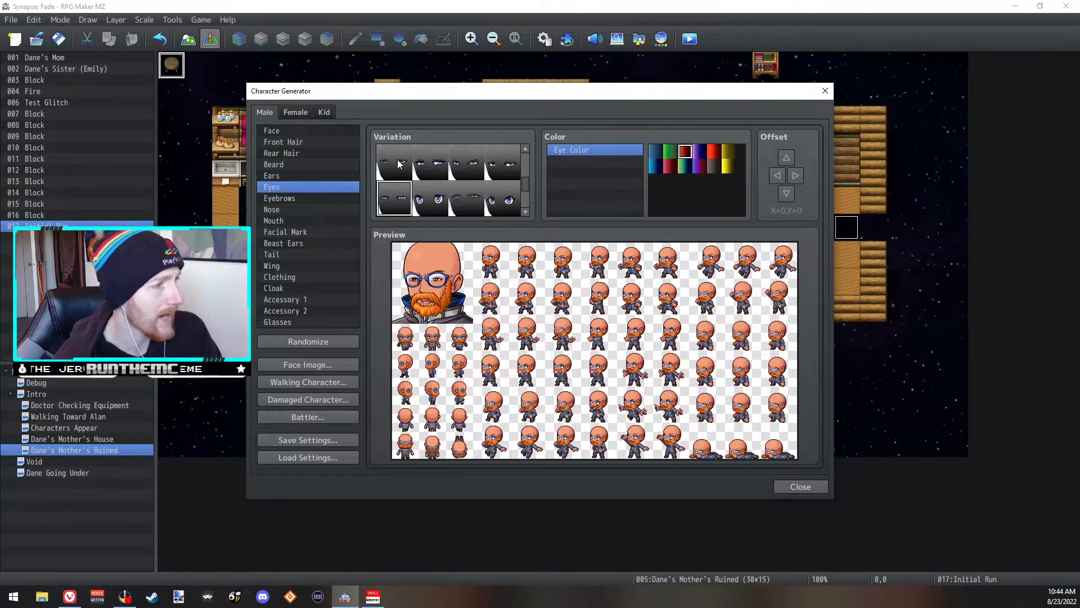
{"action": "key", "text": "Down"}
{"action": "key", "text": "Right"}
{"action": "key", "text": "Right"}
{"action": "key", "text": "Left"}
{"action": "key", "text": "Left"}
{"action": "key", "text": "Right"}
{"action": "key", "text": "Left"}
{"action": "key", "text": "Right"}
{"action": "key", "text": "Right"}
{"action": "key", "text": "Right"}
{"action": "key", "text": "Down"}
{"action": "key", "text": "Left"}
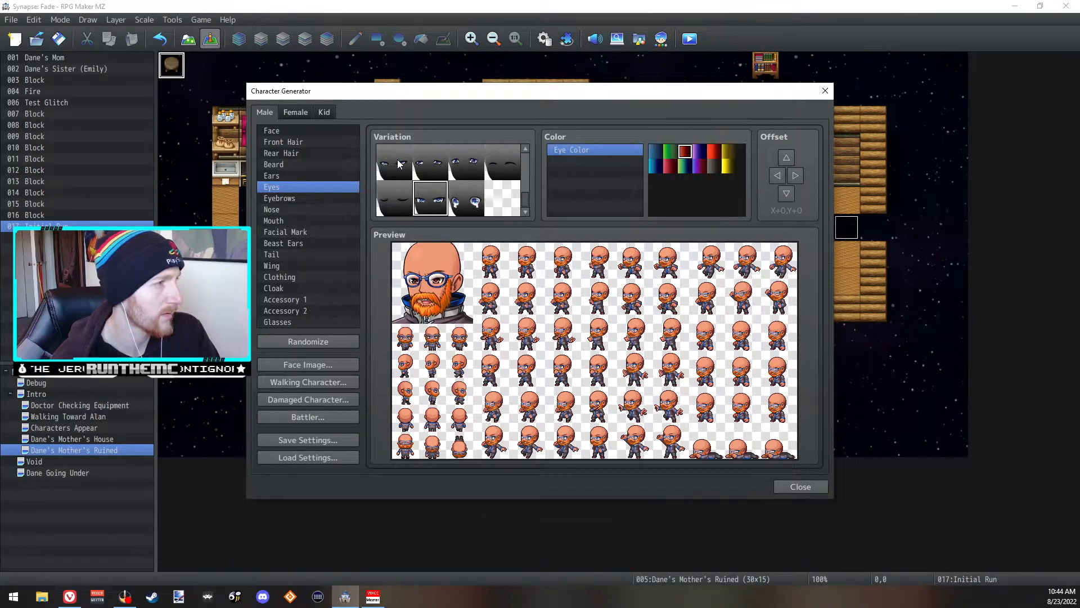
{"action": "key", "text": "Left"}
{"action": "key", "text": "Up"}
{"action": "key", "text": "Up"}
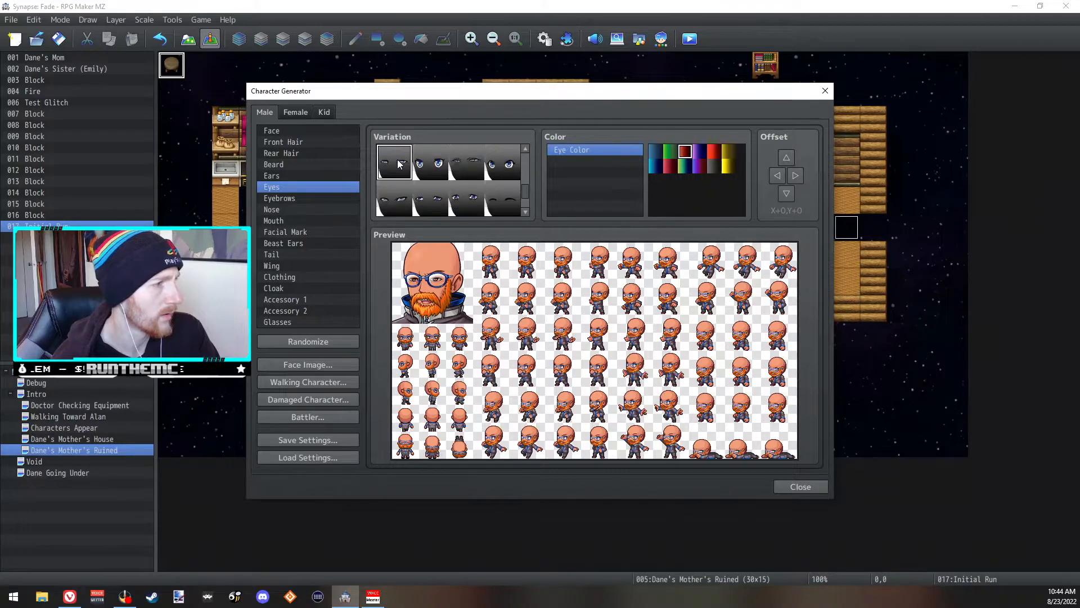
{"action": "key", "text": "Up"}
{"action": "key", "text": "Right"}
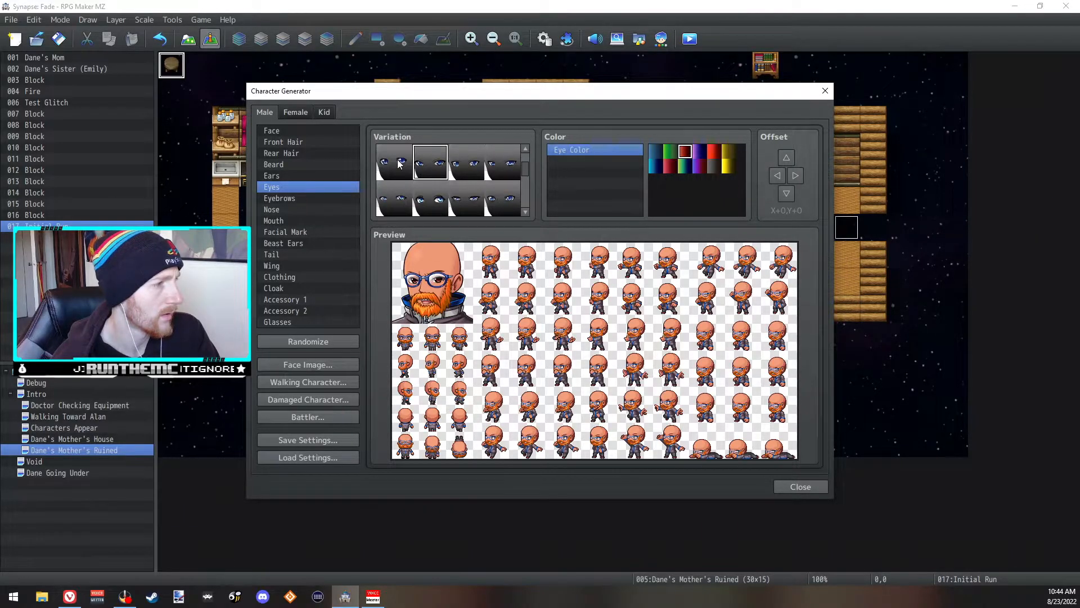
{"action": "key", "text": "Left"}
{"action": "key", "text": "Right"}
{"action": "key", "text": "Right"}
{"action": "key", "text": "Right"}
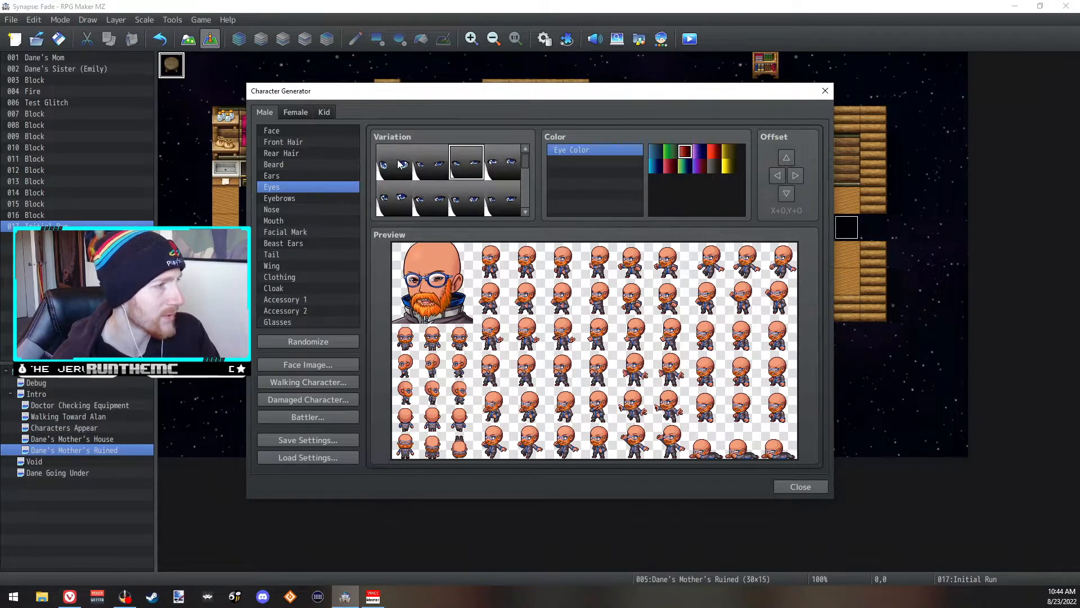
{"action": "key", "text": "Left"}
{"action": "key", "text": "Down"}
{"action": "key", "text": "Right"}
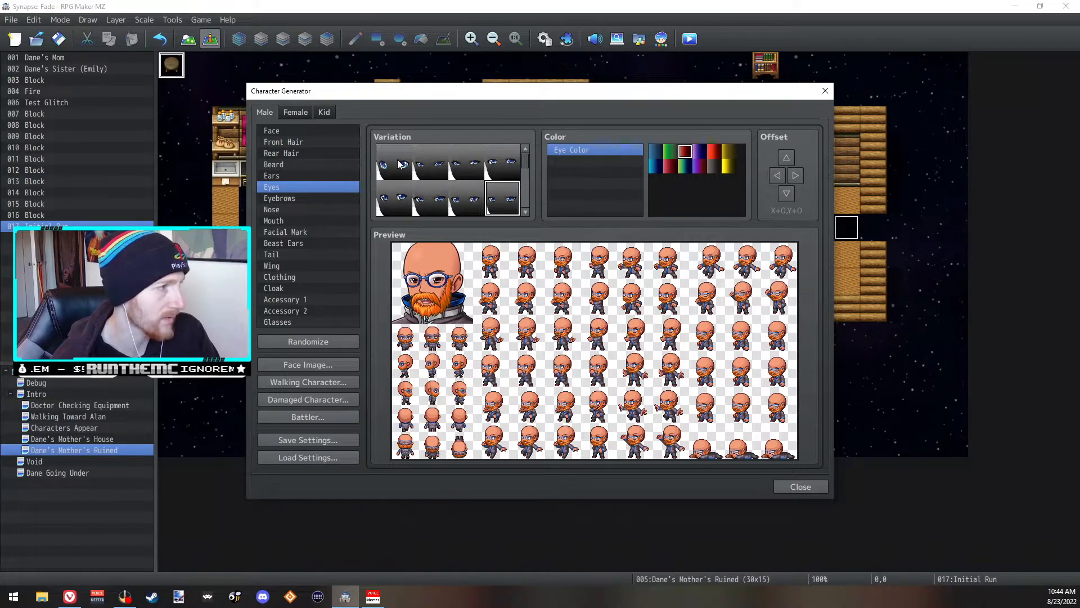
{"action": "key", "text": "Left"}
{"action": "key", "text": "Left"}
{"action": "key", "text": "Left"}
{"action": "key", "text": "Left"}
{"action": "key", "text": "Right"}
{"action": "key", "text": "Left"}
{"action": "left_click", "coordinate": [815, 487]}
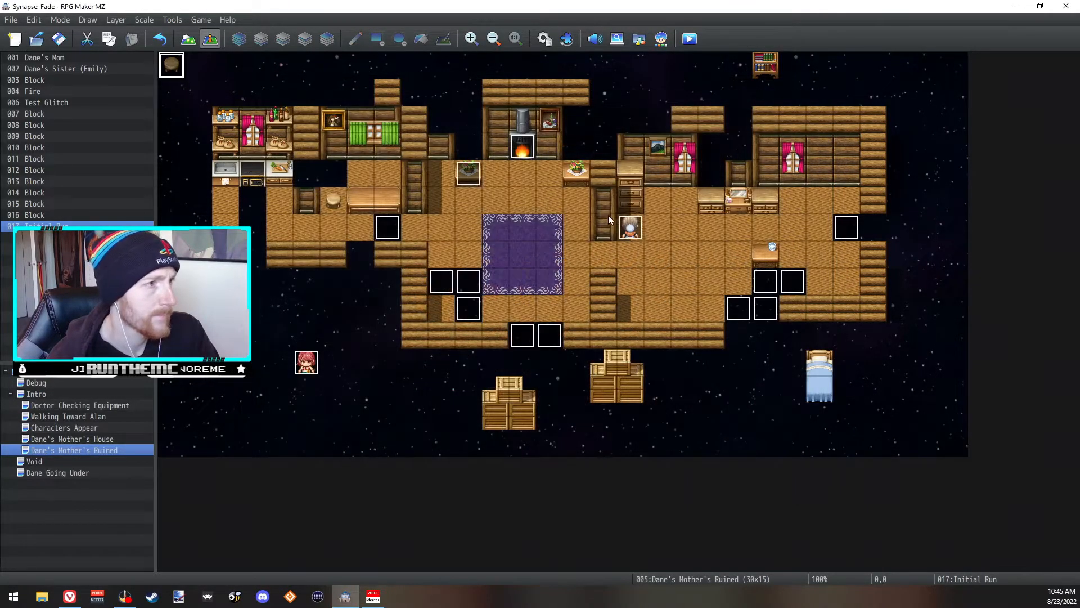
- In the Initial Run event, give the blank text command the fourth face in the upper row of the Dane (Present Day) set
{"action": "double_click", "coordinate": [174, 68]}
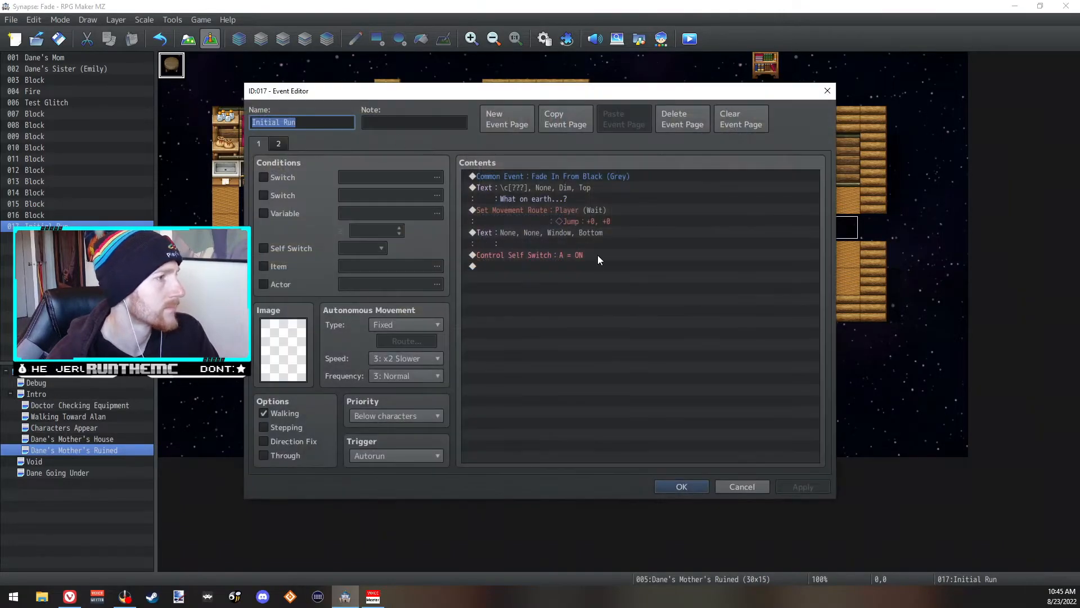
{"action": "left_click", "coordinate": [573, 236]}
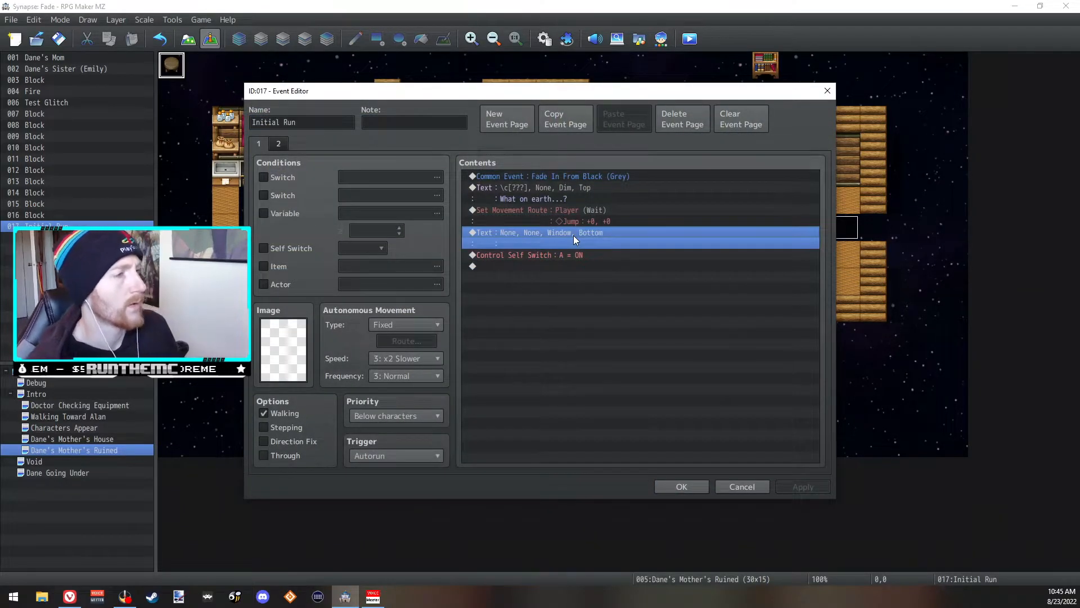
{"action": "double_click", "coordinate": [573, 235]}
{"action": "double_click", "coordinate": [506, 285]}
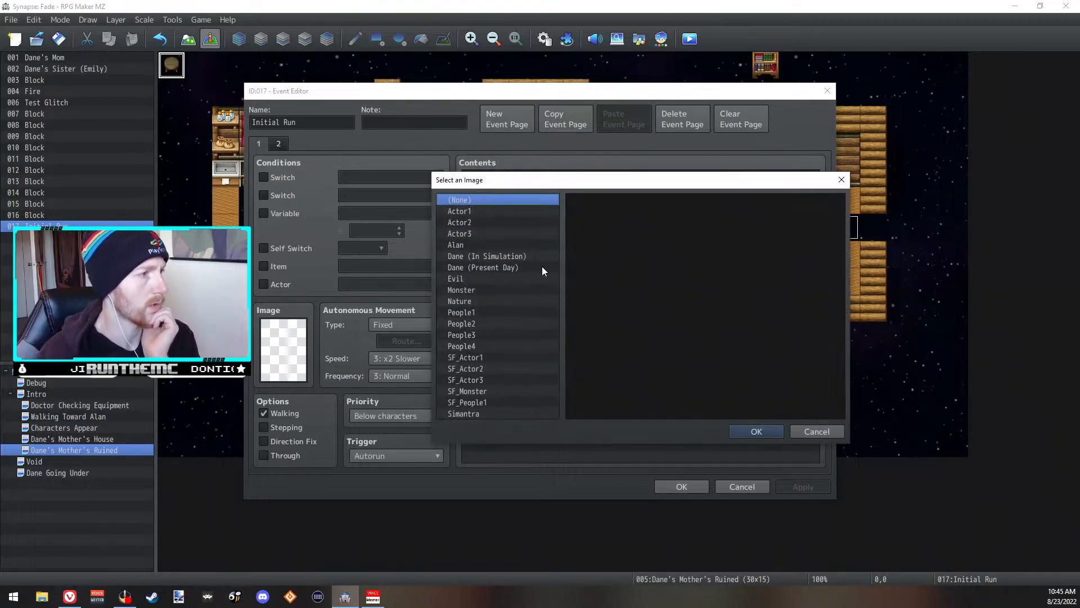
{"action": "left_click", "coordinate": [520, 269]}
{"action": "left_click", "coordinate": [506, 257]}
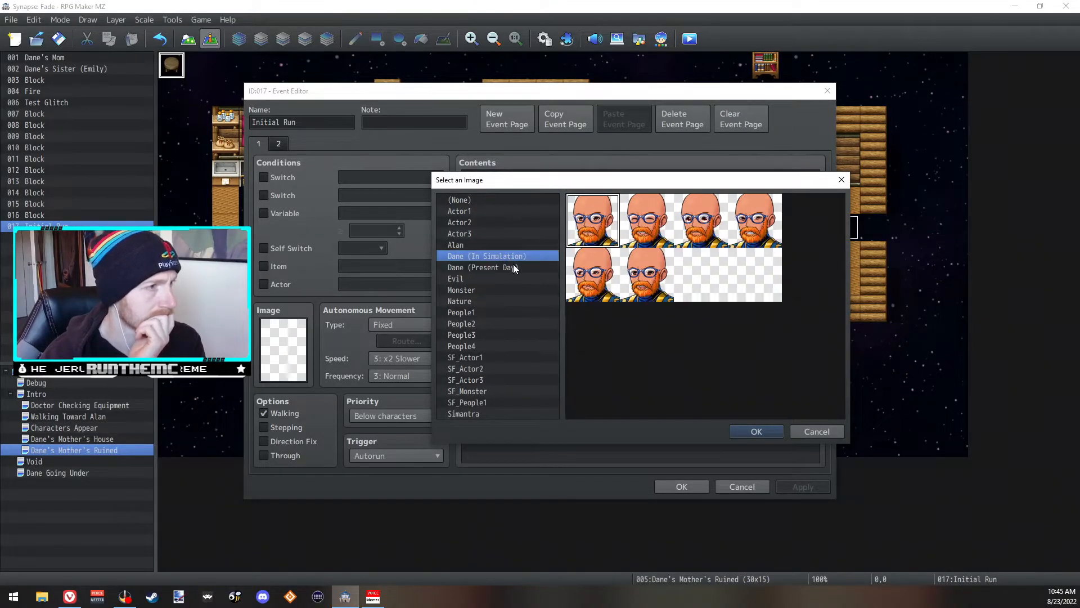
{"action": "left_click", "coordinate": [513, 267]}
{"action": "left_click", "coordinate": [517, 257]}
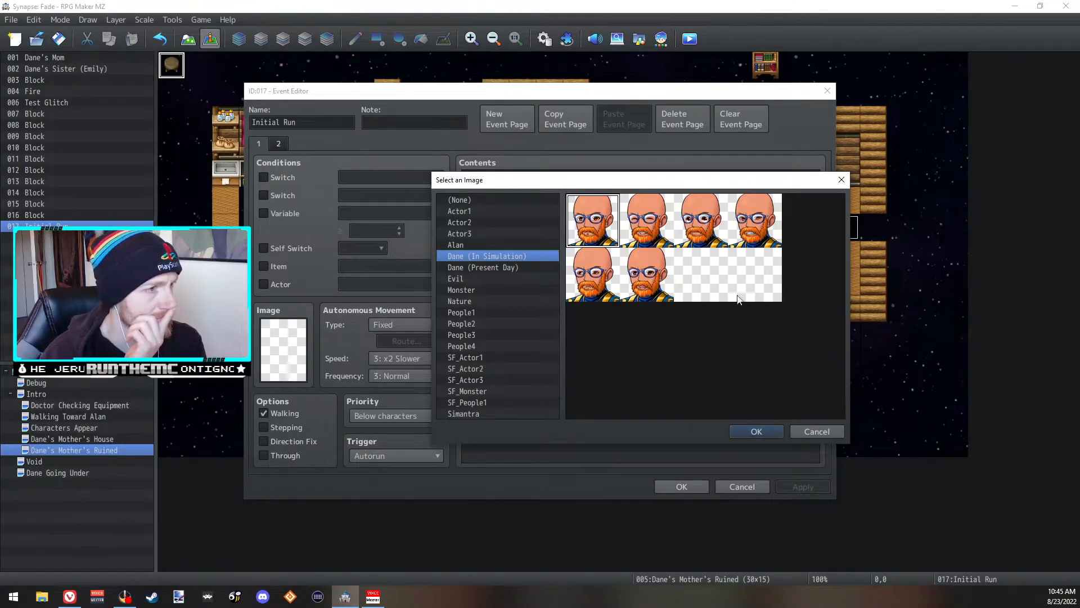
{"action": "left_click", "coordinate": [507, 266]}
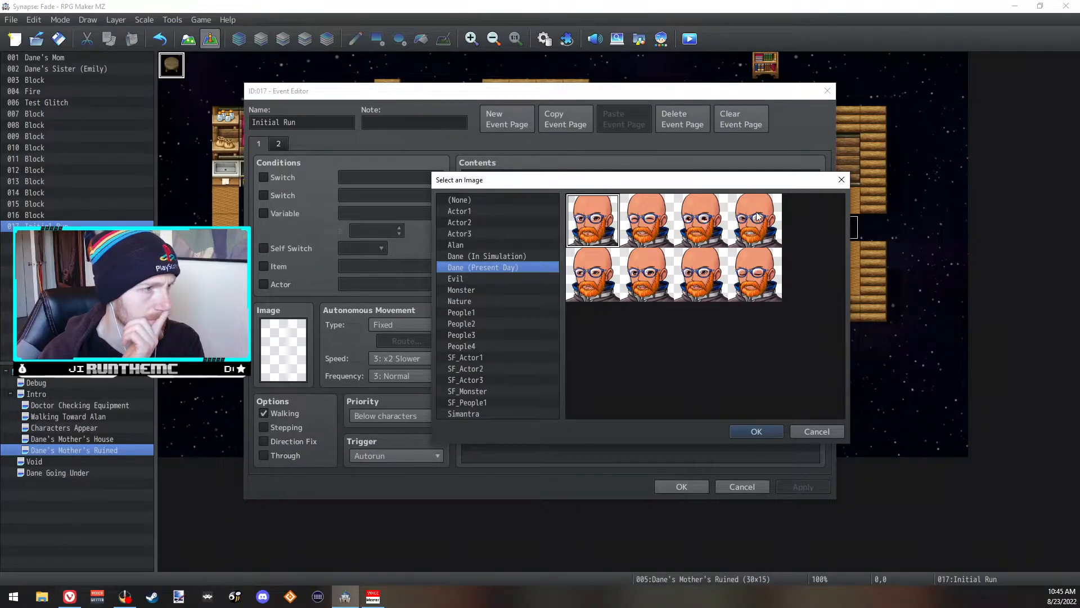
{"action": "key", "text": "Return"}
- Enter the dialogue line "What the hell is going on?!" in quotation marks as the message text
{"action": "left_click", "coordinate": [637, 301]}
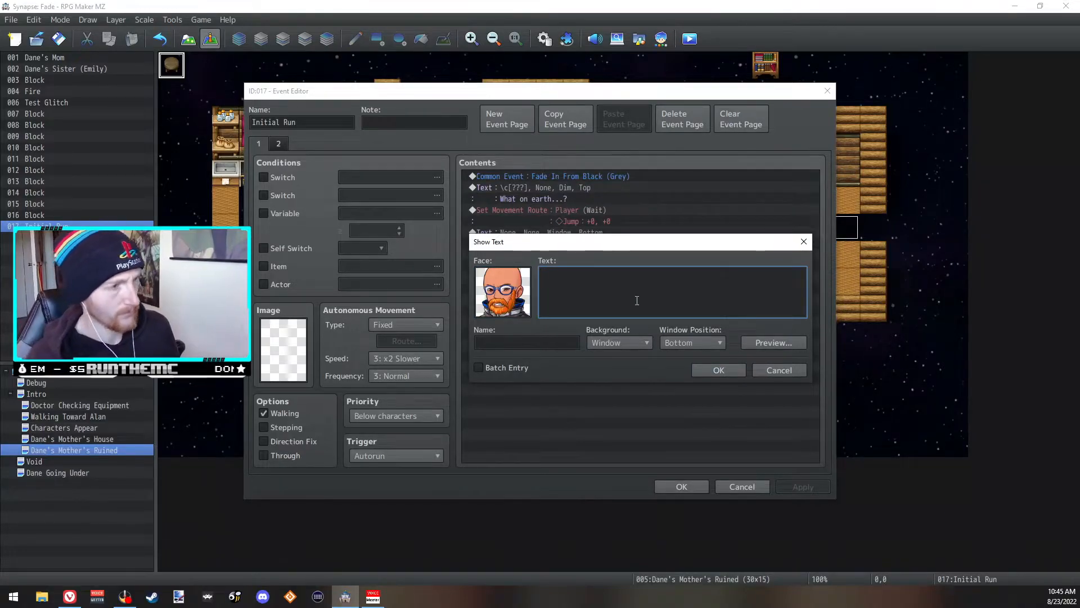
{"action": "type", "text": "What the "}
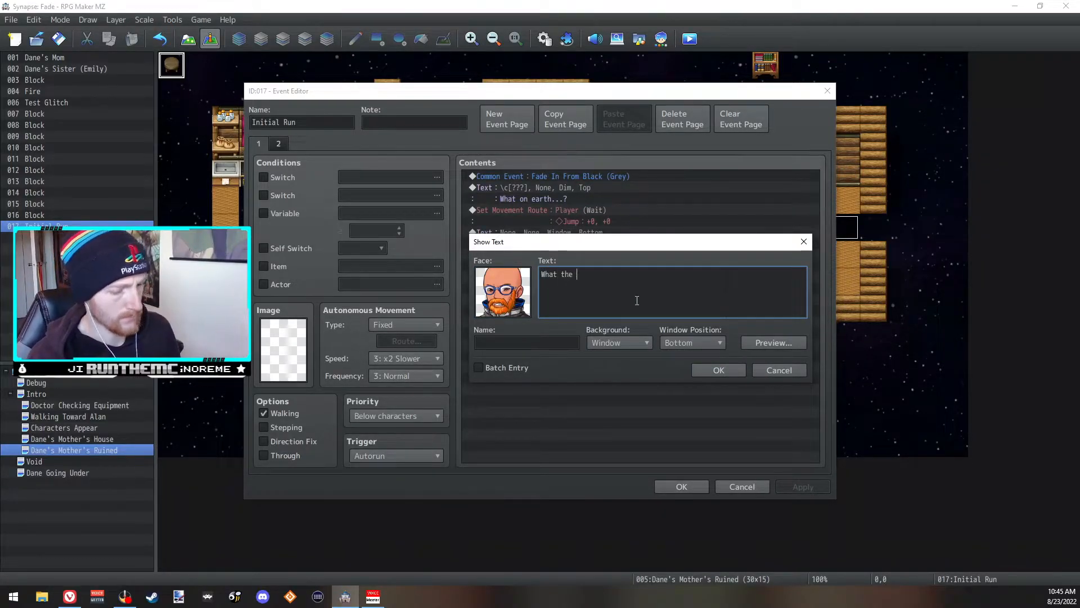
{"action": "type", "text": "hell"}
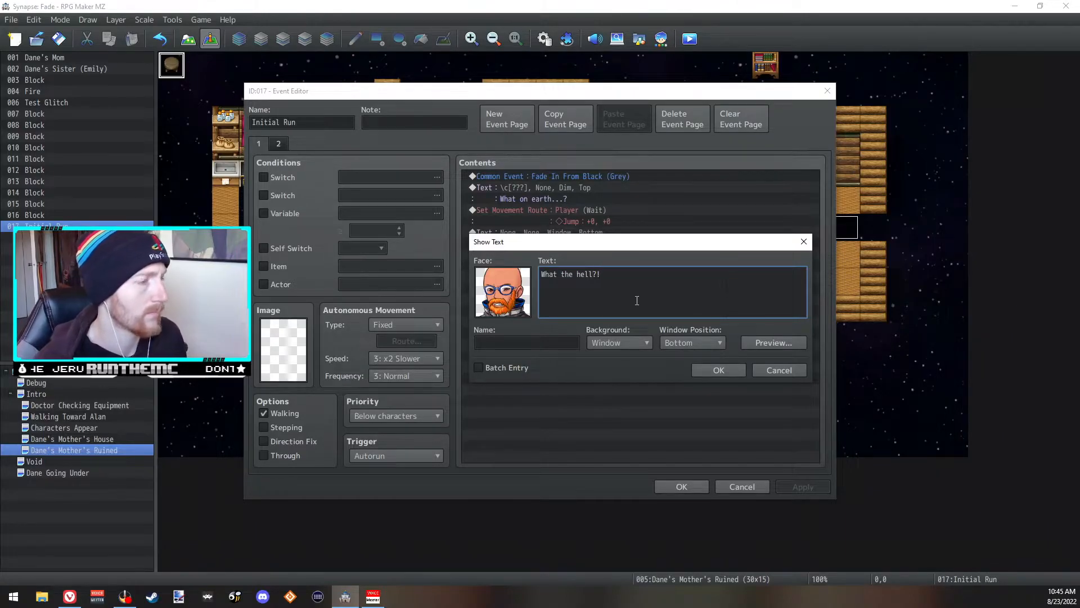
{"action": "left_click", "coordinate": [713, 341]}
{"action": "left_click", "coordinate": [646, 322]}
{"action": "left_click_drag", "start_coordinate": [610, 275], "coordinate": [513, 253]}
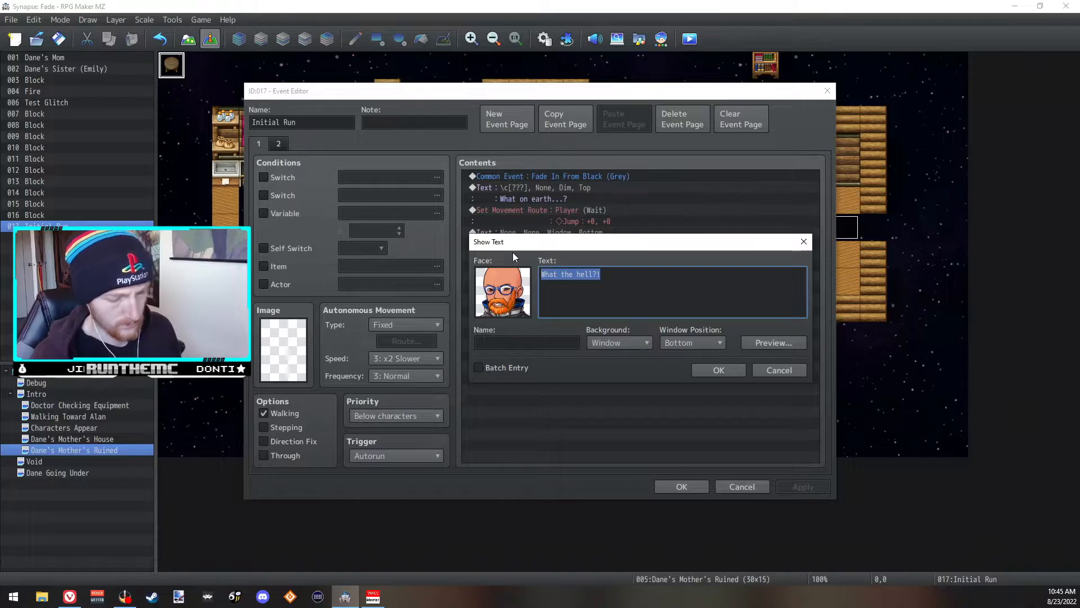
{"action": "type", "text": "\"What the hell is going on?!"}
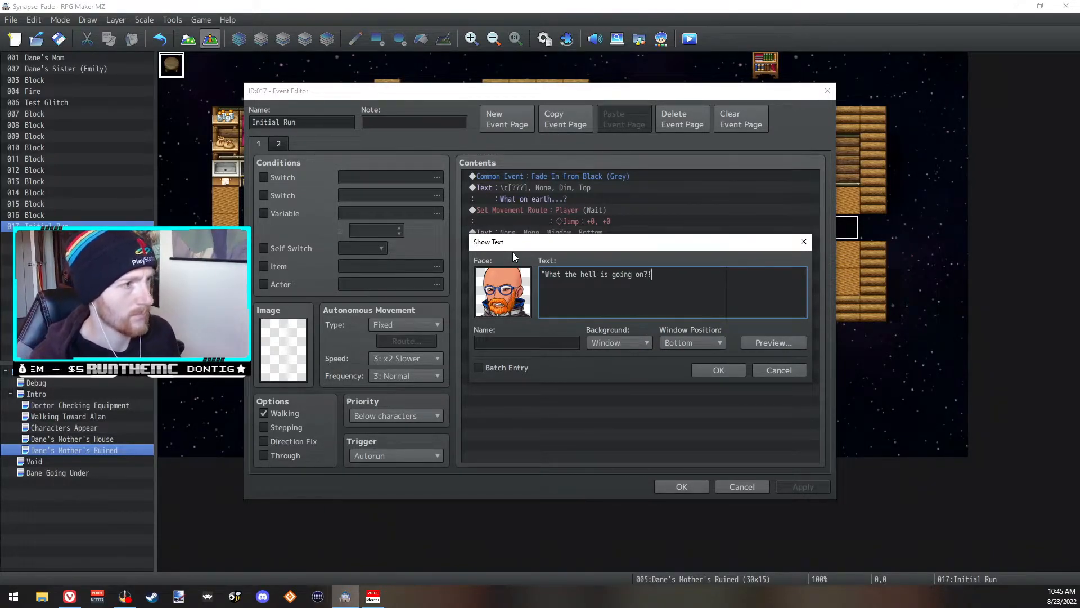
{"action": "type", "text": "\""}
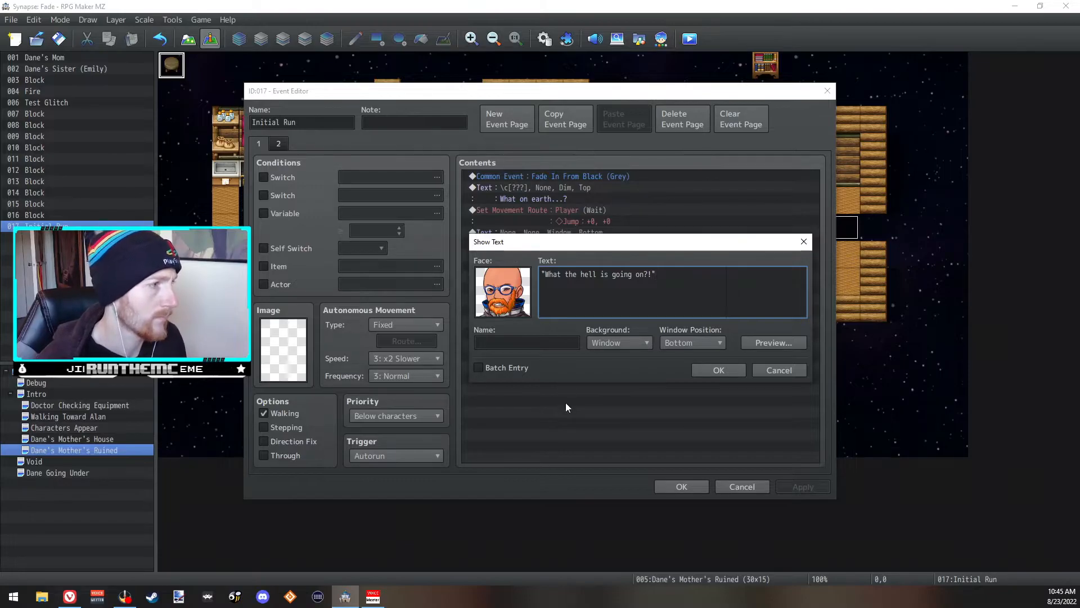
- Set the message's speaker name to \c[2]Dane, keep the Window background and Bottom position, and confirm the message
{"action": "left_click", "coordinate": [541, 339]}
{"action": "type", "text": "\\c[2]"}
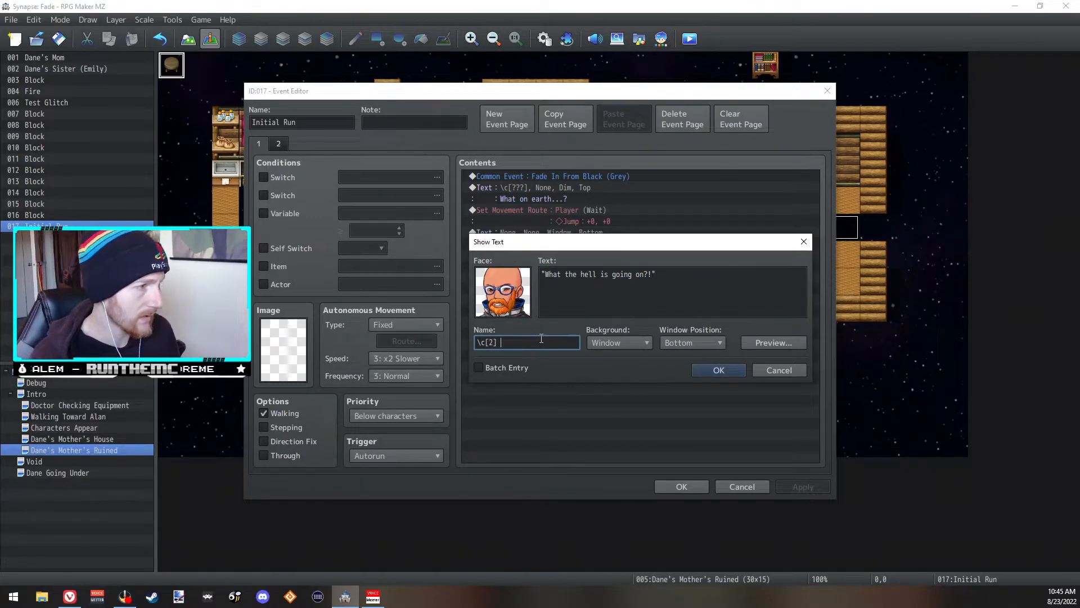
{"action": "key", "text": "BackSpace"}
{"action": "type", "text": "Dane"}
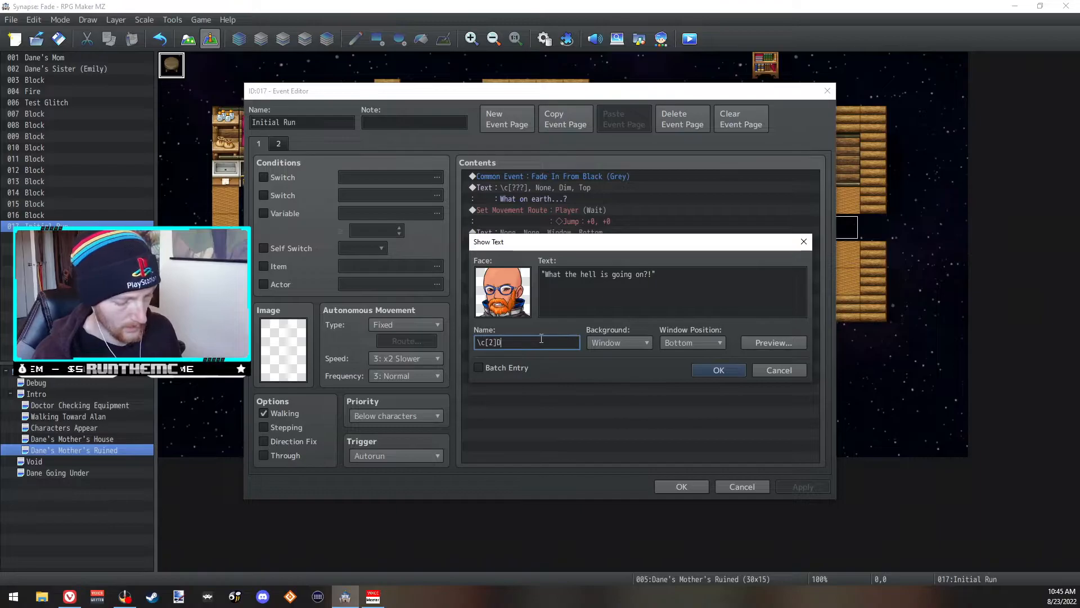
{"action": "left_click", "coordinate": [619, 342]}
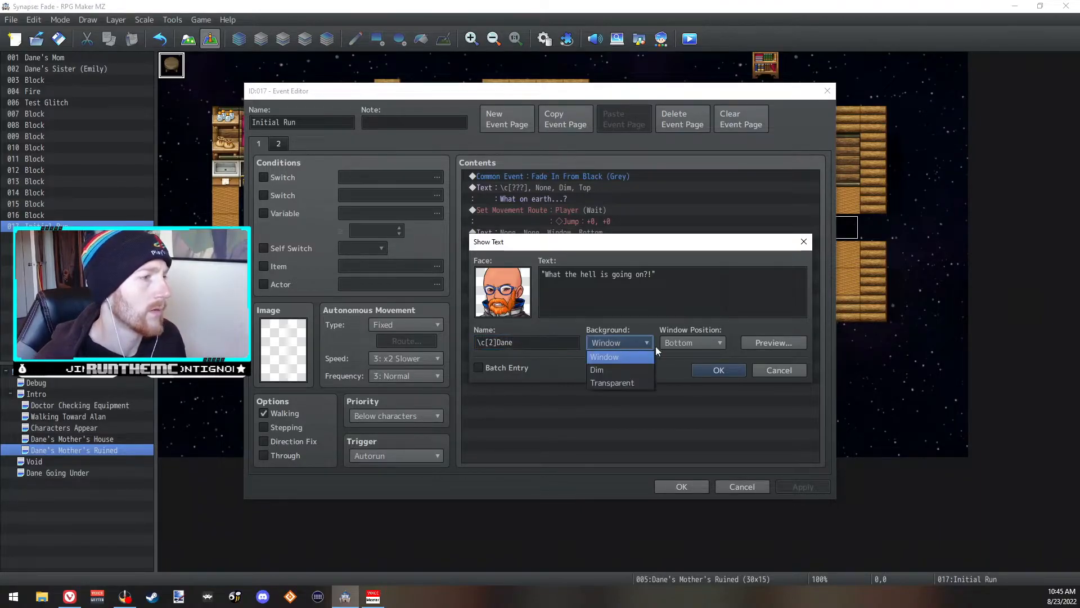
{"action": "left_click", "coordinate": [636, 379]}
{"action": "left_click", "coordinate": [606, 346]}
{"action": "left_click", "coordinate": [606, 345]}
{"action": "left_click", "coordinate": [607, 342]}
{"action": "left_click", "coordinate": [605, 356]}
{"action": "left_click", "coordinate": [703, 344]}
{"action": "left_click", "coordinate": [694, 381]}
{"action": "left_click", "coordinate": [704, 369]}
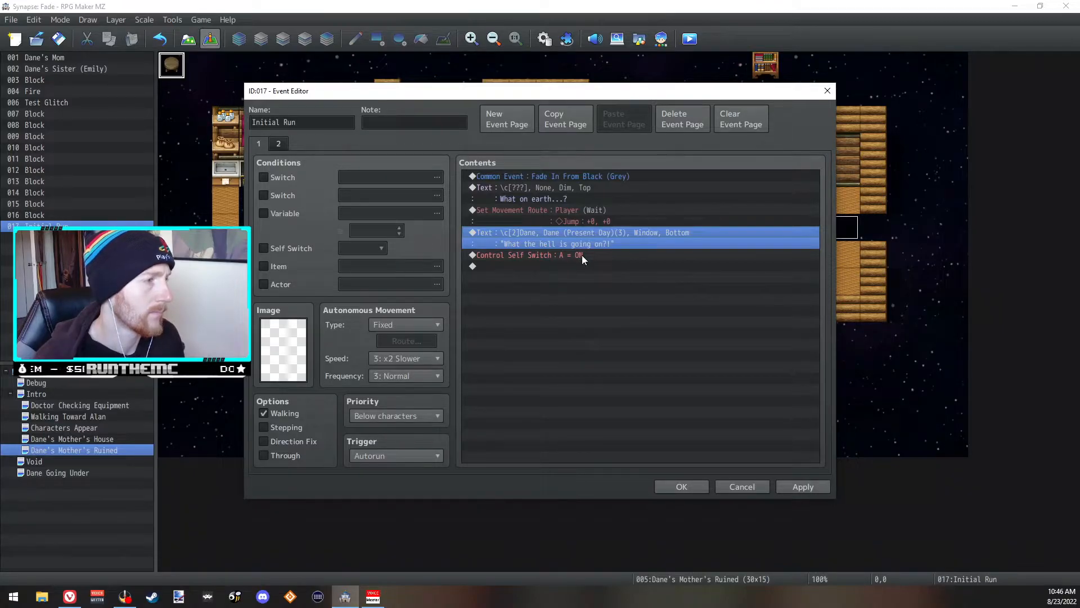
{"action": "double_click", "coordinate": [592, 243]}
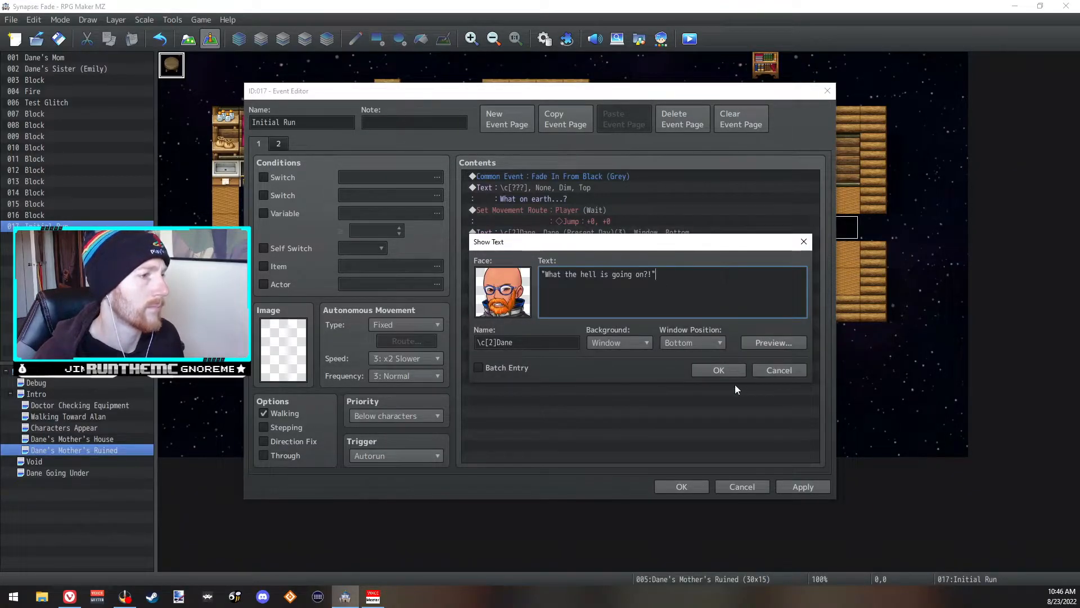
{"action": "left_click", "coordinate": [717, 367]}
- Duplicate the player's jump movement route after Dane's message and replace its jump with Move Up and Turn Left
{"action": "left_click", "coordinate": [539, 198]}
{"action": "left_click", "coordinate": [555, 213]}
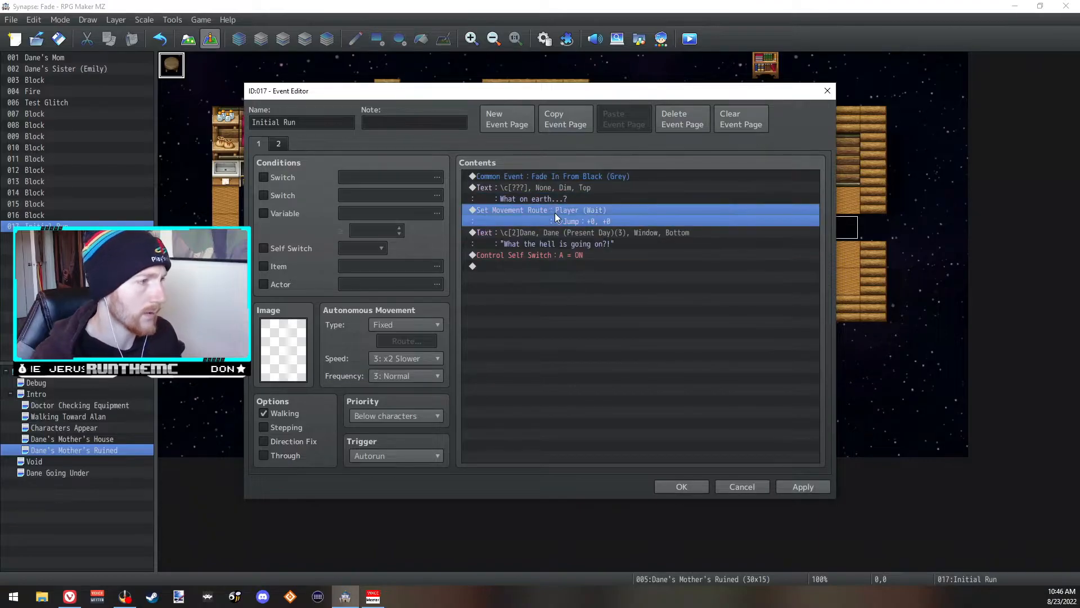
{"action": "key", "text": "ctrl+c"}
{"action": "left_click", "coordinate": [572, 253]}
{"action": "key", "text": "ctrl+v"}
{"action": "left_click", "coordinate": [568, 250]}
{"action": "double_click", "coordinate": [568, 251]}
{"action": "key", "text": "Delete"}
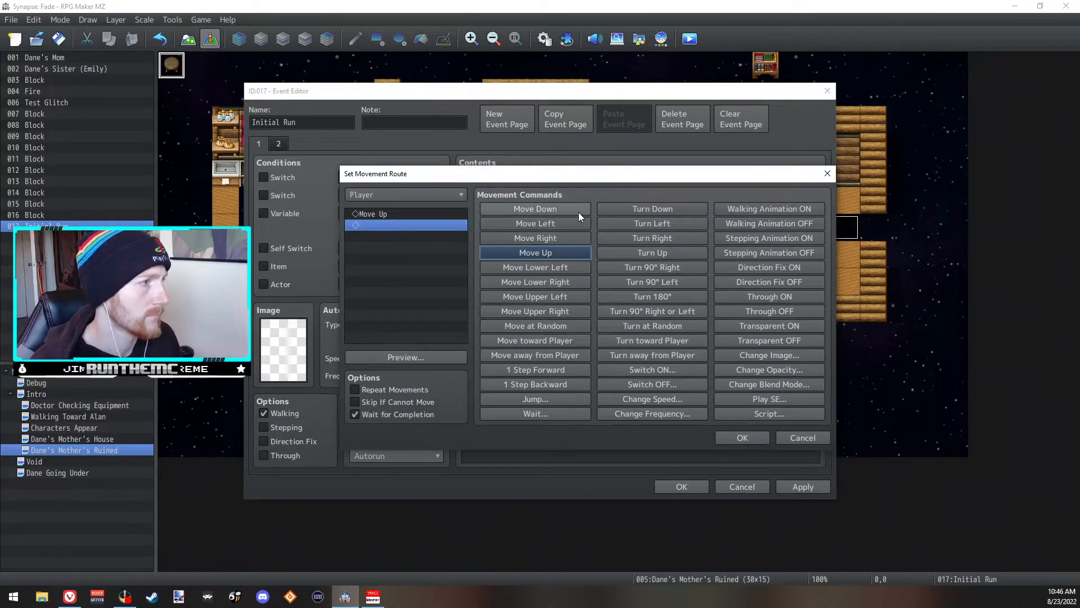
{"action": "left_click", "coordinate": [629, 221]}
{"action": "left_click", "coordinate": [435, 226]}
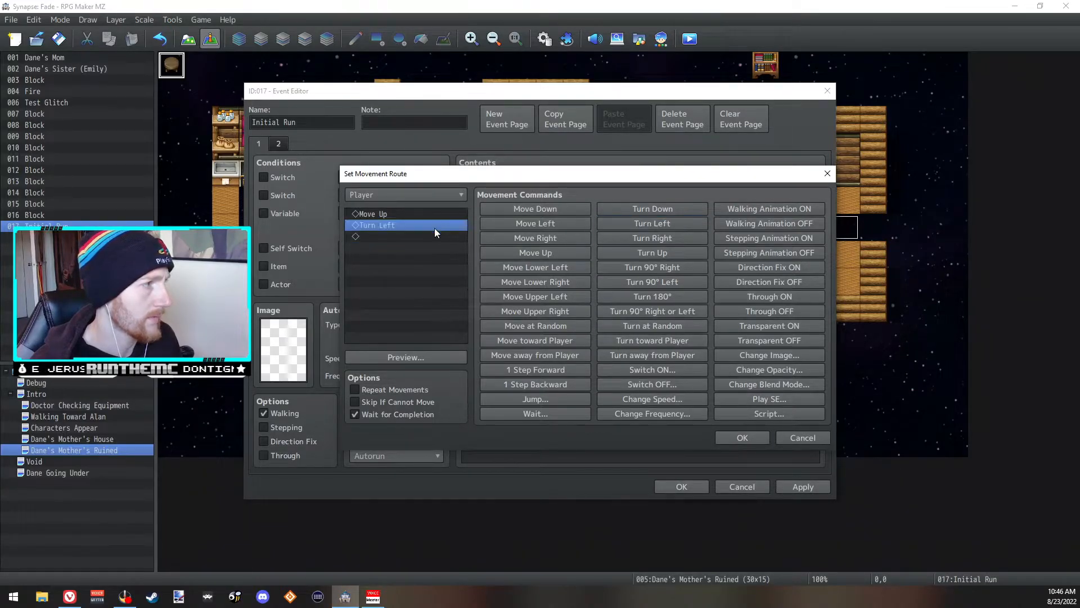
- Insert a 15-frame wait before Turn Left in the new movement route and copy the wait after it
{"action": "left_click", "coordinate": [578, 411]}
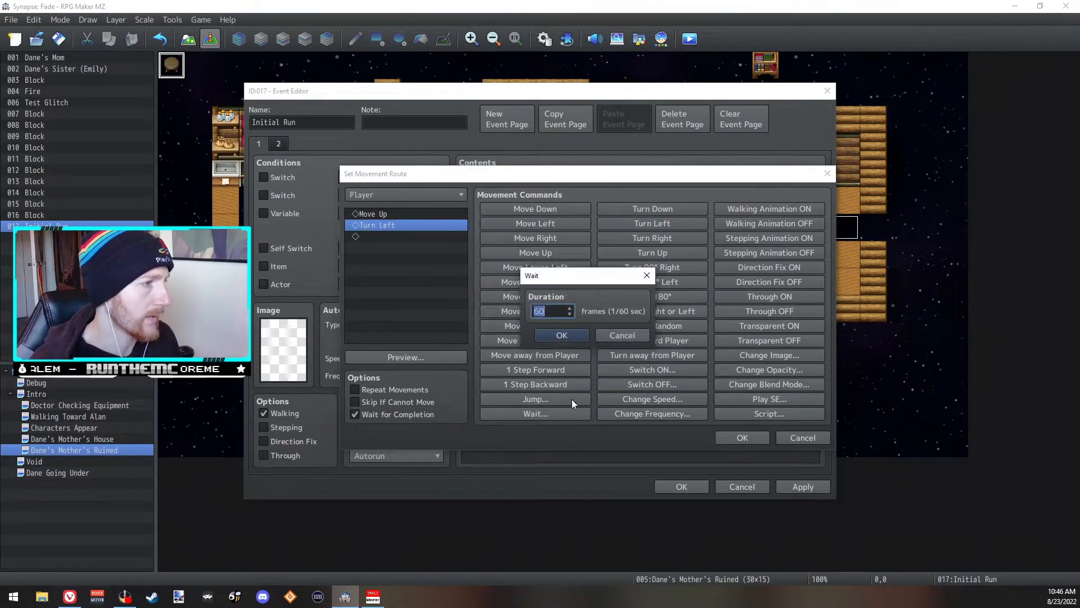
{"action": "type", "text": "15"}
{"action": "left_click", "coordinate": [575, 334]}
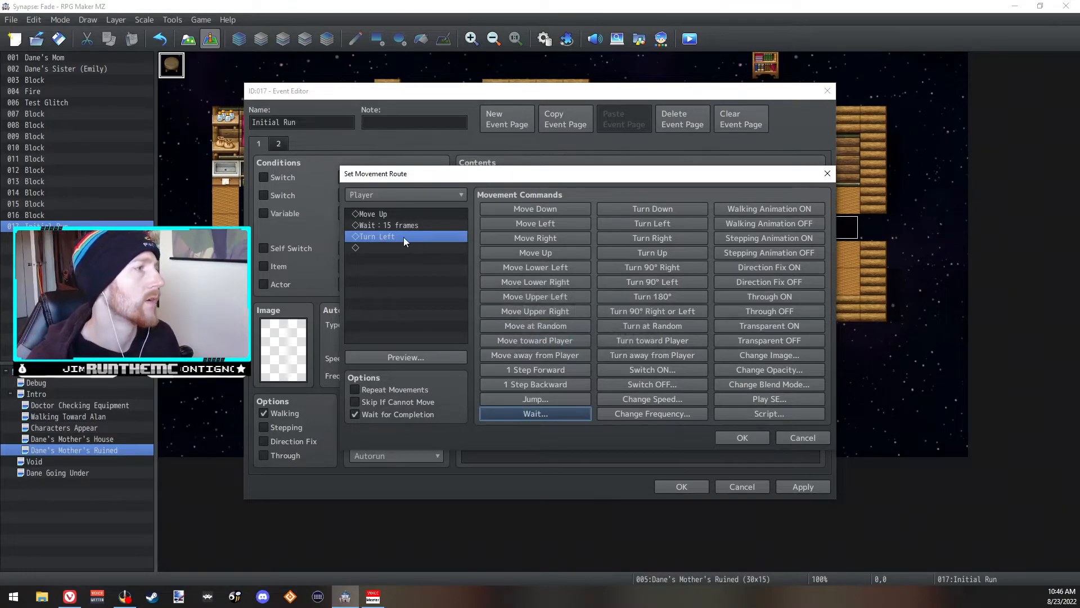
{"action": "left_click", "coordinate": [407, 225]}
{"action": "key", "text": "ctrl+c"}
{"action": "left_click", "coordinate": [408, 248]}
{"action": "key", "text": "ctrl+v"}
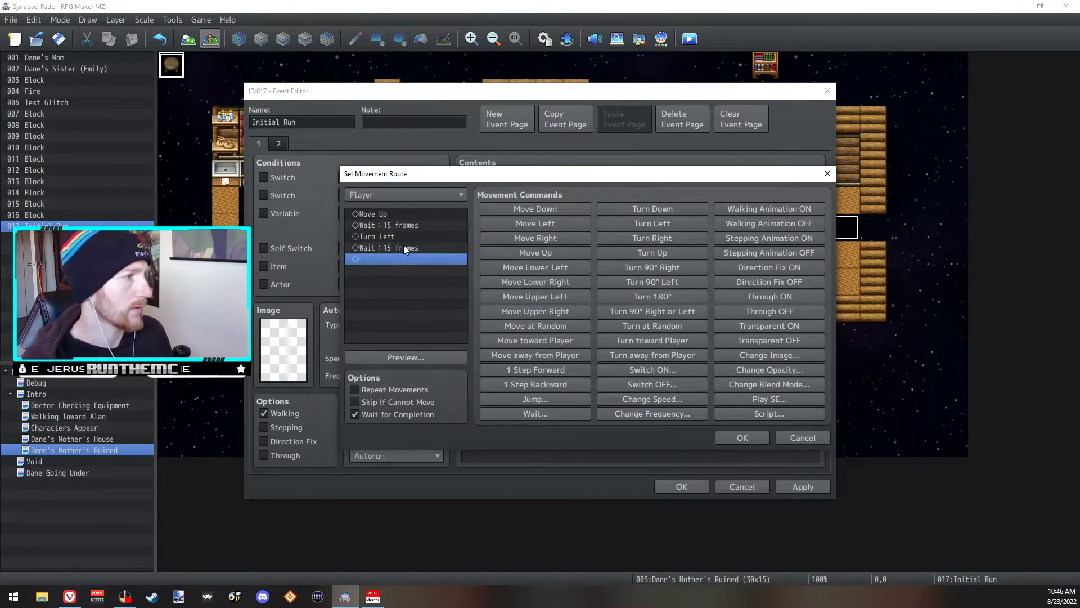
- Add Turn Right and Turn Up to the end of the new movement route and confirm it
{"action": "left_click", "coordinate": [643, 239]}
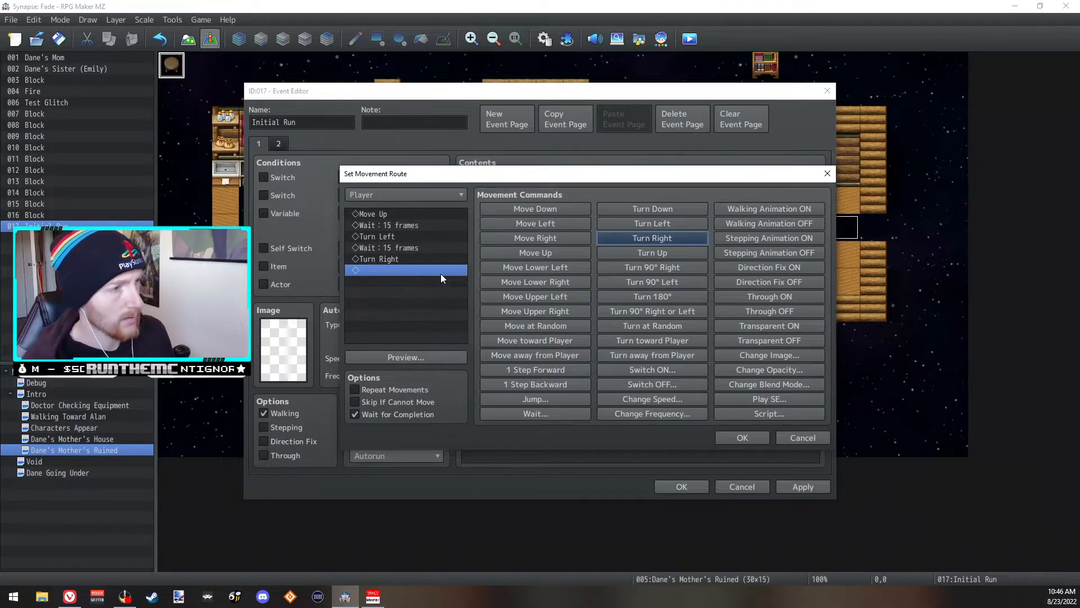
{"action": "left_click", "coordinate": [641, 252]}
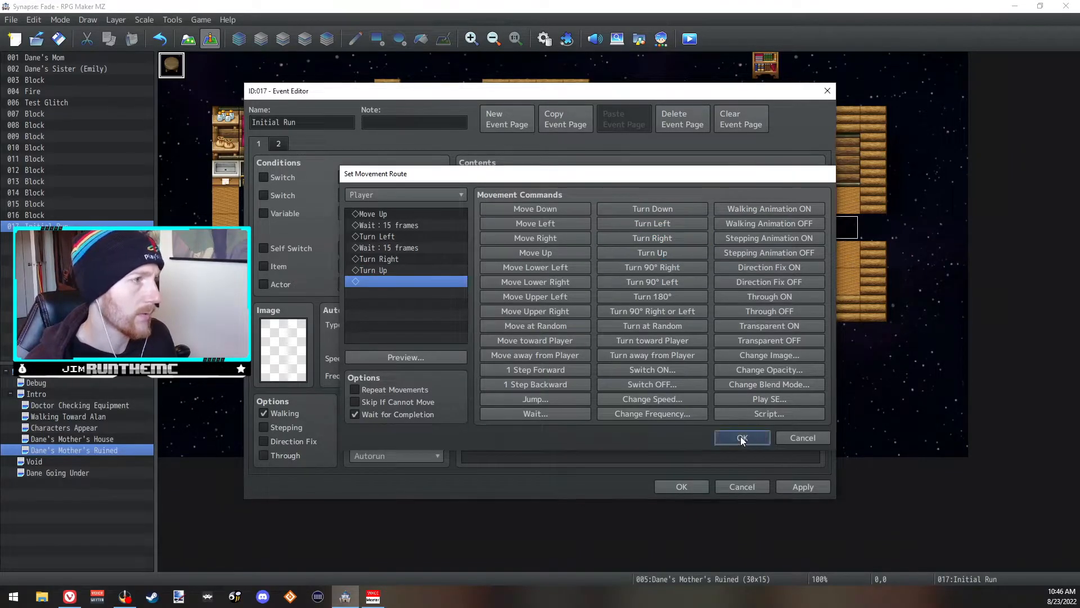
{"action": "left_click", "coordinate": [743, 437]}
{"action": "double_click", "coordinate": [567, 214]}
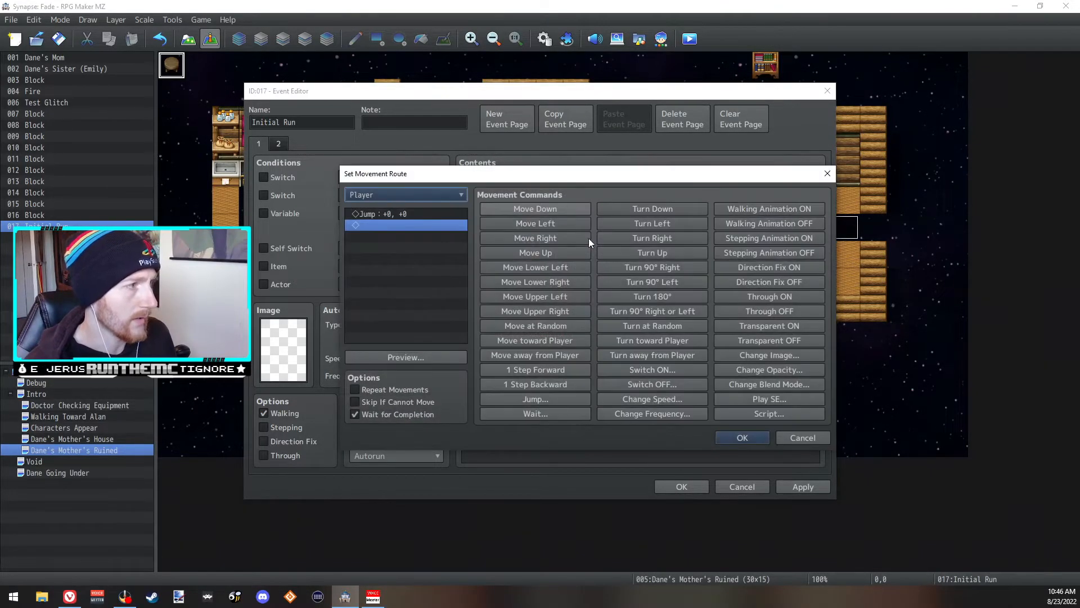
{"action": "left_click", "coordinate": [804, 438]}
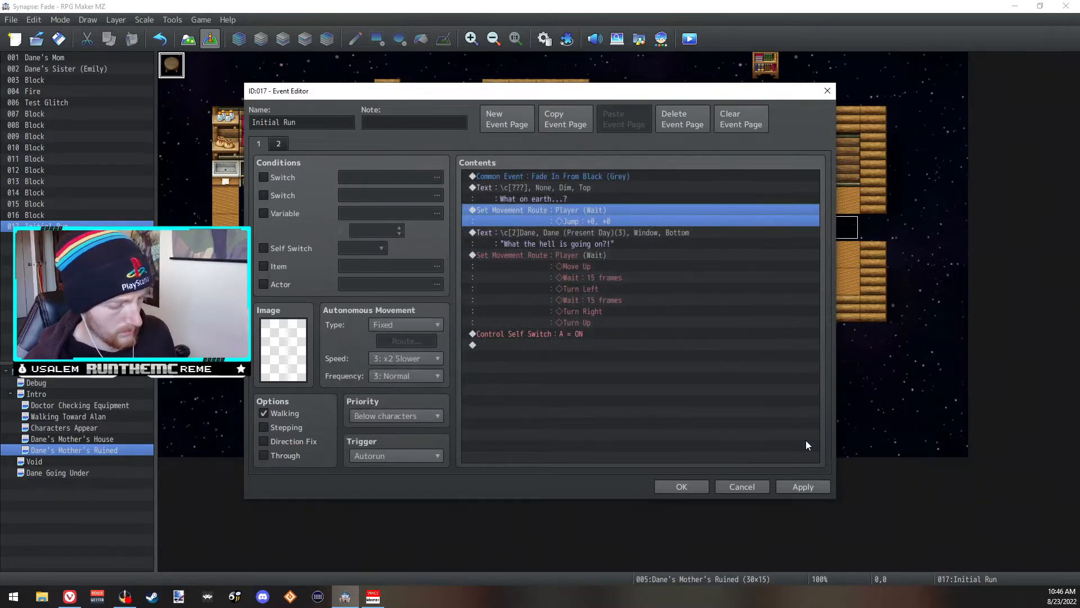
- Append a 15-frame wait and two jumps with offset 0, 0 to the end of the second player movement route
{"action": "left_click", "coordinate": [589, 260]}
{"action": "double_click", "coordinate": [589, 258]}
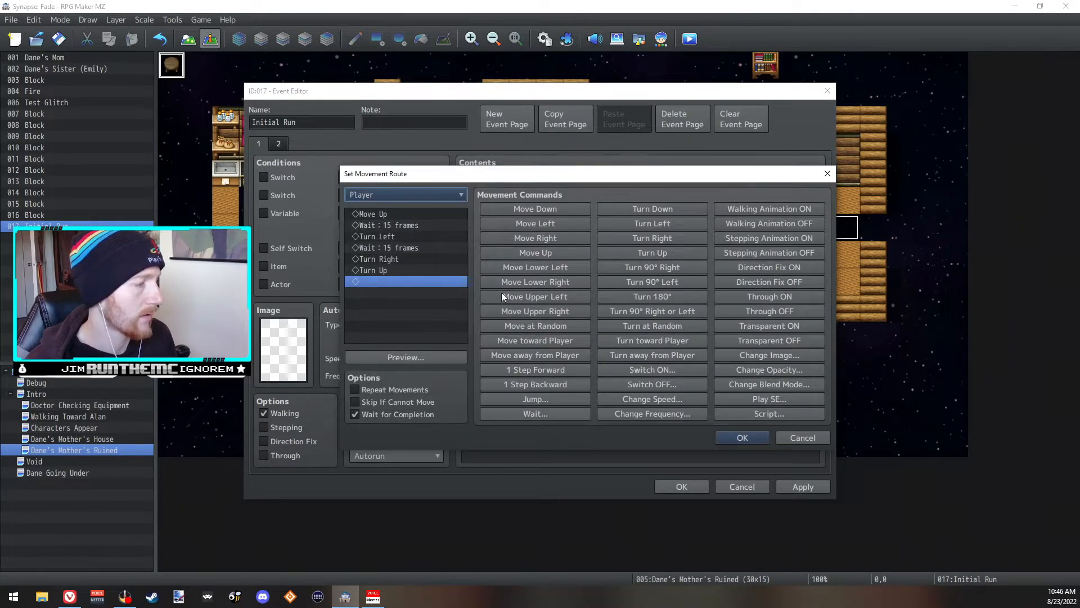
{"action": "left_click", "coordinate": [559, 415]}
{"action": "type", "text": "15"}
{"action": "key", "text": "Return"}
{"action": "left_click", "coordinate": [571, 401]}
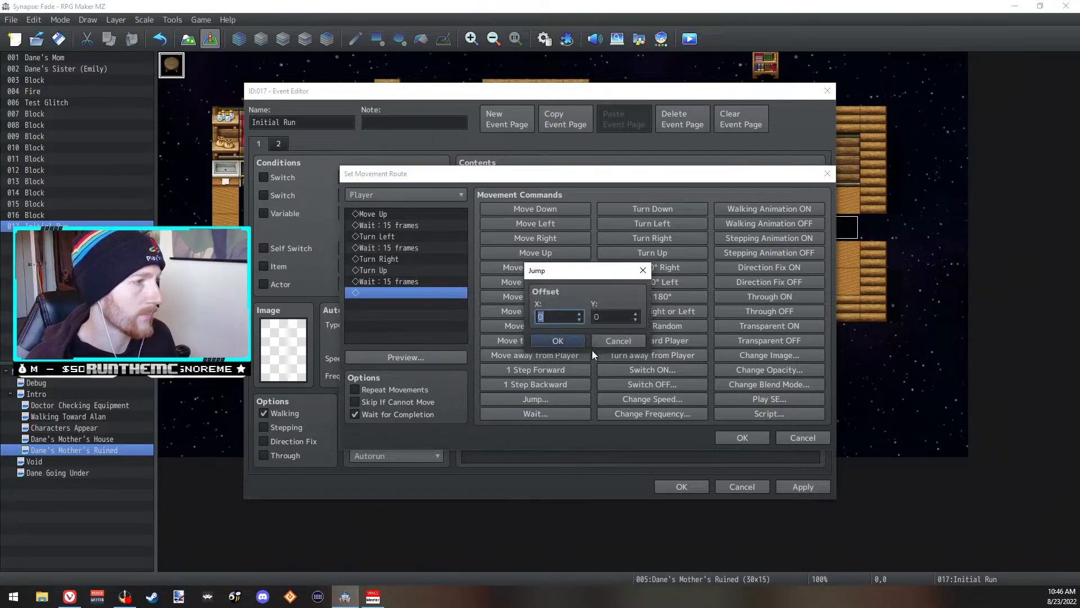
{"action": "left_click", "coordinate": [557, 340]}
{"action": "left_click", "coordinate": [561, 399]}
{"action": "left_click", "coordinate": [558, 340]}
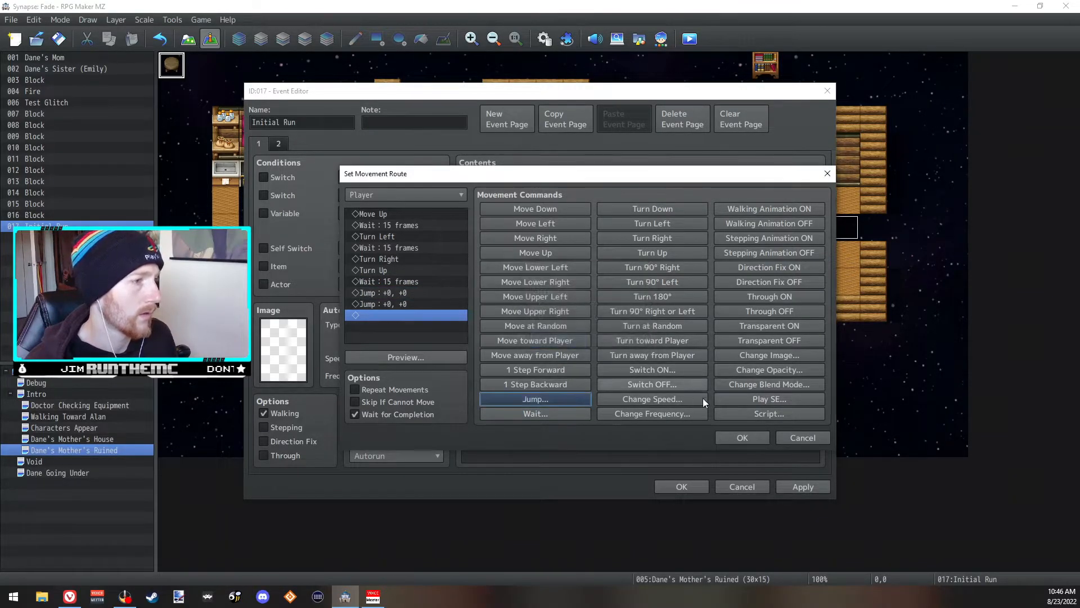
{"action": "left_click", "coordinate": [752, 436]}
- Duplicate Dane's "What the hell is going on?!" message and place the copy just before the Control Self Switch command
{"action": "left_click", "coordinate": [531, 368]}
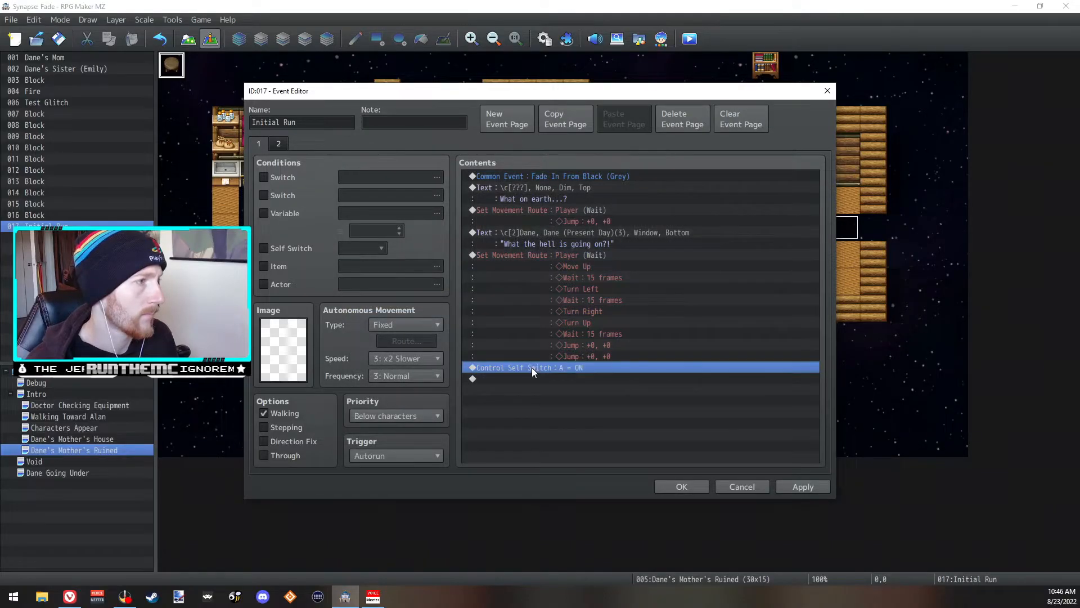
{"action": "left_click", "coordinate": [512, 234]}
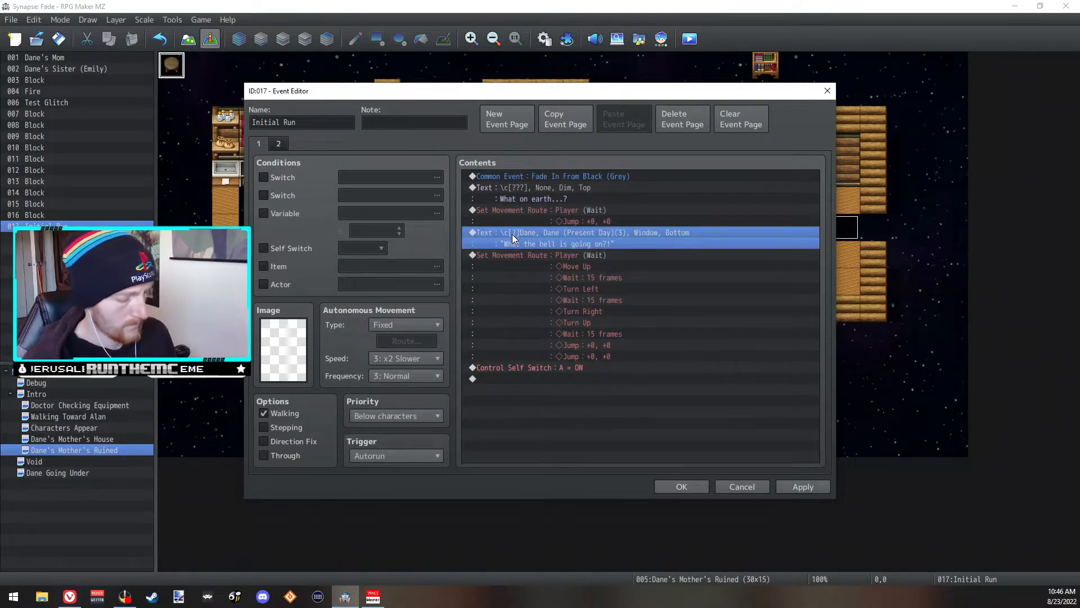
{"action": "key", "text": "ctrl+c"}
{"action": "left_click", "coordinate": [557, 370]}
{"action": "key", "text": "ctrl+v"}
- Change the copied message's text to "Doctor?! Anyone?! Can anybody hear me?" in quotation marks and confirm it
{"action": "double_click", "coordinate": [558, 371]}
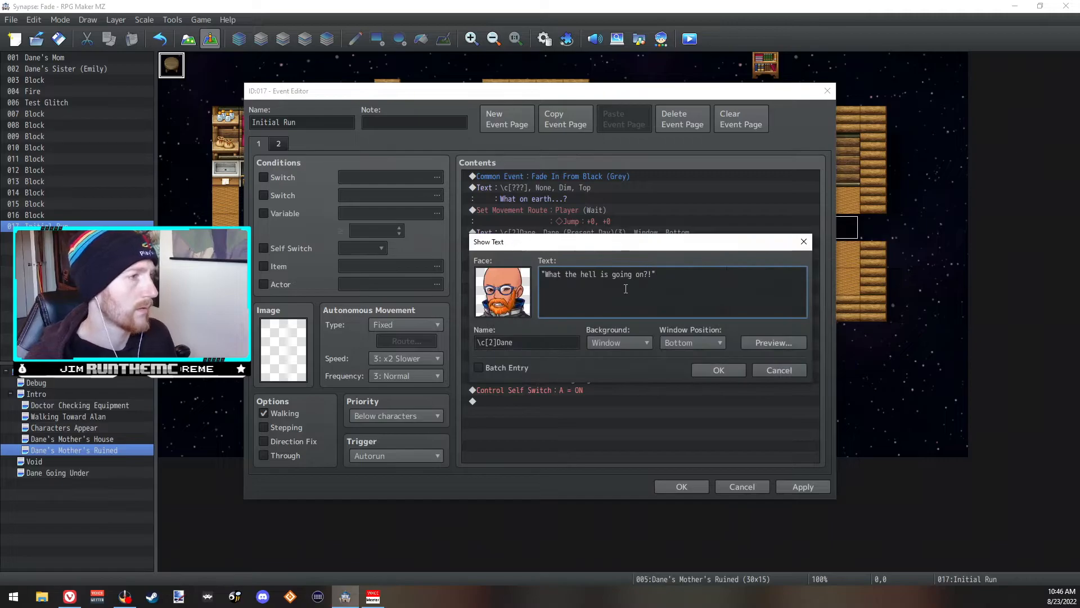
{"action": "left_click_drag", "start_coordinate": [653, 274], "coordinate": [544, 274]}
{"action": "type", "text": "Docot"}
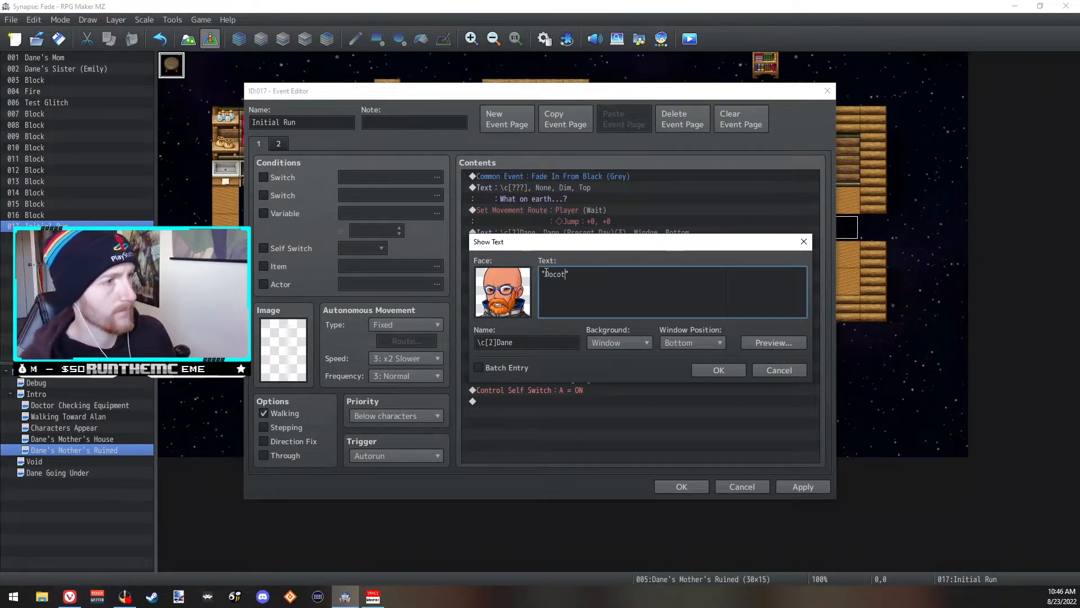
{"action": "key", "text": "BackSpace"}
{"action": "key", "text": "BackSpace"}
{"action": "type", "text": "tor"}
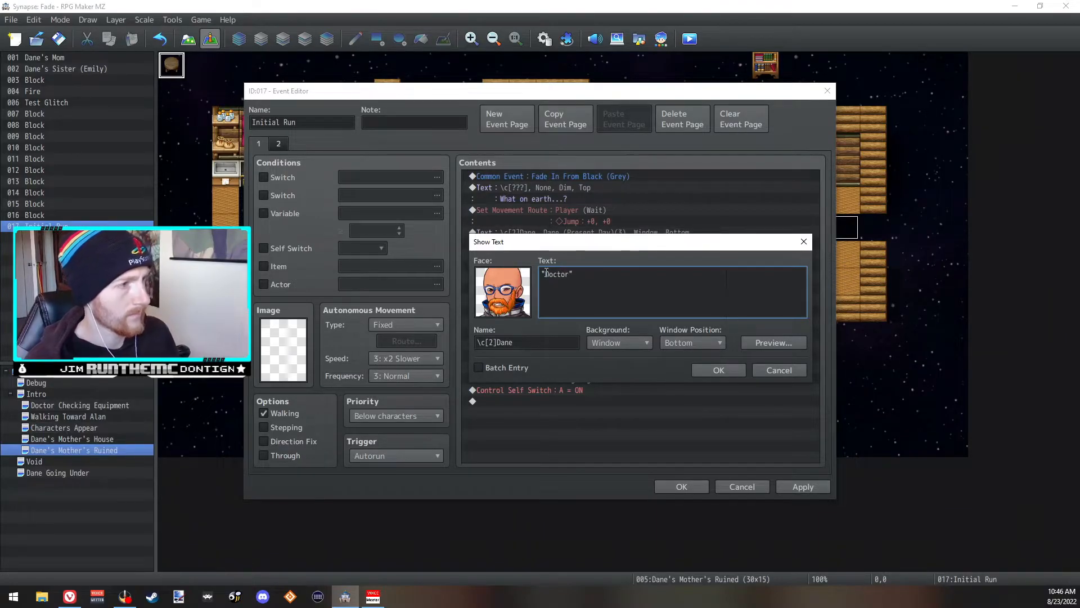
{"action": "type", "text": "?!"}
{"action": "type", "text": " Anyone>"}
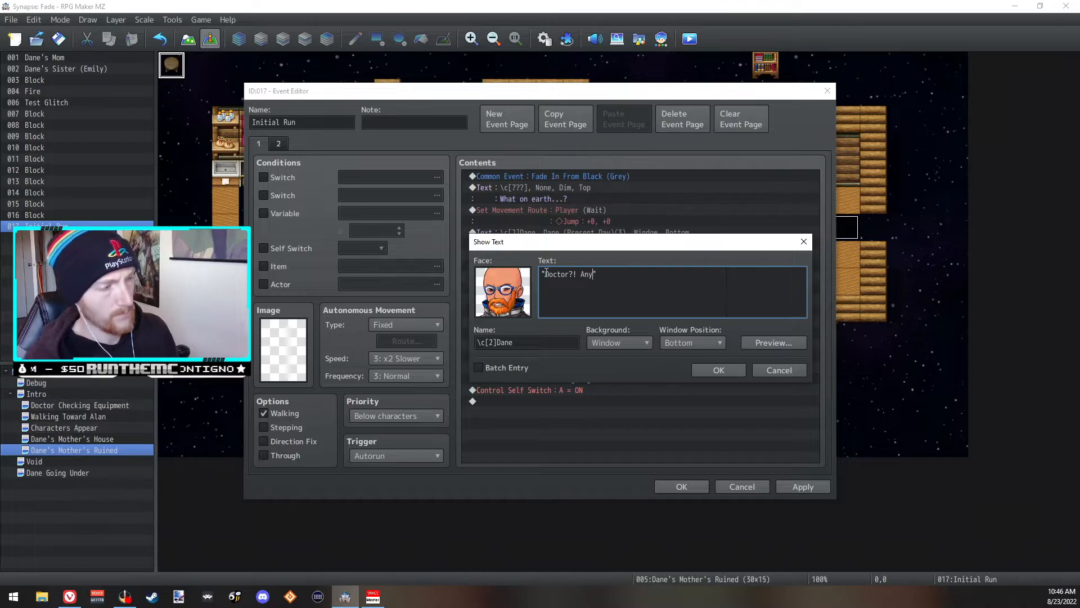
{"action": "key", "text": "BackSpace"}
{"action": "type", "text": "?!"}
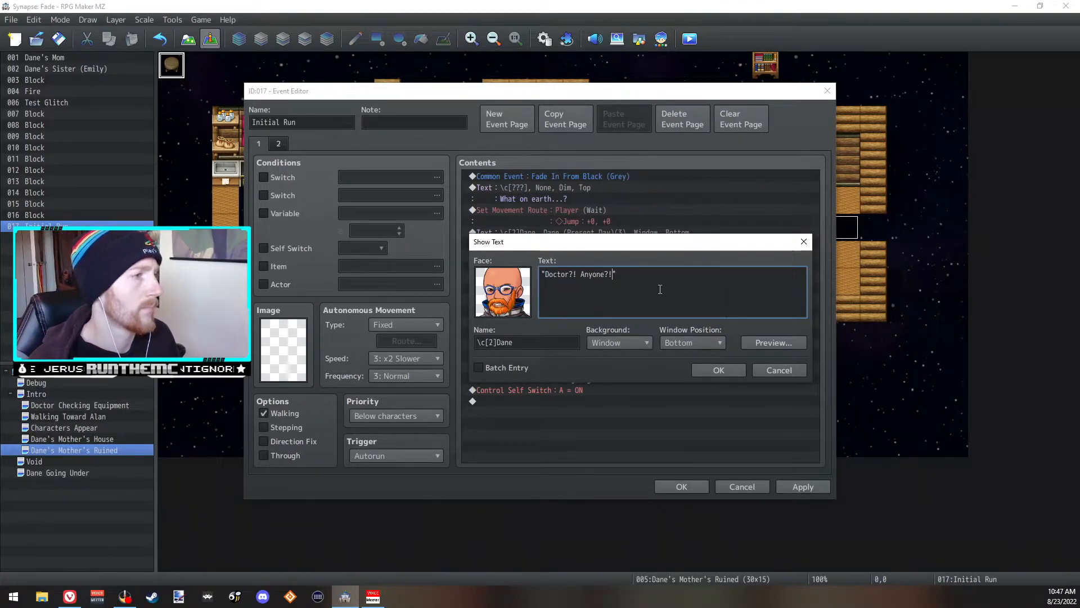
{"action": "type", "text": " Can anybody hear me?!"}
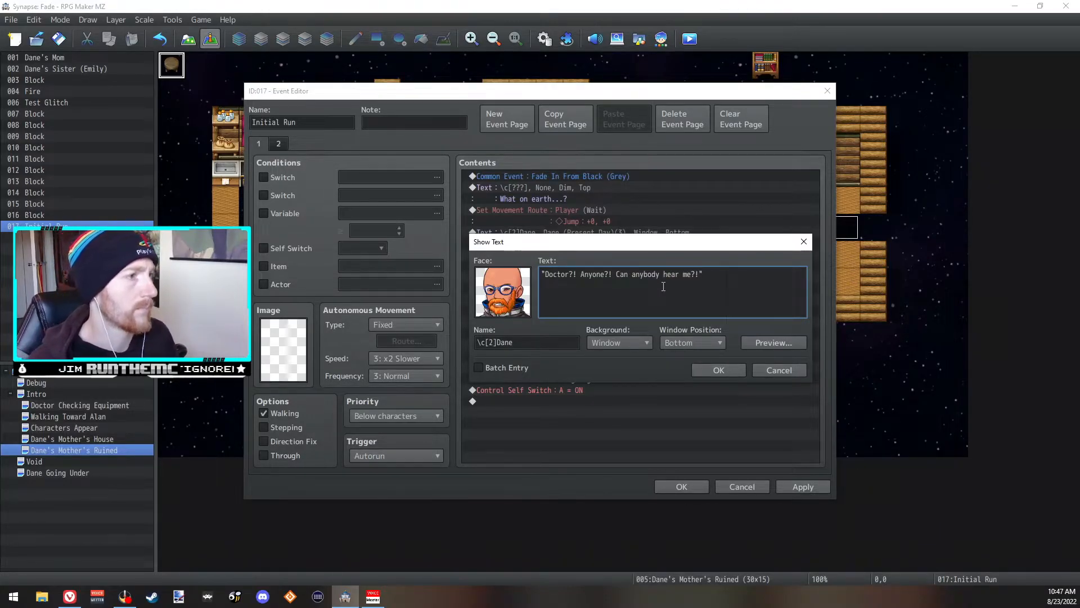
{"action": "key", "text": "BackSpace"}
{"action": "type", "text": "?"}
{"action": "key", "text": "BackSpace"}
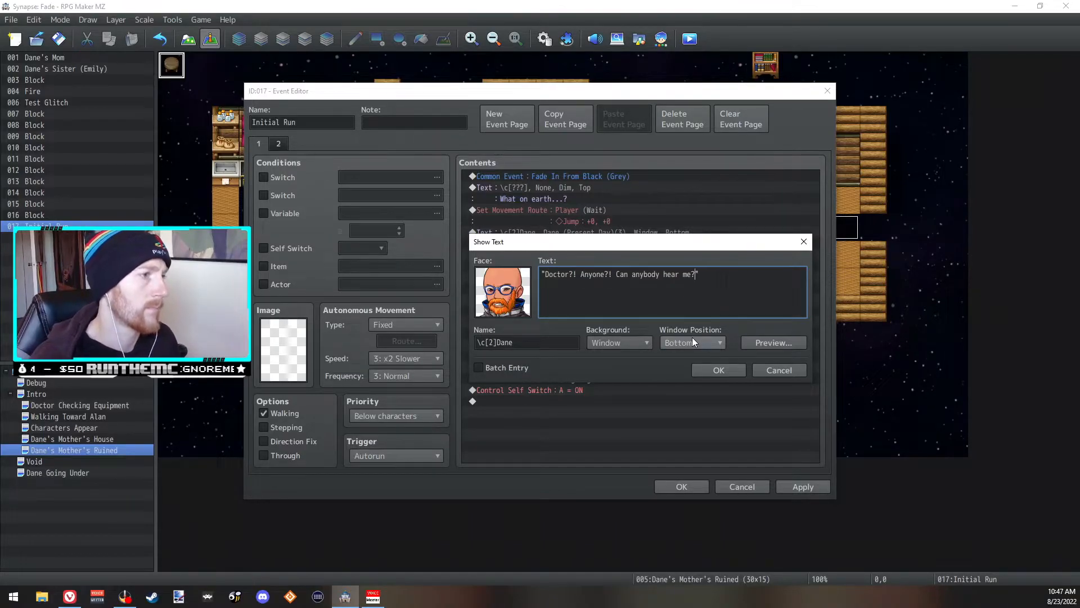
{"action": "left_click", "coordinate": [726, 370]}
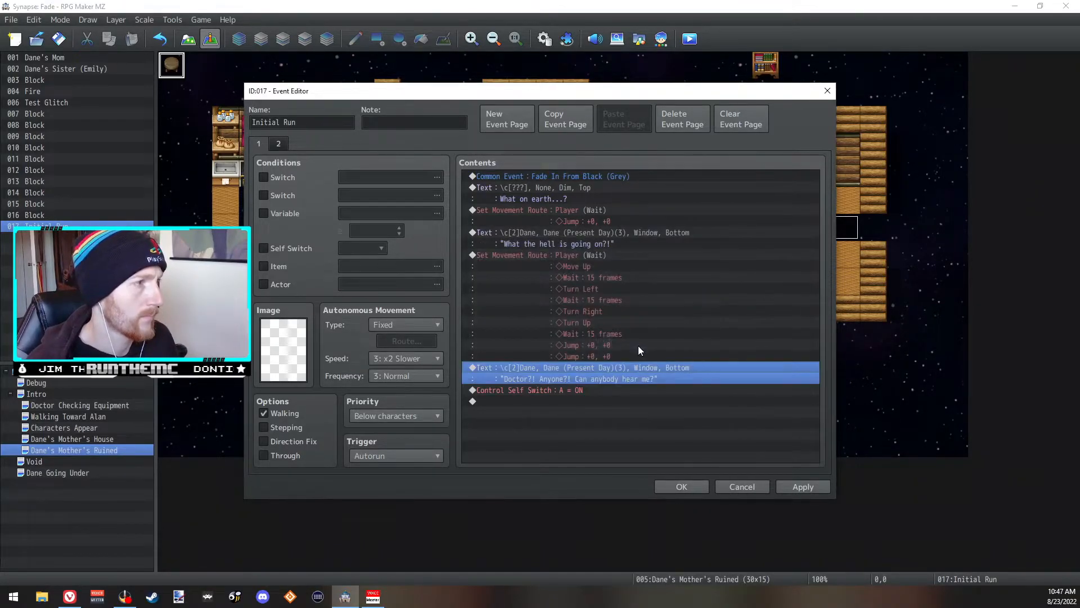
- Insert a Show Balloon Icon command for the player with the Silence balloon before the Control Self Switch command
{"action": "left_click", "coordinate": [582, 392]}
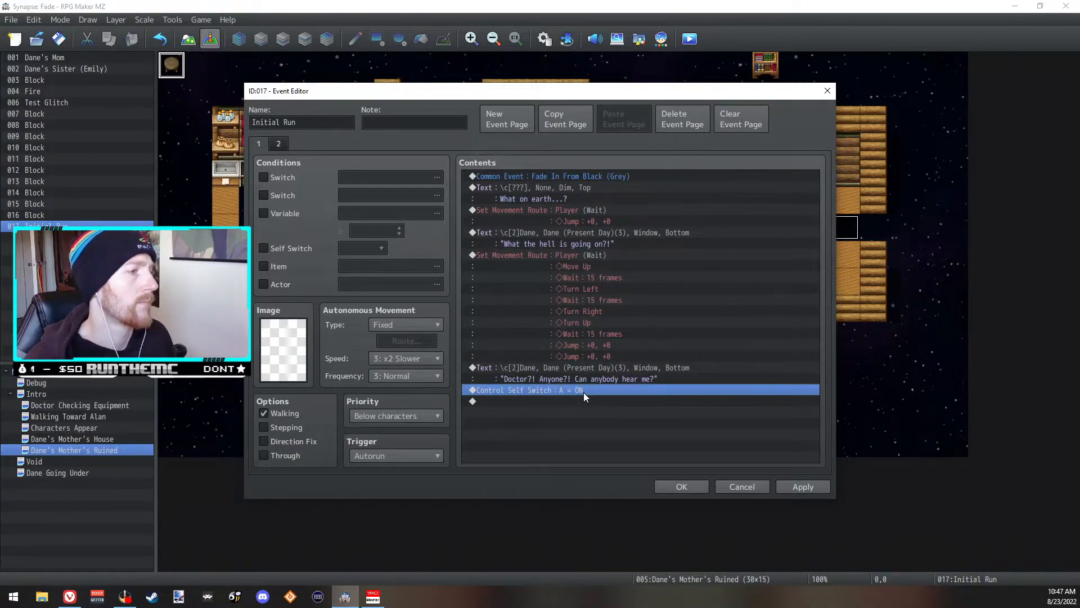
{"action": "right_click", "coordinate": [582, 392]}
{"action": "left_click", "coordinate": [597, 399]}
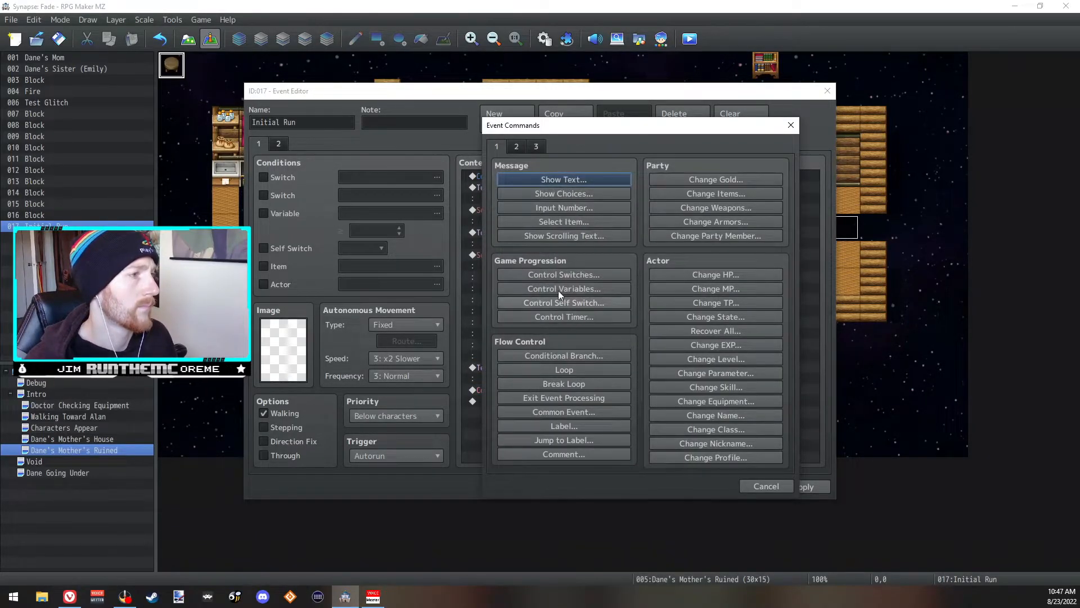
{"action": "left_click", "coordinate": [517, 146]}
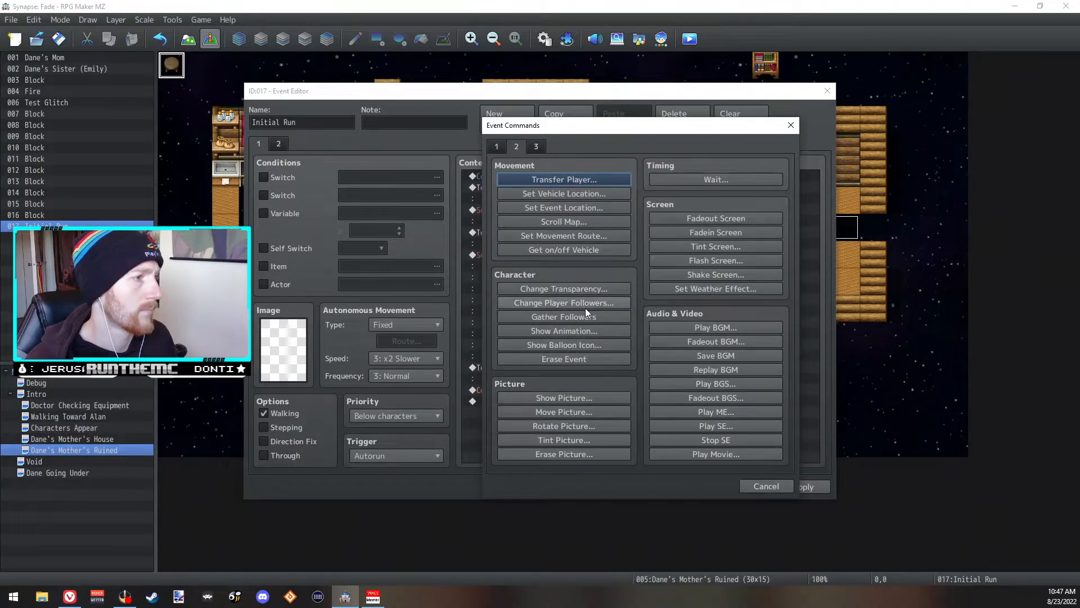
{"action": "left_click", "coordinate": [593, 346]}
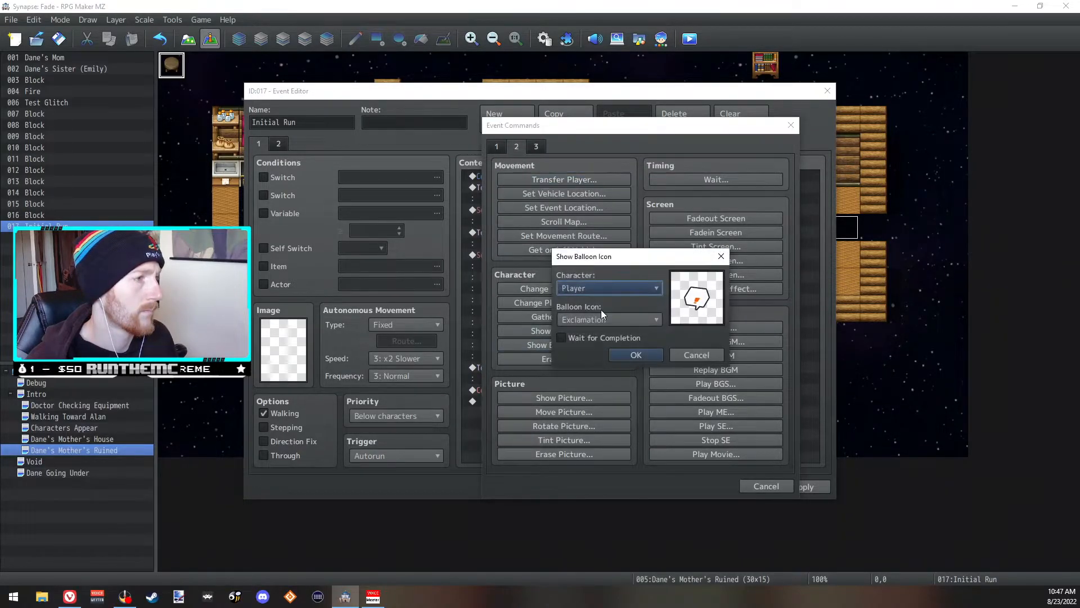
{"action": "left_click", "coordinate": [609, 321]}
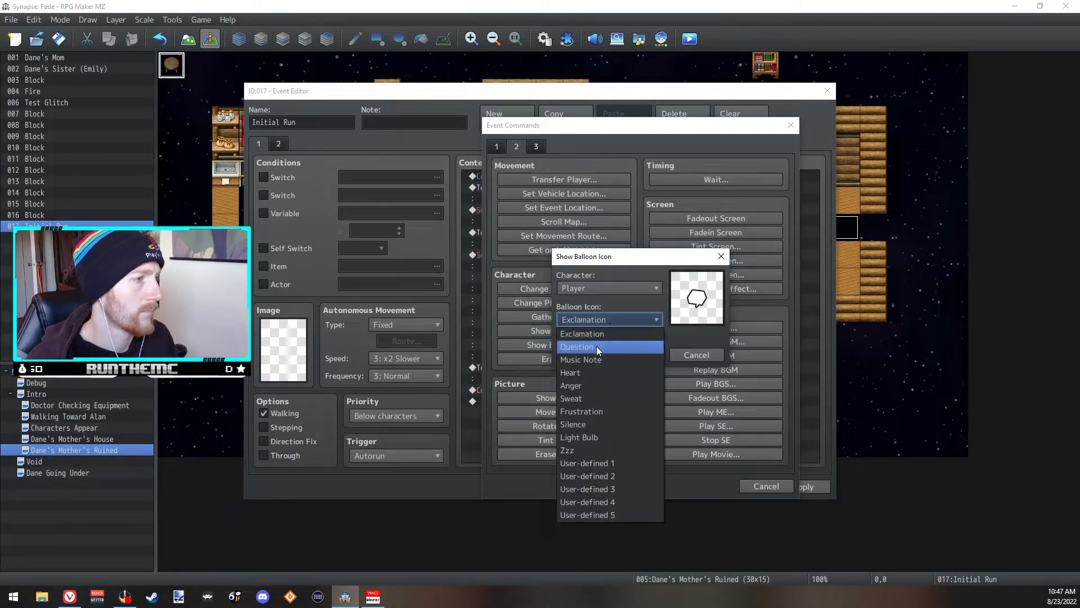
{"action": "left_click", "coordinate": [593, 423]}
{"action": "left_click", "coordinate": [638, 356]}
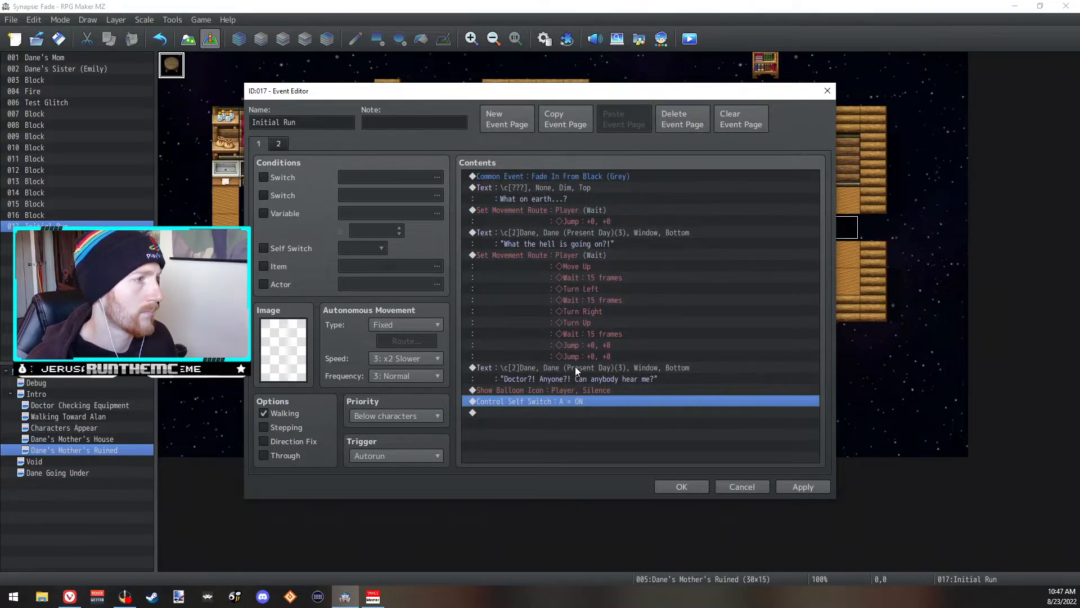
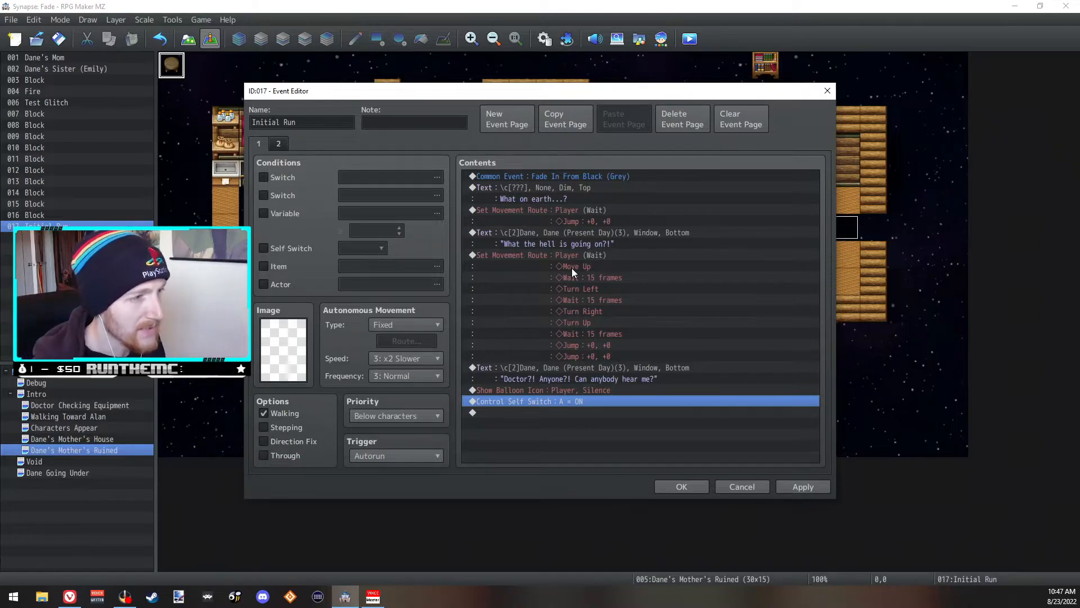
- Duplicate Dane's "Doctor?! Anyone?!" message and place the copy between the balloon icon and the Control Self Switch command
{"action": "left_click", "coordinate": [621, 366]}
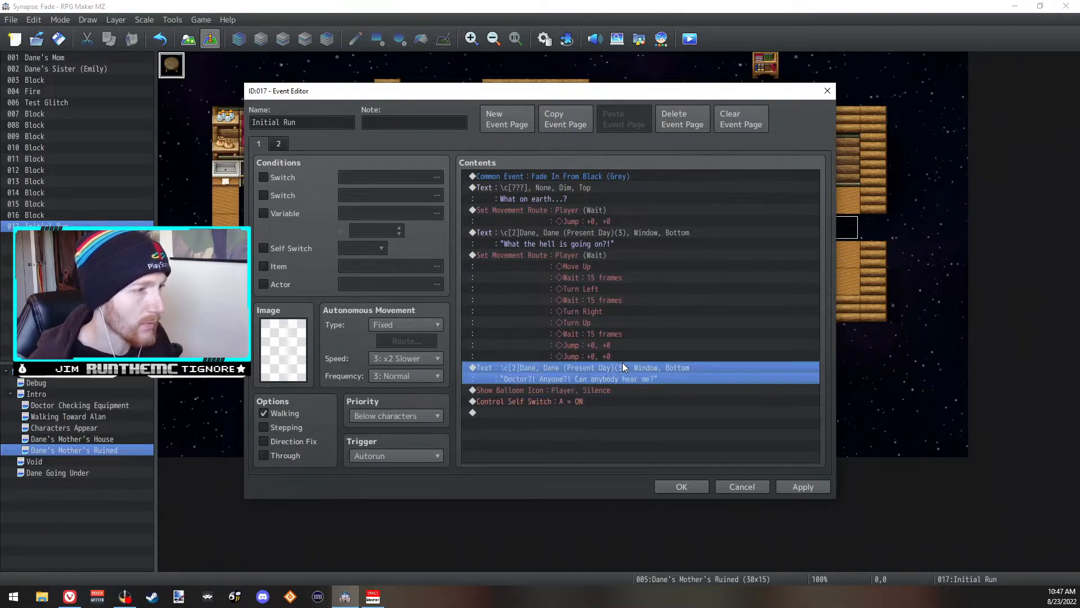
{"action": "left_click", "coordinate": [589, 400]}
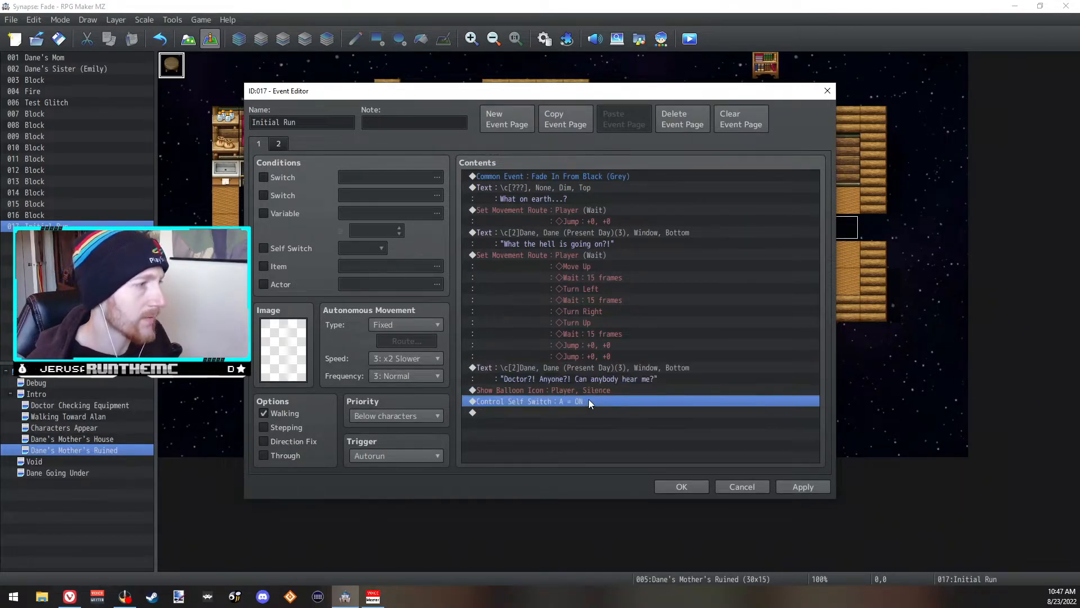
{"action": "key", "text": "ctrl+v"}
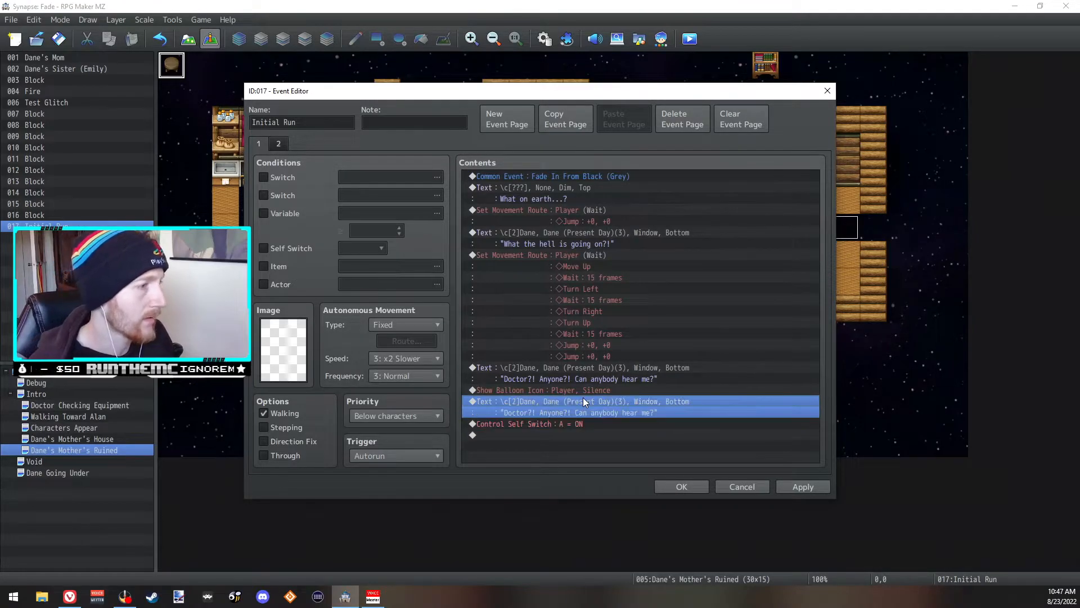
- Give the copied message after the balloon icon the last Dane (Present Day) face and a Transparent background, keeping its Bottom position
{"action": "double_click", "coordinate": [583, 397]}
{"action": "left_click_drag", "start_coordinate": [703, 271], "coordinate": [501, 269]}
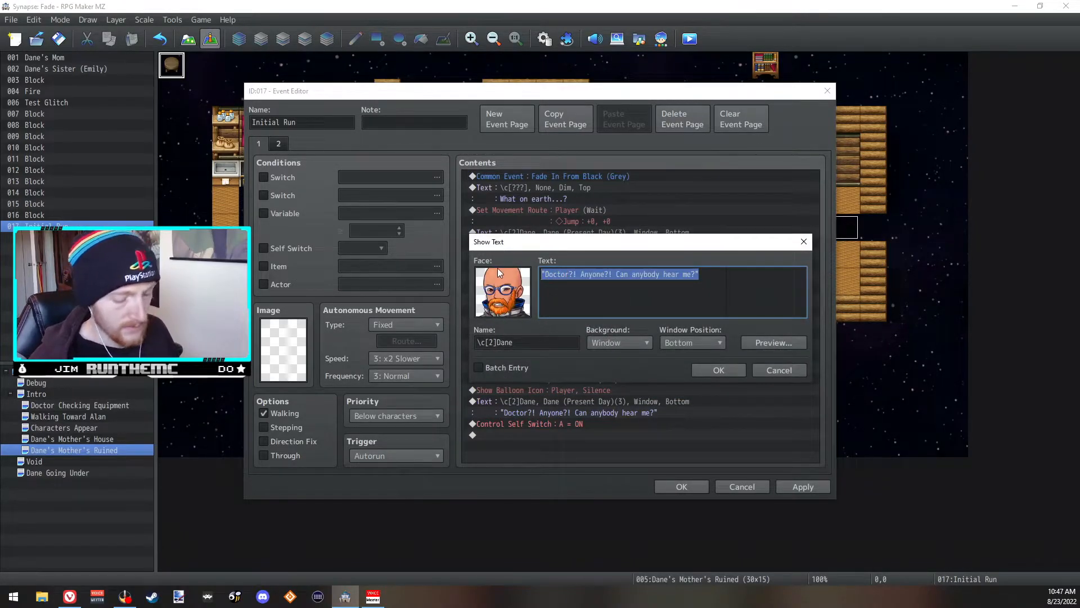
{"action": "double_click", "coordinate": [496, 270]}
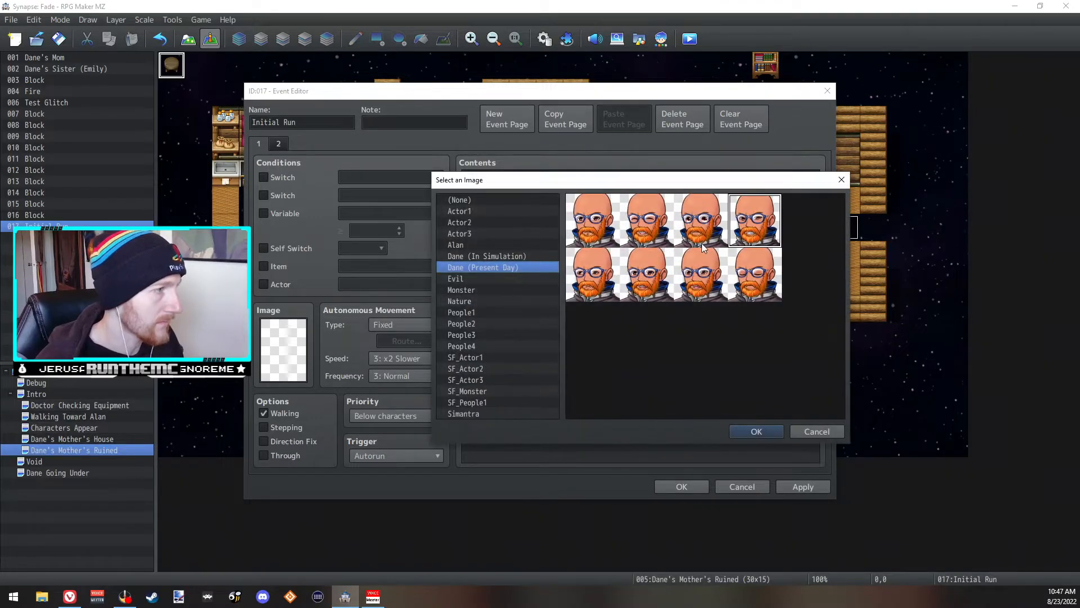
{"action": "left_click", "coordinate": [615, 291]}
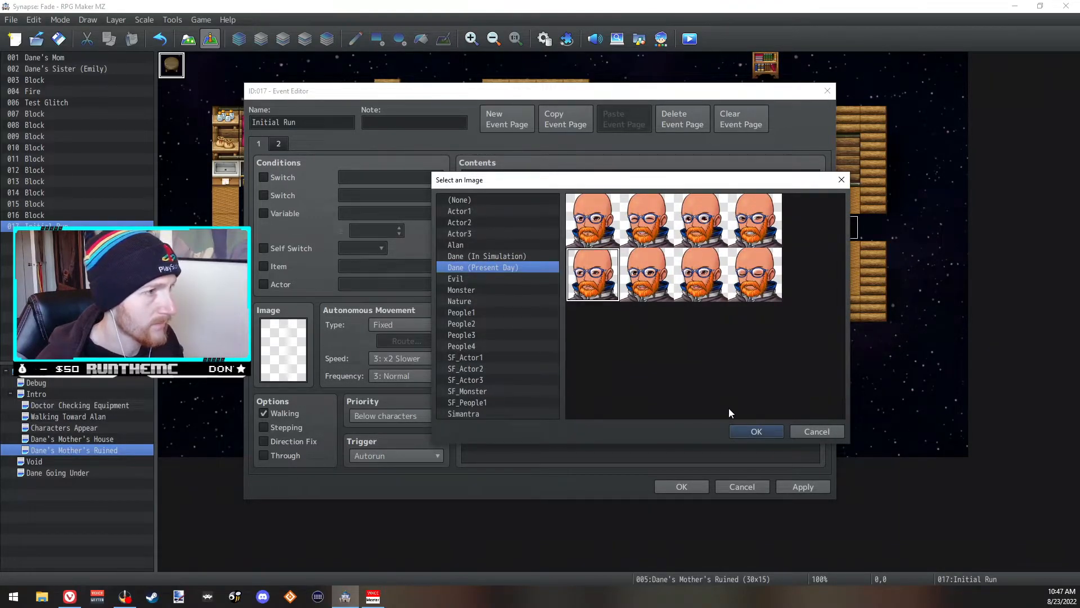
{"action": "left_click", "coordinate": [752, 275]}
{"action": "left_click", "coordinate": [756, 431]}
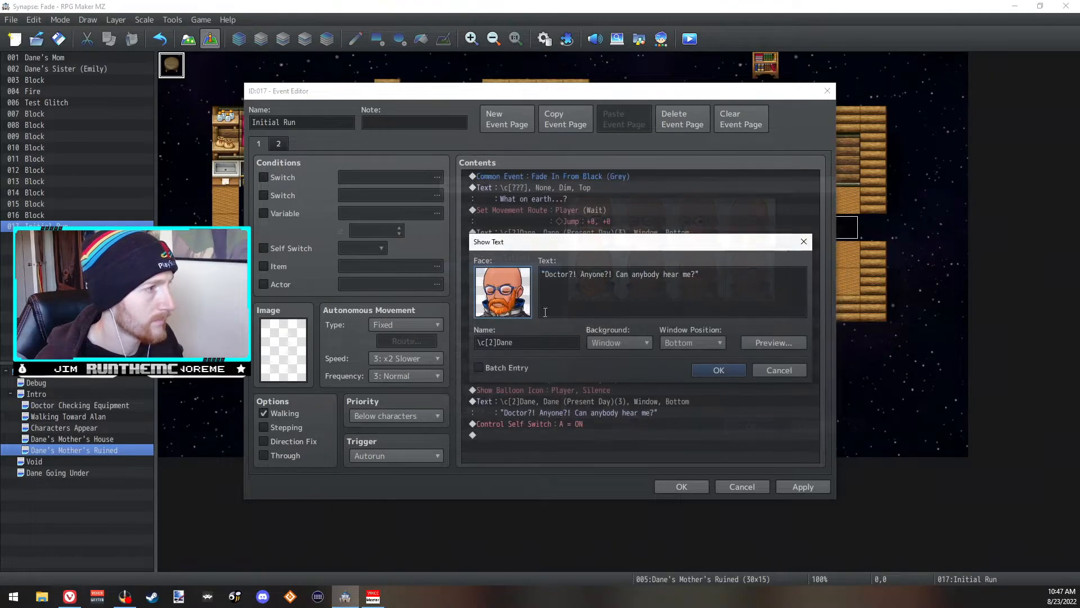
{"action": "left_click", "coordinate": [703, 344]}
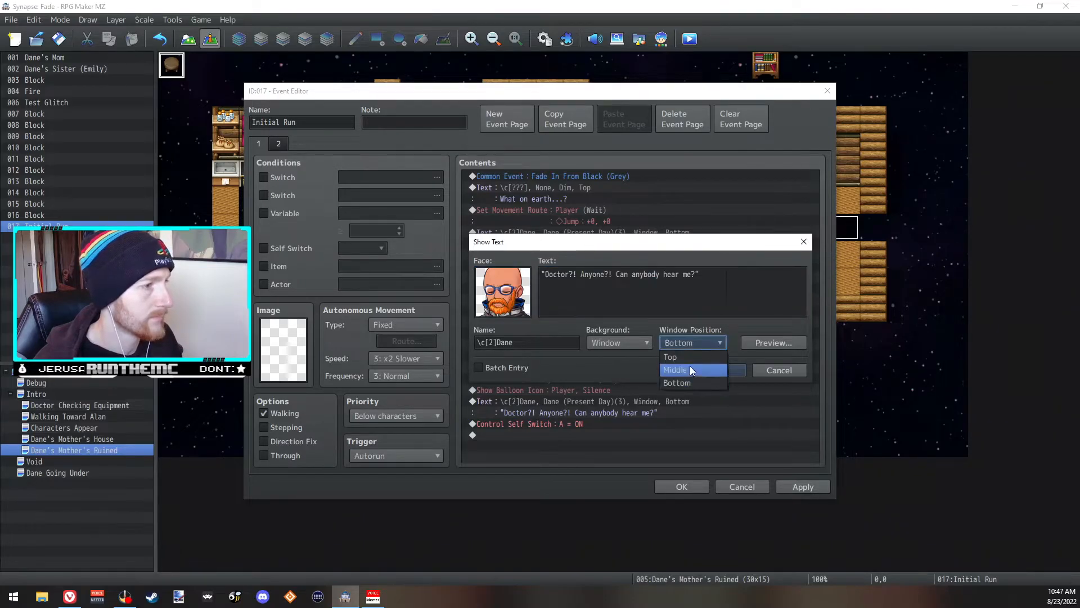
{"action": "left_click", "coordinate": [693, 376]}
{"action": "left_click", "coordinate": [619, 342]}
{"action": "left_click", "coordinate": [613, 383]}
- Replace the message text with "Welp... this is how it happens. This is what finally takes me out. Heh..." on two lines, without quotation marks
{"action": "key", "text": "ctrl+a"}
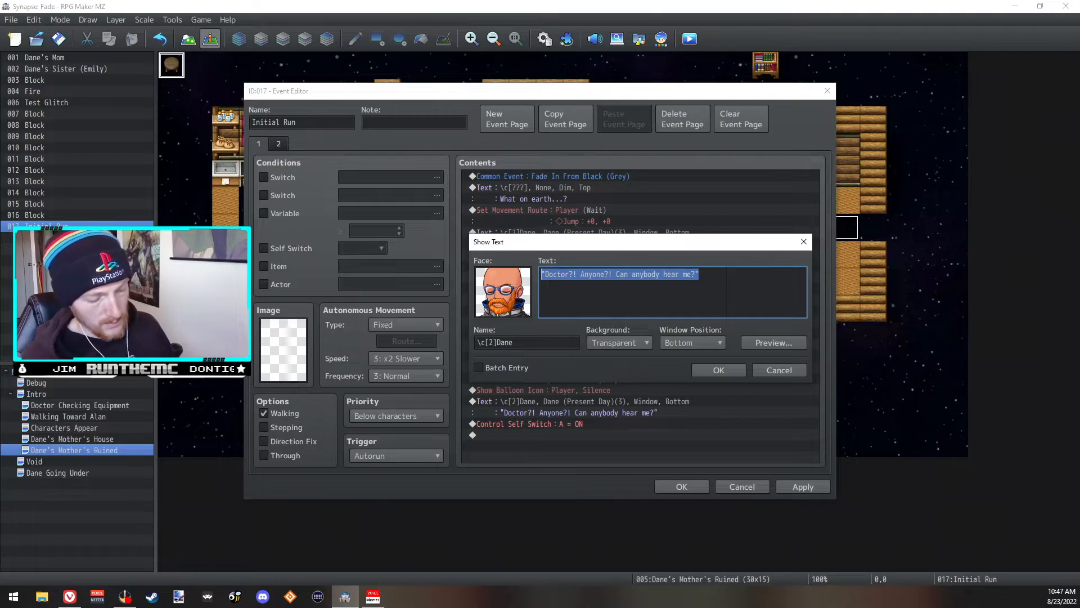
{"action": "type", "text": "Welp"}
{"action": "type", "text": ","}
{"action": "type", "text": "... th"}
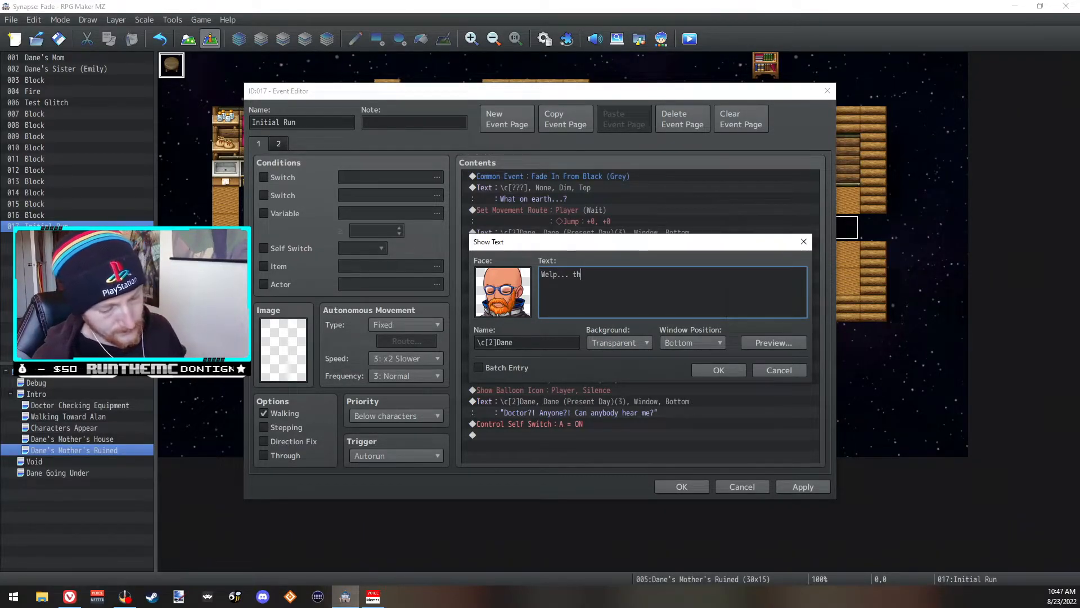
{"action": "type", "text": "is is hh"}
{"action": "key", "text": "BackSpace"}
{"action": "type", "text": "o"}
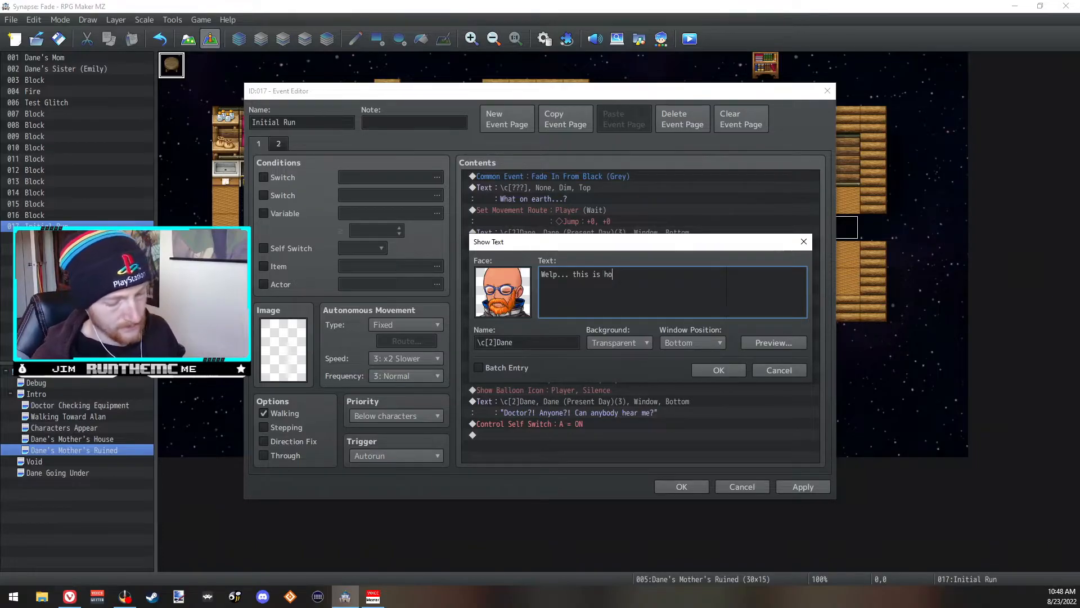
{"action": "type", "text": "w it happens"}
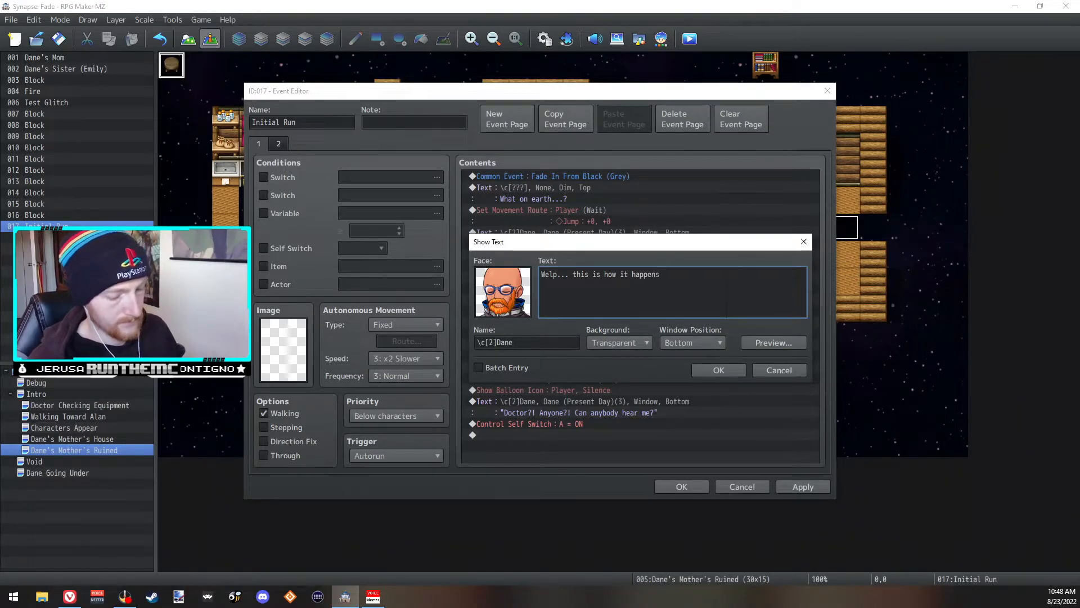
{"action": "type", "text": ". This is wh"}
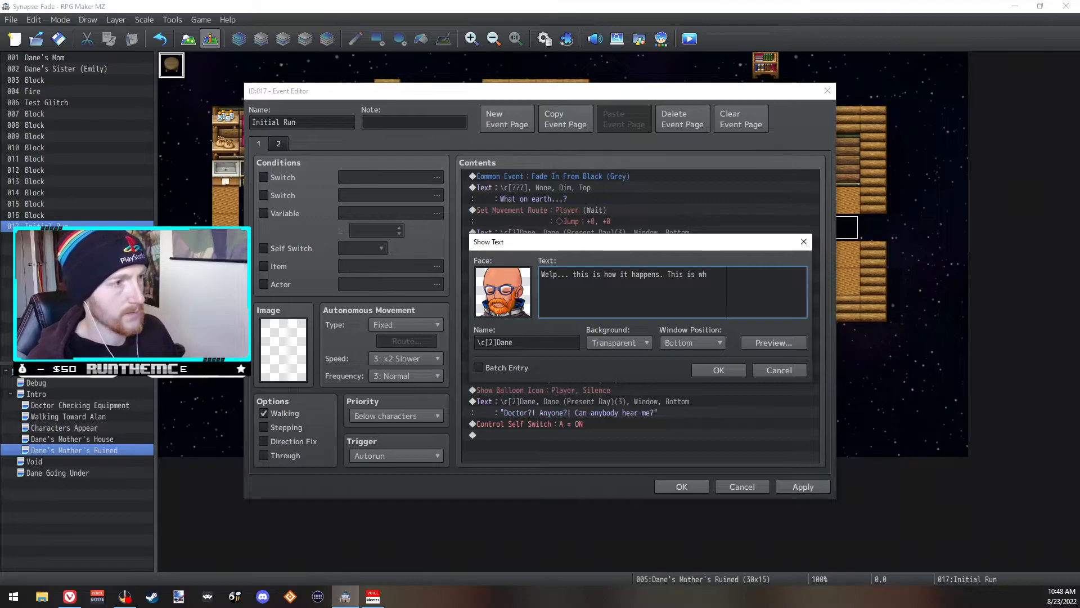
{"action": "type", "text": "at fional"}
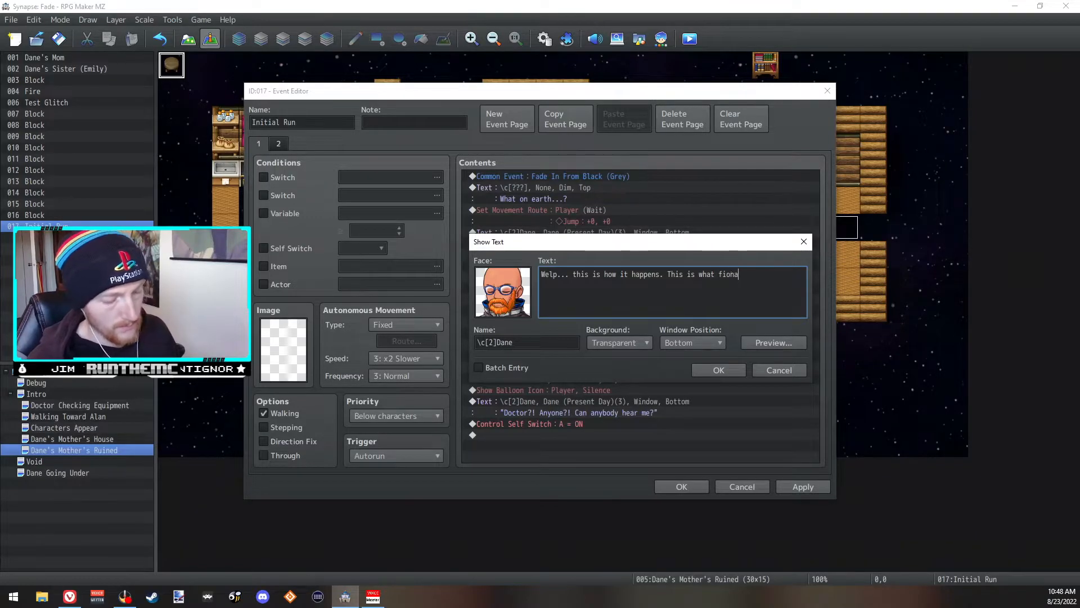
{"action": "key", "text": "BackSpace"}
{"action": "key", "text": "BackSpace"}
{"action": "key", "text": "BackSpace"}
{"action": "type", "text": "nally"}
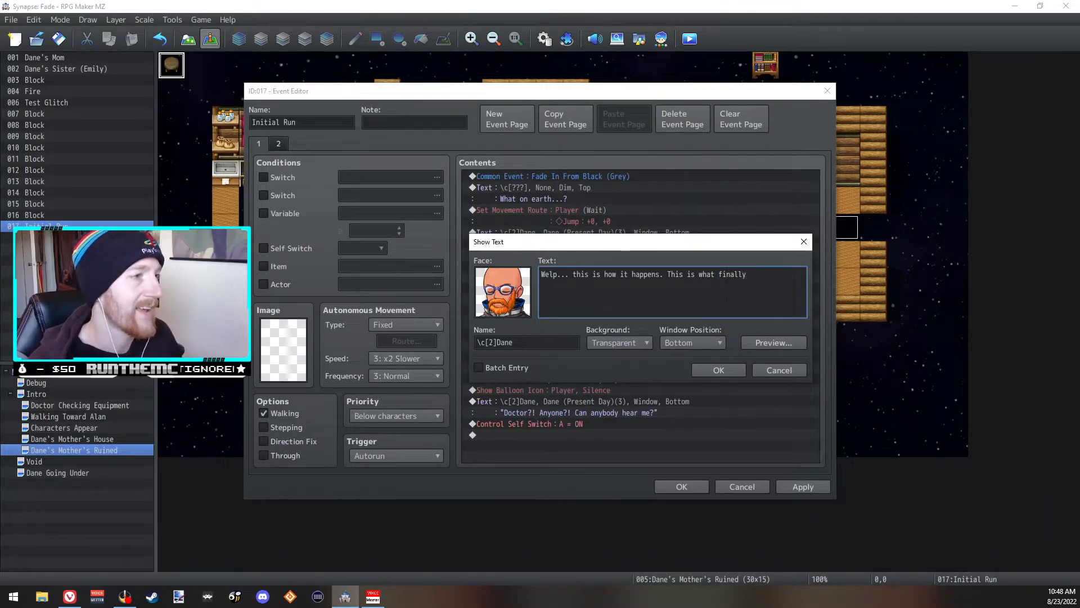
{"action": "key", "text": "Return"}
{"action": "type", "text": "takes me out"}
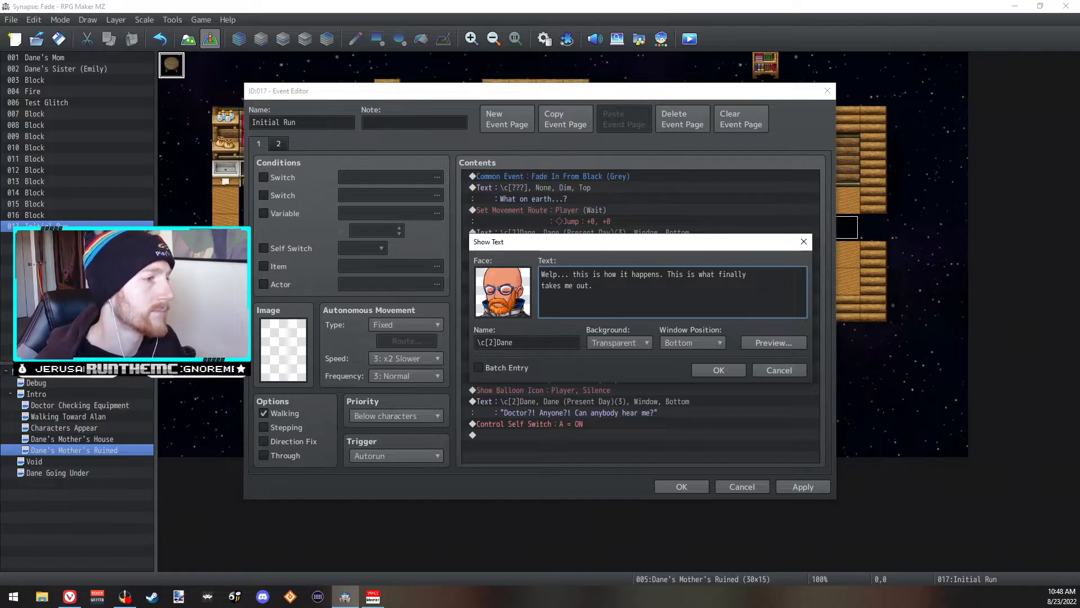
{"action": "type", "text": ". Heh..."}
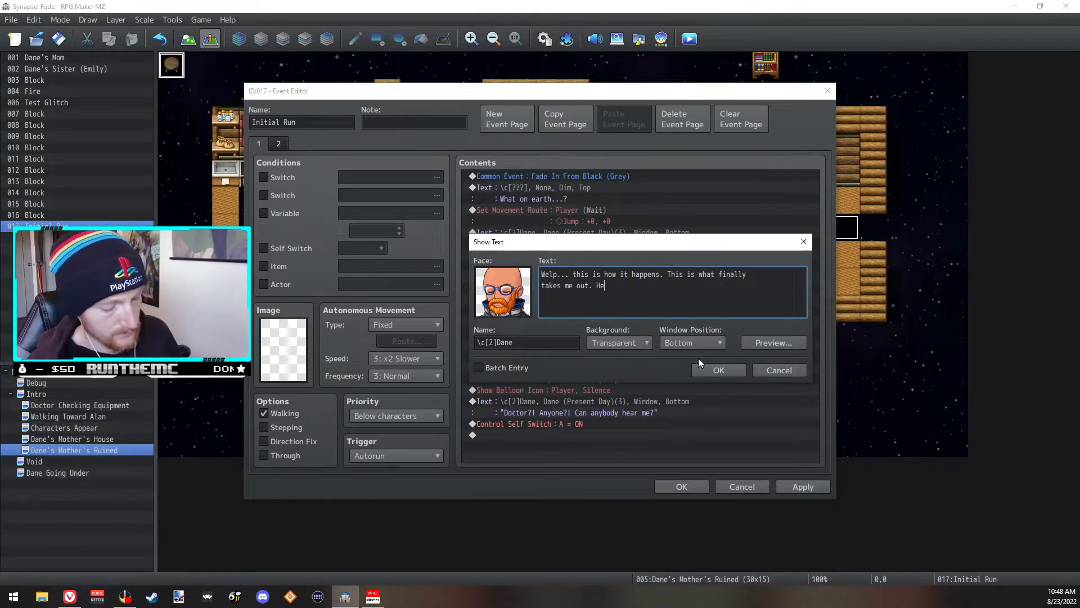
{"action": "left_click", "coordinate": [713, 369]}
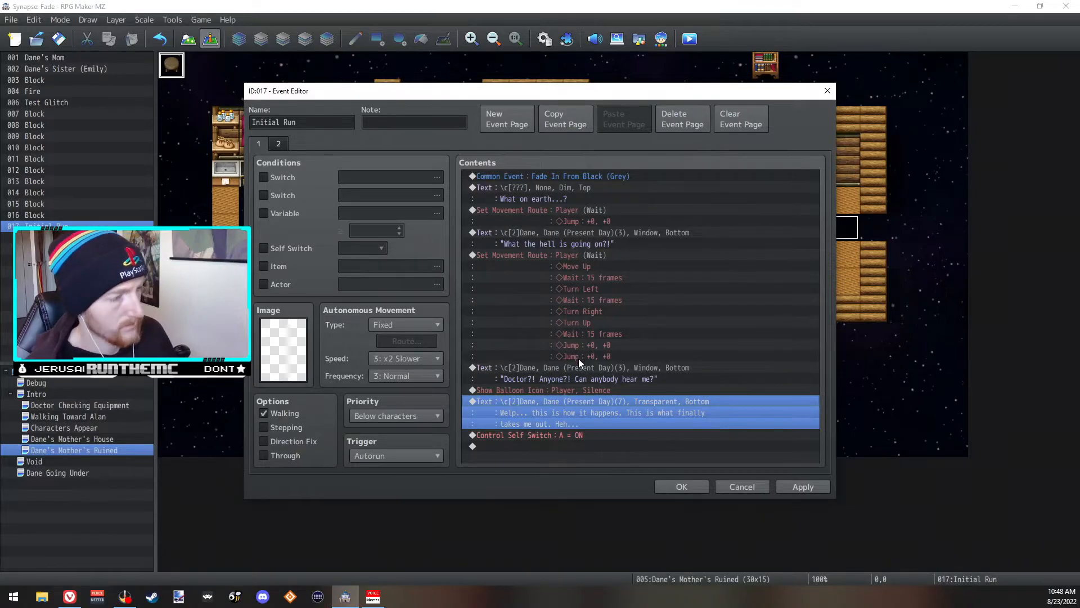
- Duplicate the "Welp..." message before the Control Self Switch command and give the copy the first Dane (Present Day) face
{"action": "left_click", "coordinate": [566, 437]}
{"action": "key", "text": "ctrl+v"}
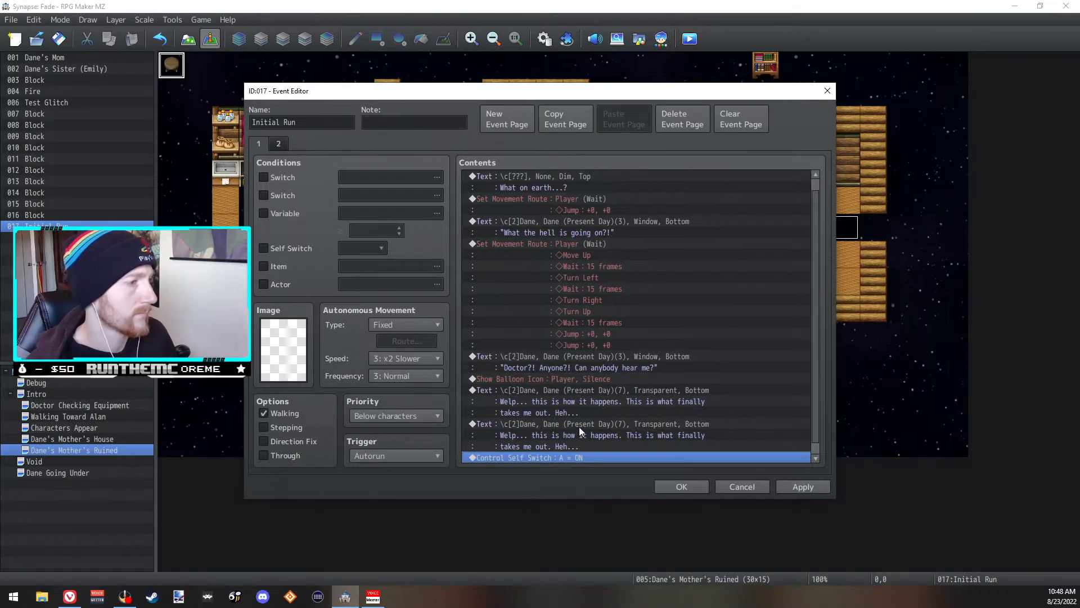
{"action": "double_click", "coordinate": [579, 426]}
{"action": "double_click", "coordinate": [509, 292]}
{"action": "left_click", "coordinate": [600, 271]}
{"action": "key", "text": "Up"}
{"action": "left_click", "coordinate": [759, 433]}
- Replace the copied message's text with "I guess there's not much else I can do but wander around. Maybe I can find a way out of here." on two lines
{"action": "left_click_drag", "start_coordinate": [624, 304], "coordinate": [475, 261]}
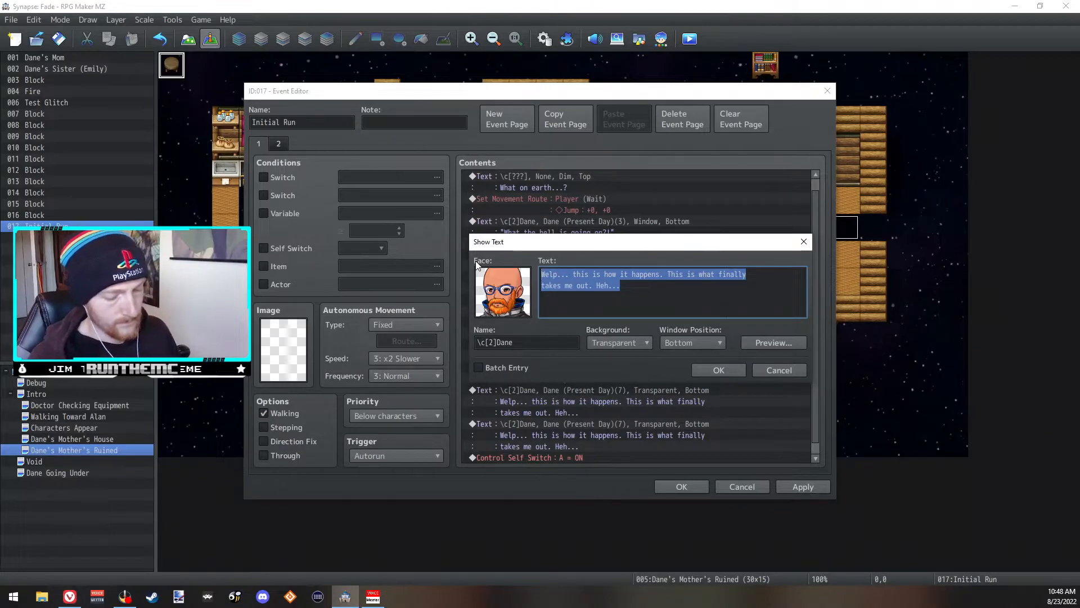
{"action": "type", "text": "I guess ther"}
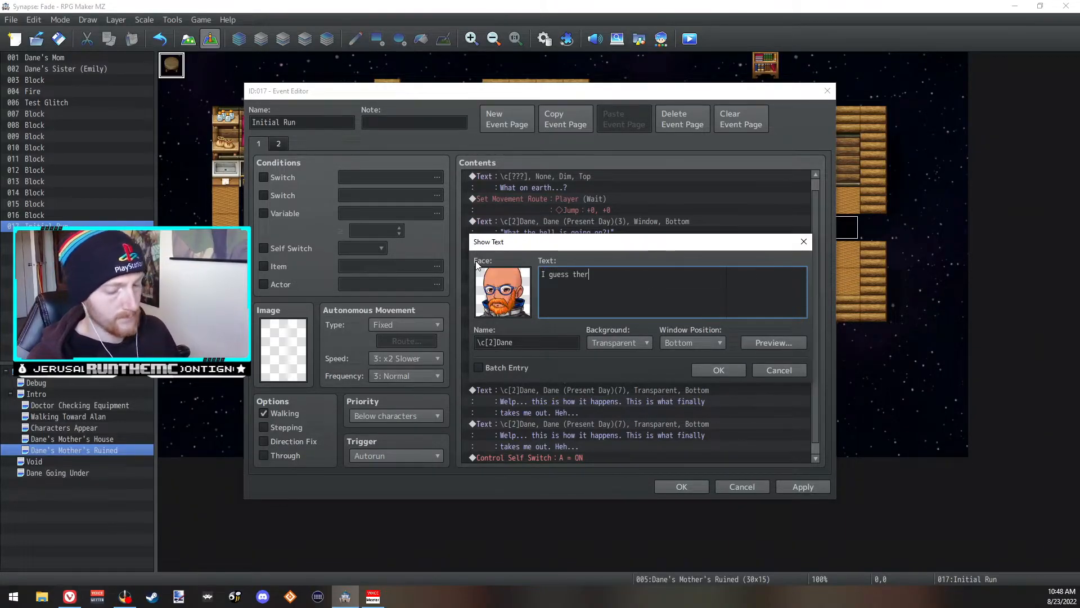
{"action": "type", "text": "e's not much el"}
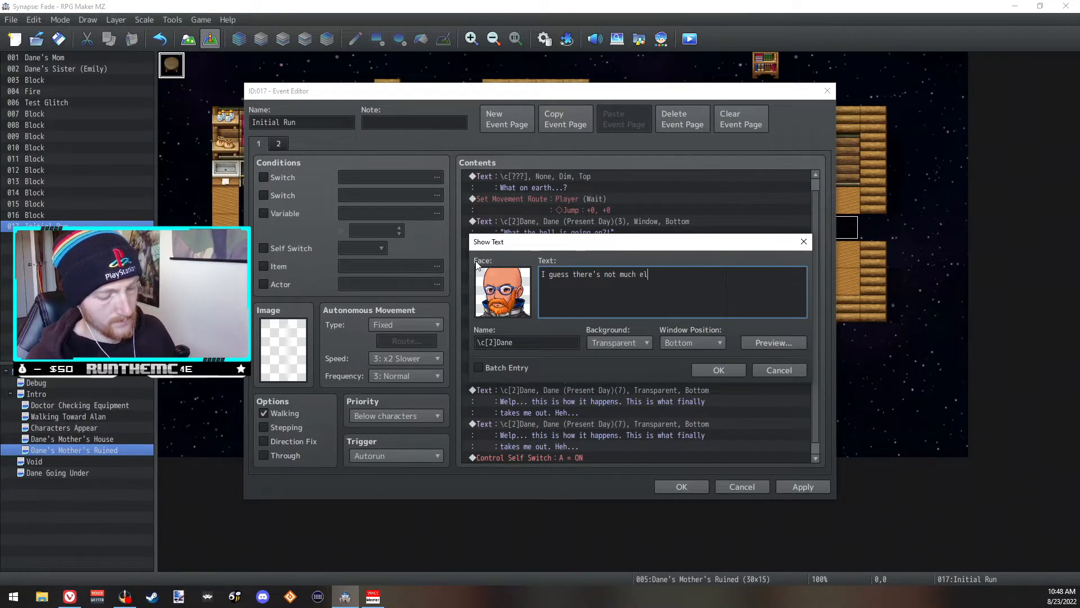
{"action": "type", "text": "se I can do but wander"}
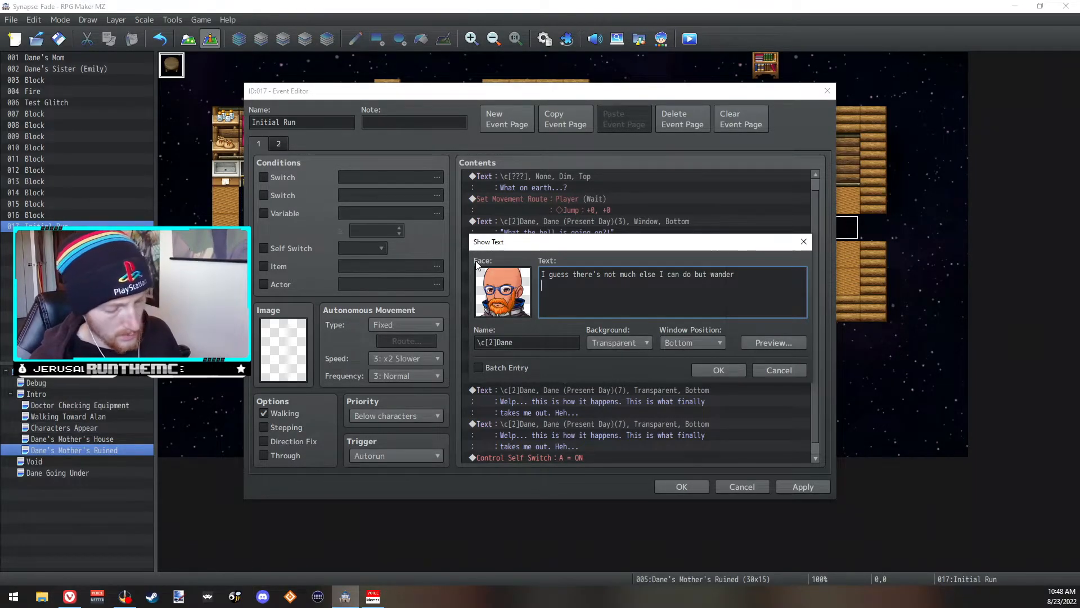
{"action": "key", "text": "Return"}
{"action": "type", "text": "around. Maybe "}
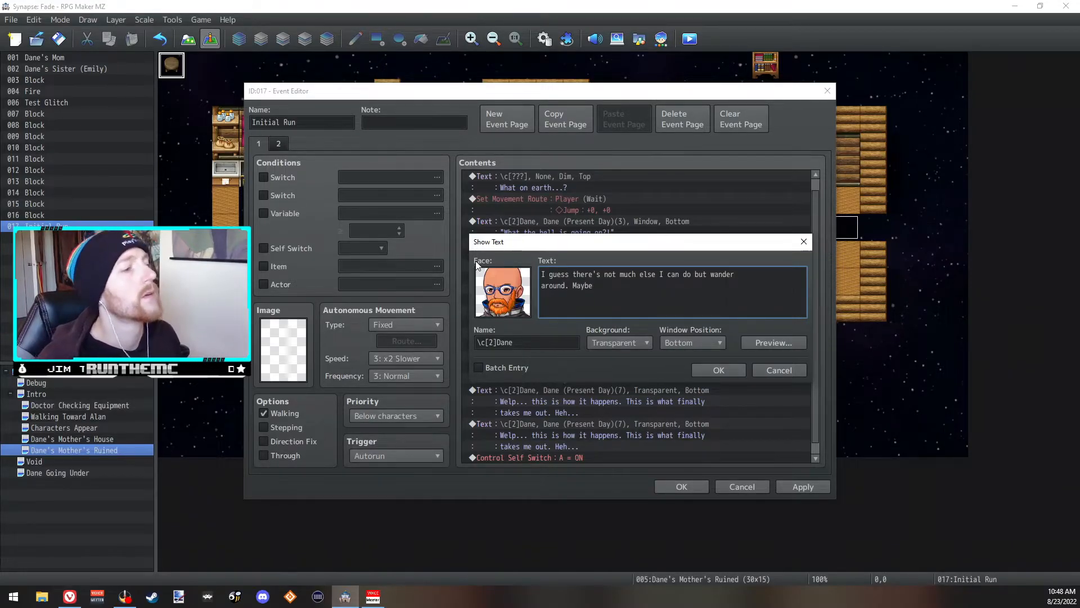
{"action": "type", "text": "I can find a way out of here"}
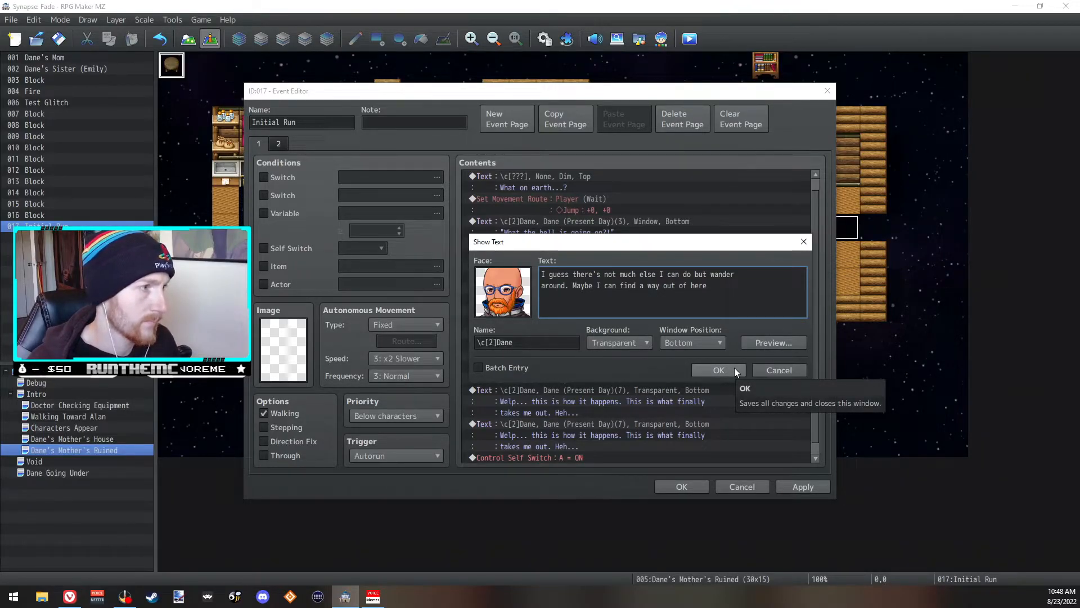
{"action": "type", "text": "."}
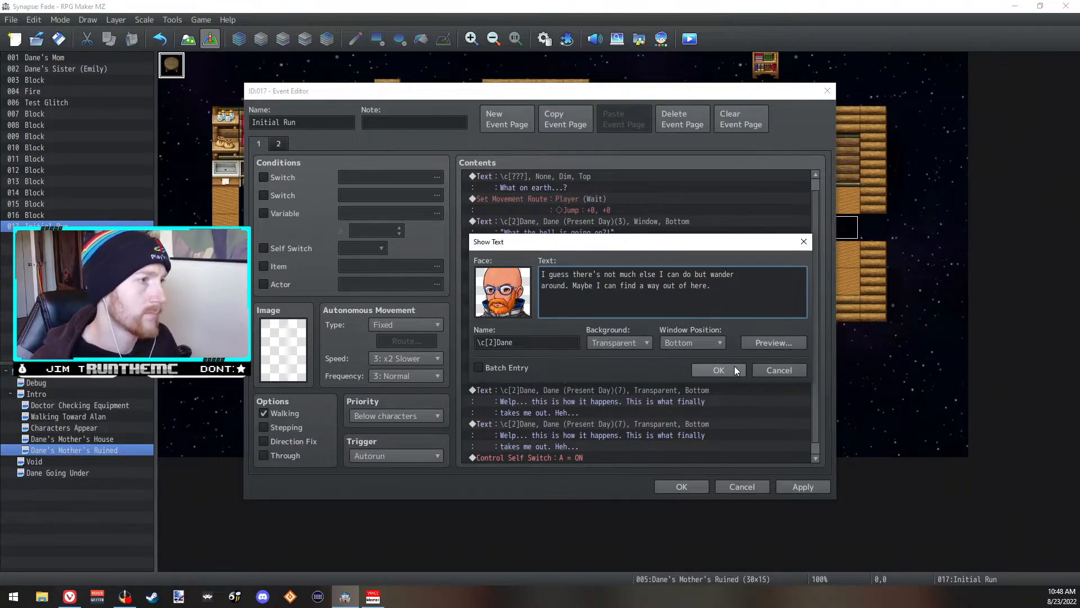
{"action": "left_click", "coordinate": [715, 367]}
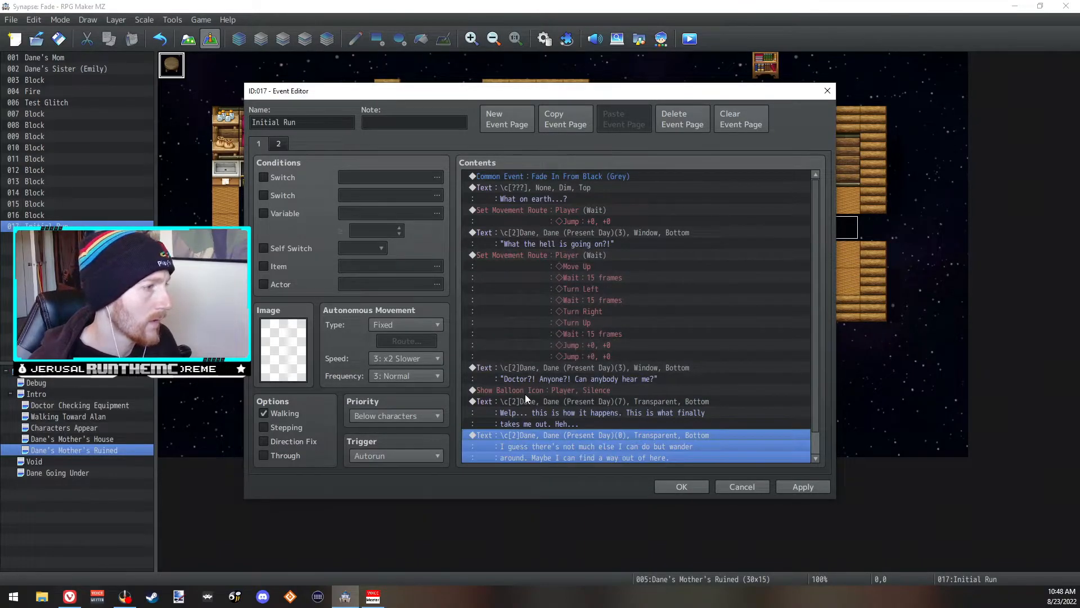
- Insert "\c[2]Alan?!\c[0]" between "Doctor?!" and "Anyone?!" in Dane's spoken message and apply the event changes
{"action": "double_click", "coordinate": [538, 369]}
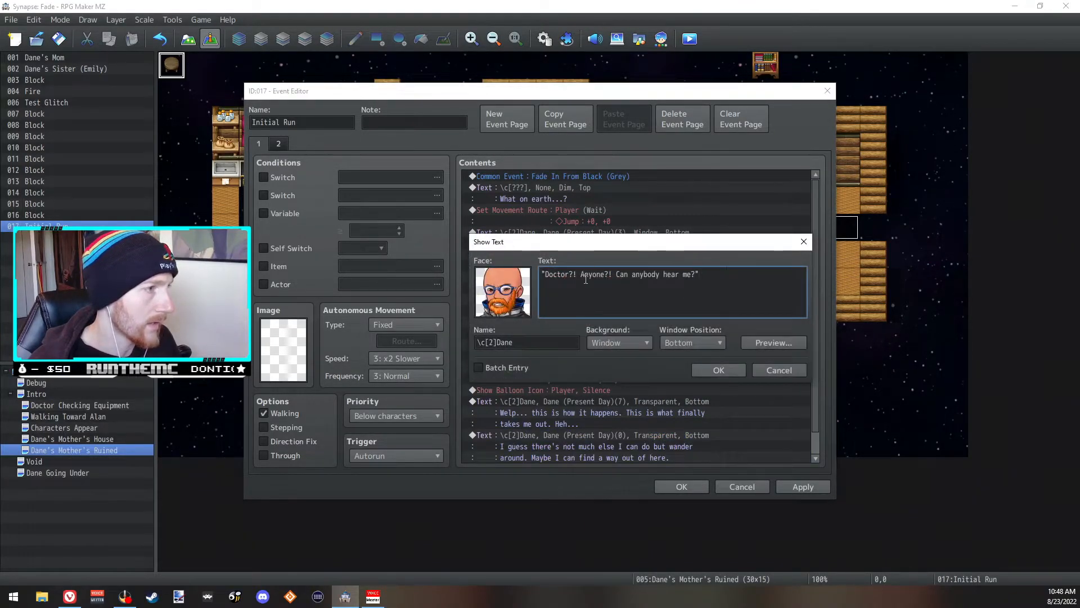
{"action": "left_click", "coordinate": [581, 275]}
{"action": "type", "text": "\\c[2]"}
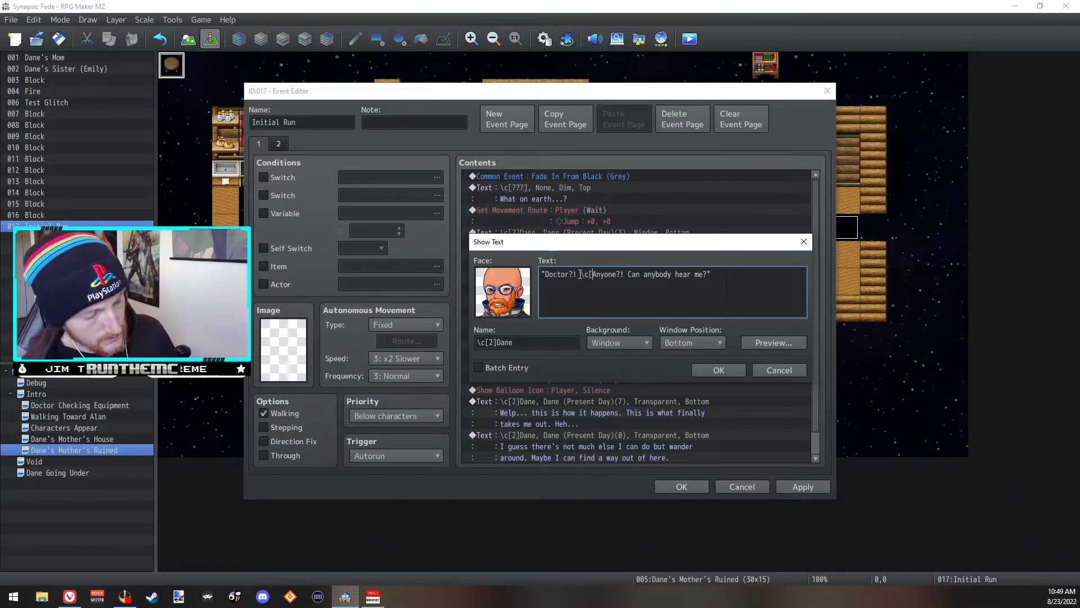
{"action": "type", "text": " Alan?!"}
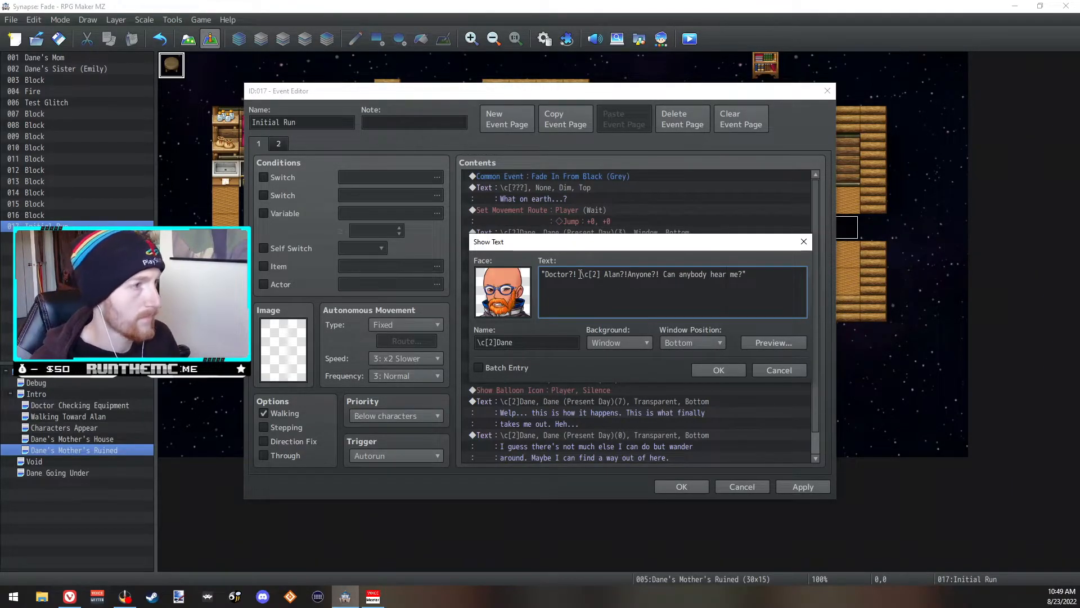
{"action": "key", "text": "Left"}
{"action": "key", "text": "Left"}
{"action": "key", "text": "Left"}
{"action": "key", "text": "Left"}
{"action": "key", "text": "Left"}
{"action": "key", "text": "Left"}
{"action": "key", "text": "BackSpace"}
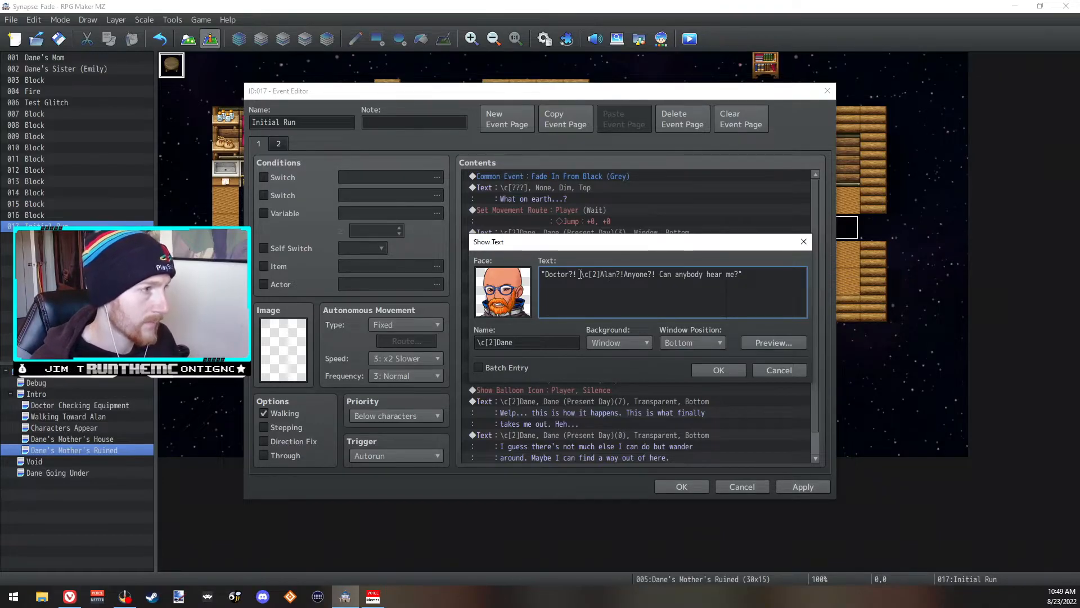
{"action": "type", "text": "\\c[0"}
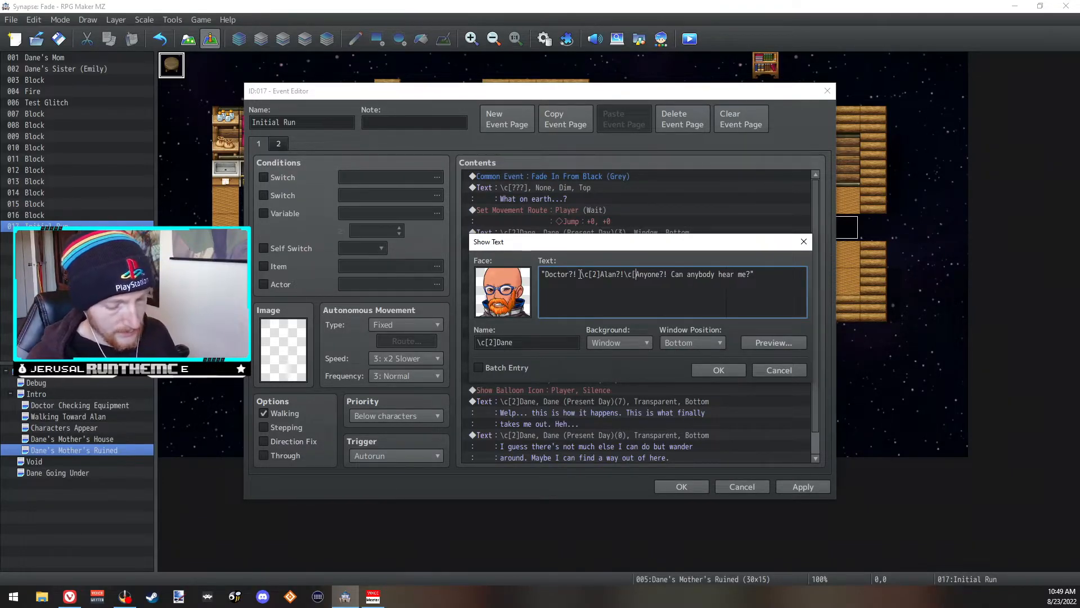
{"action": "type", "text": "]"}
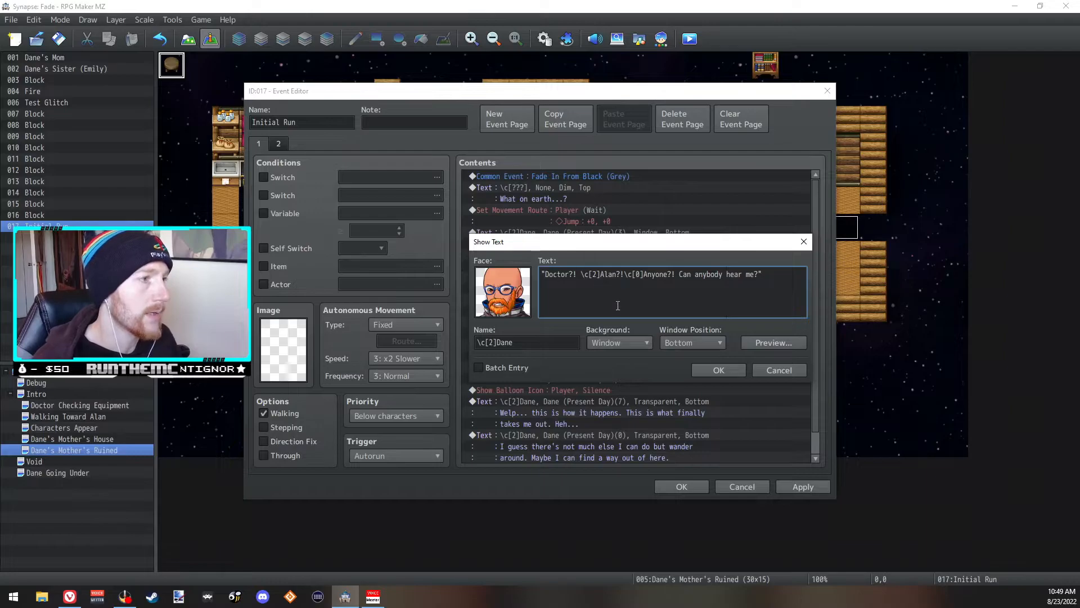
{"action": "left_click", "coordinate": [720, 371]}
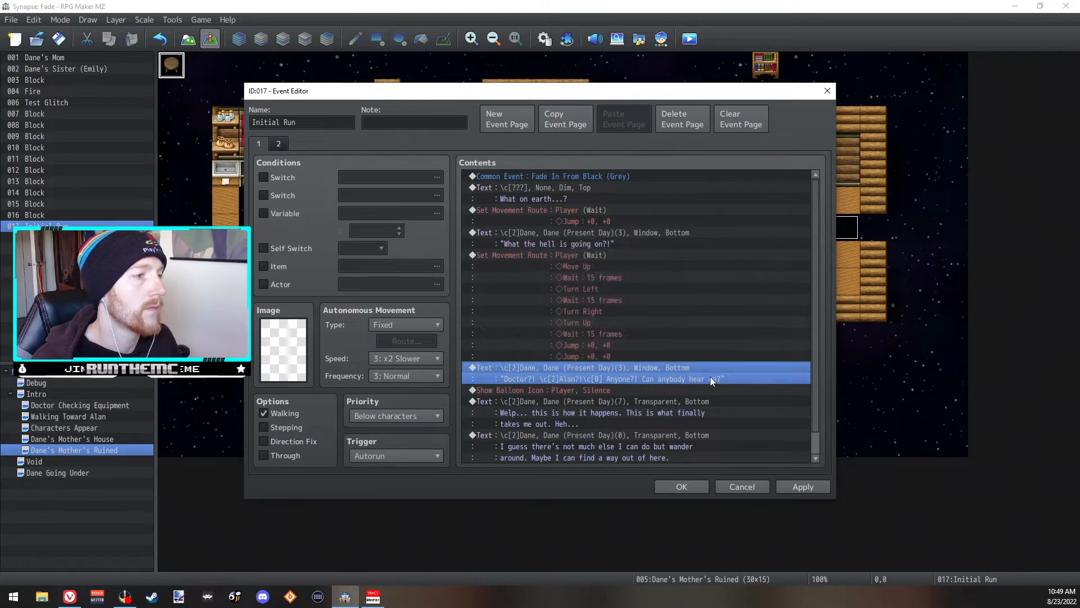
{"action": "left_click", "coordinate": [801, 486]}
{"action": "scroll", "coordinate": [666, 447], "scroll_direction": "down", "scroll_amount": 1}
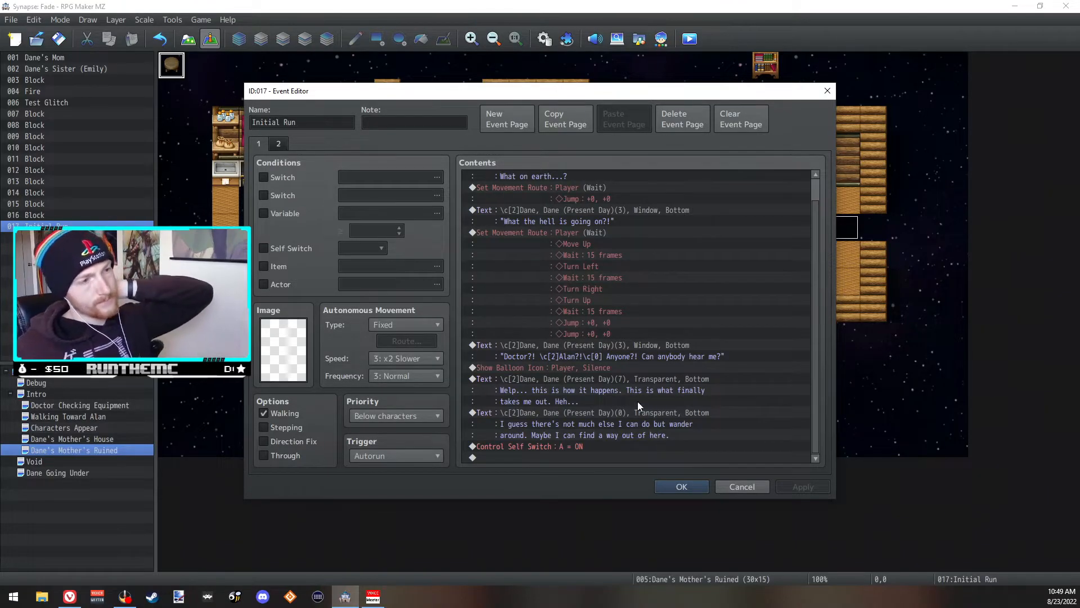
- Move the Silence balloon icon command between Dane's "Welp..." and "I guess..." thoughts, then save and close the Initial Run event
{"action": "left_click", "coordinate": [635, 369]}
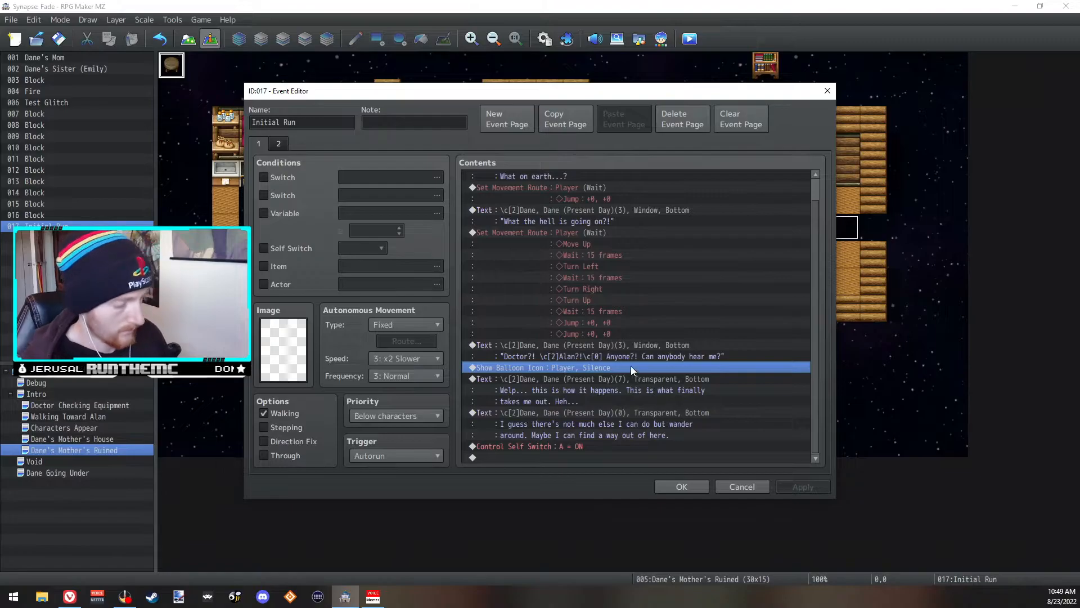
{"action": "key", "text": "Delete"}
{"action": "left_click", "coordinate": [587, 413]}
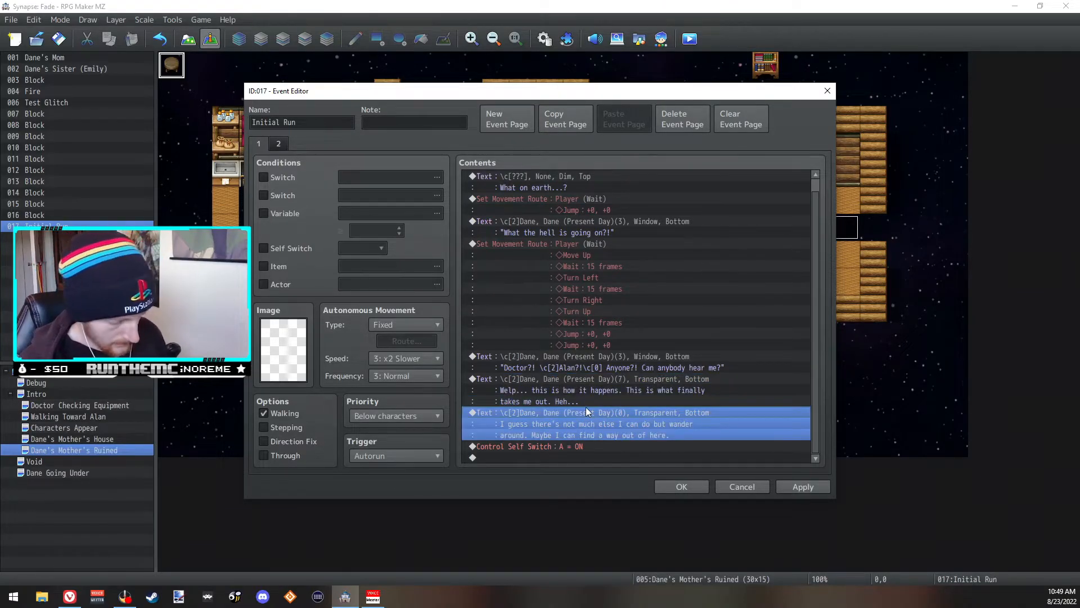
{"action": "key", "text": "ctrl+z"}
{"action": "left_click", "coordinate": [793, 486]}
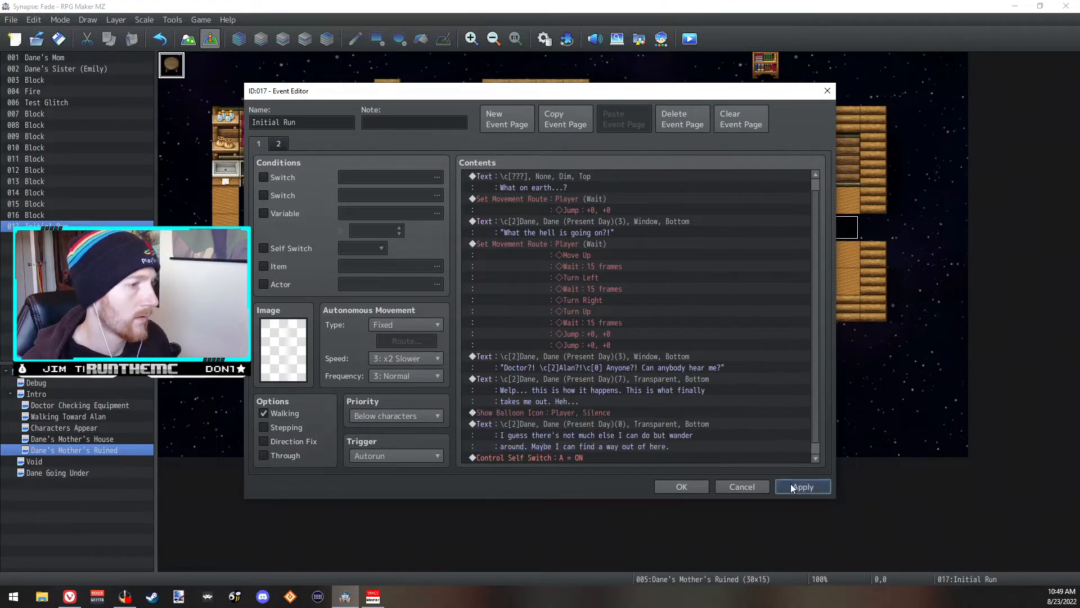
{"action": "left_click", "coordinate": [681, 486]}
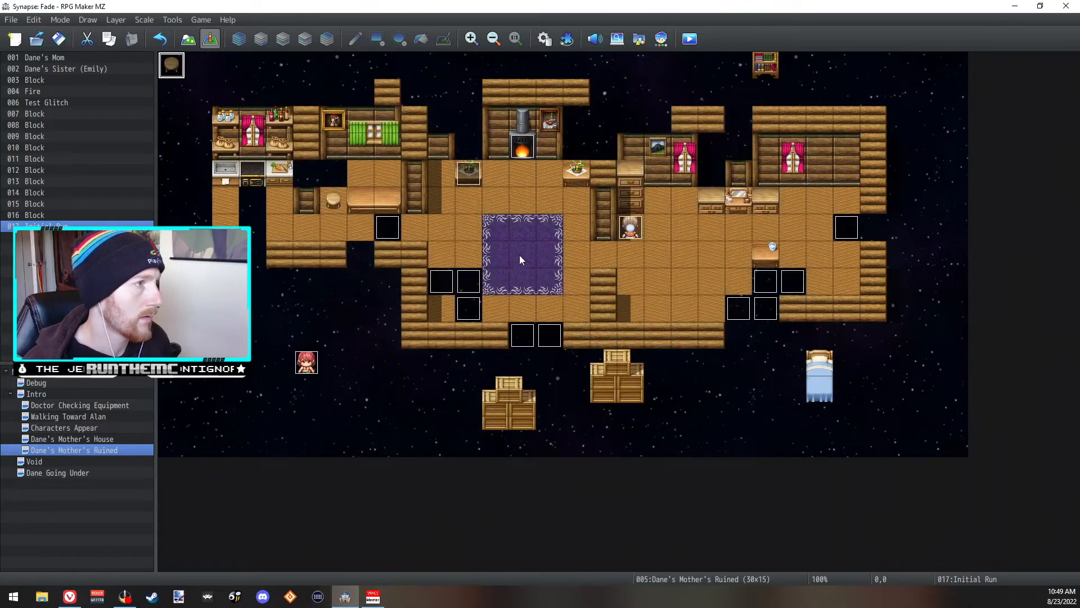
{"action": "double_click", "coordinate": [641, 236]}
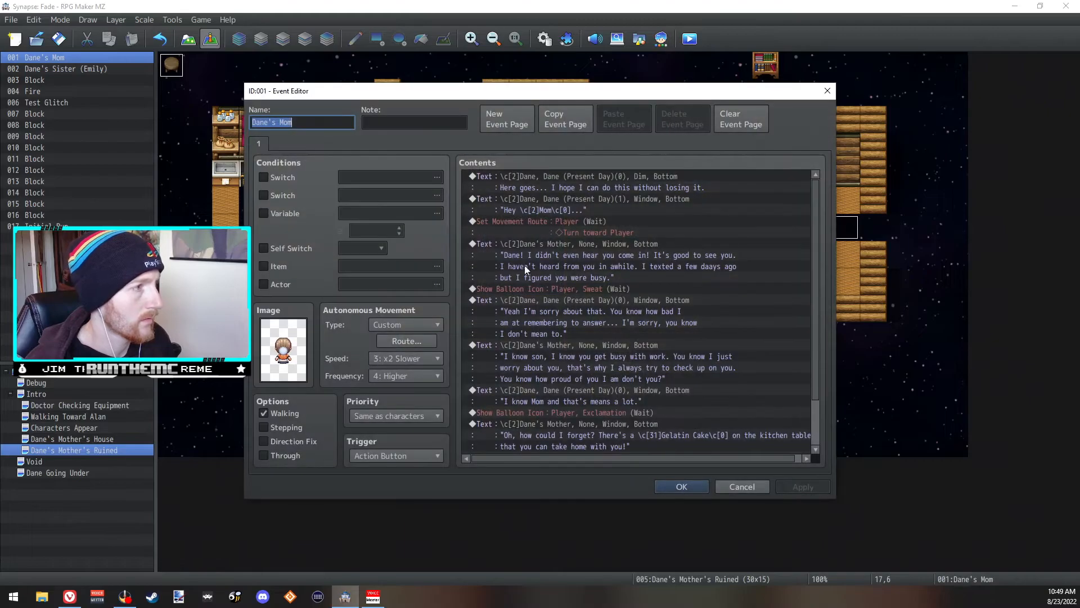
{"action": "left_click", "coordinate": [528, 185]}
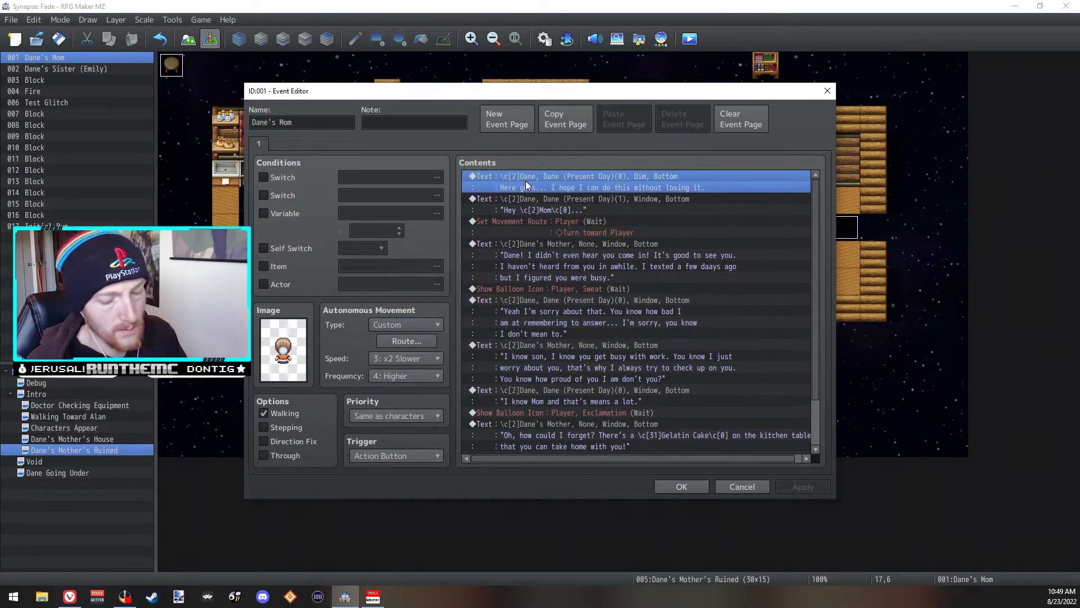
{"action": "key", "text": "Delete"}
{"action": "key", "text": "Delete"}
{"action": "key", "text": "Delete"}
{"action": "key", "text": "Delete"}
{"action": "key", "text": "Delete"}
{"action": "key", "text": "Delete"}
{"action": "key", "text": "Delete"}
{"action": "key", "text": "Delete"}
{"action": "key", "text": "Delete"}
{"action": "key", "text": "Delete"}
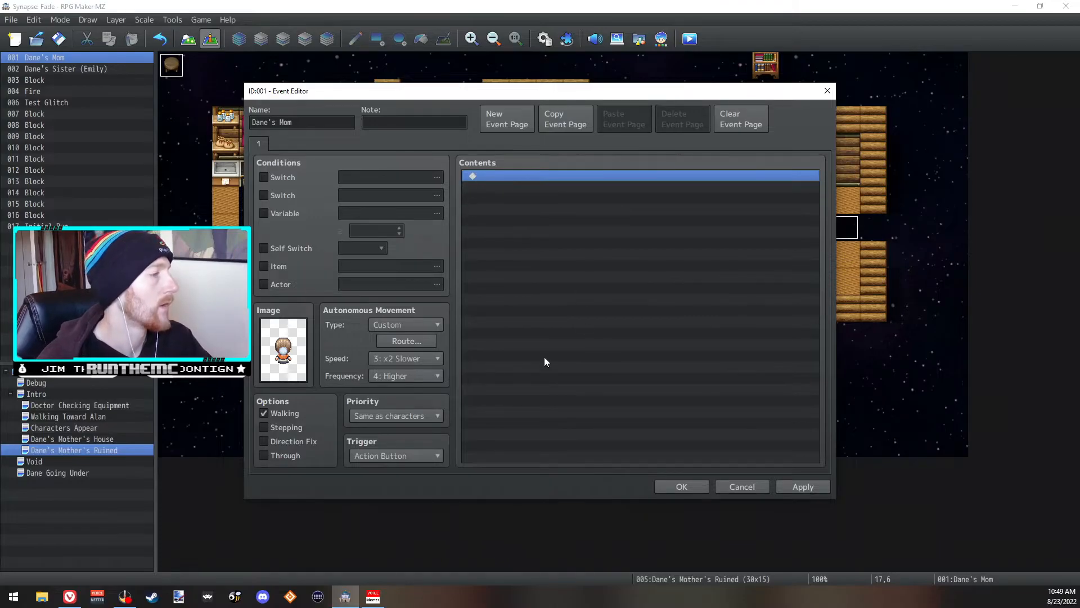
{"action": "left_click", "coordinate": [742, 486]}
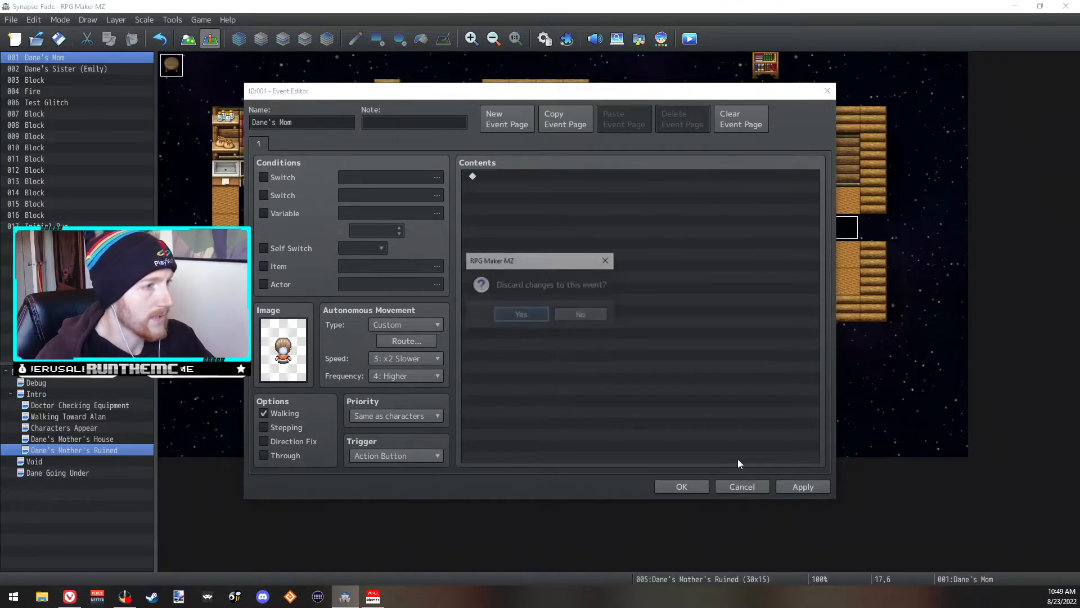
{"action": "left_click", "coordinate": [509, 315]}
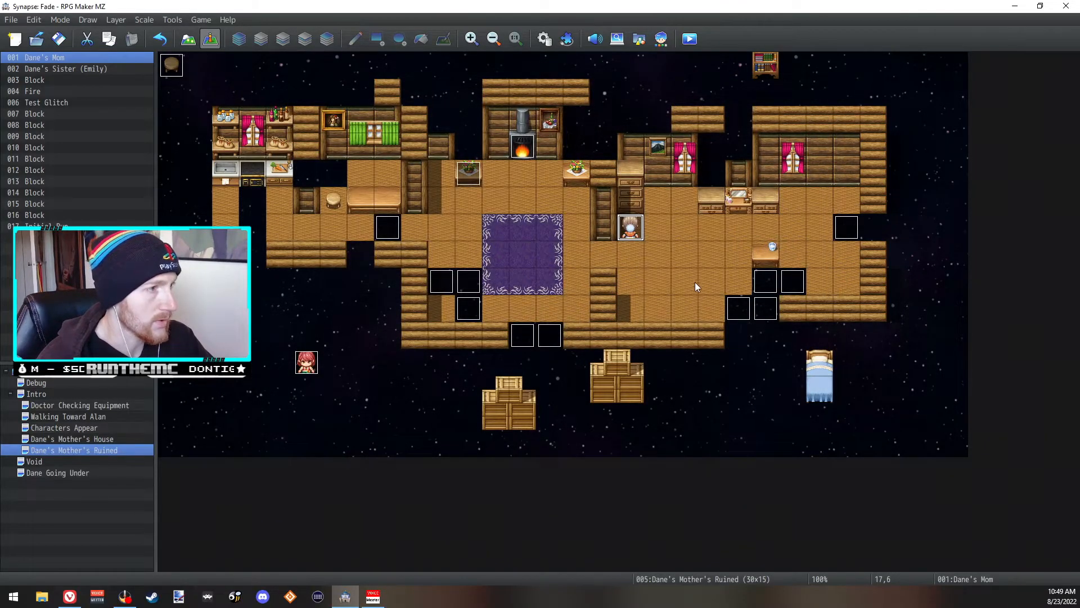
- Delete all existing commands from the Dane's Mom event on the Dane's Mother's Ruined map
{"action": "double_click", "coordinate": [633, 229]}
{"action": "left_click", "coordinate": [631, 176]}
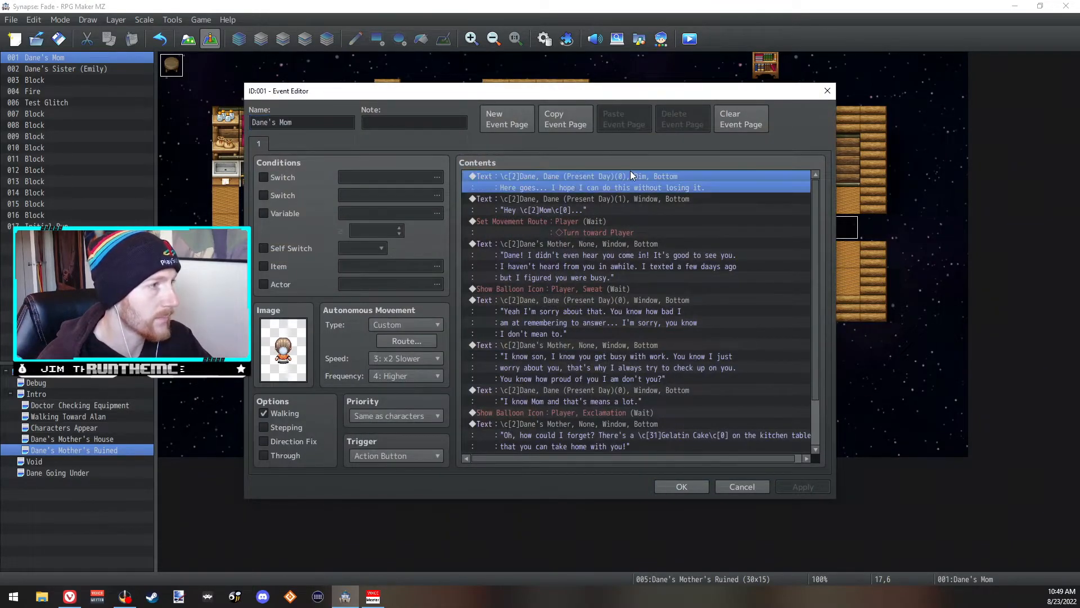
{"action": "key", "text": "Delete"}
{"action": "key", "text": "Delete"}
{"action": "key", "text": "Delete"}
{"action": "key", "text": "Delete"}
{"action": "key", "text": "Delete"}
{"action": "key", "text": "Delete"}
{"action": "key", "text": "Delete"}
{"action": "key", "text": "Delete"}
{"action": "key", "text": "Delete"}
{"action": "key", "text": "Delete"}
{"action": "key", "text": "Delete"}
{"action": "key", "text": "Delete"}
{"action": "key", "text": "Delete"}
{"action": "key", "text": "Delete"}
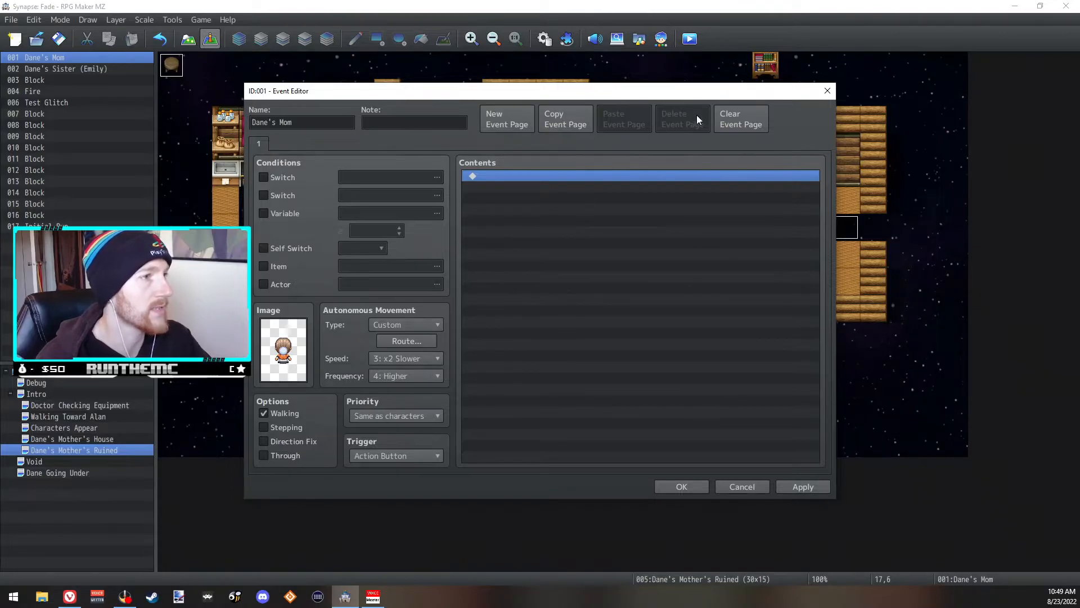
- Add an empty Show Text message to the Dane's Mom event with the speaker name "\c[2]Dane's Mom"
{"action": "double_click", "coordinate": [504, 176]}
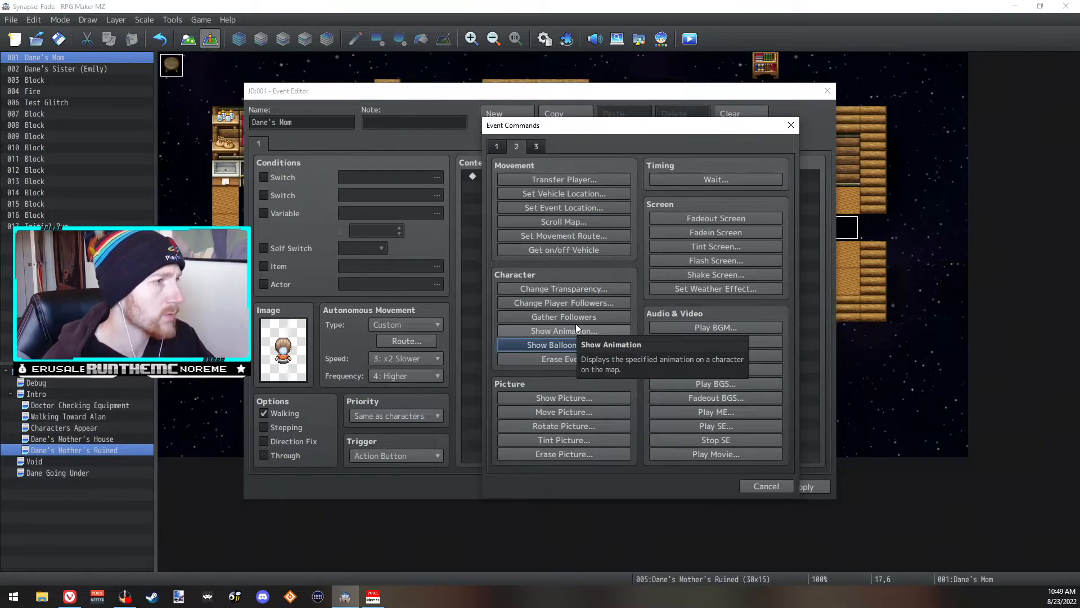
{"action": "left_click", "coordinate": [500, 145]}
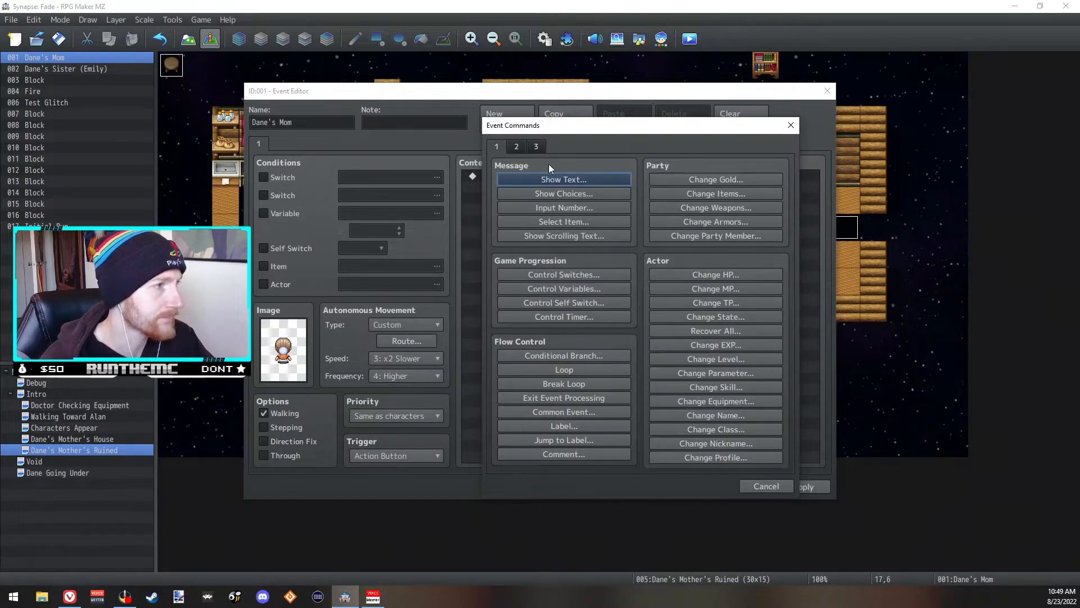
{"action": "left_click", "coordinate": [578, 180]}
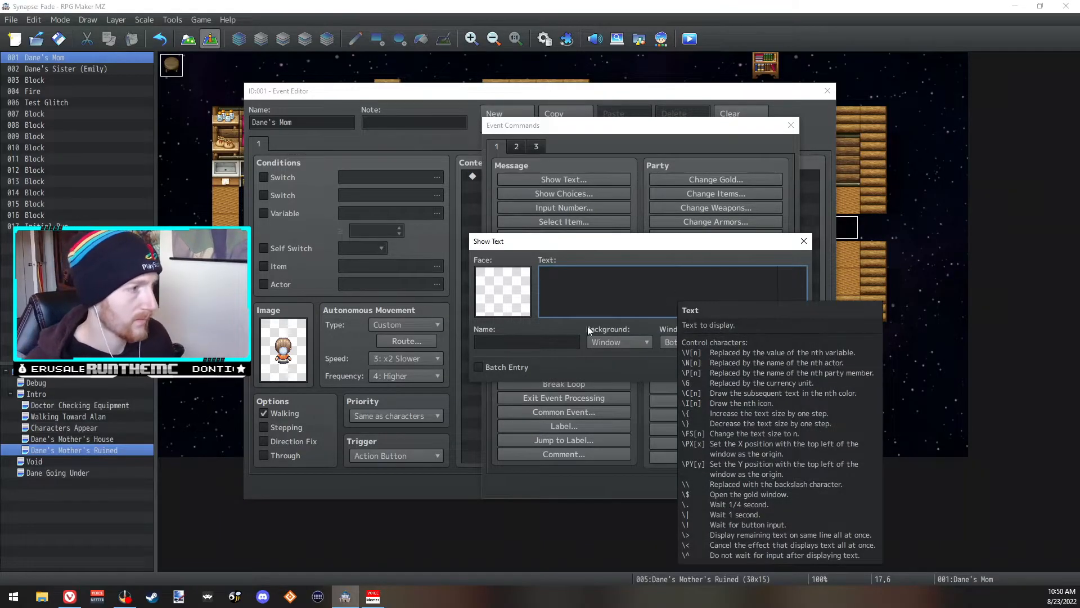
{"action": "left_click", "coordinate": [538, 342]}
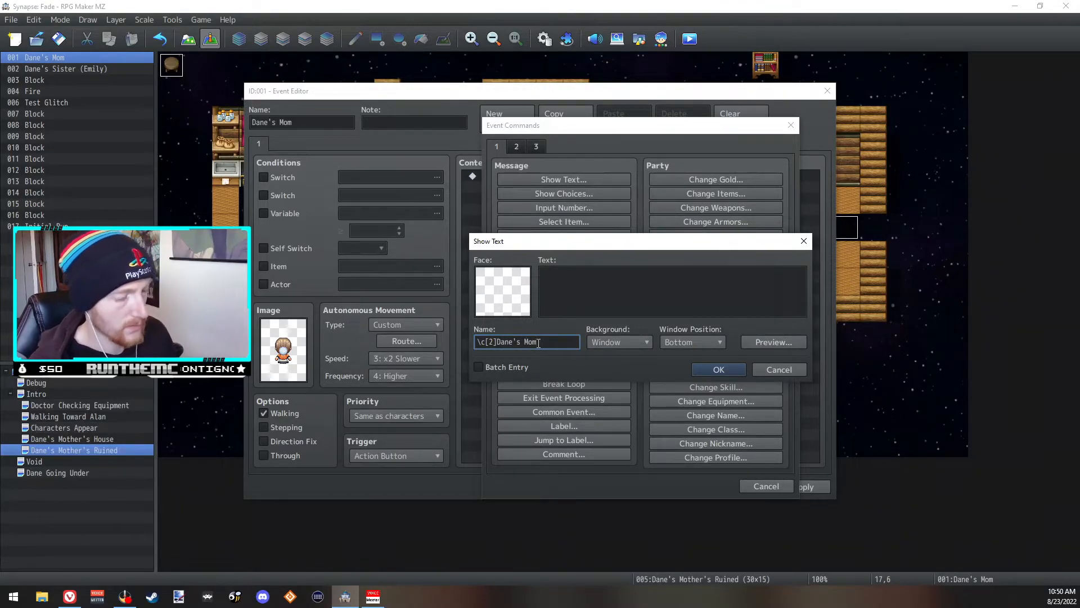
{"action": "left_click", "coordinate": [728, 373]}
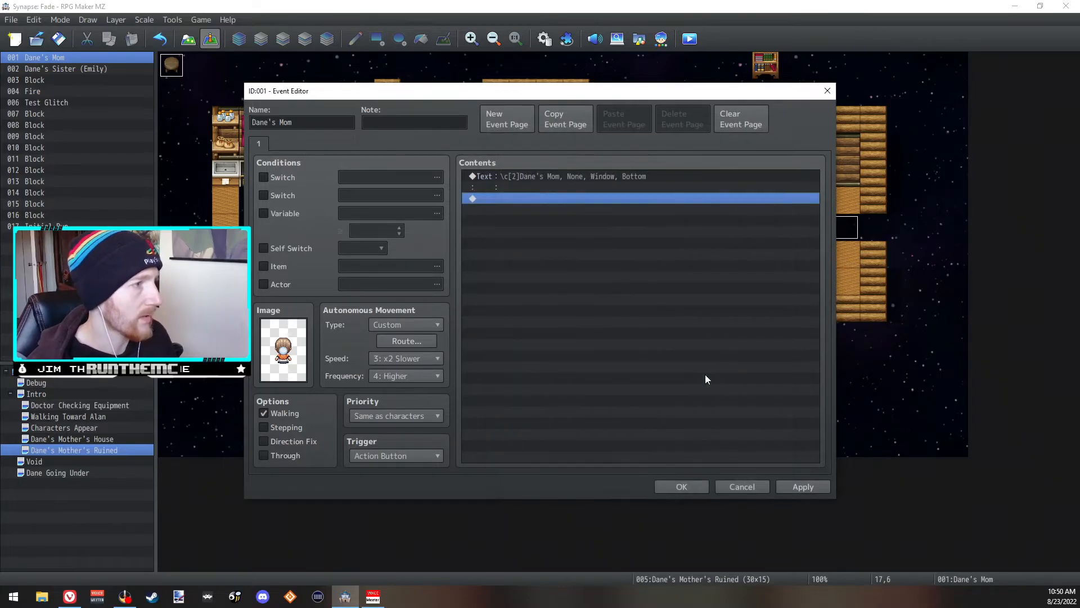
- Fill the Dane's Mom message with the quoted line "DaAAaaAAAAaaa- neneDa--- 4neeee", including the quotation marks
{"action": "double_click", "coordinate": [608, 177]}
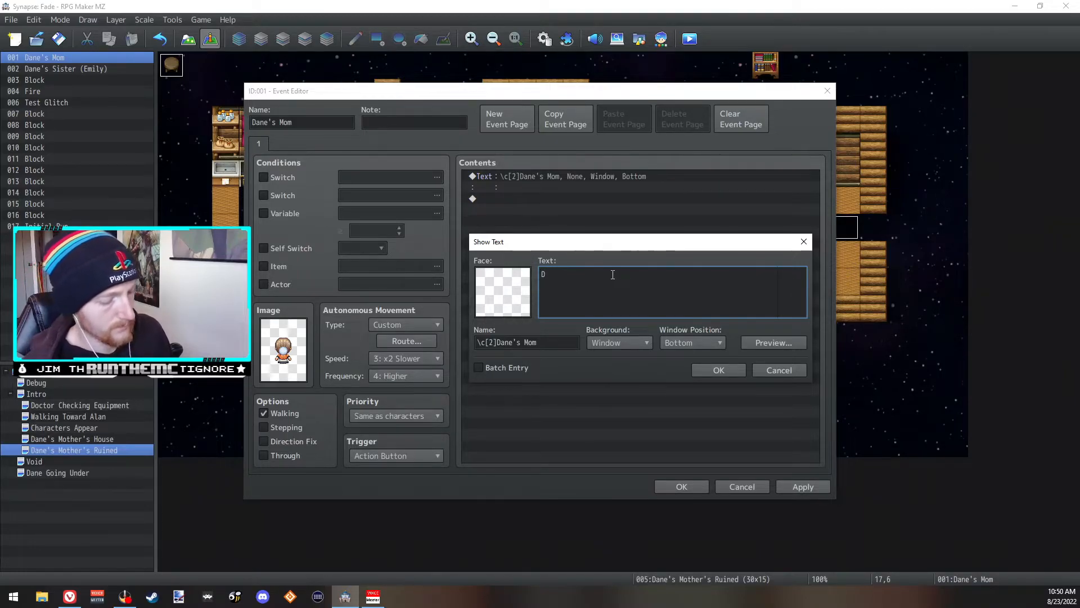
{"action": "type", "text": "DaAA"}
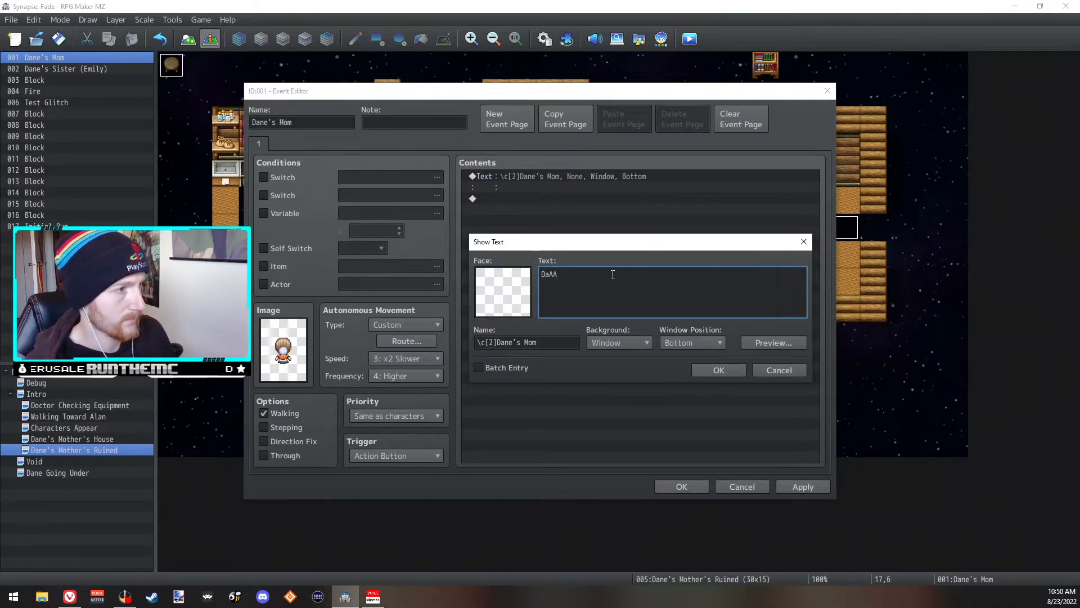
{"action": "type", "text": "Aa"}
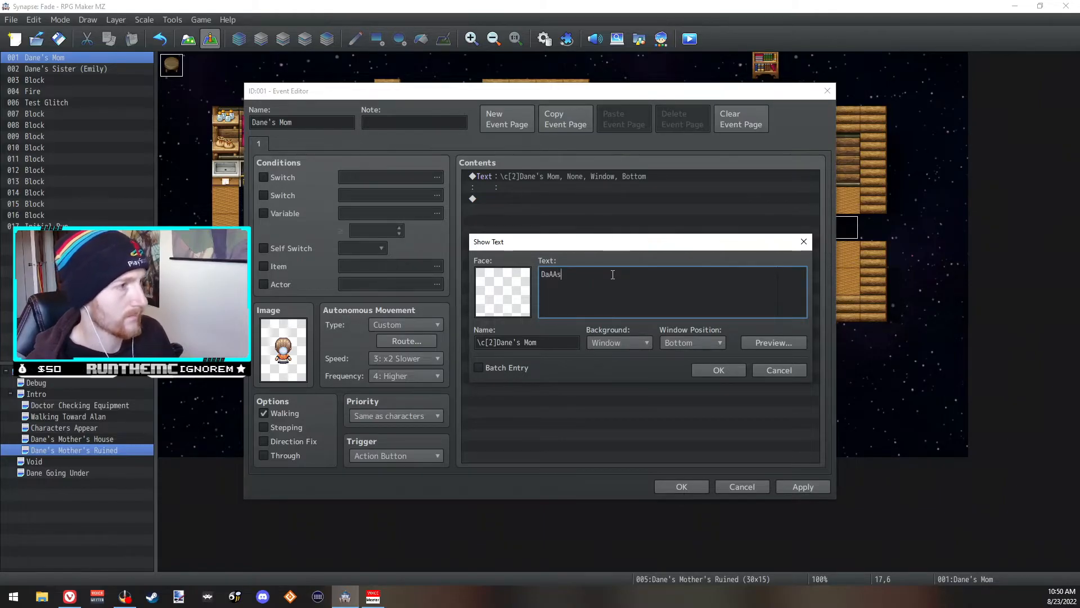
{"action": "type", "text": "aAAAAaaa"}
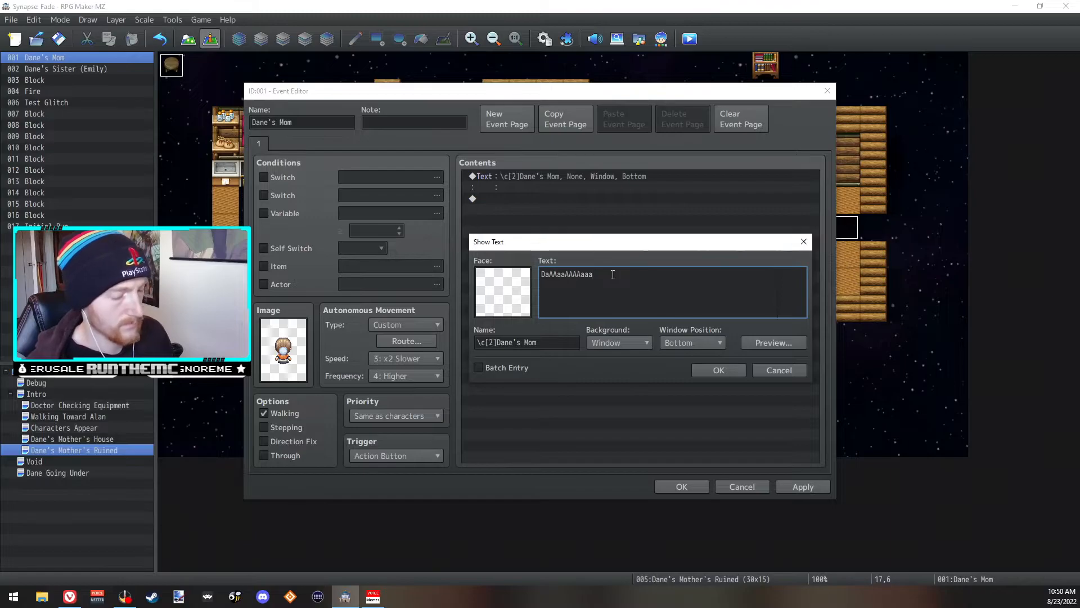
{"action": "type", "text": "--"}
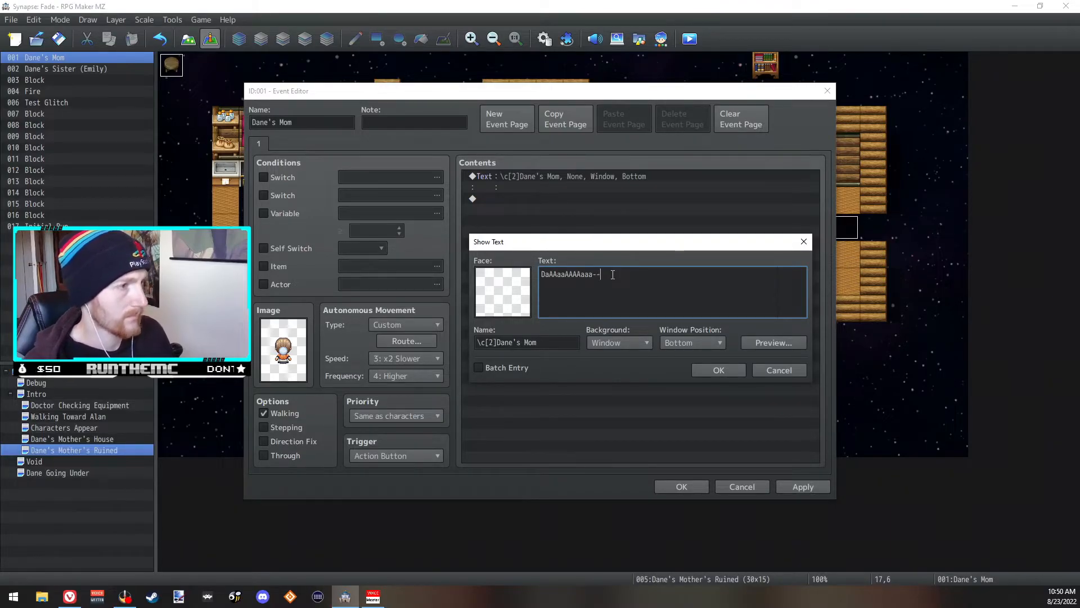
{"action": "key", "text": "BackSpace"}
{"action": "type", "text": "neneDa---"}
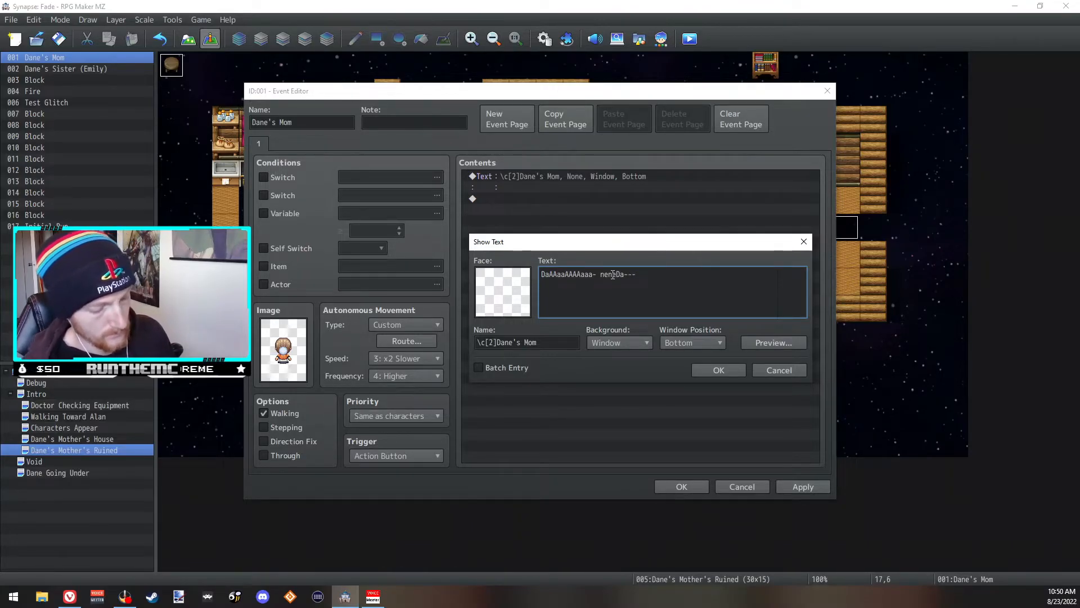
{"action": "type", "text": " 4neeee"}
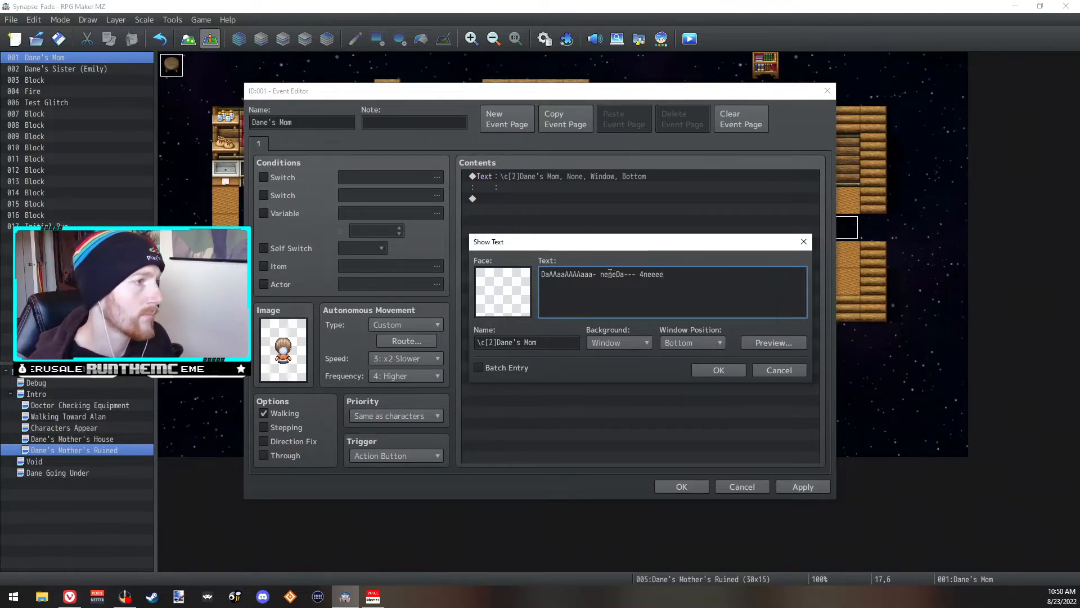
{"action": "left_click", "coordinate": [541, 274]}
{"action": "type", "text": "\""}
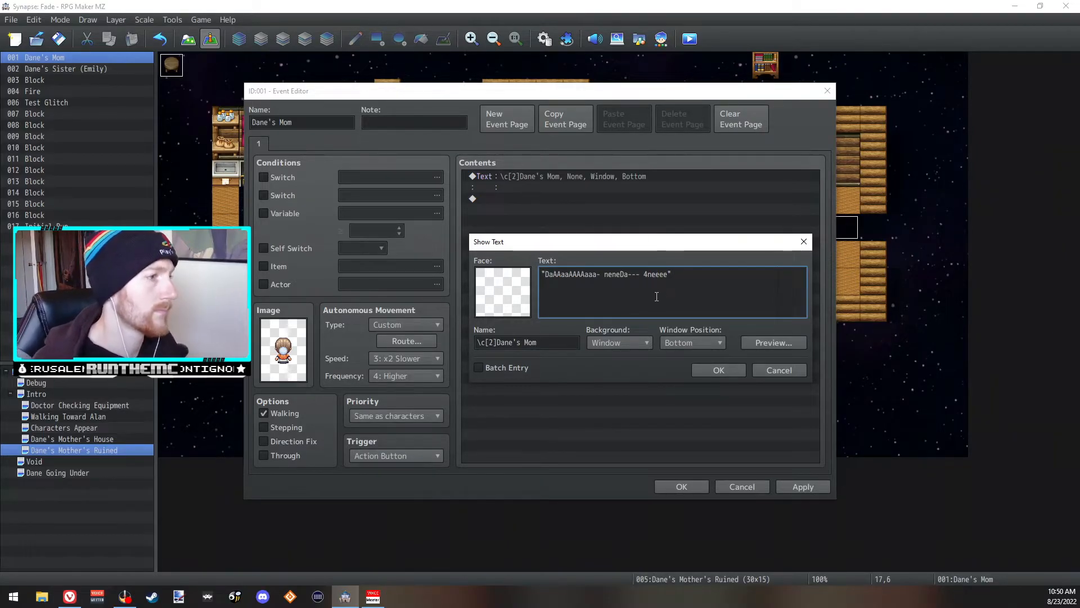
{"action": "left_click", "coordinate": [734, 371]}
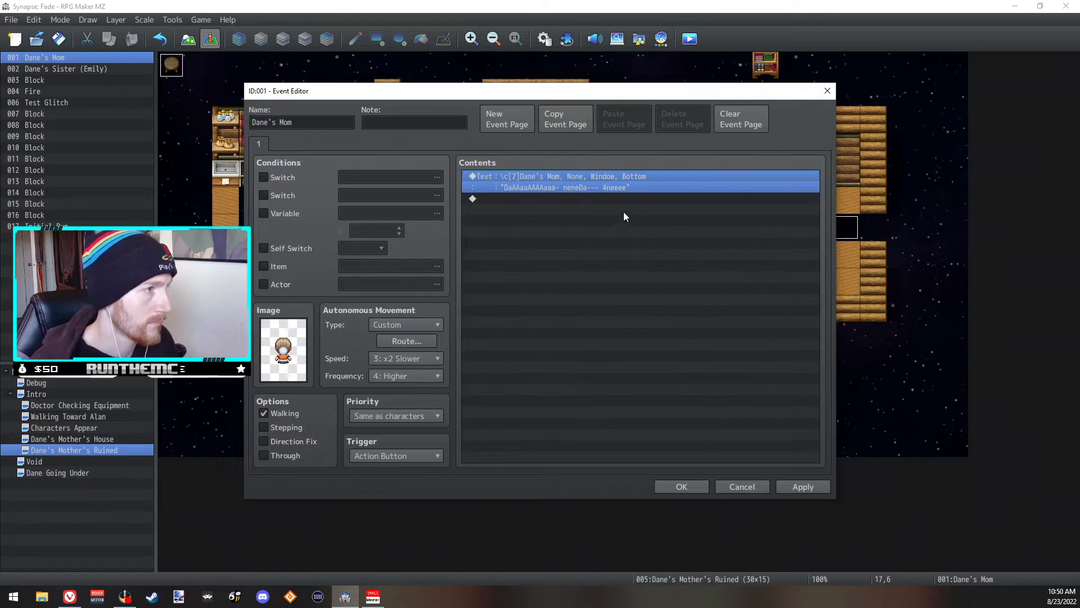
- Append ". Critcal 3RR0R" before the closing quotation mark of the Dane's Mom message
{"action": "double_click", "coordinate": [605, 174]}
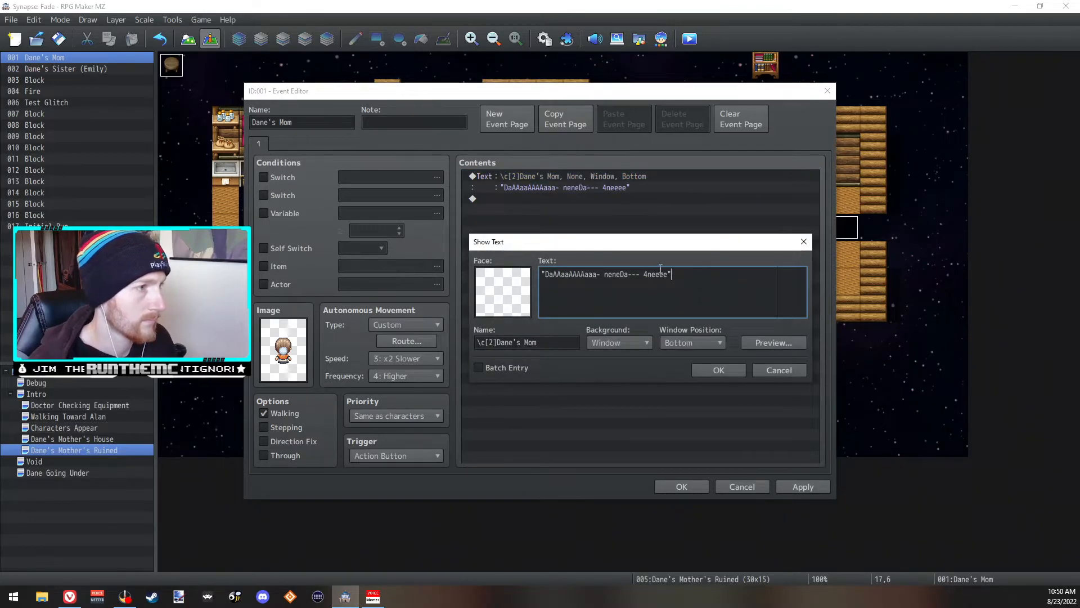
{"action": "key", "text": "Left"}
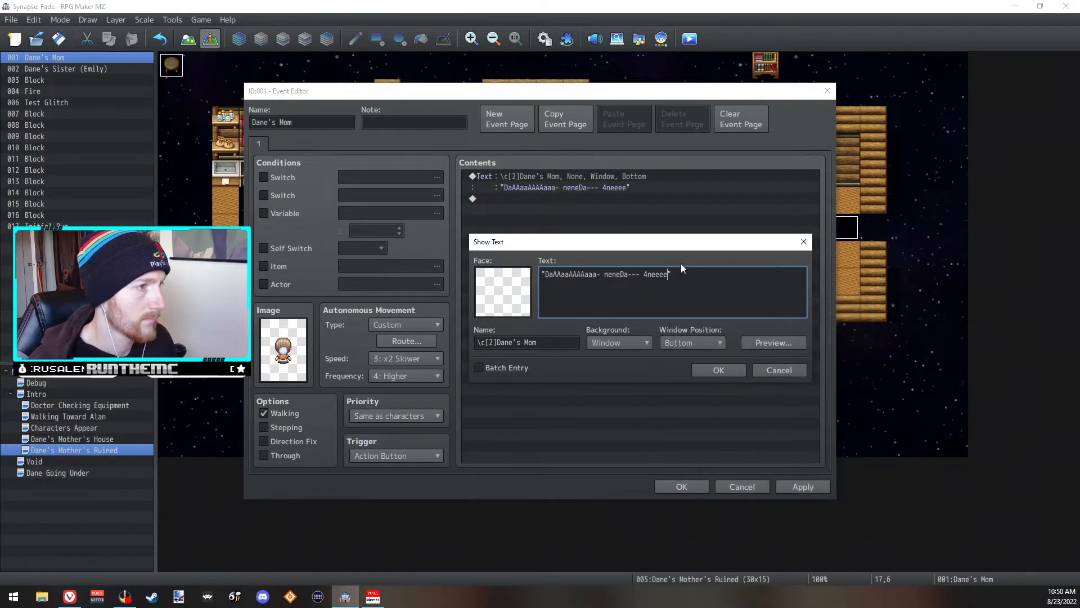
{"action": "type", "text": ". Crit"}
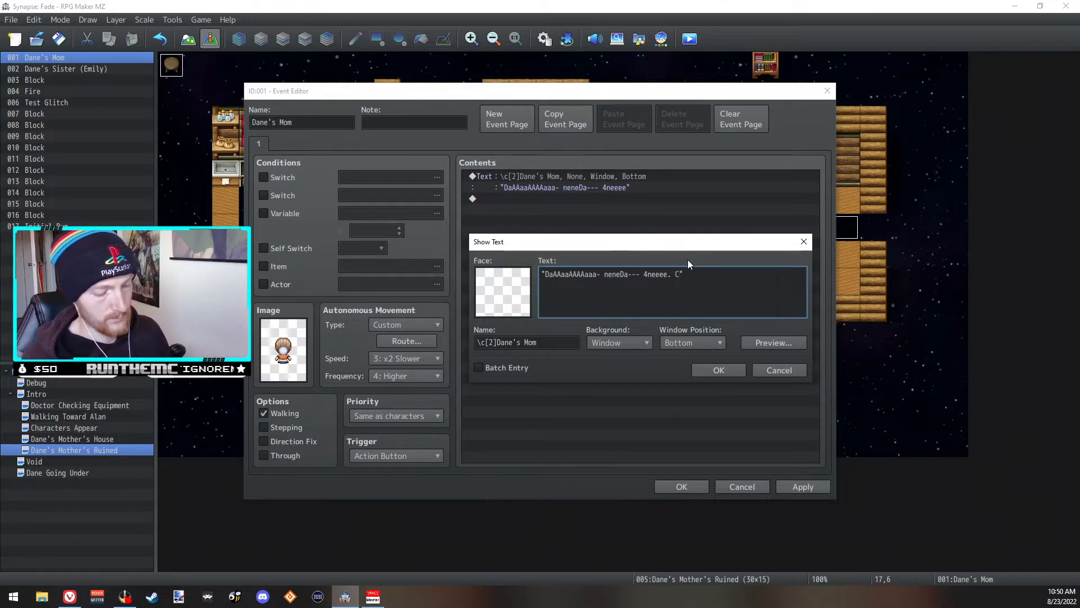
{"action": "type", "text": "cal e44"}
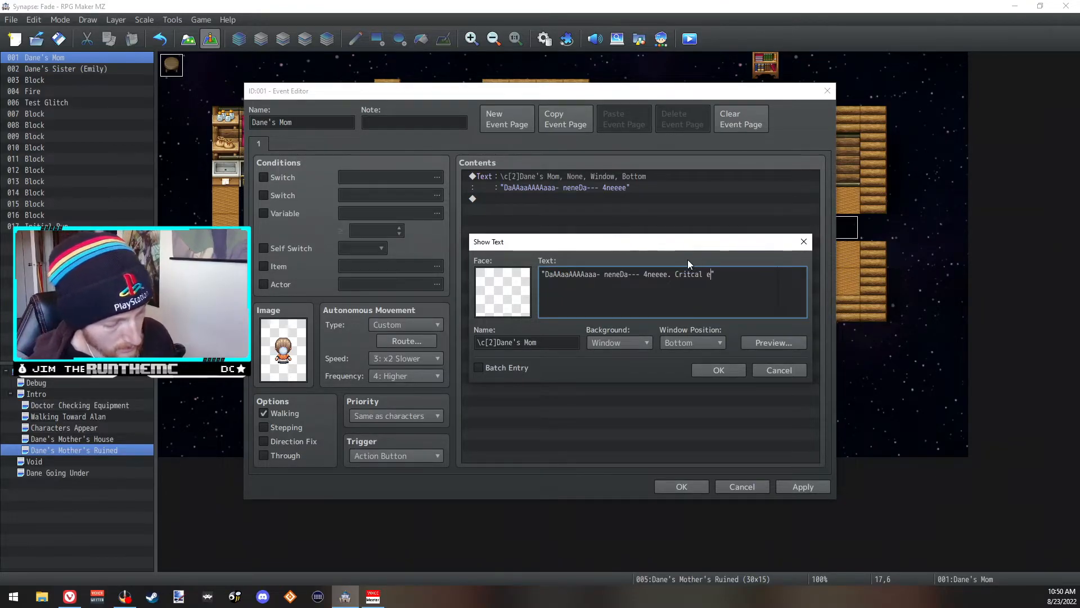
{"action": "type", "text": "04"}
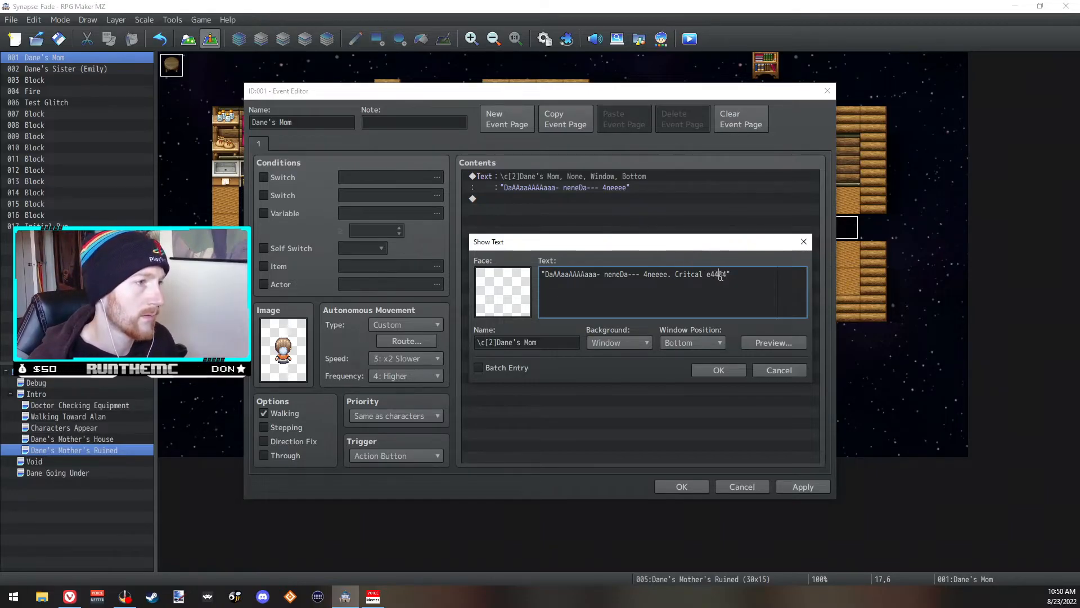
{"action": "key", "text": "BackSpace"}
{"action": "type", "text": "RR"}
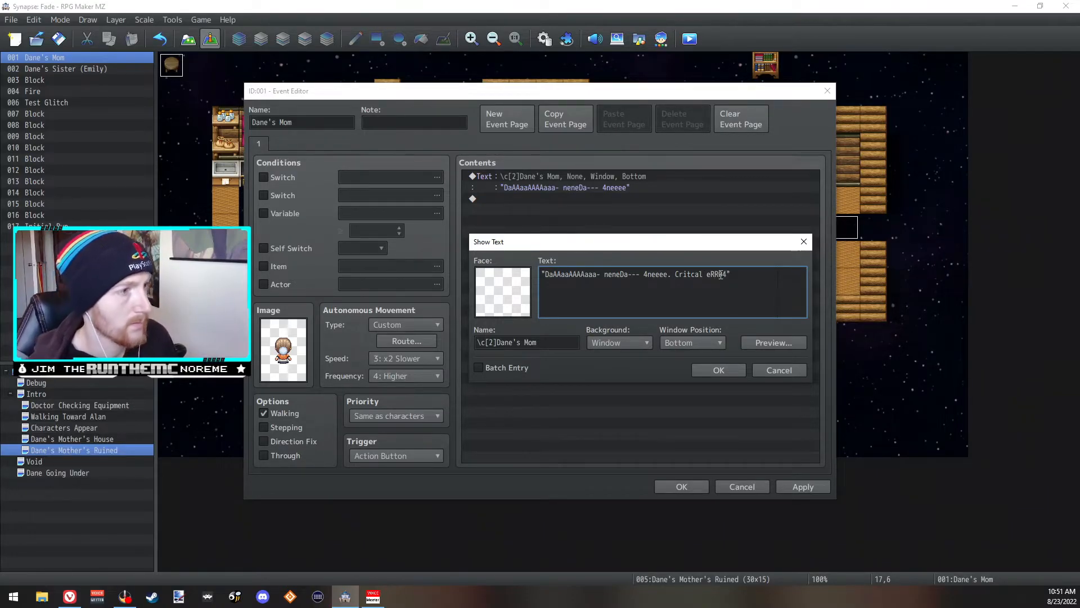
{"action": "key", "text": "BackSpace"}
{"action": "type", "text": "R"}
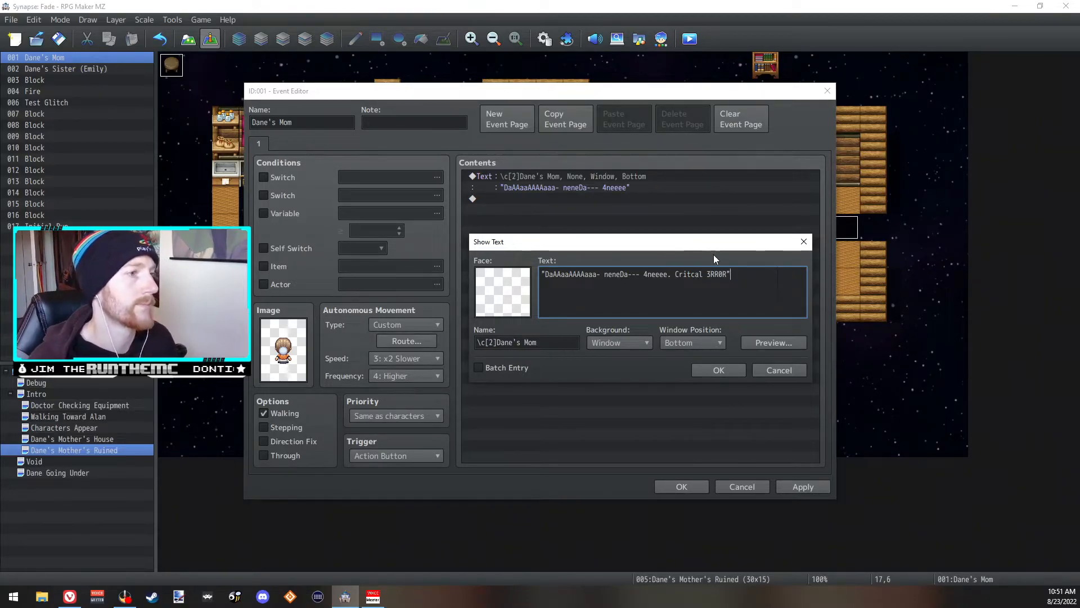
{"action": "left_click", "coordinate": [704, 369]}
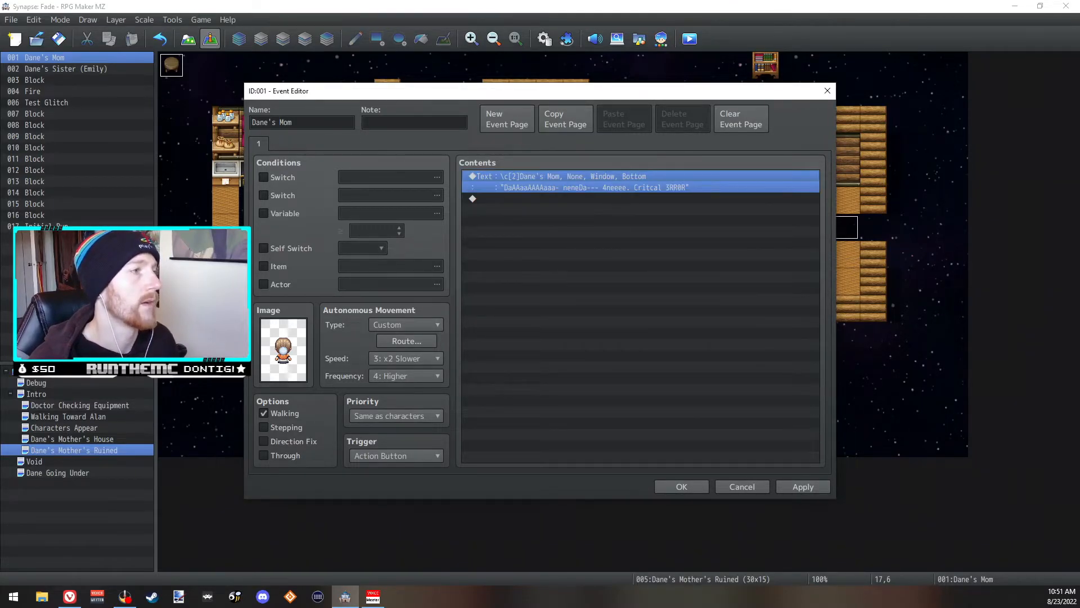
- Save the Dane's Mom event with its new message and reopen it for editing
{"action": "left_click", "coordinate": [576, 197]}
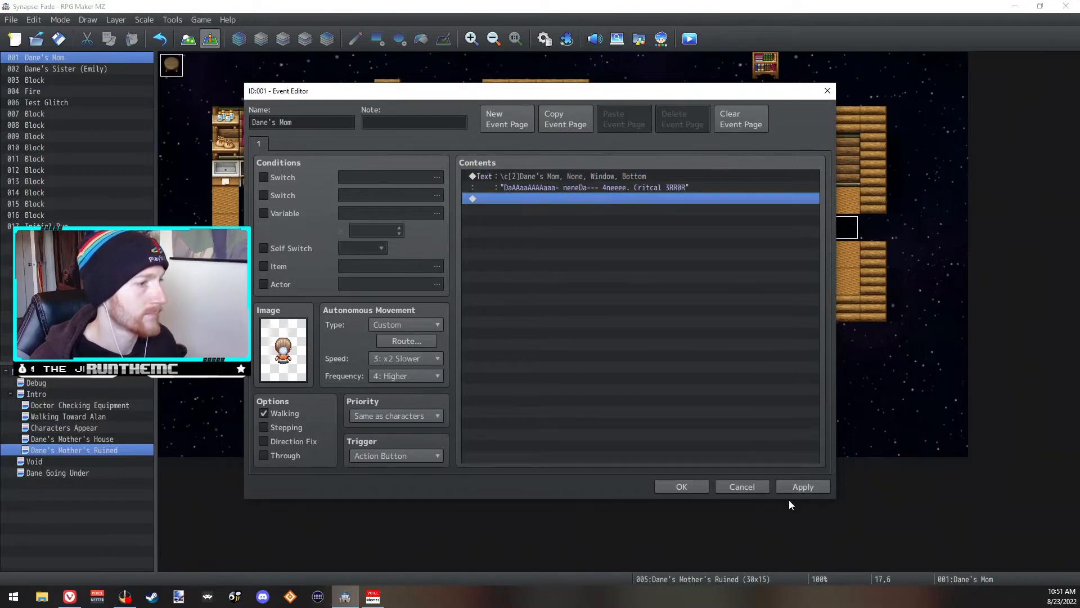
{"action": "left_click", "coordinate": [560, 178]}
{"action": "left_click", "coordinate": [693, 486]}
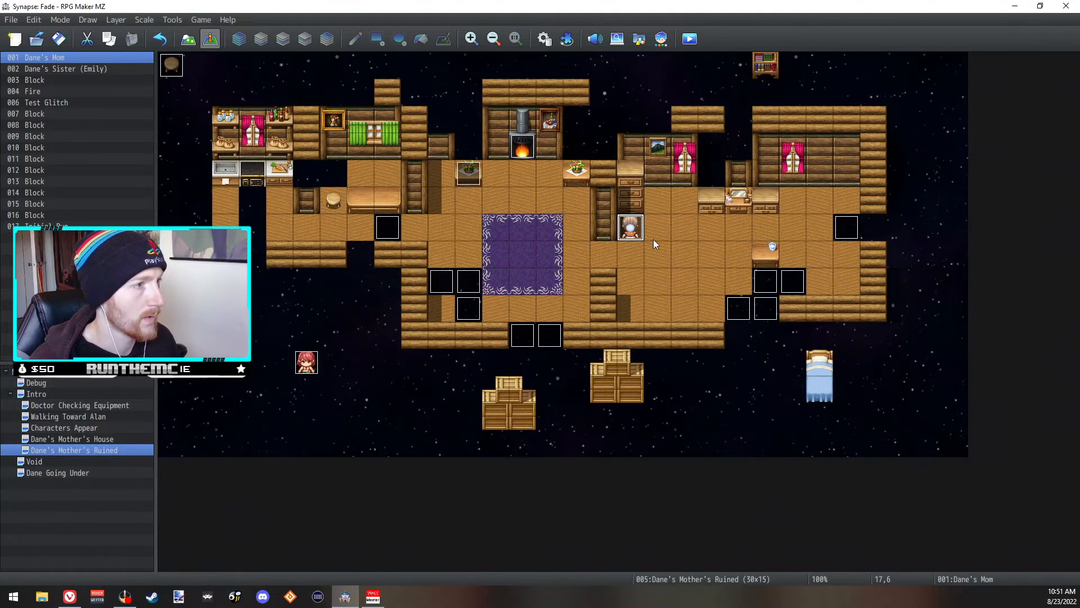
{"action": "double_click", "coordinate": [630, 227]}
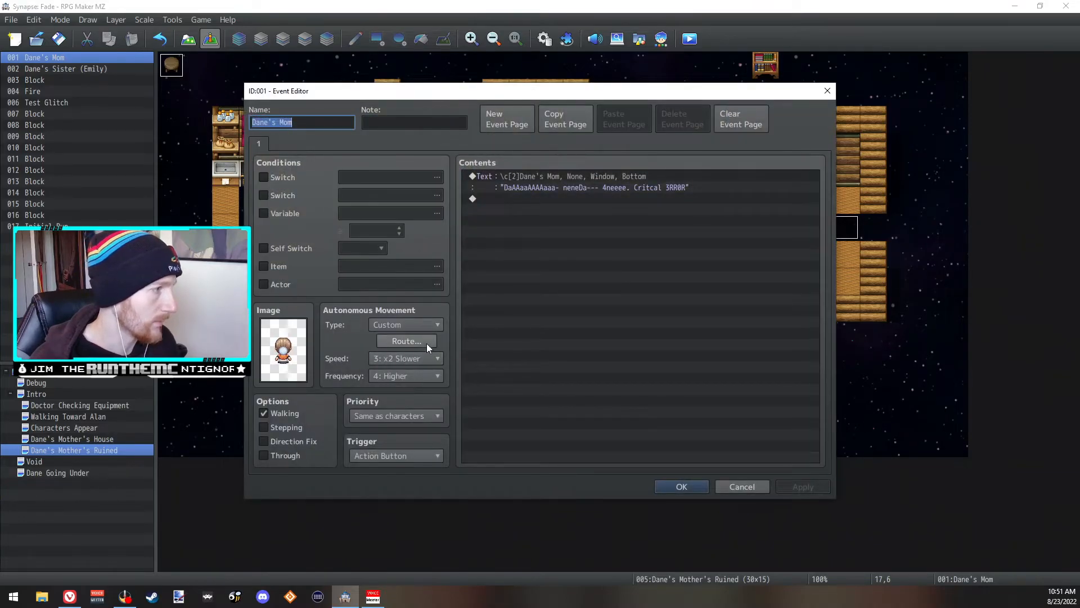
{"action": "left_click", "coordinate": [427, 341]}
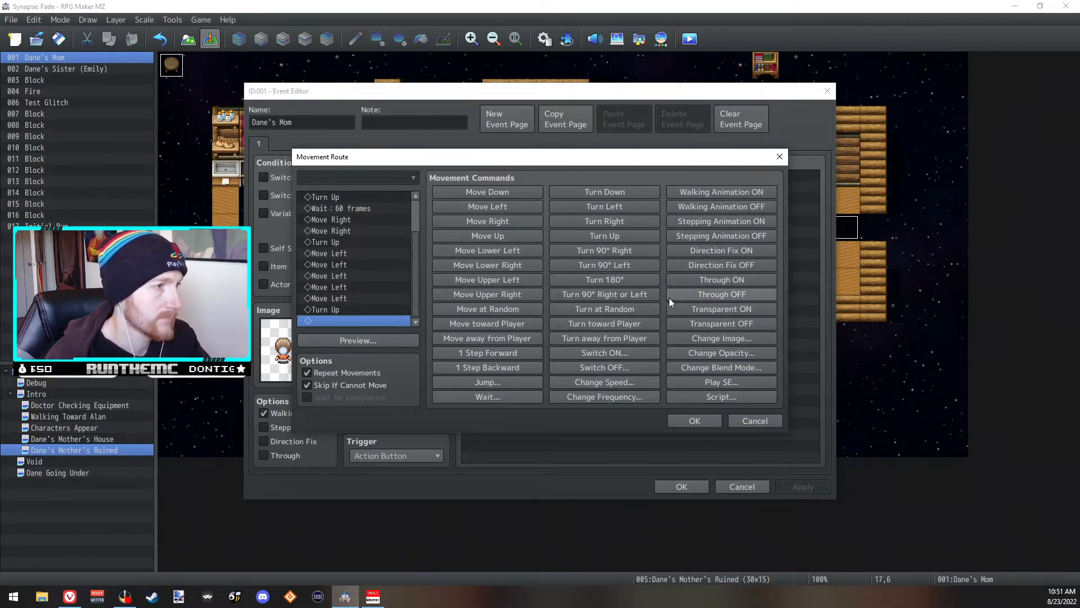
{"action": "left_click", "coordinate": [355, 197]}
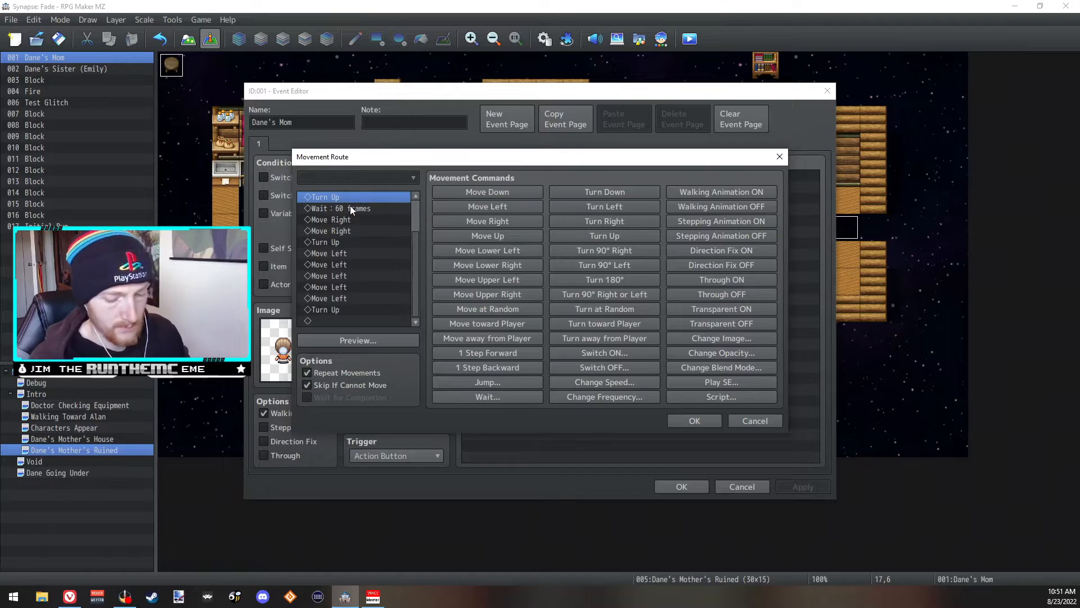
{"action": "left_click", "coordinate": [352, 208]}
{"action": "key", "text": "Delete"}
{"action": "key", "text": "Delete"}
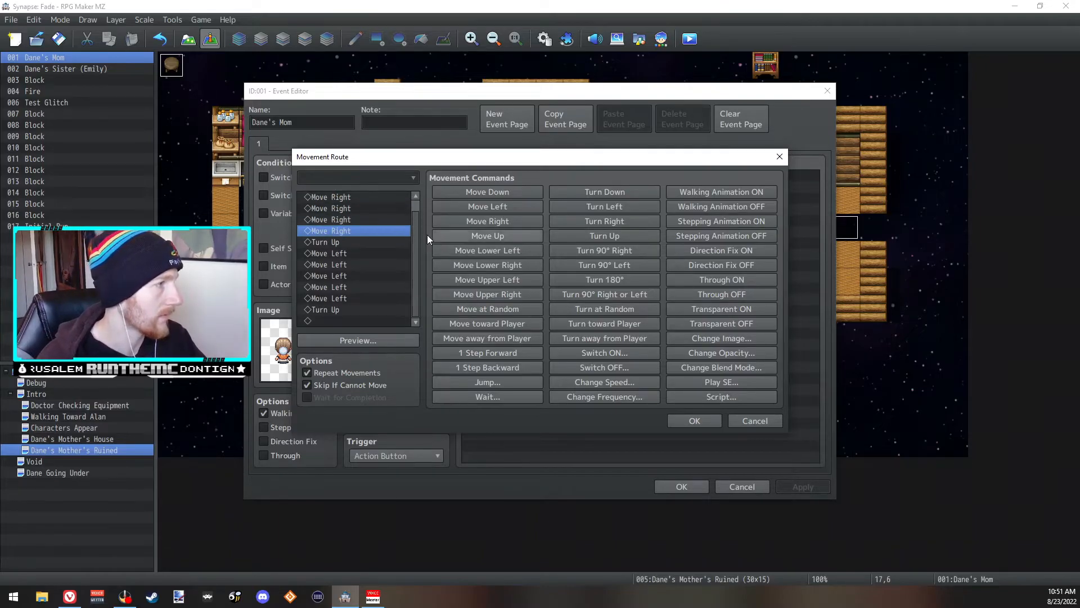
{"action": "left_click_drag", "start_coordinate": [415, 218], "coordinate": [414, 205]}
{"action": "left_click", "coordinate": [356, 197]}
{"action": "key", "text": "Delete"}
{"action": "key", "text": "Delete"}
{"action": "key", "text": "Delete"}
{"action": "key", "text": "Delete"}
{"action": "key", "text": "Delete"}
{"action": "key", "text": "Delete"}
{"action": "key", "text": "Delete"}
{"action": "key", "text": "Delete"}
{"action": "key", "text": "Delete"}
{"action": "key", "text": "Delete"}
{"action": "key", "text": "Delete"}
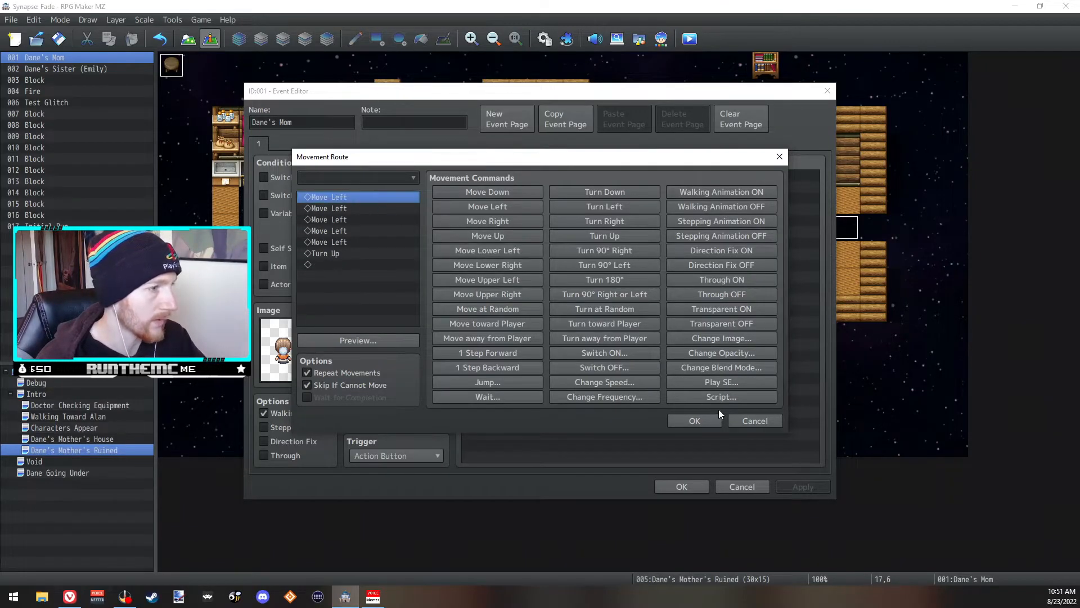
{"action": "left_click", "coordinate": [748, 421]}
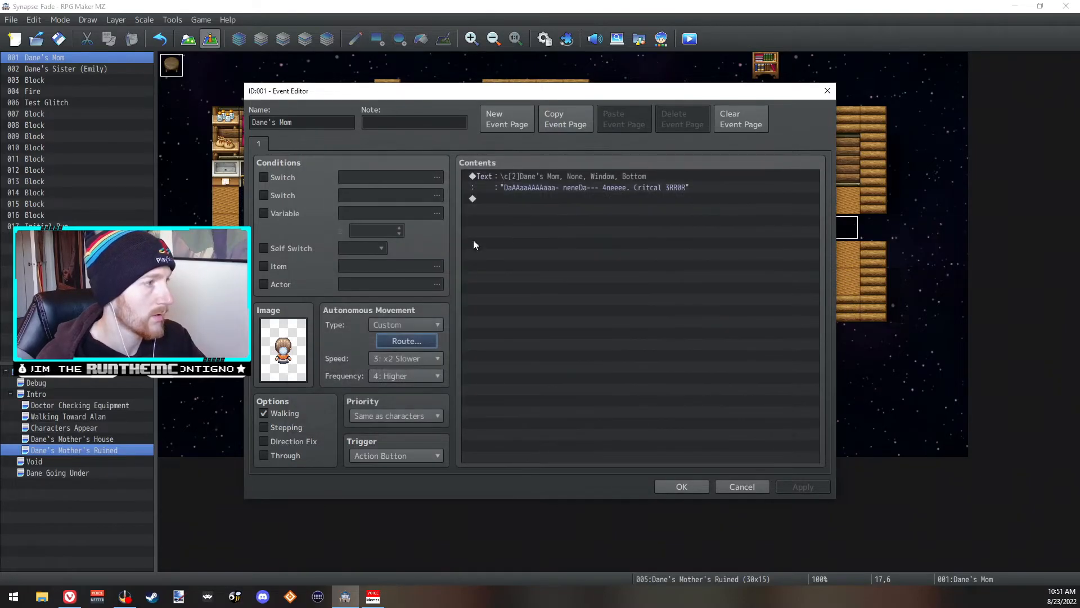
- Turn on Direction Fix for the Dane's Mom event and set its image to the grey-haired woman's first left-facing frame in People4
{"action": "left_click", "coordinate": [263, 443]}
{"action": "double_click", "coordinate": [279, 375]}
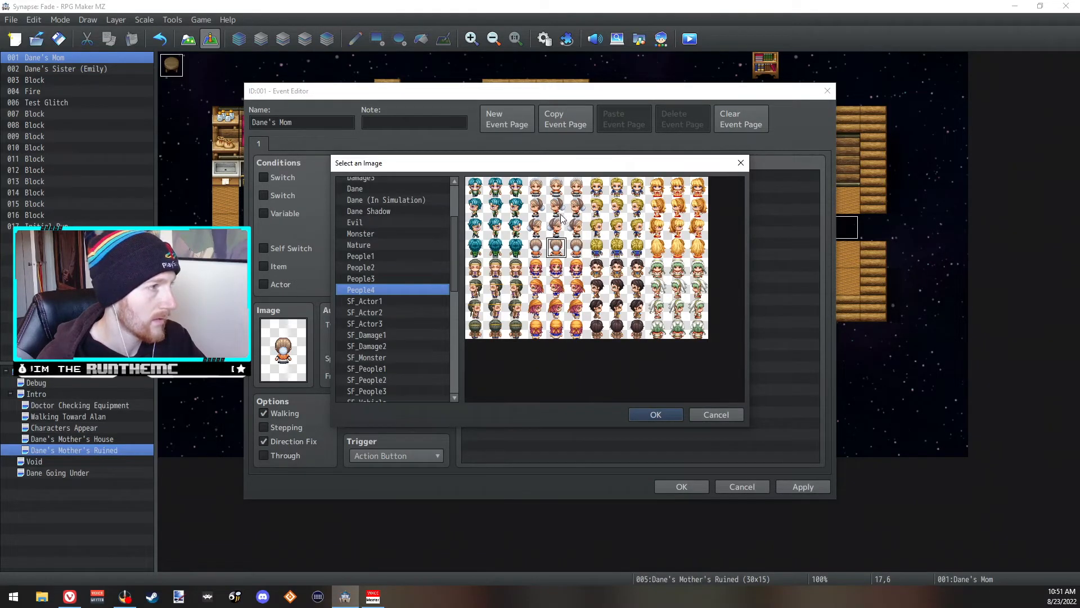
{"action": "left_click", "coordinate": [540, 208]}
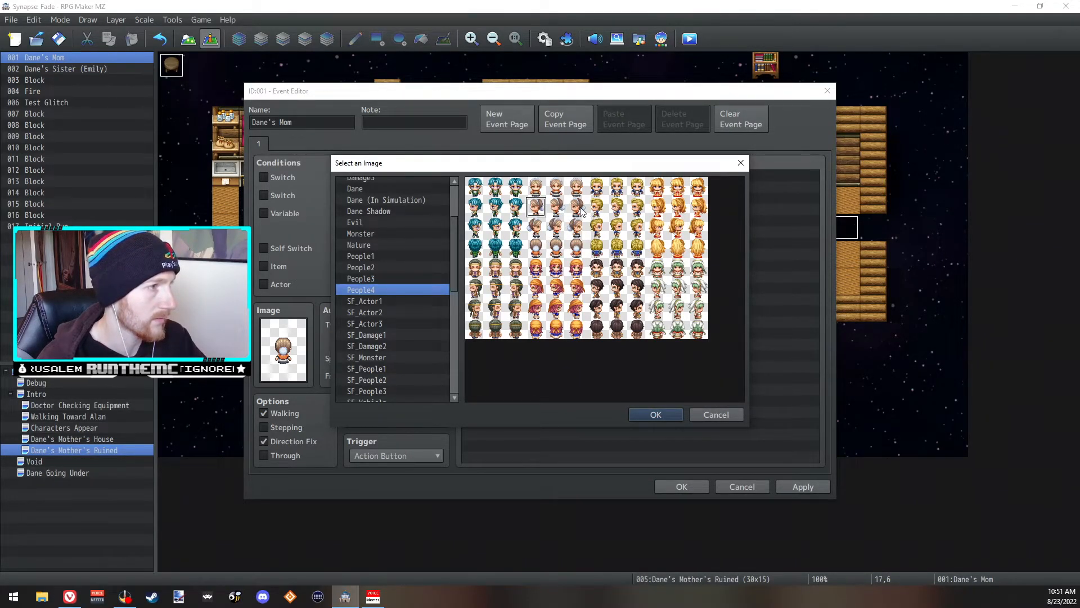
{"action": "left_click", "coordinate": [656, 415]}
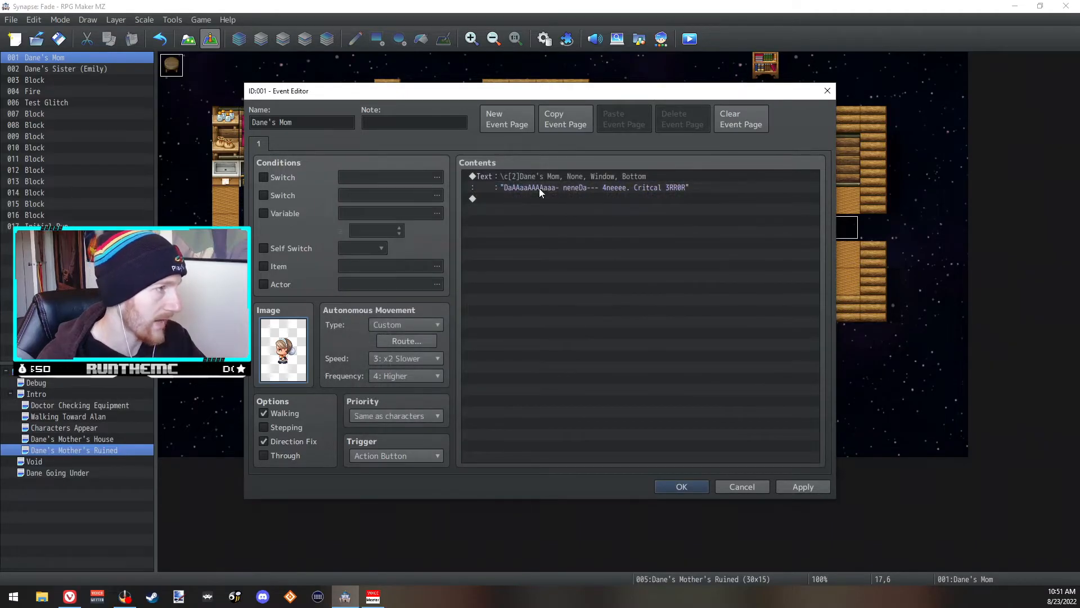
- Delete every existing command from the Dane's Mom event's custom movement route
{"action": "left_click", "coordinate": [406, 341]}
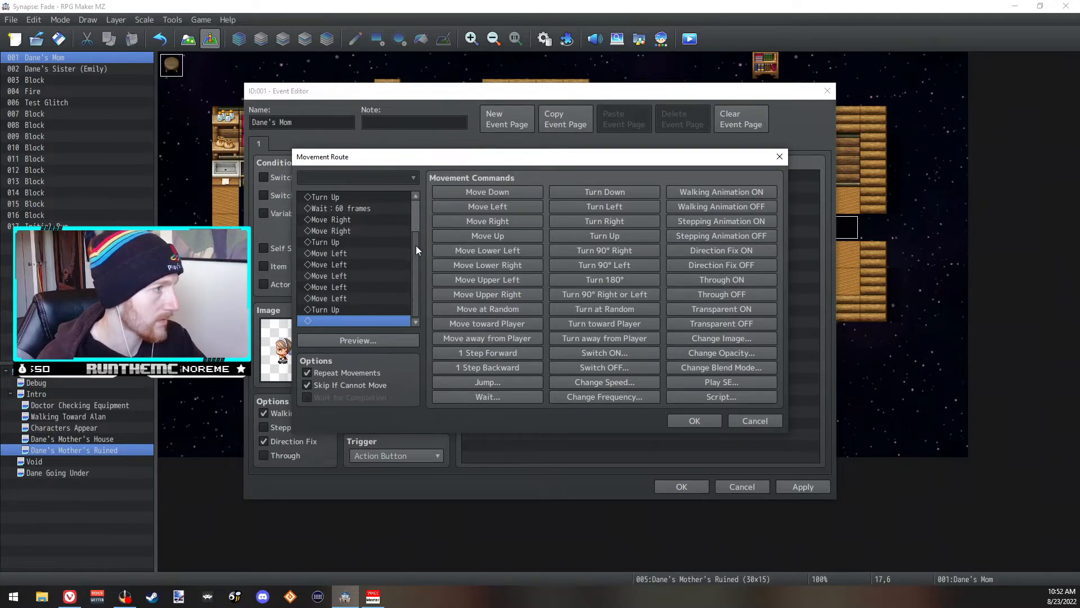
{"action": "left_click_drag", "start_coordinate": [416, 245], "coordinate": [413, 210]}
{"action": "left_click", "coordinate": [345, 195]}
{"action": "key", "text": "Delete"}
{"action": "key", "text": "Delete"}
{"action": "key", "text": "Delete"}
{"action": "key", "text": "Delete"}
{"action": "key", "text": "Delete"}
{"action": "key", "text": "Delete"}
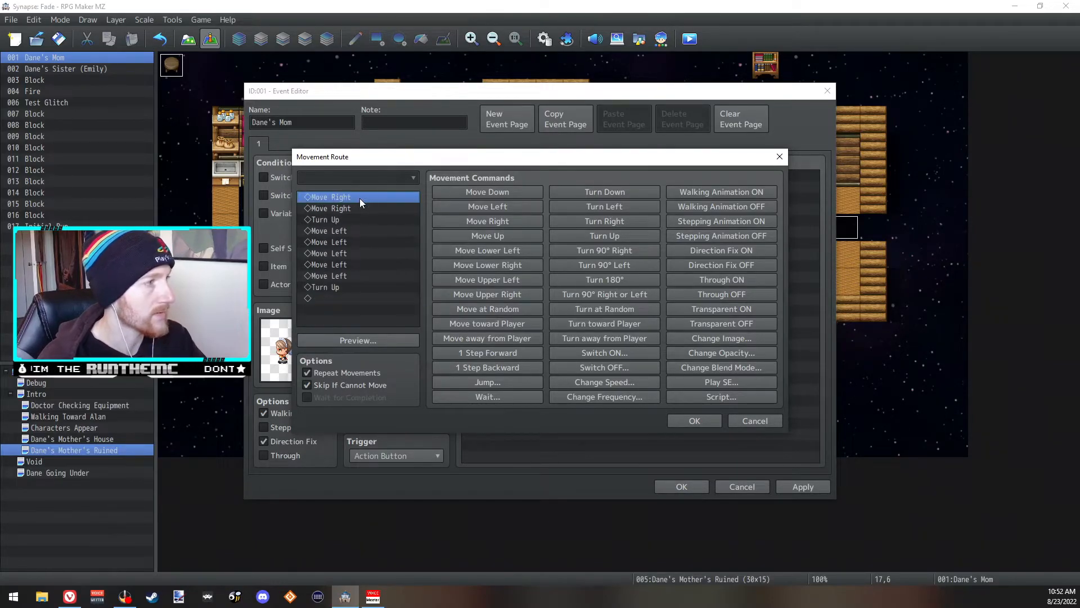
{"action": "key", "text": "Delete"}
{"action": "key", "text": "Delete"}
{"action": "key", "text": "Delete"}
{"action": "key", "text": "Delete"}
{"action": "key", "text": "Delete"}
{"action": "key", "text": "Delete"}
{"action": "key", "text": "Delete"}
{"action": "key", "text": "Delete"}
{"action": "key", "text": "Delete"}
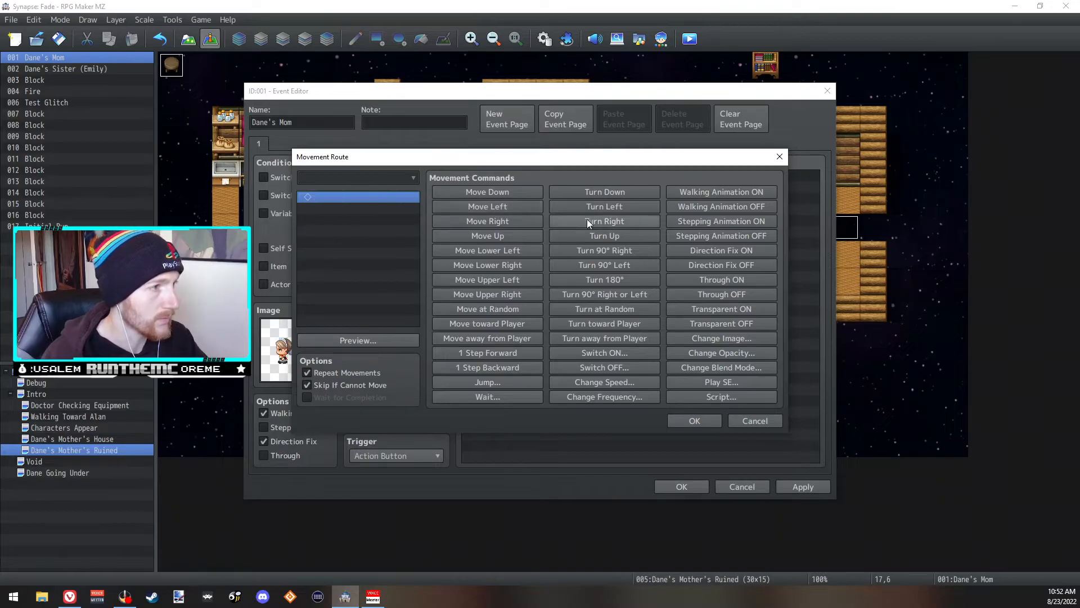
- Add five Move Right commands to the emptied movement route of the Dane's Mom event
{"action": "left_click", "coordinate": [510, 223]}
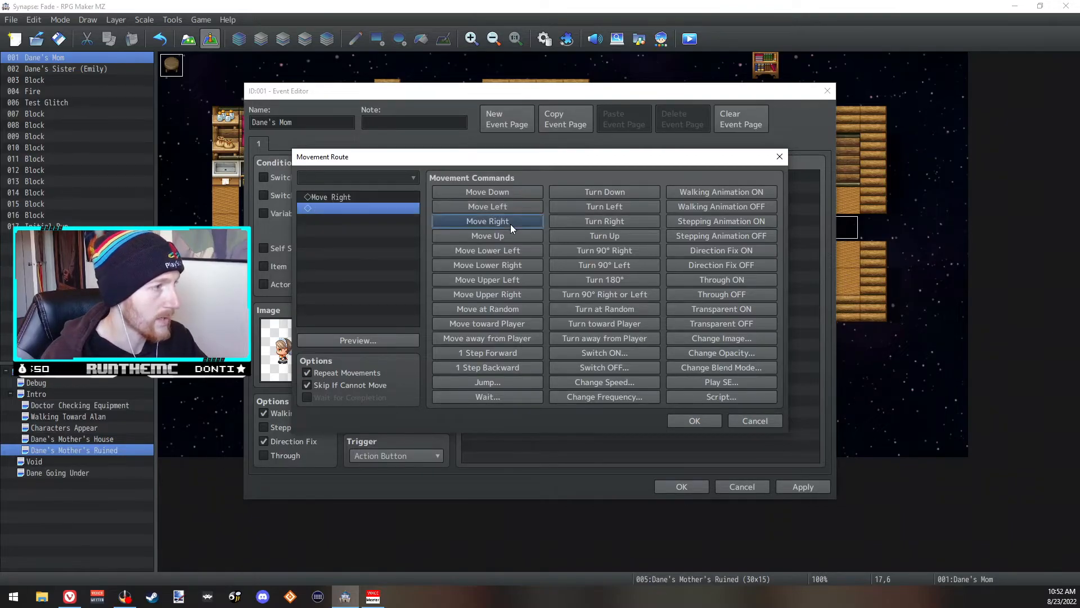
{"action": "left_click", "coordinate": [511, 224]}
{"action": "left_click", "coordinate": [511, 224]}
{"action": "left_click", "coordinate": [511, 224]}
{"action": "left_click", "coordinate": [511, 224]}
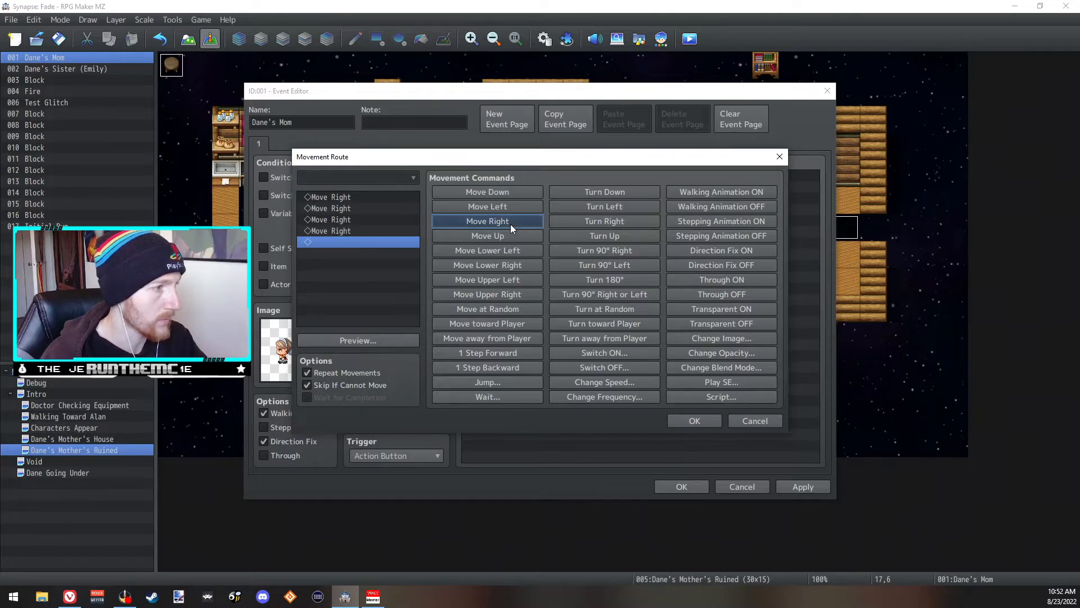
- Add a Jump command with offset X -5 and Y 0 at the end of the Dane's Mom movement route
{"action": "left_click", "coordinate": [522, 381]}
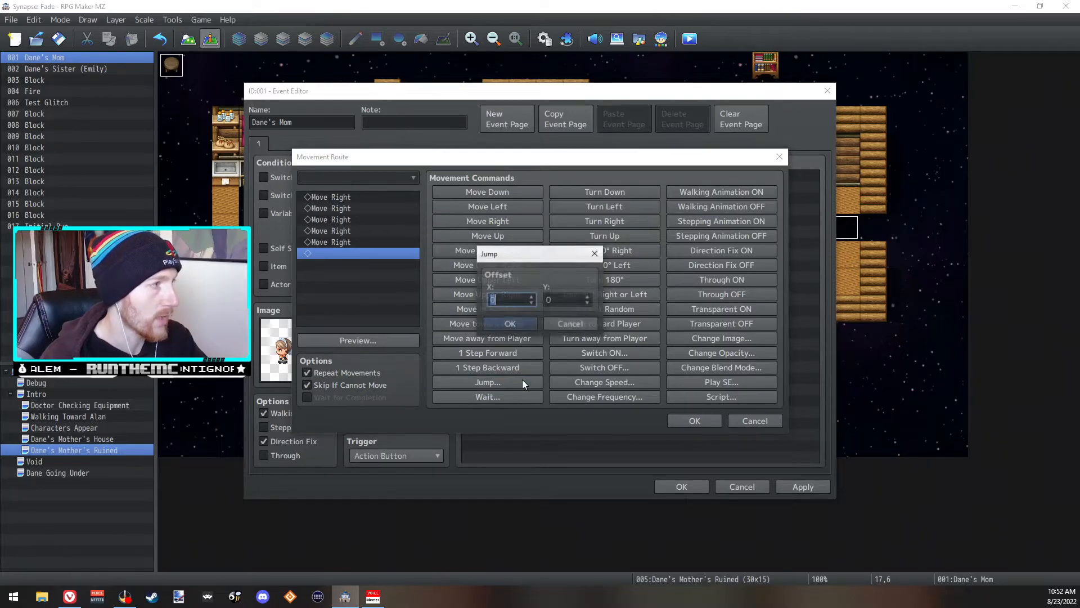
{"action": "left_click", "coordinate": [533, 302]}
{"action": "left_click", "coordinate": [534, 302]}
{"action": "left_click", "coordinate": [533, 301]}
{"action": "left_click", "coordinate": [532, 303]}
{"action": "left_click", "coordinate": [531, 302]}
{"action": "left_click", "coordinate": [532, 303]}
{"action": "left_click", "coordinate": [526, 325]}
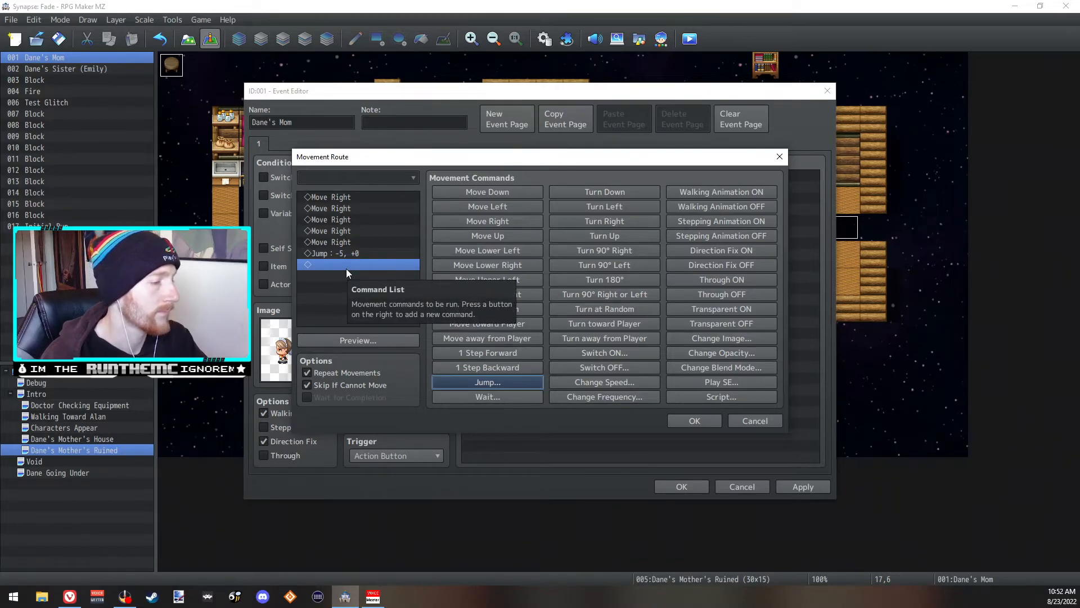
- Save the edited movement route and apply the changes to the Dane's Mom event
{"action": "left_click", "coordinate": [688, 422]}
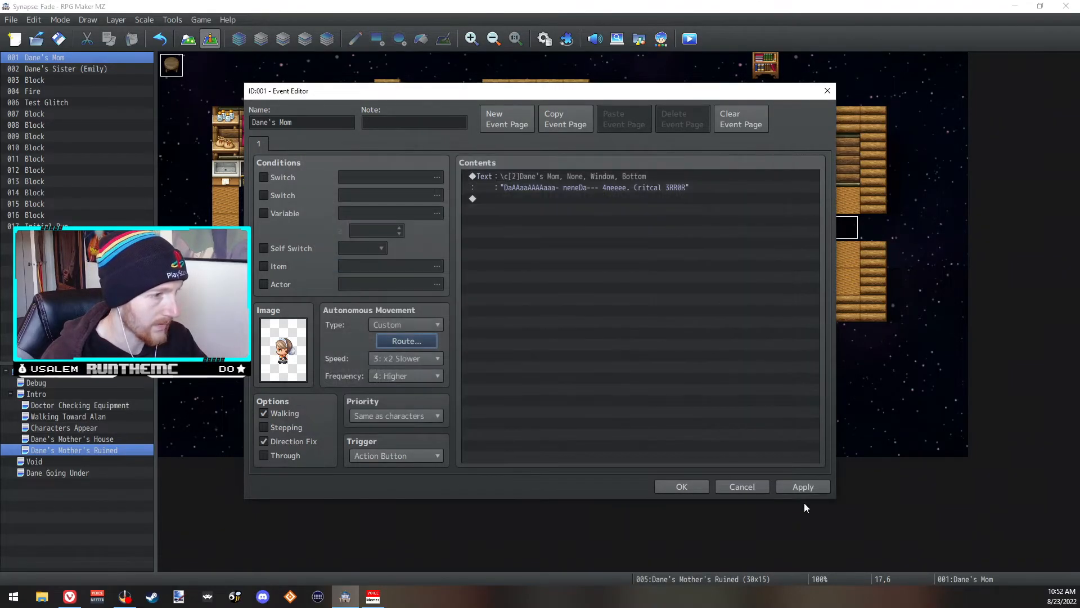
{"action": "left_click", "coordinate": [810, 486]}
{"action": "left_click", "coordinate": [694, 488]}
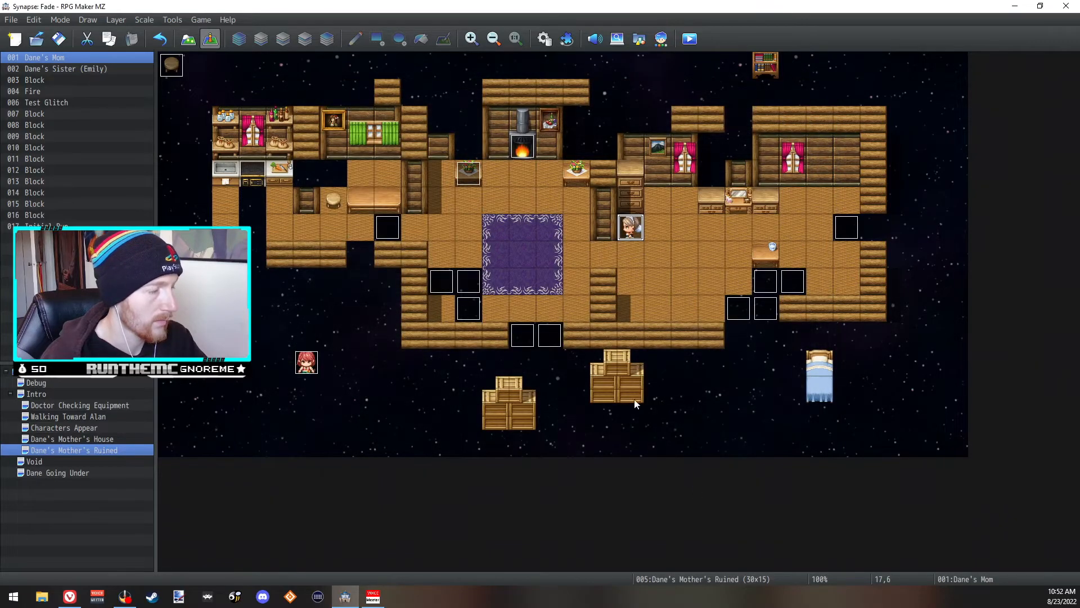
- Set the player's starting position to tile 13,9, just below the purple rug on the Dane's Mother's Ruined map
{"action": "left_click", "coordinate": [523, 255]}
{"action": "right_click", "coordinate": [523, 254]}
{"action": "left_click", "coordinate": [518, 322]}
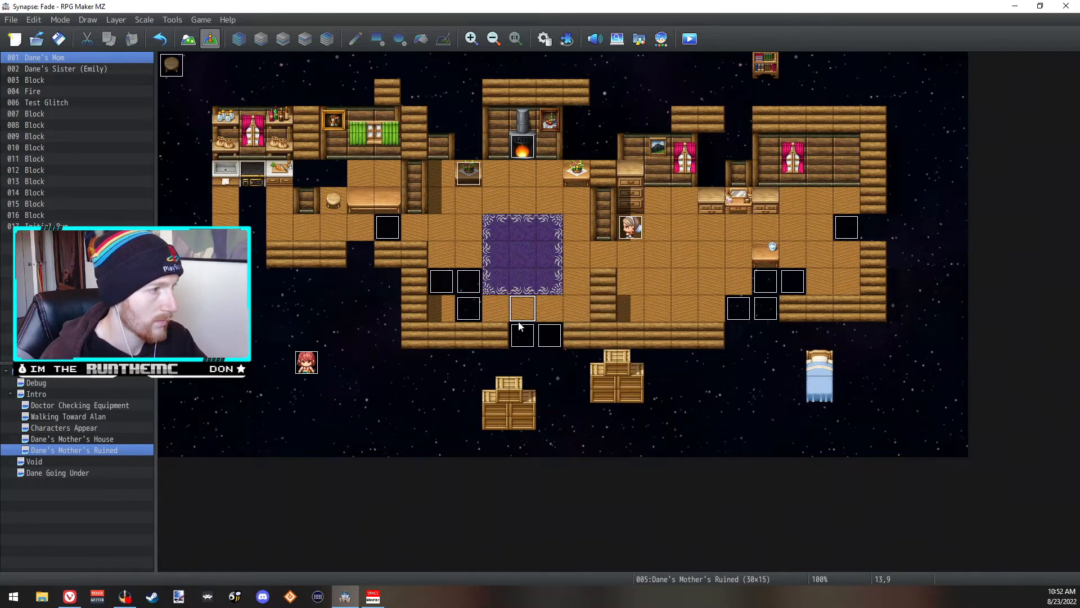
{"action": "right_click", "coordinate": [518, 321]}
{"action": "mouse_move", "coordinate": [583, 491]}
{"action": "left_click", "coordinate": [670, 490]}
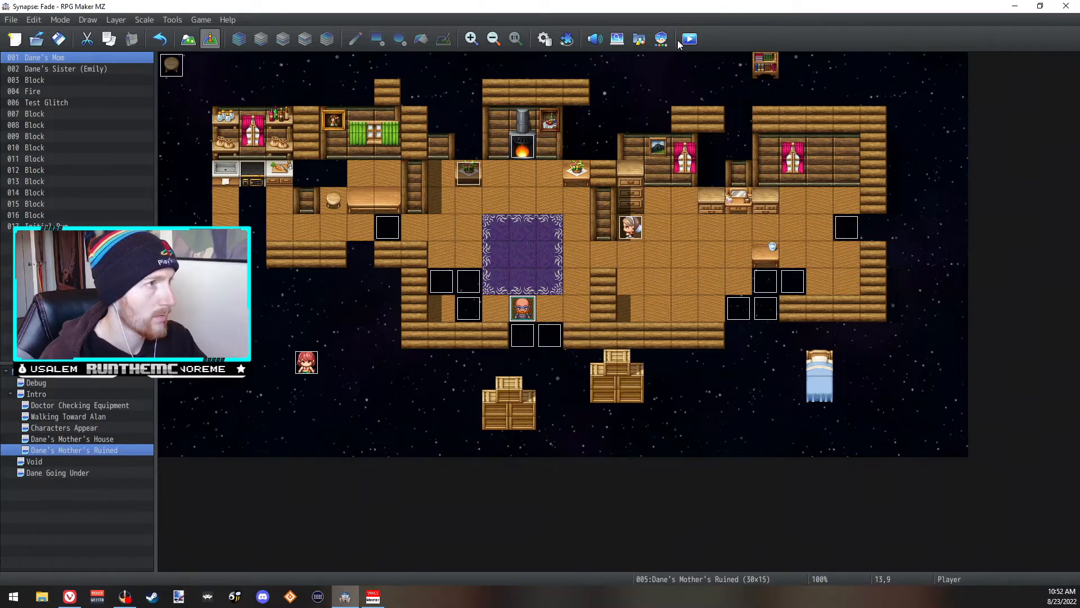
- Save the changes and playtest a new game to check the opening scene and Dane's Mom's movement, and close the playtest
{"action": "left_click", "coordinate": [687, 40]}
{"action": "left_click", "coordinate": [527, 314]}
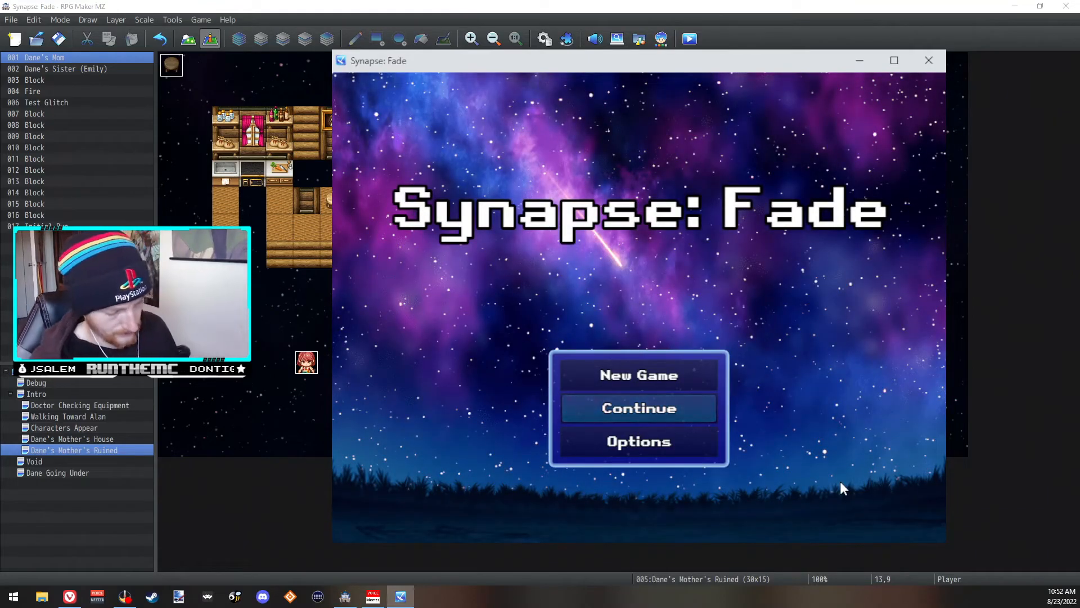
{"action": "key", "text": "Up"}
{"action": "key", "text": "Return"}
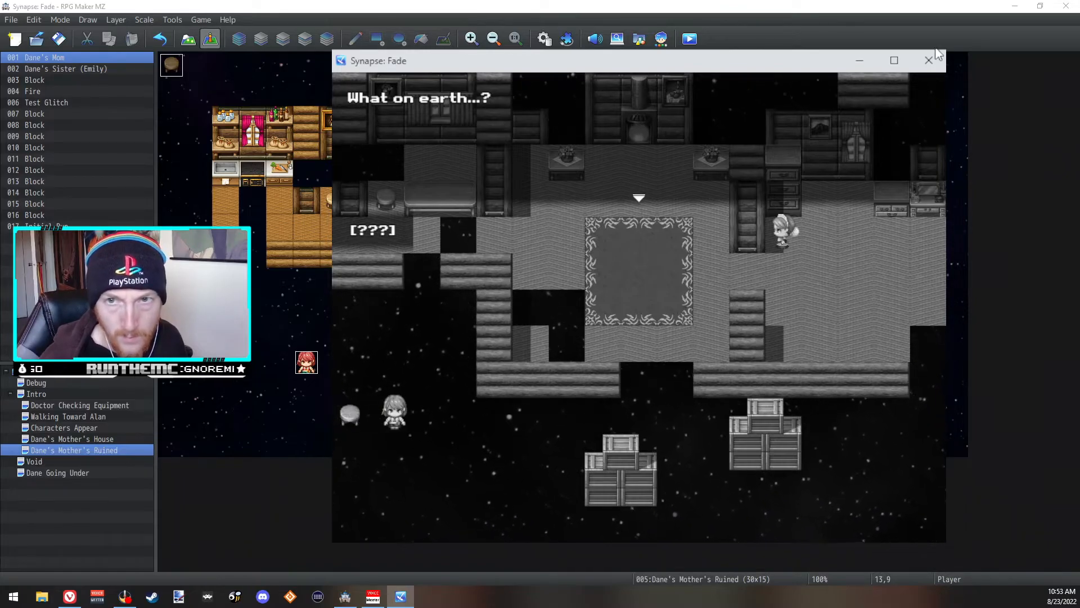
{"action": "left_click", "coordinate": [362, 234]}
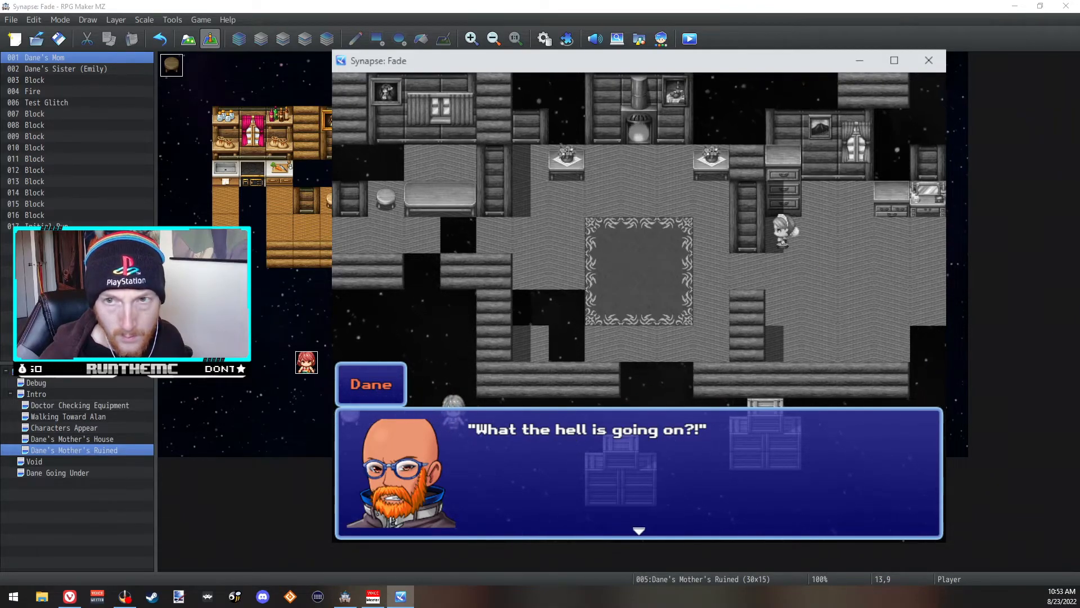
{"action": "left_click", "coordinate": [924, 76]}
{"action": "left_click", "coordinate": [929, 60]}
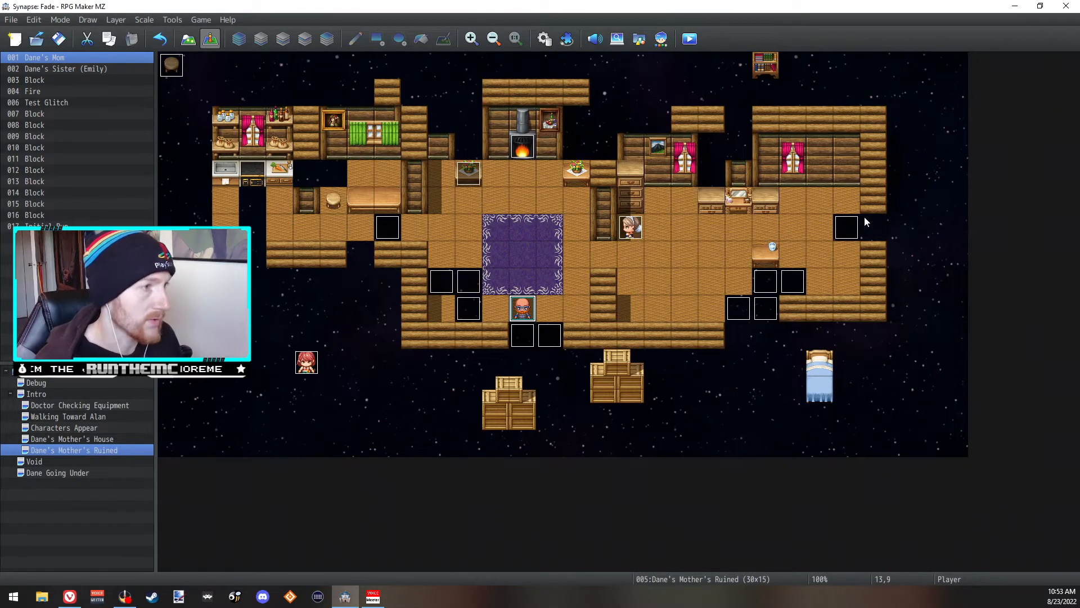
- Turn off the Walking animation option for the Dane's Mom event
{"action": "double_click", "coordinate": [624, 228]}
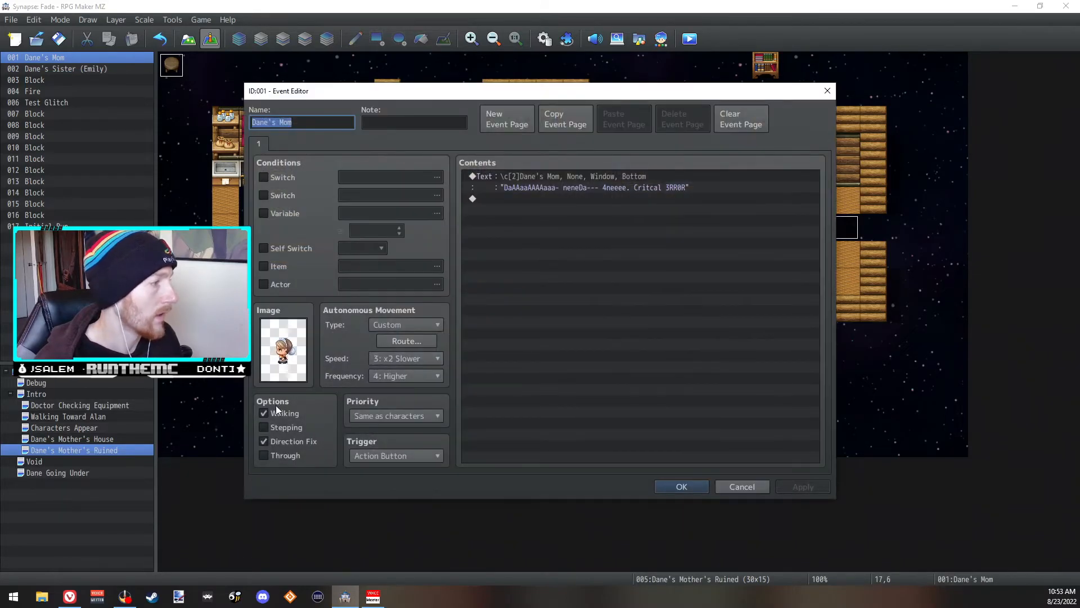
{"action": "left_click", "coordinate": [264, 413]}
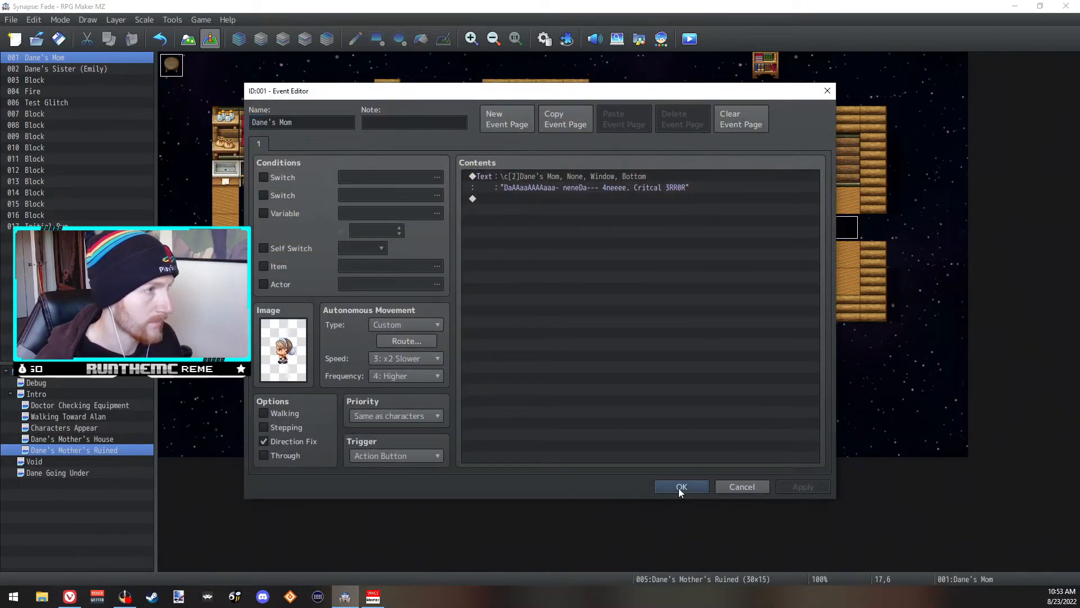
{"action": "left_click", "coordinate": [680, 487]}
- Delete every Move Right command and the Jump command from the Dane's Mom event's custom movement route
{"action": "double_click", "coordinate": [641, 221]}
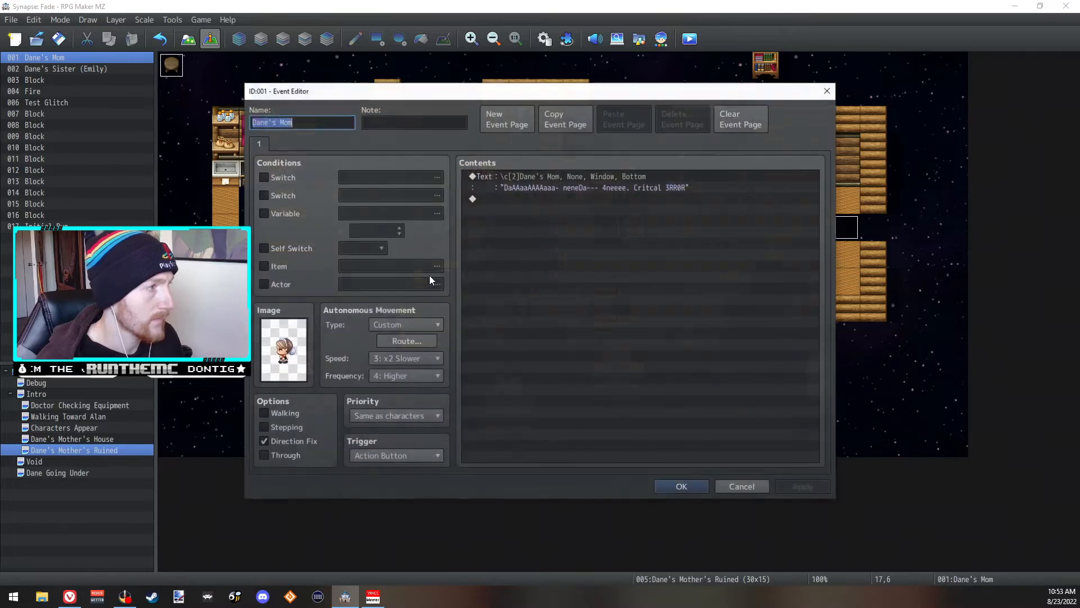
{"action": "left_click", "coordinate": [407, 342]}
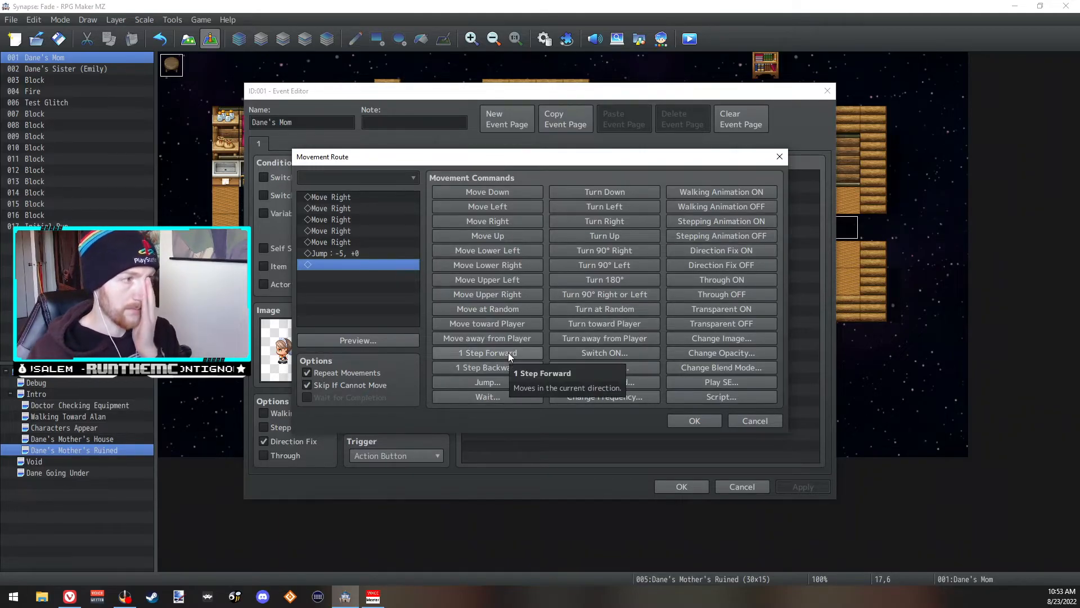
{"action": "left_click", "coordinate": [361, 201]}
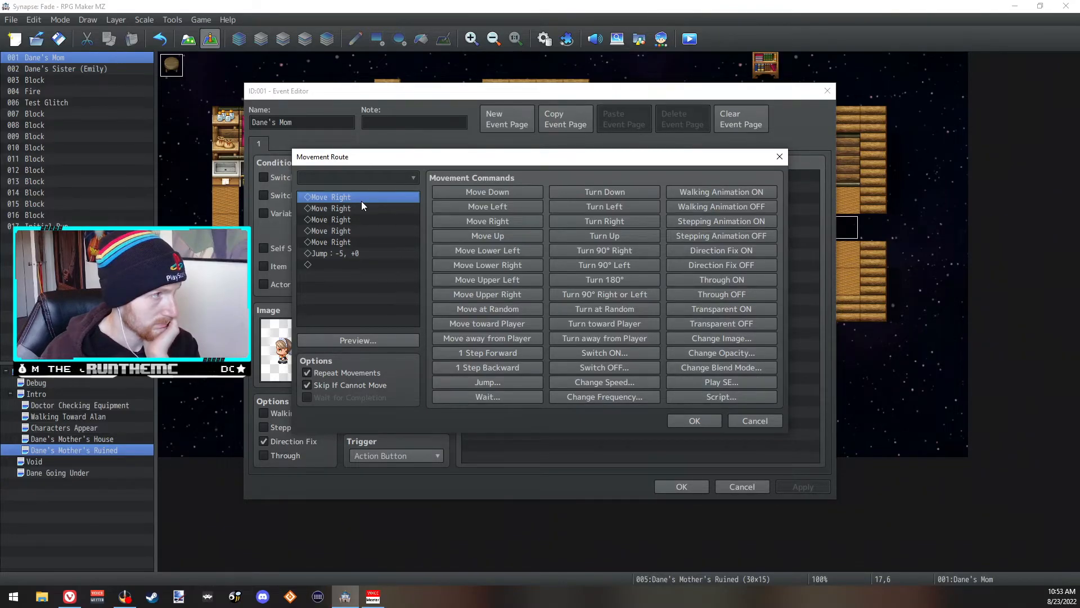
{"action": "key", "text": "Delete"}
{"action": "key", "text": "Delete"}
{"action": "key", "text": "Delete"}
{"action": "key", "text": "Delete"}
{"action": "key", "text": "Delete"}
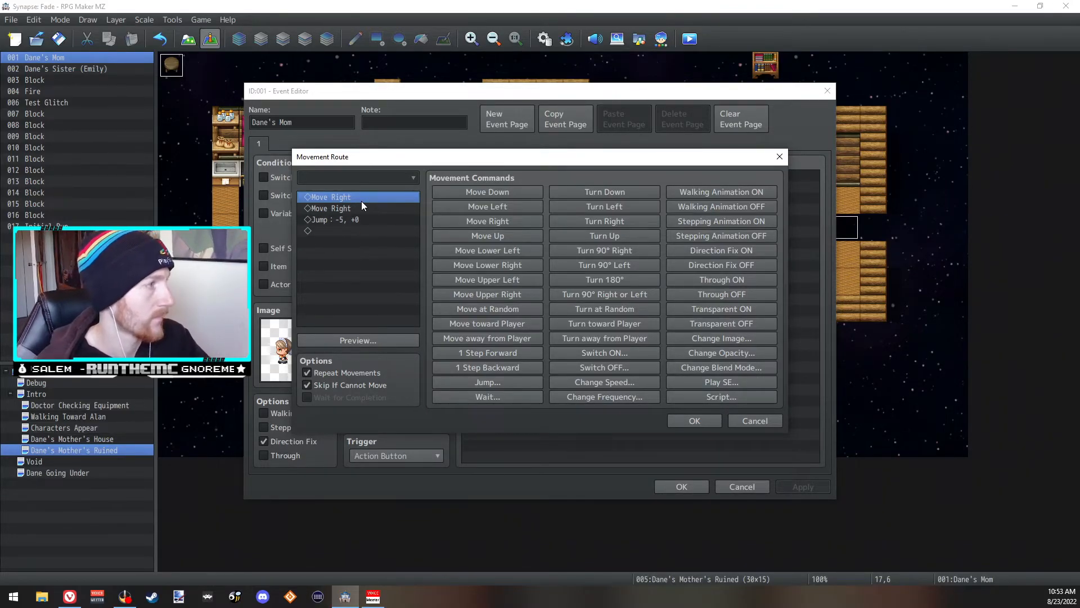
{"action": "key", "text": "Delete"}
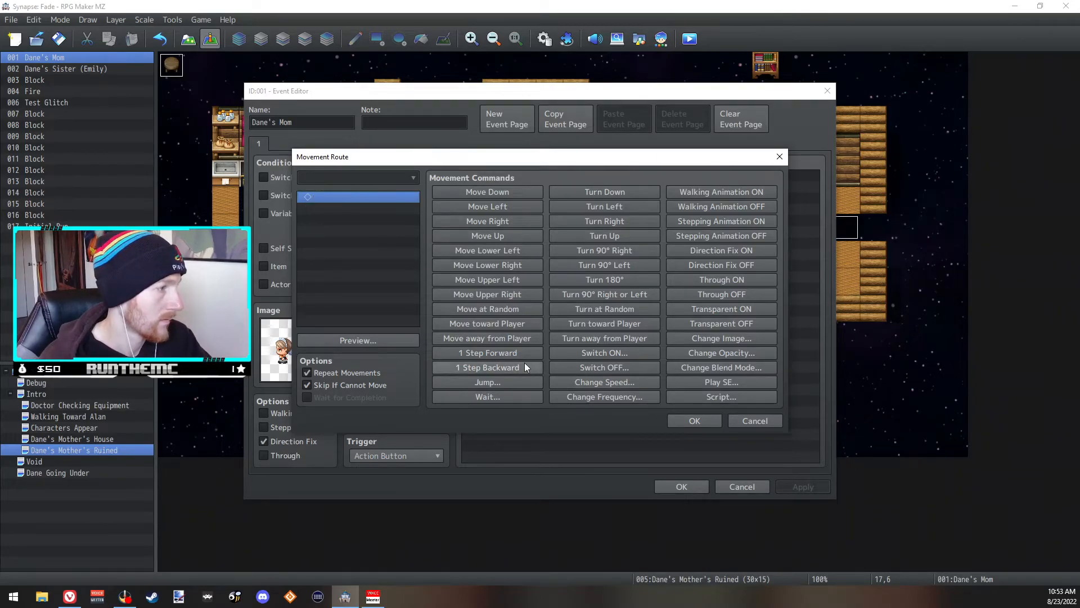
- Try a single Move away from Player command as the Dane's Mom movement route and save the event
{"action": "left_click", "coordinate": [500, 340]}
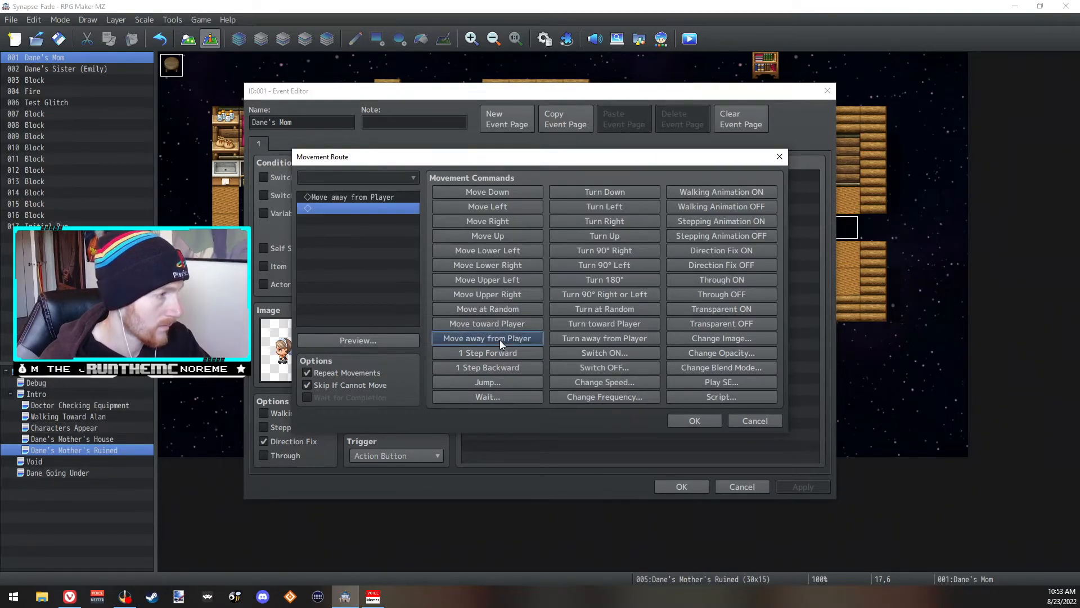
{"action": "left_click", "coordinate": [393, 197]}
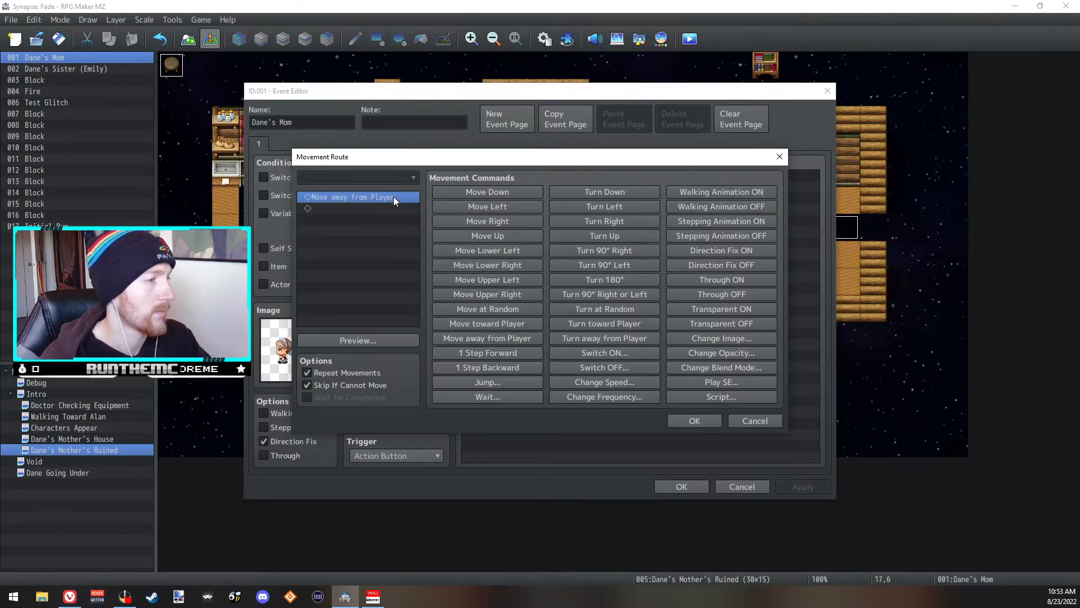
{"action": "key", "text": "Delete"}
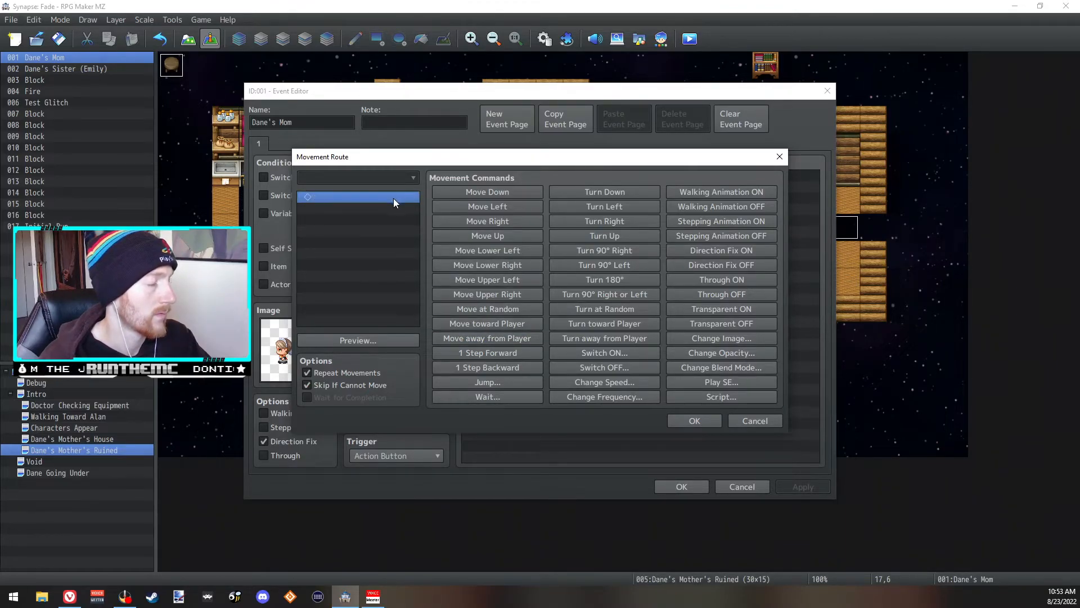
{"action": "left_click", "coordinate": [498, 340]}
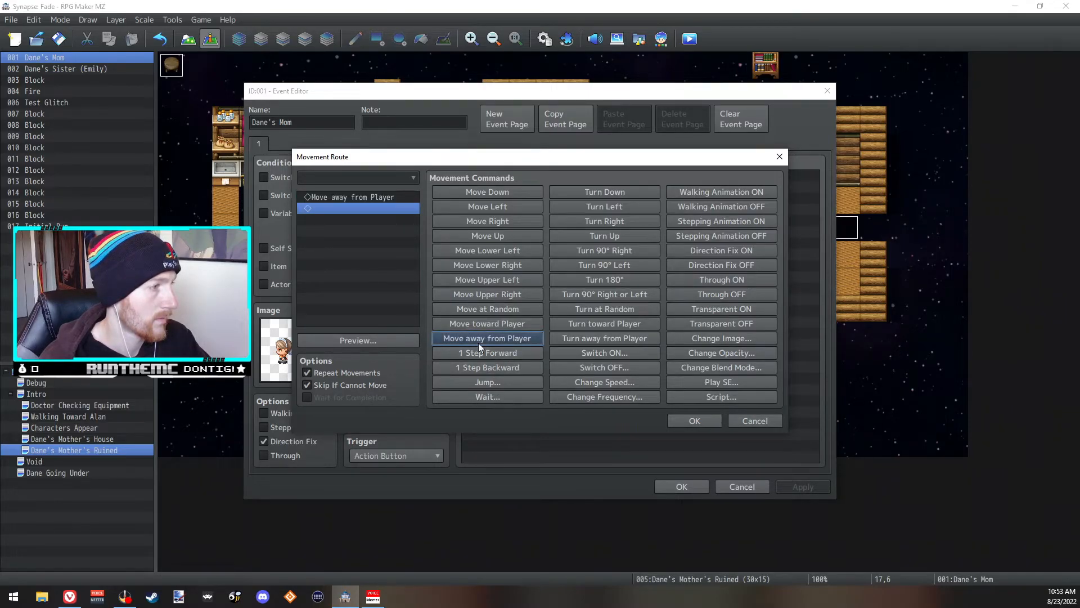
{"action": "left_click", "coordinate": [695, 421]}
{"action": "left_click", "coordinate": [683, 486]}
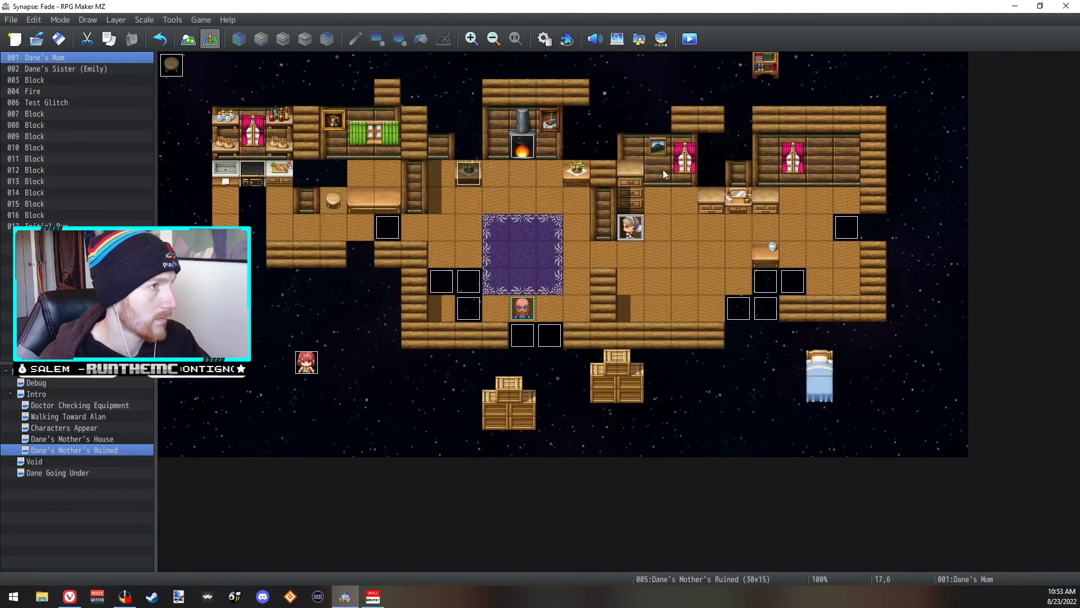
{"action": "left_click", "coordinate": [688, 40]}
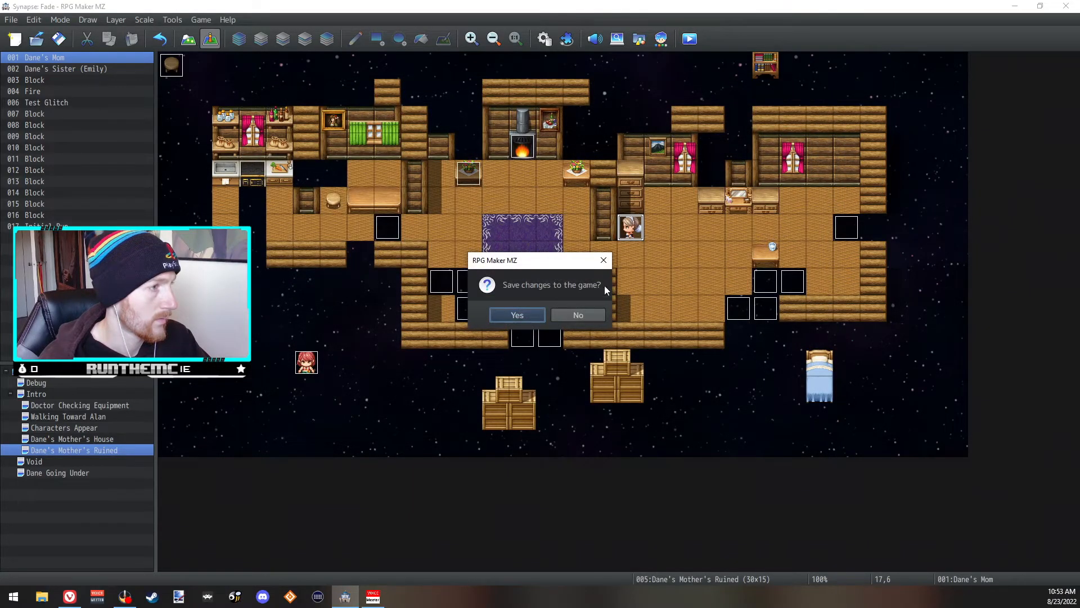
{"action": "left_click", "coordinate": [603, 260]}
- Set the Dane's Mom event's autonomous movement to frequency 5: Highest and speed 5: x2 Faster
{"action": "key", "text": "Return"}
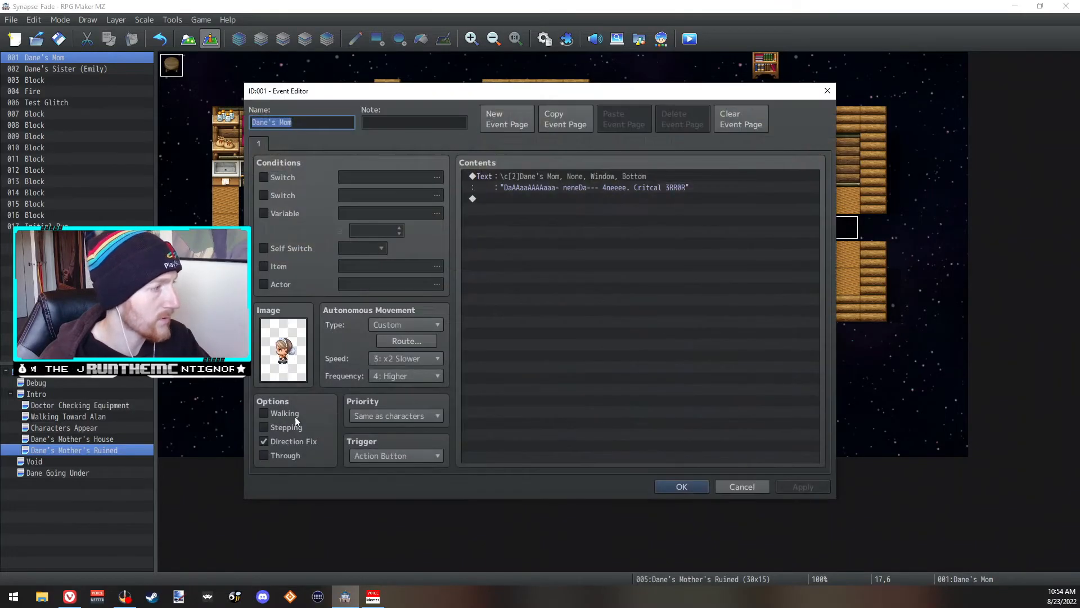
{"action": "left_click", "coordinate": [387, 339]}
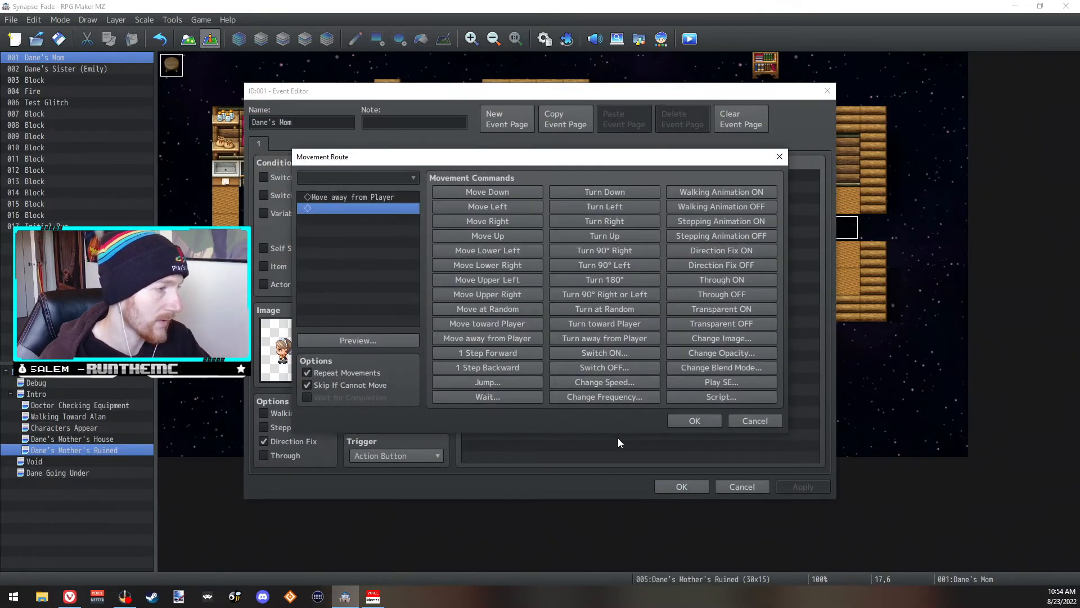
{"action": "left_click", "coordinate": [756, 423]}
{"action": "left_click", "coordinate": [417, 381]}
{"action": "left_click", "coordinate": [410, 442]}
{"action": "left_click", "coordinate": [406, 358]}
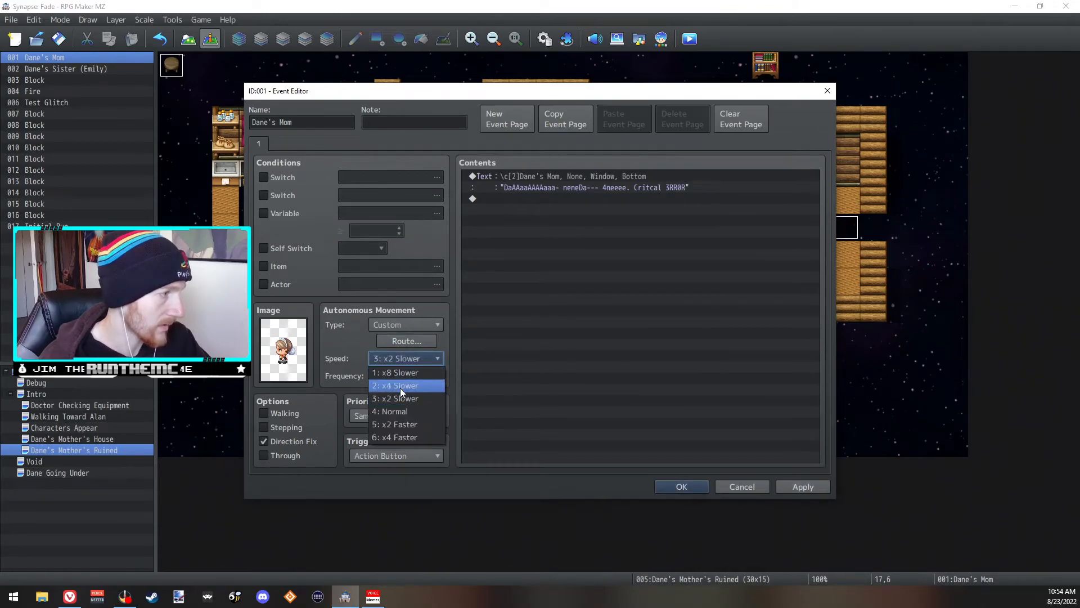
{"action": "left_click", "coordinate": [407, 421]}
- Replace the Move away from Player command in the Dane's Mom movement route with five Move Right commands
{"action": "left_click", "coordinate": [394, 339]}
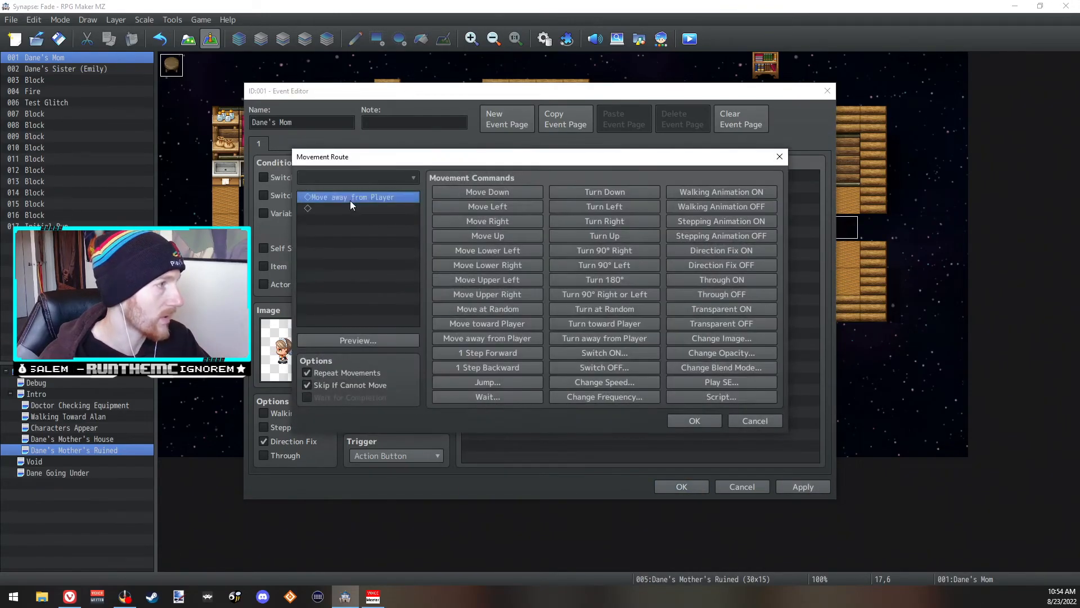
{"action": "left_click", "coordinate": [488, 223]}
{"action": "left_click", "coordinate": [489, 223]}
{"action": "left_click", "coordinate": [488, 223]}
{"action": "left_click", "coordinate": [488, 223]}
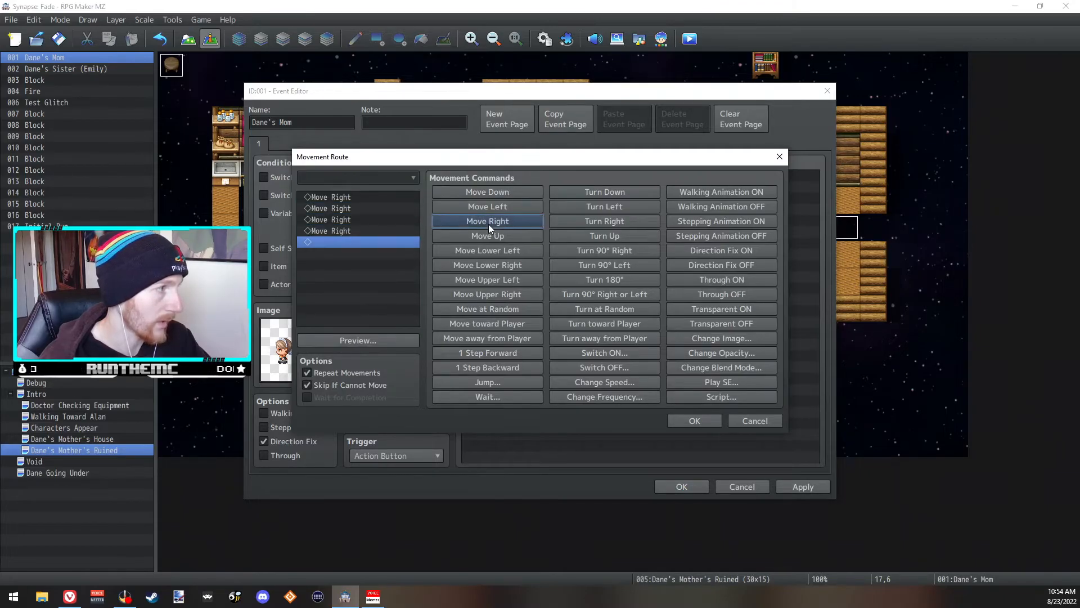
{"action": "left_click", "coordinate": [488, 222]}
- Add a Jump command with X offset -5 and Y offset 0 after the five Move Right commands
{"action": "left_click", "coordinate": [500, 380]}
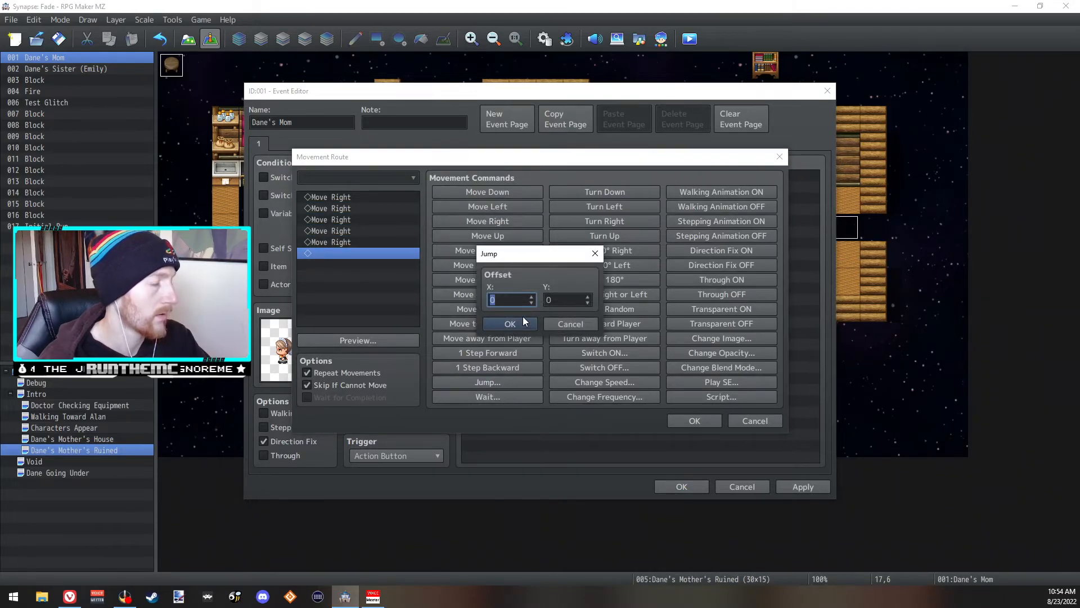
{"action": "type", "text": "-5"}
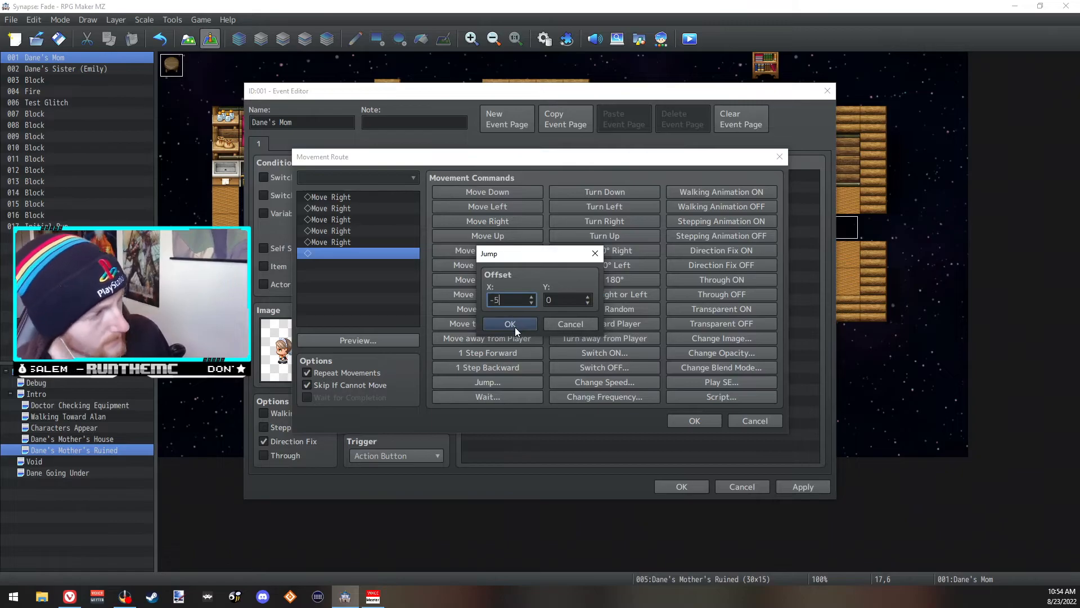
{"action": "left_click", "coordinate": [521, 326]}
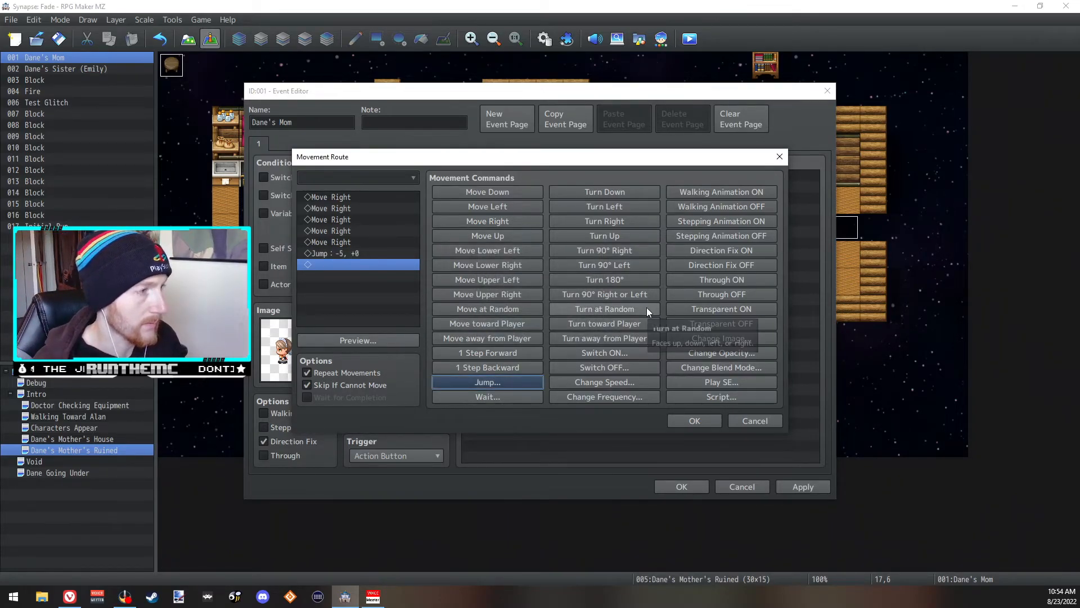
- Insert a Turn at Random command between each pair of Move Right commands and save the Dane's Mom event
{"action": "left_click", "coordinate": [357, 219]}
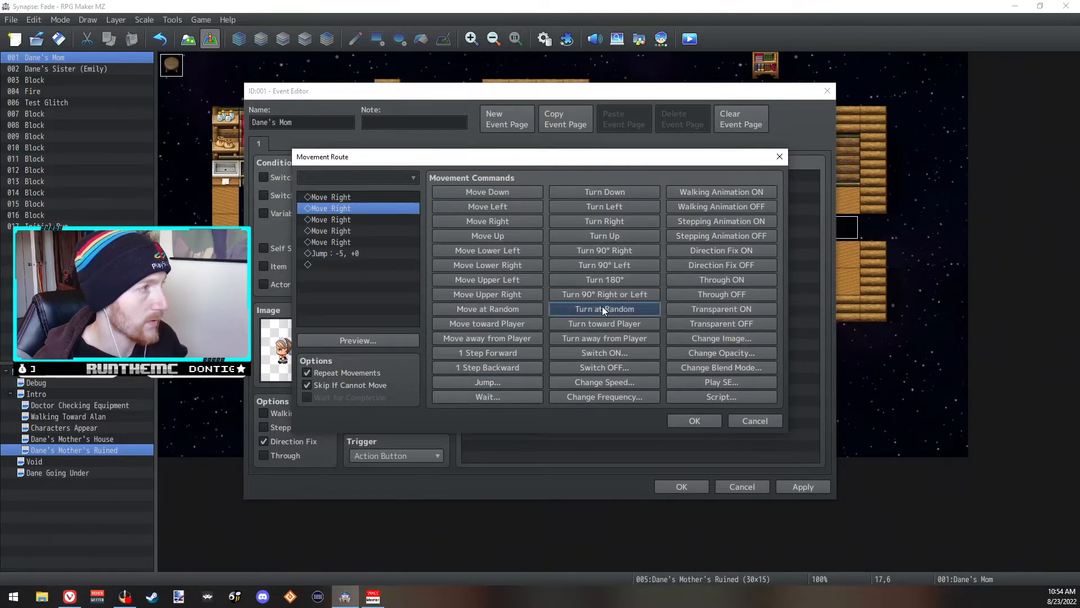
{"action": "left_click", "coordinate": [603, 307]}
{"action": "left_click", "coordinate": [362, 231]}
{"action": "left_click", "coordinate": [575, 308]}
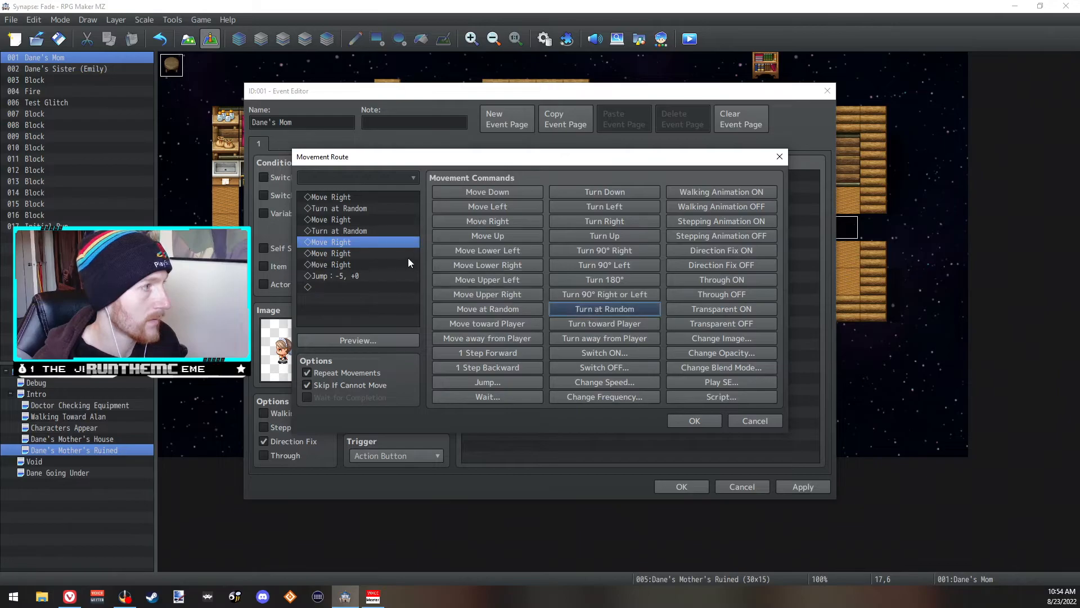
{"action": "left_click", "coordinate": [348, 250]}
{"action": "left_click", "coordinate": [585, 308]}
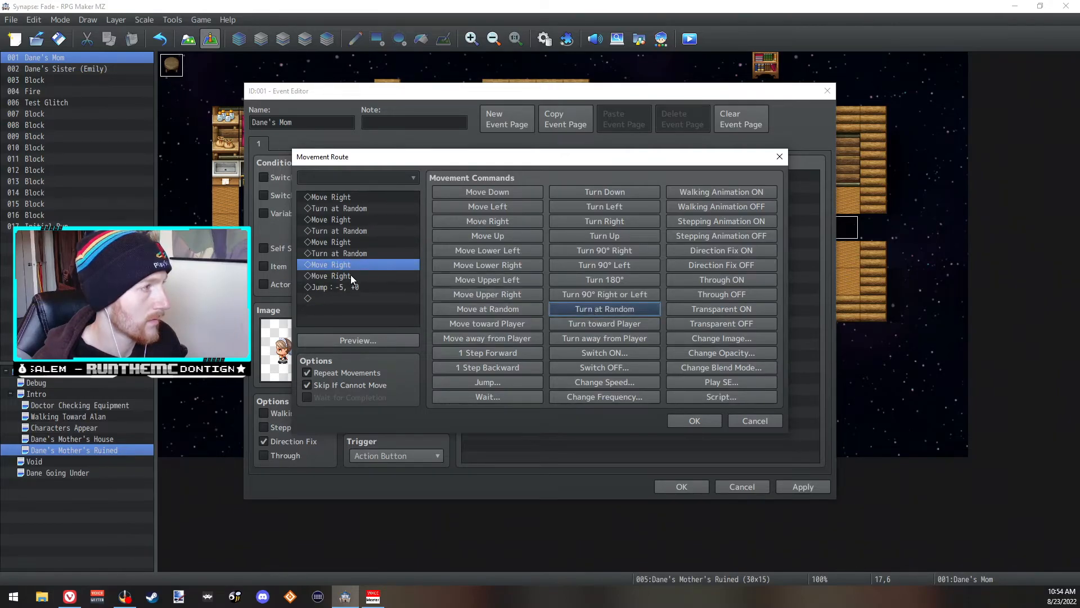
{"action": "left_click", "coordinate": [352, 277]}
{"action": "left_click", "coordinate": [558, 308]}
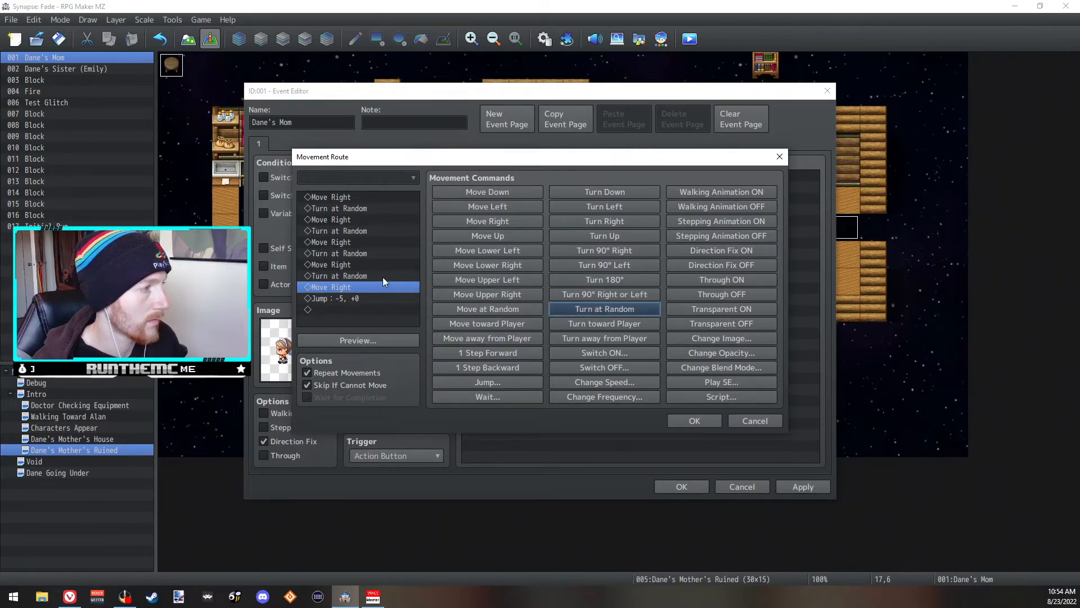
{"action": "left_click", "coordinate": [695, 422]}
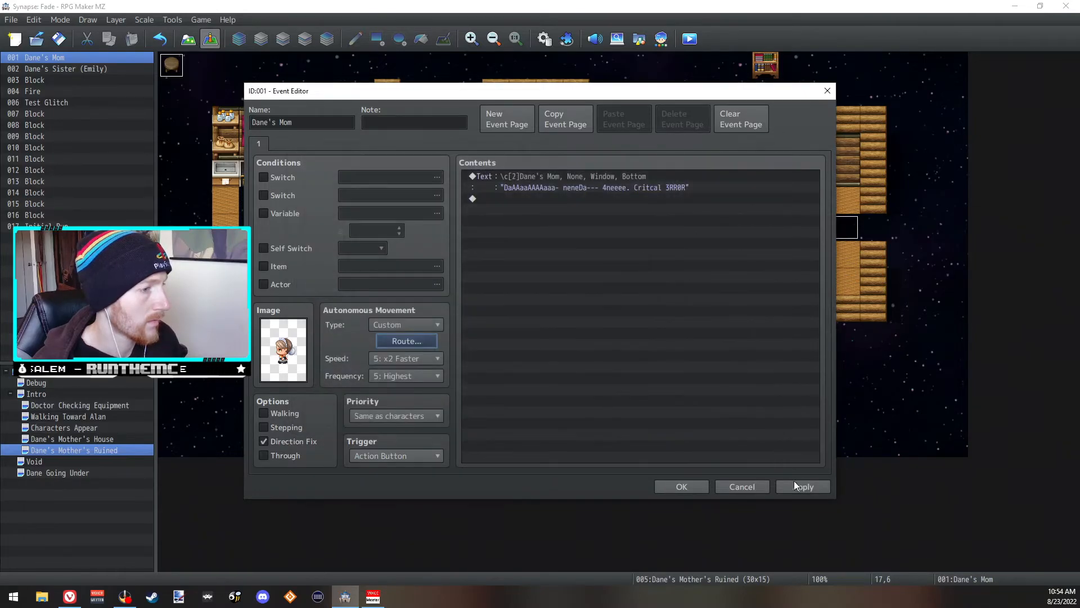
{"action": "left_click", "coordinate": [798, 485]}
{"action": "left_click", "coordinate": [672, 487]}
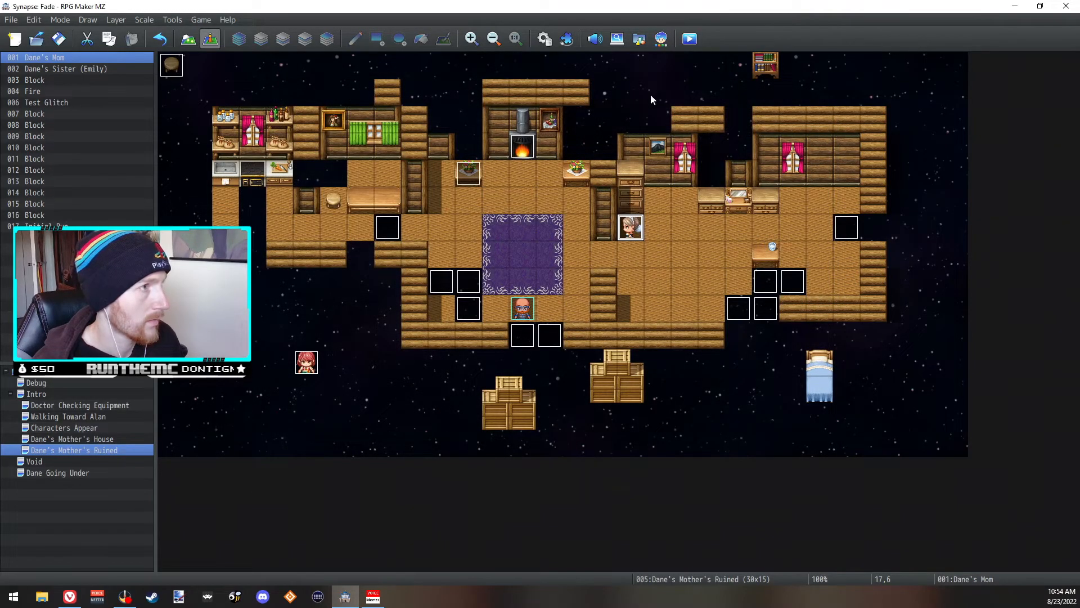
- Playtest the game to check Dane's Mom's movement in the ruined house, and close the test window
{"action": "left_click", "coordinate": [697, 39]}
{"action": "left_click", "coordinate": [536, 314]}
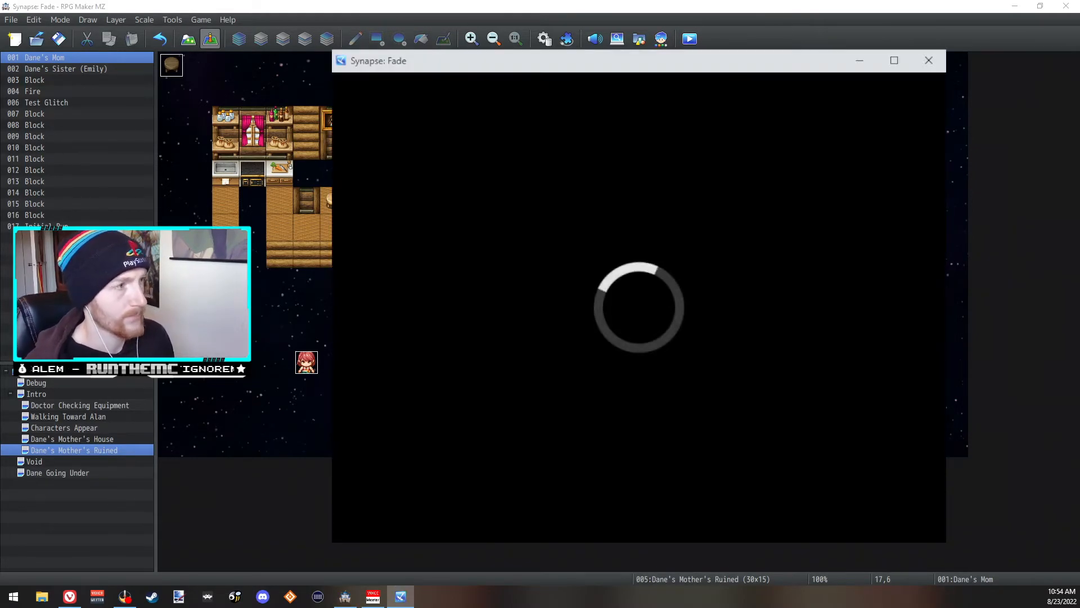
{"action": "key", "text": "Return"}
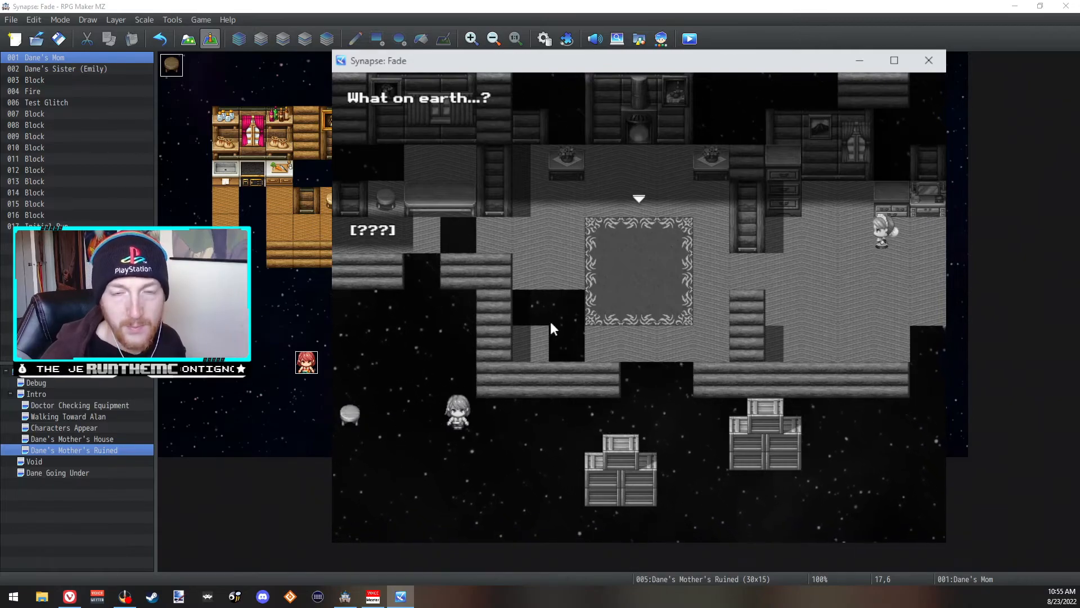
{"action": "left_click", "coordinate": [929, 60]}
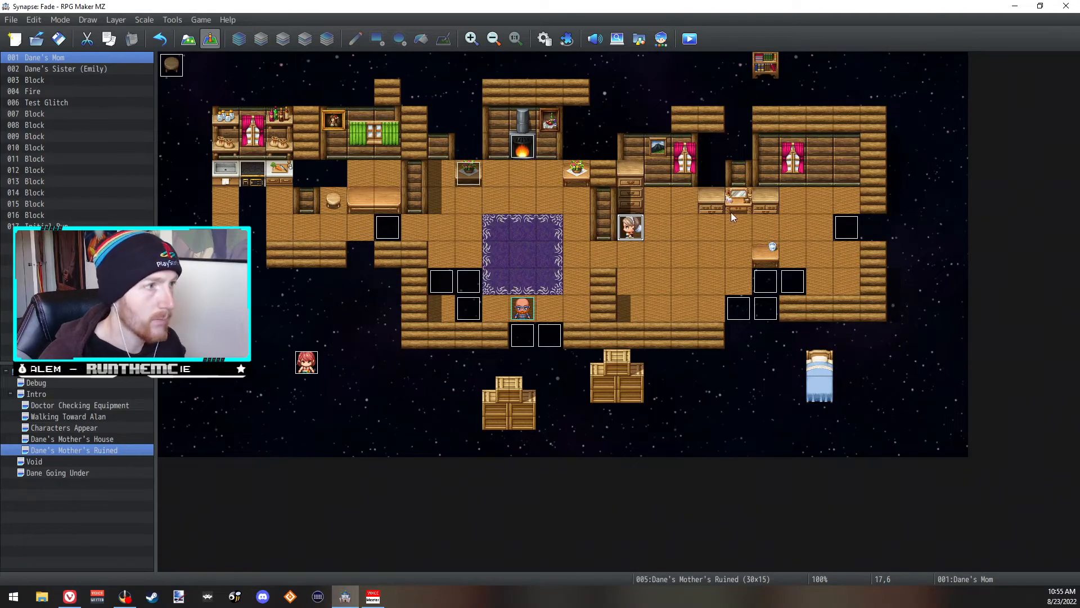
{"action": "double_click", "coordinate": [629, 231]}
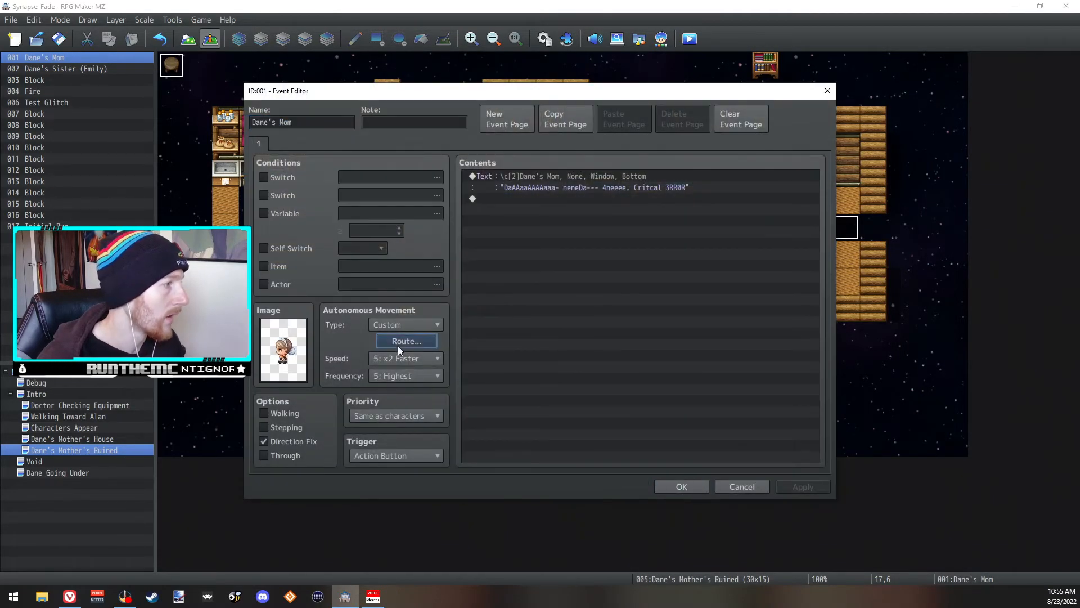
{"action": "left_click", "coordinate": [398, 345]}
{"action": "left_click", "coordinate": [348, 208]}
{"action": "key", "text": "Delete"}
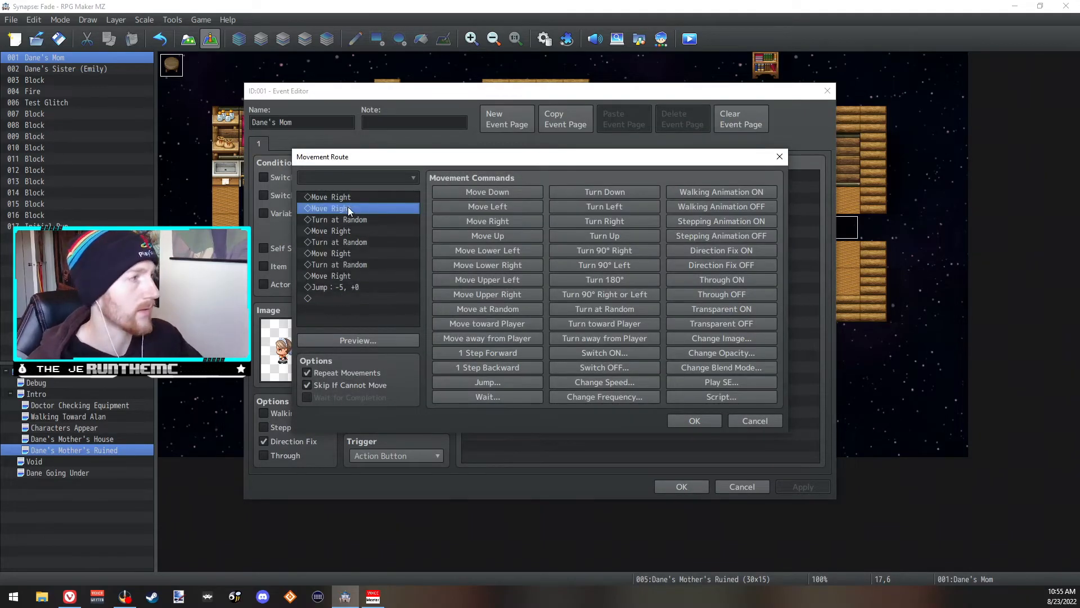
{"action": "left_click", "coordinate": [349, 216]}
{"action": "key", "text": "Delete"}
{"action": "left_click", "coordinate": [360, 228]}
{"action": "key", "text": "Delete"}
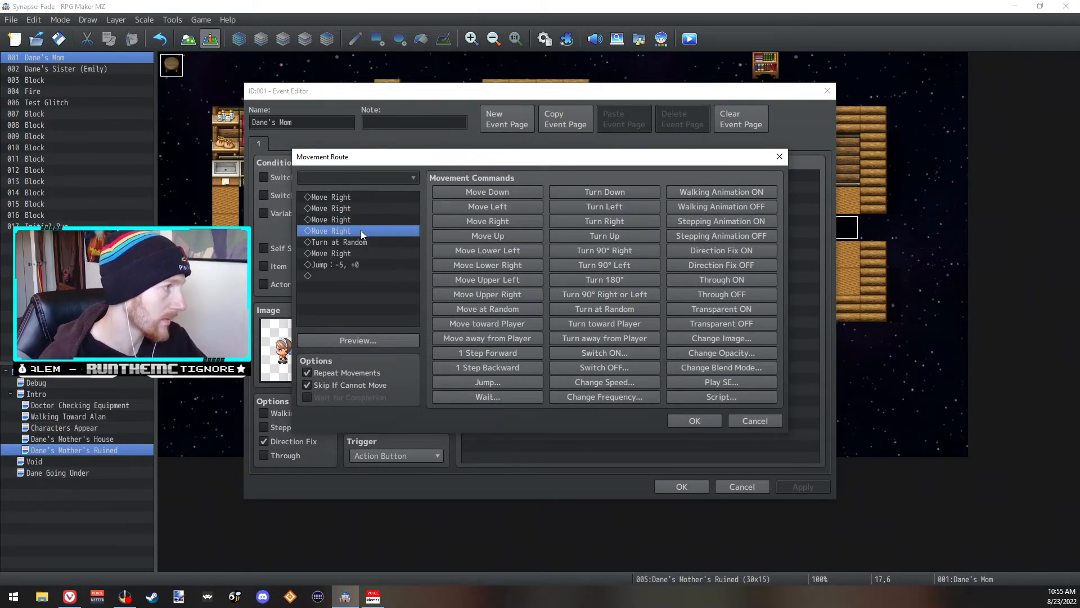
{"action": "left_click", "coordinate": [363, 243]}
{"action": "key", "text": "Delete"}
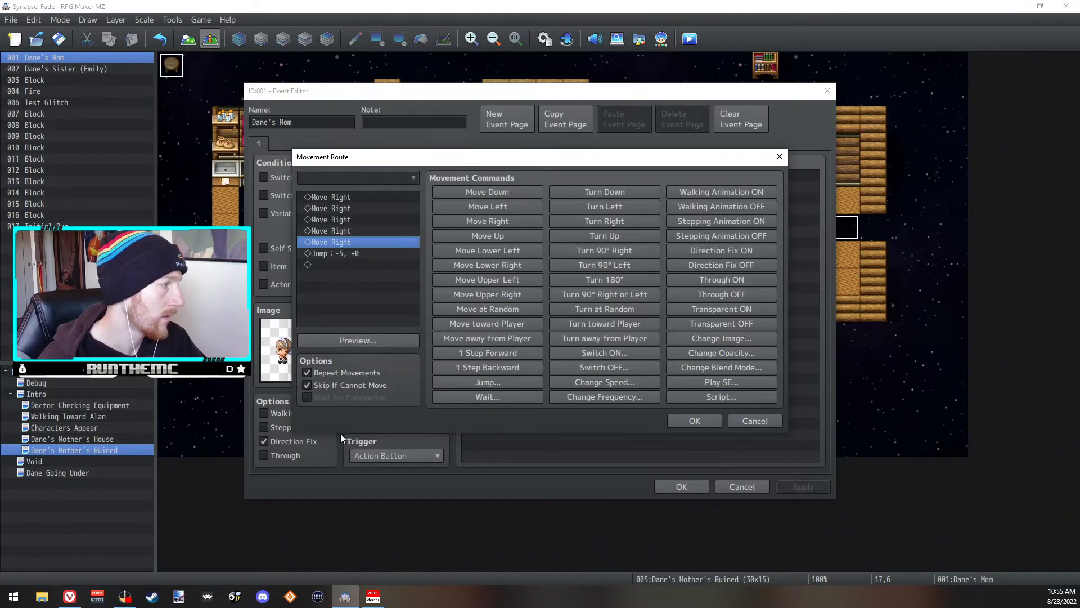
{"action": "left_click", "coordinate": [694, 420]}
- Use a People4 sprite frame for Dane's Mom's image, disable Direction Fix and enable Stepping
{"action": "double_click", "coordinate": [261, 352]}
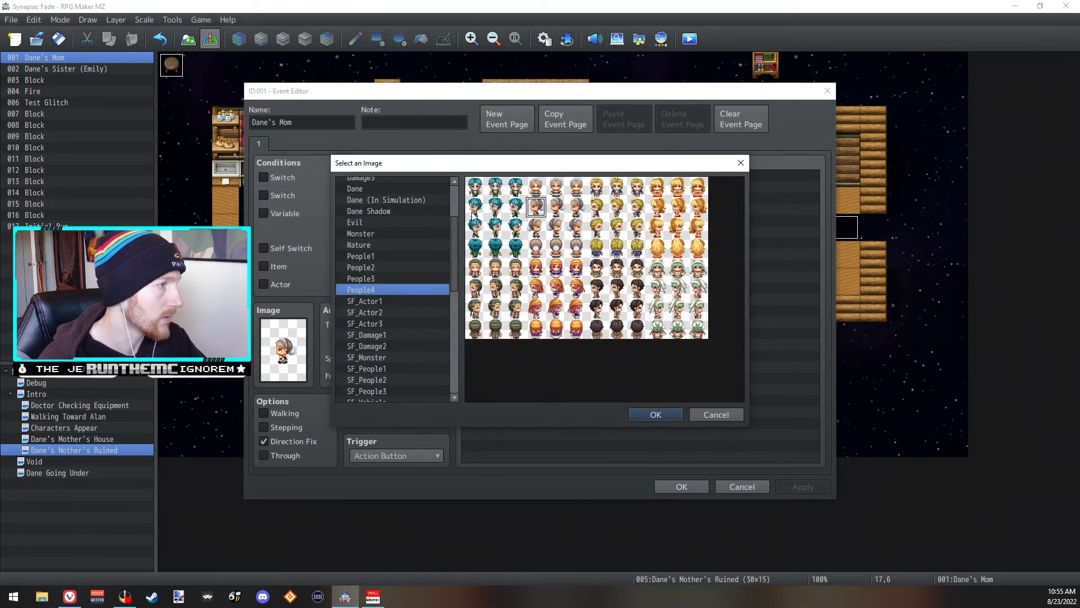
{"action": "left_click", "coordinate": [656, 415]}
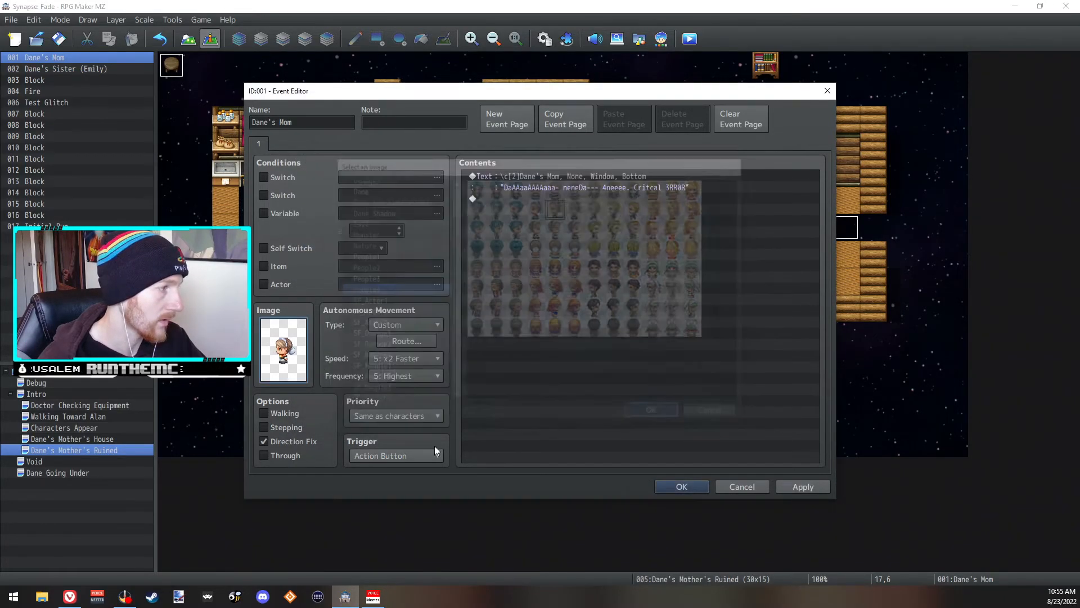
{"action": "left_click", "coordinate": [270, 441]}
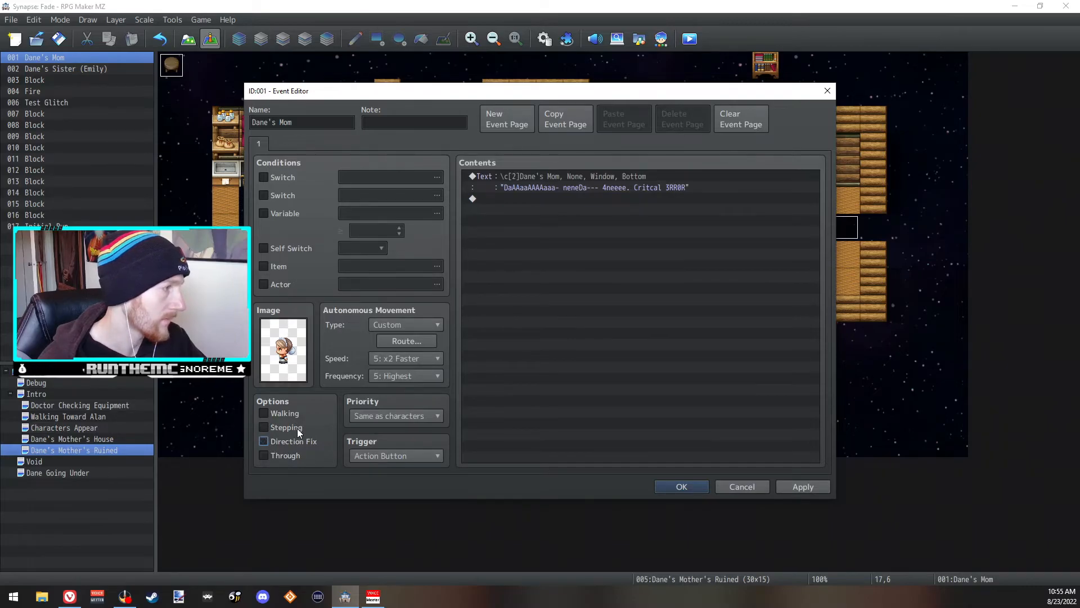
{"action": "left_click", "coordinate": [286, 426]}
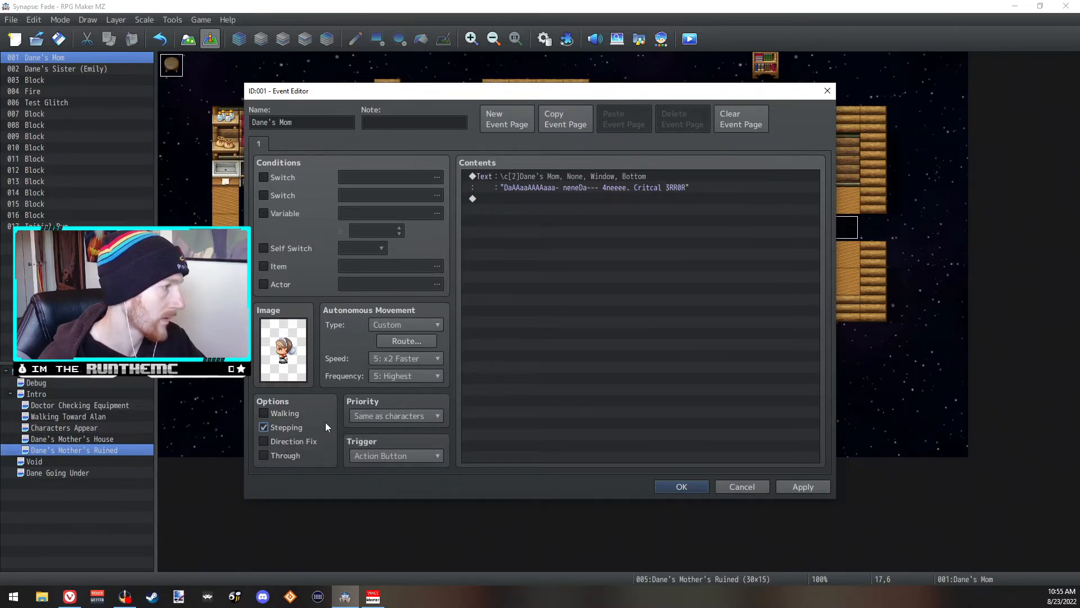
- Delete every command from Dane's Mom's custom movement route
{"action": "left_click", "coordinate": [418, 344]}
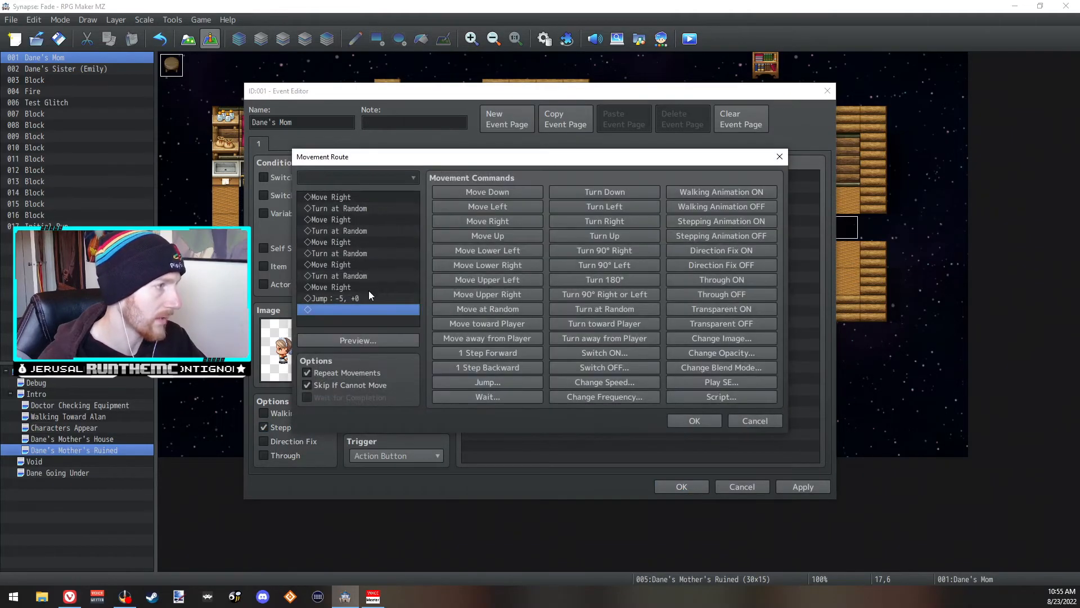
{"action": "left_click", "coordinate": [348, 197]}
{"action": "key", "text": "Delete"}
{"action": "left_click", "coordinate": [356, 207]}
{"action": "key", "text": "Delete"}
{"action": "left_click", "coordinate": [355, 218]}
{"action": "key", "text": "Delete"}
{"action": "left_click", "coordinate": [352, 230]}
{"action": "key", "text": "Delete"}
{"action": "left_click", "coordinate": [353, 242]}
{"action": "key", "text": "Delete"}
{"action": "key", "text": "Delete"}
{"action": "left_click", "coordinate": [367, 194]}
{"action": "key", "text": "Delete"}
{"action": "key", "text": "Delete"}
{"action": "key", "text": "Delete"}
{"action": "key", "text": "Delete"}
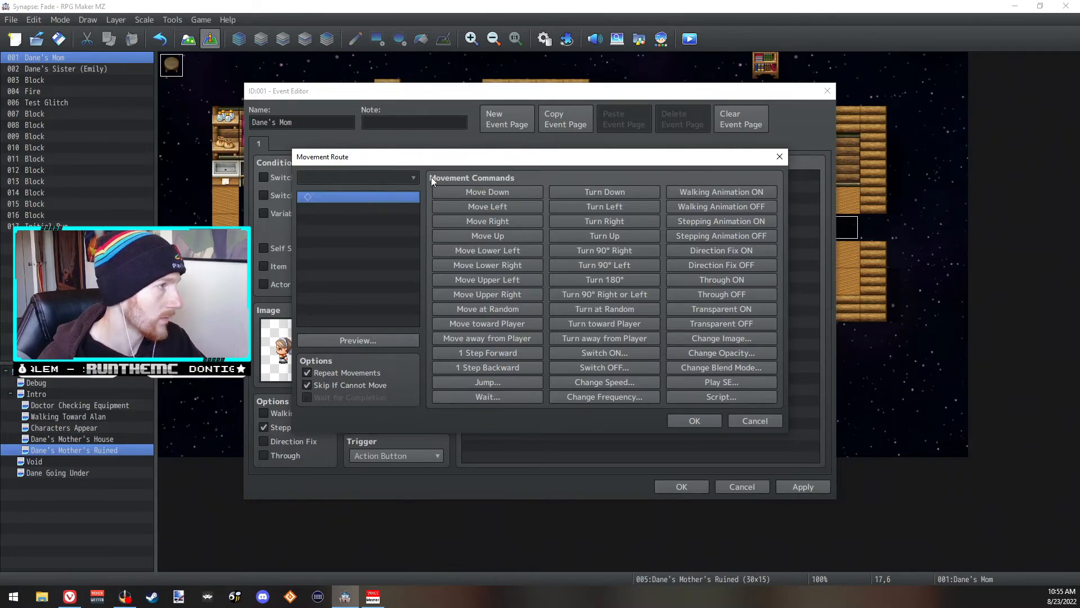
- Build the route from four Move Down commands and a Jump with X offset 0 and Y offset -4, and save the event
{"action": "left_click", "coordinate": [528, 189]}
{"action": "left_click", "coordinate": [528, 189]}
{"action": "left_click", "coordinate": [528, 189]}
{"action": "left_click", "coordinate": [527, 189]}
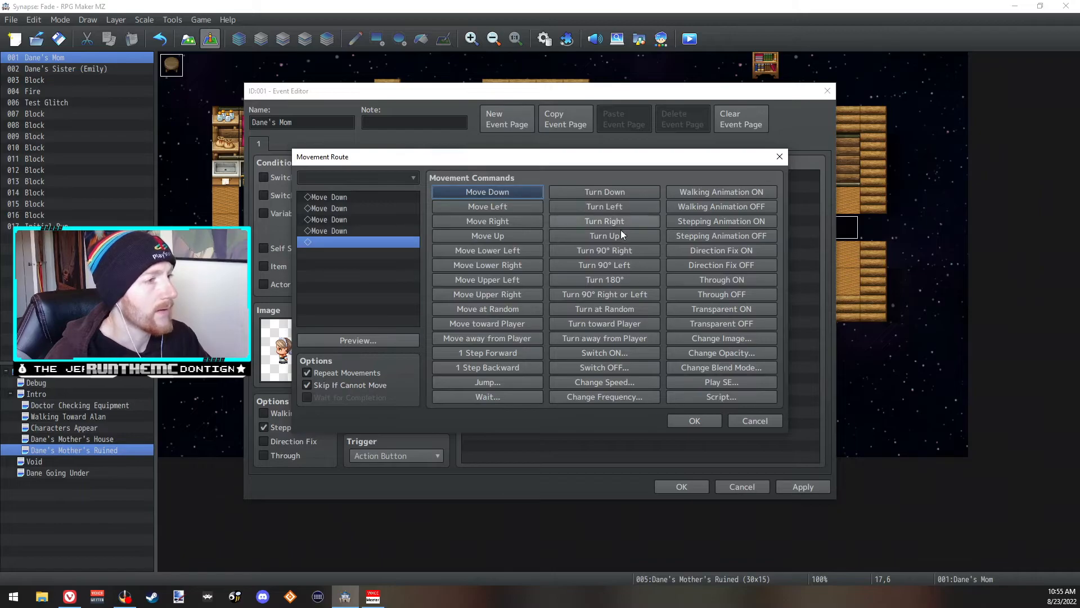
{"action": "left_click", "coordinate": [497, 379]}
{"action": "left_click", "coordinate": [587, 298]}
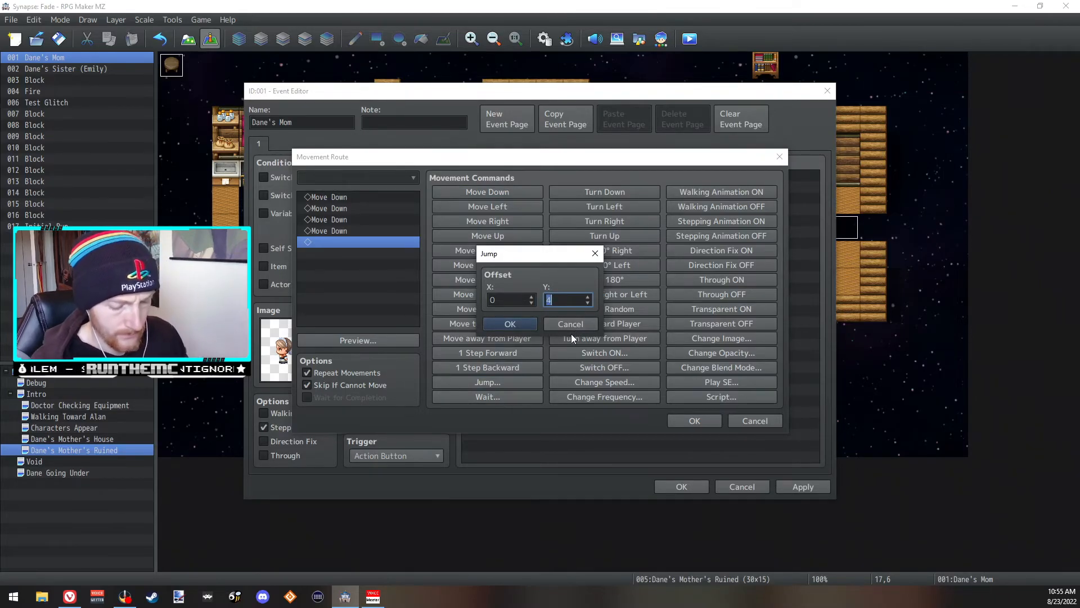
{"action": "type", "text": "-4"}
{"action": "left_click", "coordinate": [529, 323]}
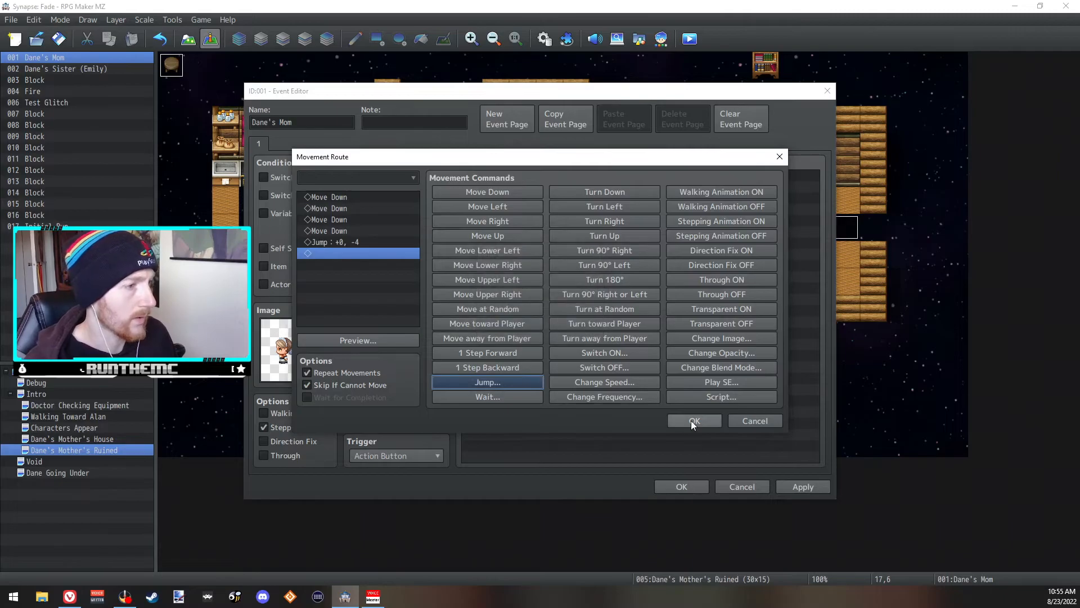
{"action": "left_click", "coordinate": [694, 421]}
{"action": "left_click", "coordinate": [738, 488]}
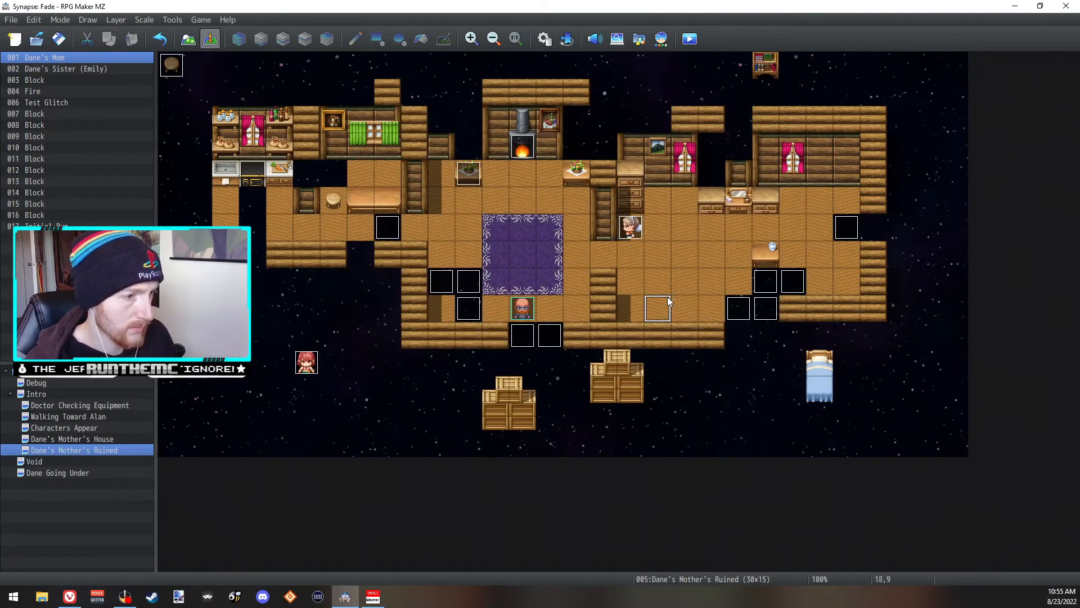
- Reduce Dane's Mom's route to three Move Down commands and replace the jump with one of X offset 0 and Y offset -3
{"action": "double_click", "coordinate": [630, 228]}
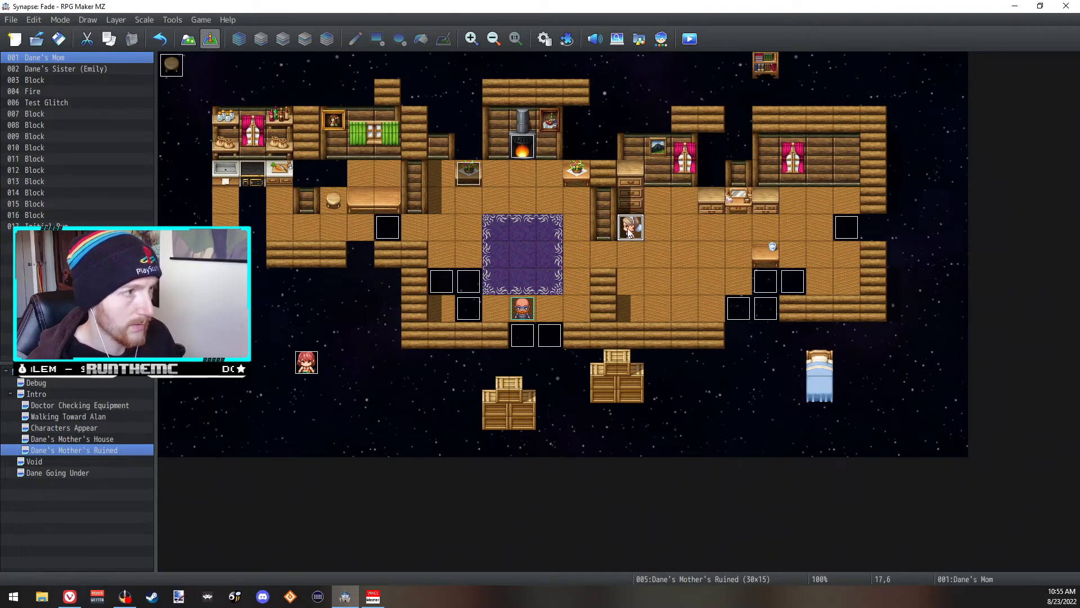
{"action": "left_click", "coordinate": [718, 486]}
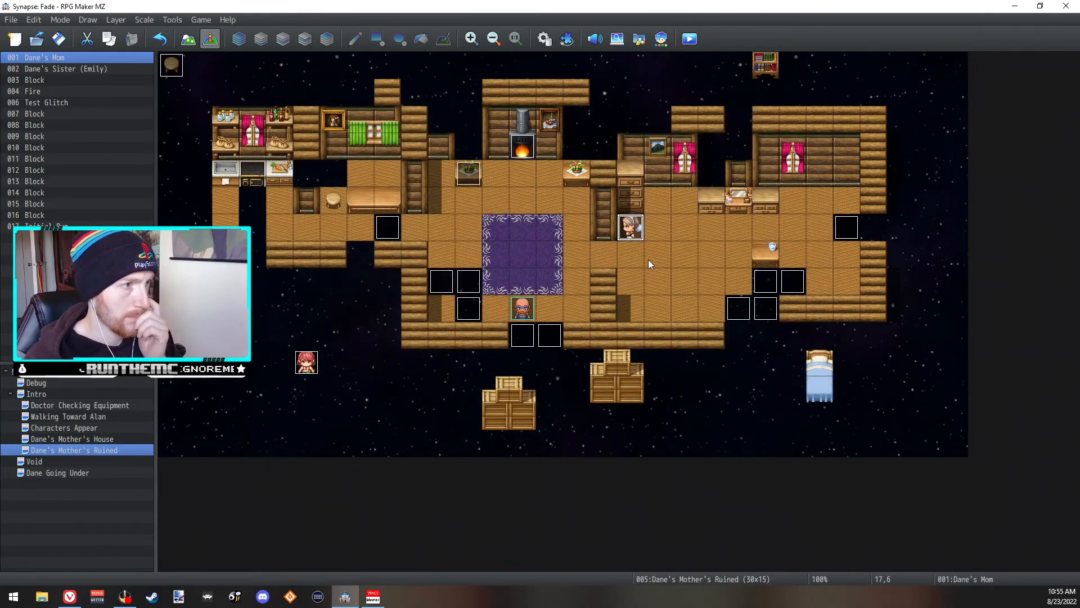
{"action": "double_click", "coordinate": [628, 234]}
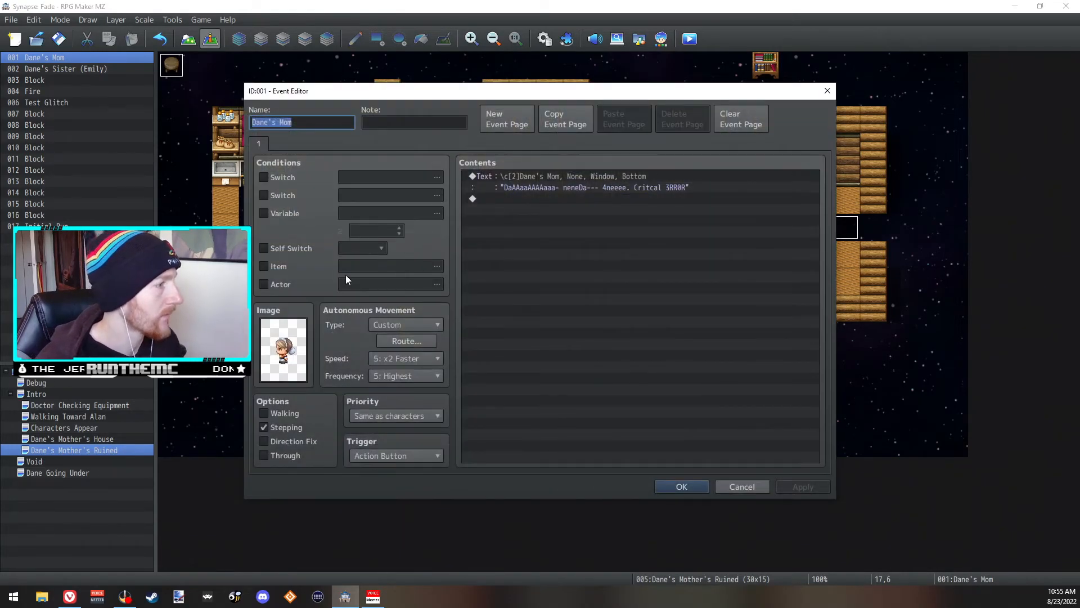
{"action": "left_click", "coordinate": [406, 342]}
{"action": "left_click", "coordinate": [372, 224]}
{"action": "left_click", "coordinate": [382, 234]}
{"action": "key", "text": "Delete"}
{"action": "key", "text": "Delete"}
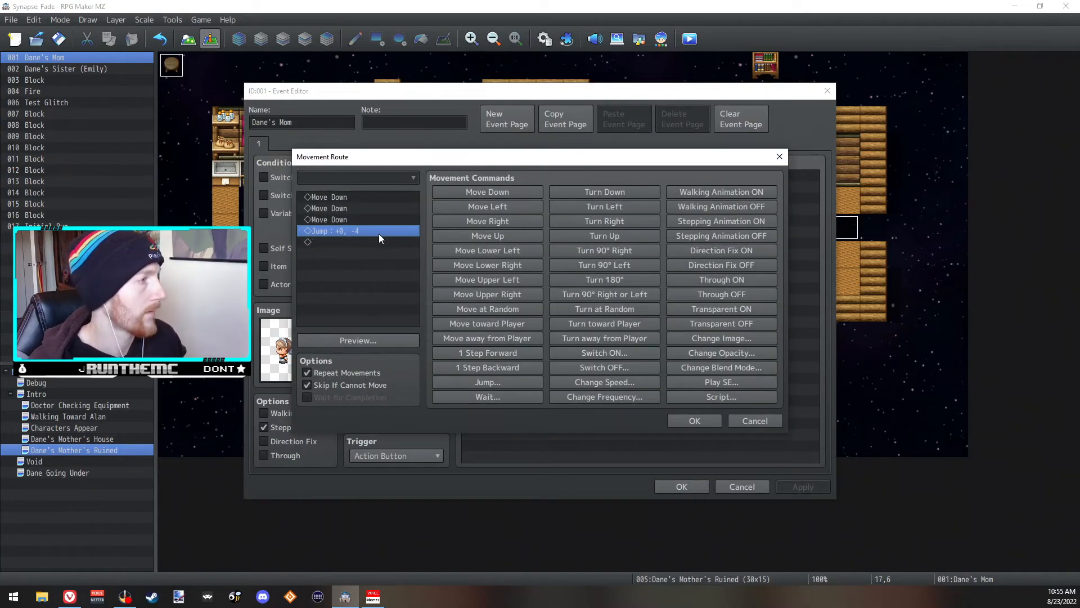
{"action": "left_click", "coordinate": [517, 381]}
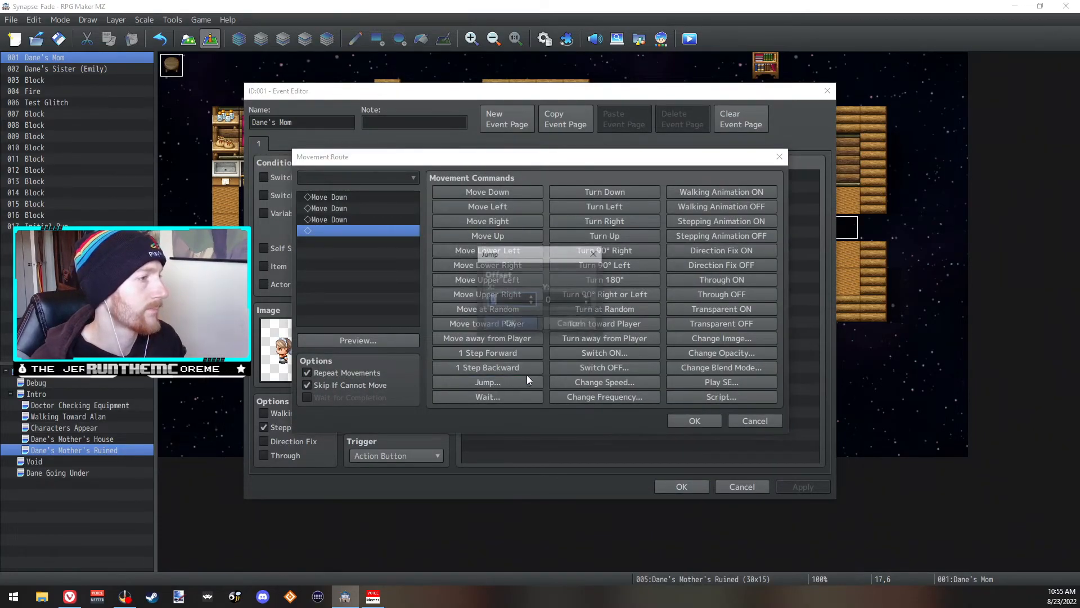
{"action": "left_click", "coordinate": [551, 300]}
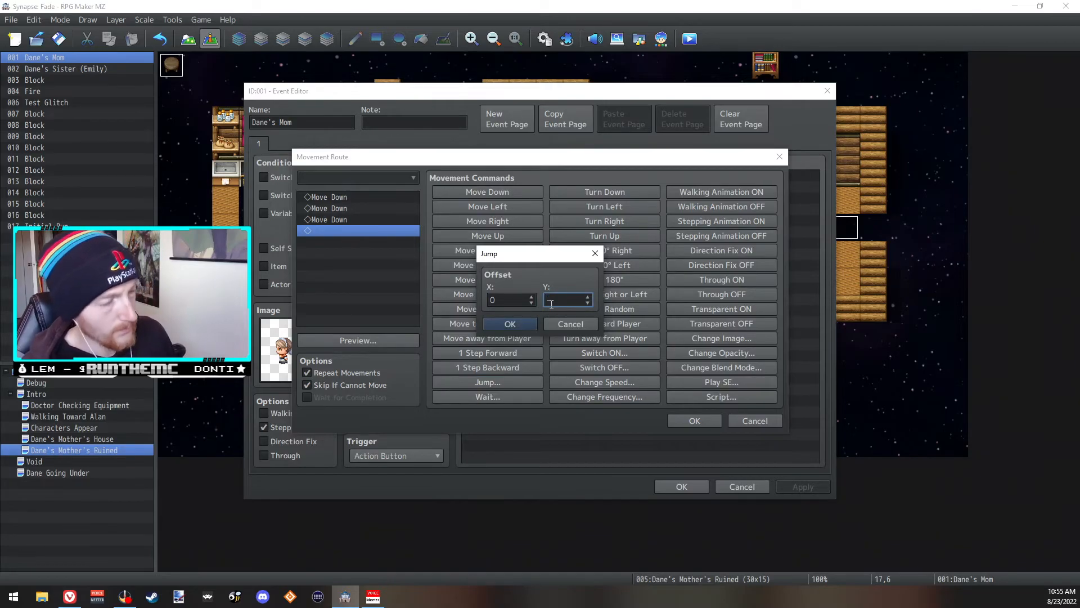
{"action": "type", "text": "-3"}
{"action": "left_click", "coordinate": [515, 326]}
- Insert a Turn at Random command after each Move Down in the route and save the Dane's Mom event
{"action": "left_click", "coordinate": [346, 206]}
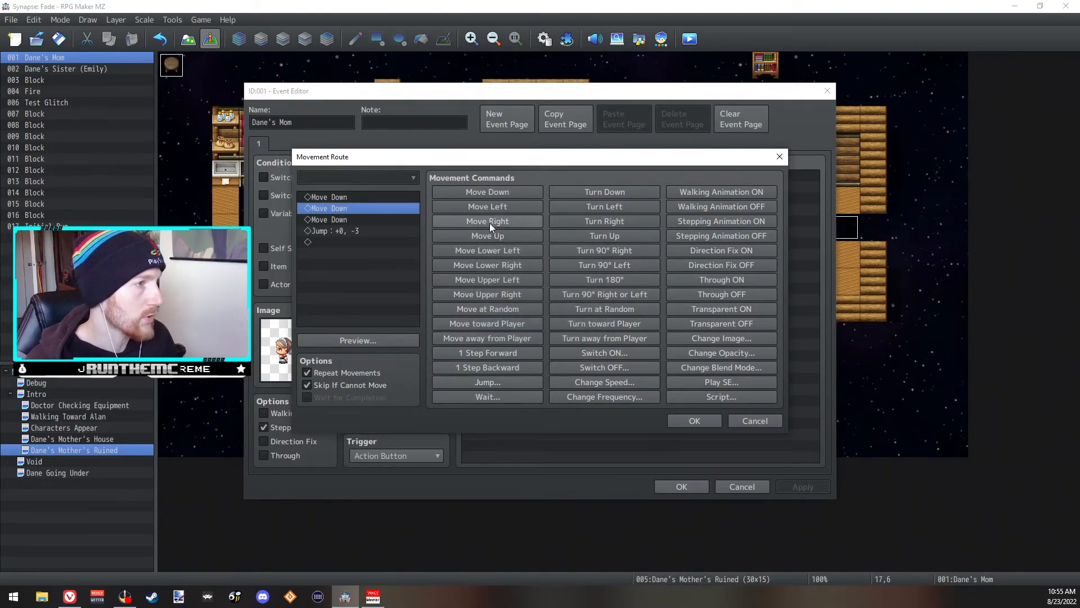
{"action": "left_click", "coordinate": [585, 311]}
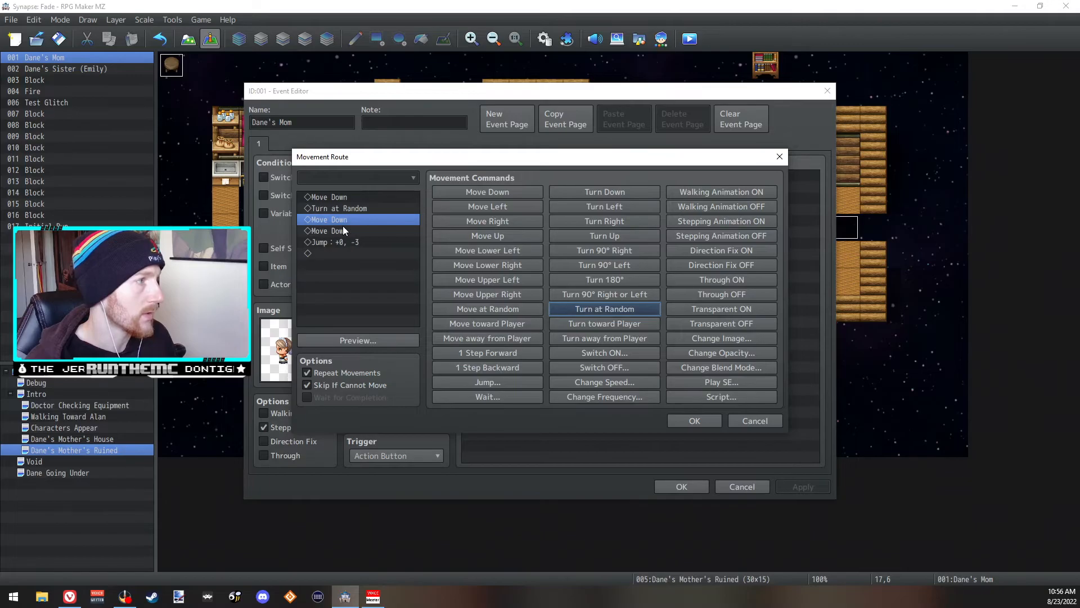
{"action": "left_click", "coordinate": [344, 229]}
{"action": "left_click", "coordinate": [608, 310]}
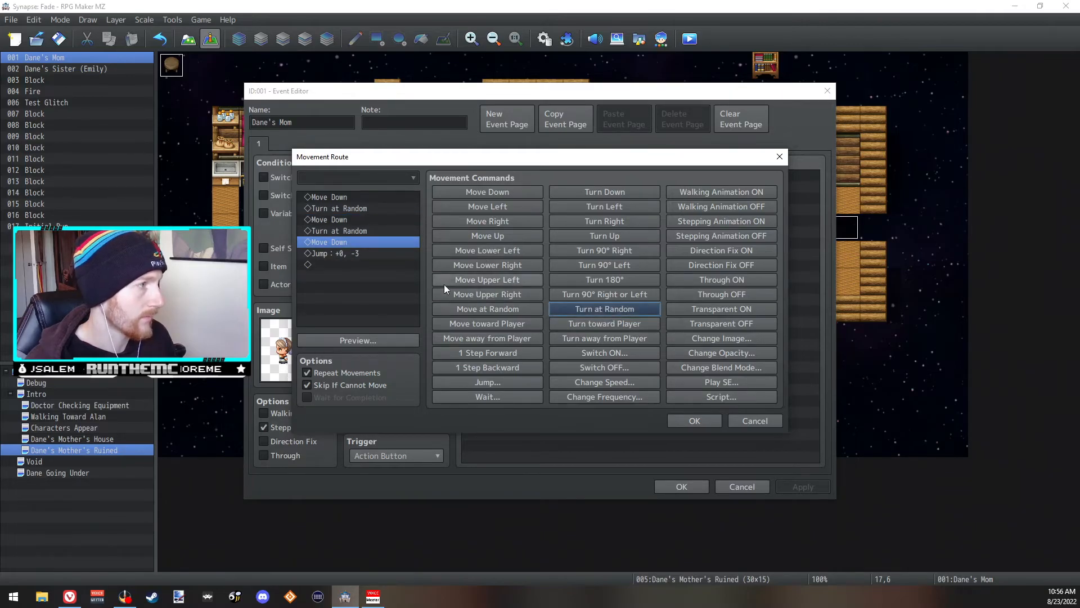
{"action": "left_click", "coordinate": [350, 253]}
{"action": "left_click", "coordinate": [651, 310]}
{"action": "left_click", "coordinate": [698, 423]}
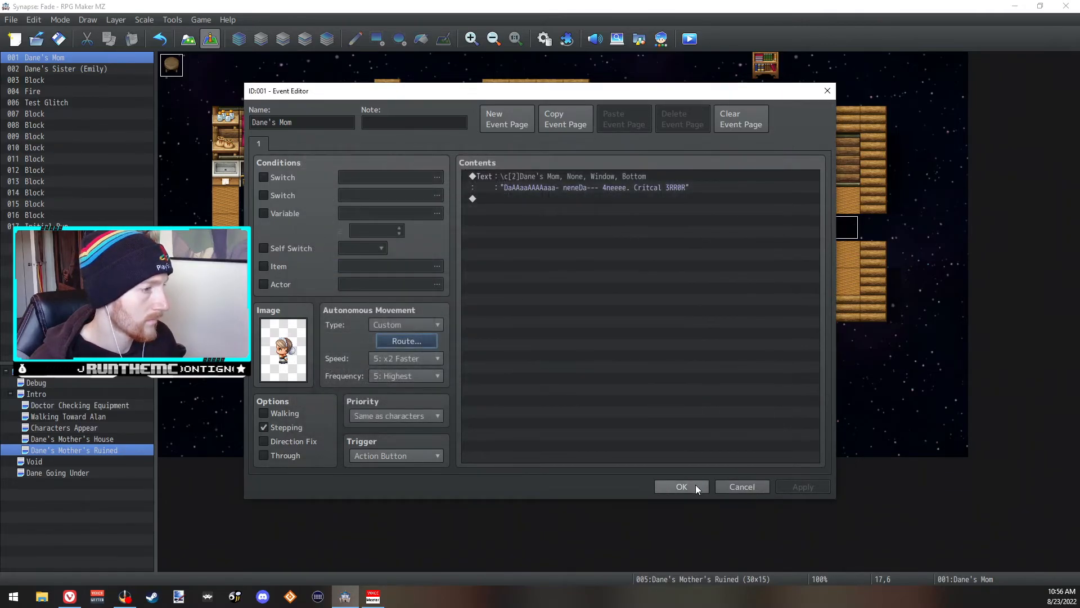
{"action": "left_click", "coordinate": [687, 486]}
- Playtest the game to check Dane's Mom's downward movement loop, and close the test window
{"action": "left_click", "coordinate": [689, 38]}
{"action": "left_click", "coordinate": [537, 314]}
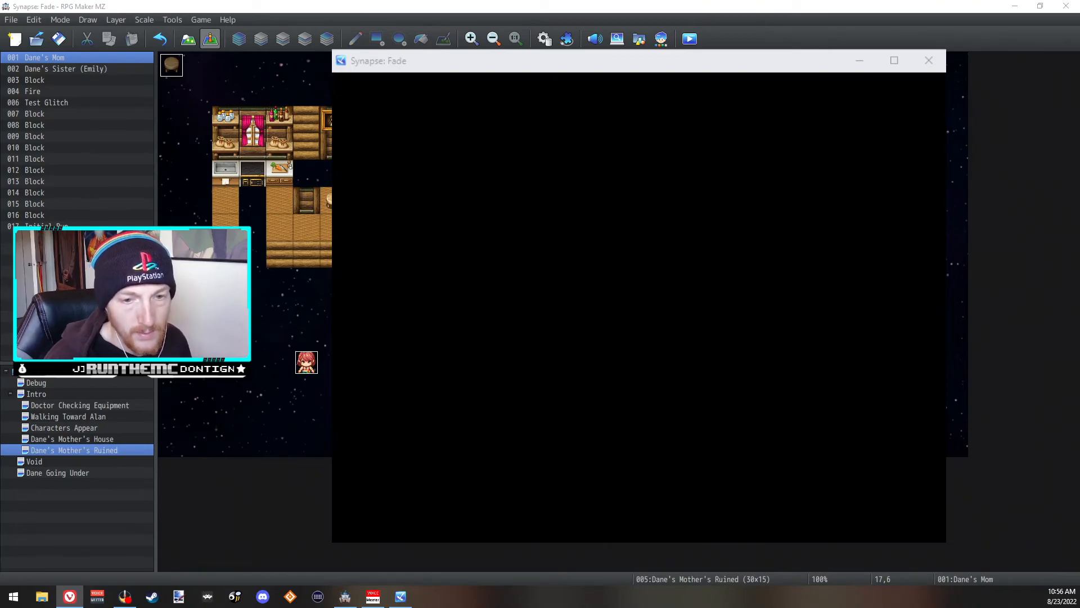
{"action": "key", "text": "Up"}
{"action": "key", "text": "Return"}
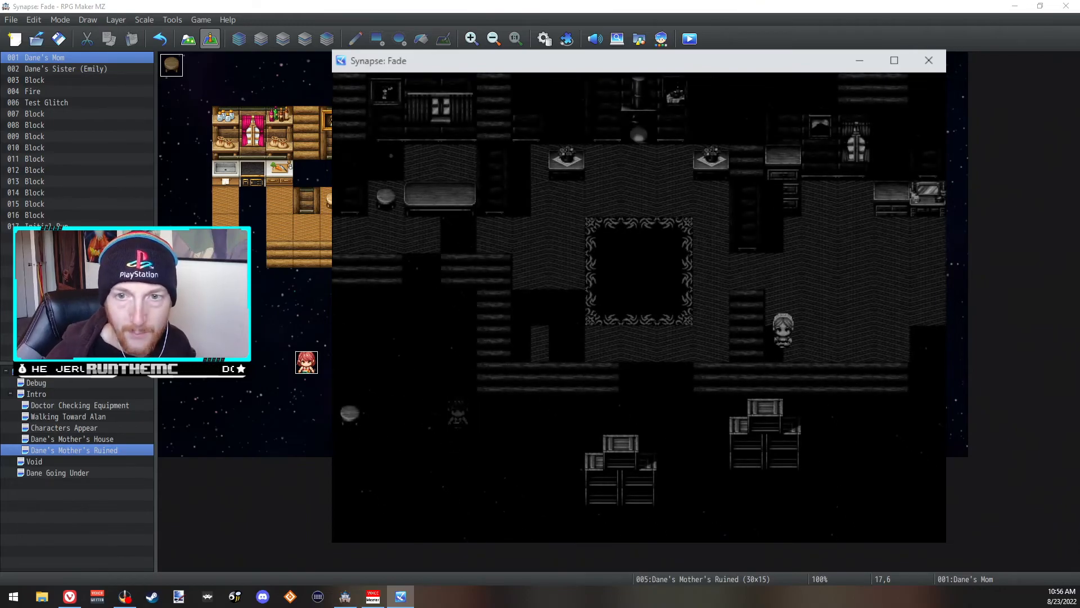
{"action": "left_click", "coordinate": [929, 60]}
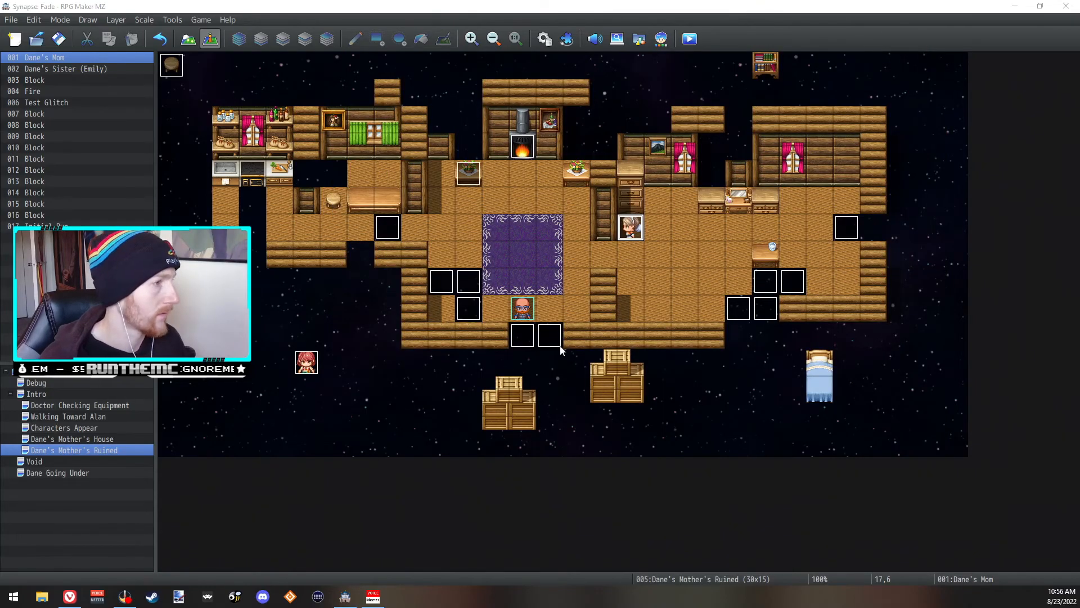
- Insert a 60-frame Wait before the second Move Down in Dane's Mom's movement route
{"action": "double_click", "coordinate": [628, 231]}
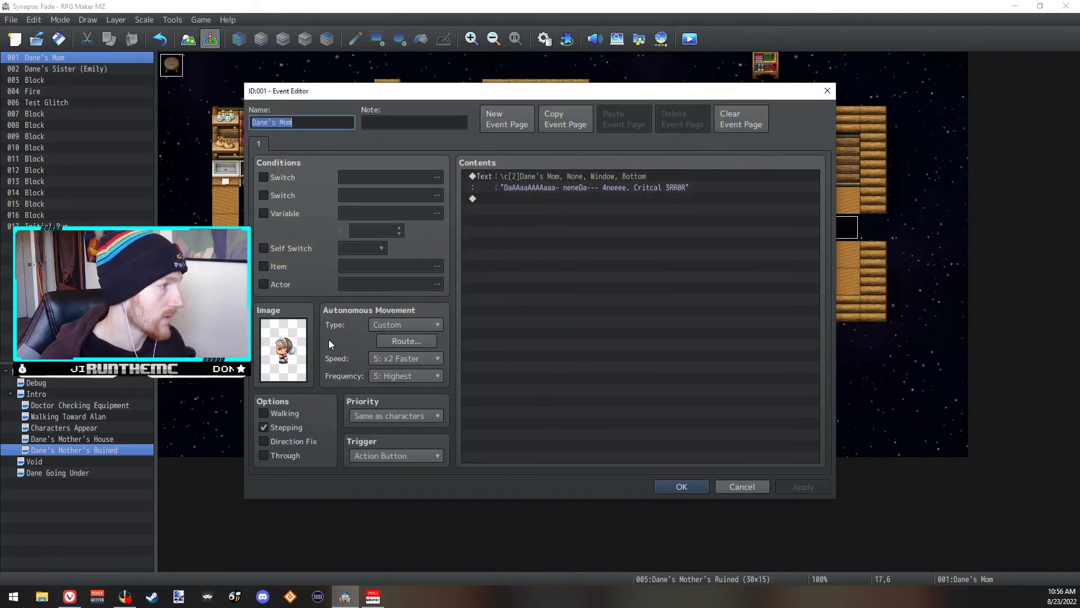
{"action": "left_click", "coordinate": [384, 342]}
{"action": "left_click", "coordinate": [365, 210]}
{"action": "left_click", "coordinate": [367, 220]}
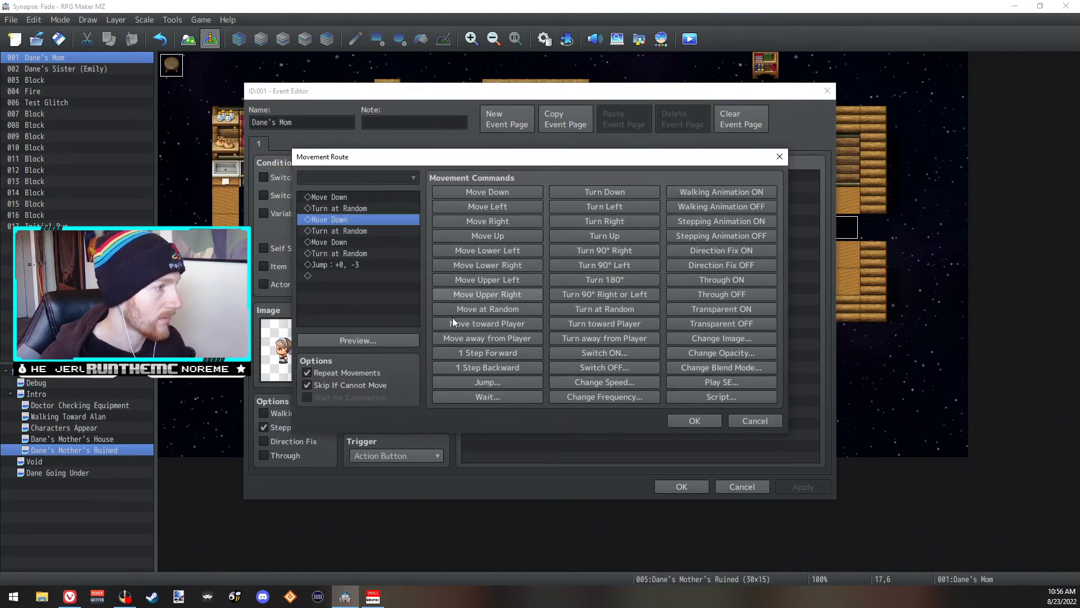
{"action": "left_click", "coordinate": [493, 395]}
{"action": "left_click", "coordinate": [531, 317]}
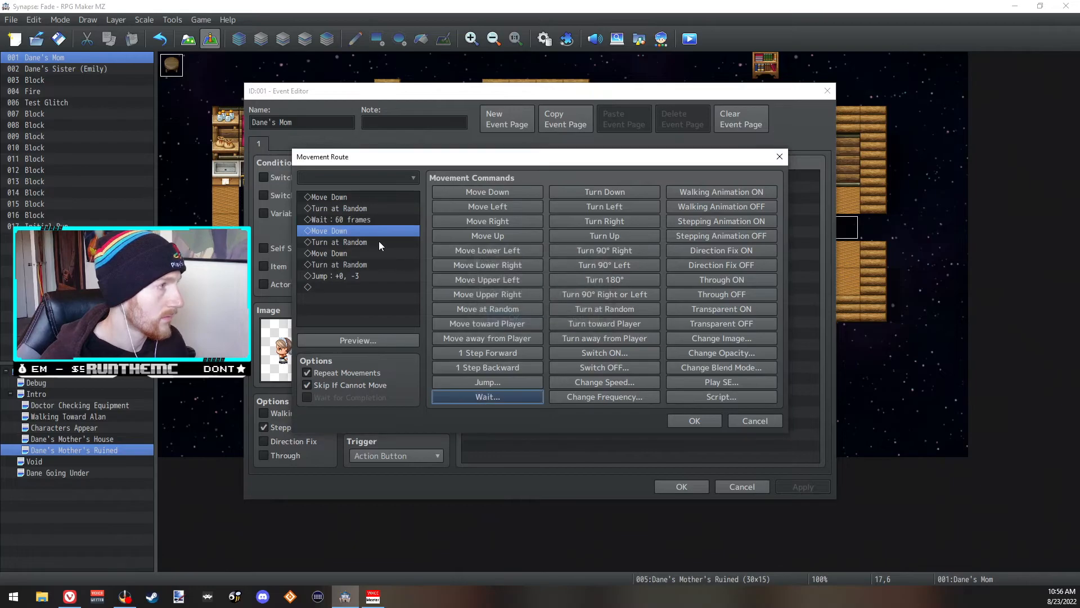
- Insert 60-frame Waits before the third Move Down and before the Jump, and save the Dane's Mom event
{"action": "left_click", "coordinate": [360, 244]}
{"action": "left_click", "coordinate": [360, 252]}
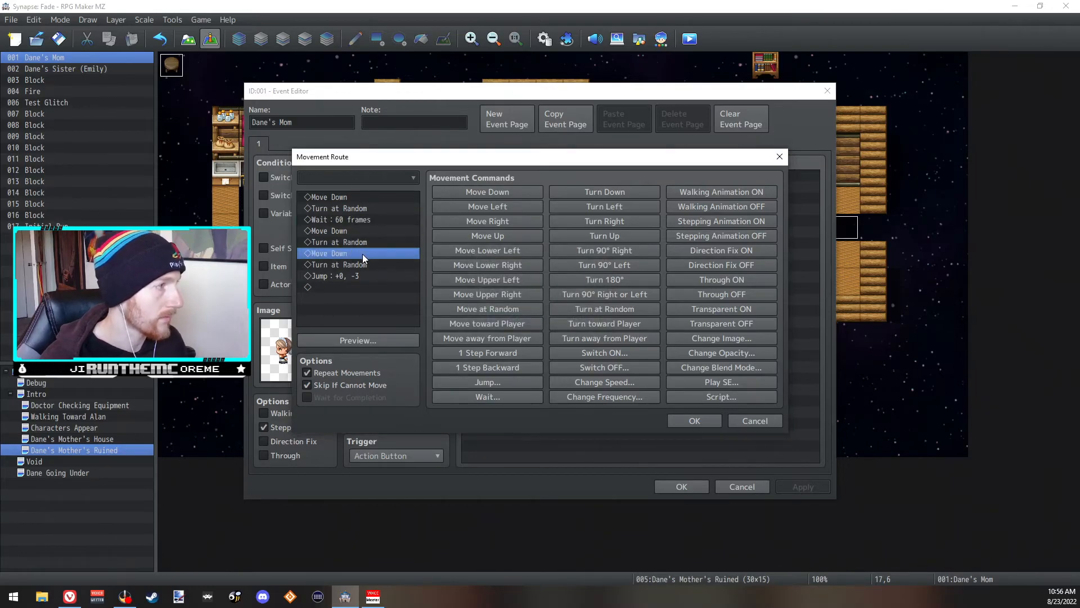
{"action": "left_click", "coordinate": [356, 241]}
{"action": "left_click", "coordinate": [400, 253]}
{"action": "left_click", "coordinate": [508, 396]}
{"action": "left_click", "coordinate": [516, 319]}
{"action": "left_click", "coordinate": [353, 287]}
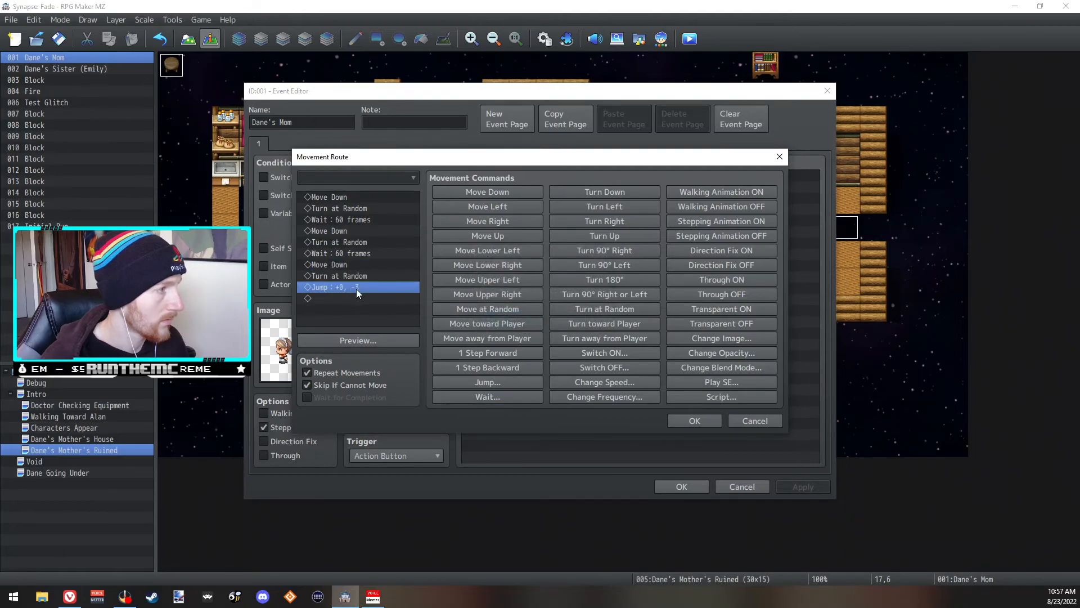
{"action": "left_click", "coordinate": [488, 396]}
{"action": "left_click", "coordinate": [513, 317]}
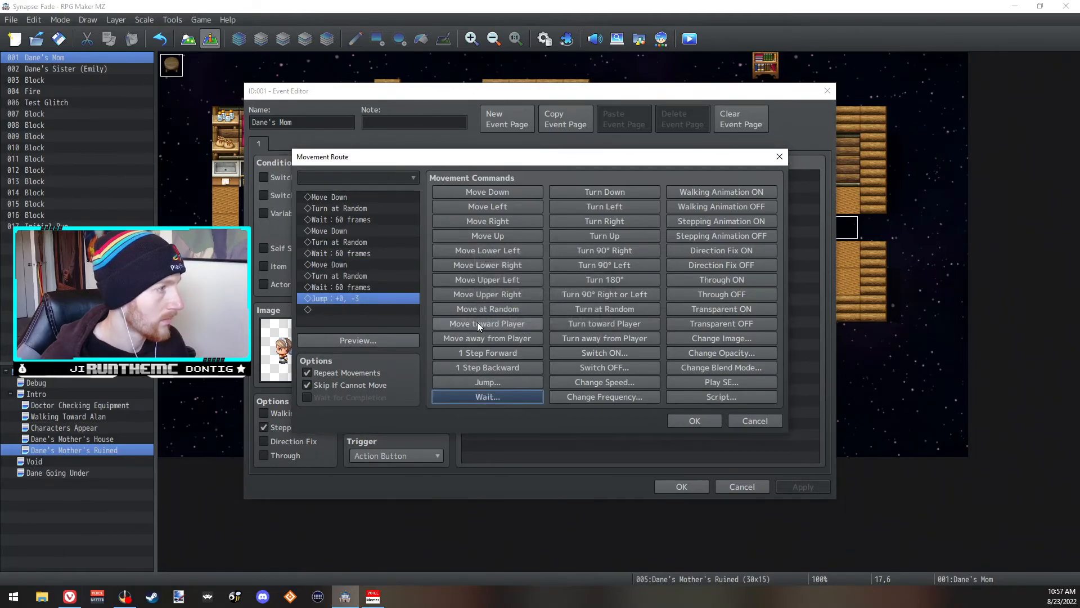
{"action": "left_click", "coordinate": [681, 422]}
{"action": "left_click", "coordinate": [683, 485]}
- Save the project and playtest a new game to check Dane's Mom's paused movement loop, and close the test window
{"action": "left_click", "coordinate": [690, 38]}
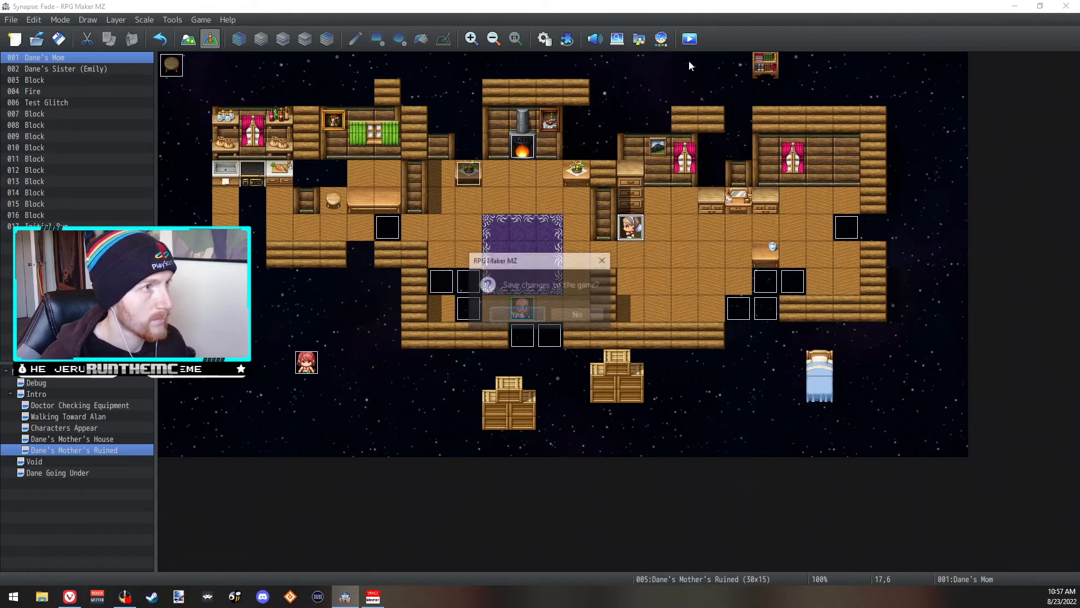
{"action": "left_click", "coordinate": [526, 315]}
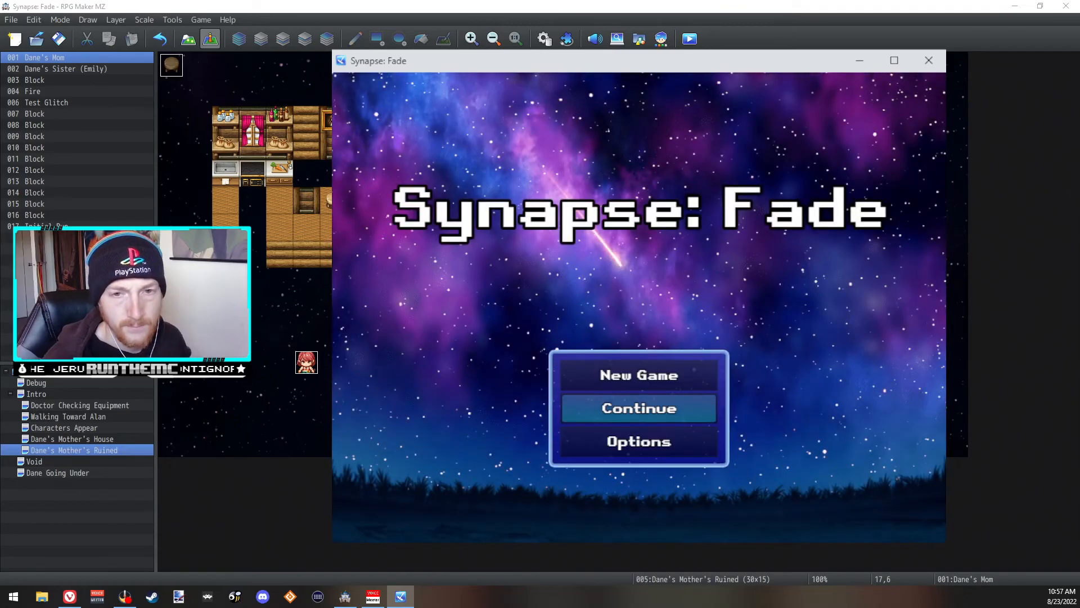
{"action": "key", "text": "Up"}
{"action": "key", "text": "Return"}
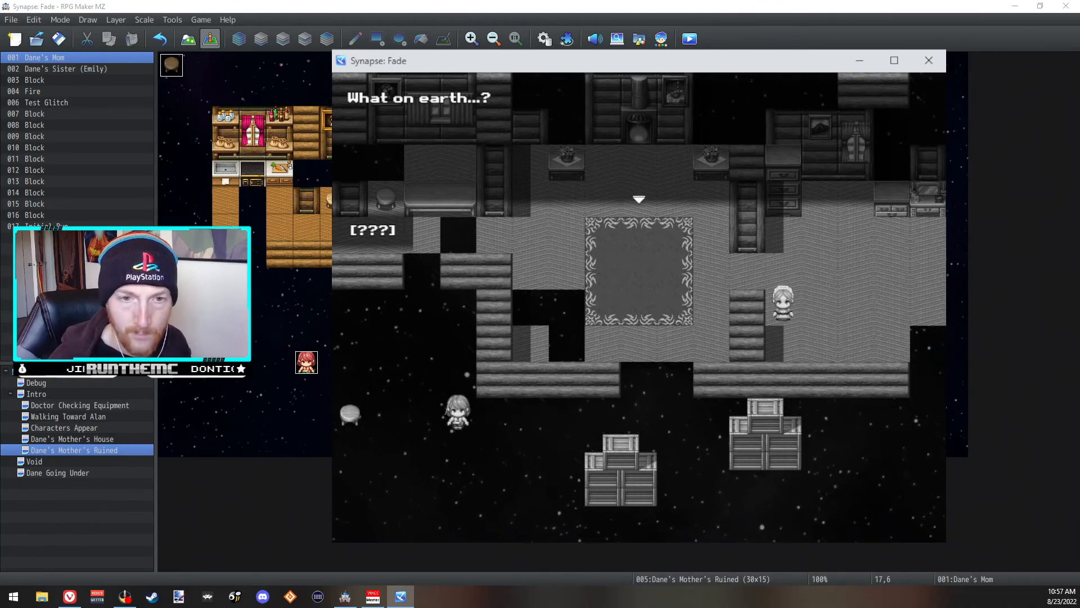
{"action": "left_click", "coordinate": [912, 75]}
{"action": "left_click", "coordinate": [928, 61]}
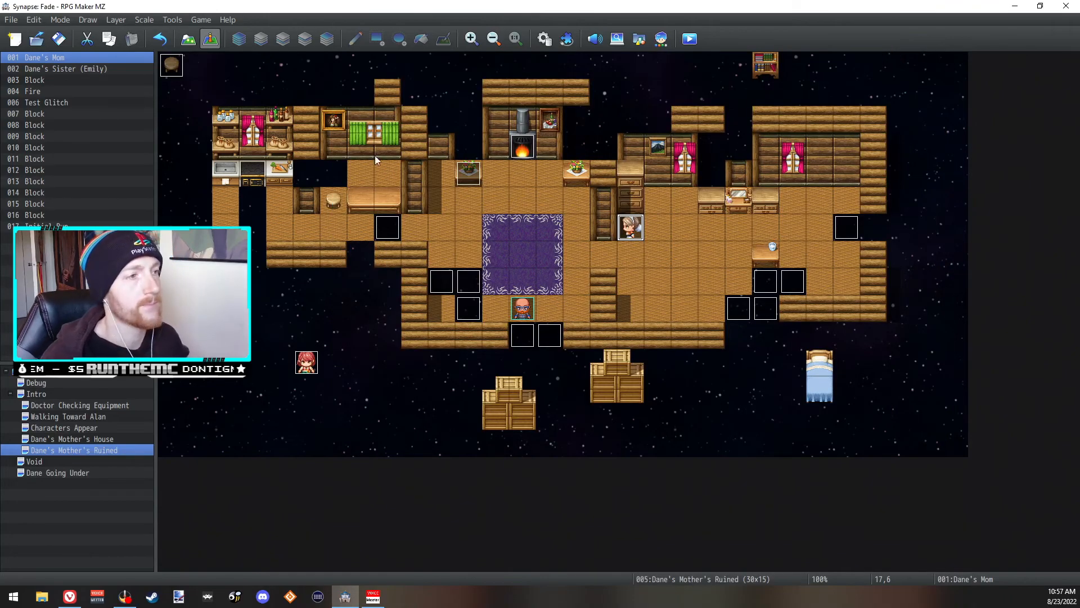
- Review the Dane's Mother's House and Characters Appear maps, and examine the placeholder characters and the Placeholder 2 event's settings
{"action": "left_click", "coordinate": [122, 605]}
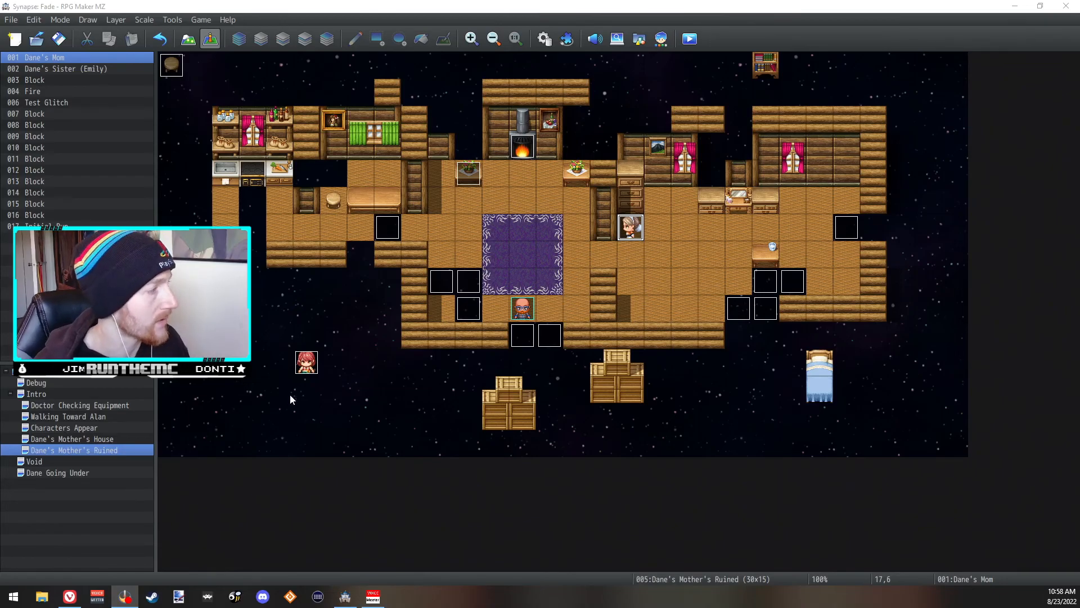
{"action": "left_click", "coordinate": [102, 438]}
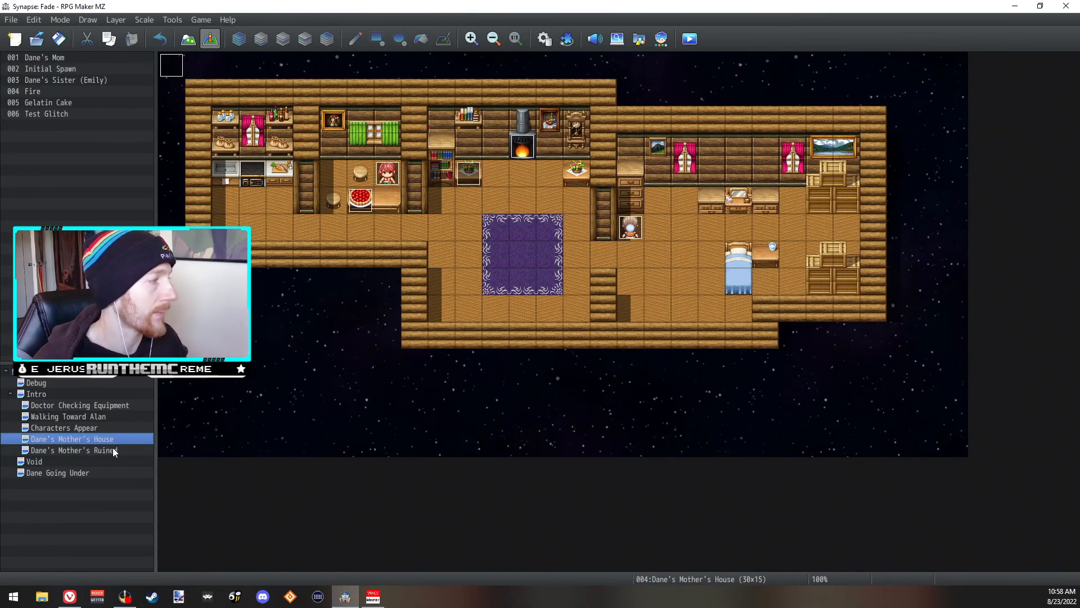
{"action": "left_click", "coordinate": [112, 450]}
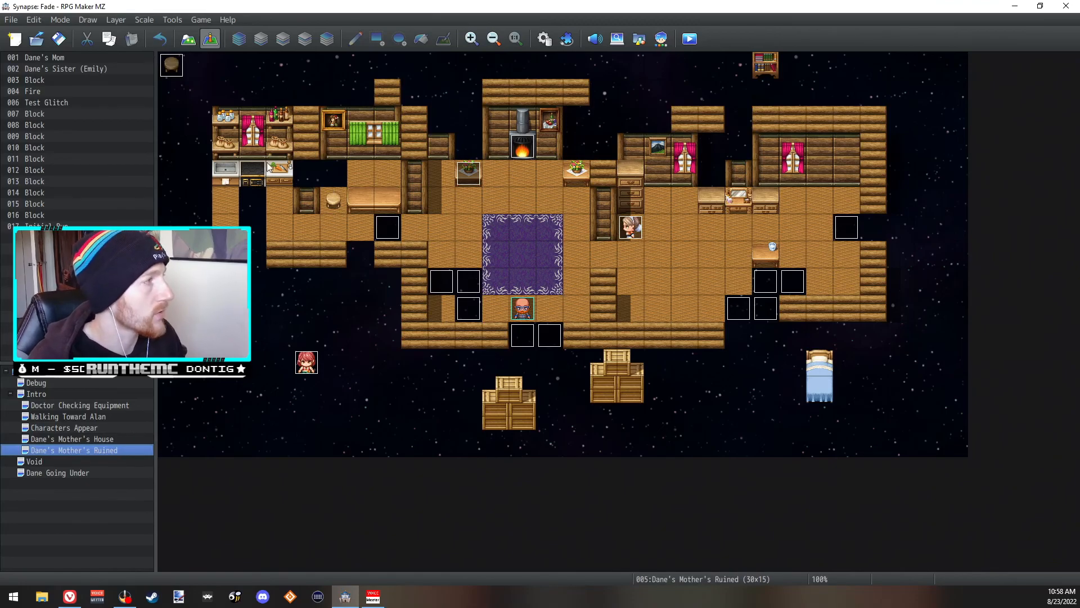
{"action": "left_click", "coordinate": [104, 426]}
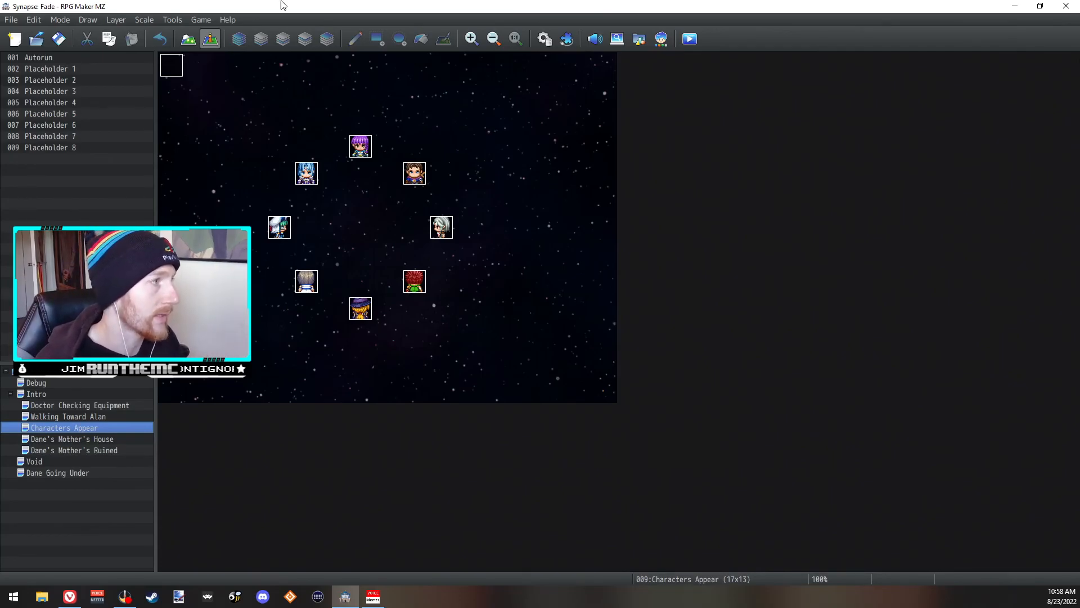
{"action": "left_click", "coordinate": [360, 146]}
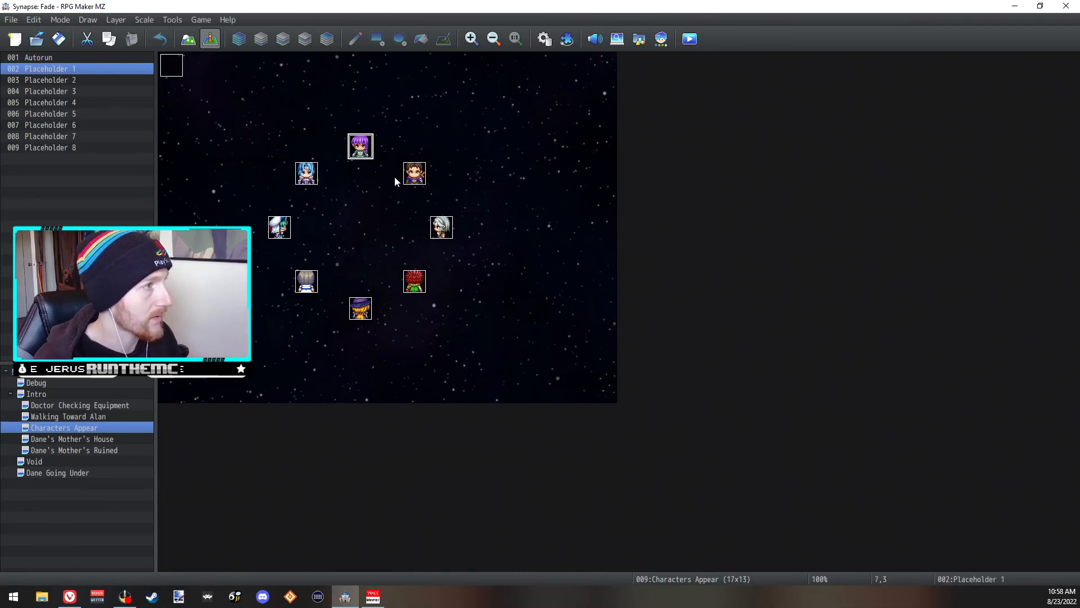
{"action": "left_click", "coordinate": [415, 174]}
{"action": "left_click", "coordinate": [441, 228]}
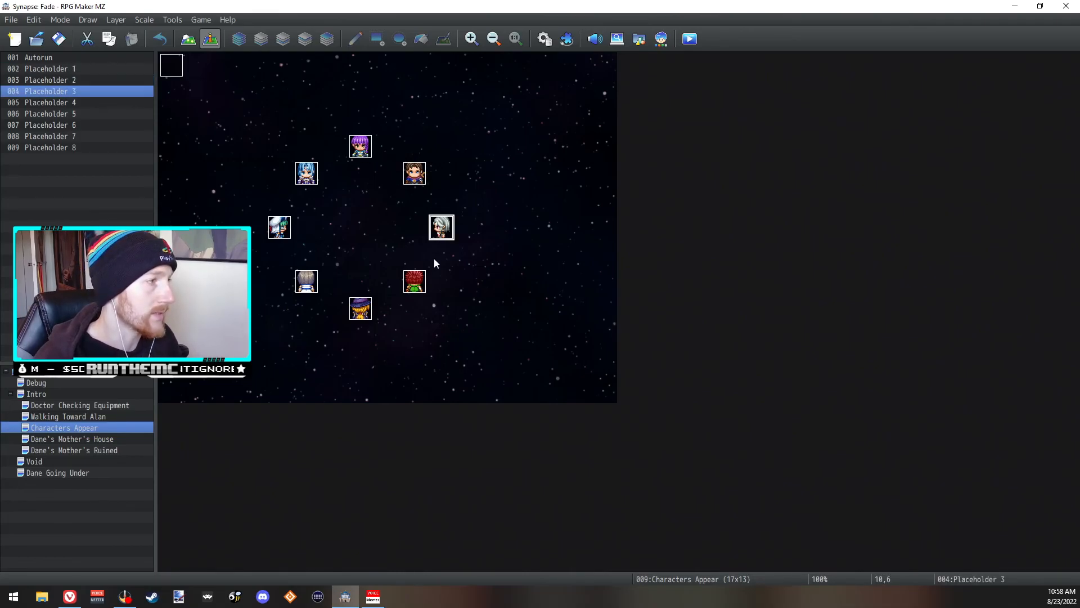
{"action": "double_click", "coordinate": [414, 173]}
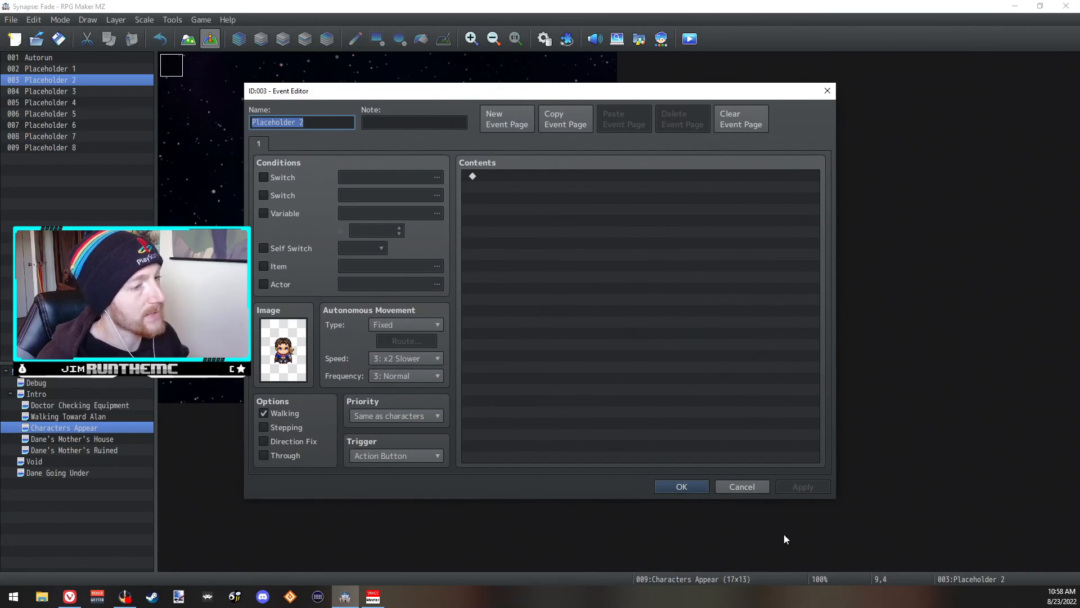
{"action": "left_click", "coordinate": [741, 487]}
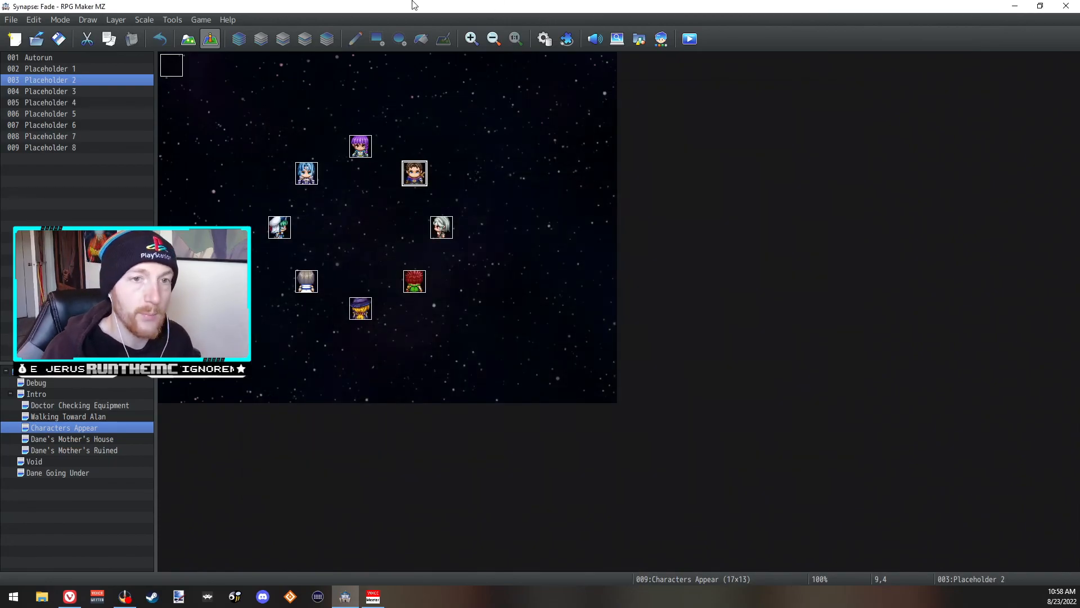